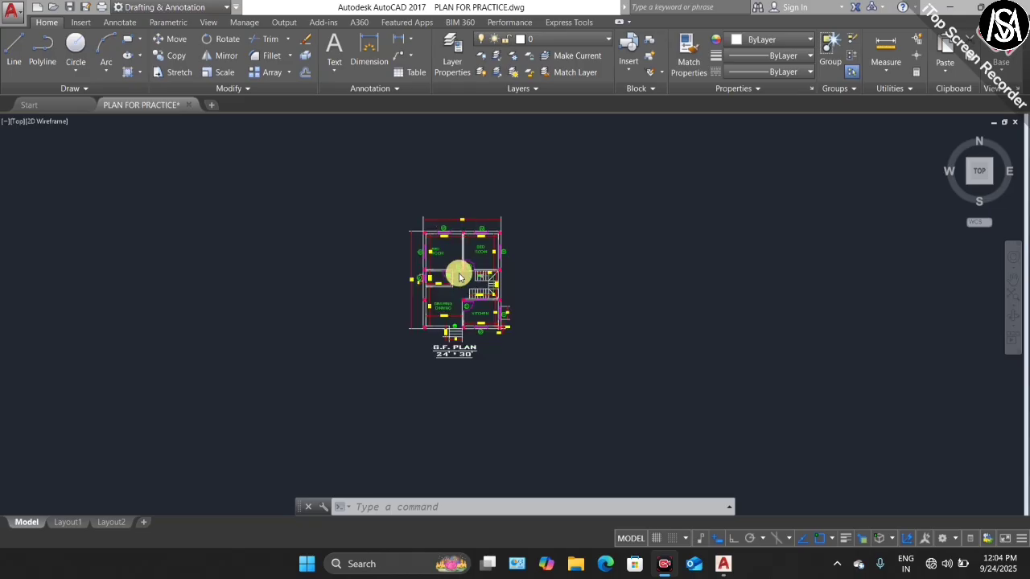
Examine the room layout, dimensions and openings of the 24' x 30' ground floor plan
scroll(458, 271, "up", 4)
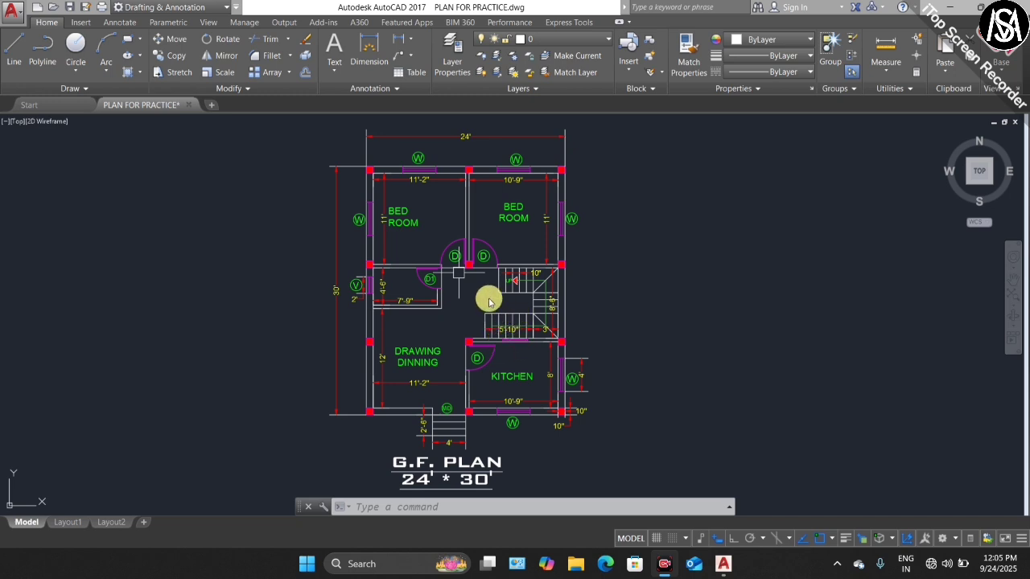
scroll(483, 296, "down", 4)
scroll(482, 290, "up", 4)
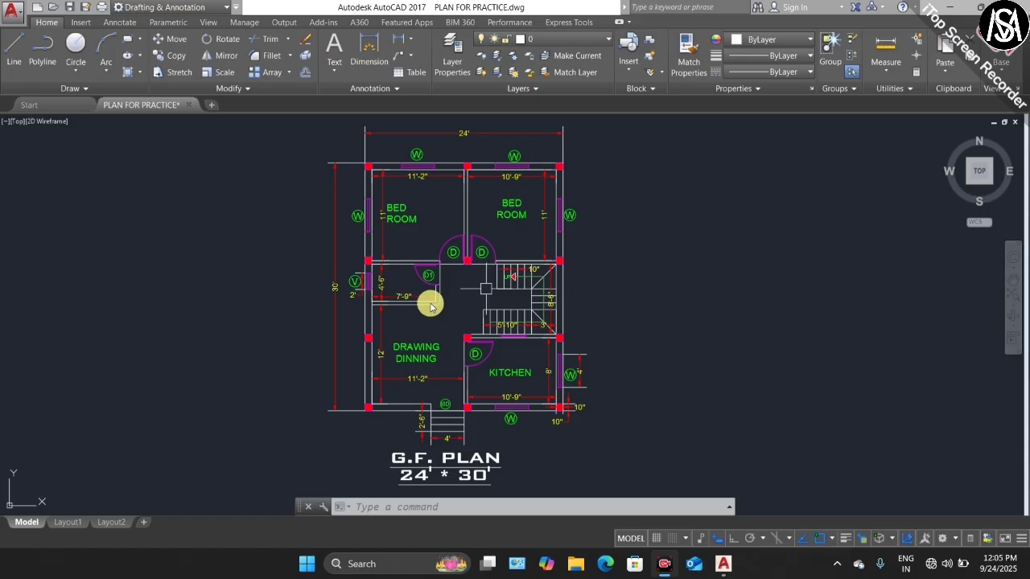
scroll(432, 309, "down", 3)
scroll(432, 310, "up", 2)
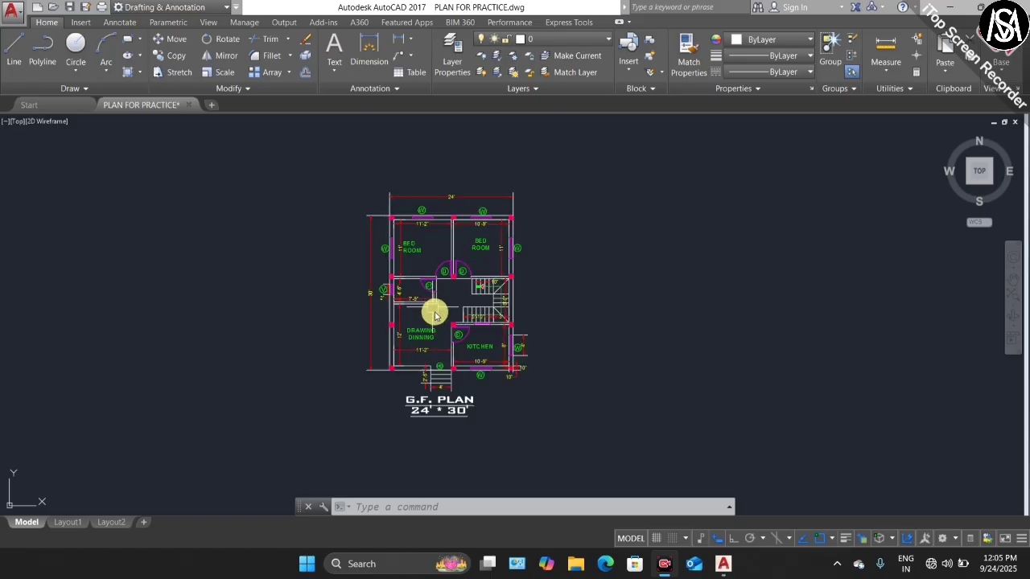
scroll(435, 313, "up", 2)
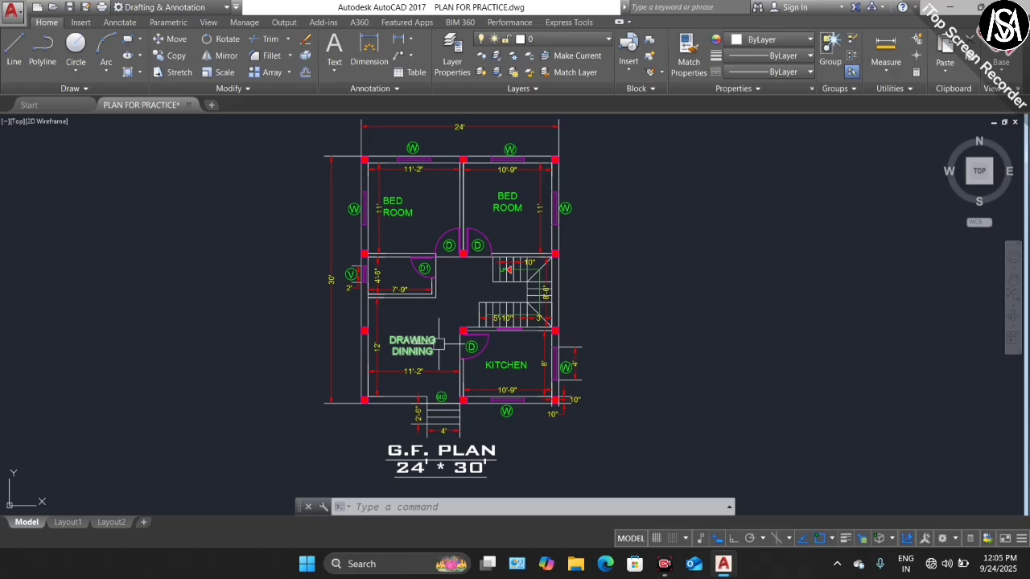
Start a new blank drawing from the default template
left_click(32, 106)
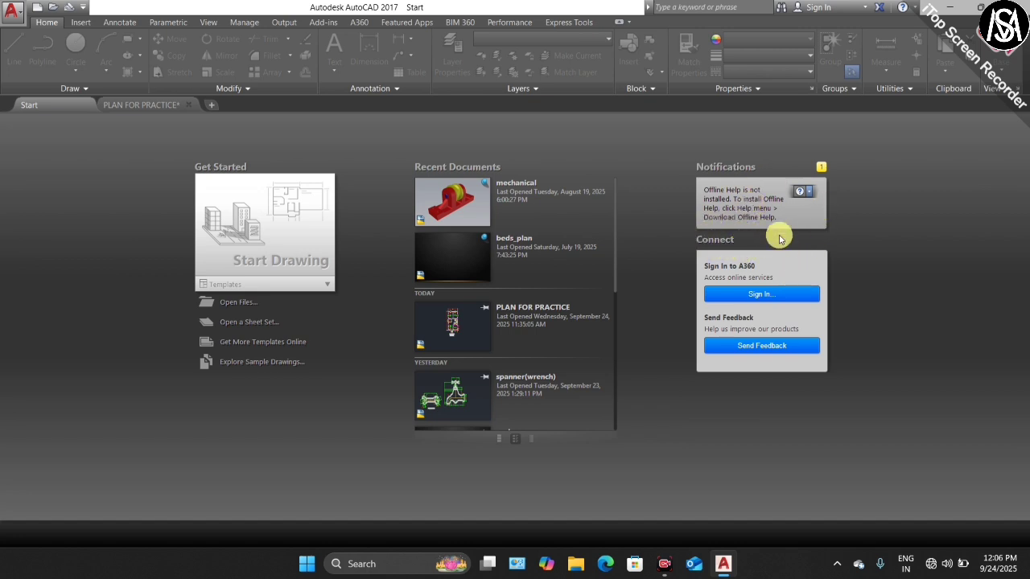
left_click(291, 251)
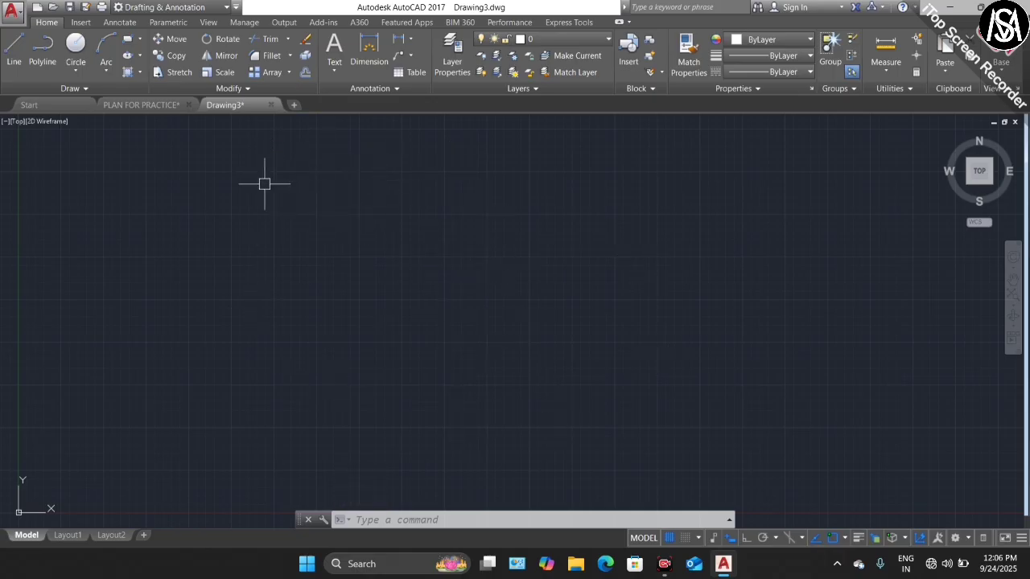
key("Escape")
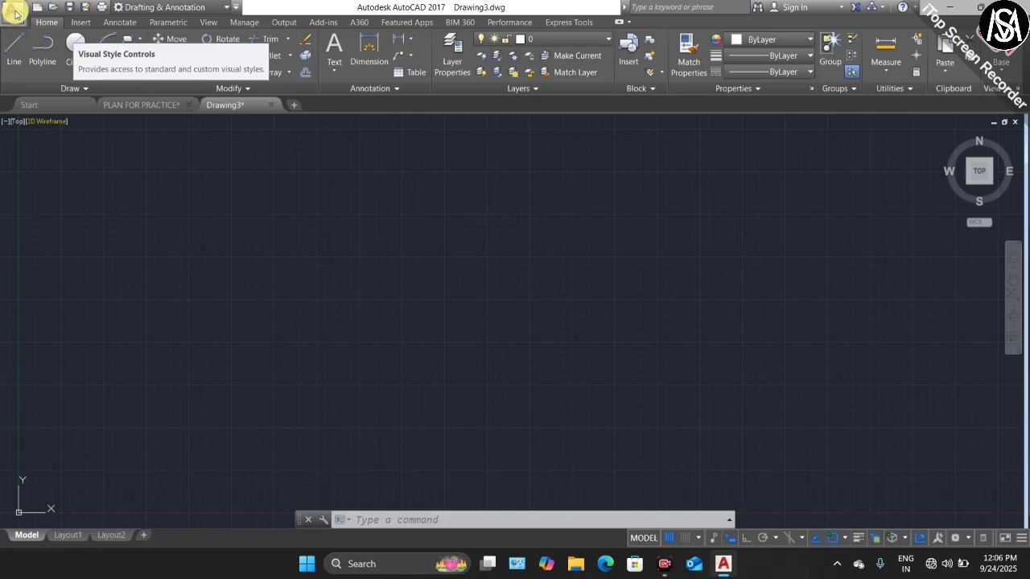
Review the application's file commands, including the new drawing options and the available export formats
left_click(22, 13)
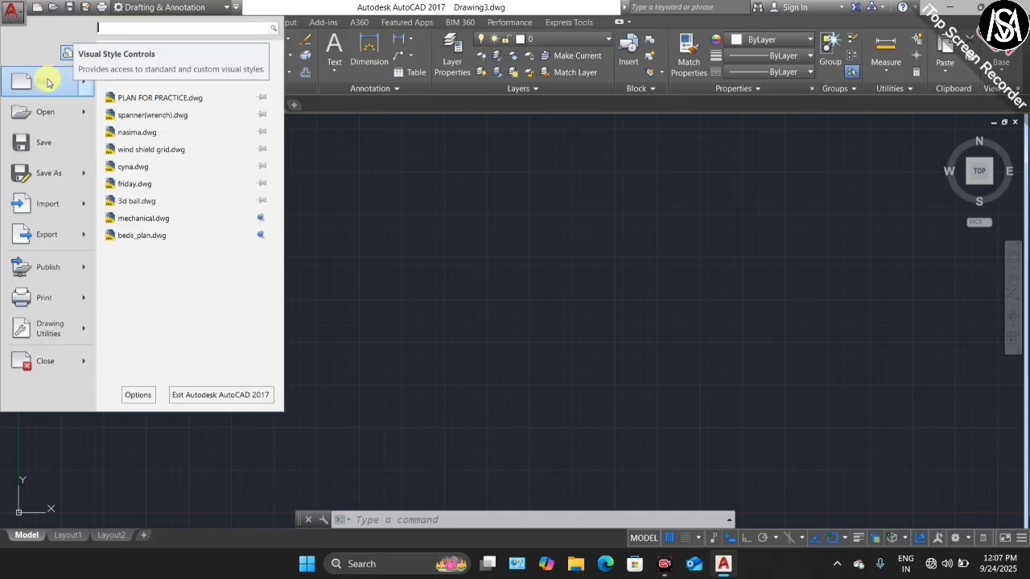
mouse_move(60, 96)
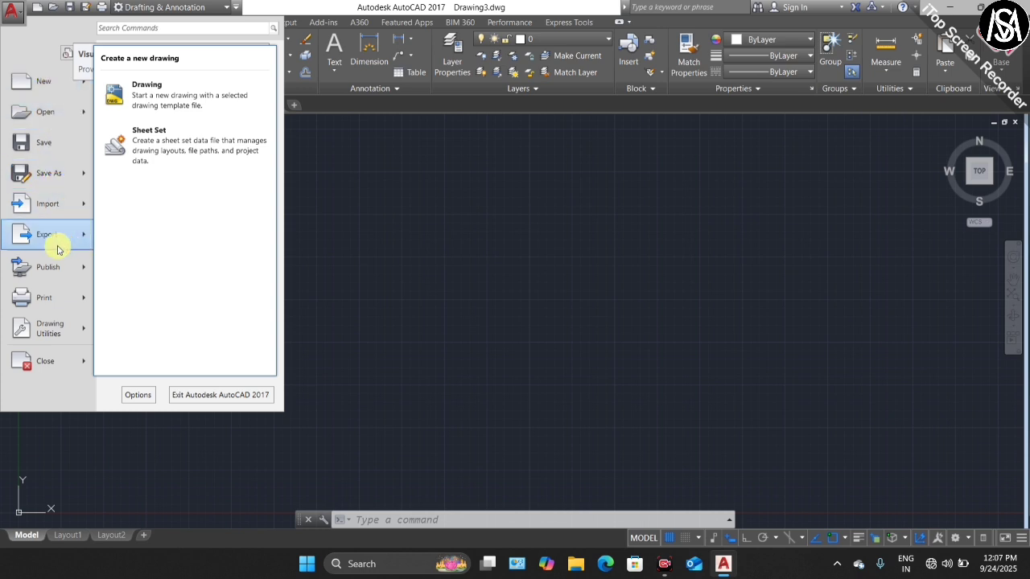
mouse_move(58, 246)
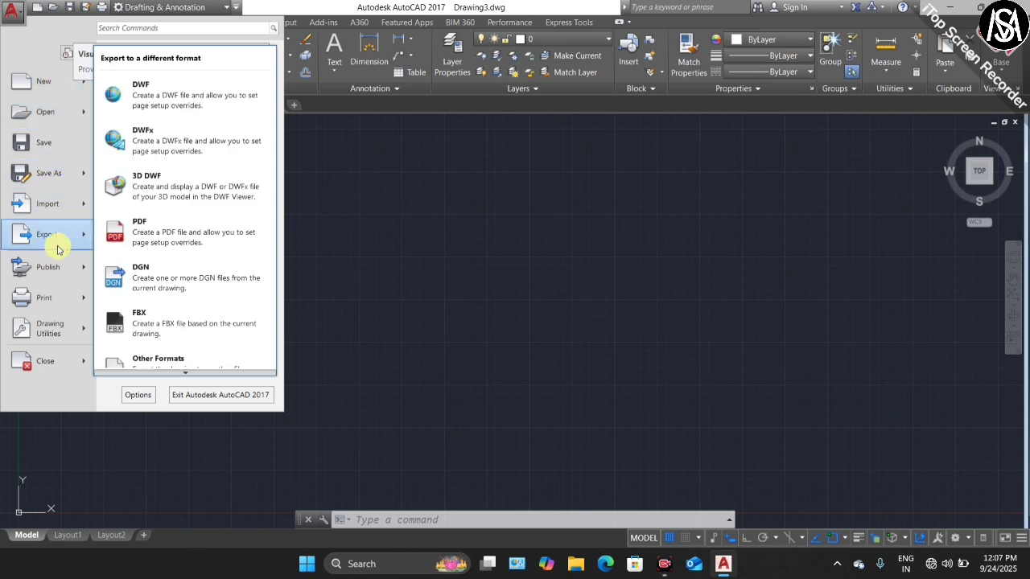
left_click(414, 193)
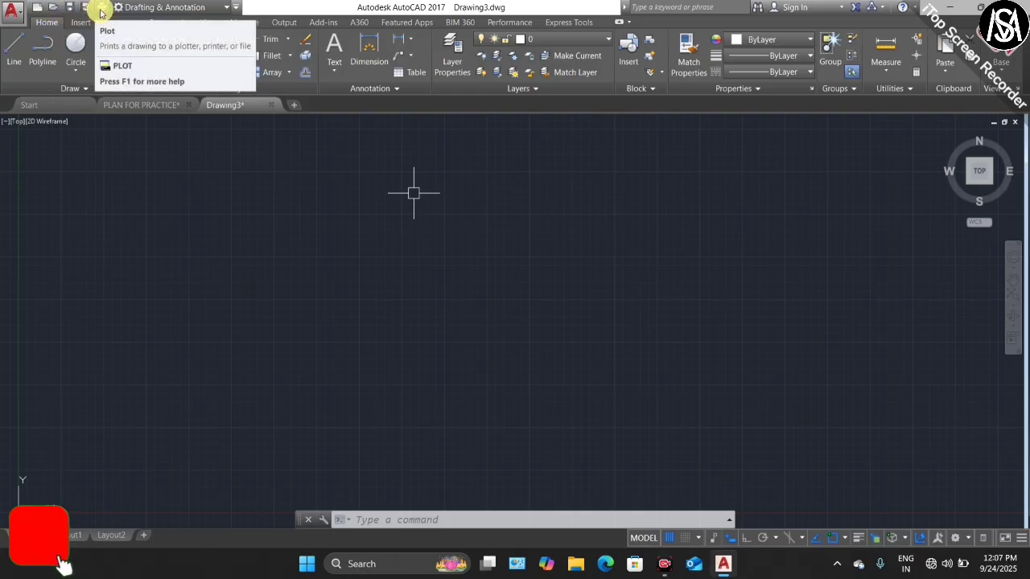
Remove the Workspace selector from the quick access commands and add it back
left_click(237, 6)
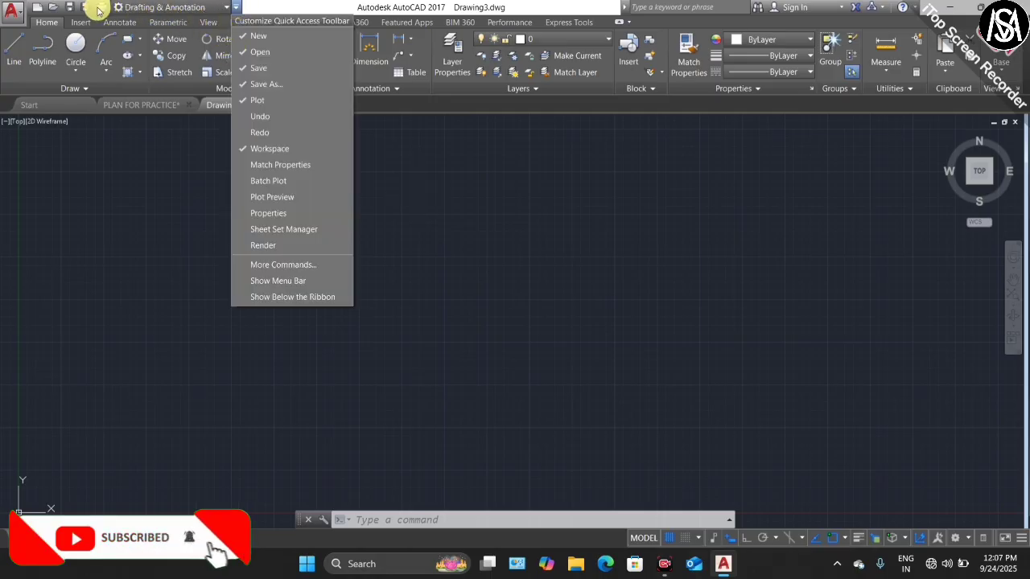
left_click(258, 151)
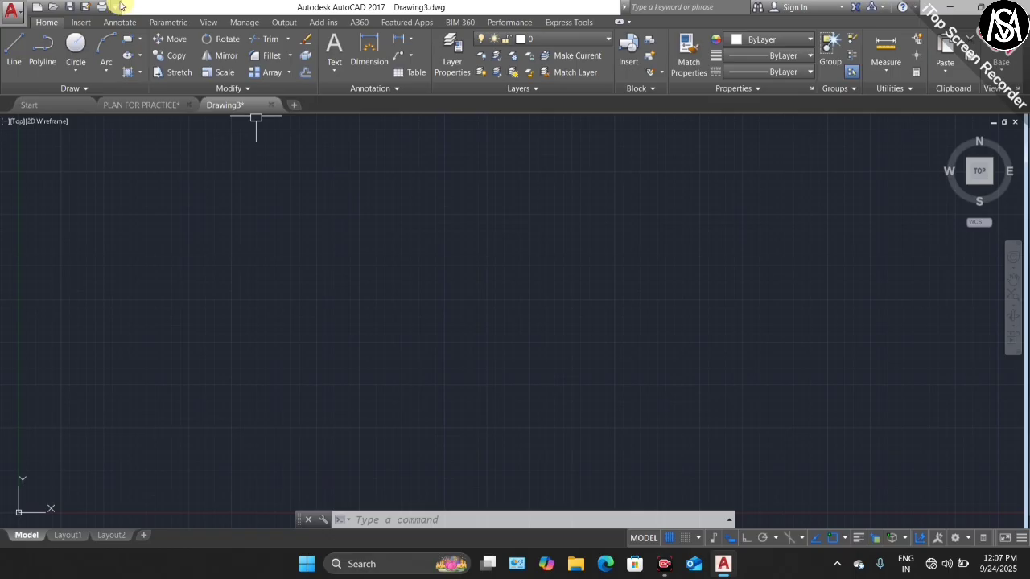
left_click(117, 8)
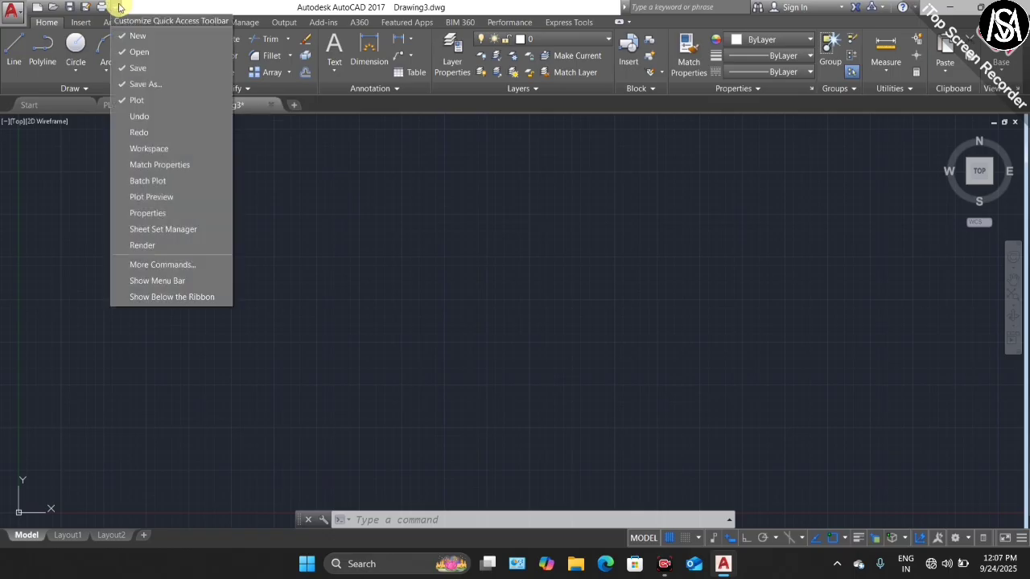
left_click(159, 150)
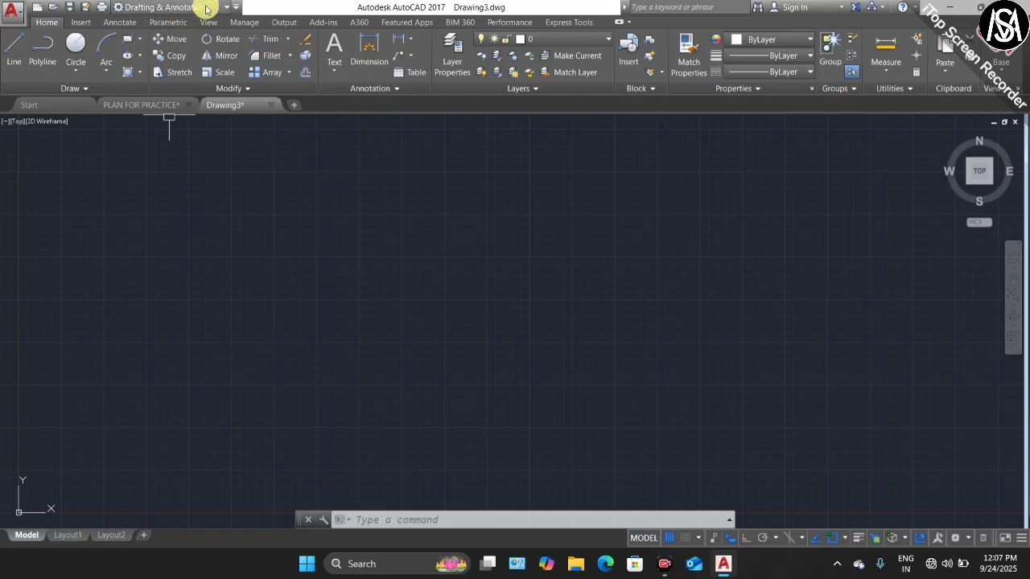
Switch the workspace to 3D Modeling and return it to Drafting & Annotation
left_click(213, 7)
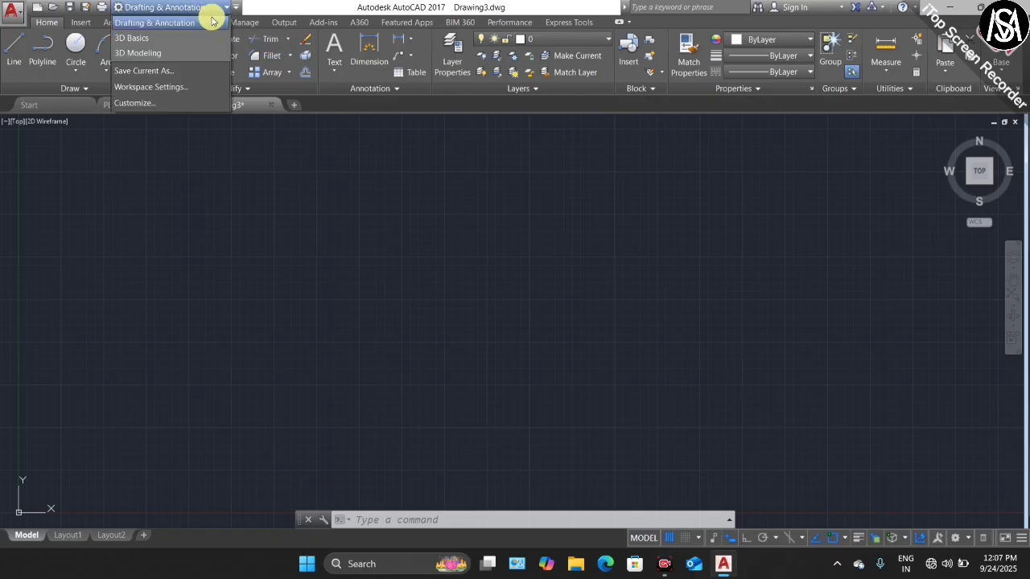
left_click(178, 53)
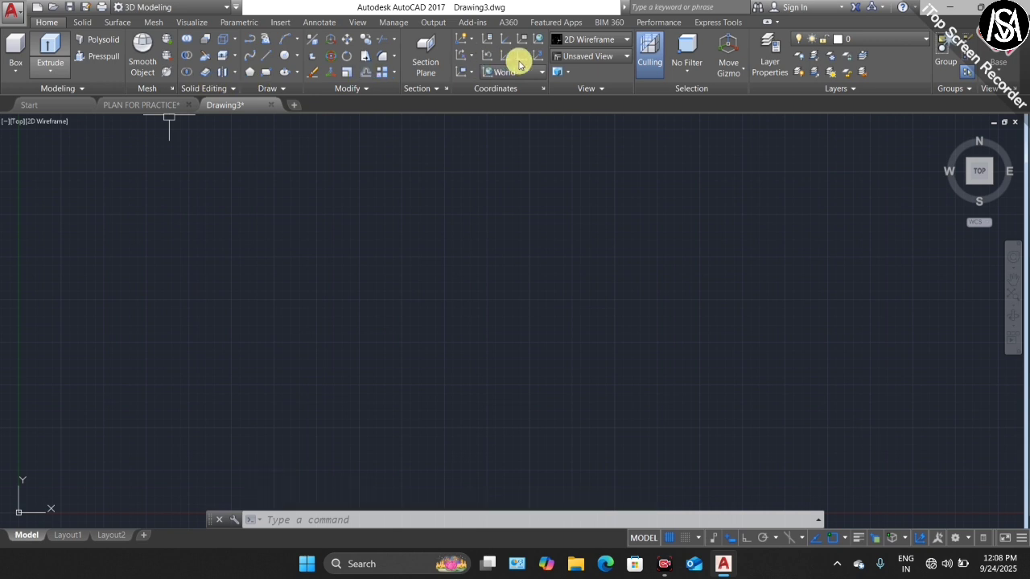
left_click(212, 10)
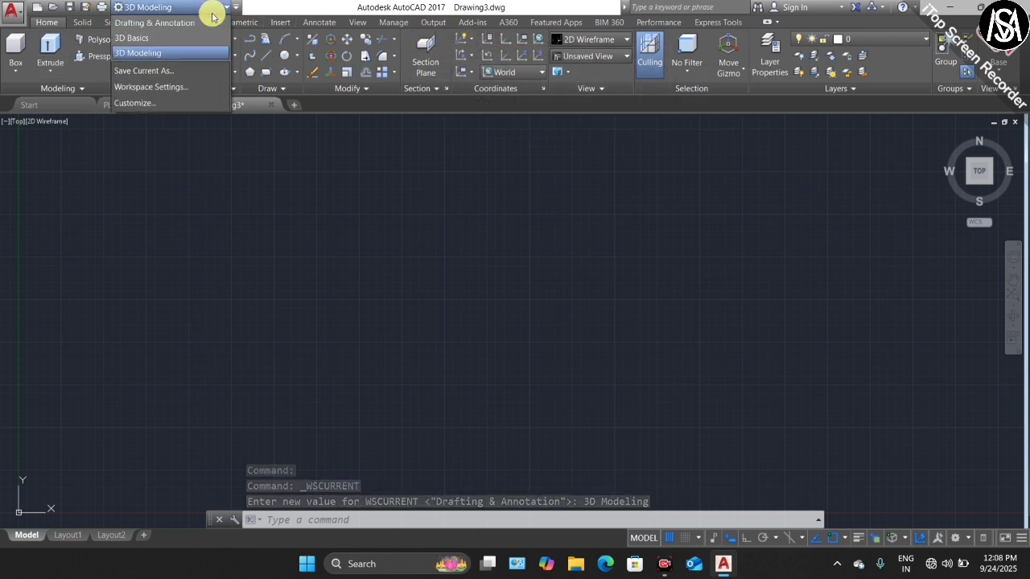
left_click(200, 22)
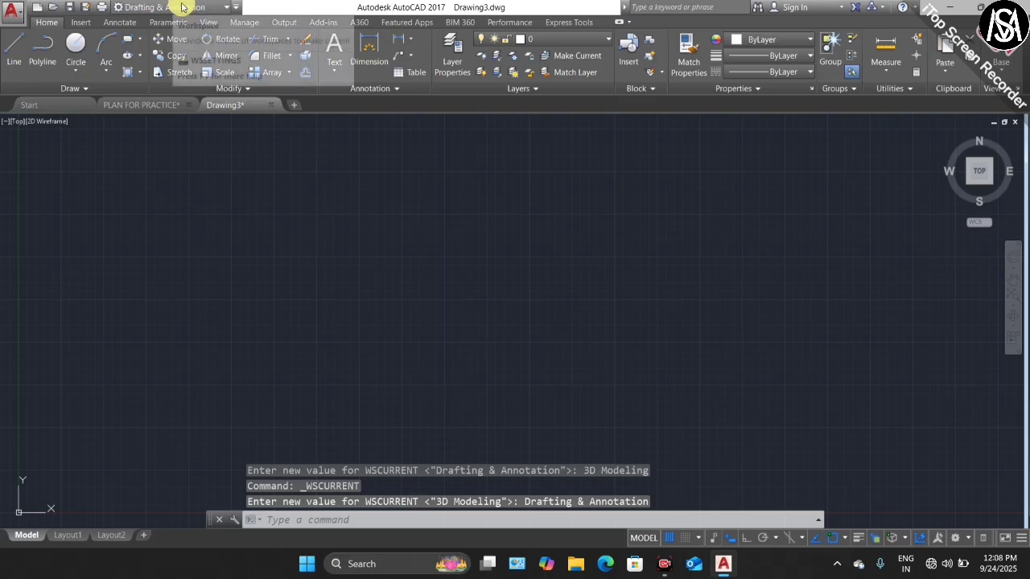
Display the classic menu bar and look through its Tools, Insert and Parametric commands
left_click(237, 7)
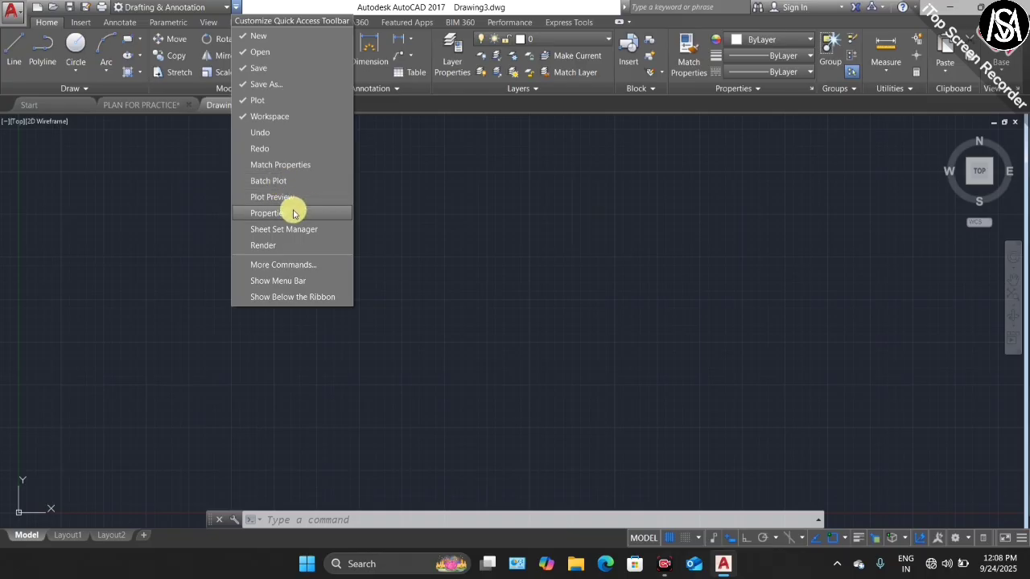
left_click(308, 282)
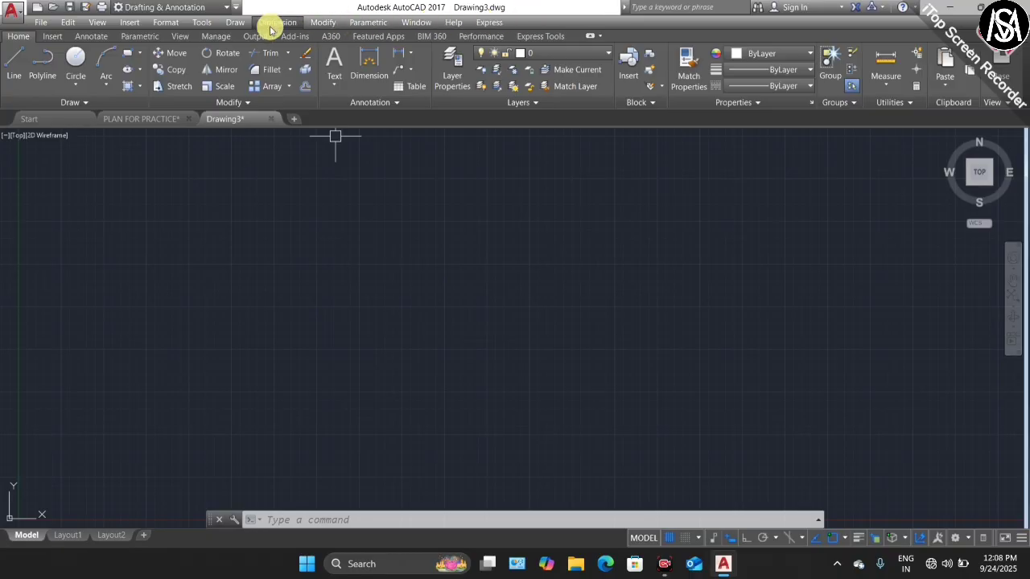
left_click(46, 27)
left_click(299, 169)
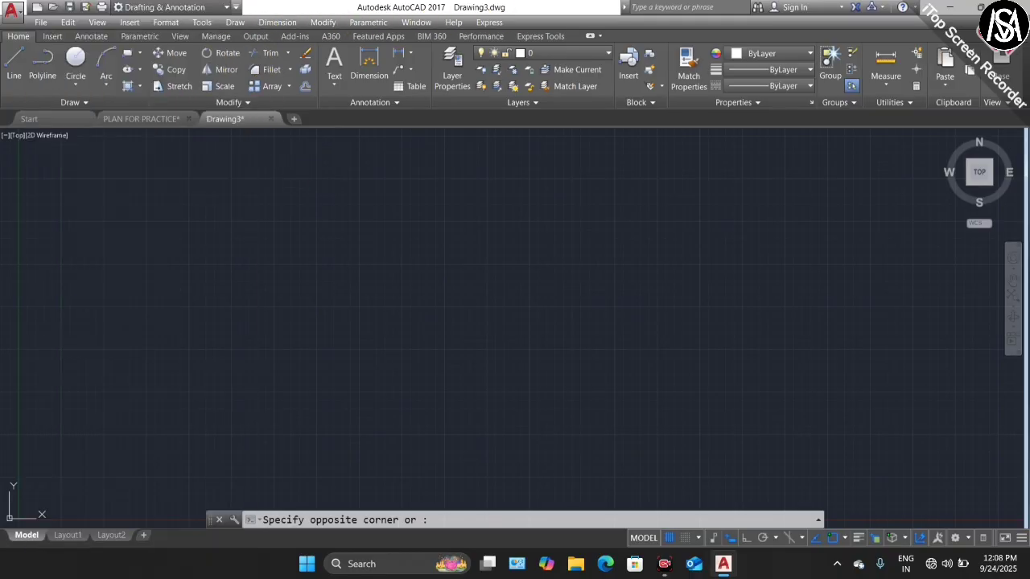
left_click(201, 22)
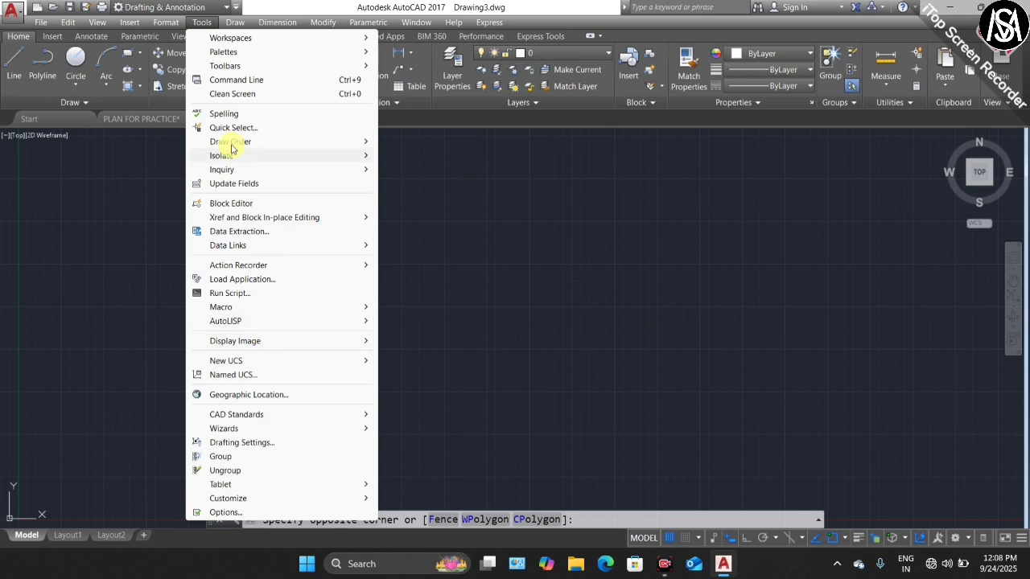
left_click(138, 23)
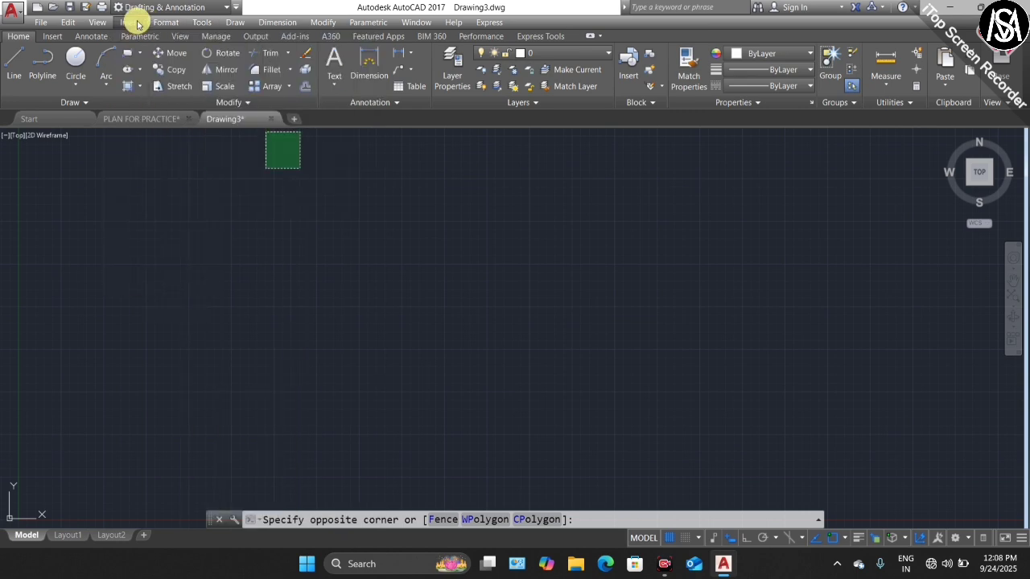
left_click(137, 22)
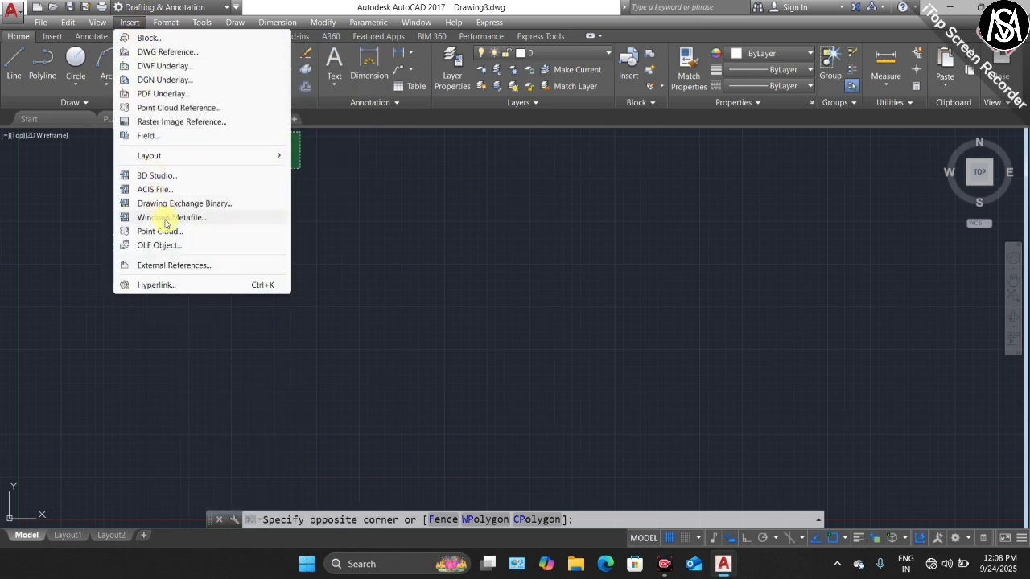
mouse_move(362, 24)
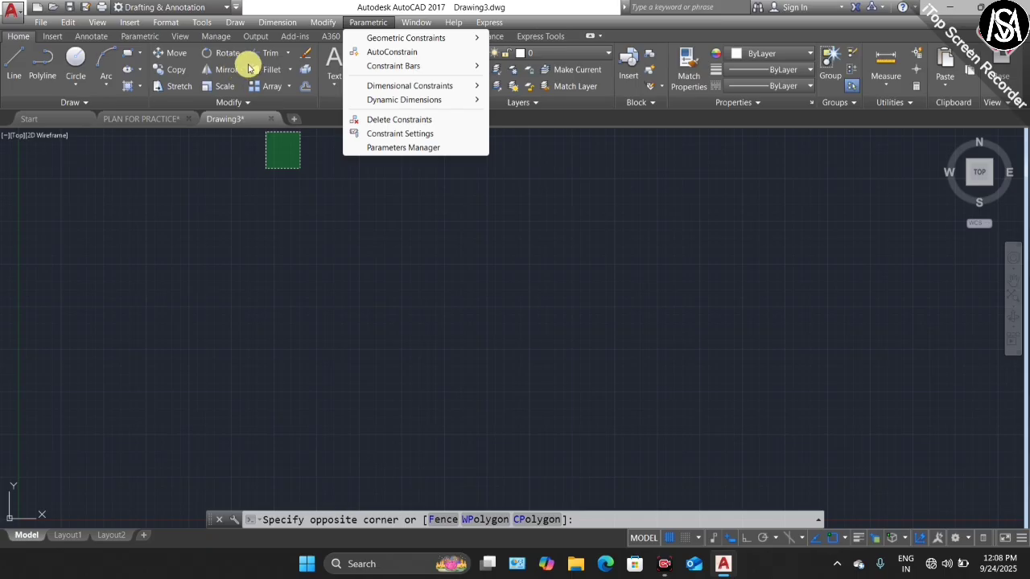
Hide the classic menu bar again
left_click(236, 7)
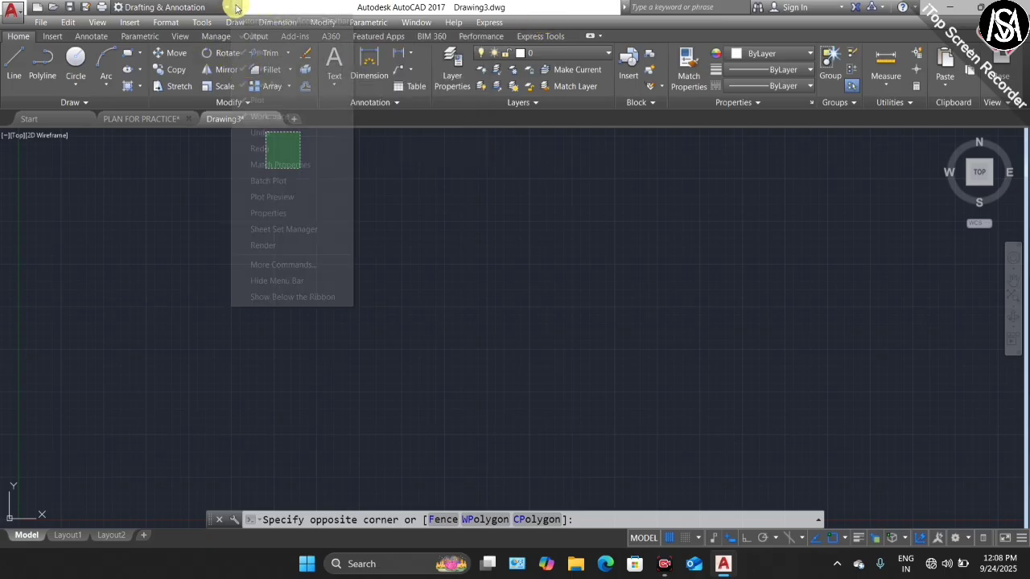
left_click(294, 280)
key("Escape")
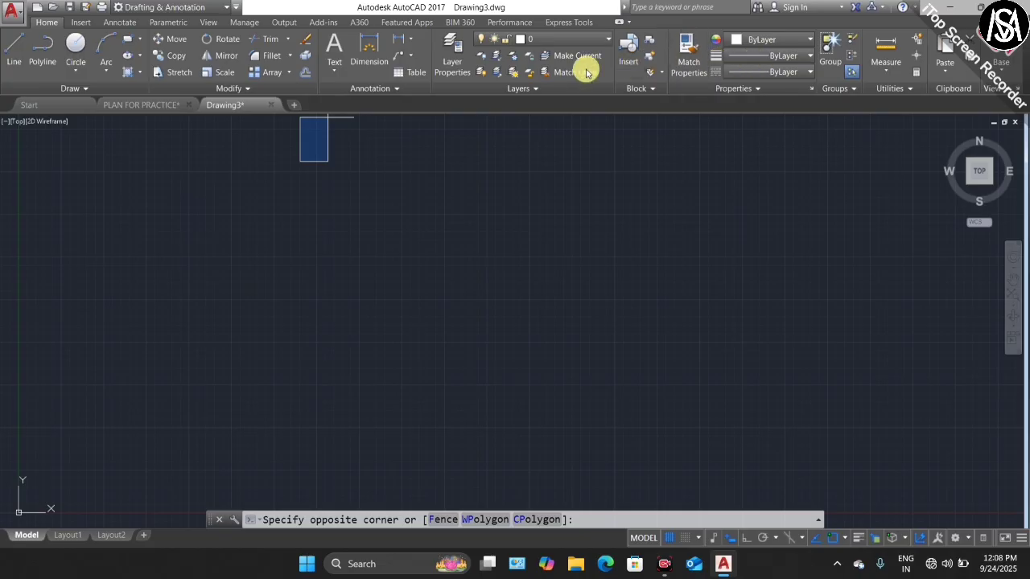
Examine the ribbon's insertion and annotation tools, and return to the basic drawing and modifying tools
left_click(82, 22)
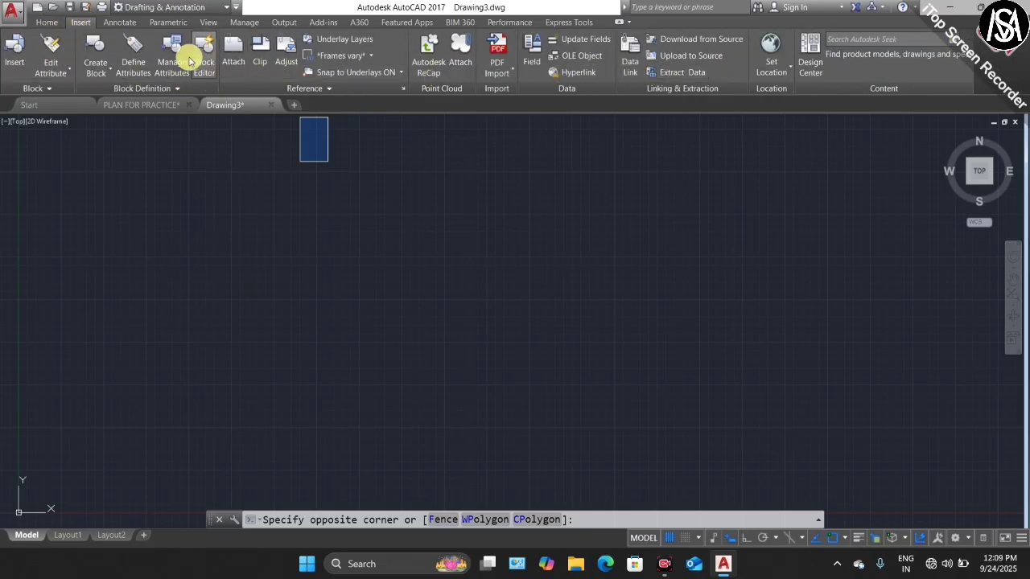
left_click(128, 24)
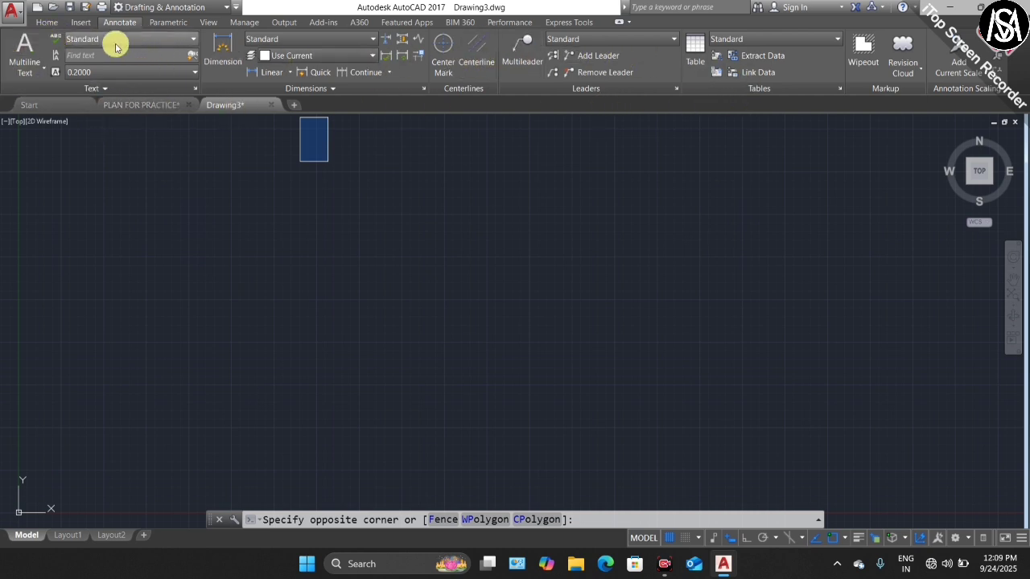
left_click(58, 23)
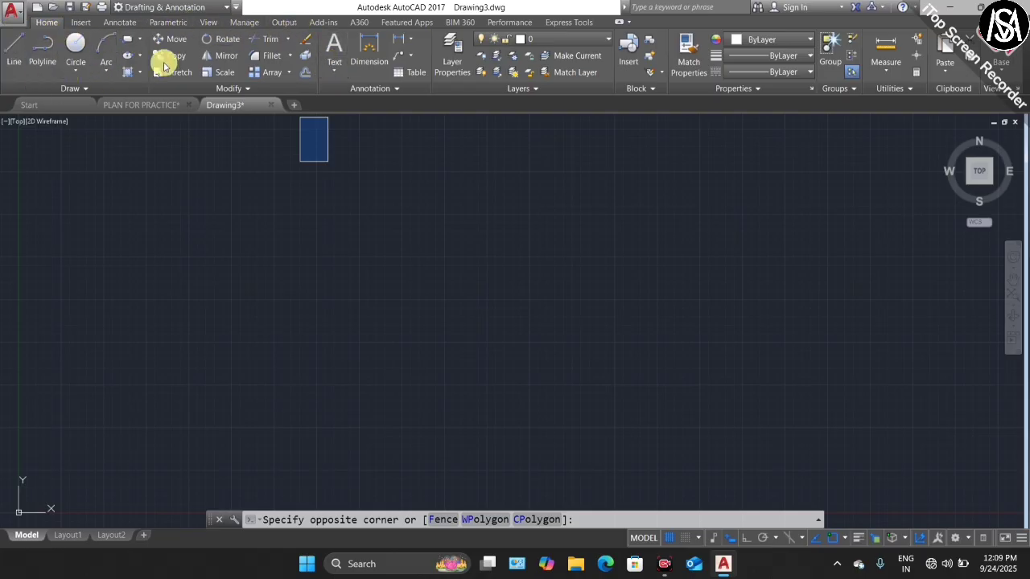
left_click(81, 90)
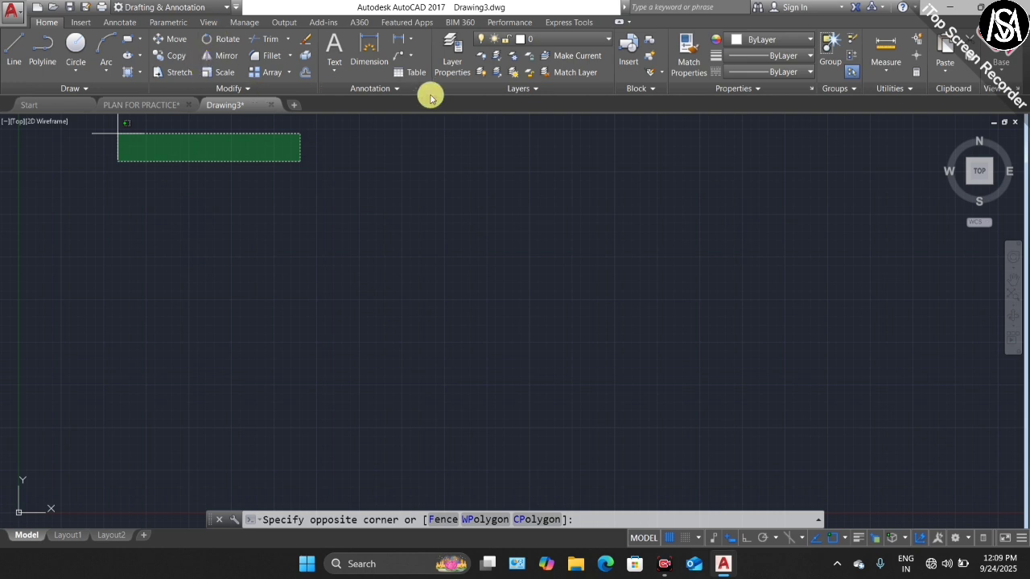
left_click(80, 25)
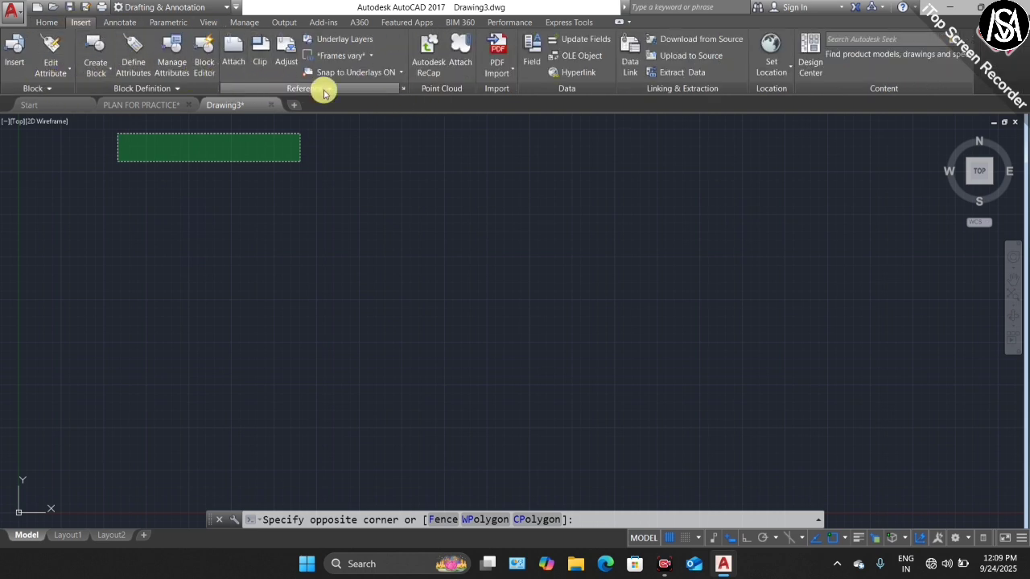
left_click(118, 22)
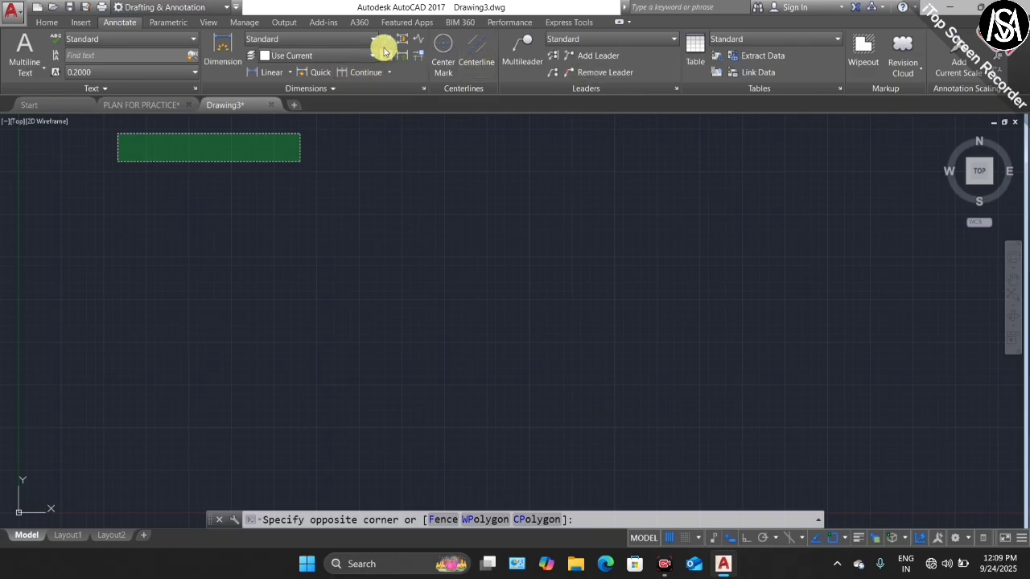
left_click(46, 23)
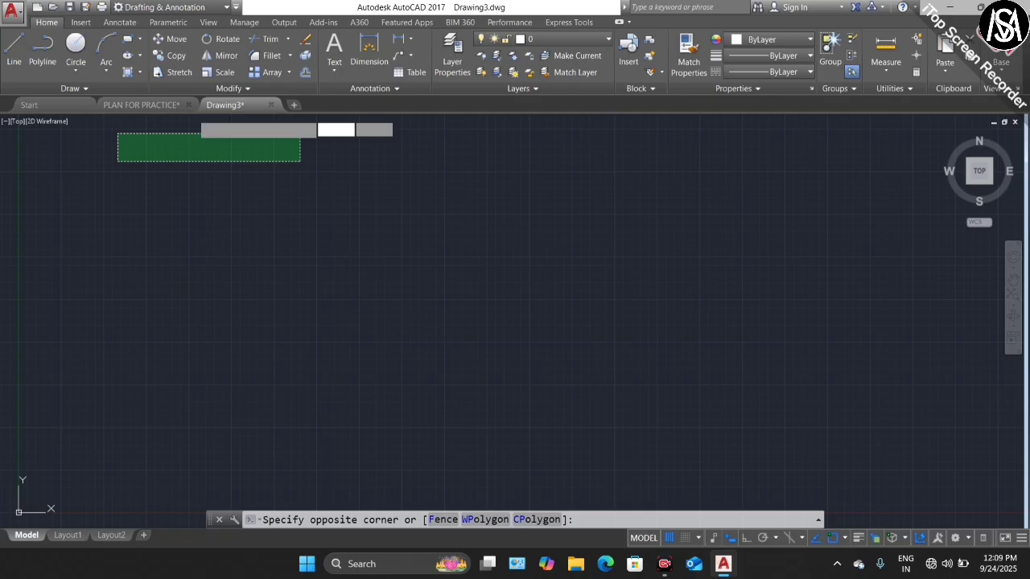
Look at the Start page with its recent documents and return to the Drawing3 file
left_click(119, 151)
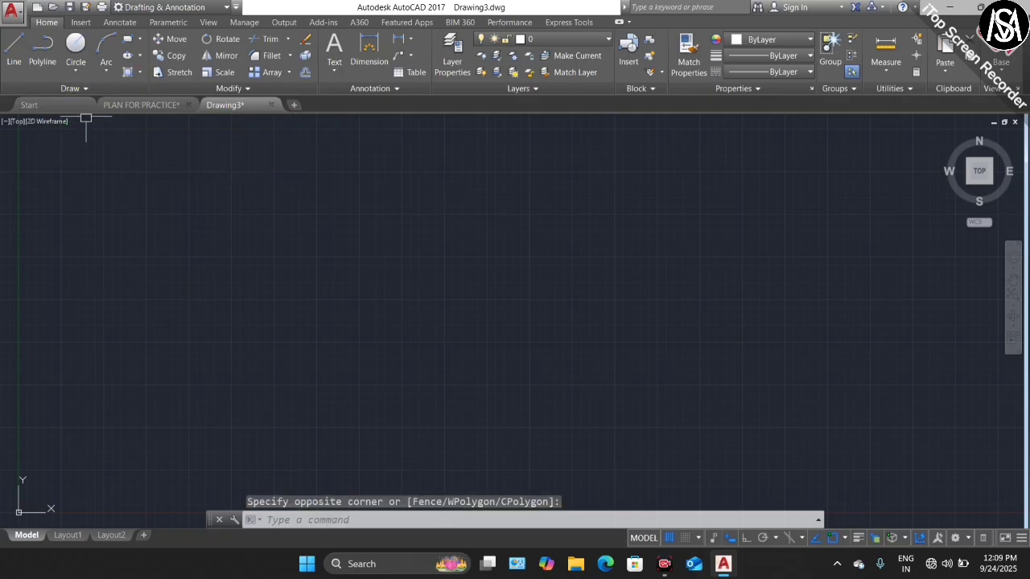
left_click(47, 107)
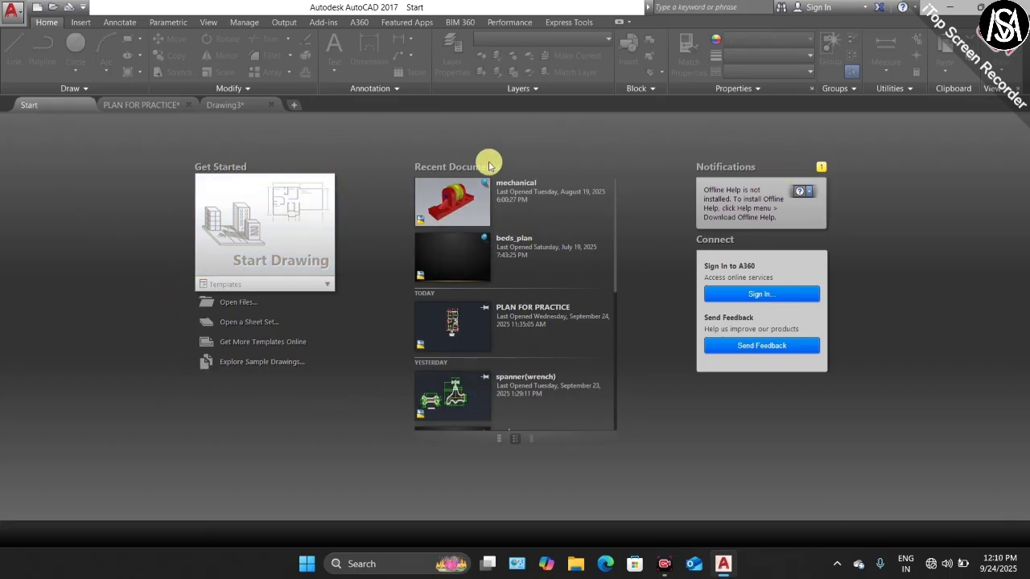
left_click(239, 107)
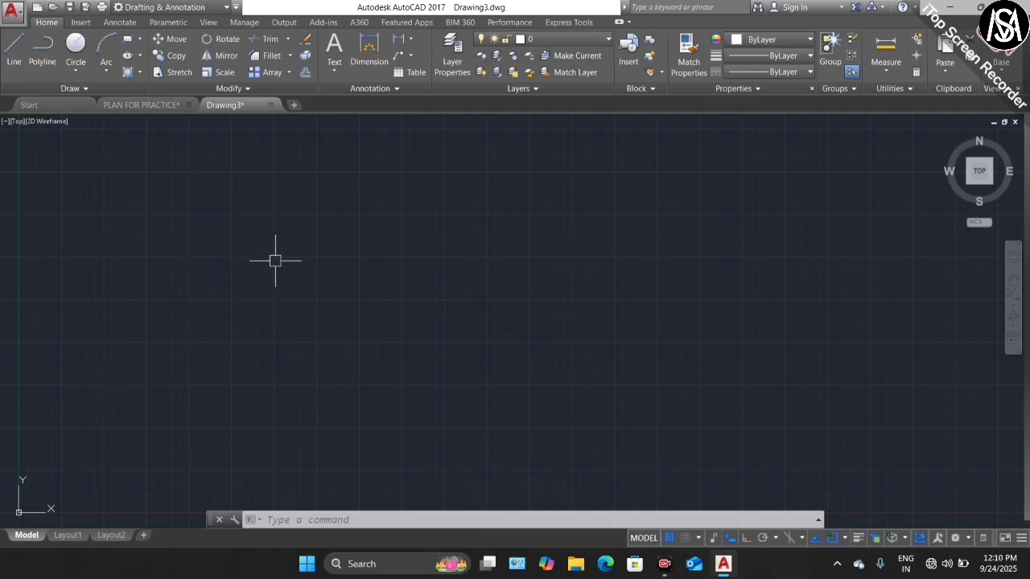
Examine the UCS icon with its X and Y axes at the drawing origin from several zoom levels
scroll(289, 266, "down", 2)
scroll(149, 333, "up", 3)
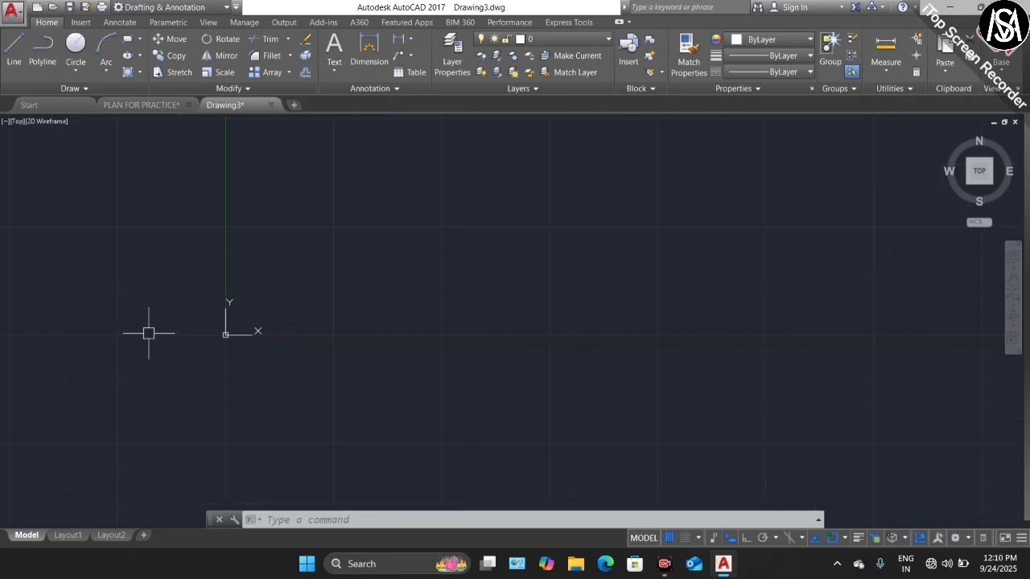
scroll(339, 383, "up", 3)
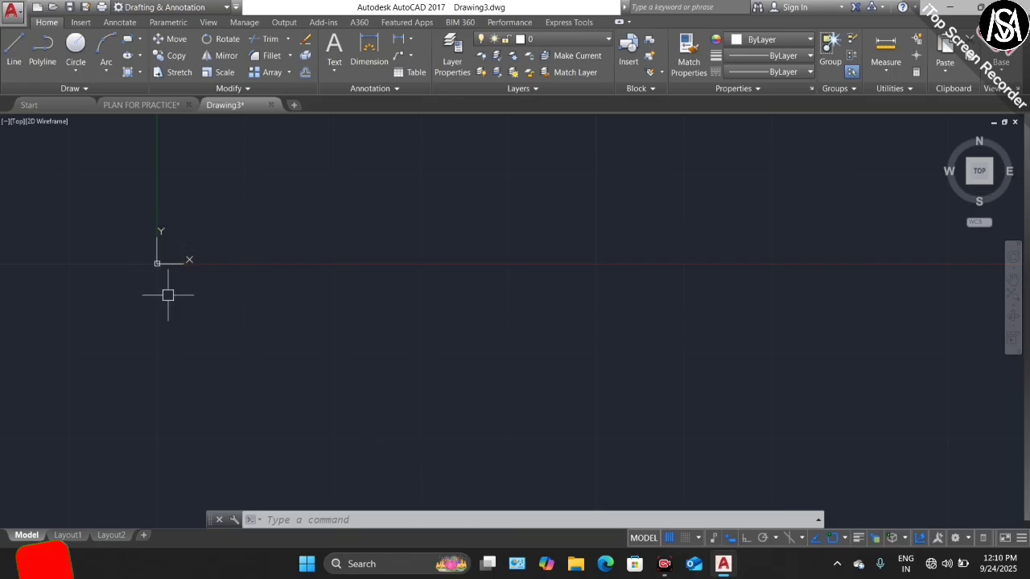
scroll(160, 324, "down", 2)
scroll(162, 276, "up", 1)
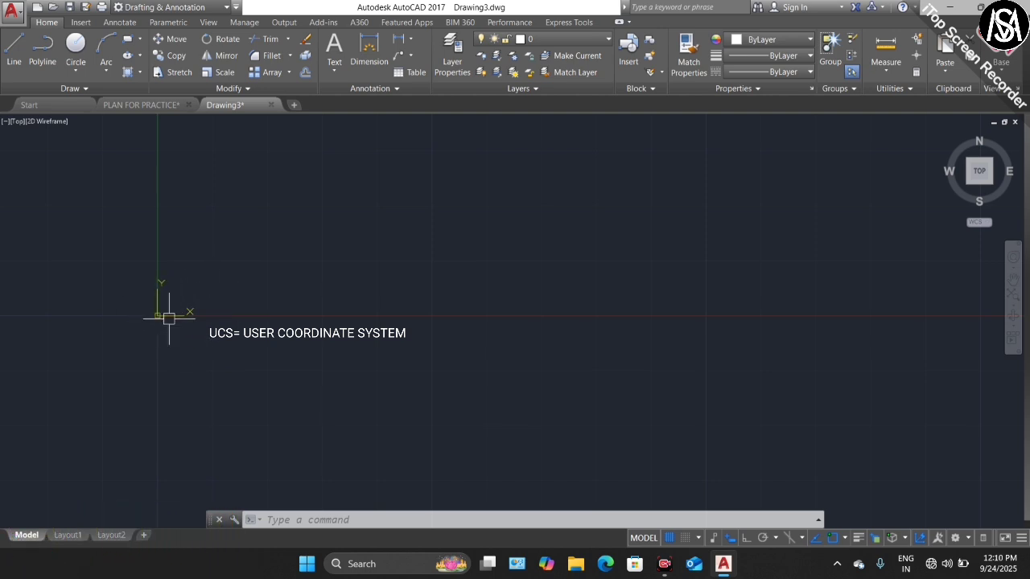
scroll(245, 256, "up", 1)
scroll(199, 355, "down", 3)
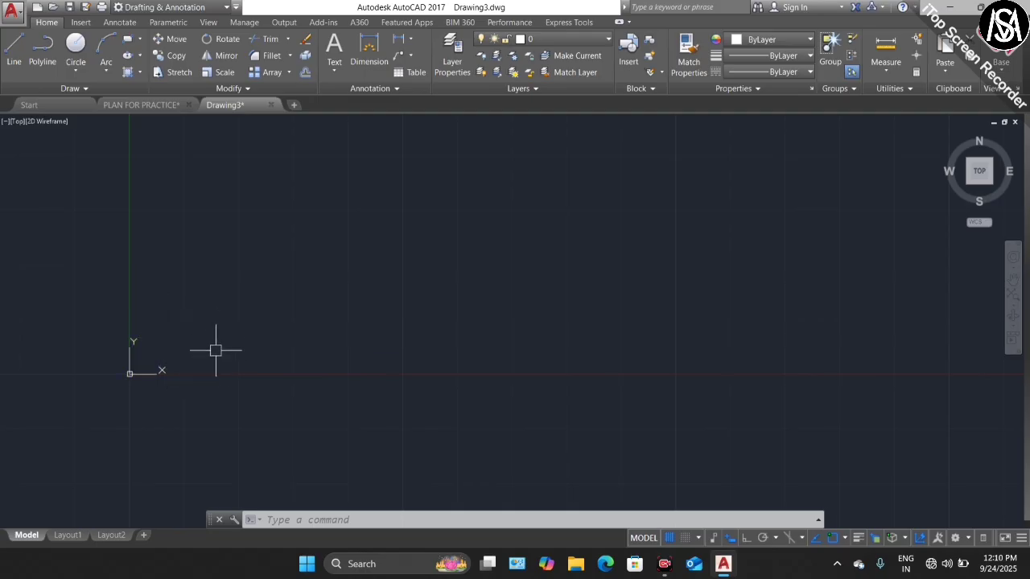
scroll(124, 391, "down", 2)
scroll(362, 264, "up", 4)
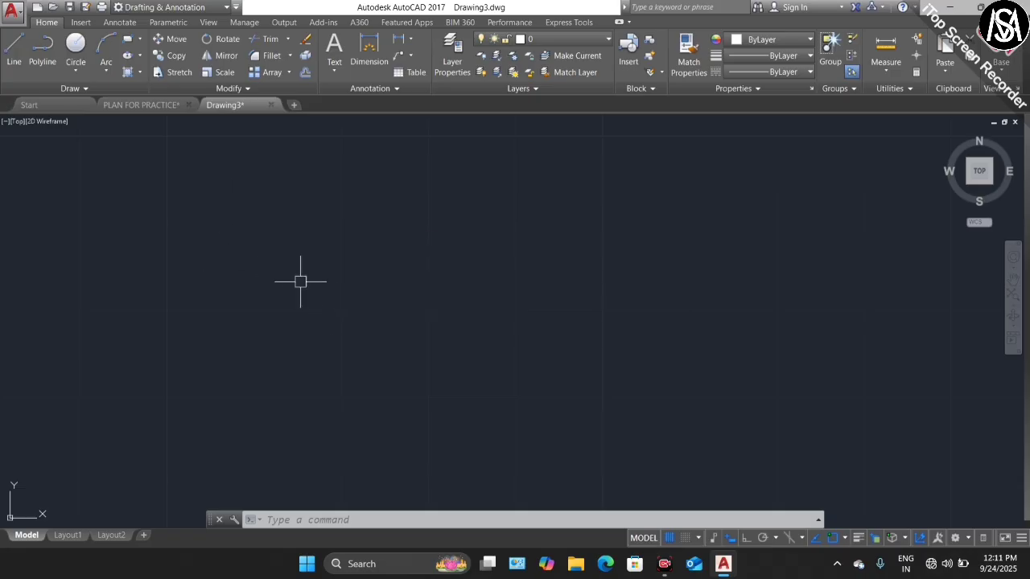
Set the crosshair size to 20 in the display options and apply the change
right_click(279, 237)
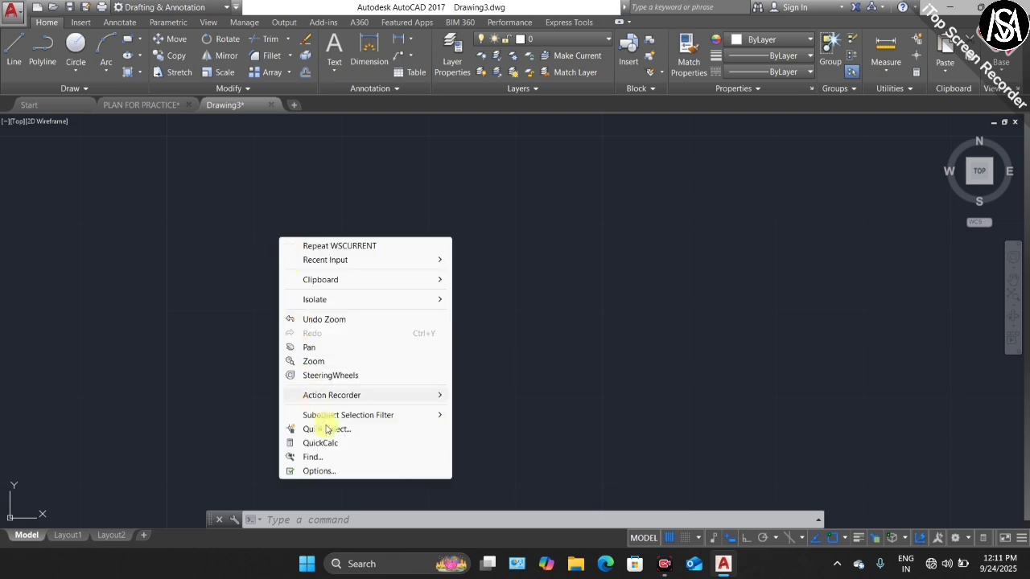
left_click(337, 472)
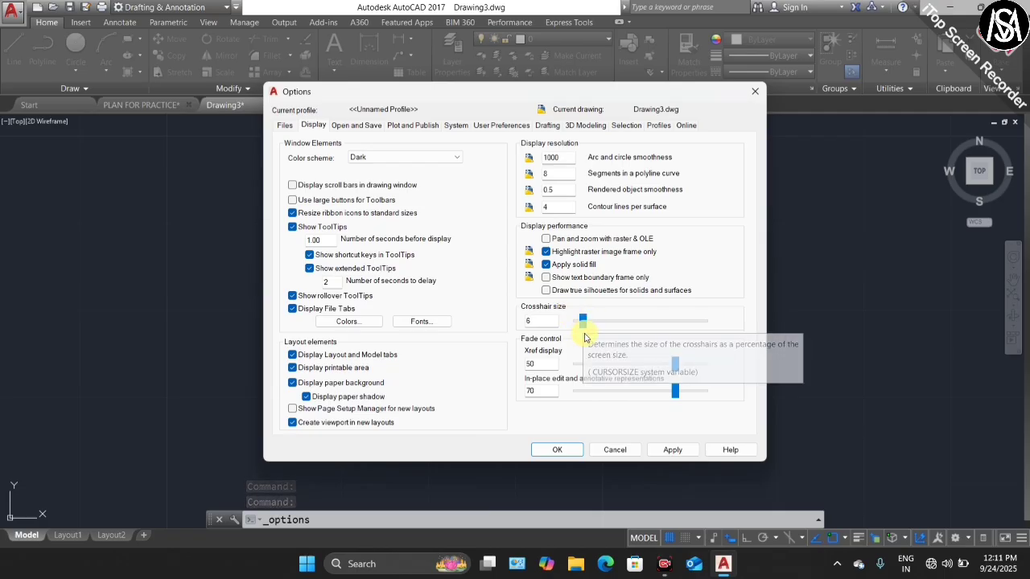
left_click_drag(581, 323, 590, 321)
key("Right")
key("Right")
key("Right")
key("Right")
key("Right")
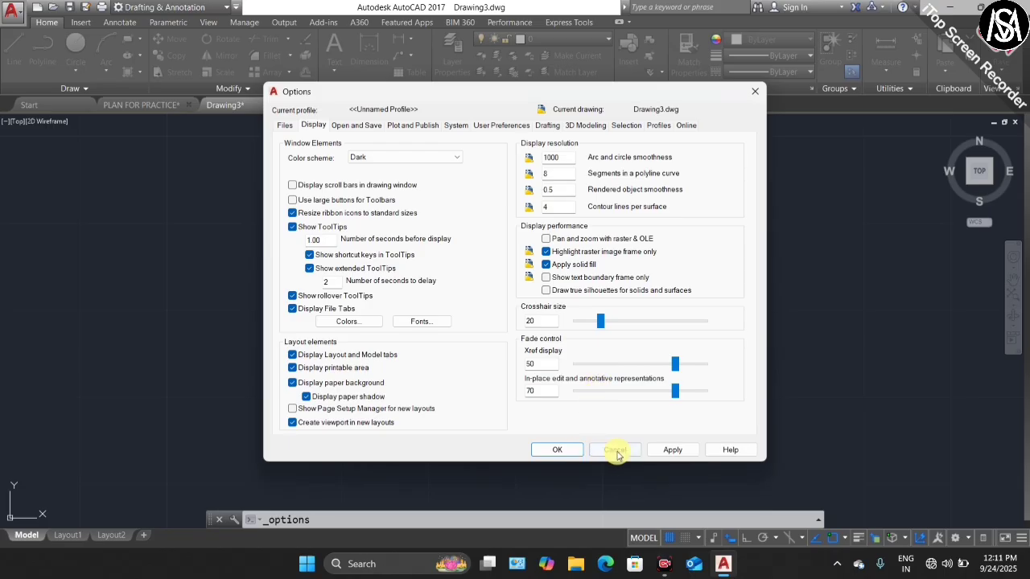
left_click(563, 450)
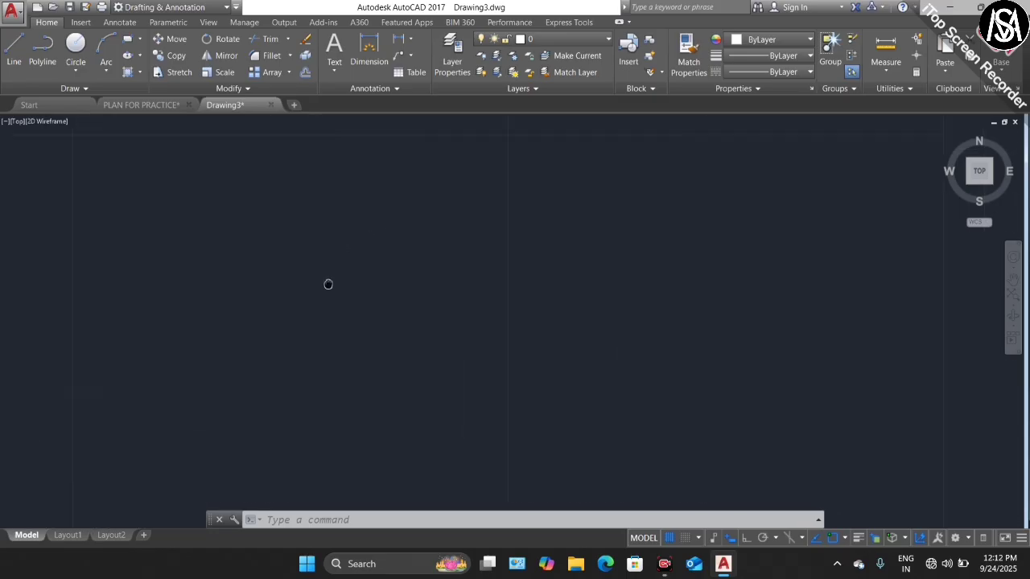
Look at the command line's suggestions for the entry LI and cancel it
middle_click_drag(499, 325, 501, 324)
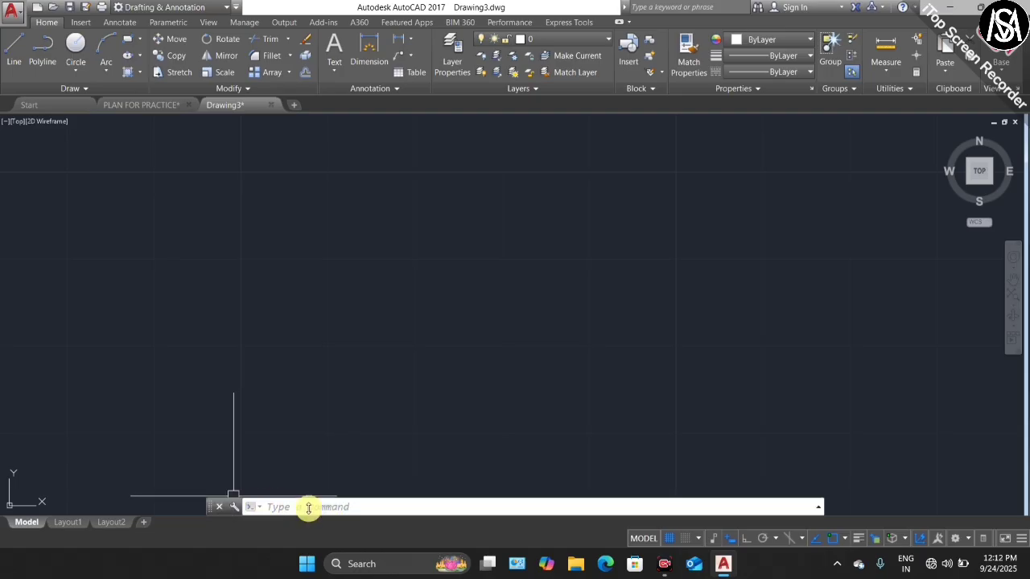
key("Escape")
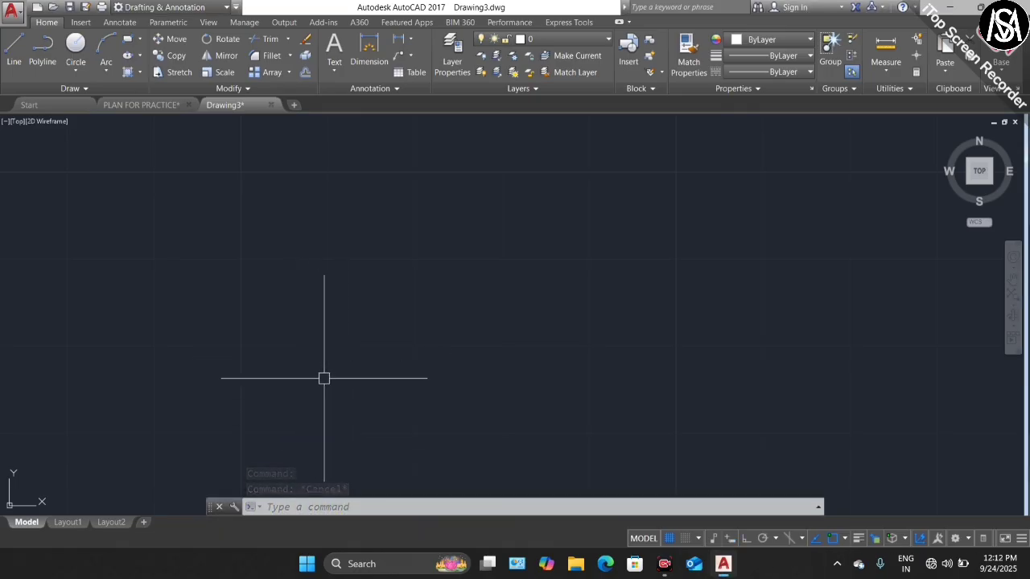
type("LI")
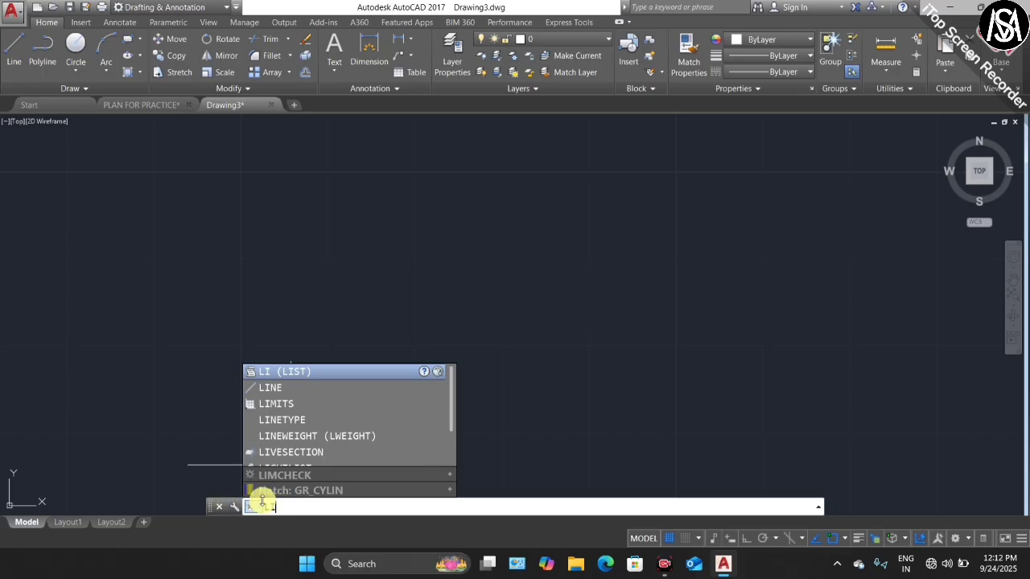
key("Escape")
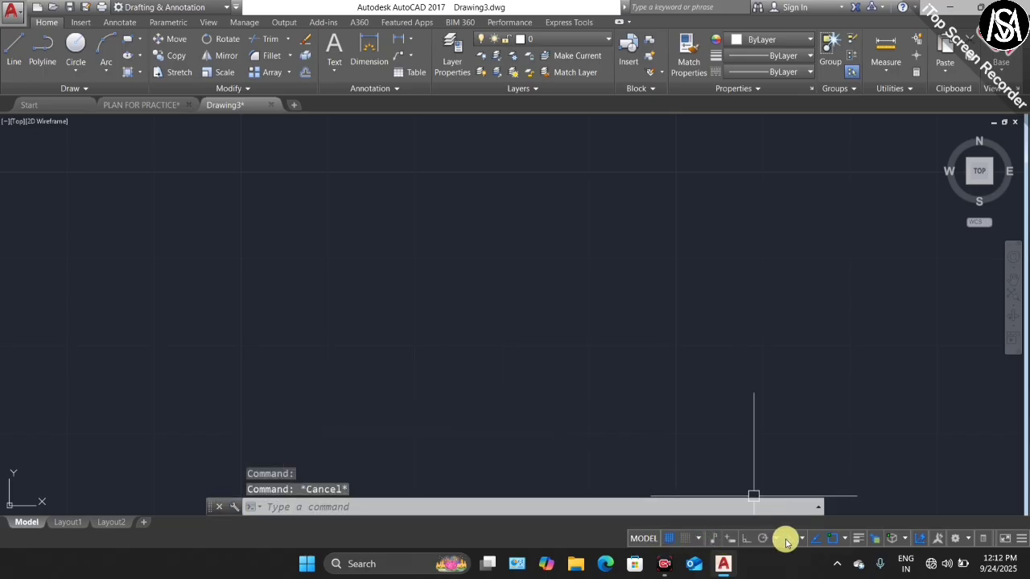
Examine the status bar's drafting toggles and the list of tools that can be shown there
left_click(671, 538)
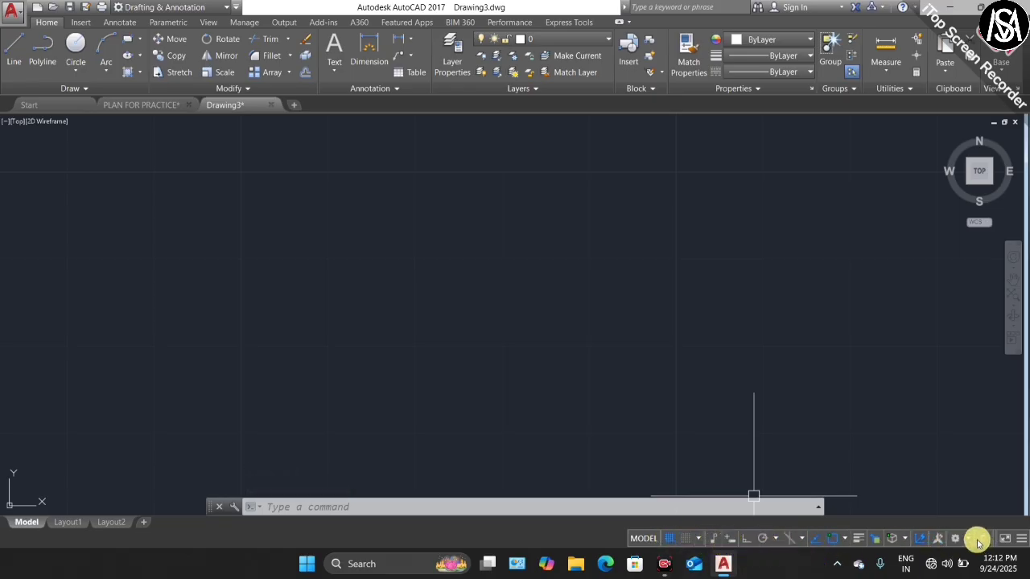
left_click(1021, 541)
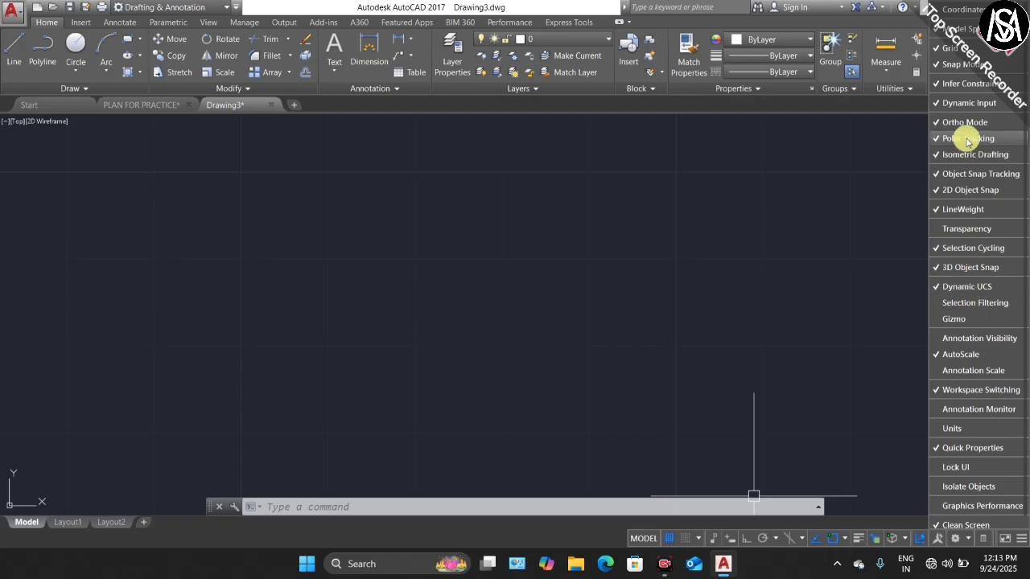
left_click(888, 278)
left_click(888, 278)
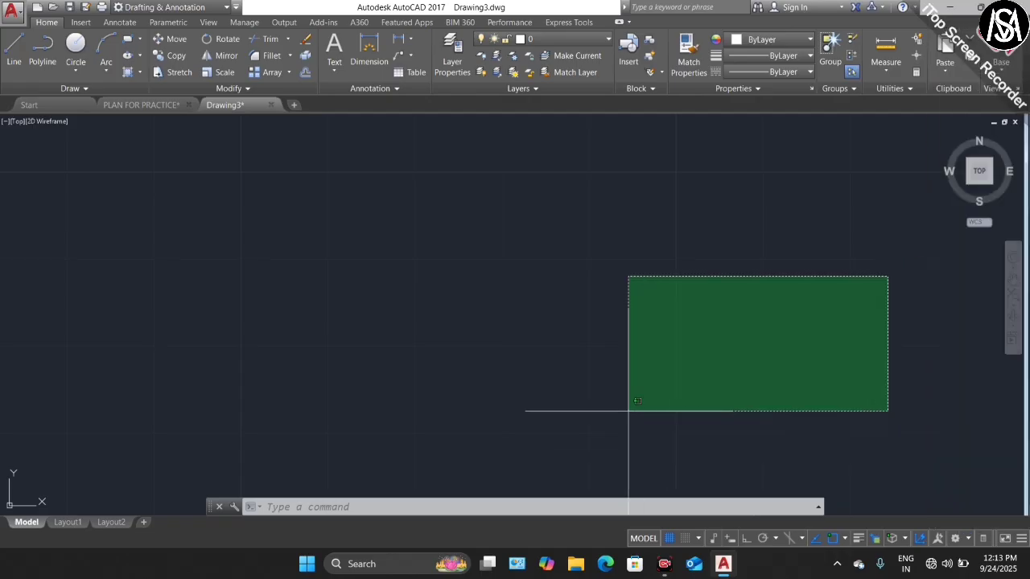
left_click(587, 417)
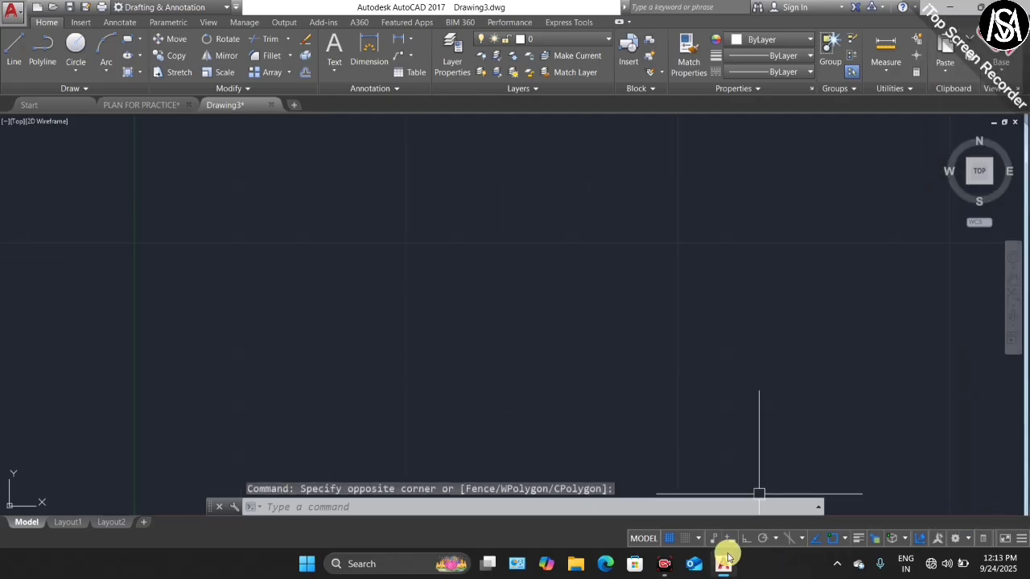
mouse_move(727, 557)
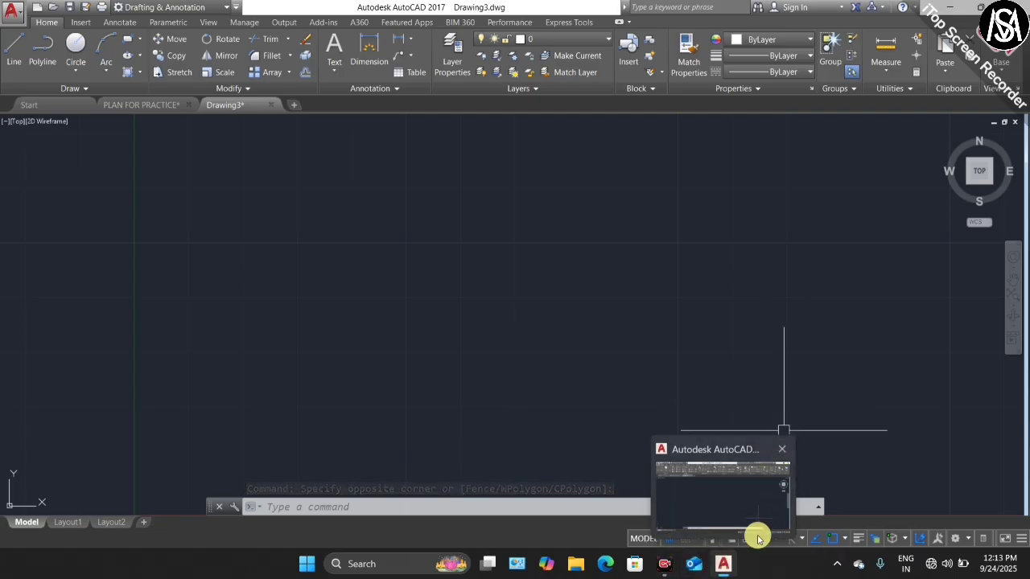
left_click(815, 398)
left_click(736, 429)
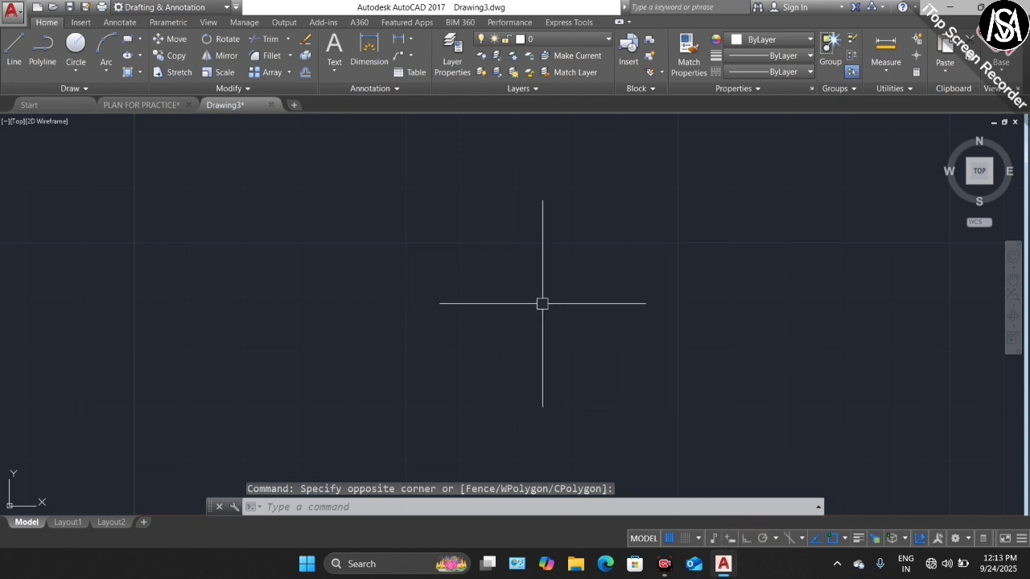
Compare the command suggestions for LI in the command line with those shown at the crosshair by dynamic input
type("li")
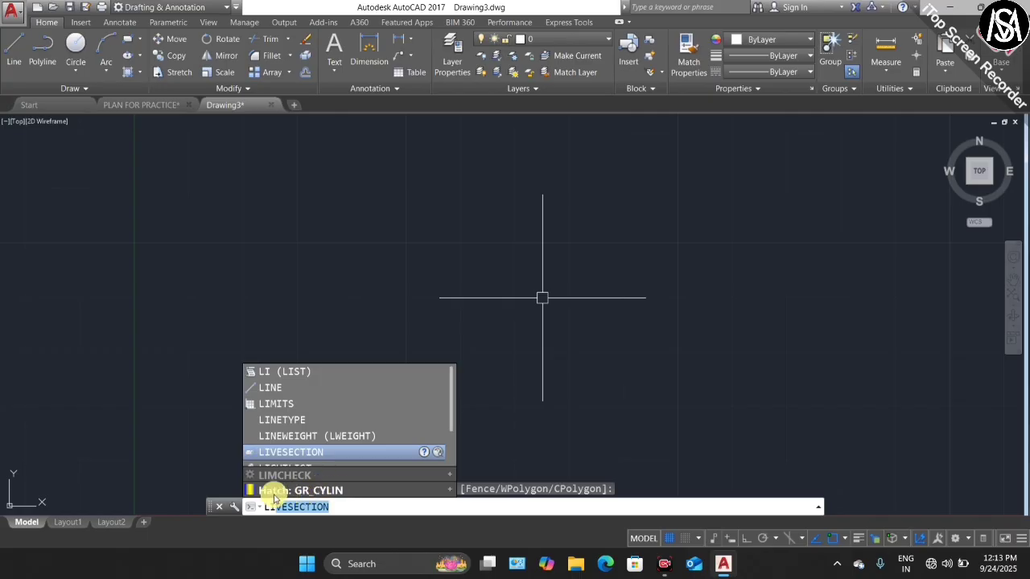
key("Escape")
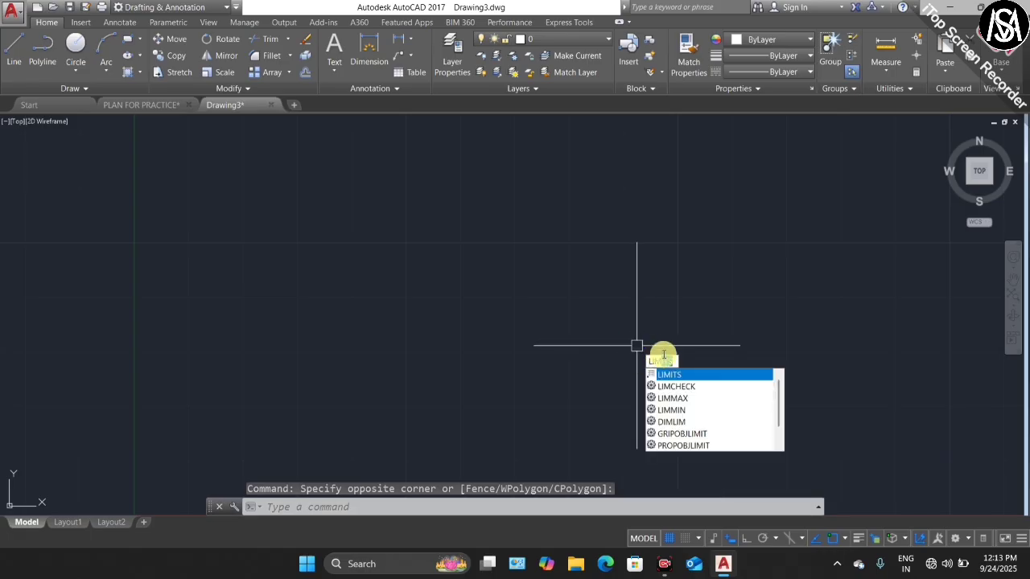
key("Escape")
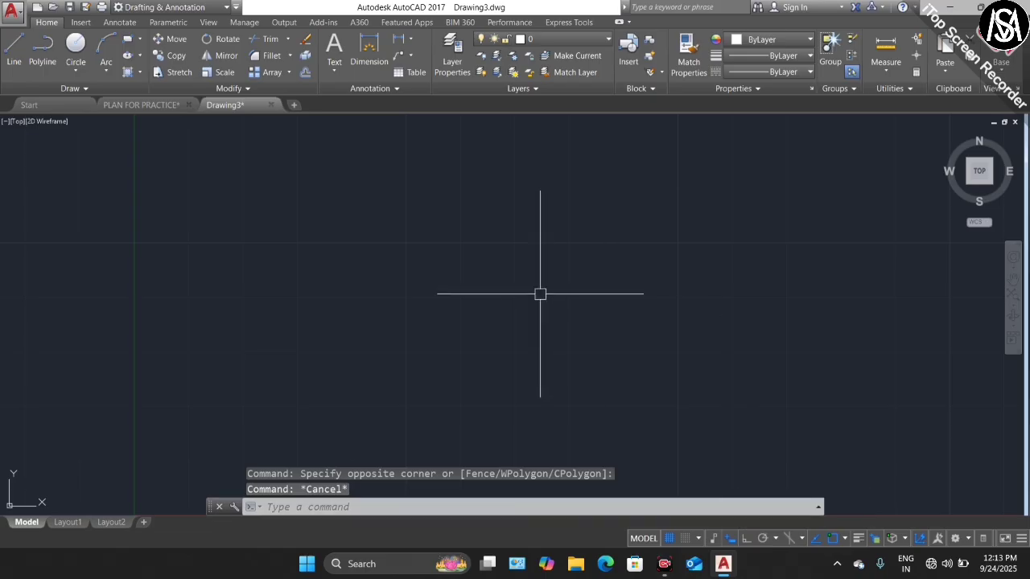
Draw a freehand chain of eight connected slanted lines with Ortho mode off
key("Return")
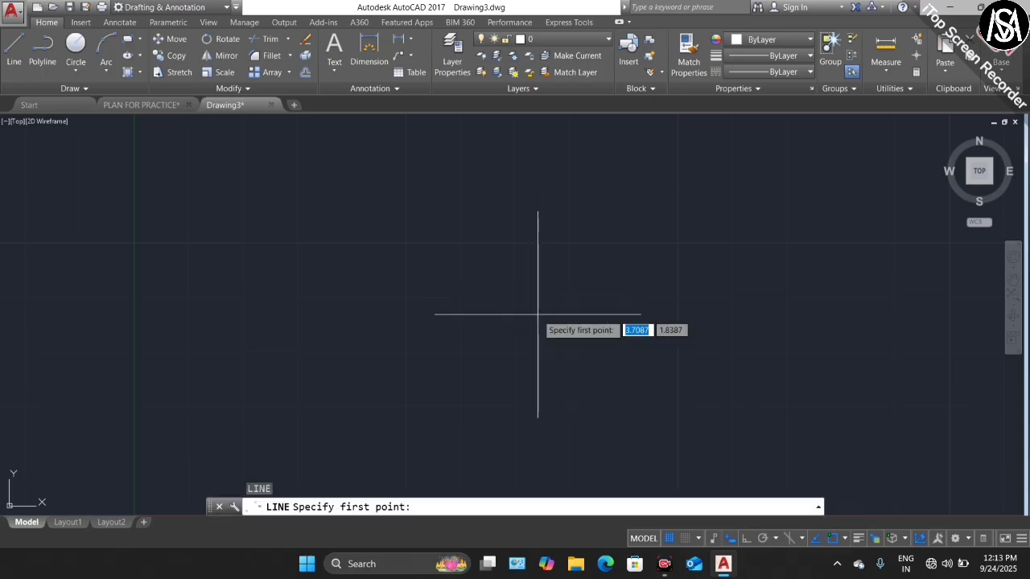
left_click(406, 333)
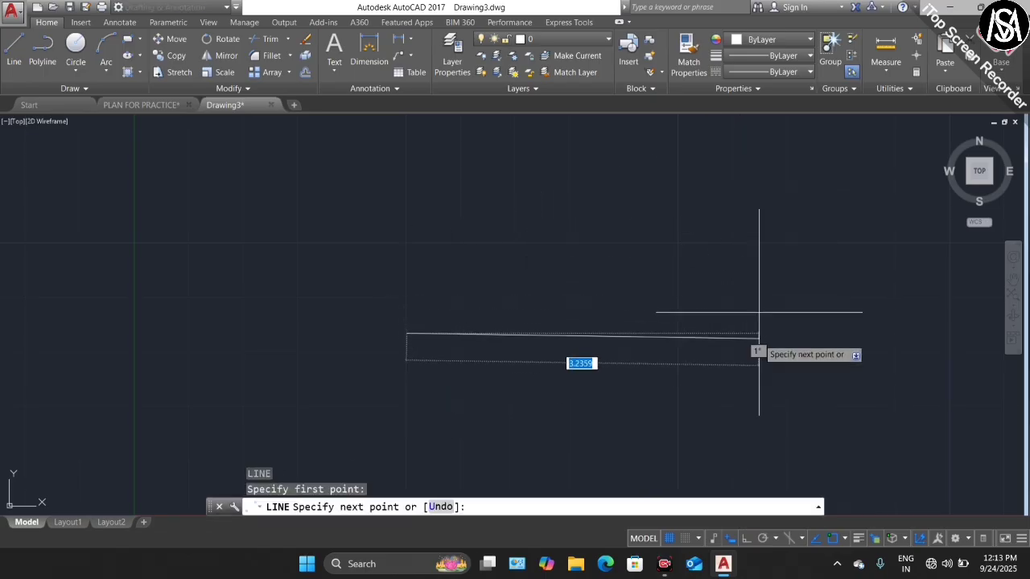
left_click(744, 210)
left_click(777, 356)
left_click(463, 179)
left_click(278, 309)
left_click(528, 389)
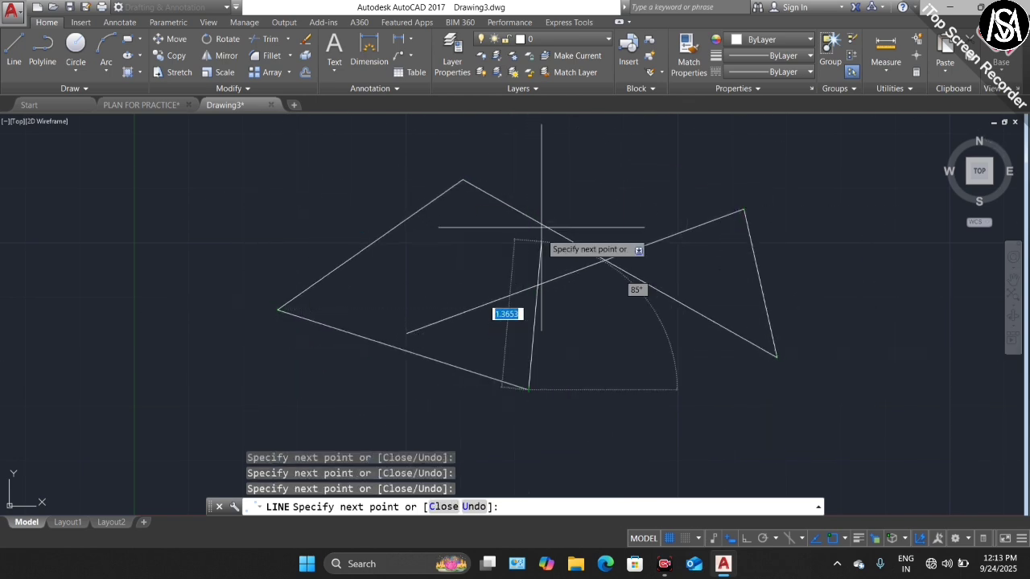
left_click(545, 195)
left_click(745, 173)
left_click(713, 412)
key("Escape")
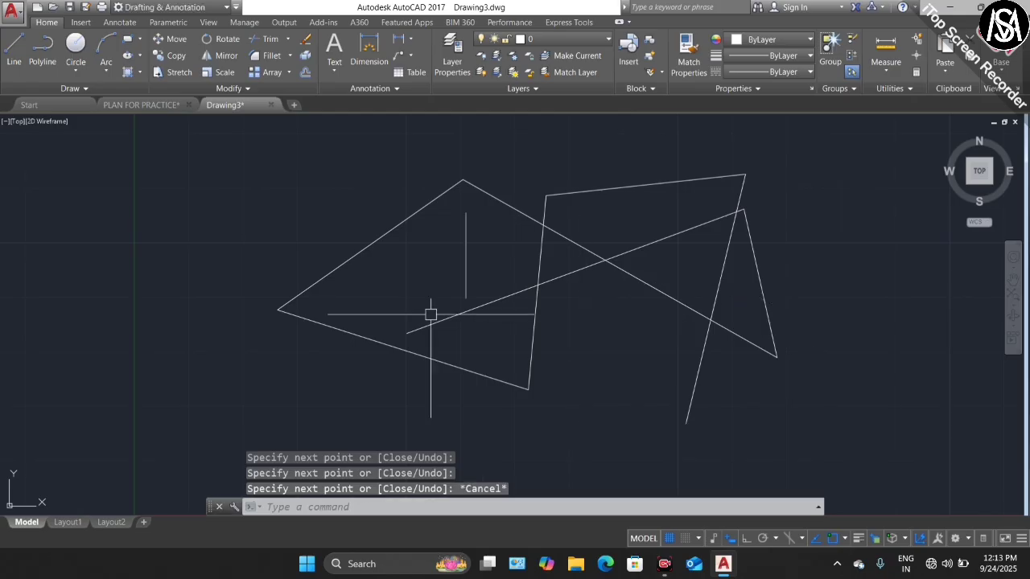
Select all of the slanted lines with a crossing window and erase them
scroll(233, 300, "down", 2)
left_click(585, 174)
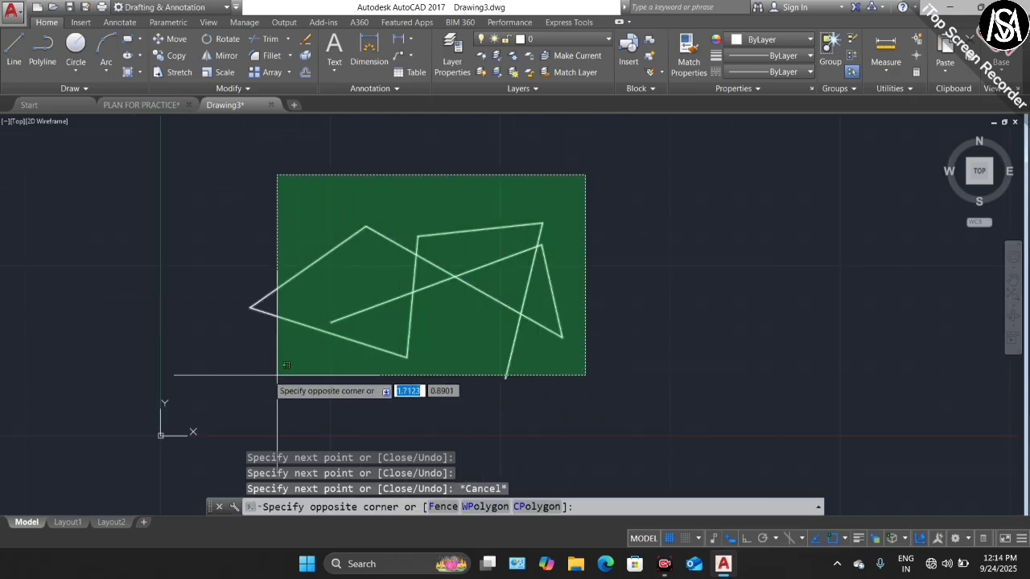
left_click(249, 378)
key("Delete")
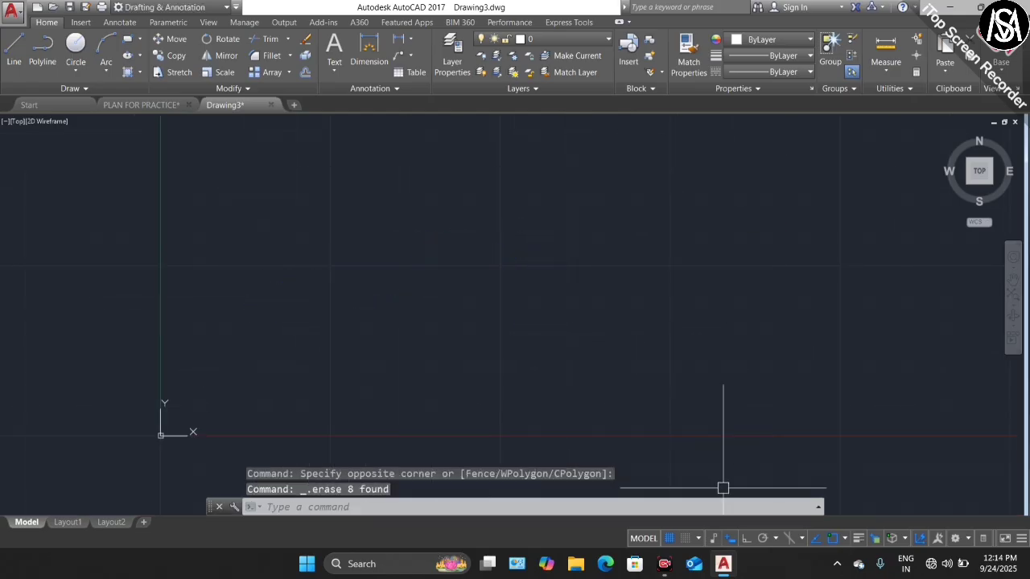
Turn on Ortho mode and draw a freehand chain of eight connected horizontal and vertical lines
left_click(749, 539)
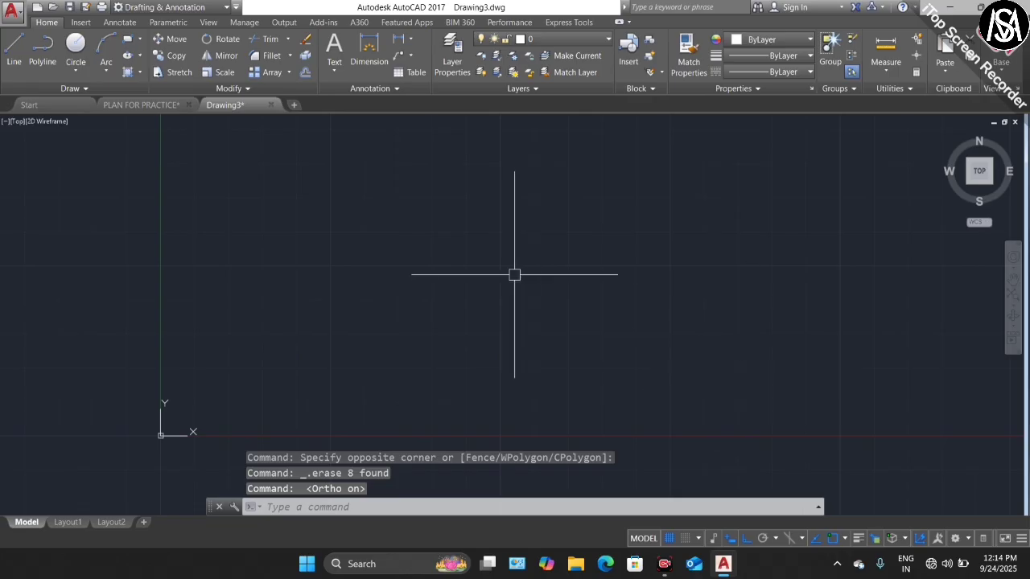
type("l")
key("Return")
left_click(336, 279)
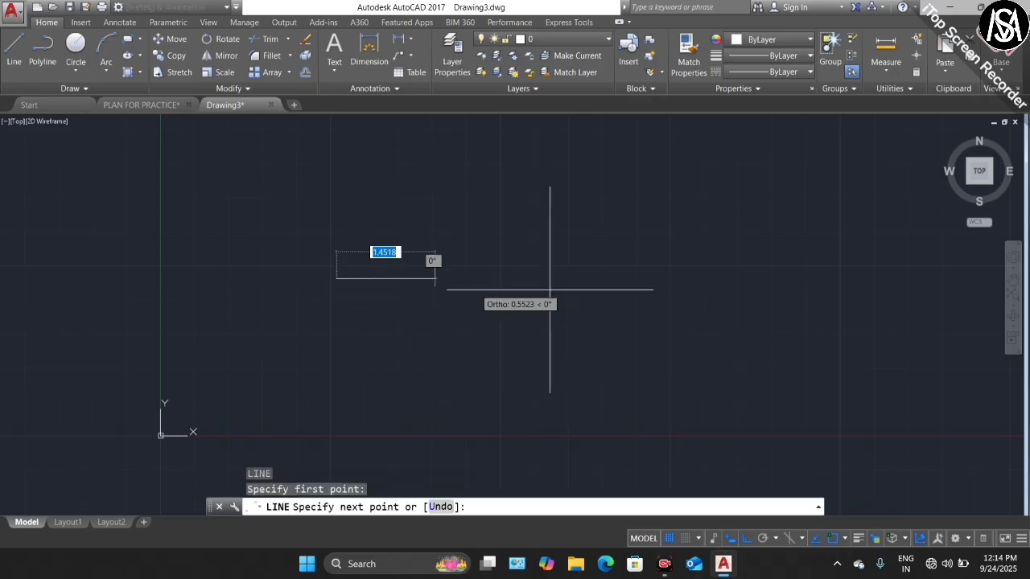
left_click(705, 278)
left_click(704, 135)
left_click(859, 135)
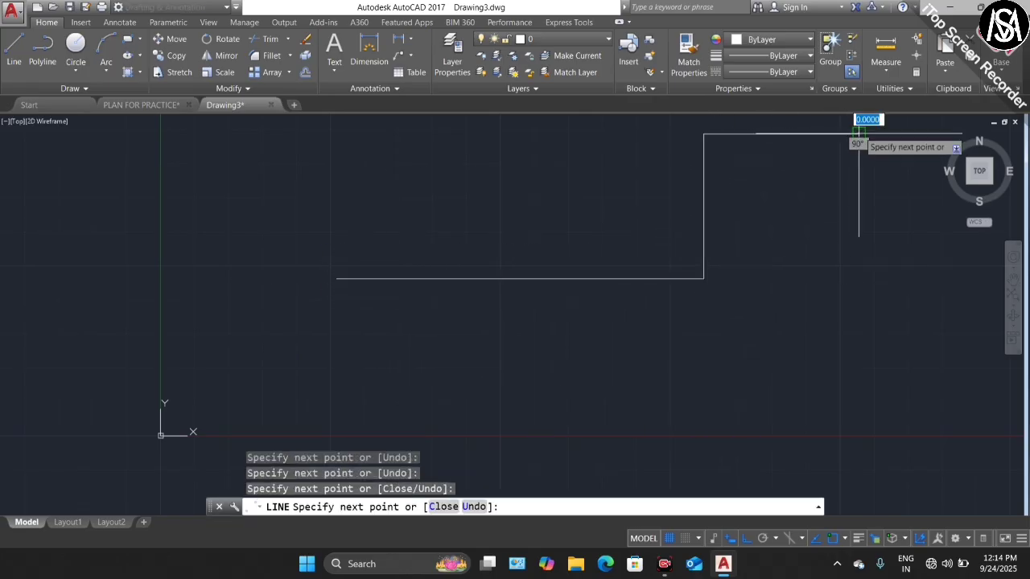
left_click(859, 389)
left_click(533, 389)
left_click(533, 190)
left_click(784, 190)
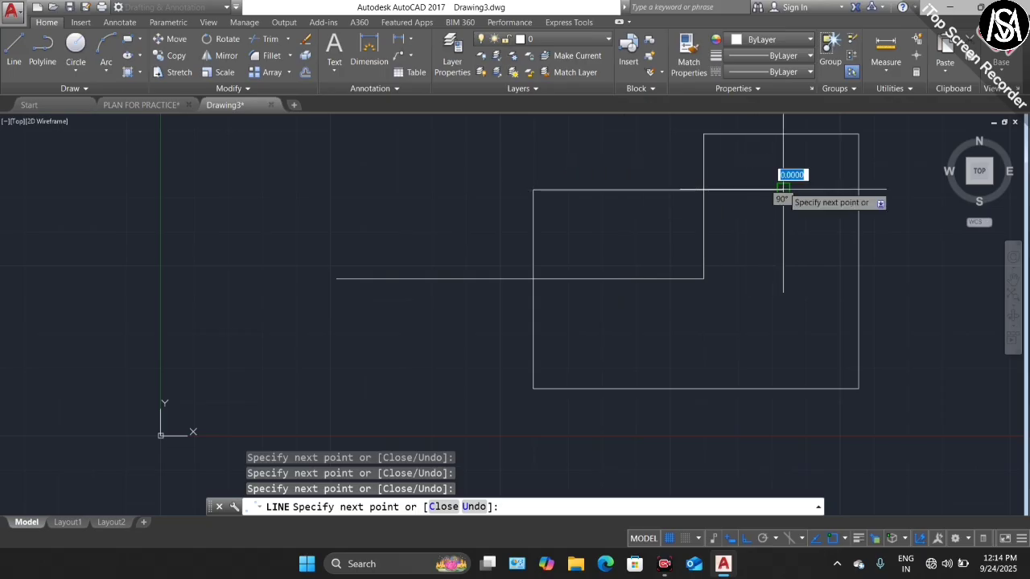
scroll(748, 298, "down", 4)
left_click(764, 419)
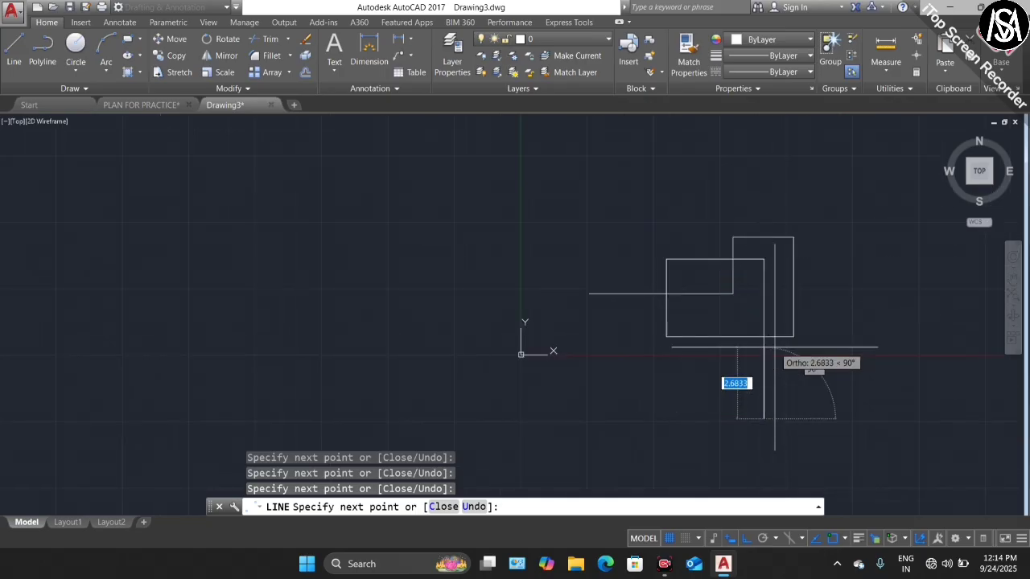
key("Escape")
Select all of the orthogonal lines with a crossing window and erase them
left_click(865, 207)
left_click(564, 429)
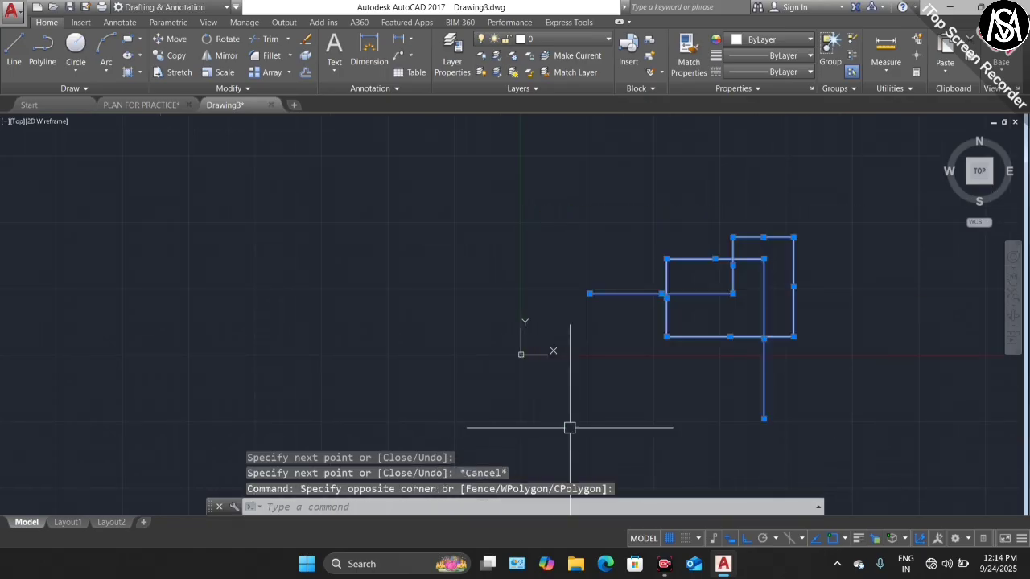
key("Delete")
scroll(266, 355, "down", 2)
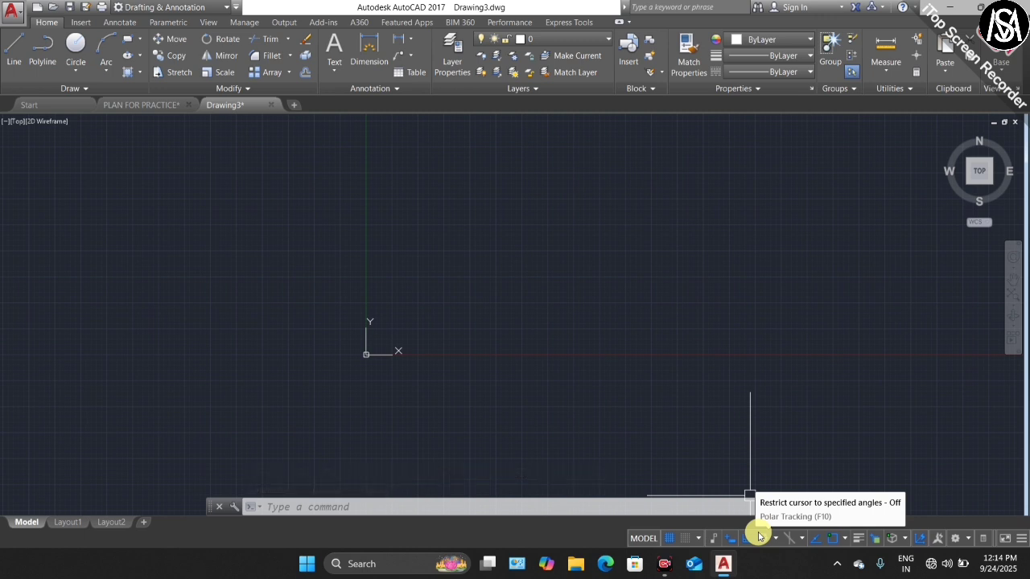
Toggle Ortho mode to off and draw a single slightly slanted line in the empty drawing area
key("F8")
key("F8")
key("F8")
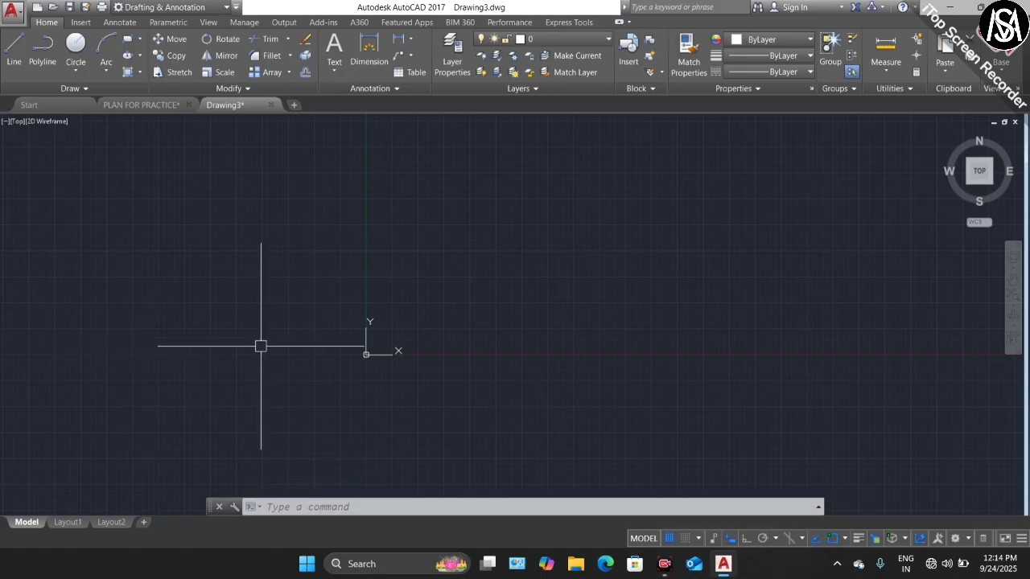
scroll(260, 347, "down", 3)
scroll(483, 305, "up", 2)
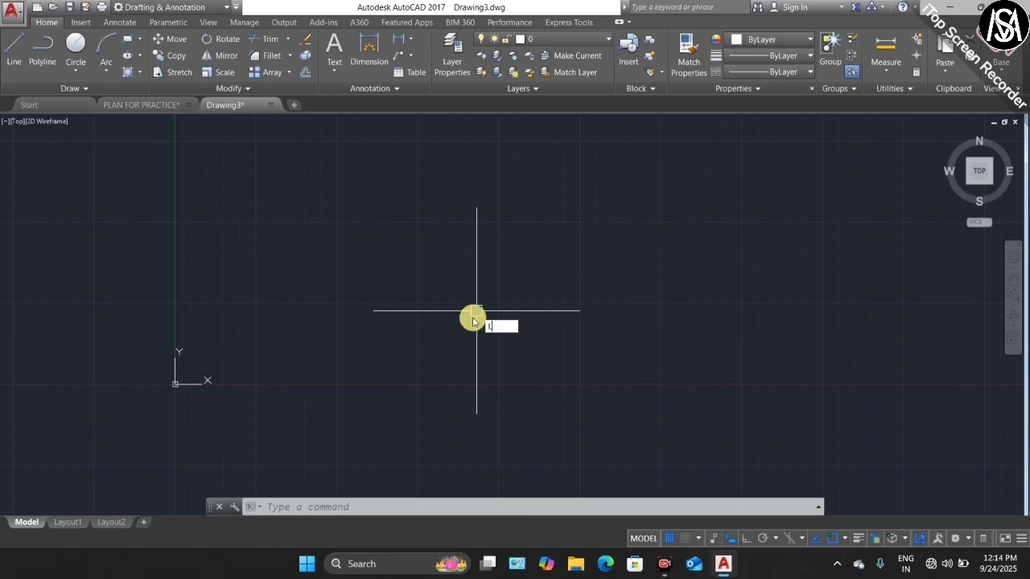
key("Return")
left_click(354, 282)
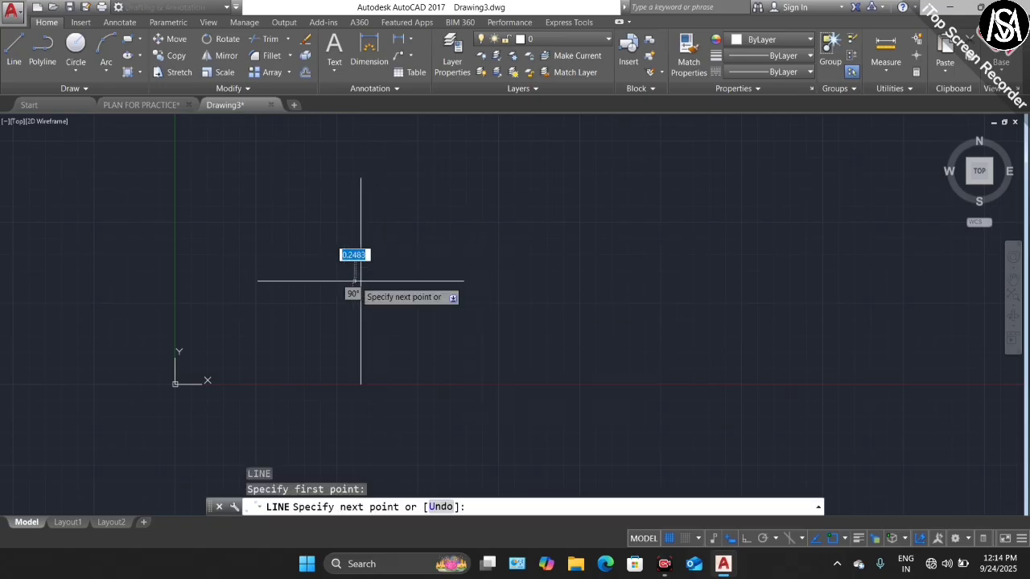
key("Escape")
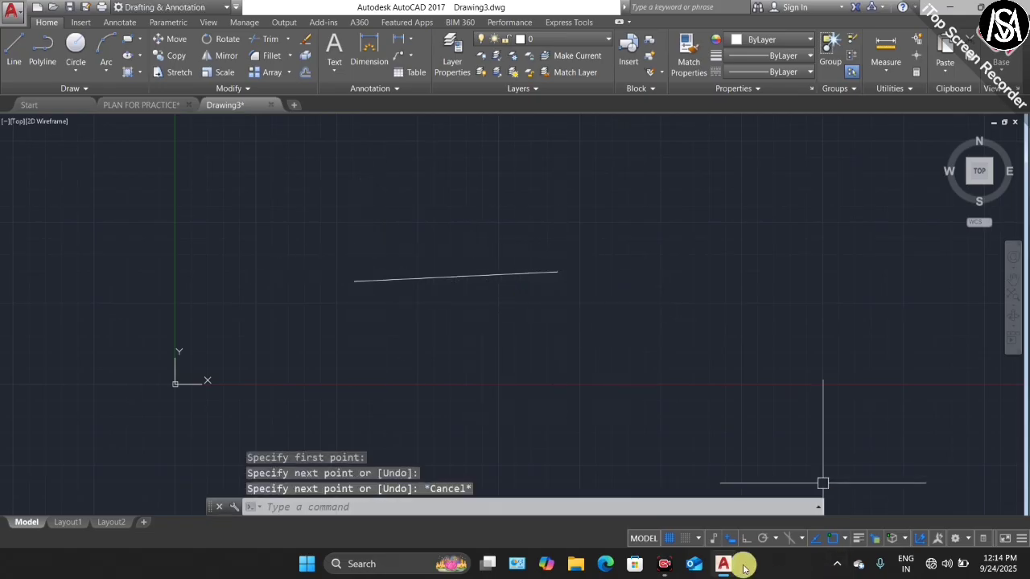
Turn Ortho mode back on and erase the slanted line using a crossing window
left_click(744, 545)
left_click(576, 252)
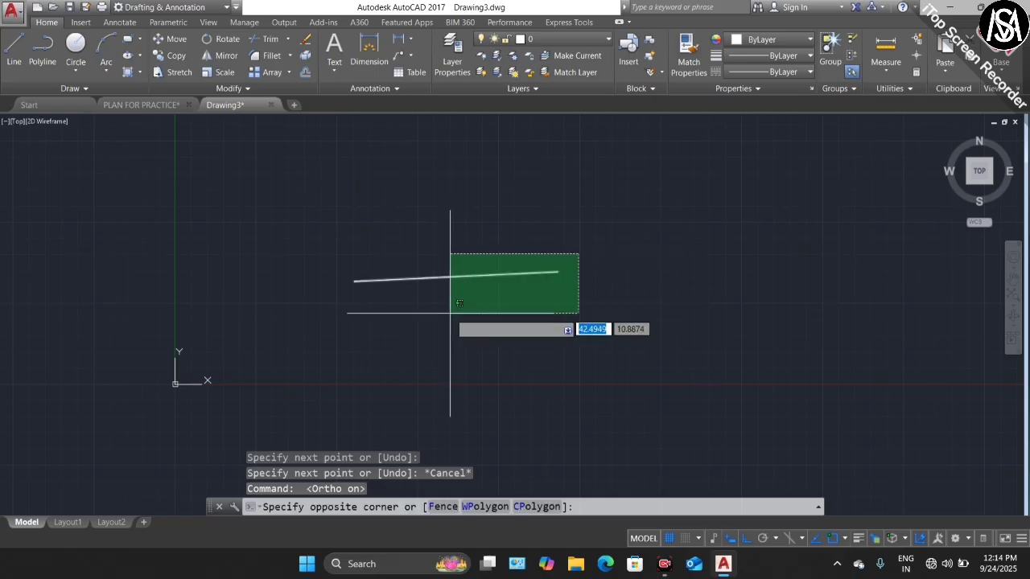
left_click(450, 313)
key("Delete")
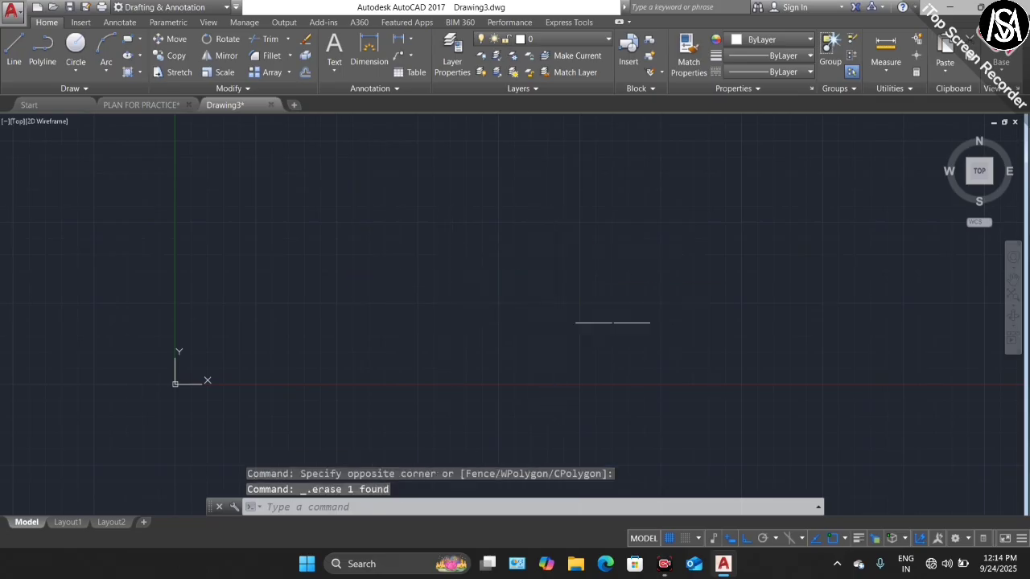
Draw a single horizontal line with Ortho mode on, above and to the right of the origin
type("l")
key("Return")
left_click(387, 327)
left_click(600, 327)
key("Escape")
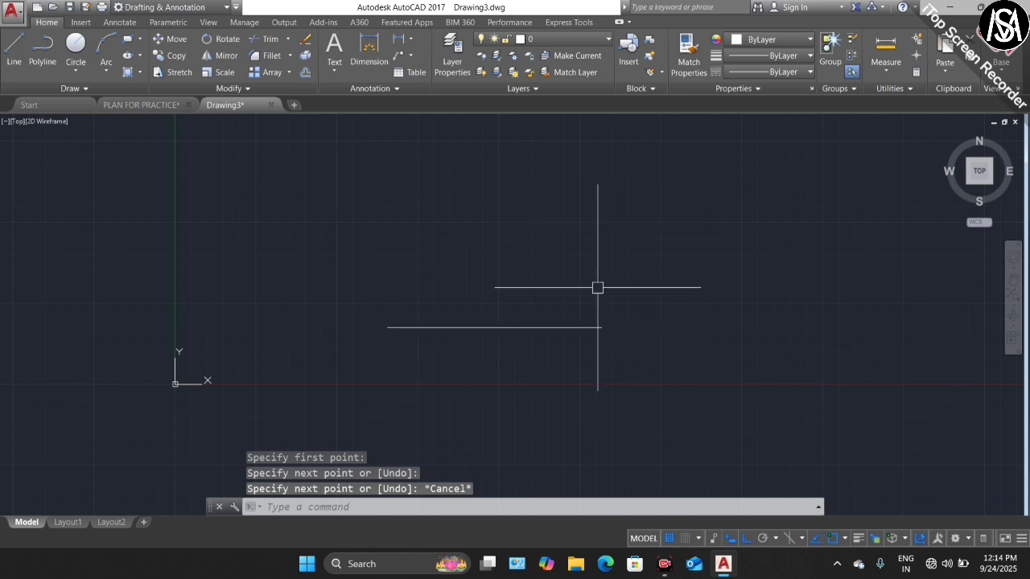
Toggle Object Snap Tracking off and on, then draw a vertical line through the horizontal line's right endpoint, starting above it
type("l")
key("Return")
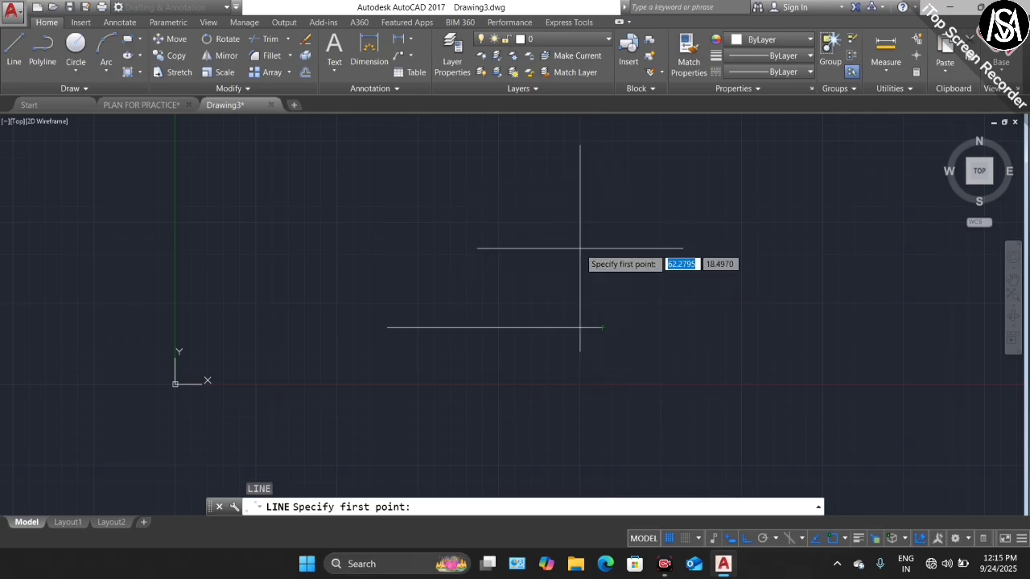
left_click(819, 544)
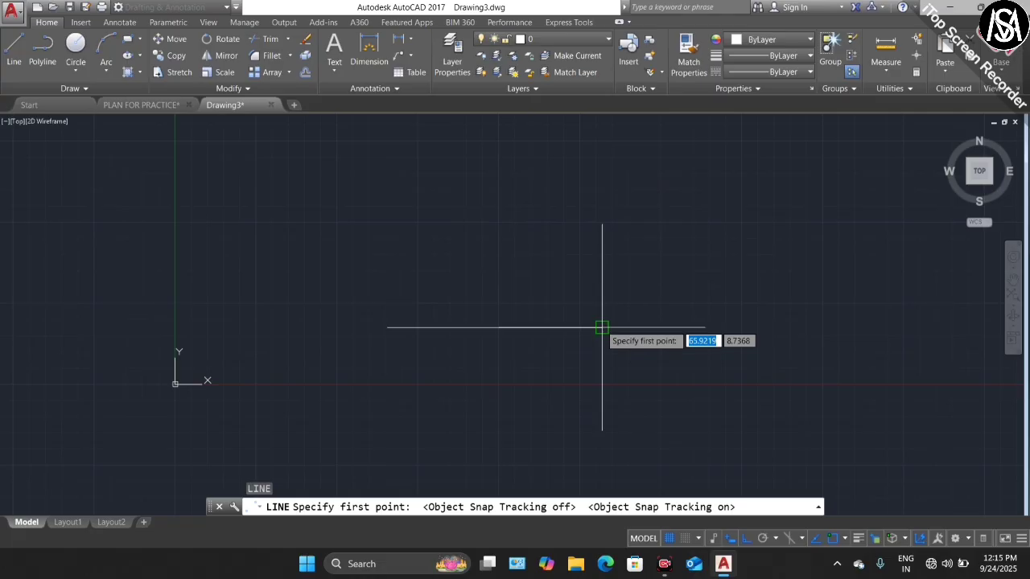
left_click(602, 213)
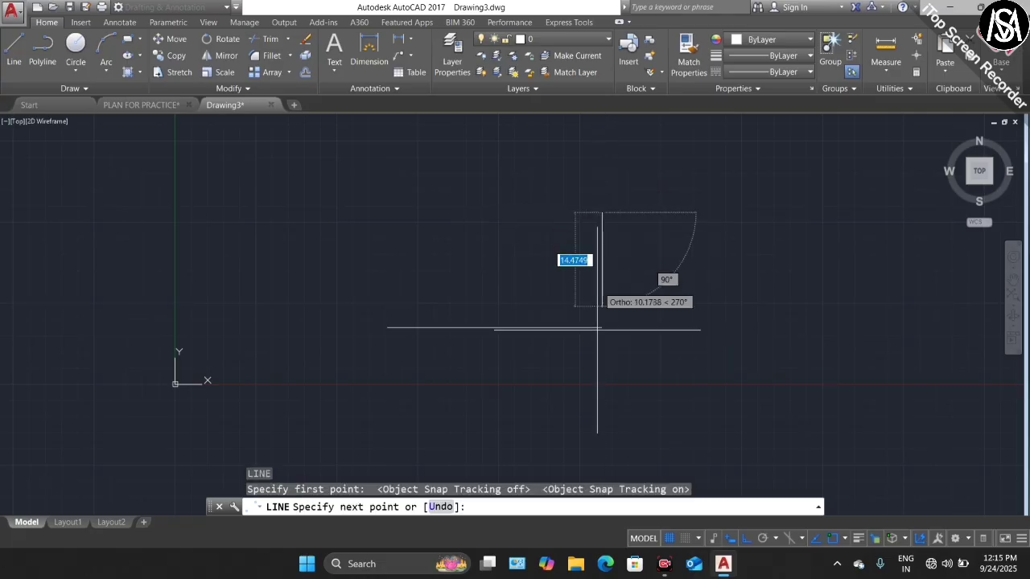
left_click(603, 406)
key("Escape")
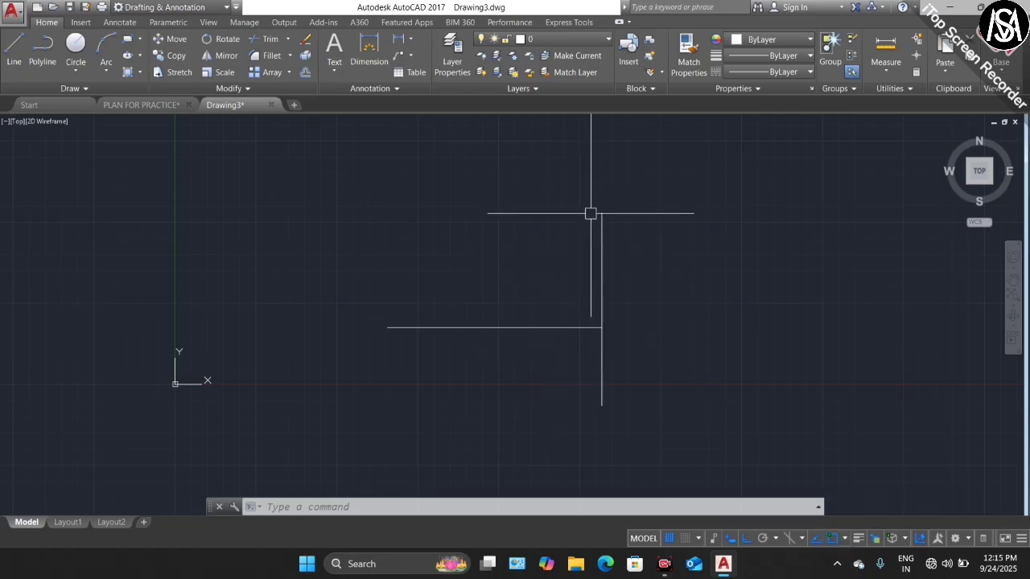
key("Escape")
key("Escape")
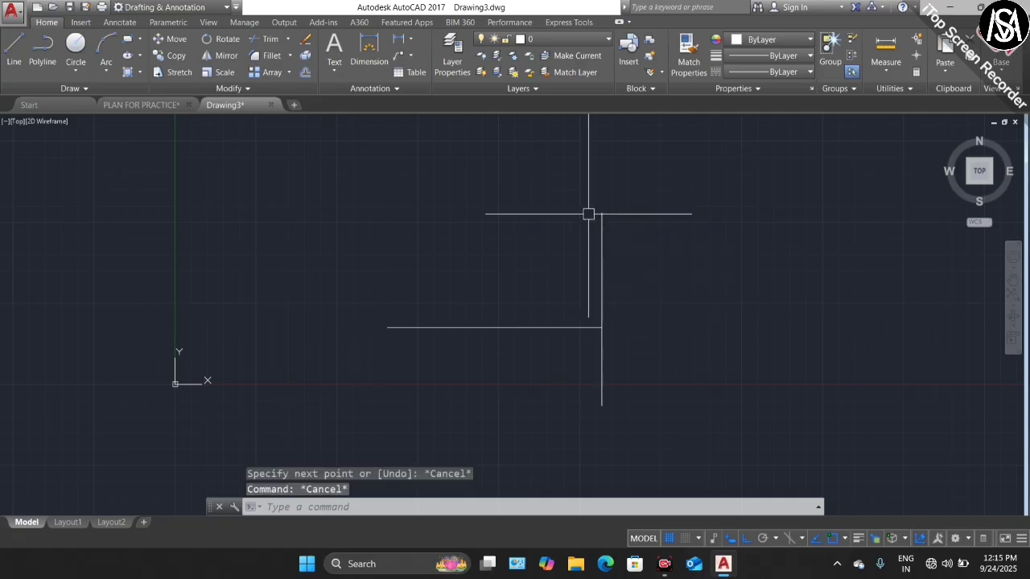
Enable the Midpoint, Geometric Center, Node, Quadrant and Intersection object snaps while the Circle command awaits its center point
type("c")
key("Return")
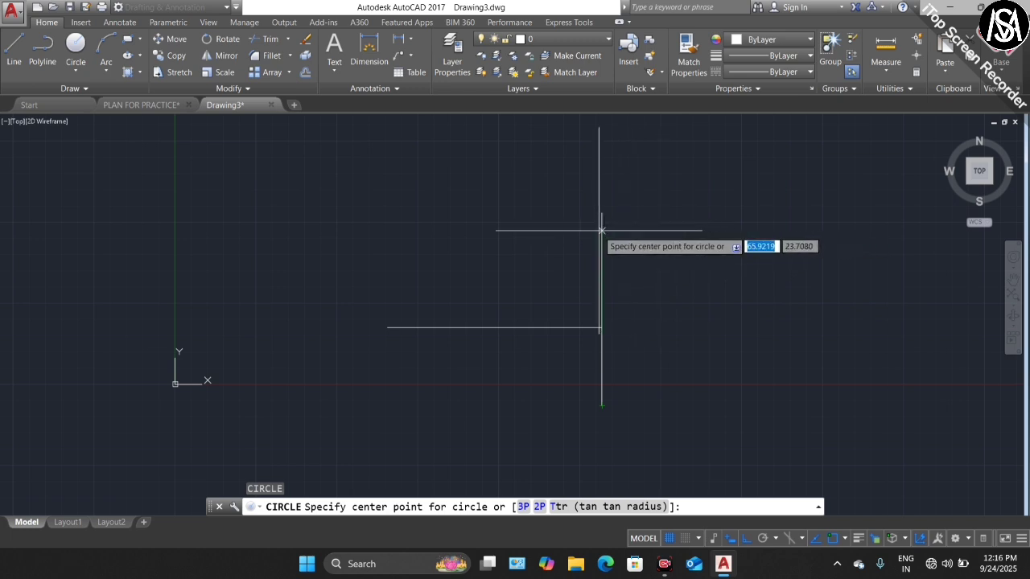
left_click(845, 541)
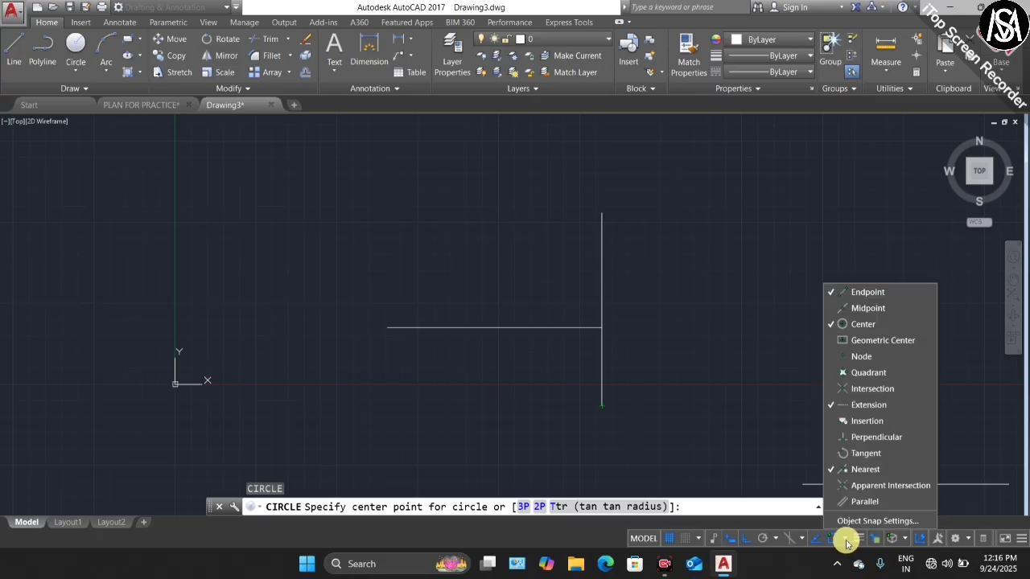
left_click(845, 323)
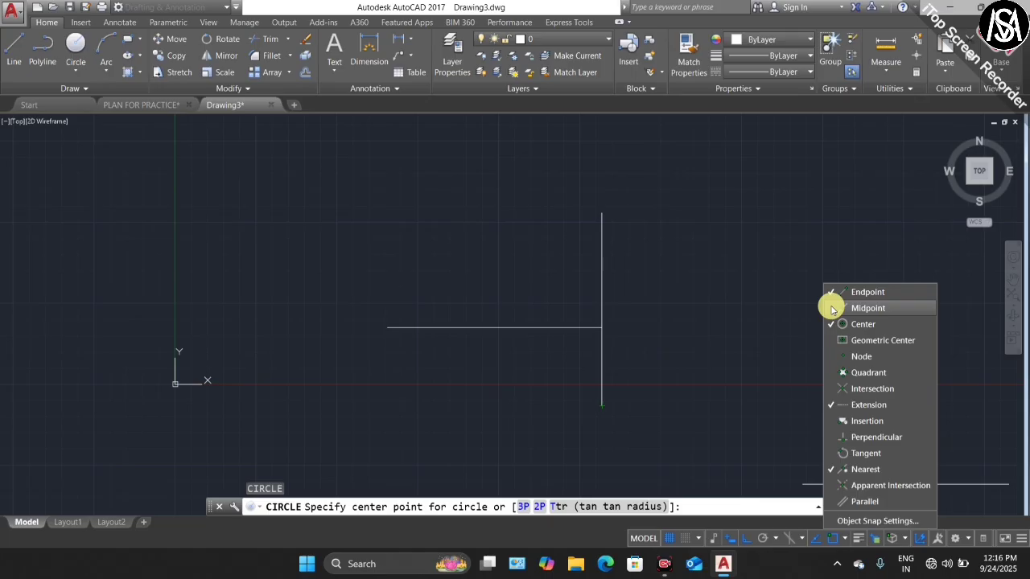
left_click(833, 309)
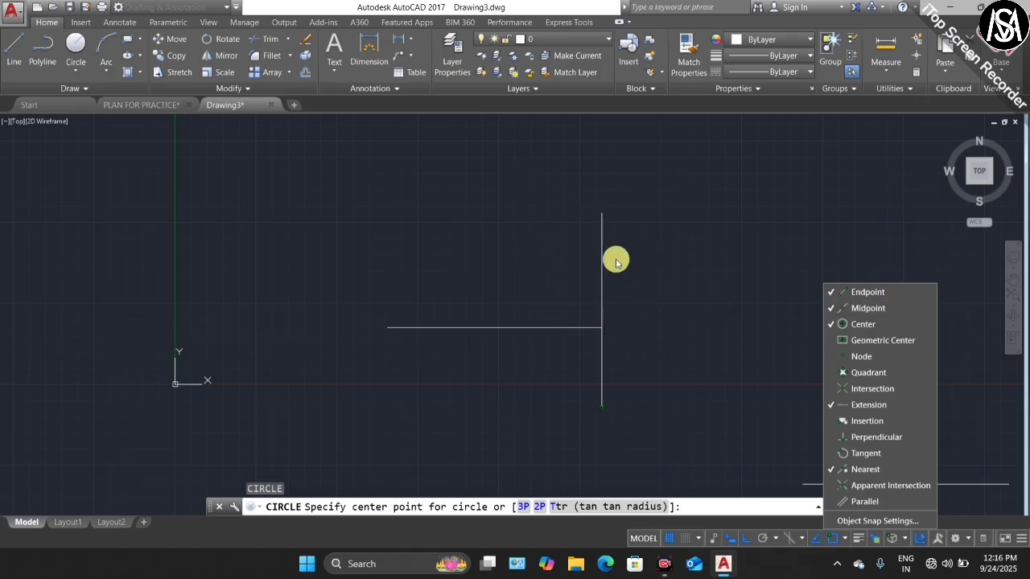
left_click(833, 340)
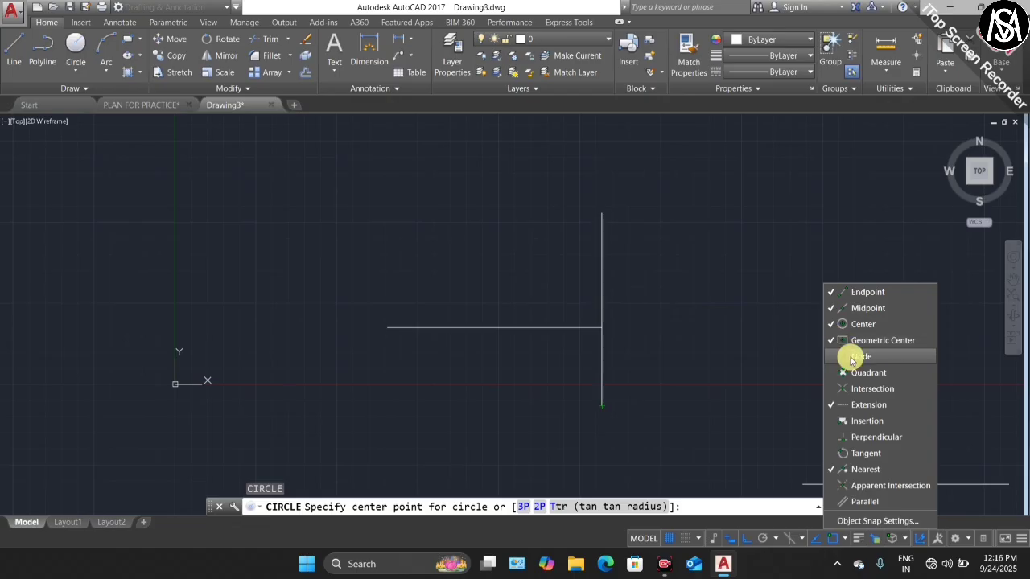
left_click(833, 357)
left_click(832, 373)
left_click(836, 389)
left_click(832, 405)
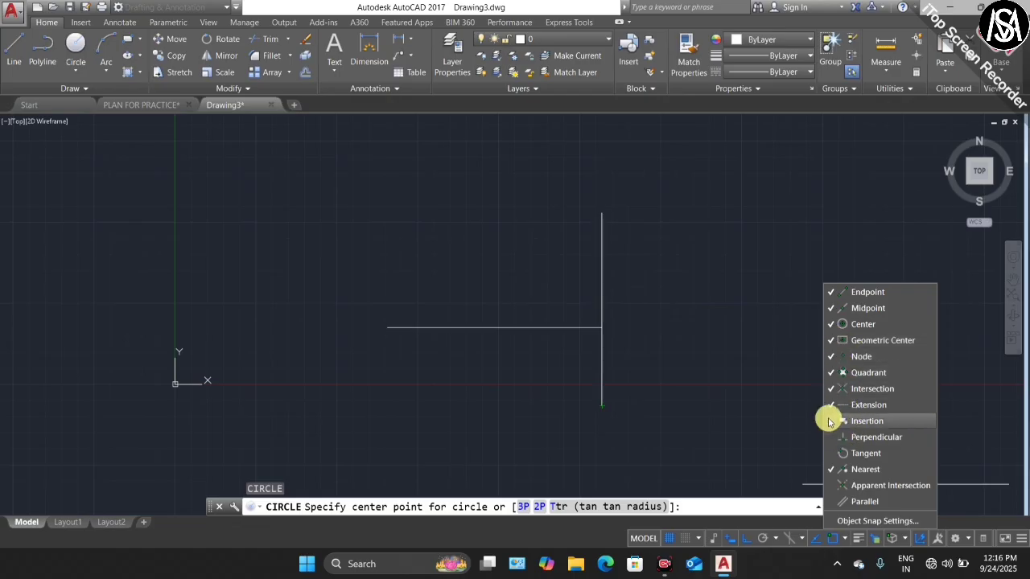
Enable the Insertion, Perpendicular, Tangent, Apparent Intersection and Parallel object snaps and cancel the Circle command
left_click(829, 421)
left_click(829, 437)
left_click(833, 454)
left_click(833, 469)
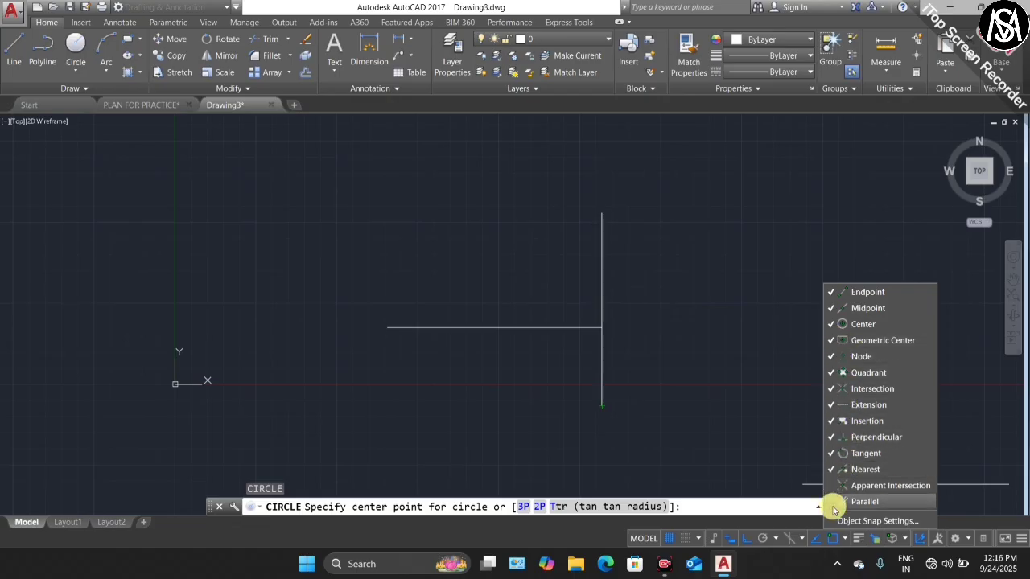
left_click(831, 485)
left_click(835, 502)
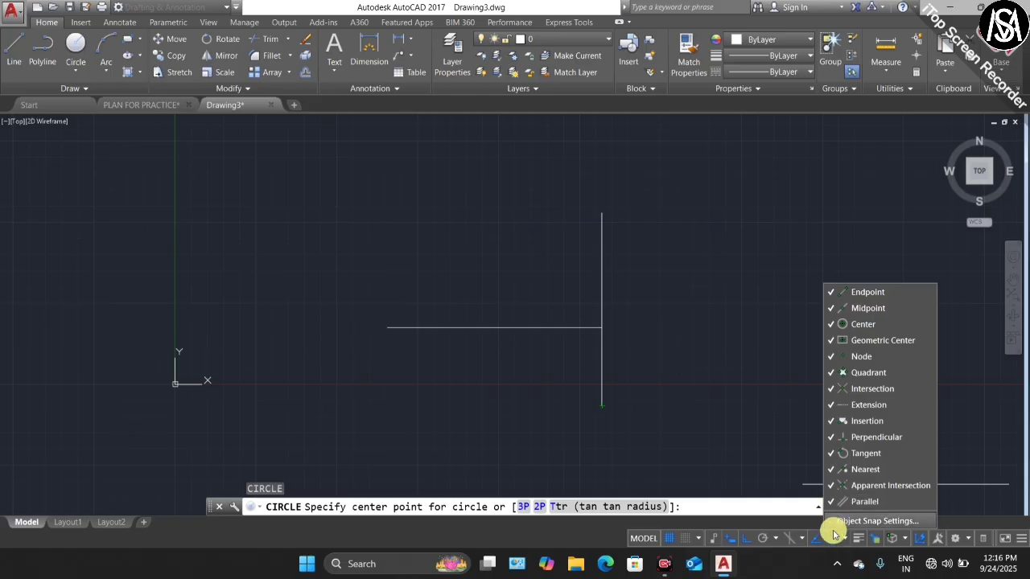
left_click(808, 454)
key("Escape")
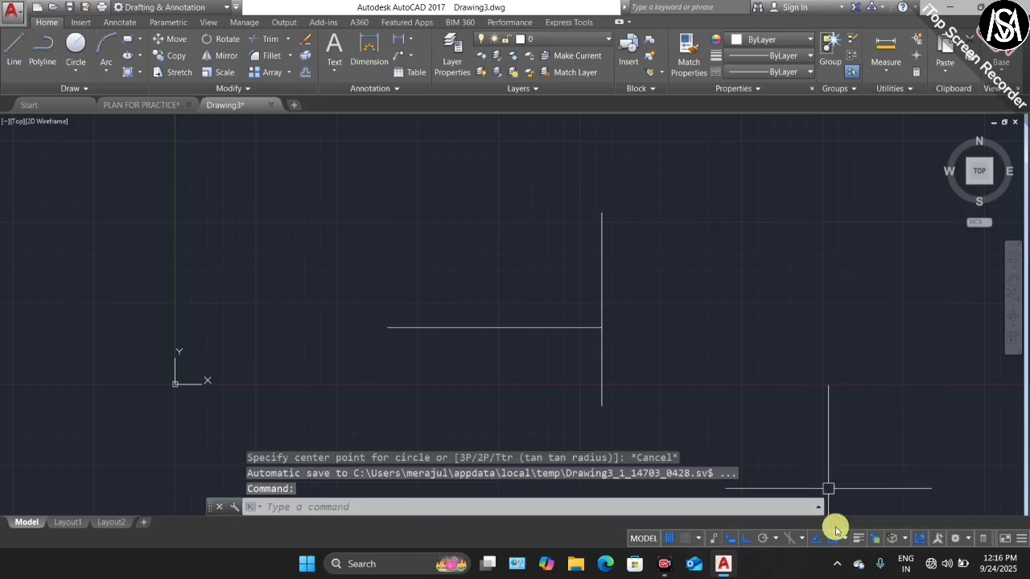
key("Escape")
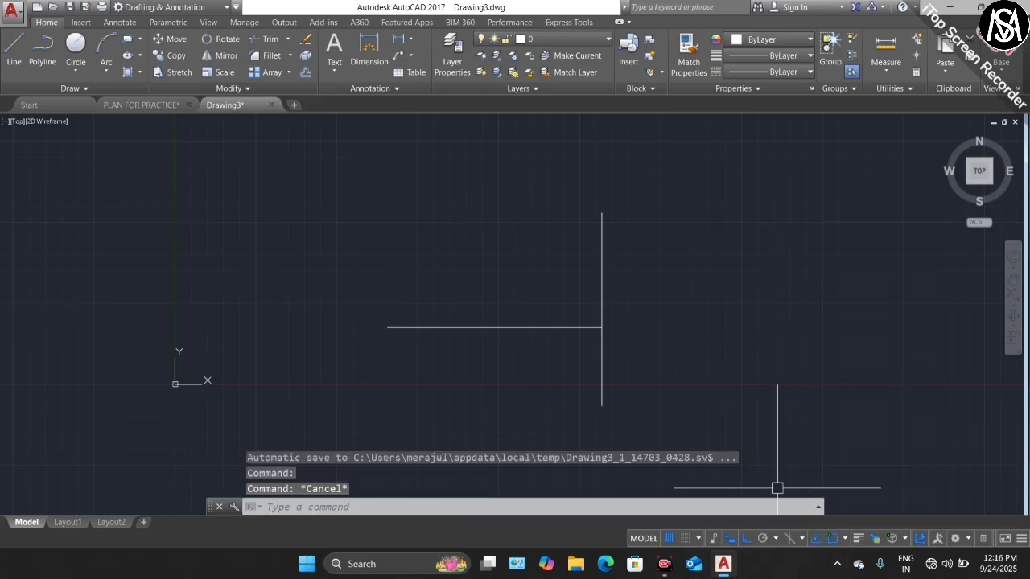
type("l")
key("Return")
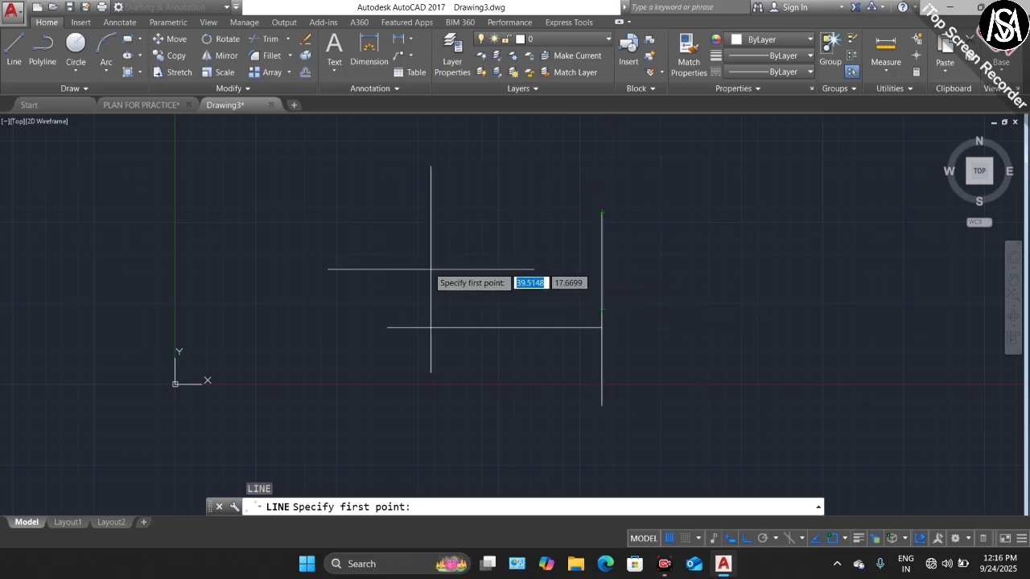
scroll(674, 345, "down", 3)
scroll(674, 324, "up", 4)
left_click(642, 180)
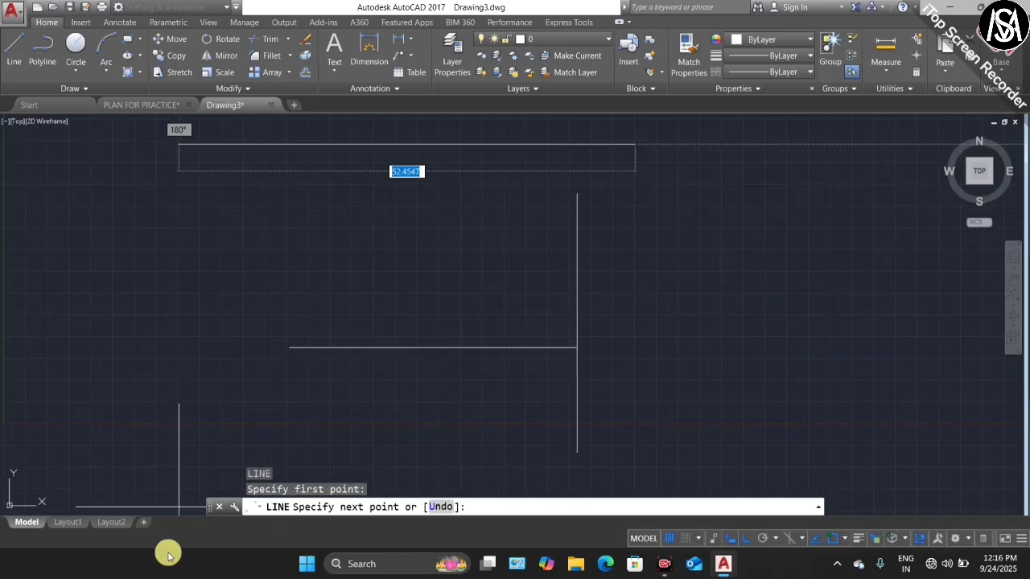
key("Escape")
key("Escape")
key("Escape")
Select the horizontal and vertical lines with a crossing window and erase both
left_click(661, 196)
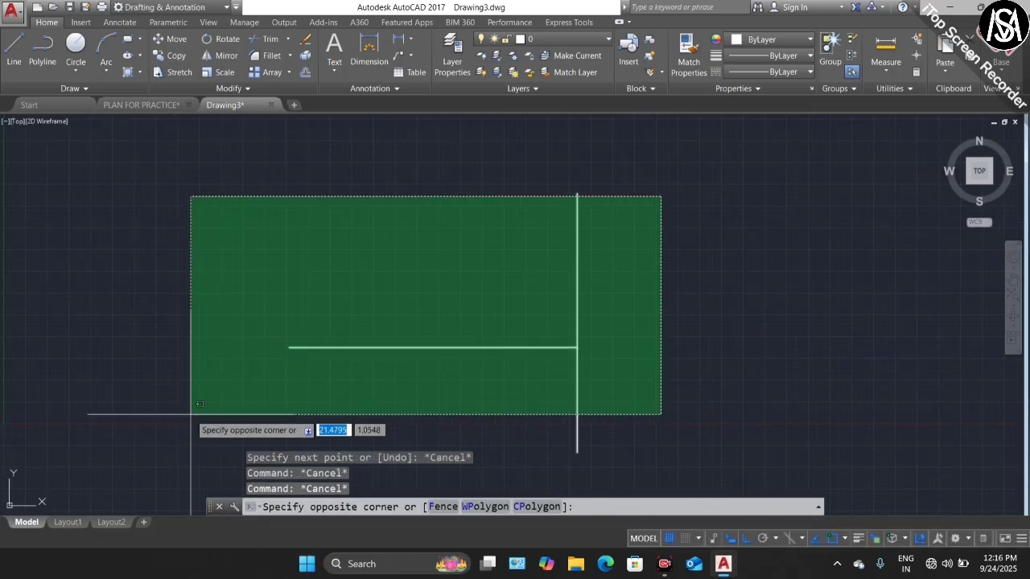
left_click(191, 414)
key("Delete")
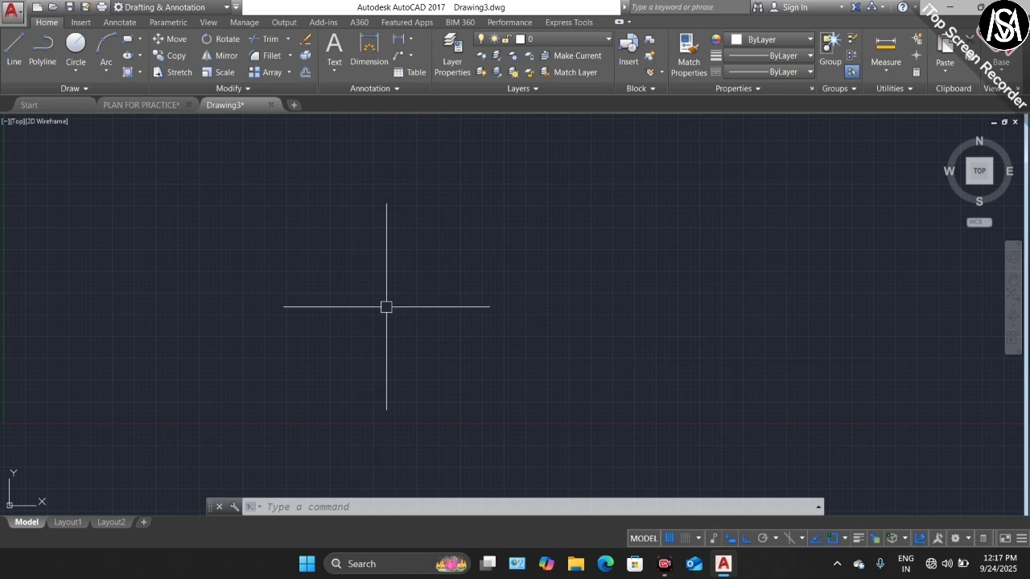
Set the drawing units to Engineering length type with 0'-0.00" precision and Inches as the insertion scale
type("UNI")
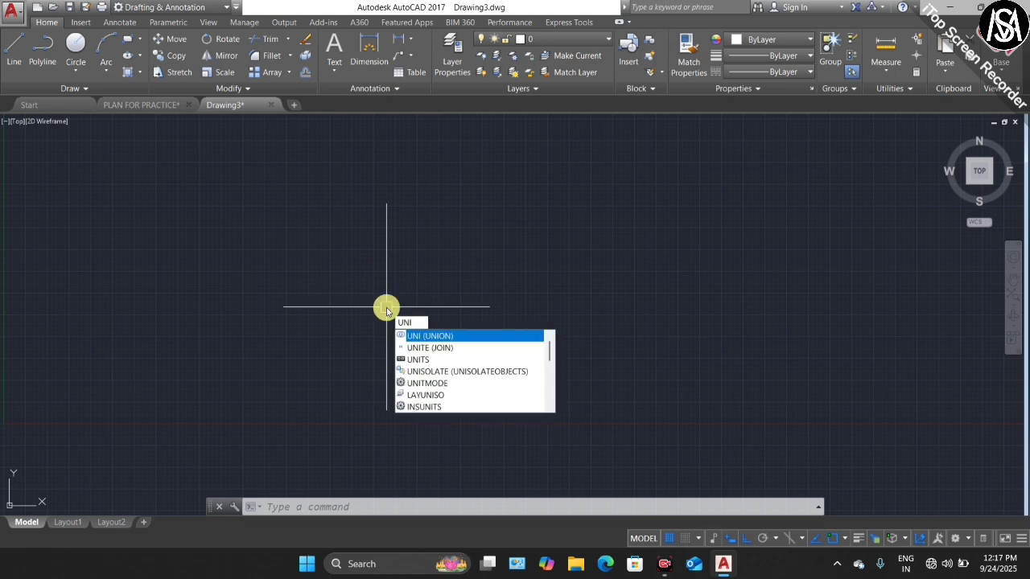
key("BackSpace")
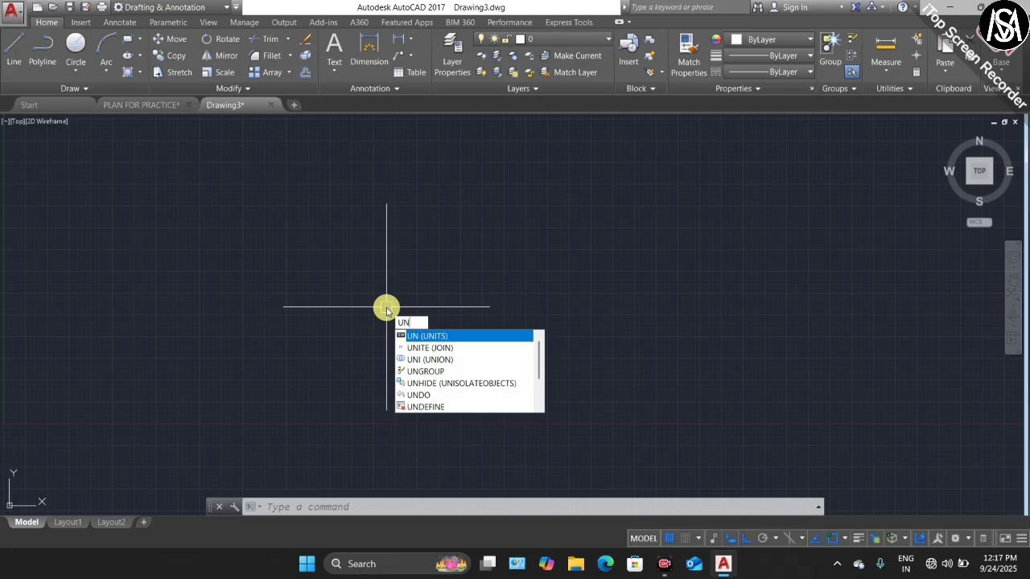
key("Return")
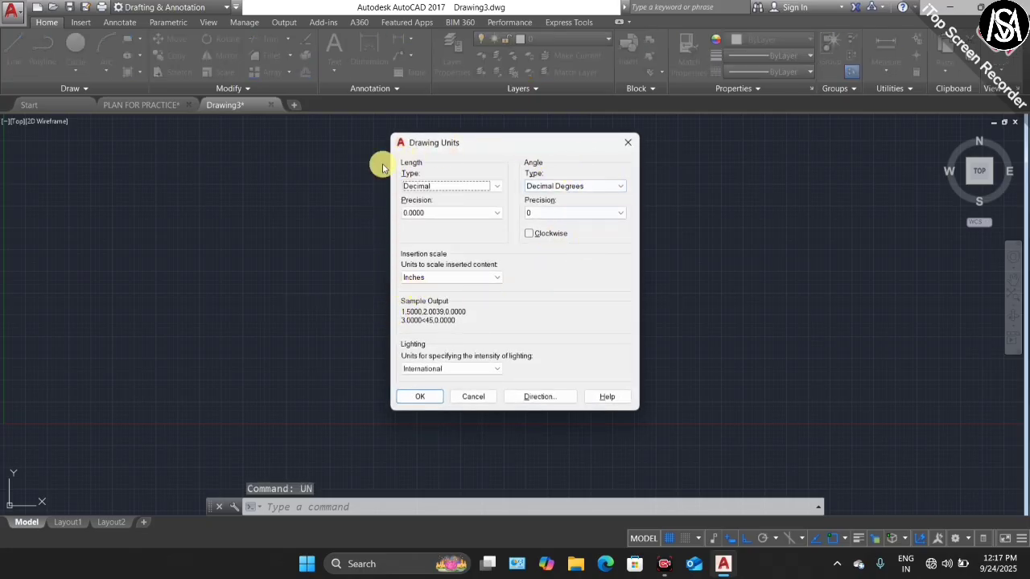
left_click(496, 187)
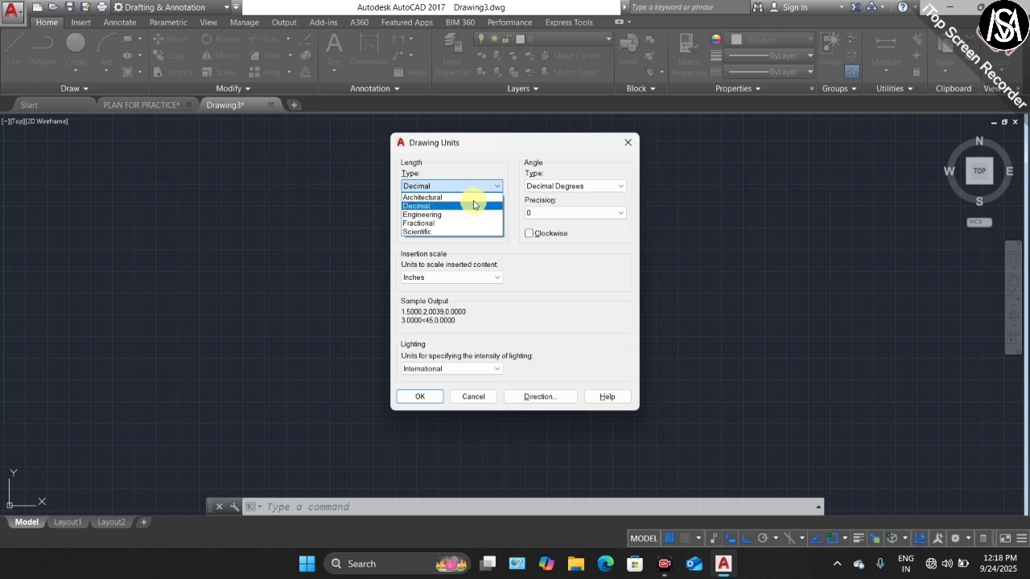
left_click(440, 215)
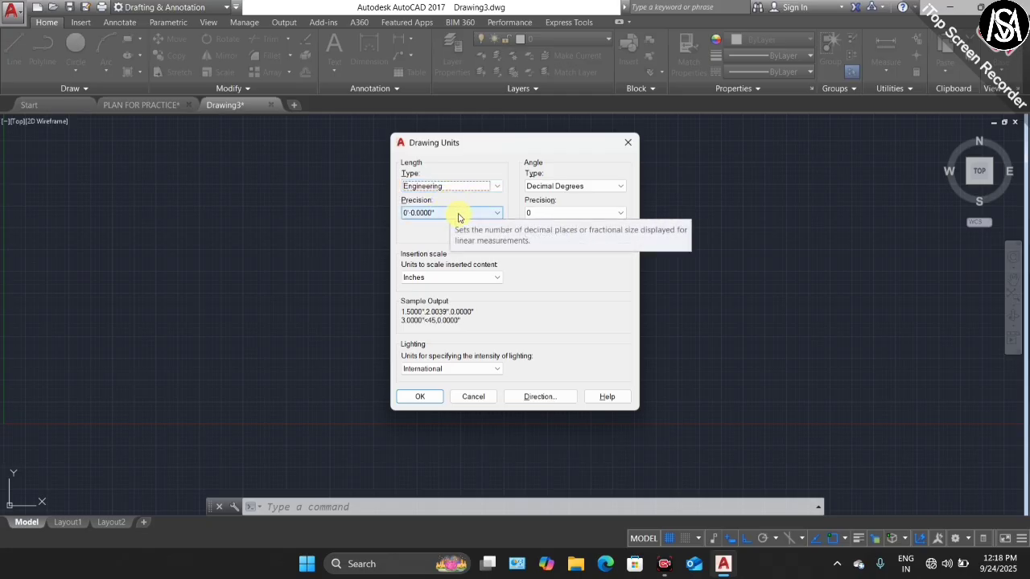
left_click(459, 213)
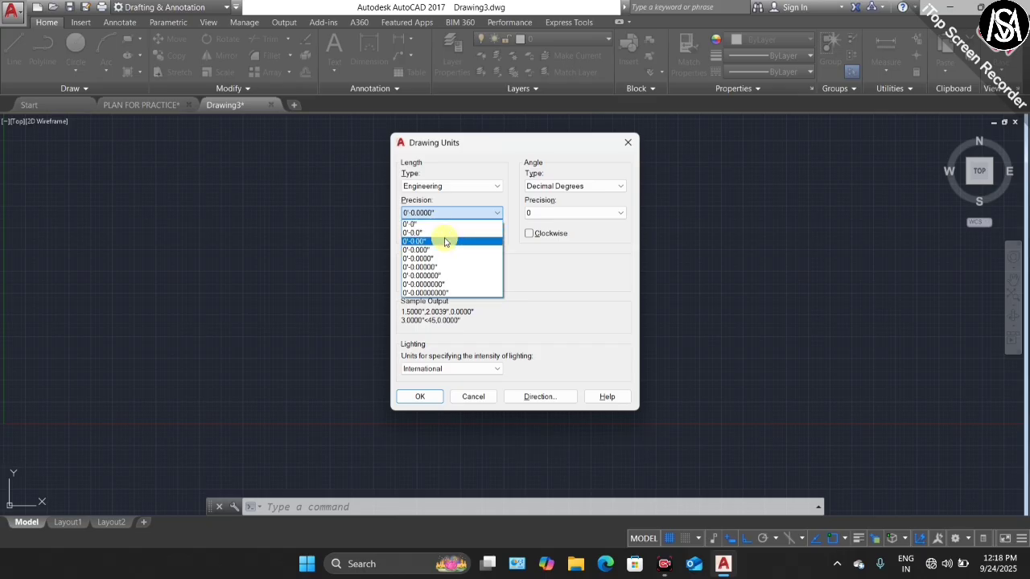
left_click(445, 242)
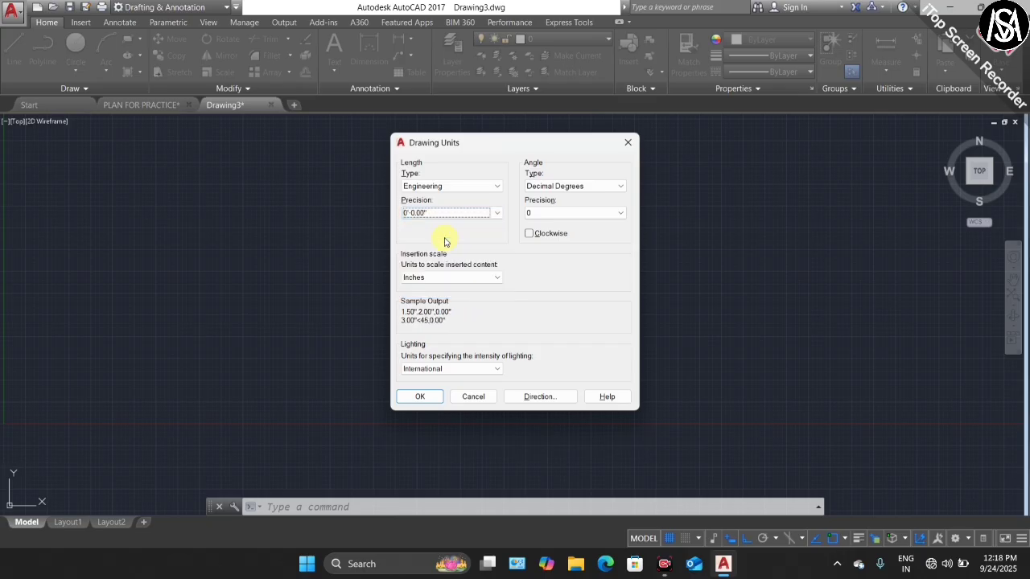
left_click(456, 277)
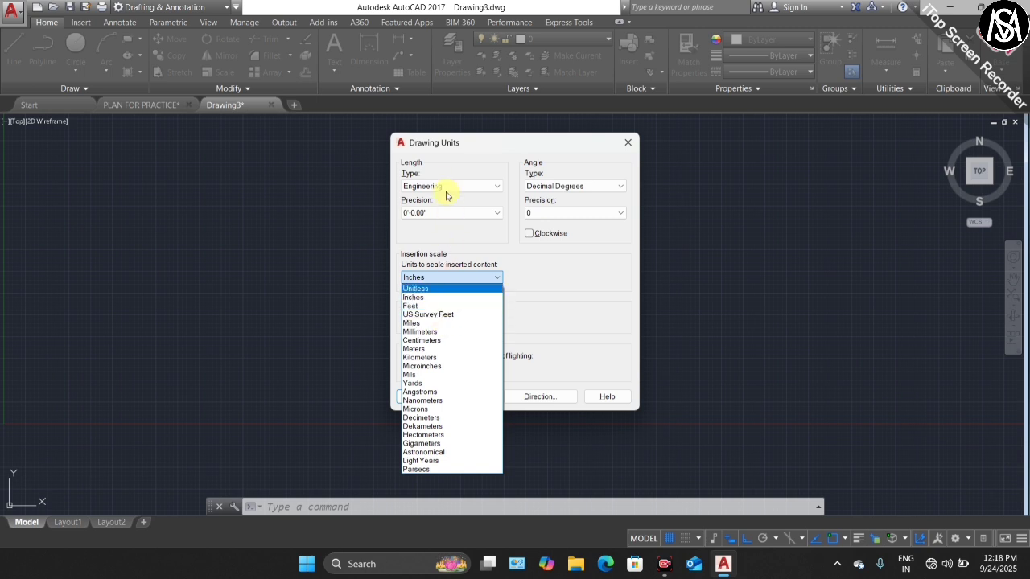
left_click(440, 298)
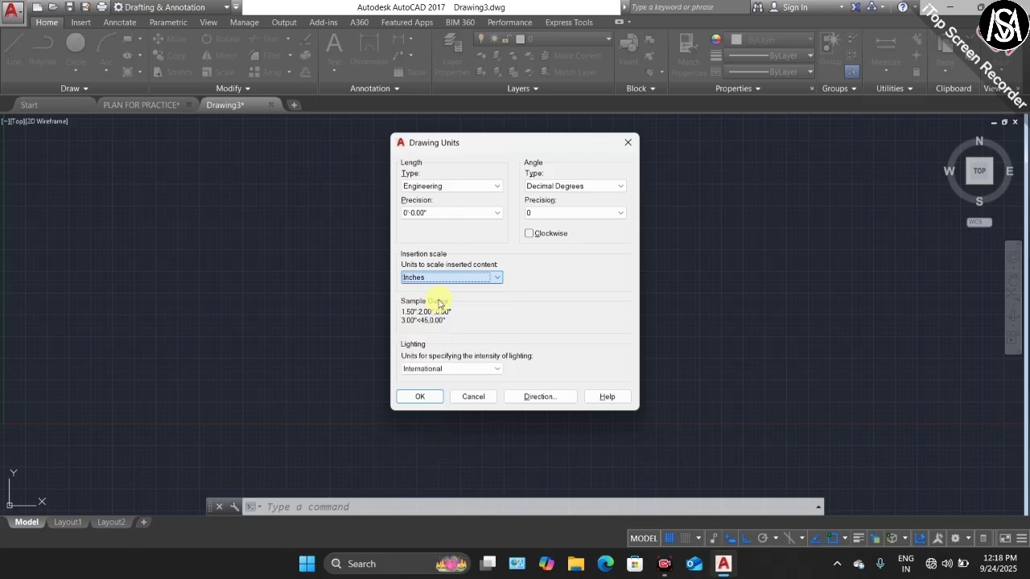
left_click(429, 396)
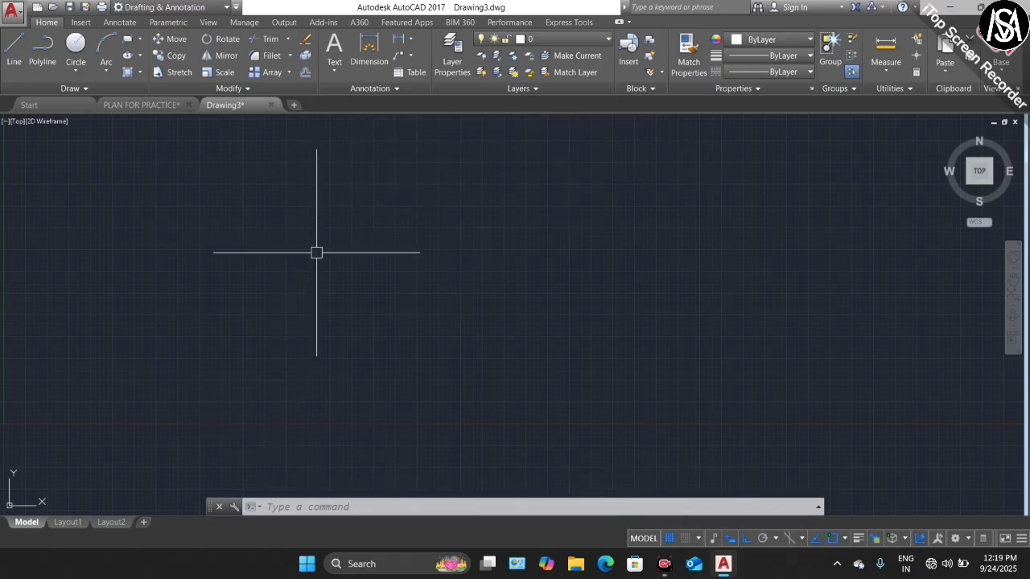
Gauge the height of the visible drawing area with a trial vertical line from its upper edge, and cancel the line
left_click(508, 330)
type("l")
key("Return")
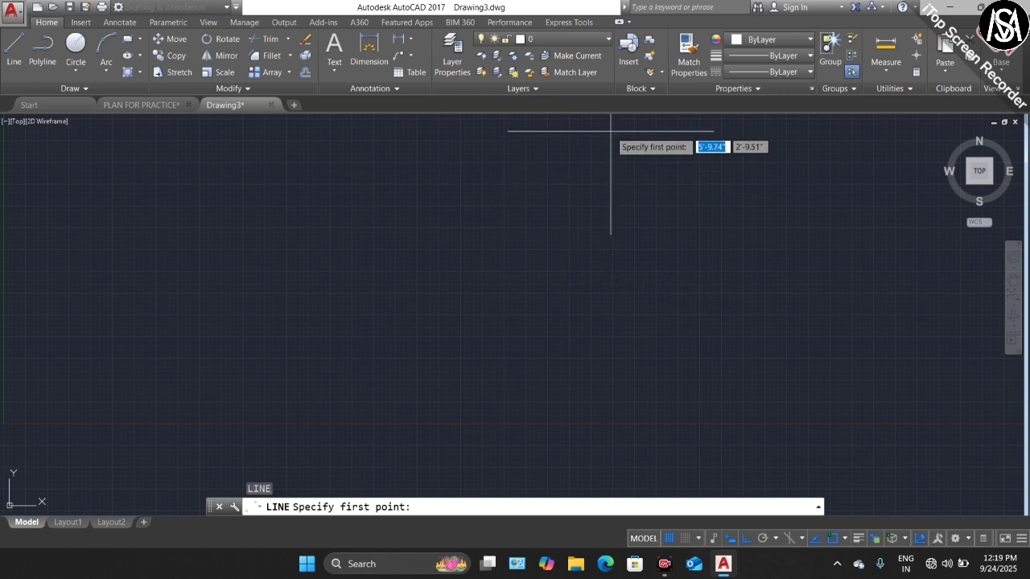
left_click(609, 116)
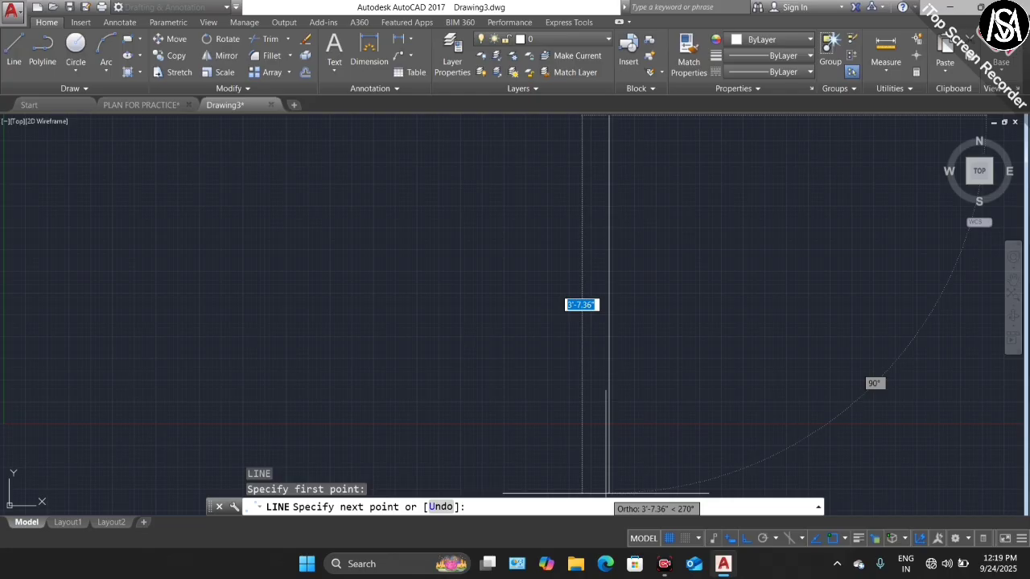
key("Escape")
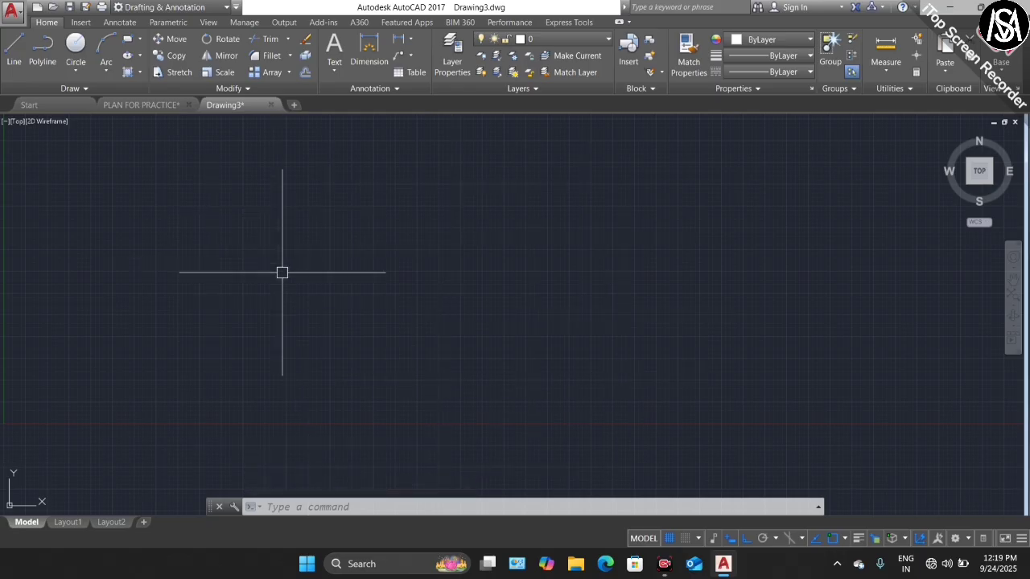
Set the model space limits with the lower left corner at 0,0 and the upper right corner at 500,500
type("LIM")
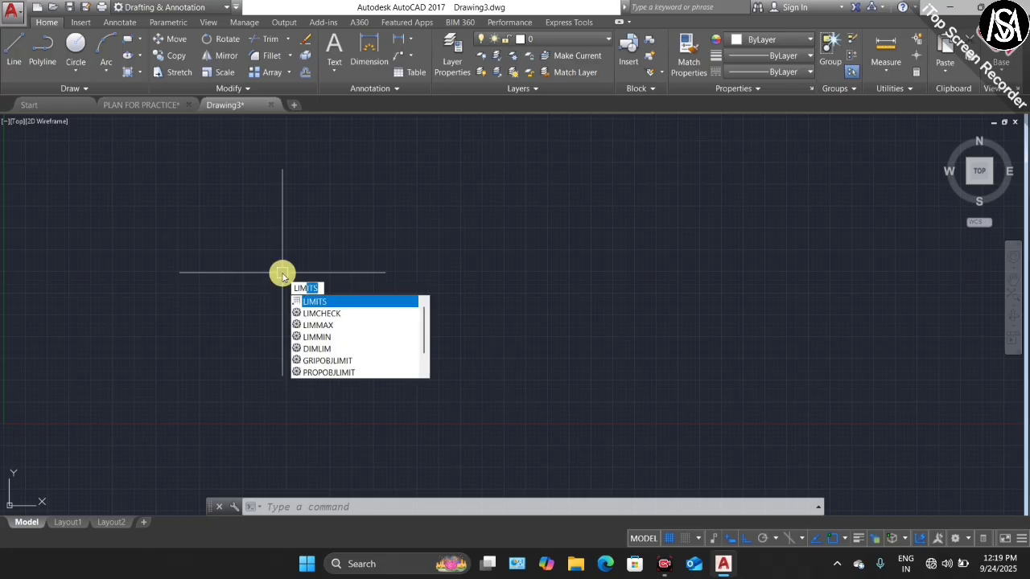
key("Return")
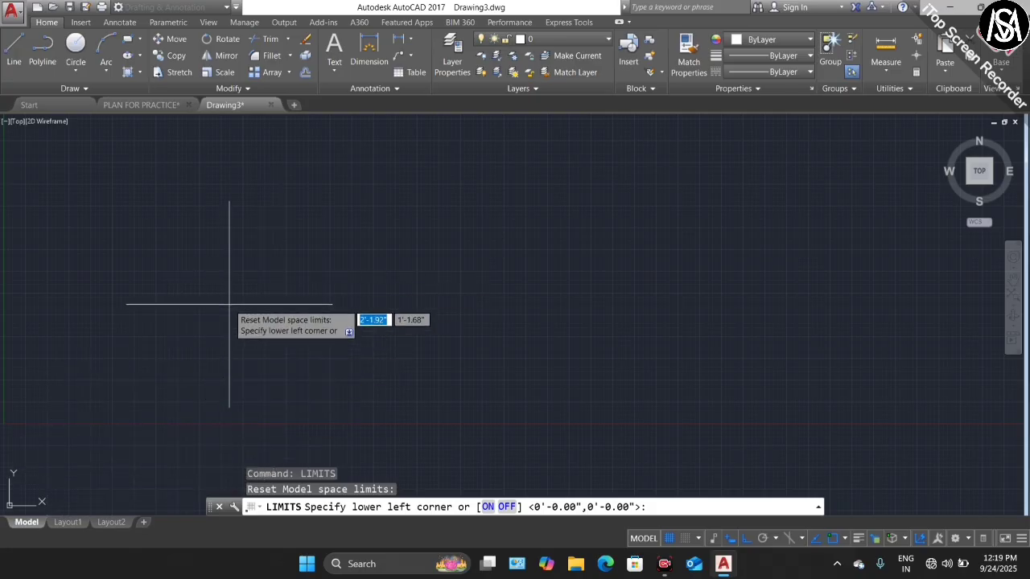
type("0")
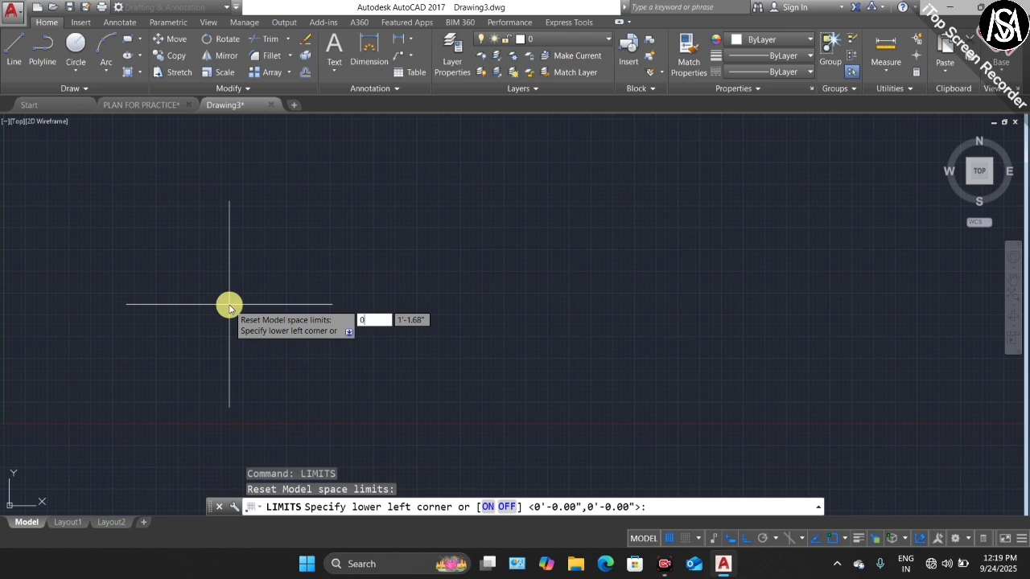
type("'")
key("BackSpace")
key("Tab")
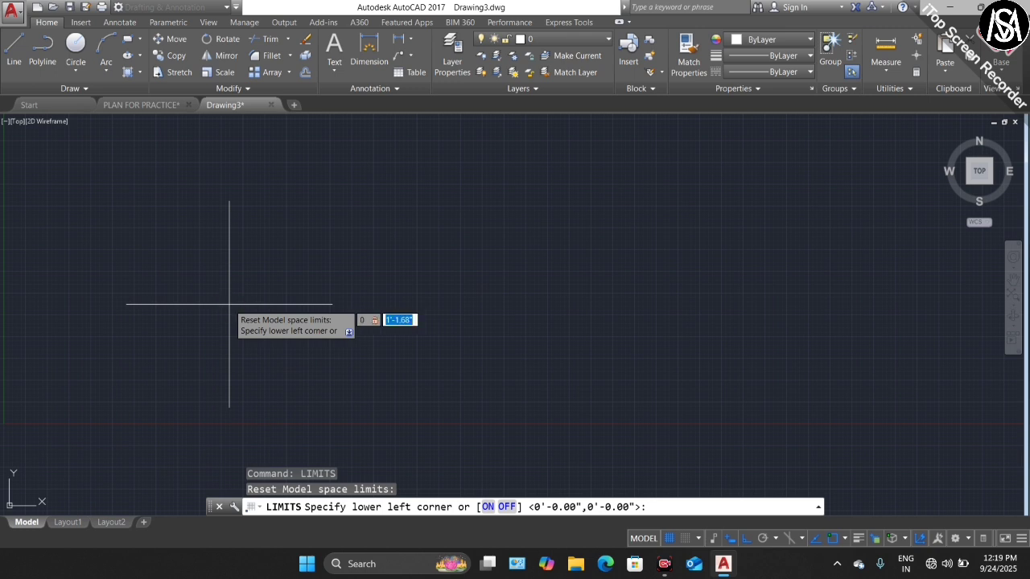
type("0")
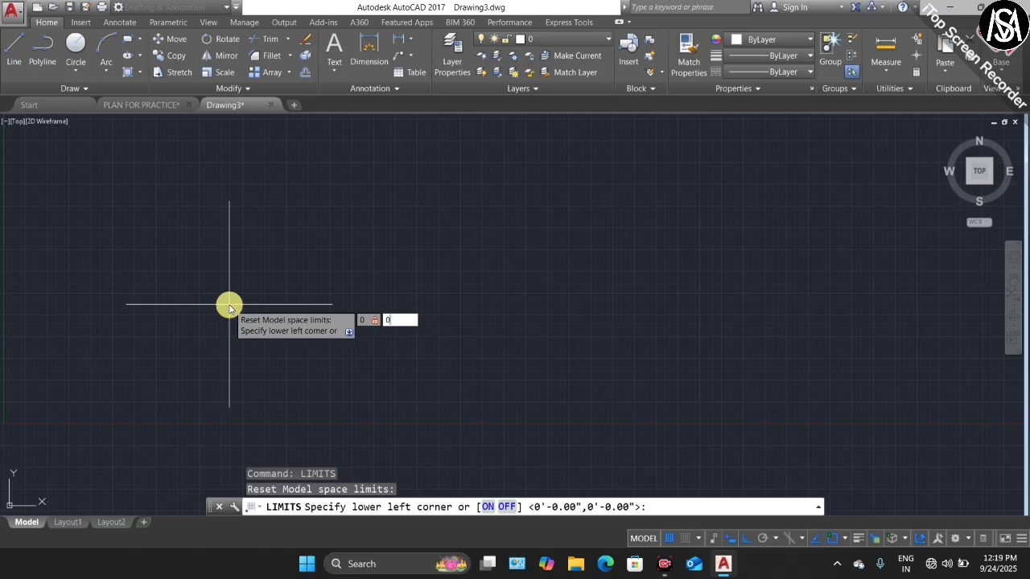
key("Return")
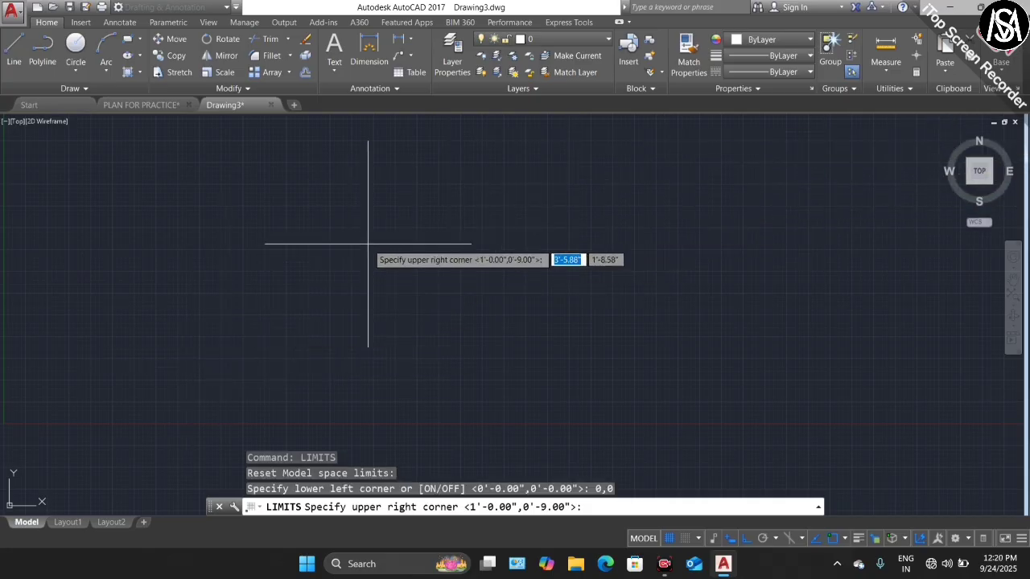
type("500")
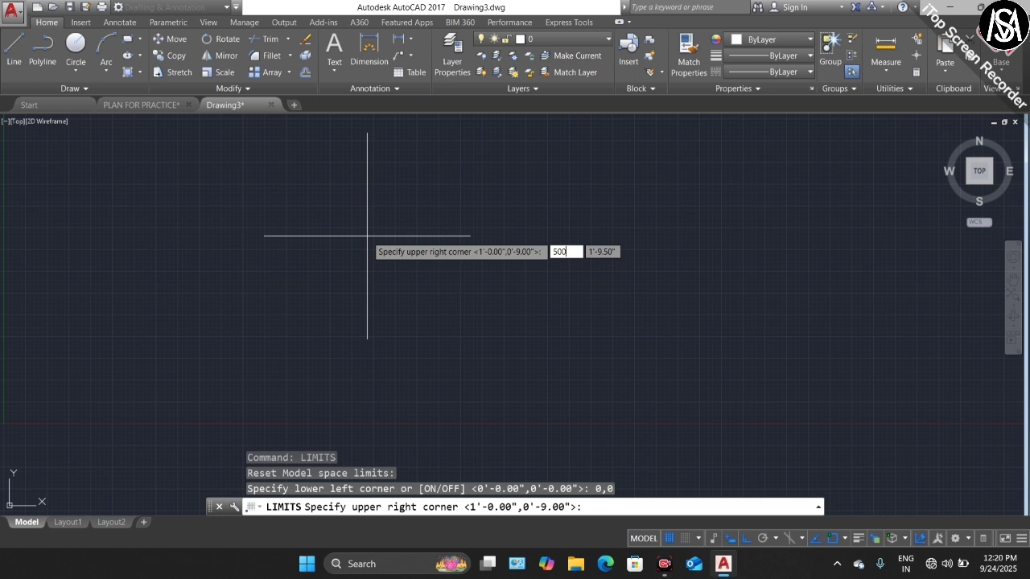
key("Tab")
type("500")
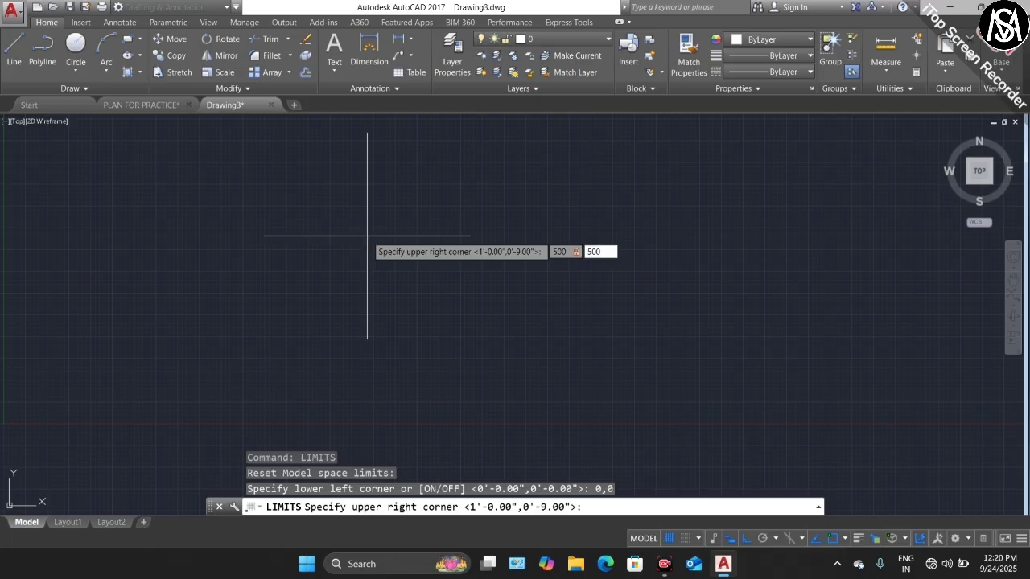
key("Return")
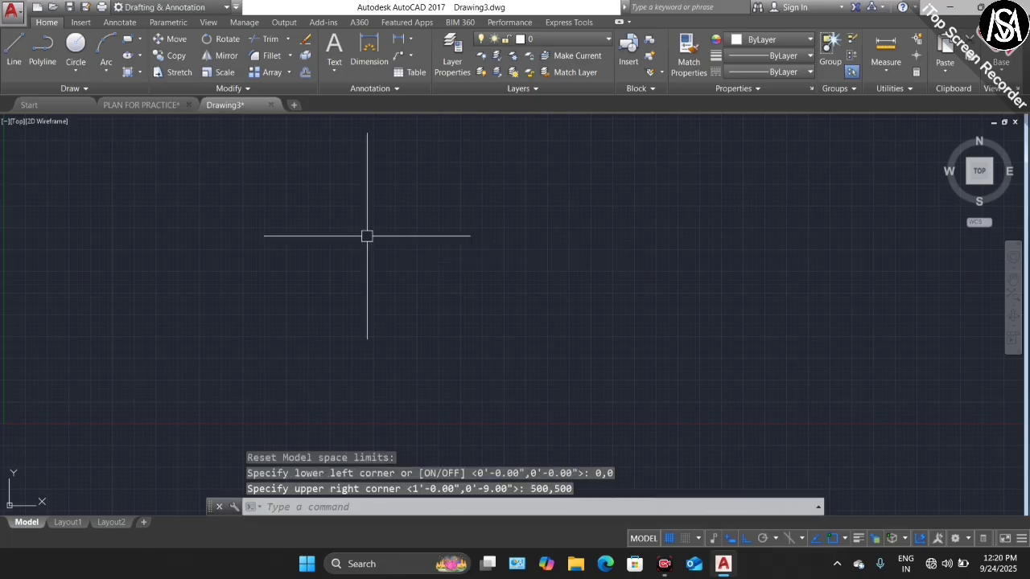
Check the visible height under the new limits with another trial vertical line, and cancel the Line command
type("l")
key("Return")
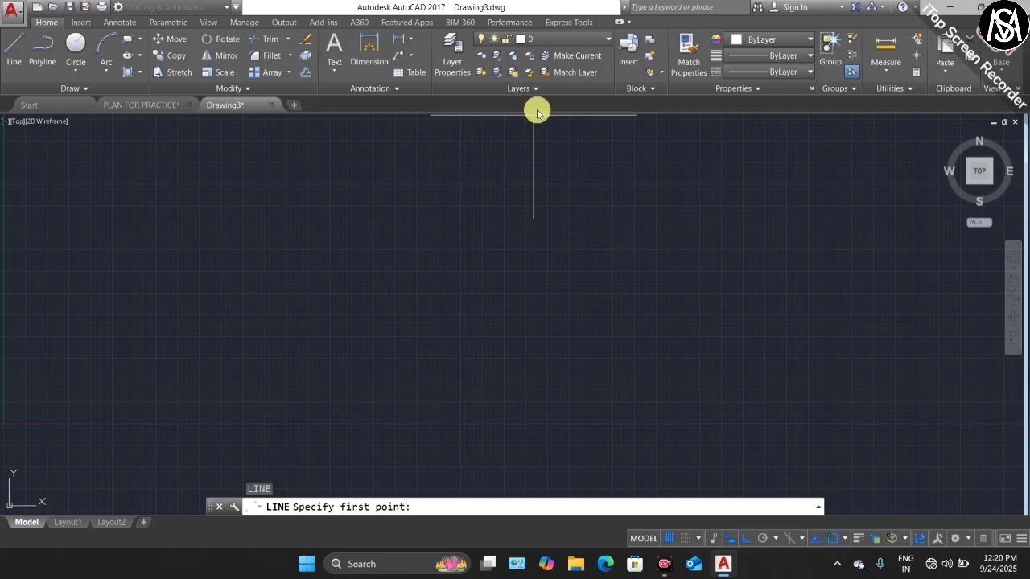
left_click(534, 115)
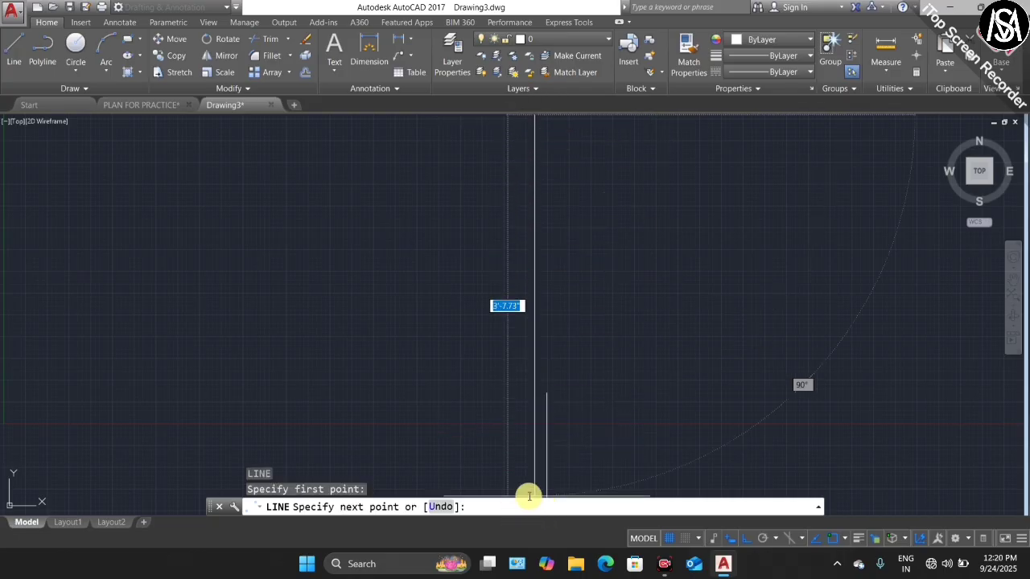
key("Escape")
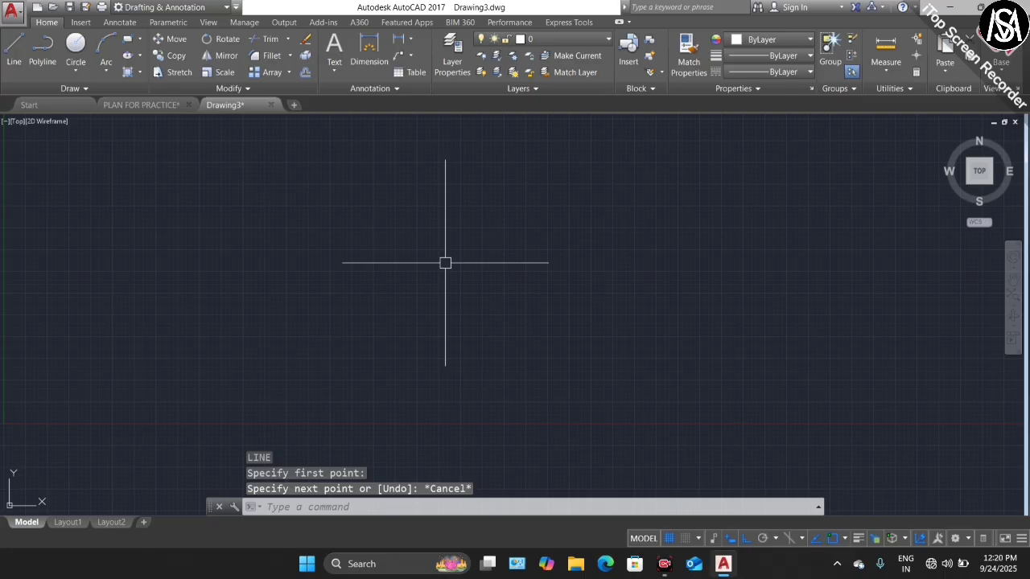
Zoom to All so the view covers the full drawing limits
type("z")
key("Return")
type("A")
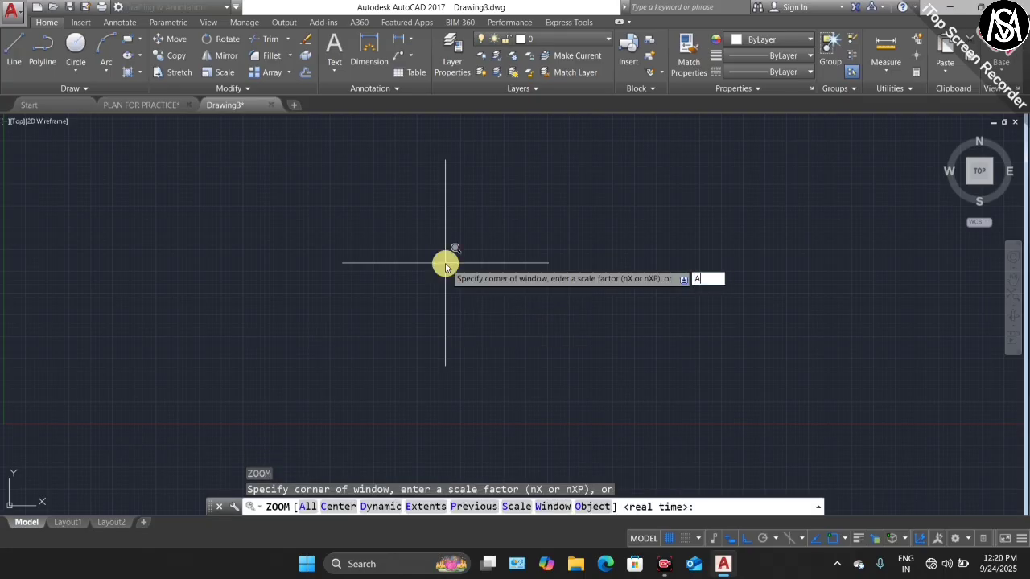
key("Return")
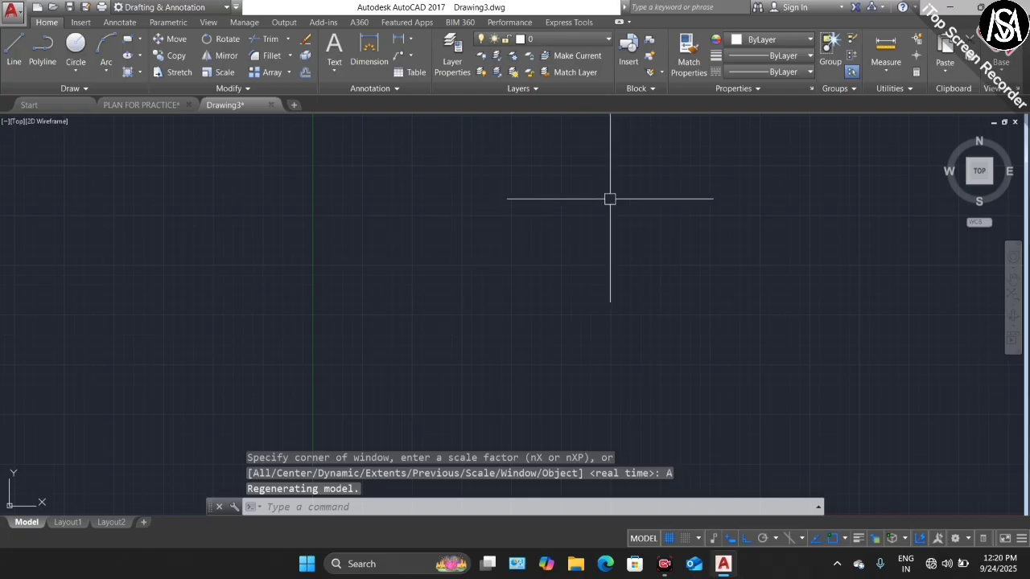
key("Escape")
Measure the visible height of the zoomed-out drawing area with a trial vertical line, and cancel it
type("l")
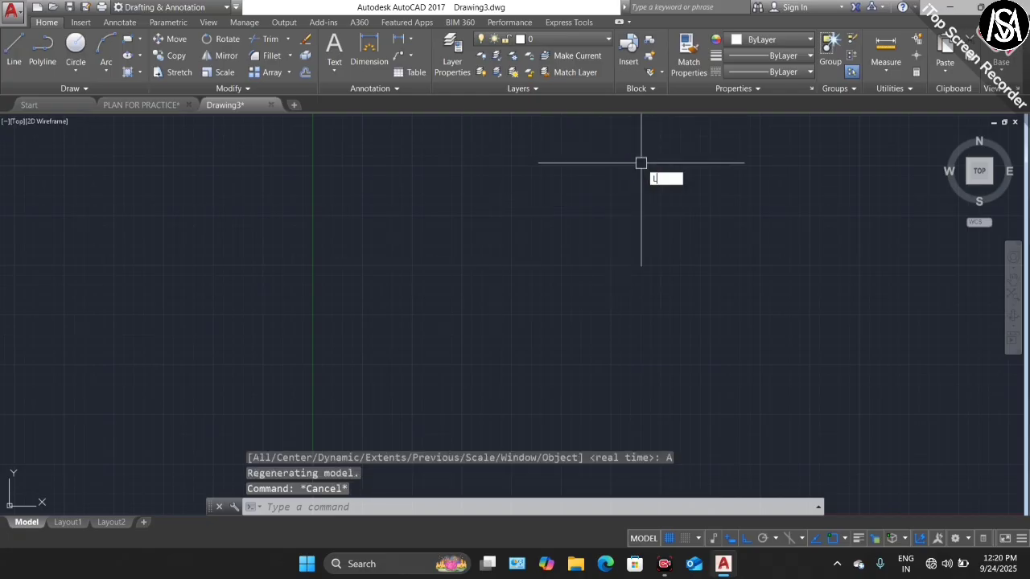
key("Return")
left_click(654, 115)
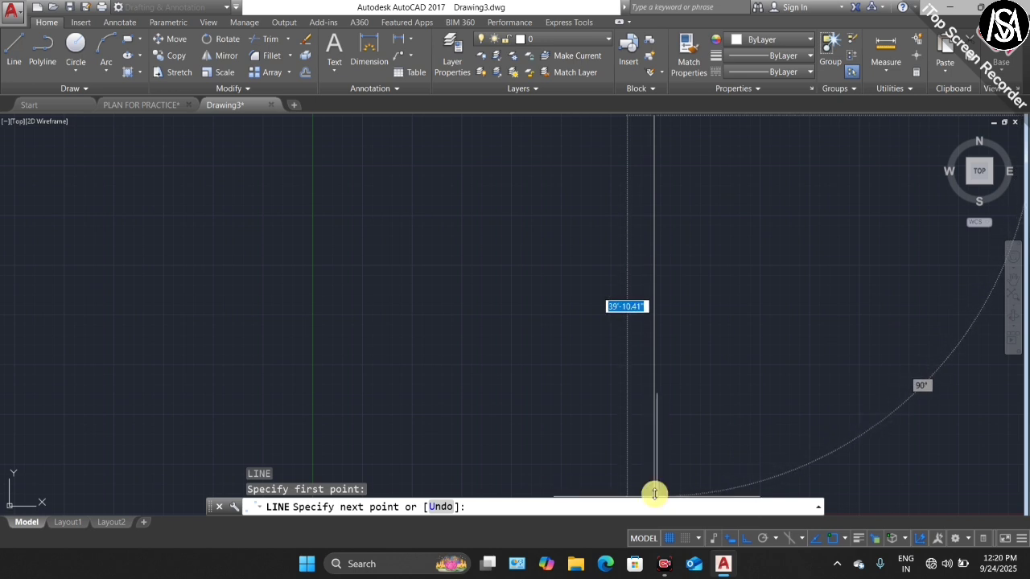
key("Escape")
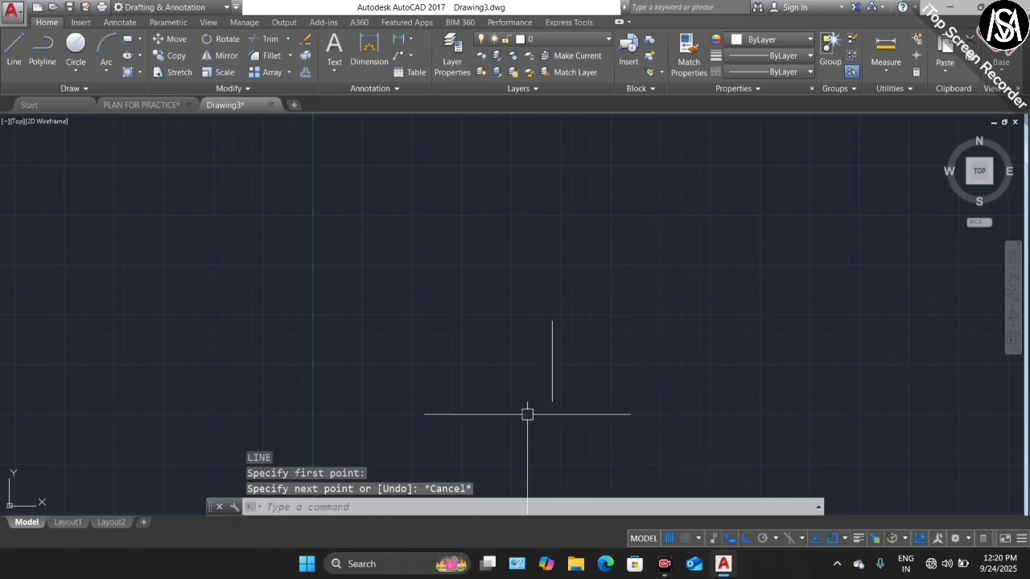
scroll(251, 323, "down", 2)
scroll(338, 294, "up", 4)
scroll(309, 319, "down", 4)
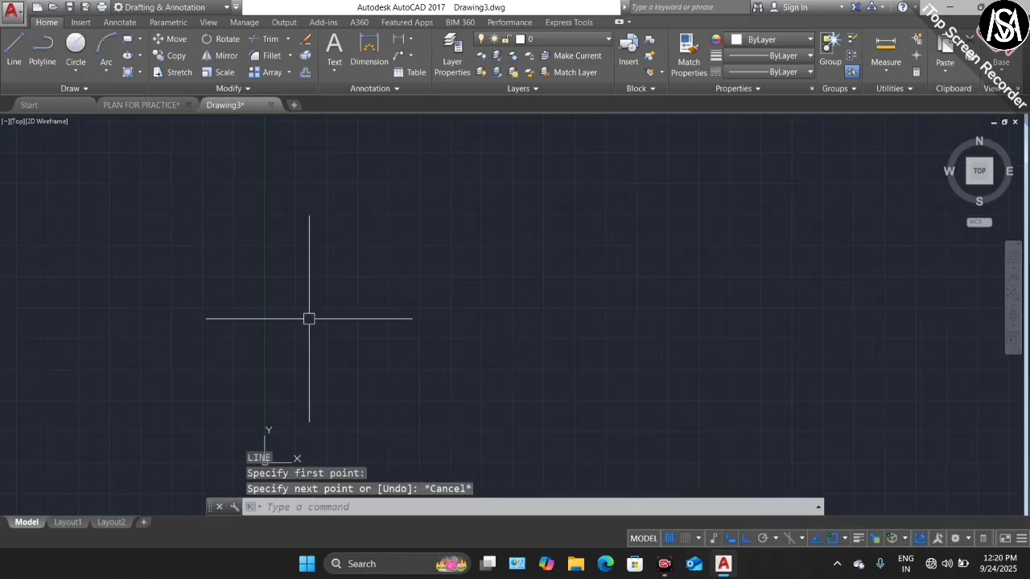
scroll(257, 295, "down", 3)
scroll(402, 273, "up", 3)
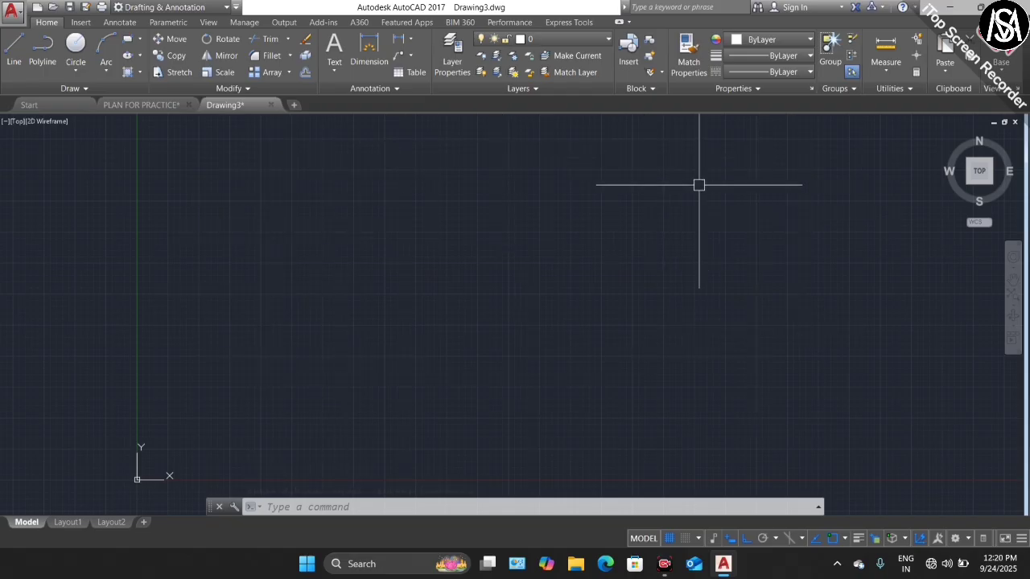
Toggle the drawing grid display off and on twice, leaving it on
left_click(673, 544)
left_click(673, 544)
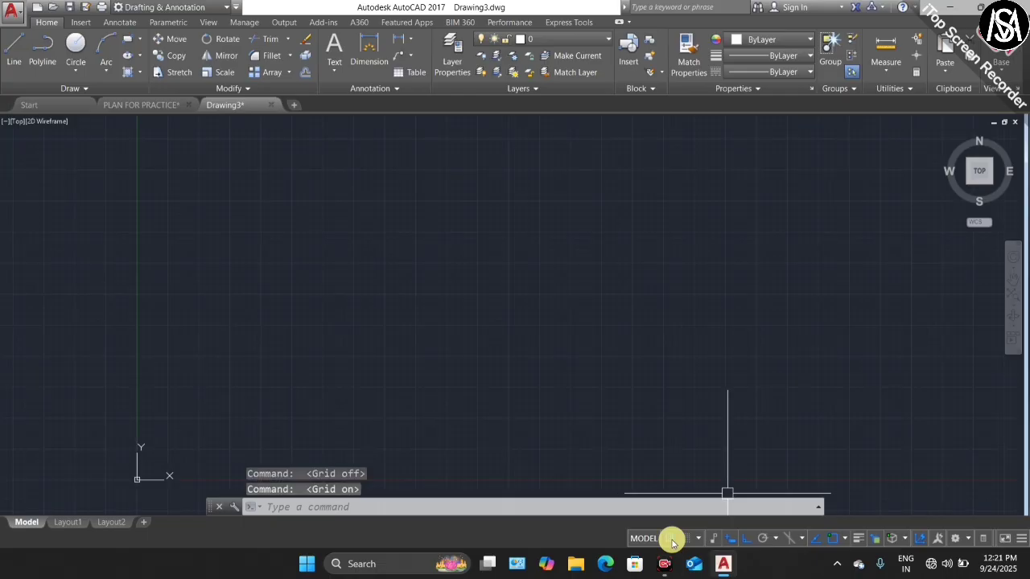
left_click(673, 544)
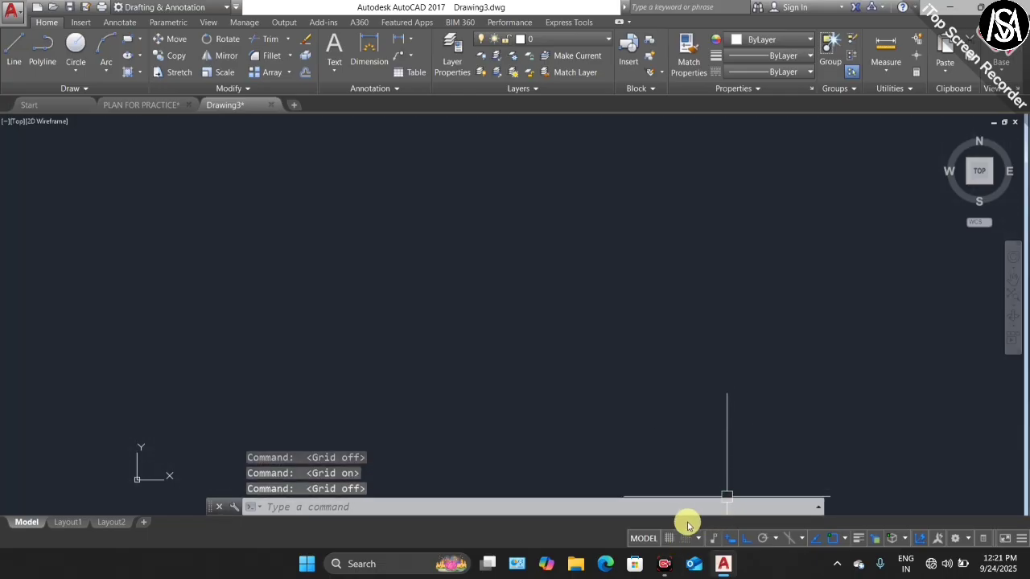
left_click(673, 540)
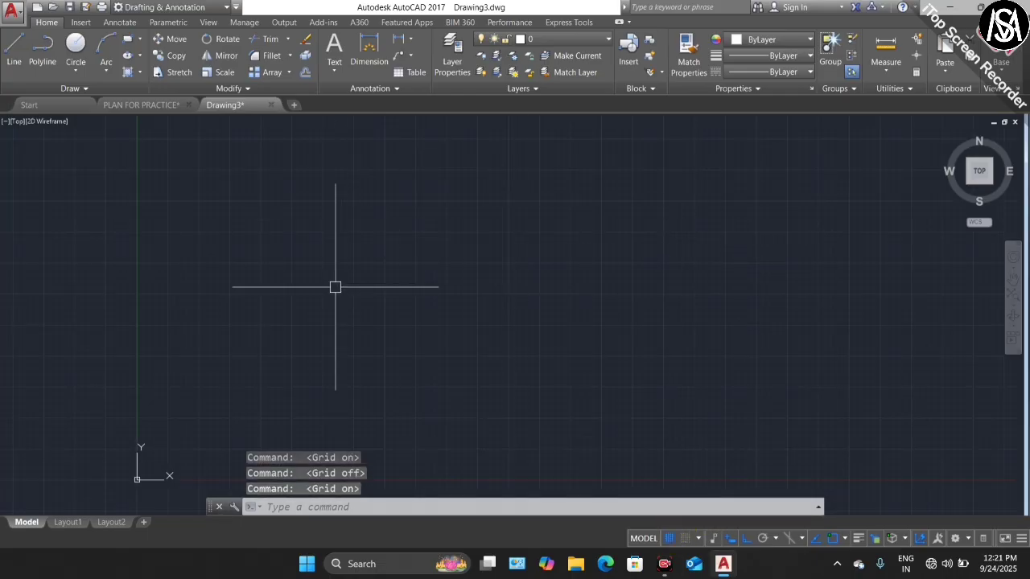
Toggle the drawing grid display several times, leaving it off for a plain drawing area
left_click(672, 539)
left_click(671, 539)
left_click(672, 539)
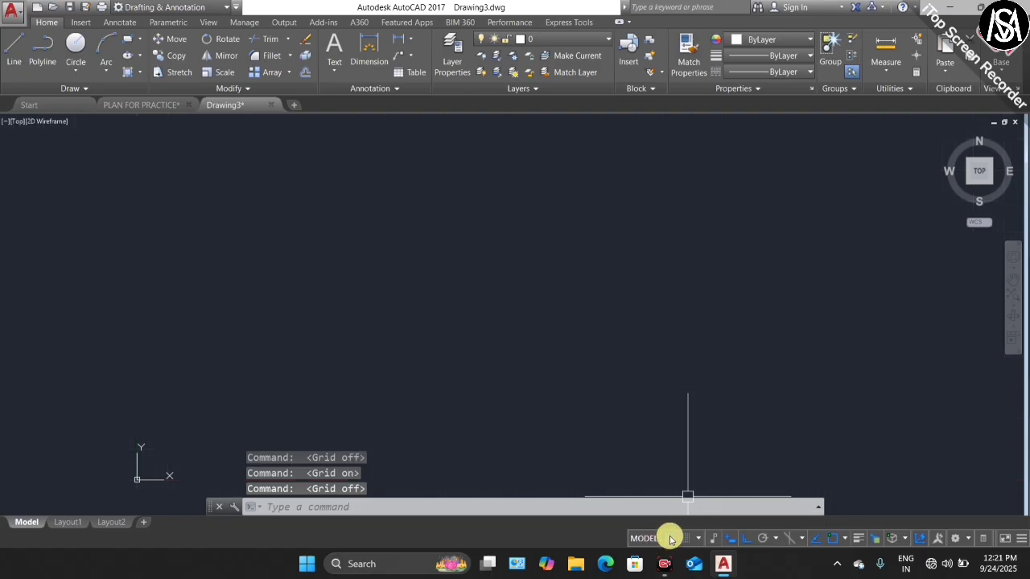
key("Escape")
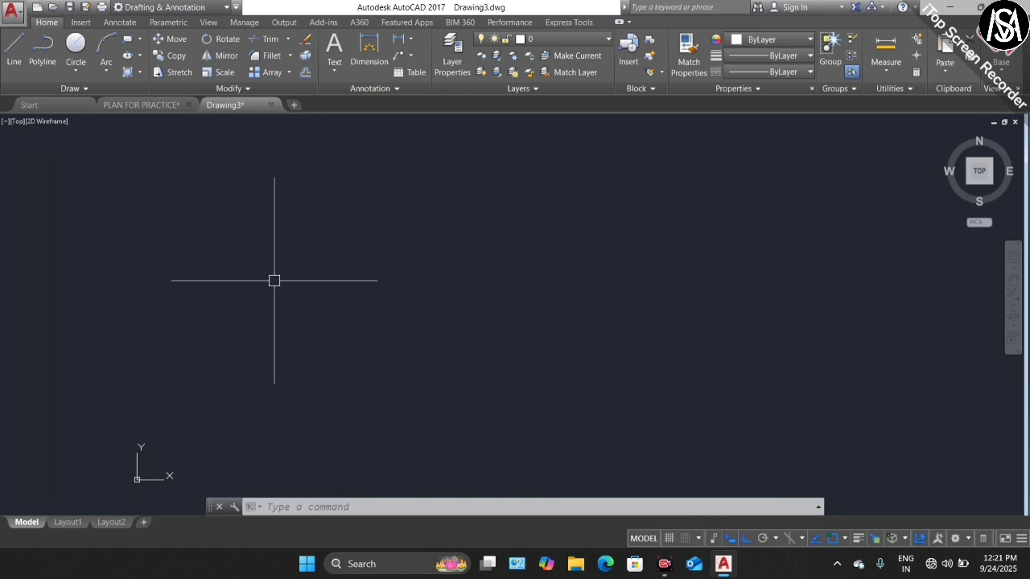
Draw a horizontal line 5' long in the empty drawing area with Ortho on, and end the Line command
left_click(12, 58)
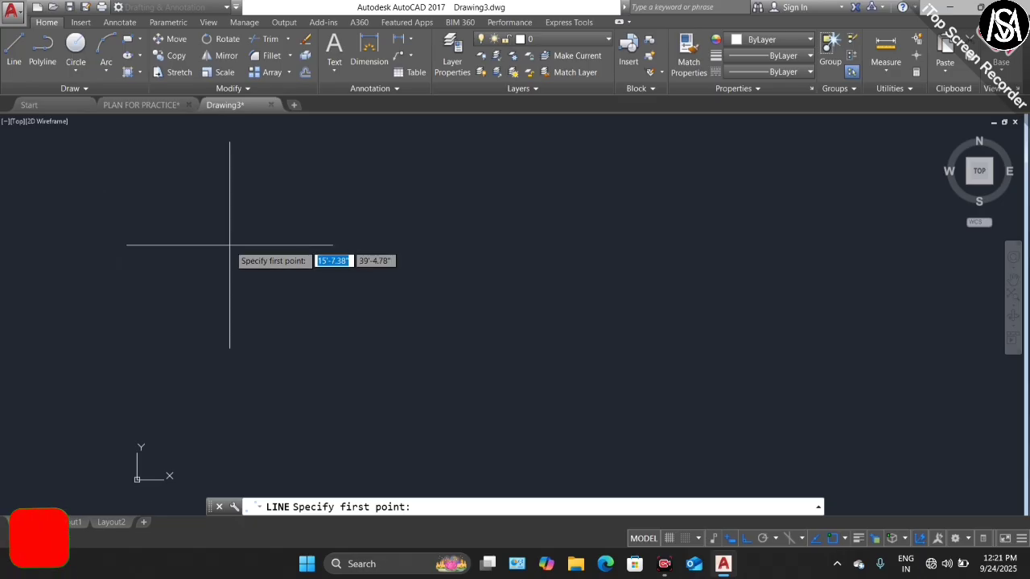
left_click(295, 282)
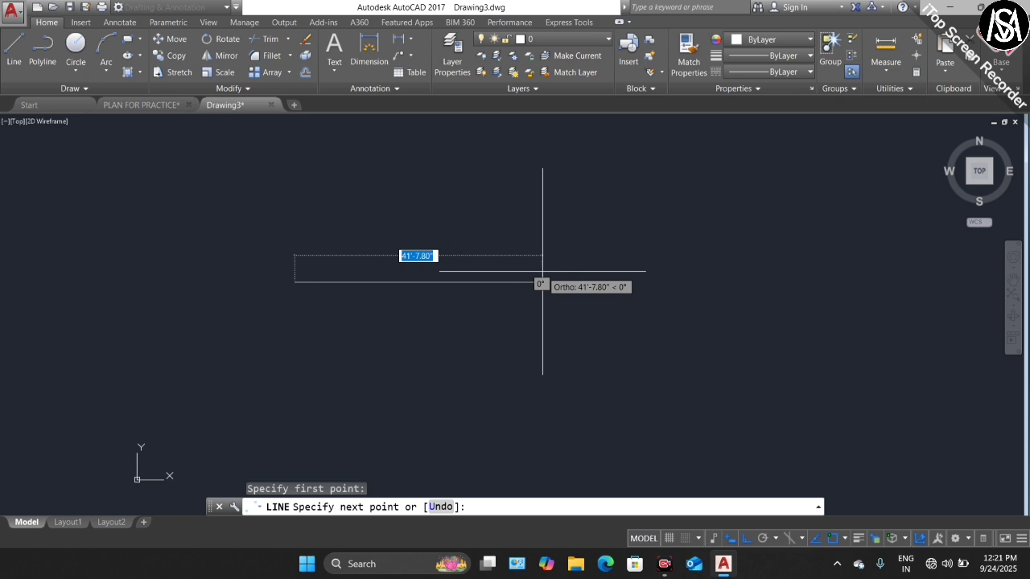
type("5")
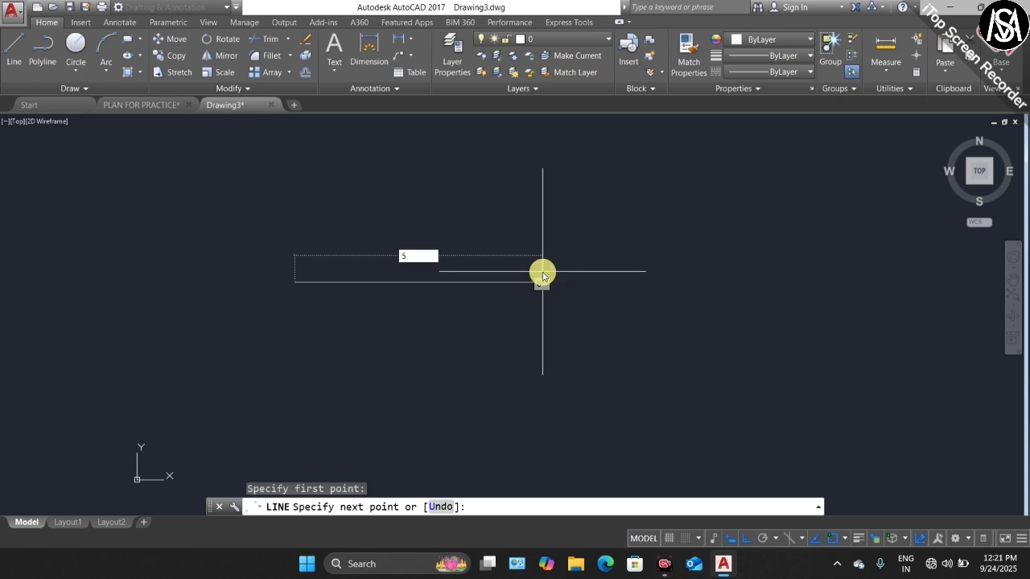
type("'")
key("BackSpace")
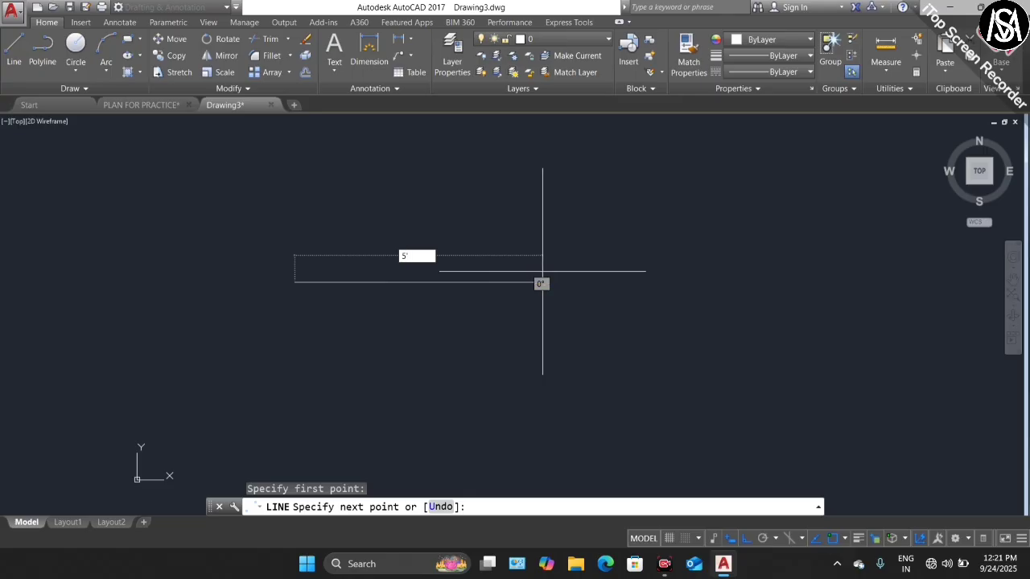
type("'")
key("Return")
key("Escape")
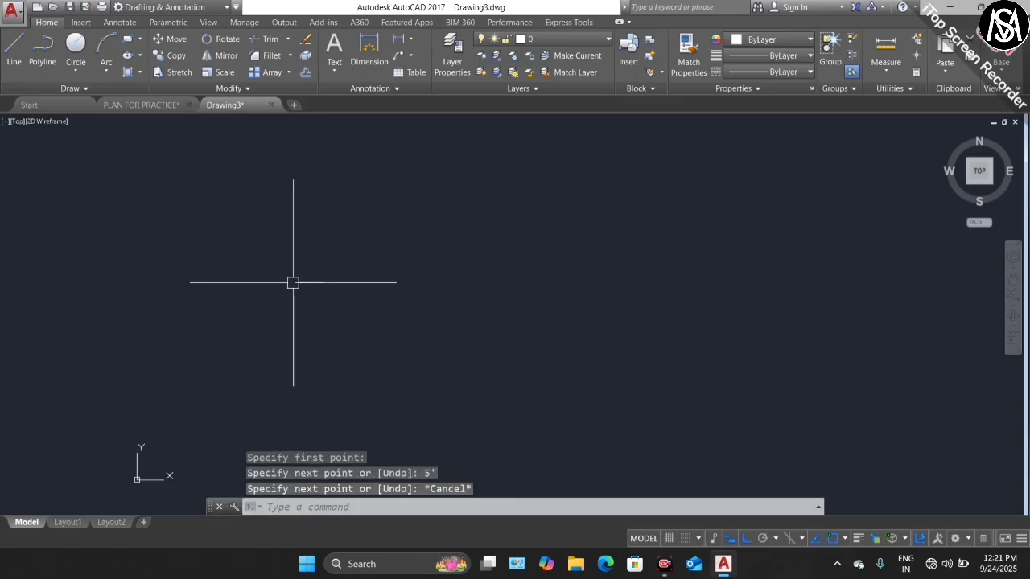
Measure the distance between the two endpoints of the horizontal line, and cancel the measuring command
scroll(283, 283, "up", 5)
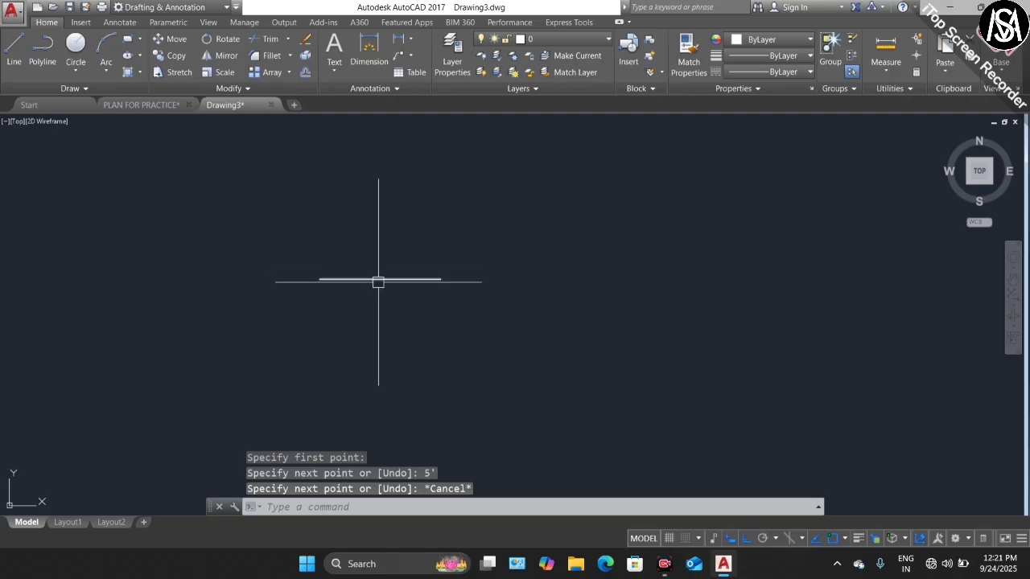
scroll(354, 281, "up", 2)
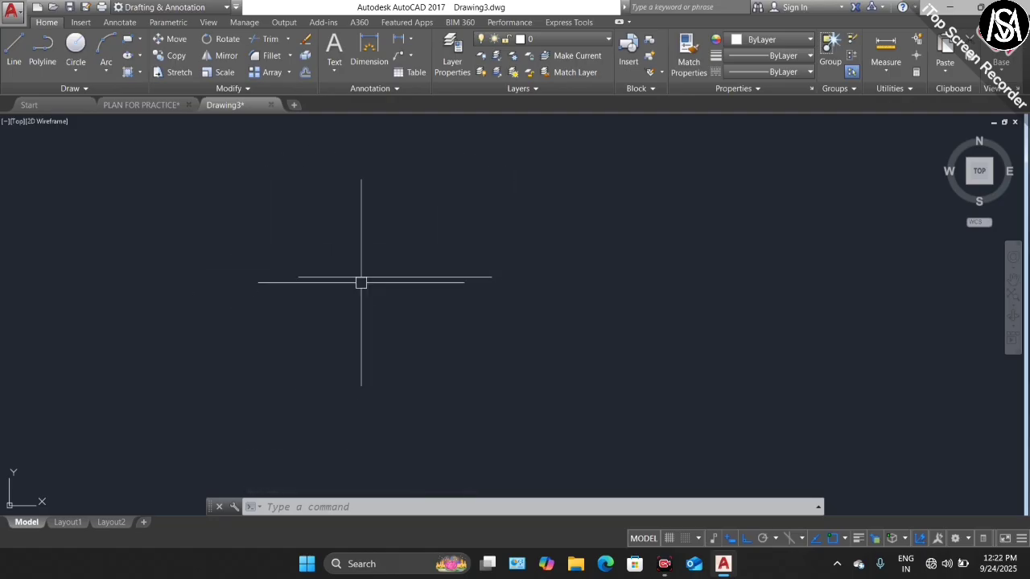
left_click(885, 47)
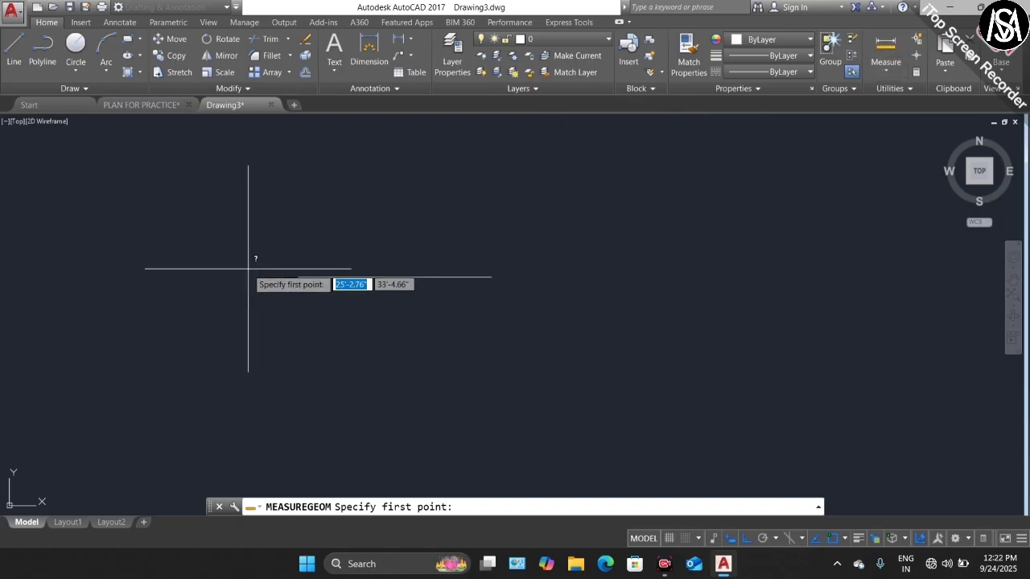
left_click(298, 277)
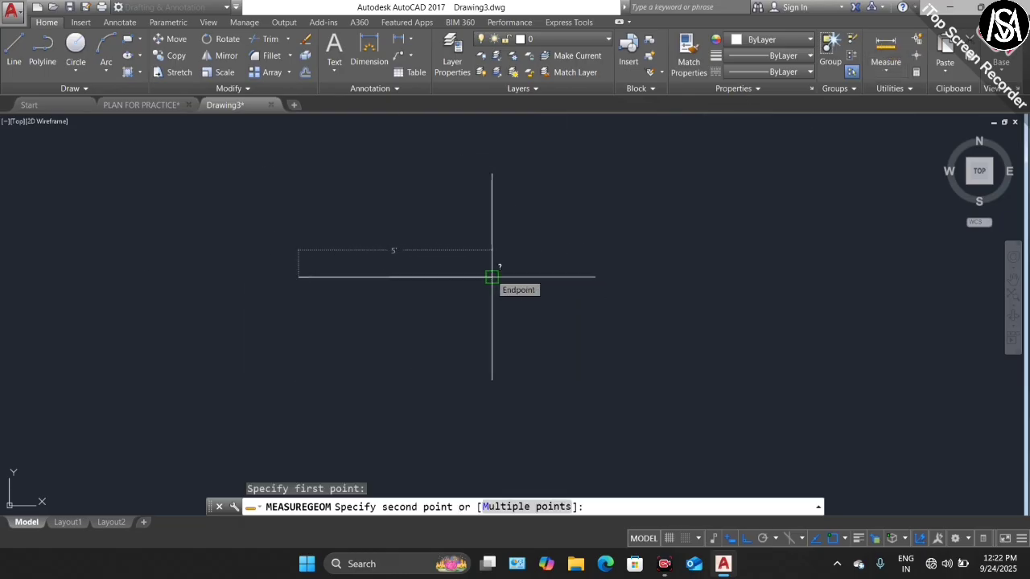
key("Escape")
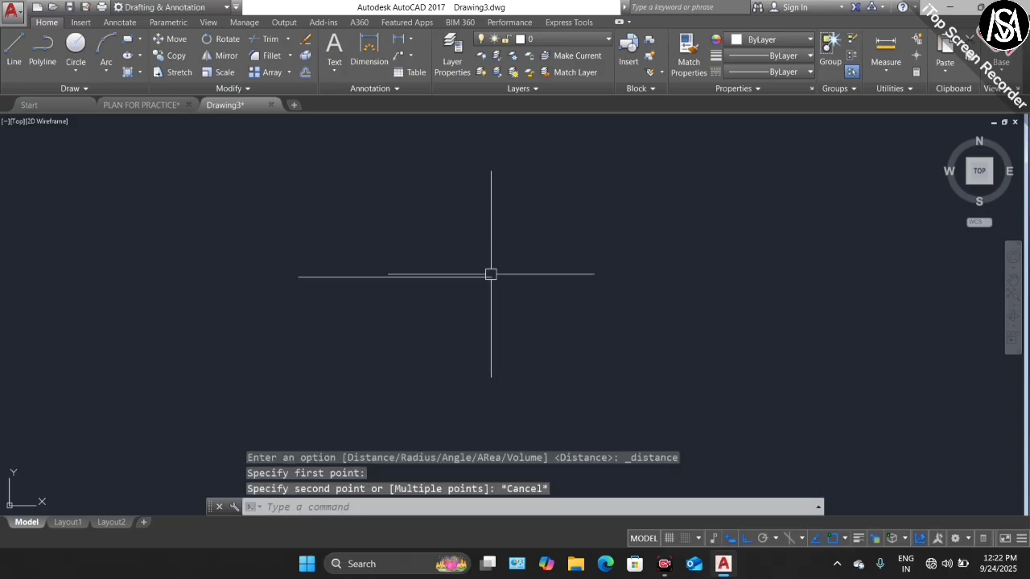
Draw a line 10' long at a 45° angle beside the horizontal line, and end the Line command
scroll(477, 293, "up", 2)
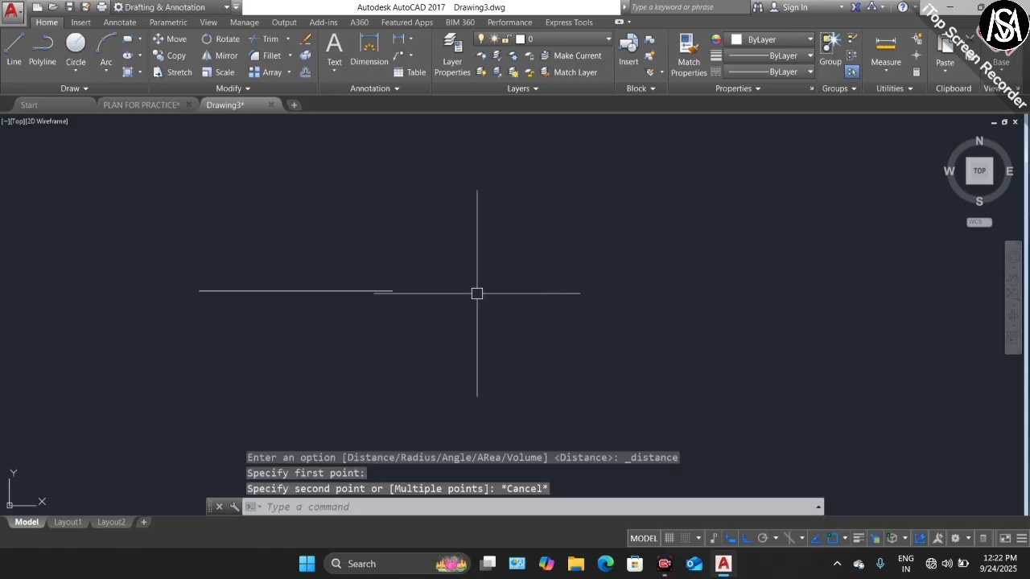
left_click(14, 45)
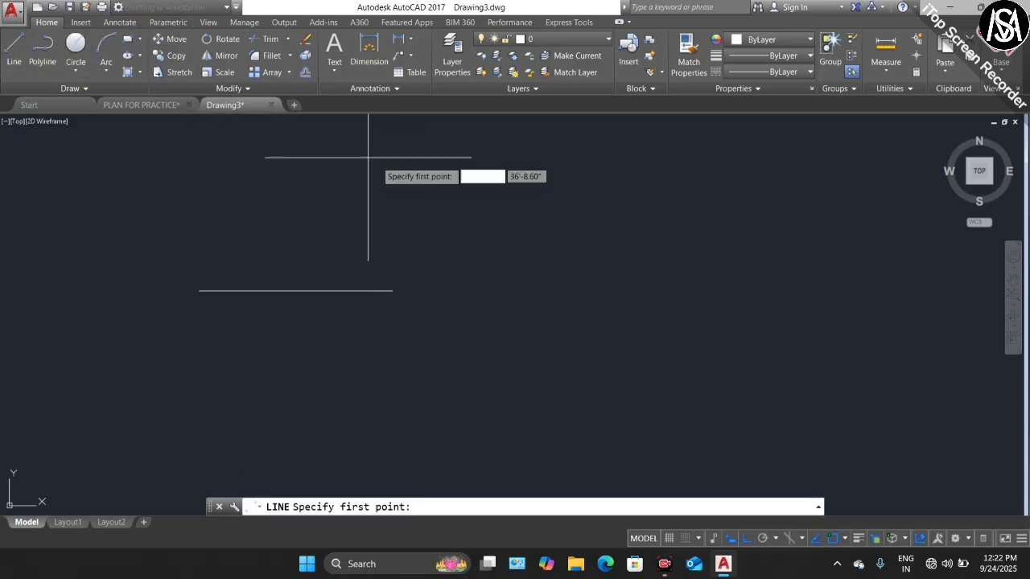
left_click(500, 306)
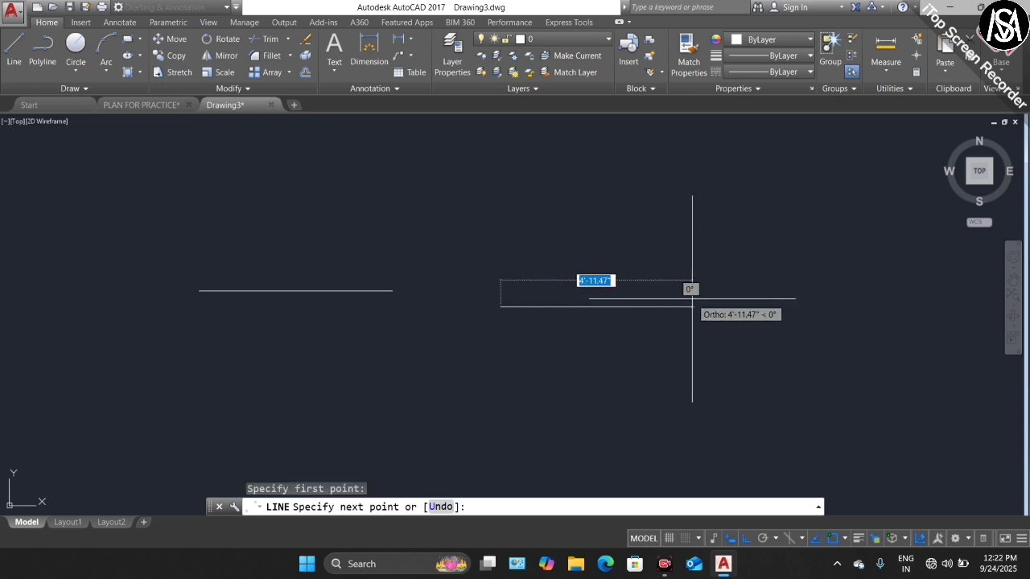
type("10")
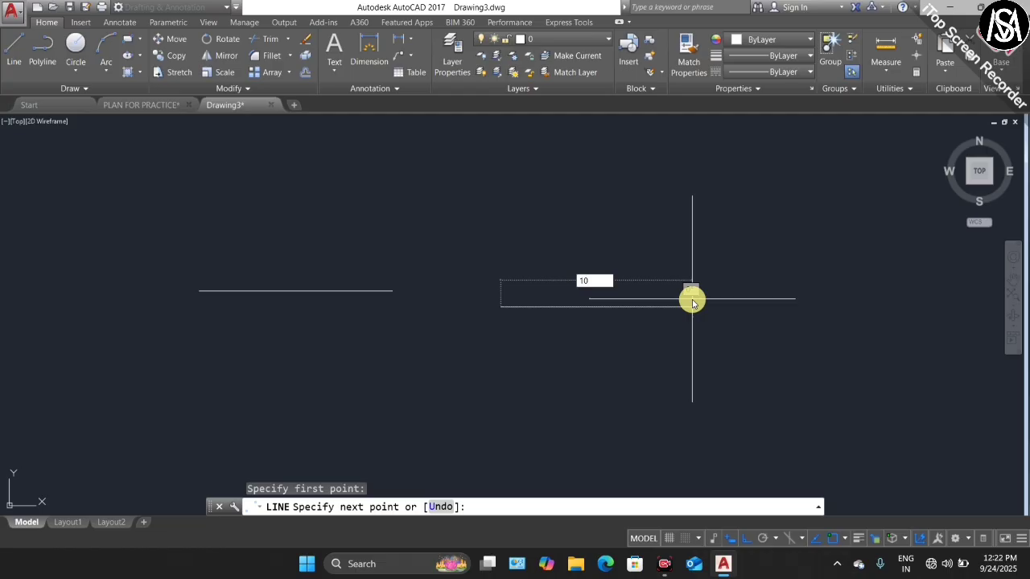
type("'")
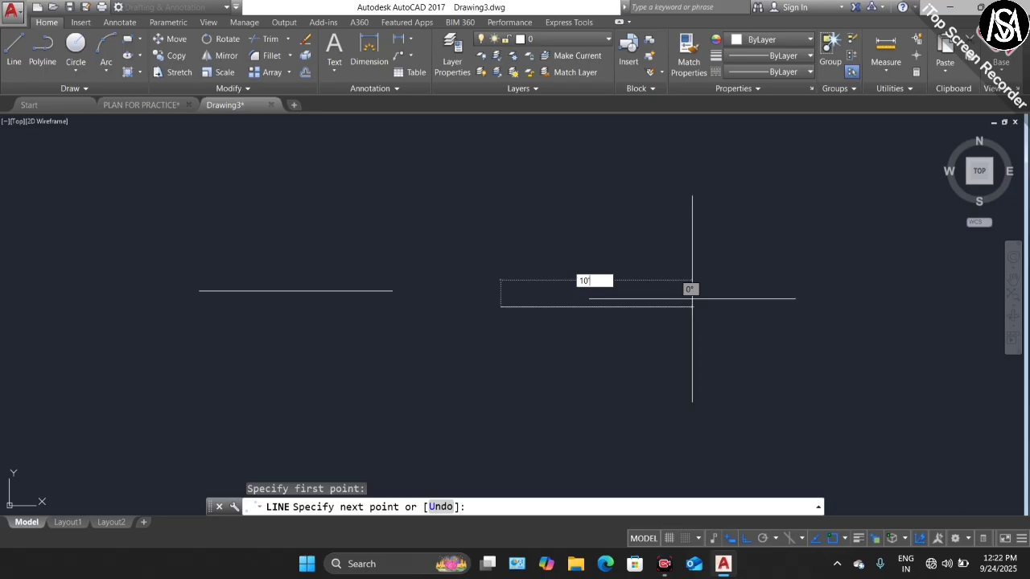
key("Tab")
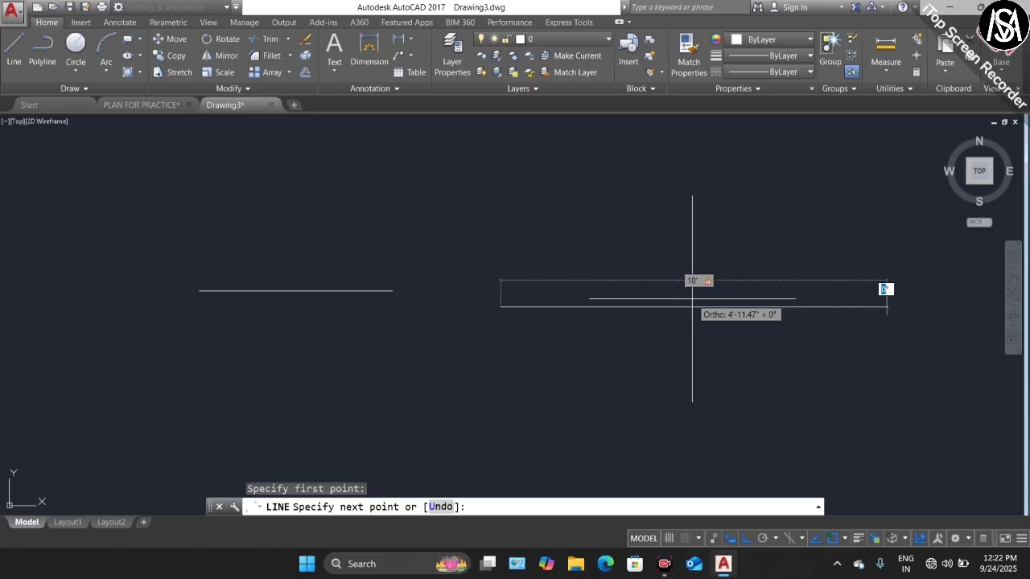
key("Tab")
key("Tab")
key("Tab")
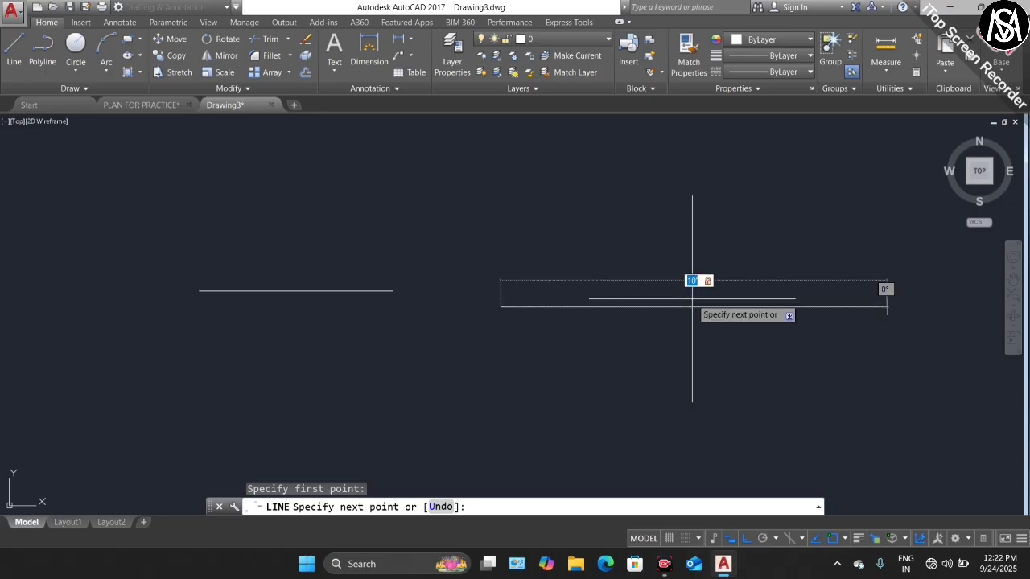
key("Tab")
key("Tab")
key("Tab")
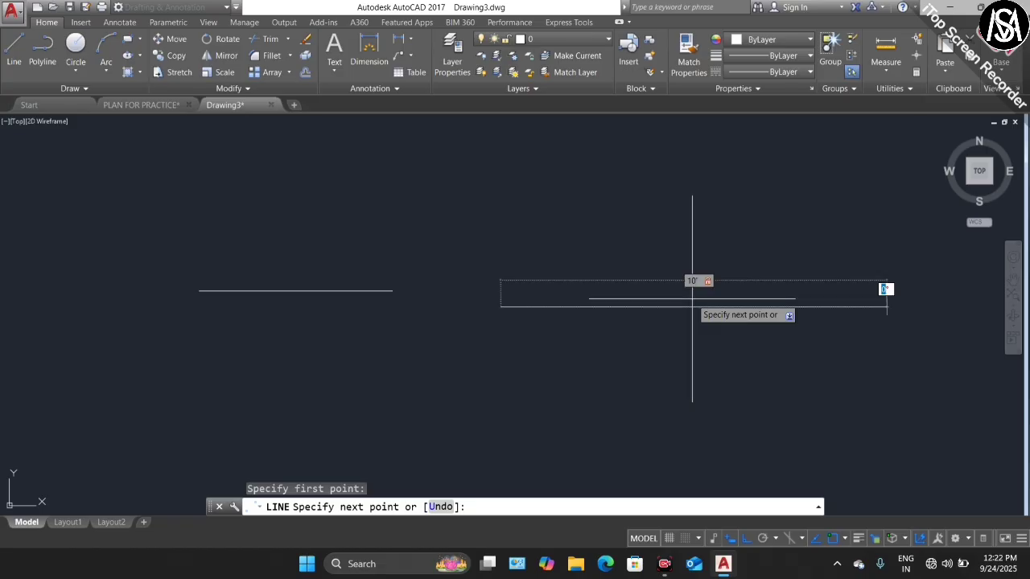
key("Tab")
key("Tab")
key("Tab")
key("Tab")
type("45")
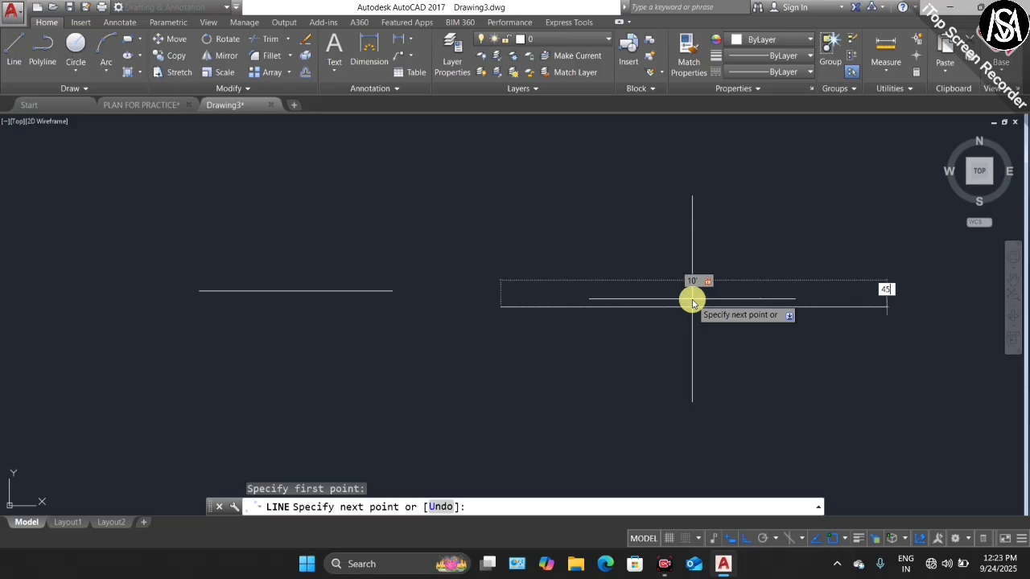
key("Return")
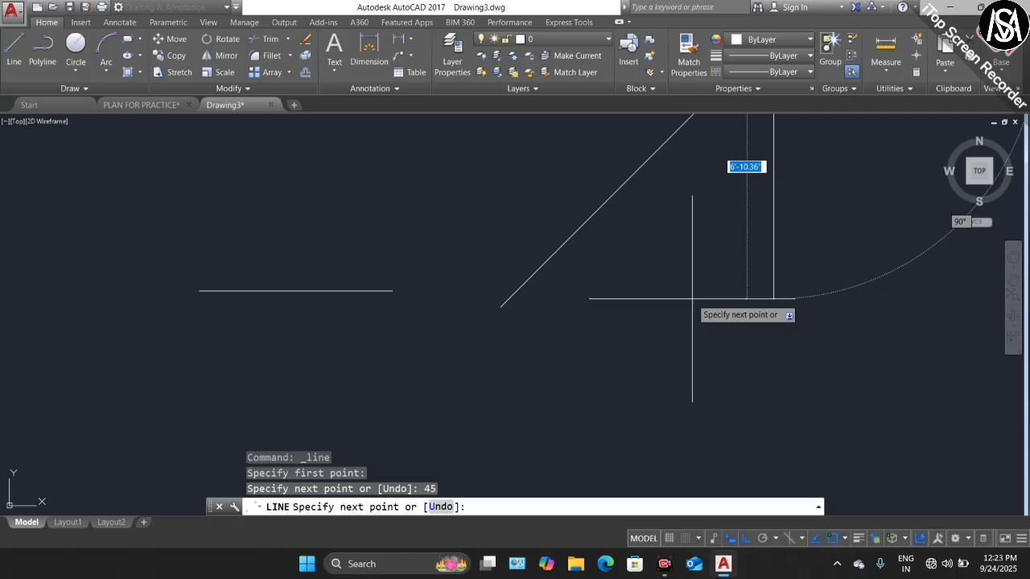
scroll(534, 382, "down", 3)
key("Escape")
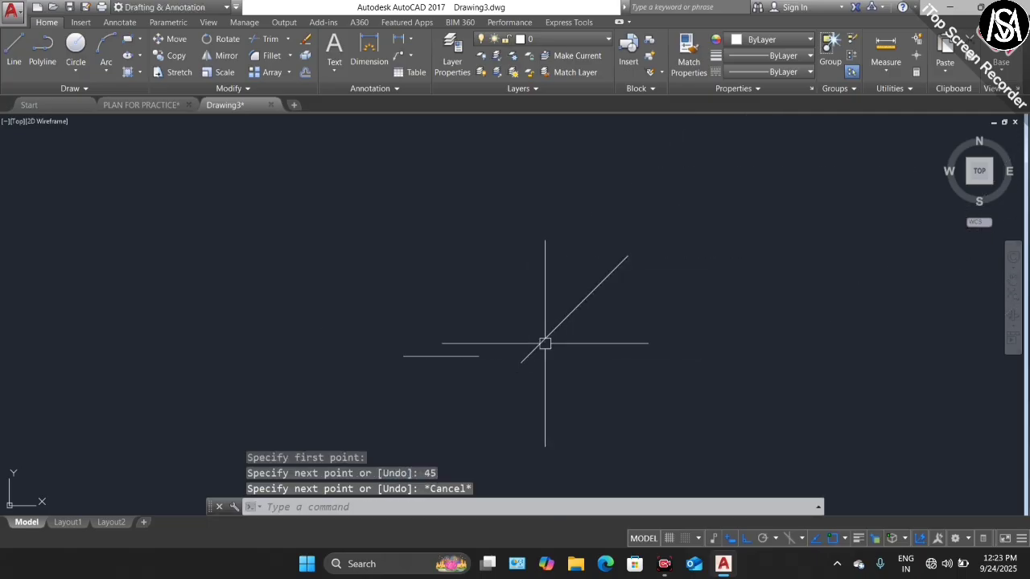
Draw a line 15' long at a -45° angle beside the upward-sloping line, and end the Line command
scroll(588, 324, "up", 2)
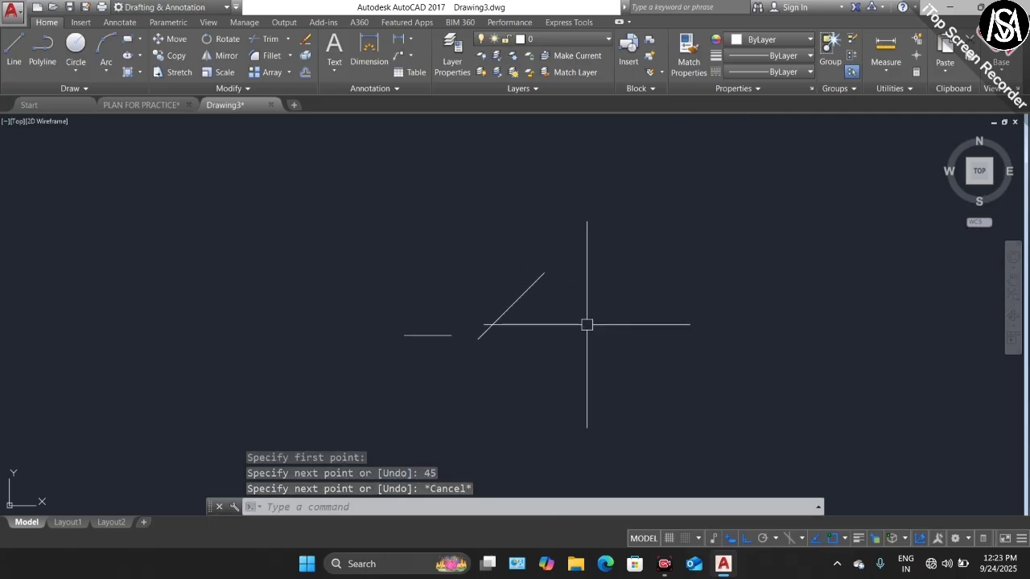
key("Return")
left_click(518, 337)
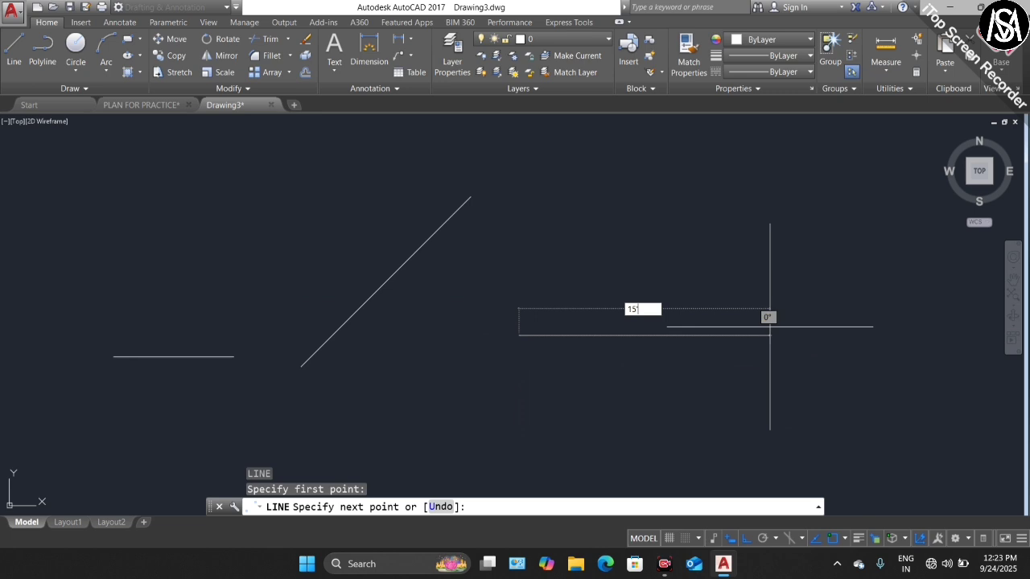
type("15'")
key("Tab")
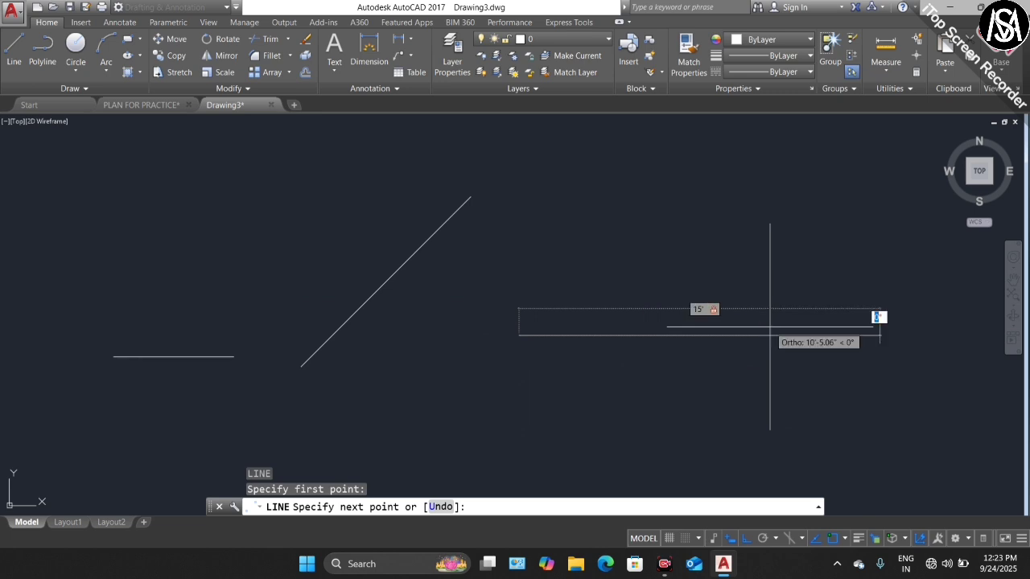
left_click(770, 328)
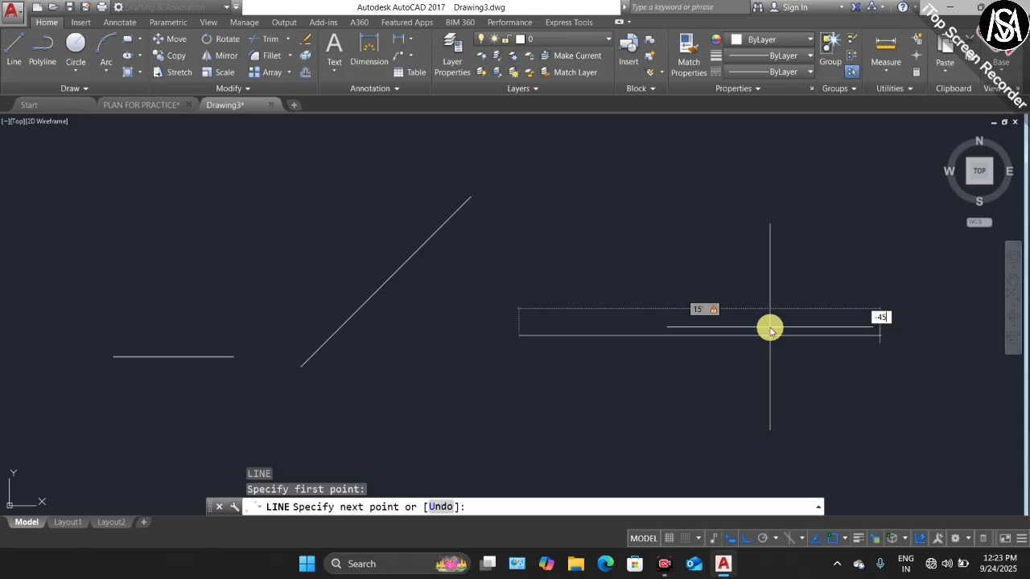
type("-45")
key("Return")
scroll(770, 328, "down", 4)
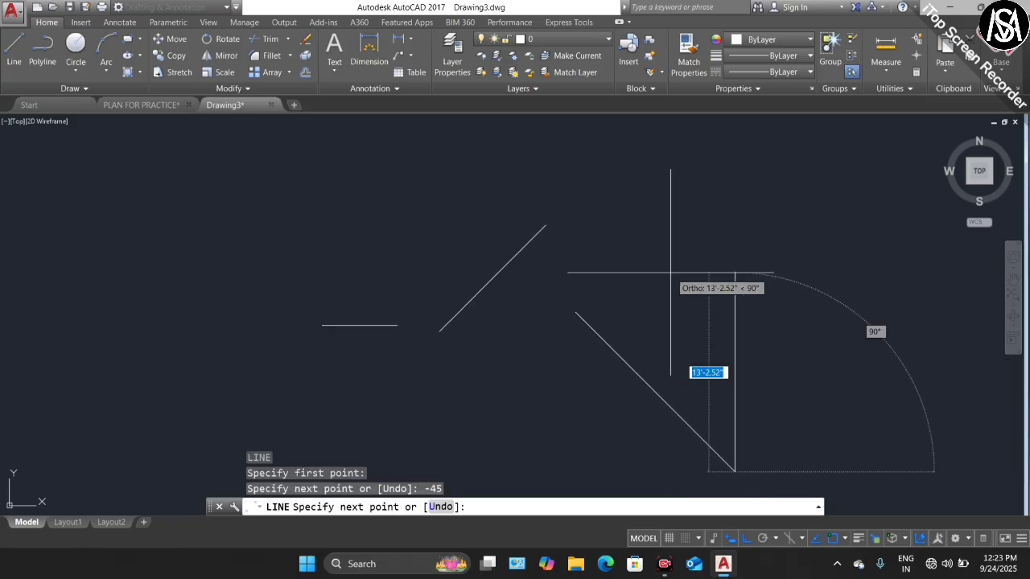
key("Escape")
scroll(773, 359, "up", 2)
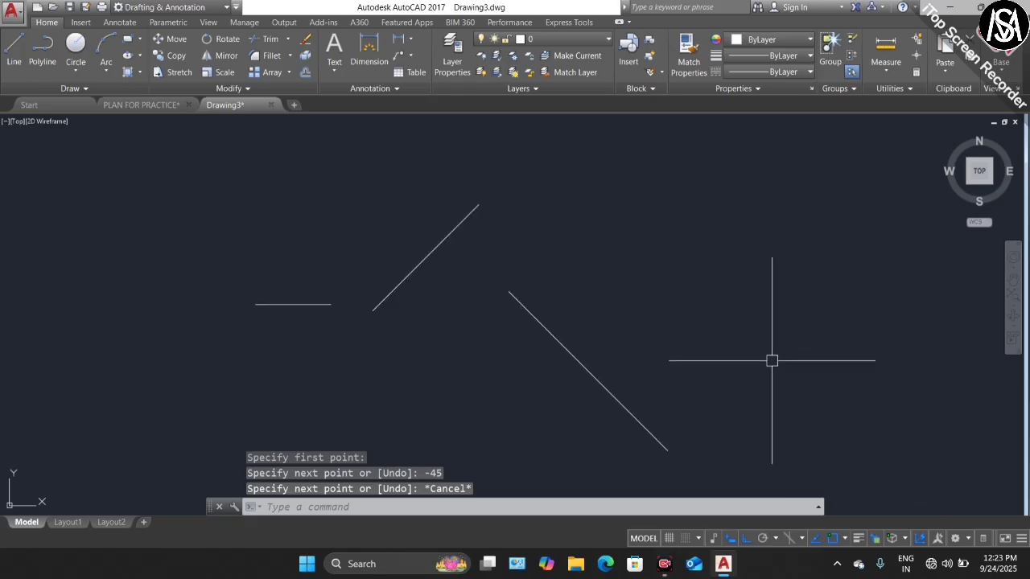
scroll(547, 322, "down", 2)
scroll(599, 353, "up", 2)
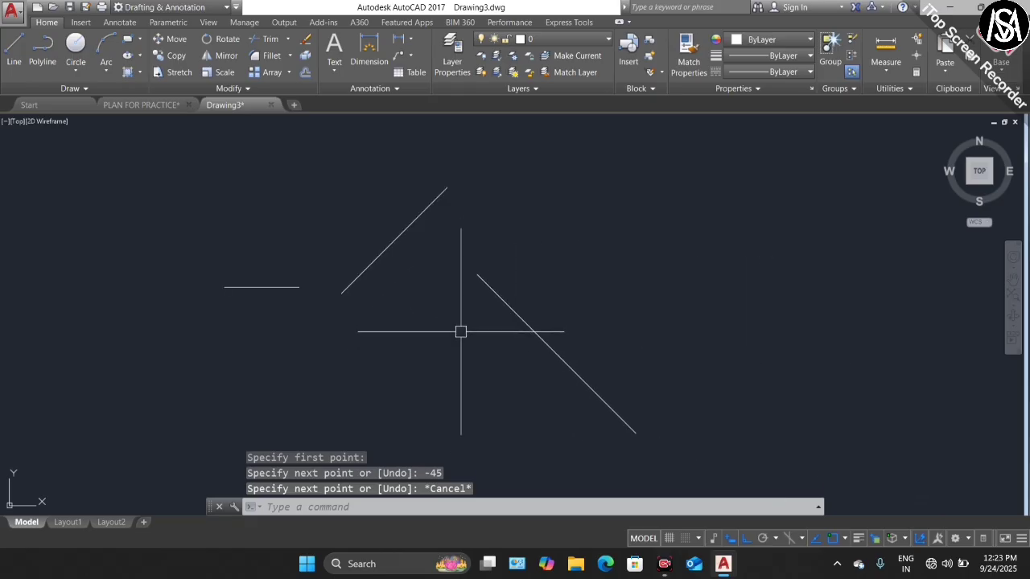
scroll(465, 331, "down", 2)
scroll(483, 324, "up", 4)
scroll(459, 328, "down", 2)
scroll(386, 314, "down", 2)
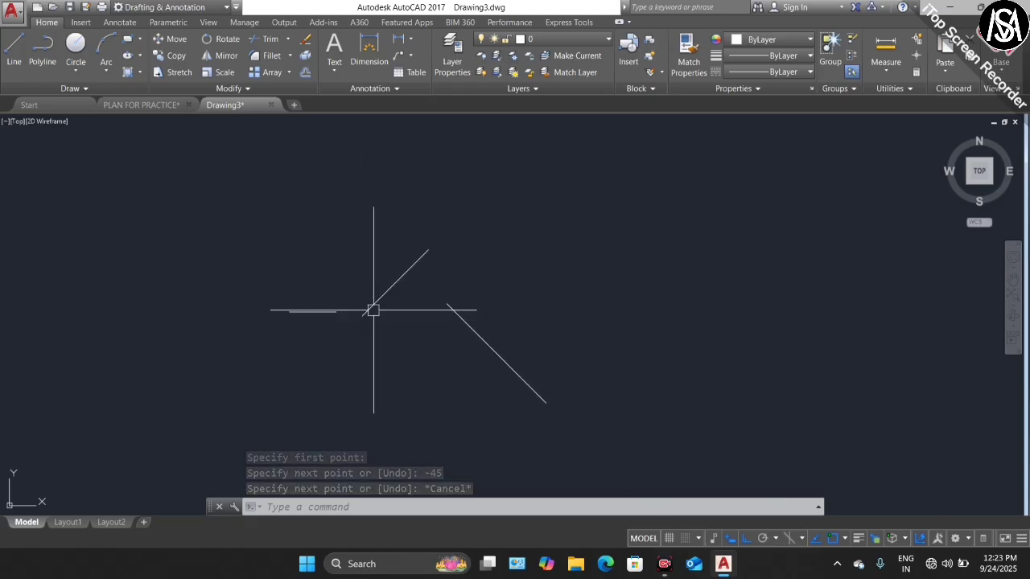
scroll(483, 321, "up", 2)
scroll(353, 315, "down", 2)
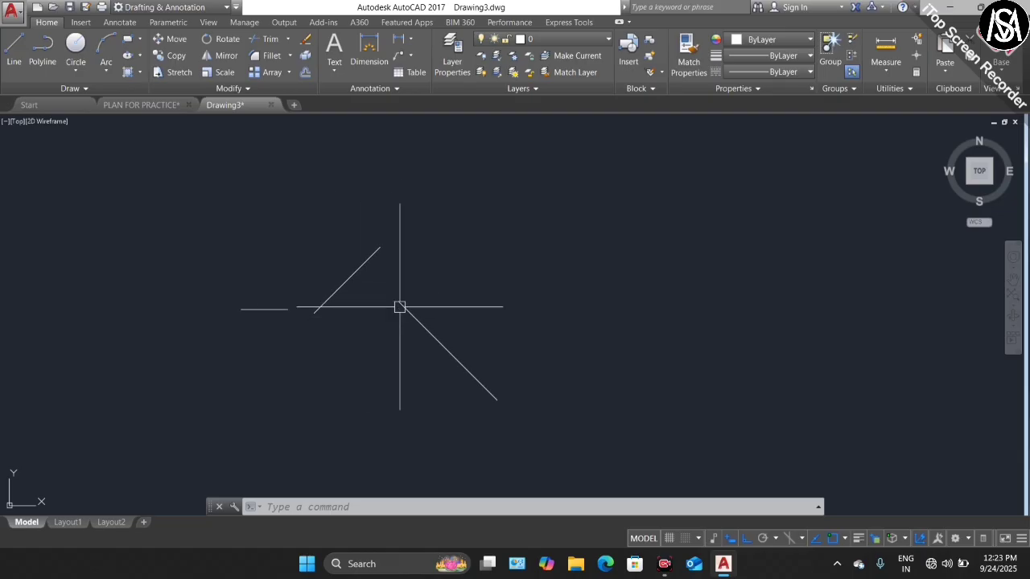
left_click(18, 48)
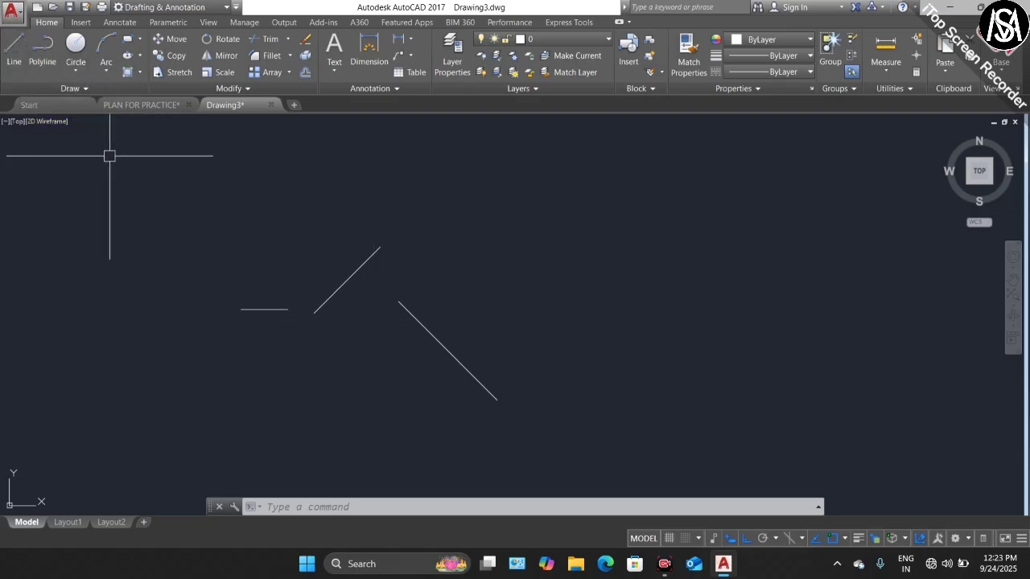
left_click(25, 81)
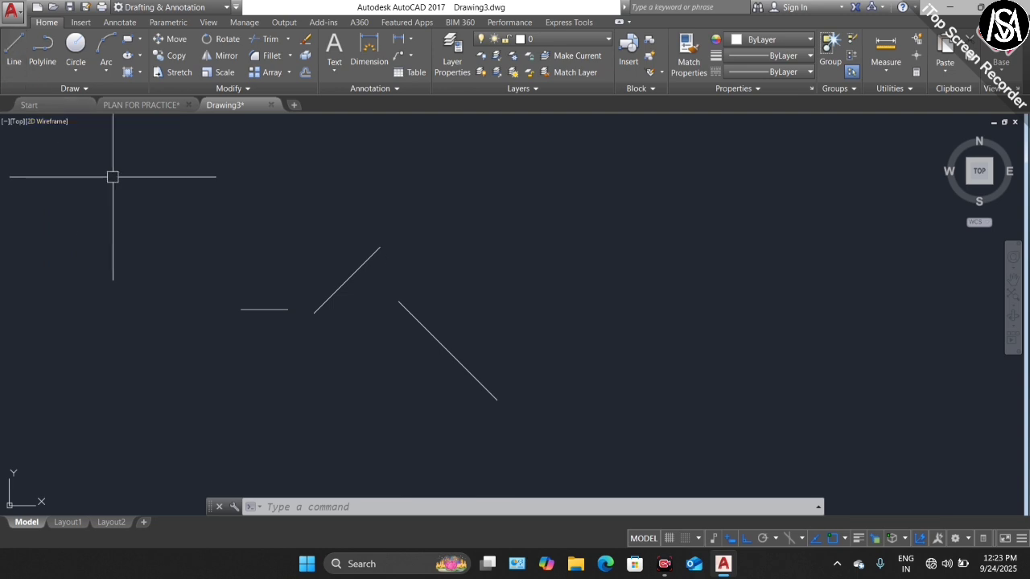
left_click(22, 69)
left_click(25, 61)
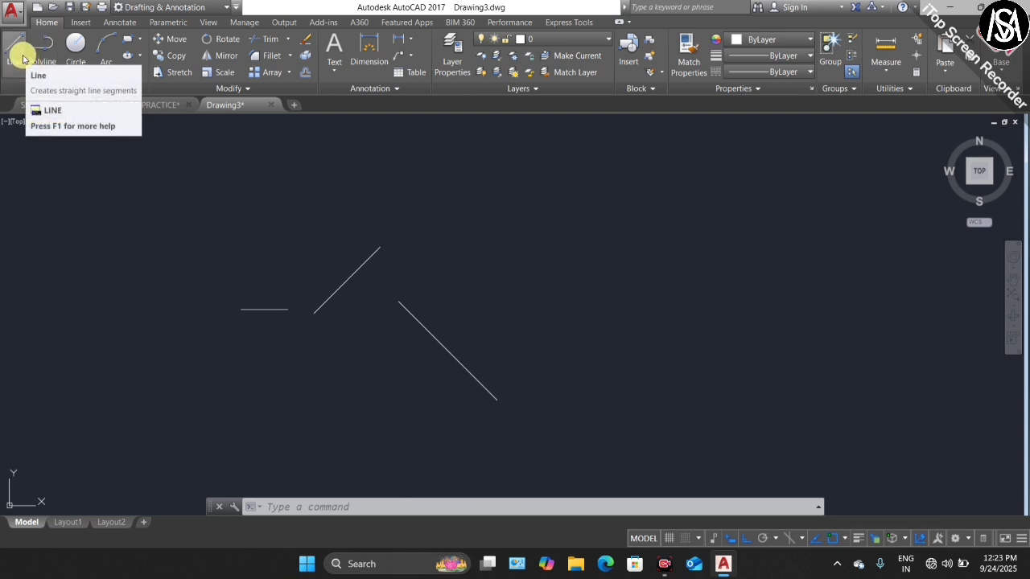
Draw a horizontal line 20' long to the right from the snapped upper endpoint of the -45° line, and end the Line command
left_click(22, 58)
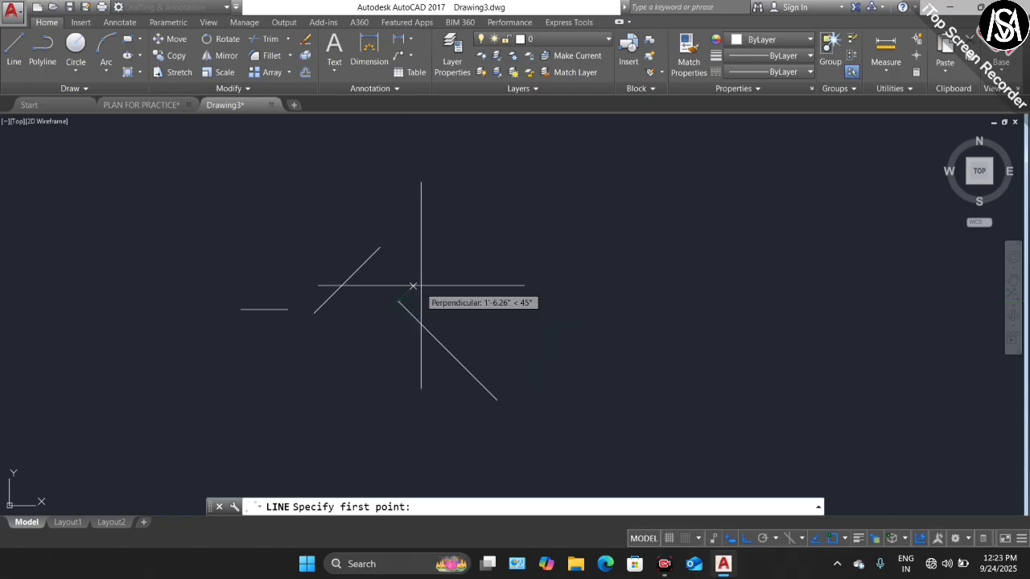
left_click(835, 538)
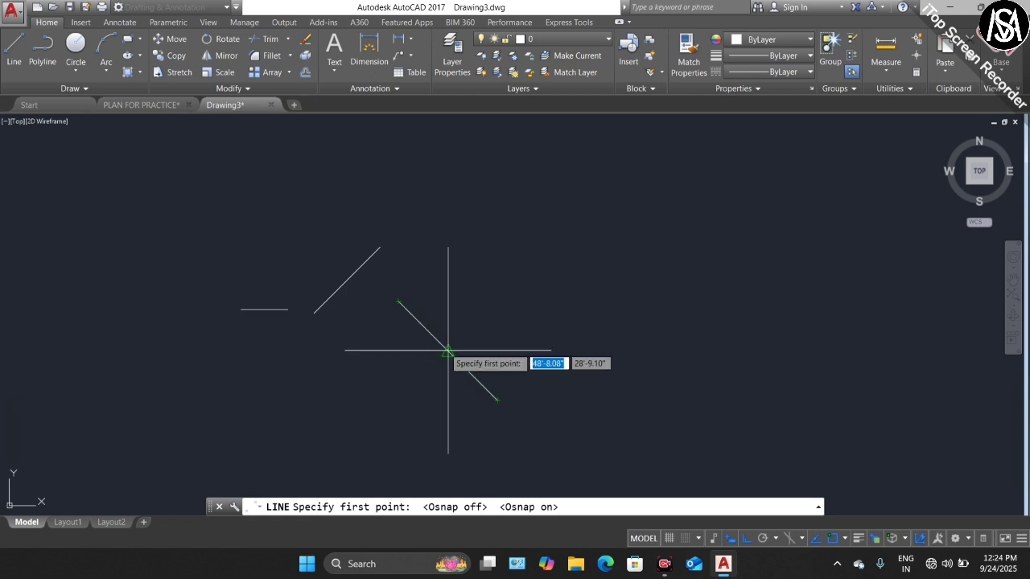
left_click(399, 301)
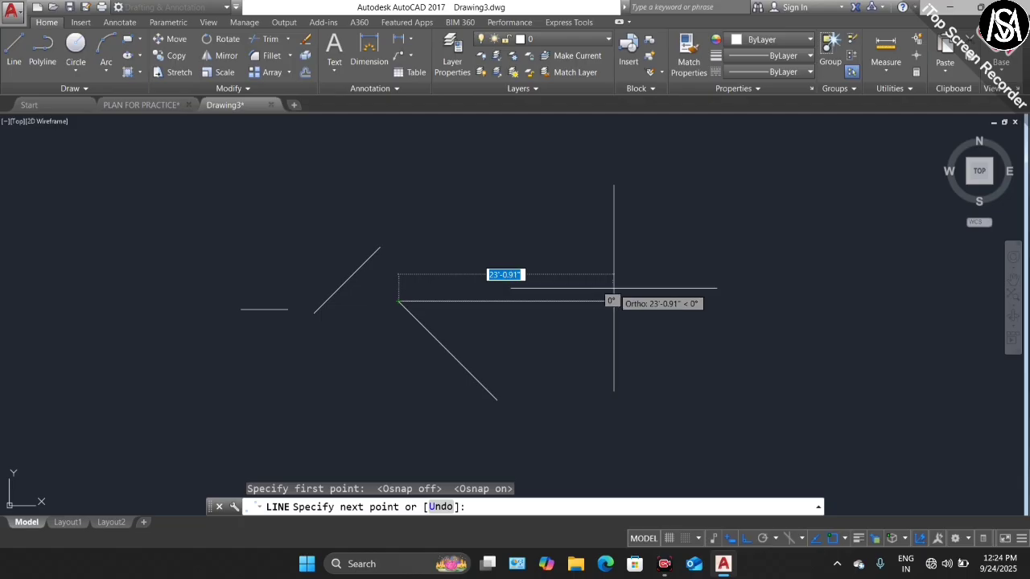
type("20")
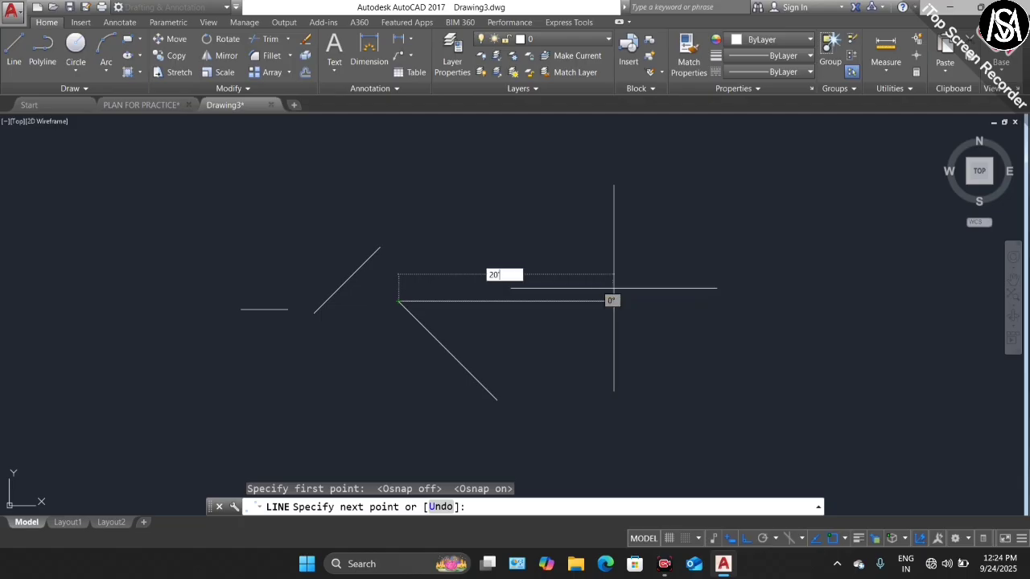
key("Tab")
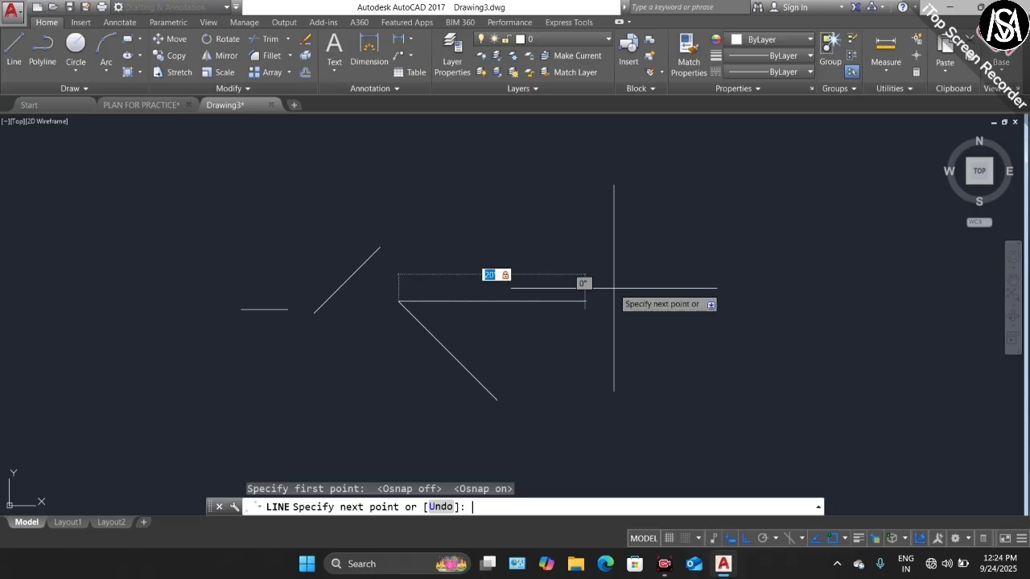
key("Return")
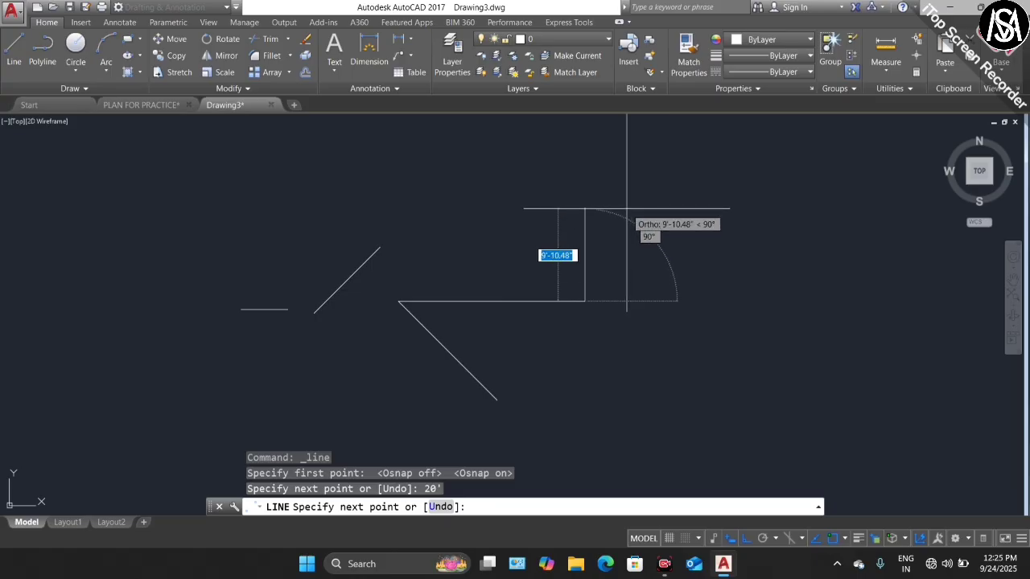
key("Escape")
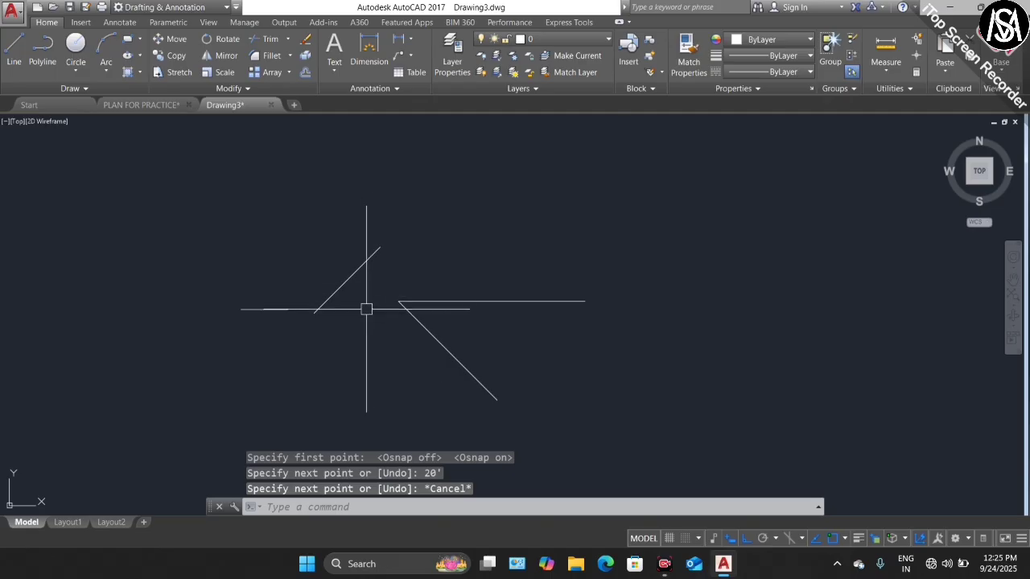
scroll(583, 310, "up", 2)
scroll(408, 251, "down", 2)
scroll(444, 255, "up", 2)
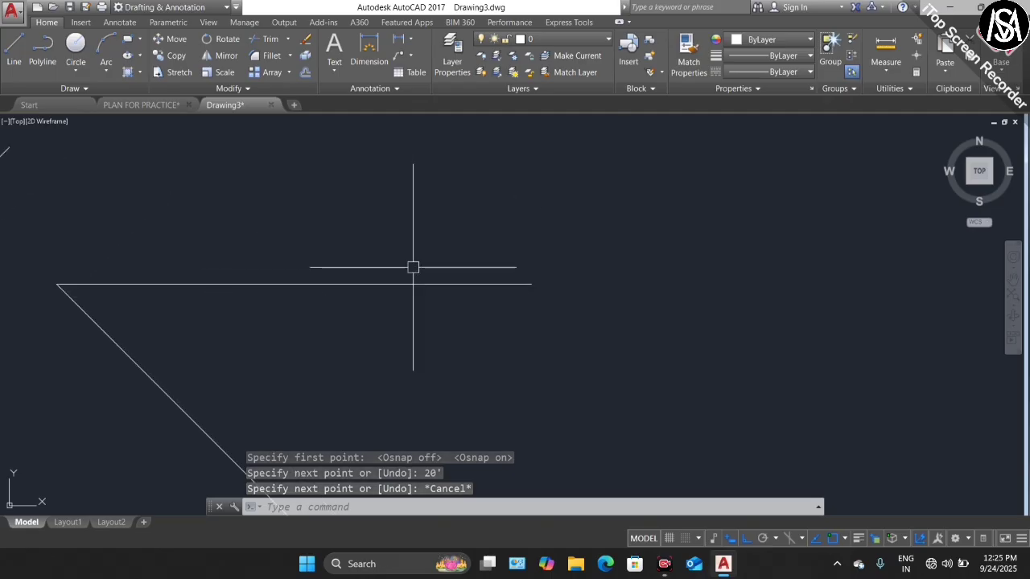
scroll(265, 274, "down", 4)
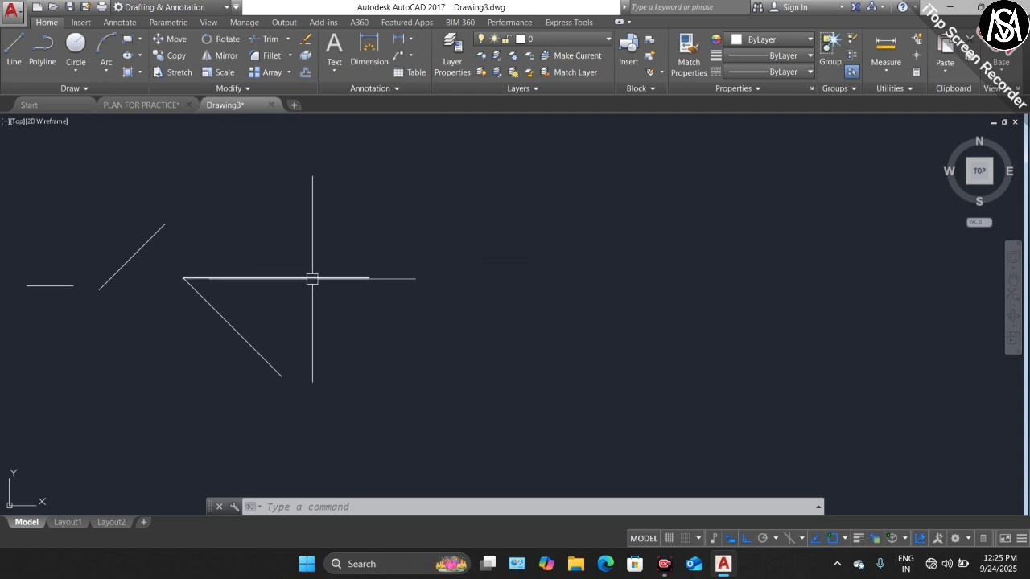
left_click(44, 53)
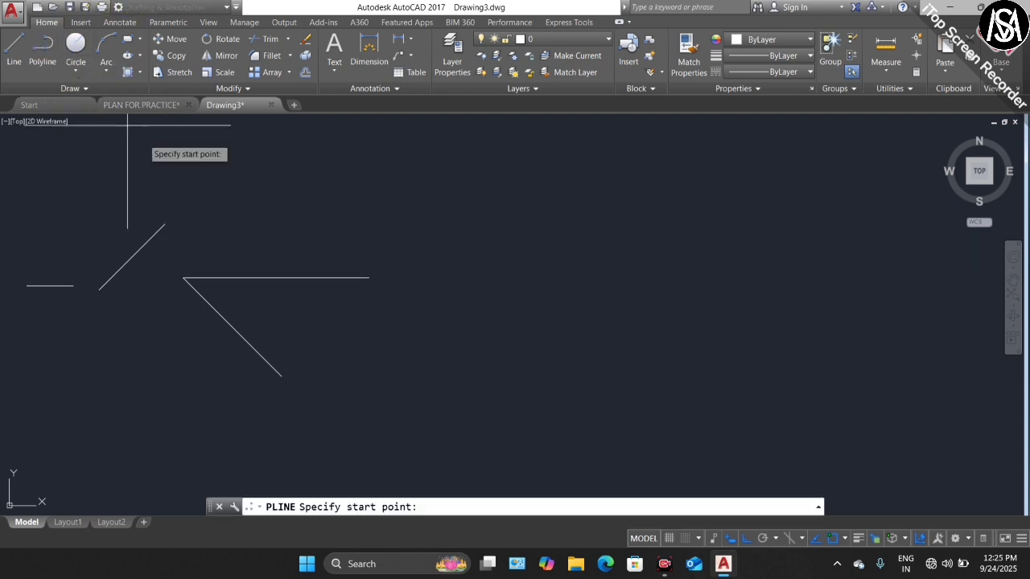
key("Escape")
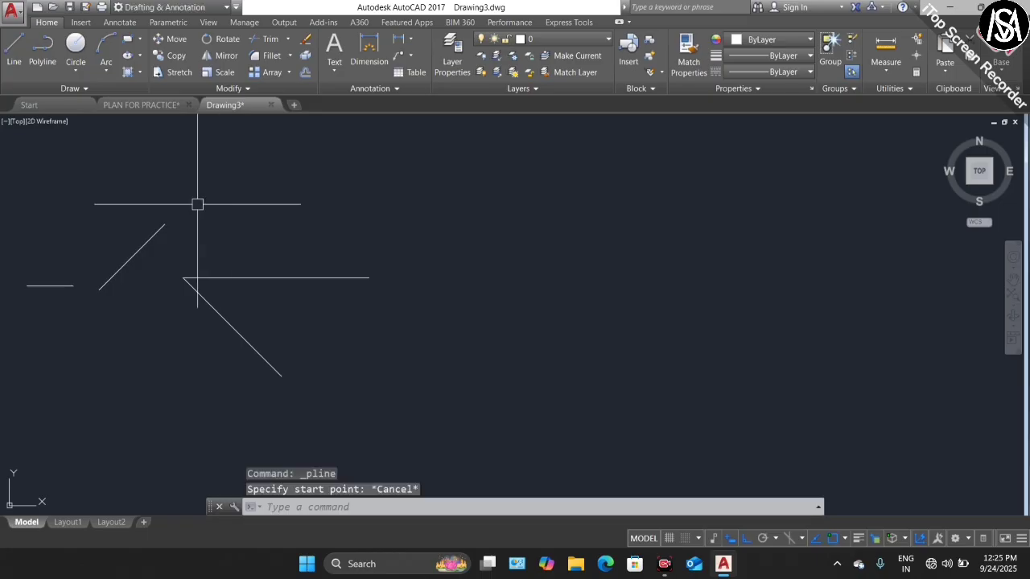
Draw six connected horizontal and vertical line segments beside the 20' line, forming an open, self-crossing shape, and end the Line command
left_click(13, 53)
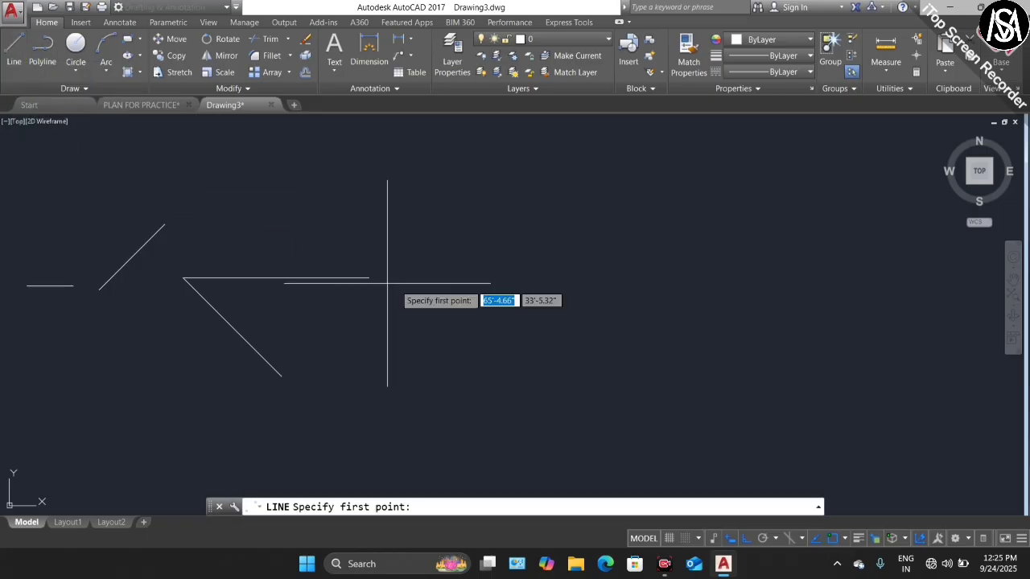
left_click(464, 318)
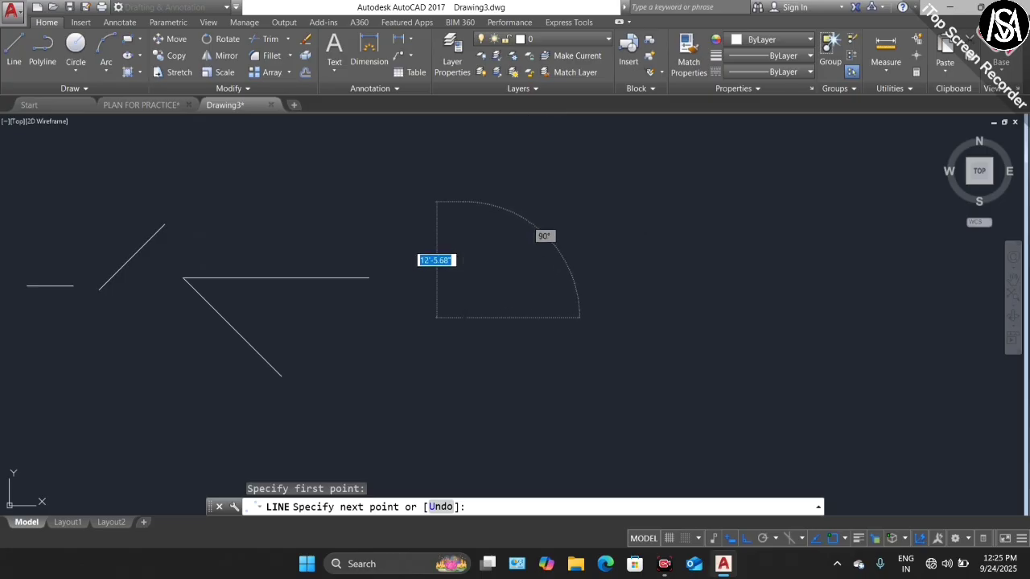
left_click(463, 202)
left_click(644, 202)
left_click(645, 327)
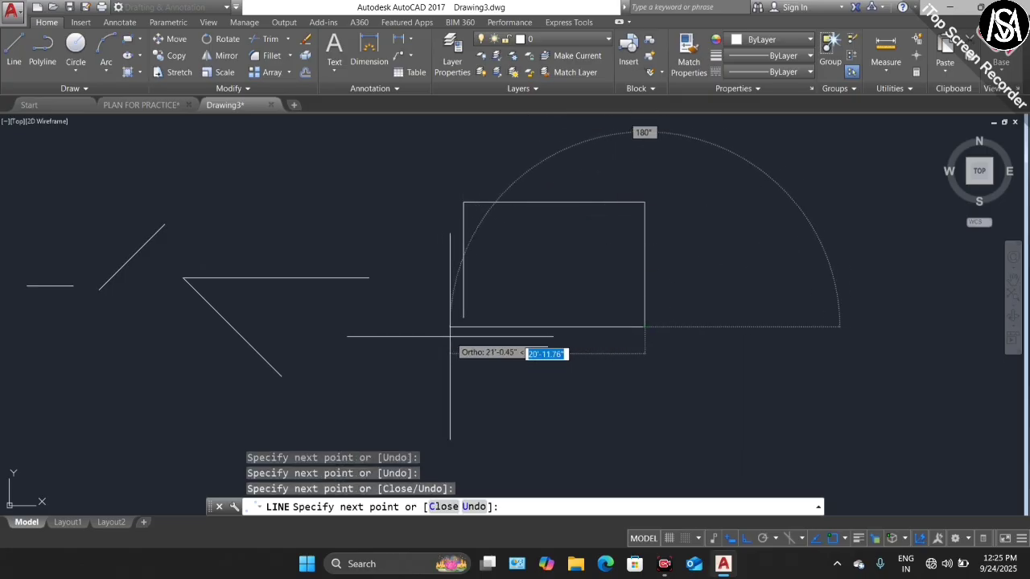
left_click(407, 327)
left_click(428, 248)
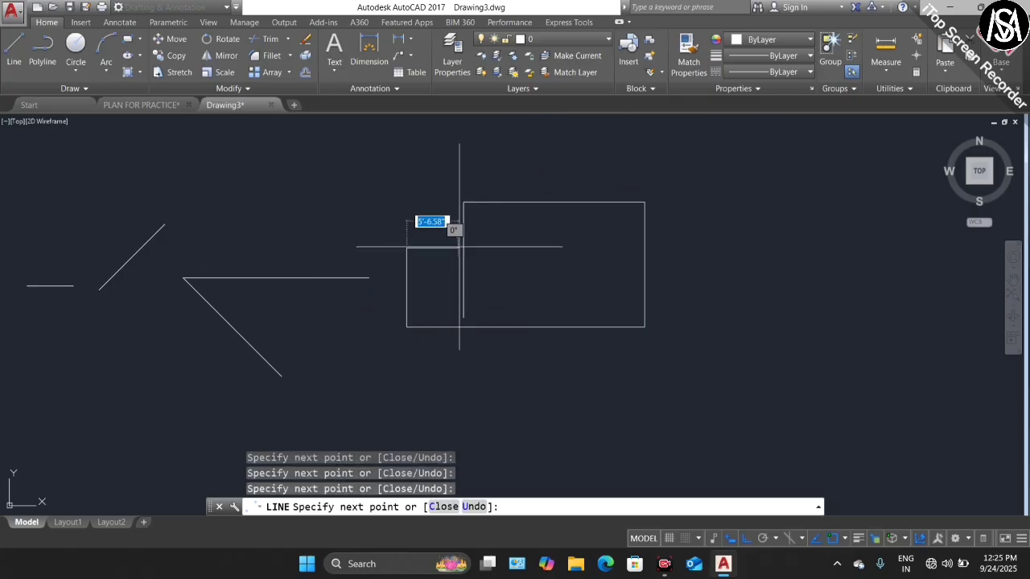
left_click(536, 249)
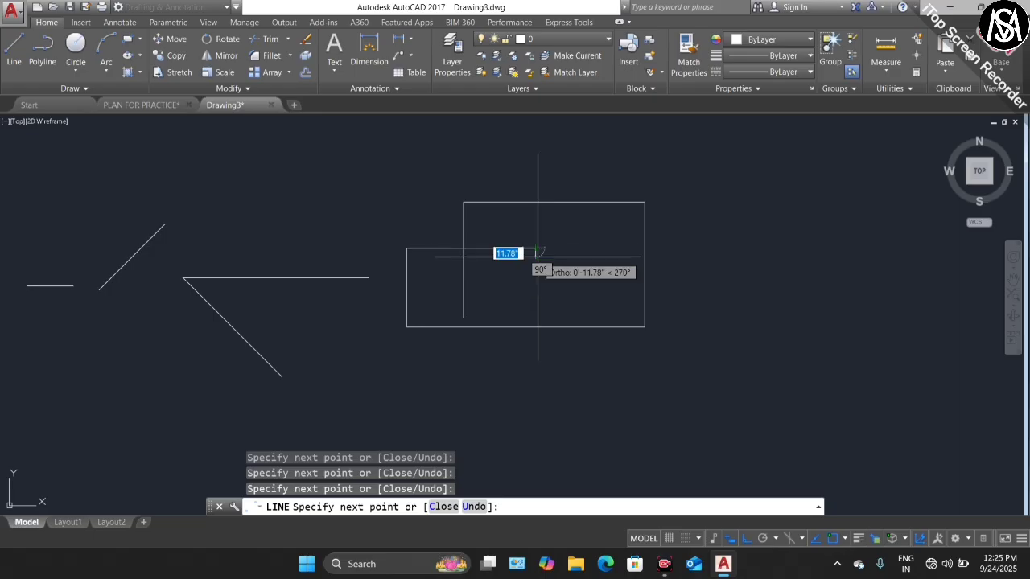
key("Escape")
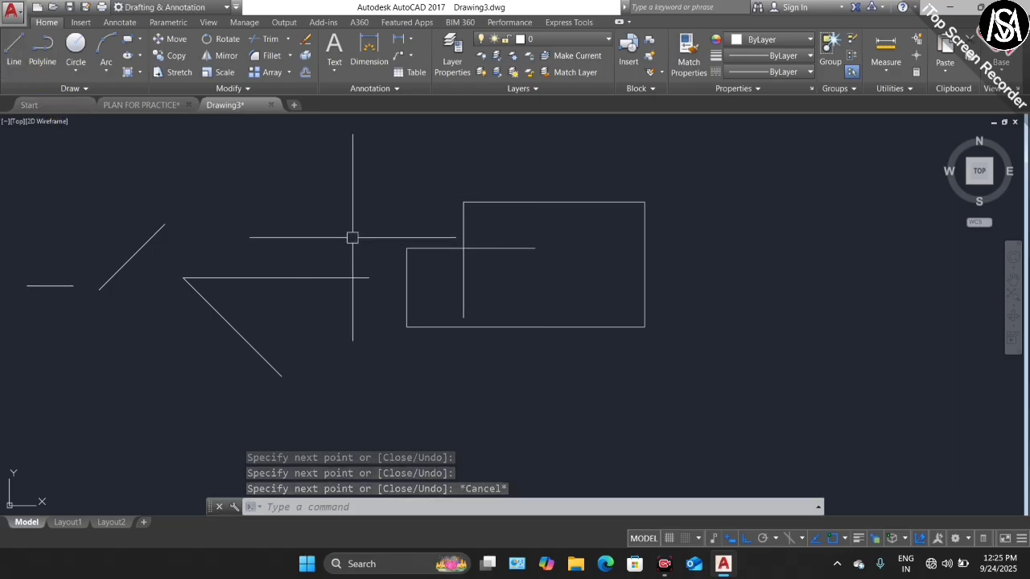
Draw a rectangle of connected lines about 35'-9" wide beside the open shape, doubling back along its top edge, and end the Line command
type("L")
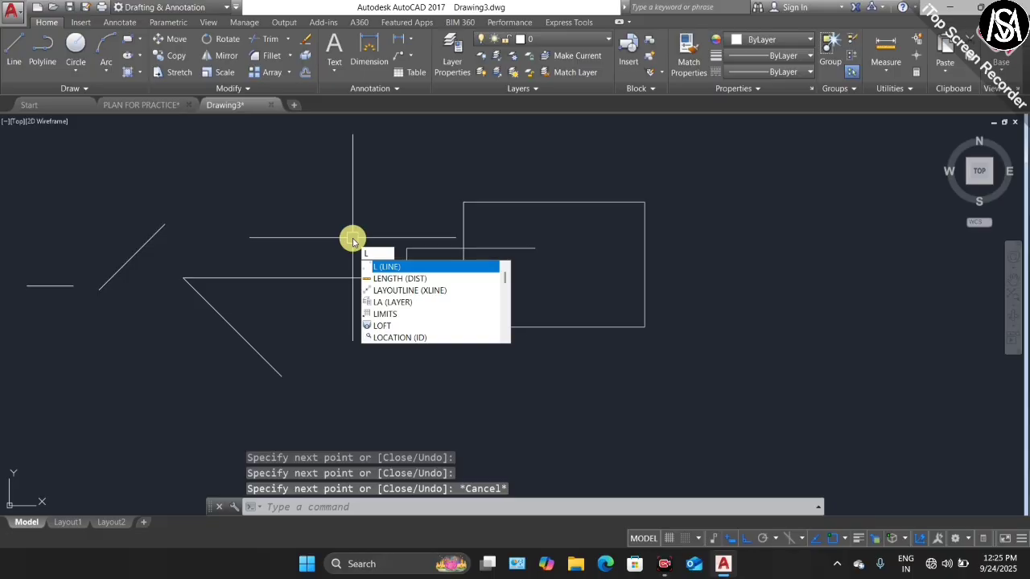
key("Return")
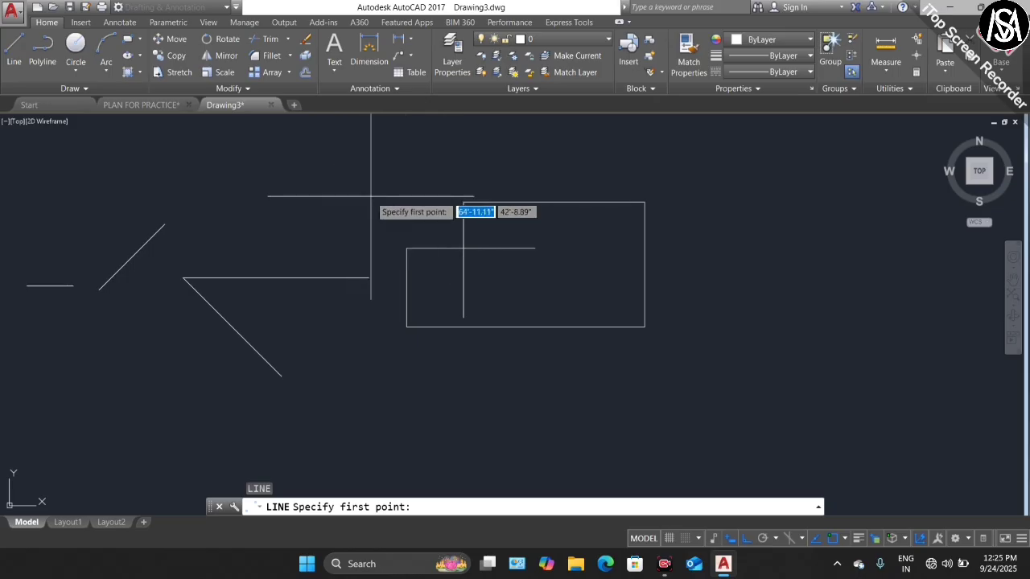
scroll(371, 196, "down", 3)
scroll(361, 234, "up", 3)
scroll(368, 195, "down", 2)
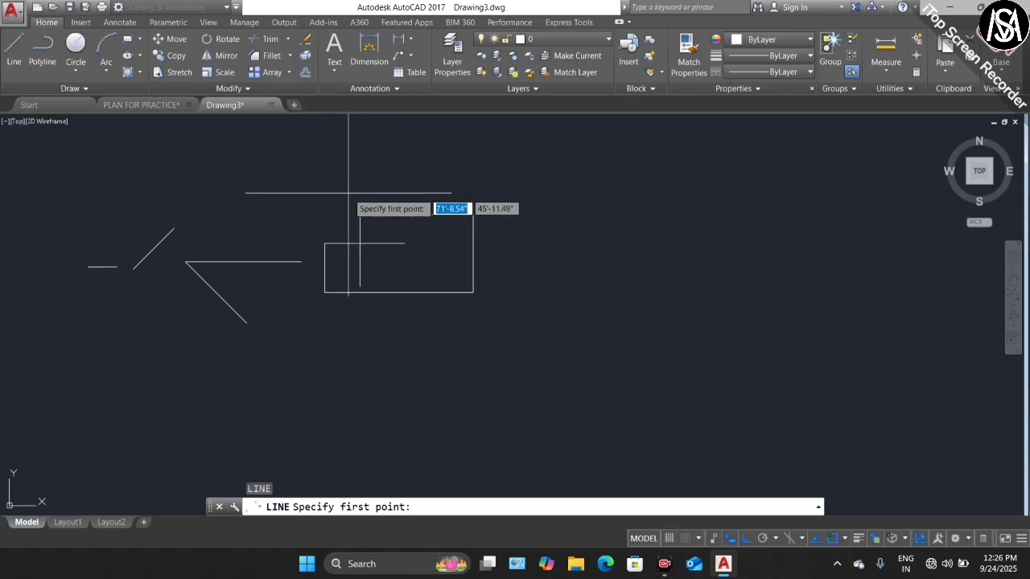
left_click(755, 214)
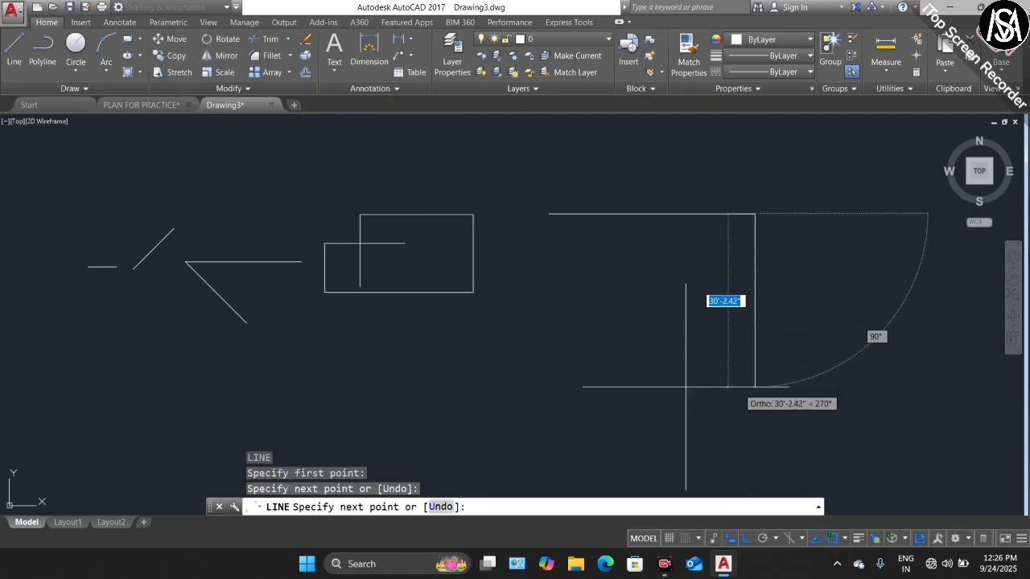
left_click(549, 216)
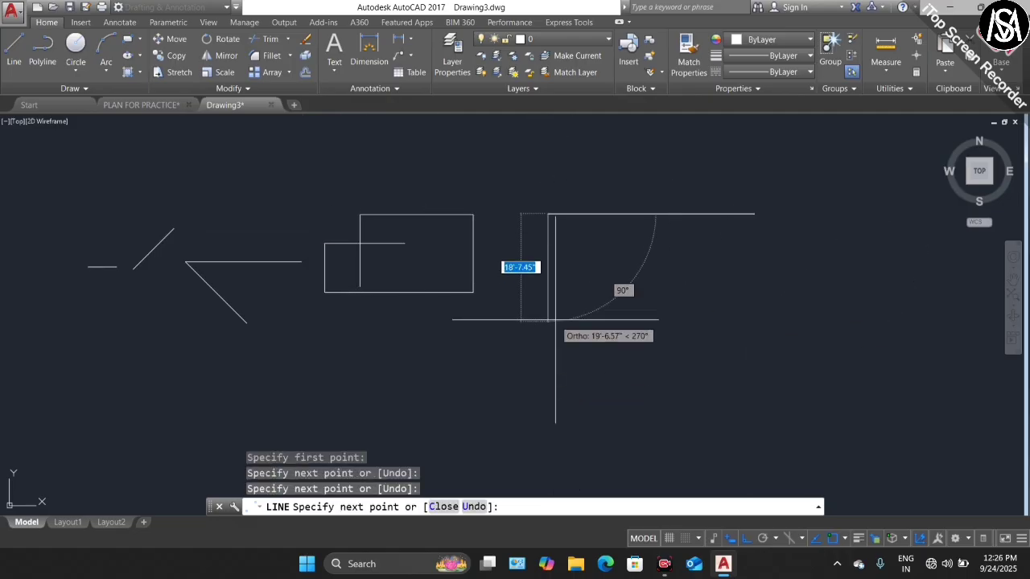
left_click(614, 397)
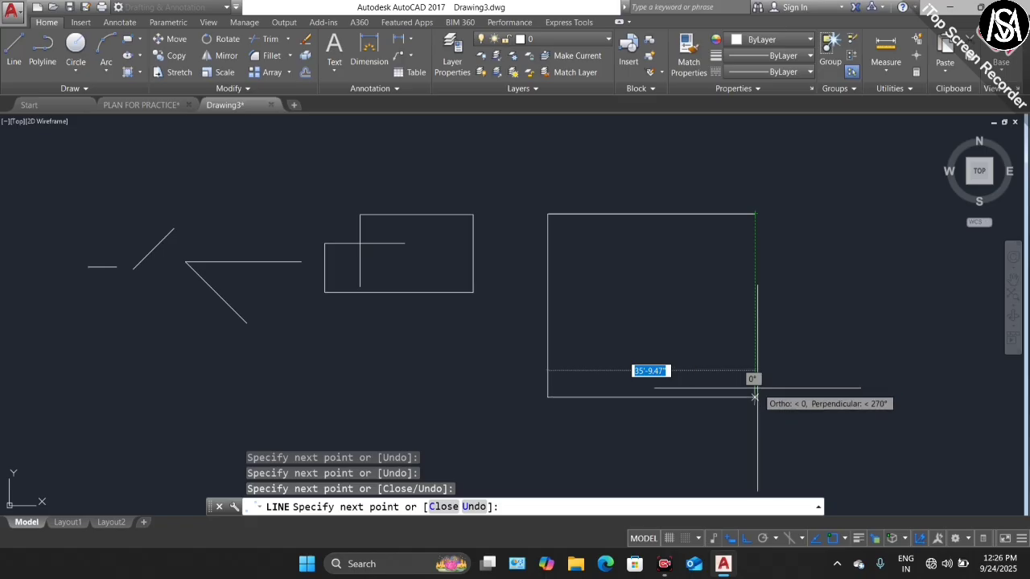
left_click(754, 396)
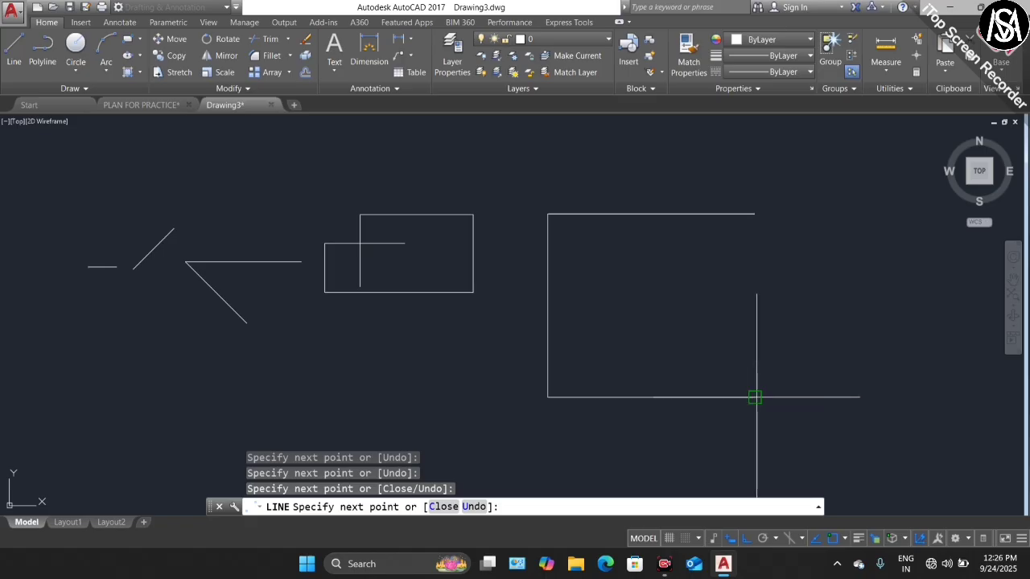
left_click(755, 214)
key("Escape")
scroll(333, 237, "down", 2)
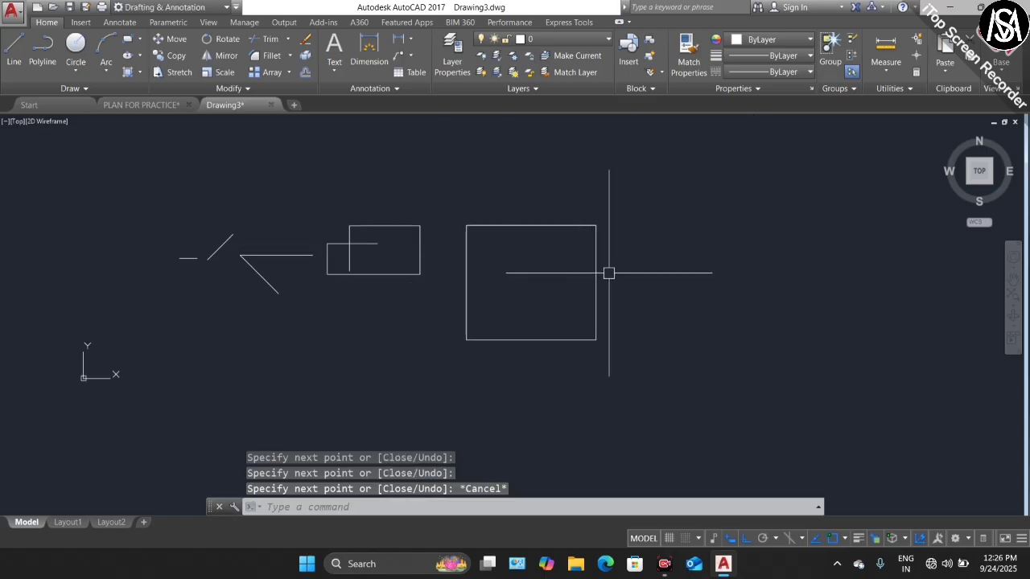
Turn off selection cycling and individually select the large rectangle's top, right and bottom lines
scroll(644, 270, "up", 2)
scroll(426, 246, "down", 4)
scroll(459, 241, "up", 4)
scroll(366, 240, "down", 2)
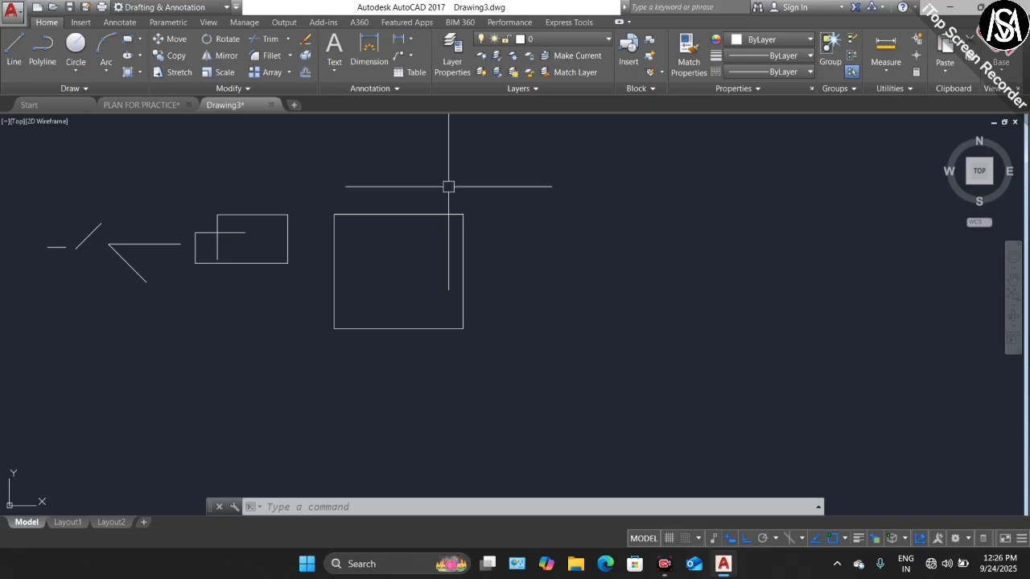
left_click(423, 213)
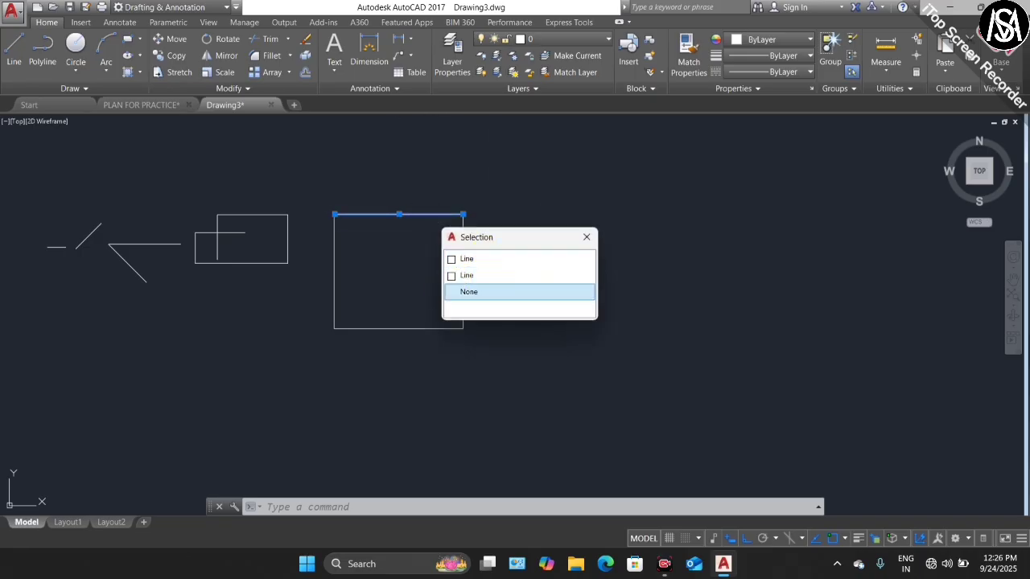
left_click(876, 541)
left_click(424, 218)
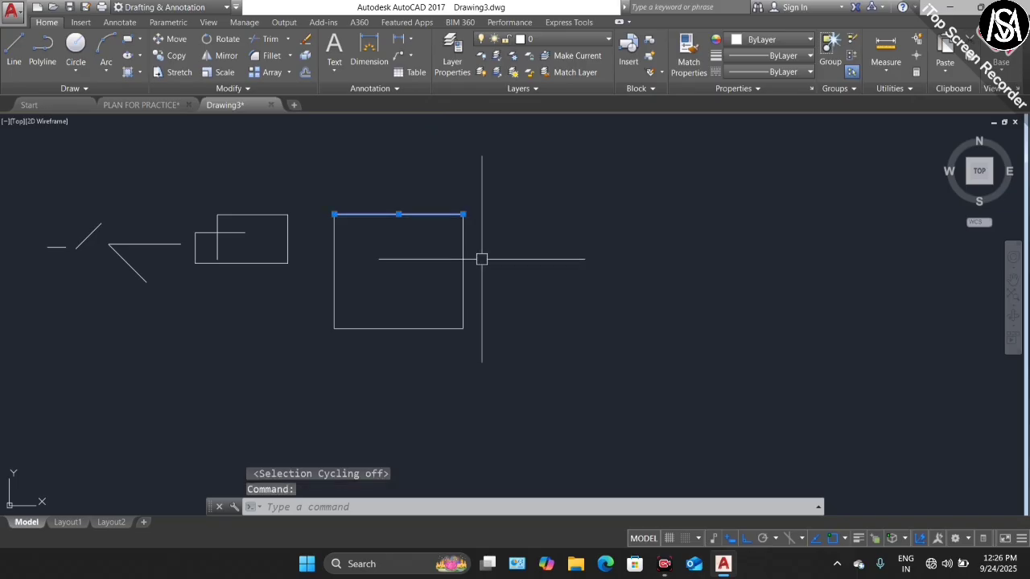
left_click(464, 260)
left_click(399, 328)
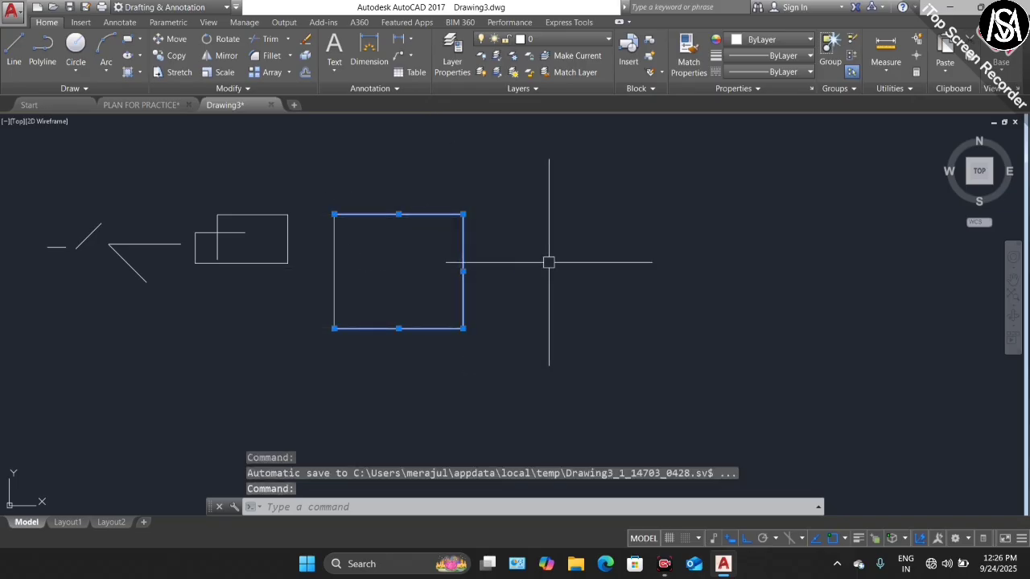
Pull the rectangle's right line outward and a top line upward by their midpoint grips, deselect everything, and undo both moves
left_click(463, 272)
left_click(695, 271)
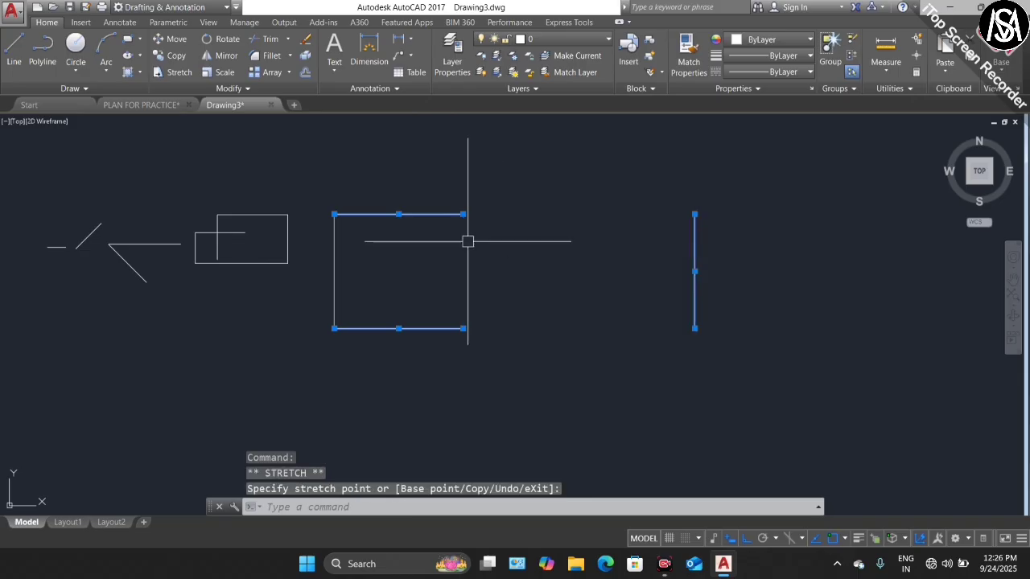
left_click(412, 155)
left_click(397, 218)
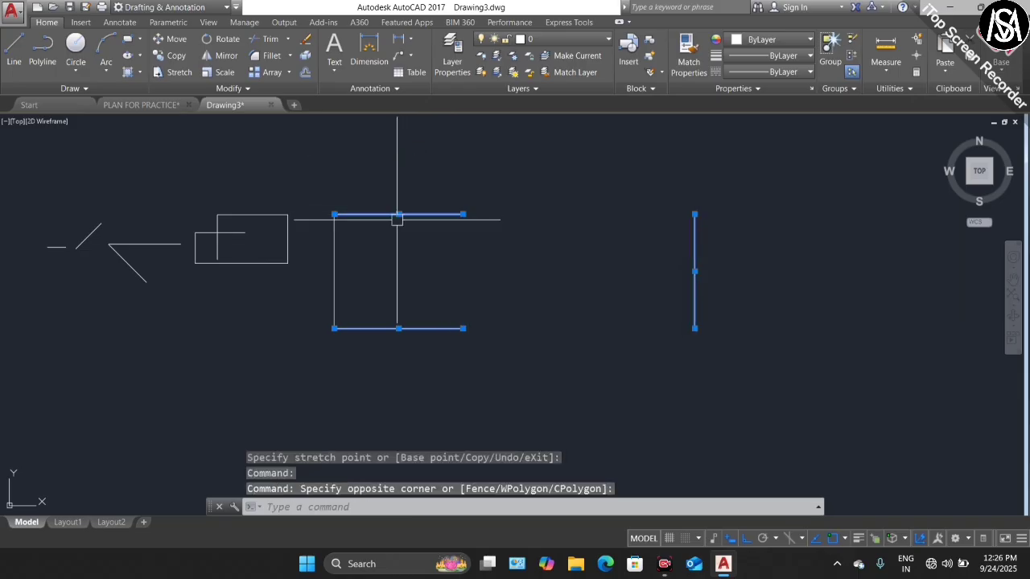
left_click(399, 215)
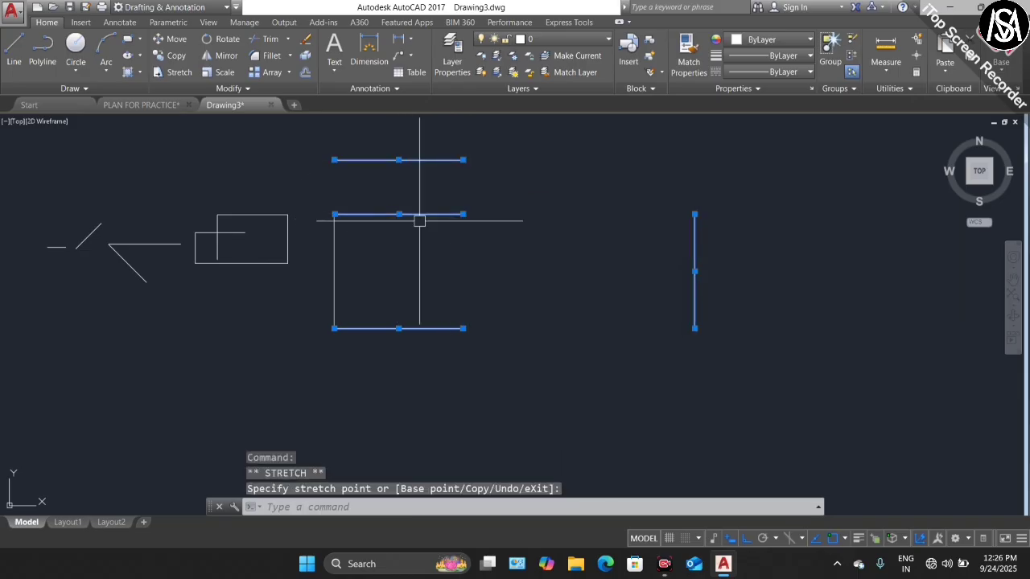
key("Escape")
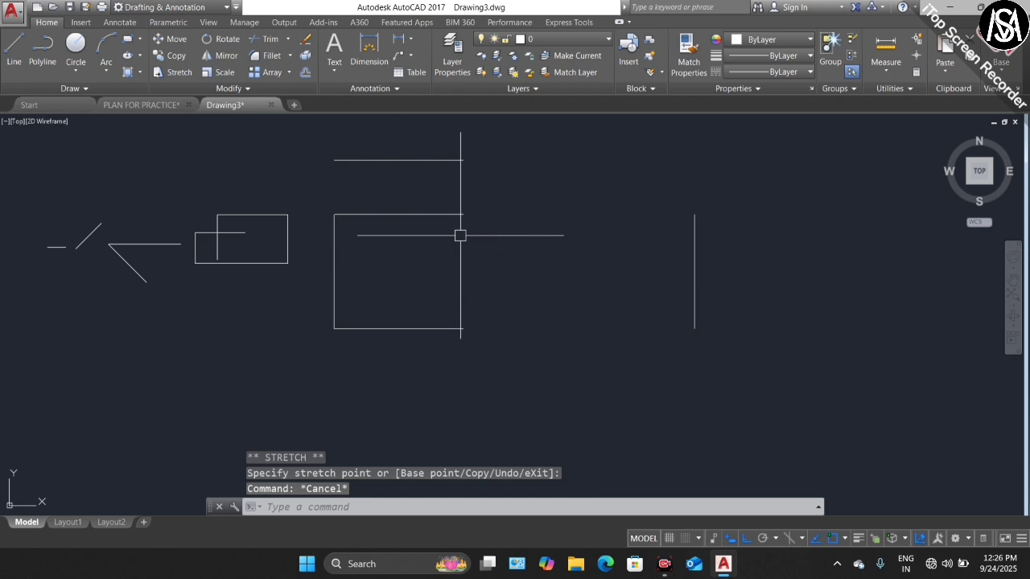
key("ctrl+z")
key("ctrl+z")
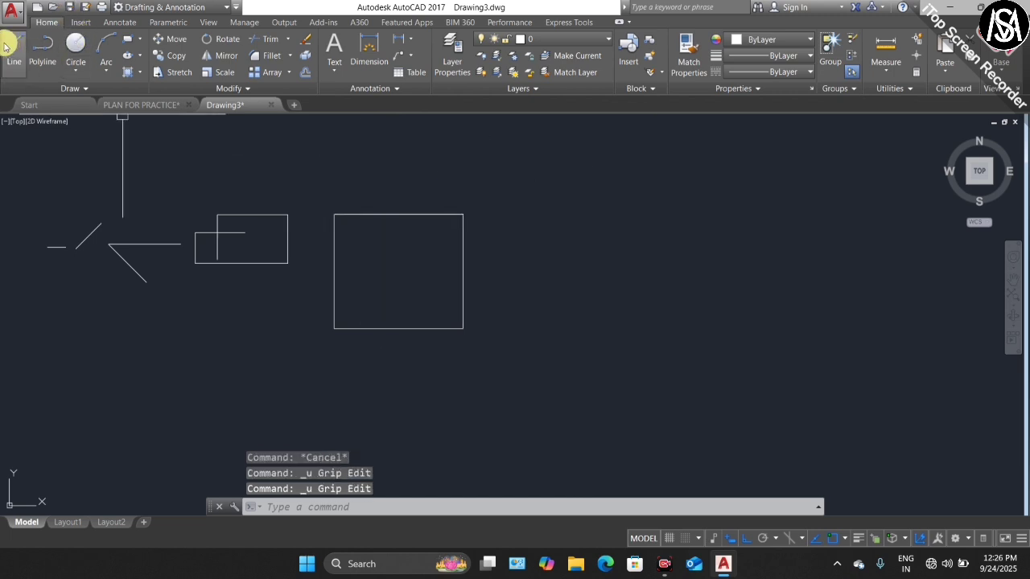
Draw a closed rectangle with the Polyline command to the right of the line-built rectangle, returning to its start corner, and end the command
left_click(38, 49)
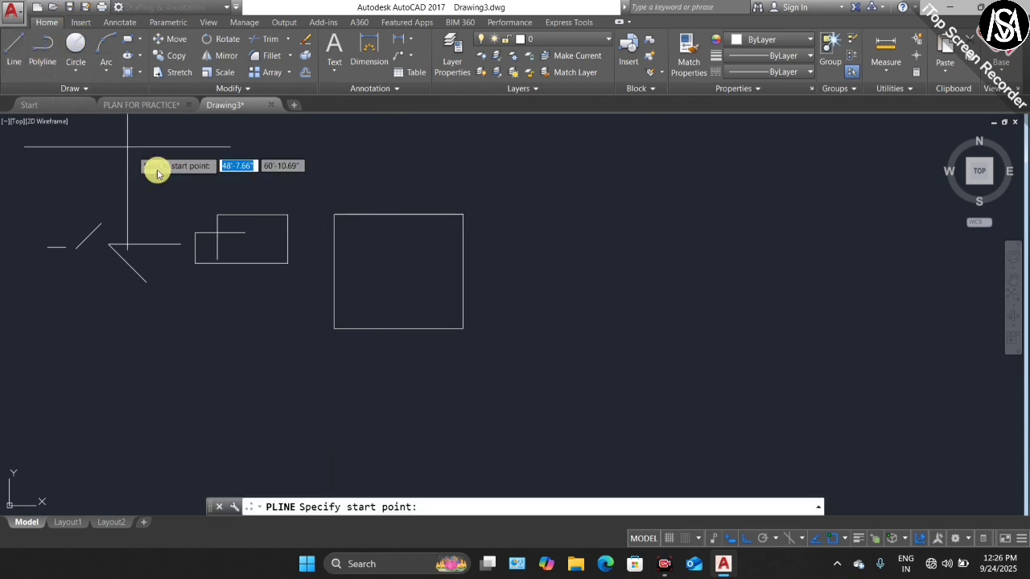
left_click(572, 213)
left_click(796, 213)
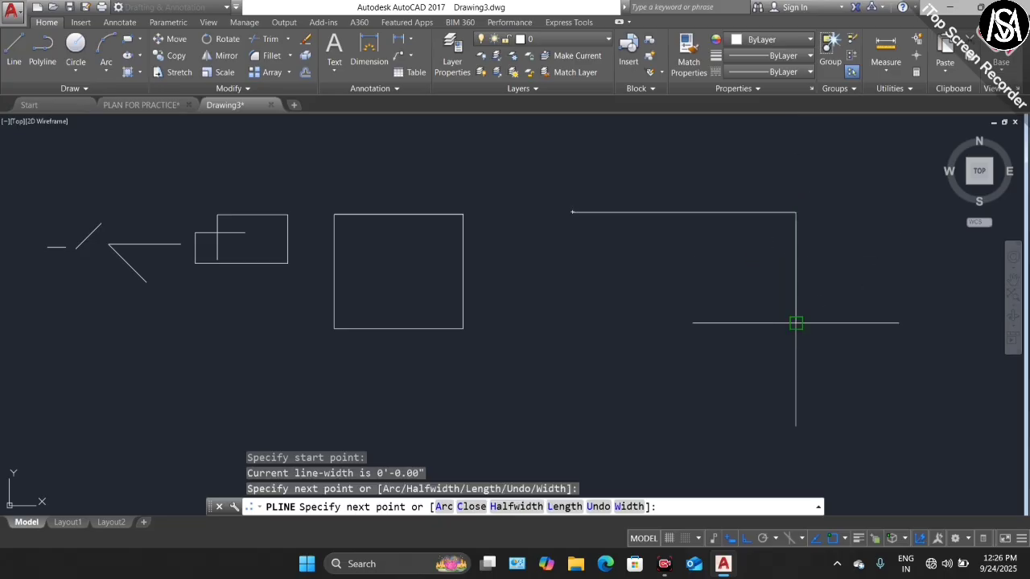
left_click(796, 322)
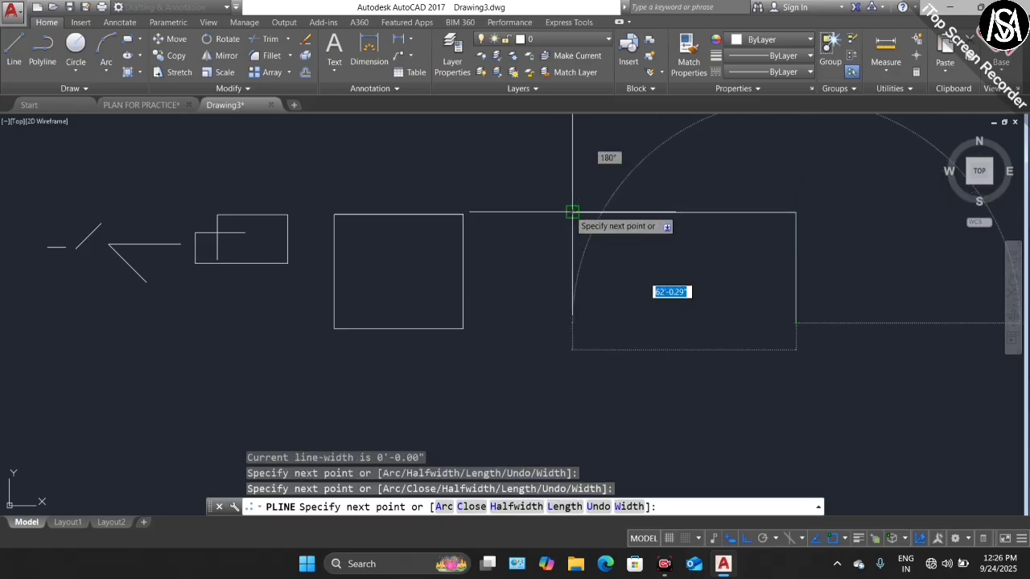
left_click(572, 322)
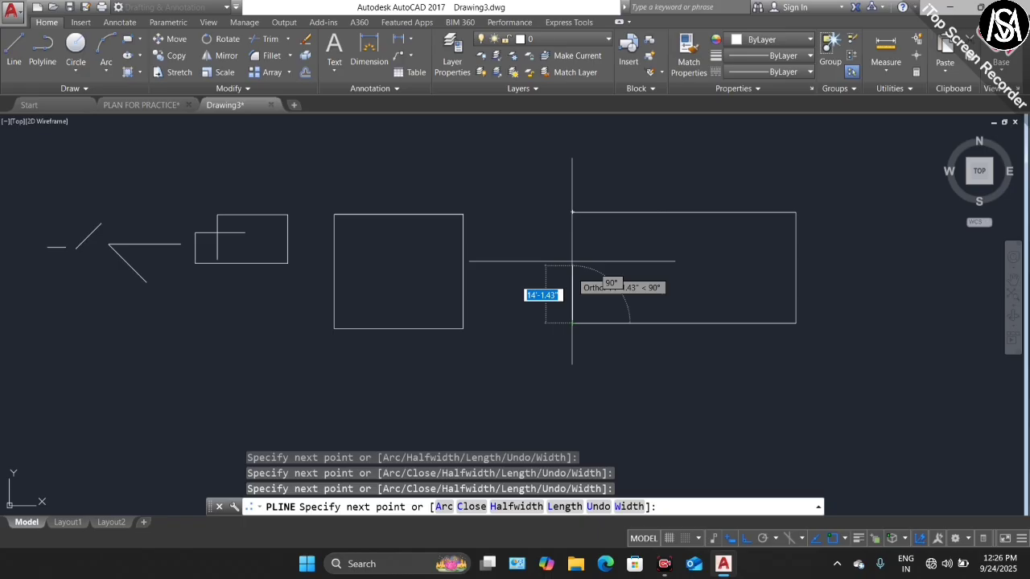
left_click(572, 213)
key("Escape")
Select the polyline rectangle as one whole object several times, clearing the selection each time
scroll(248, 316, "down", 2)
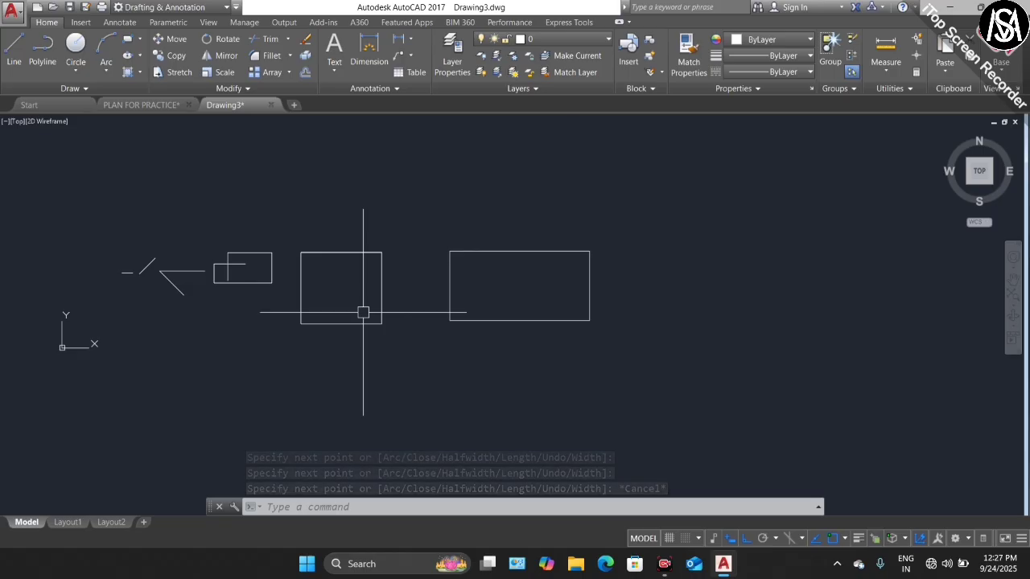
left_click(548, 256)
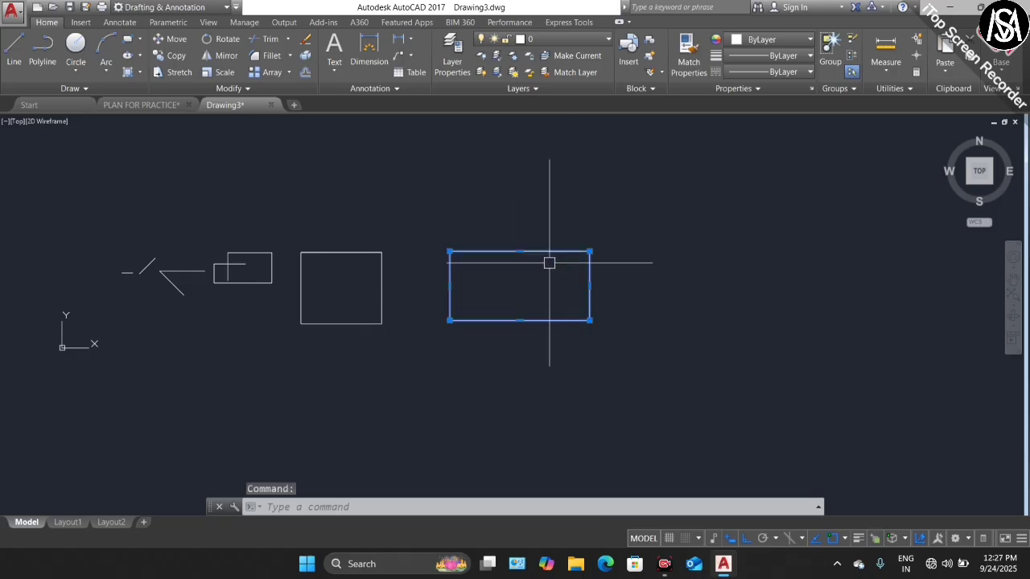
scroll(526, 325, "up", 2)
scroll(534, 318, "down", 2)
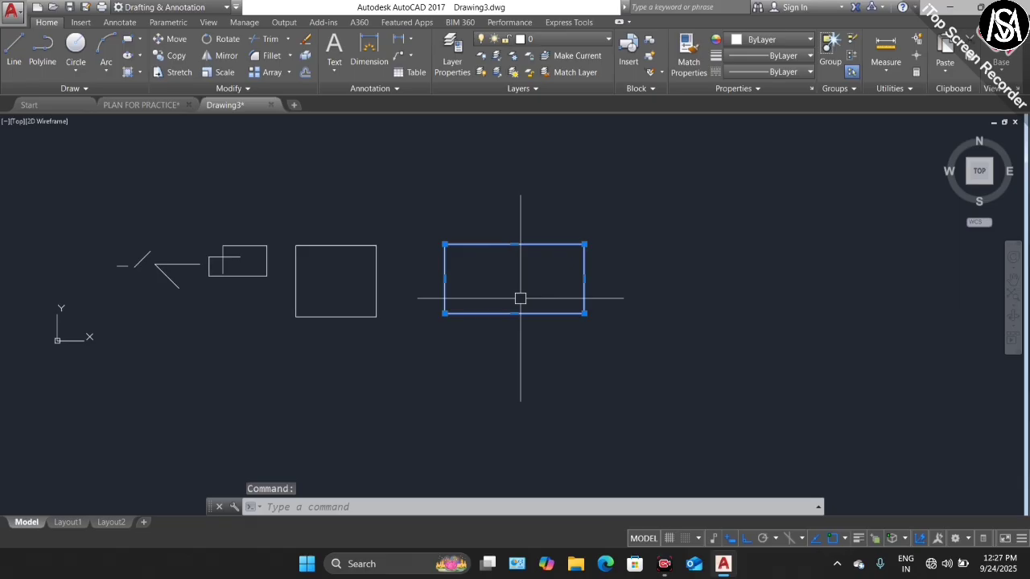
key("Escape")
left_click(524, 244)
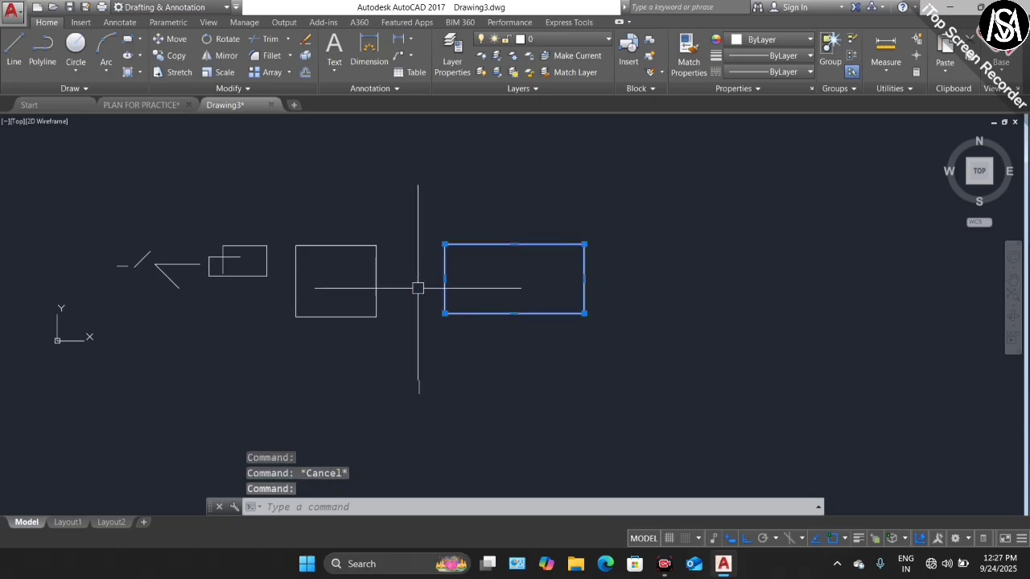
key("Escape")
left_click(515, 244)
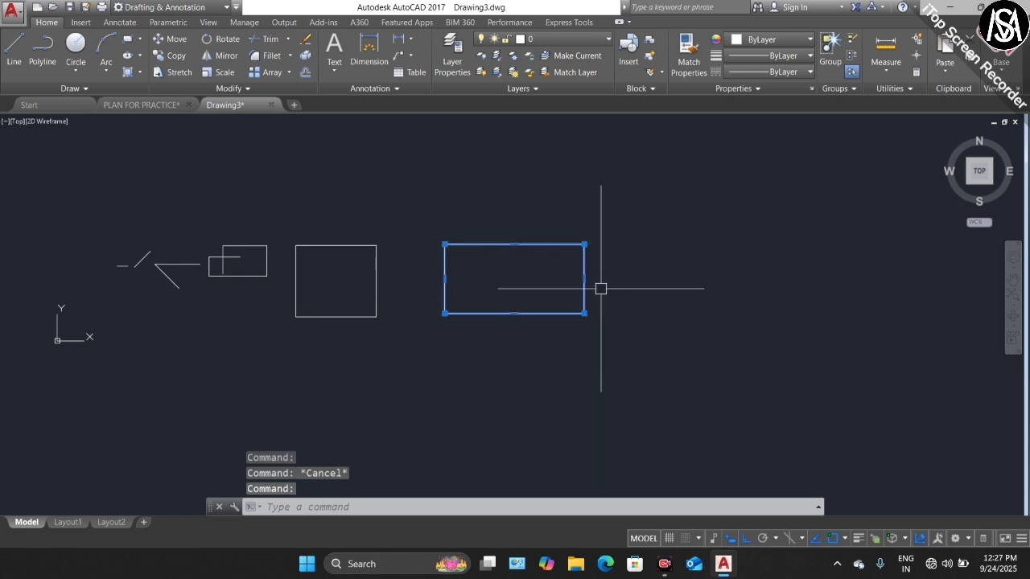
key("Escape")
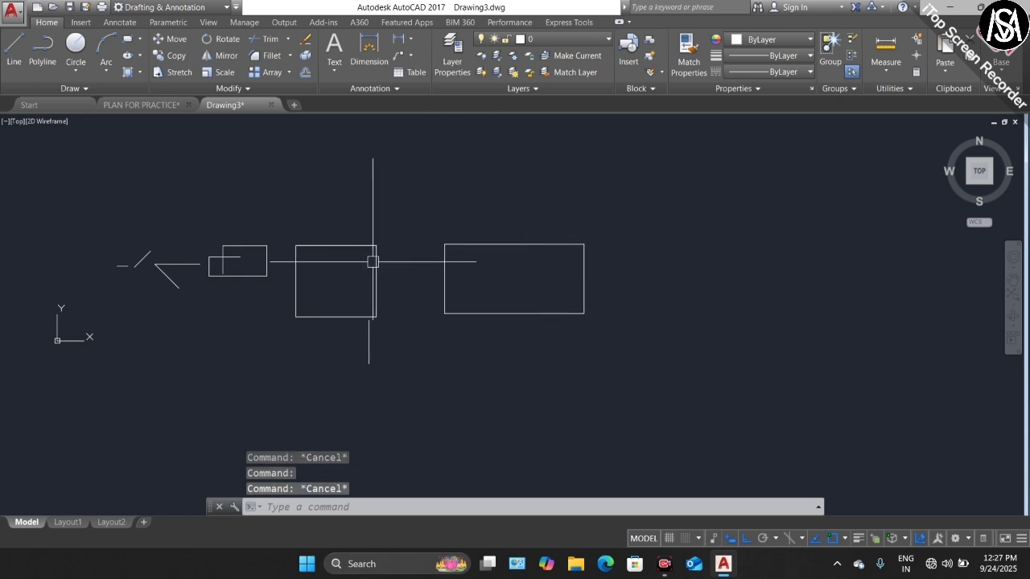
Select the line-built rectangle's individual lines, clear them, and select the whole polyline rectangle for comparison, clearing that selection too
left_click(322, 246)
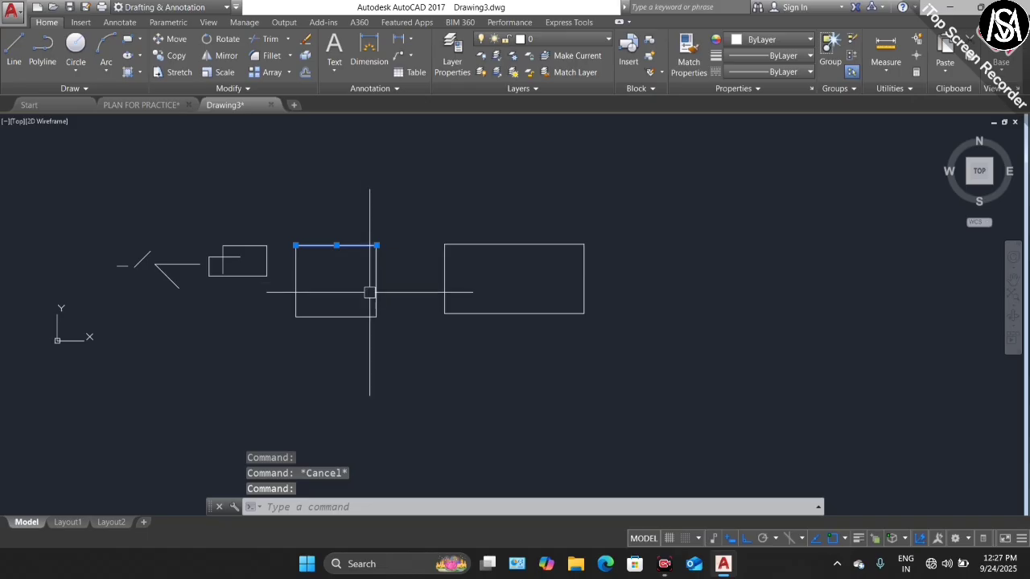
key("Escape")
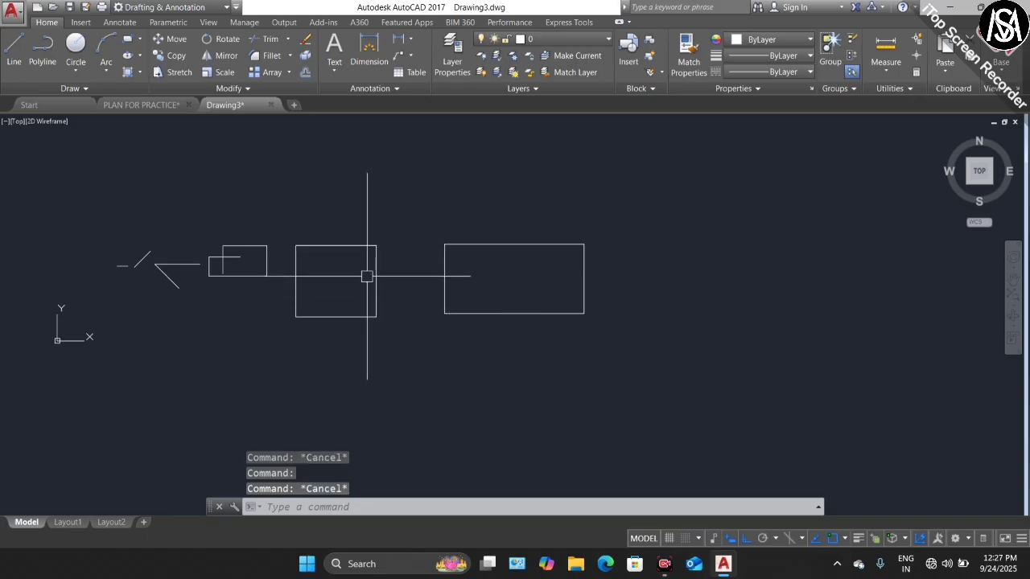
left_click(333, 246)
left_click(376, 284)
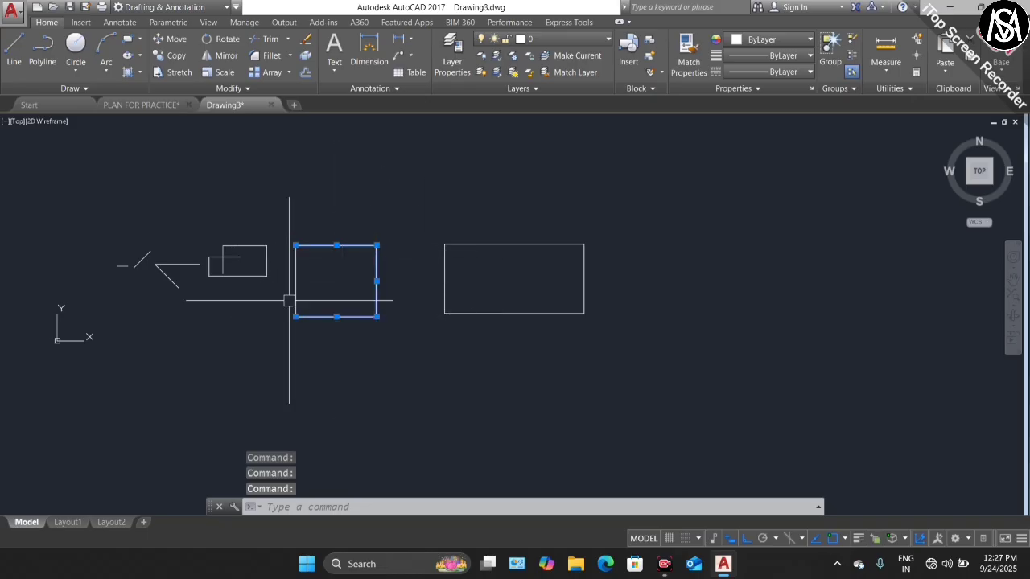
key("Escape")
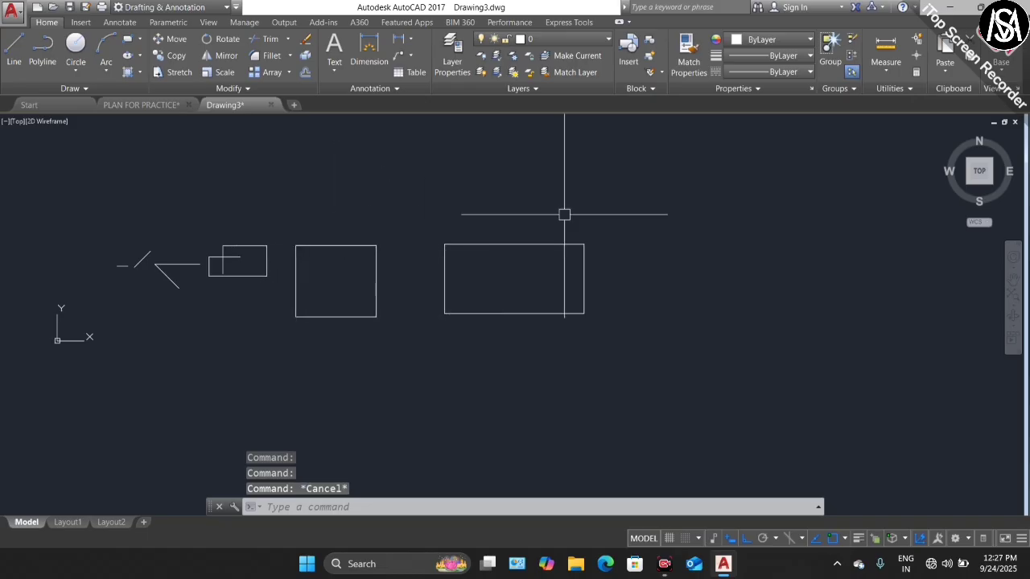
left_click(527, 251)
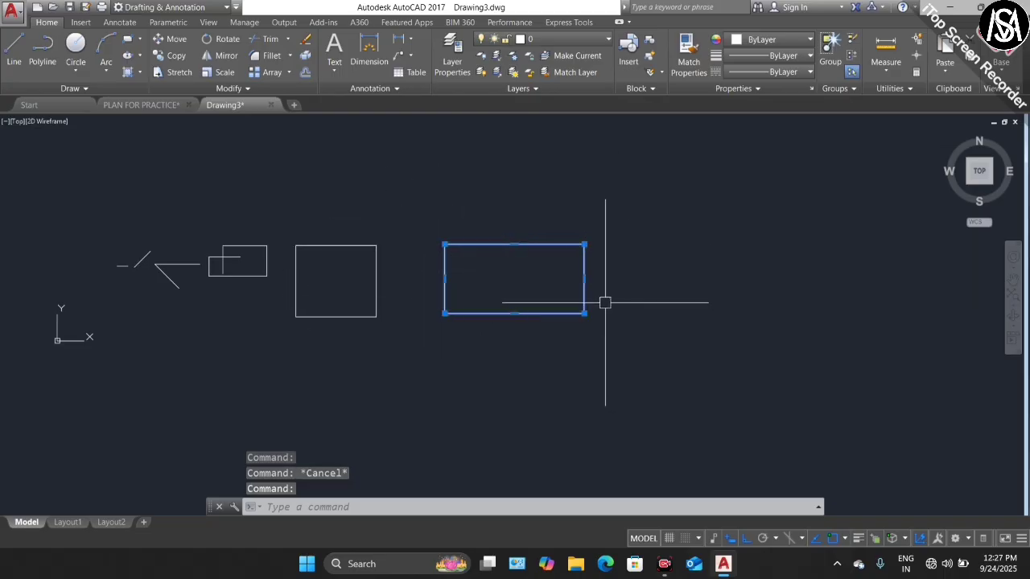
scroll(231, 348, "down", 4)
scroll(426, 361, "up", 2)
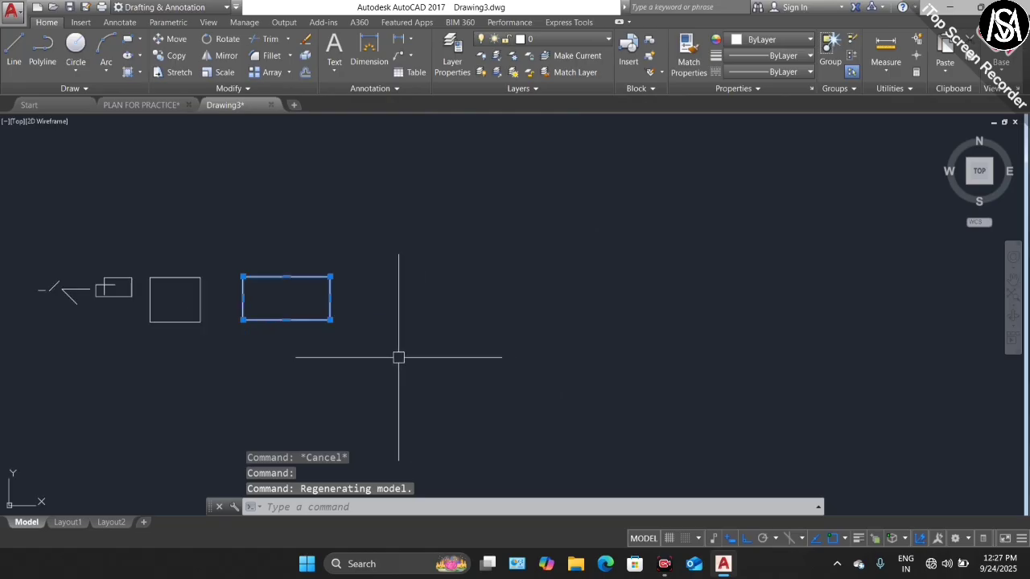
key("Escape")
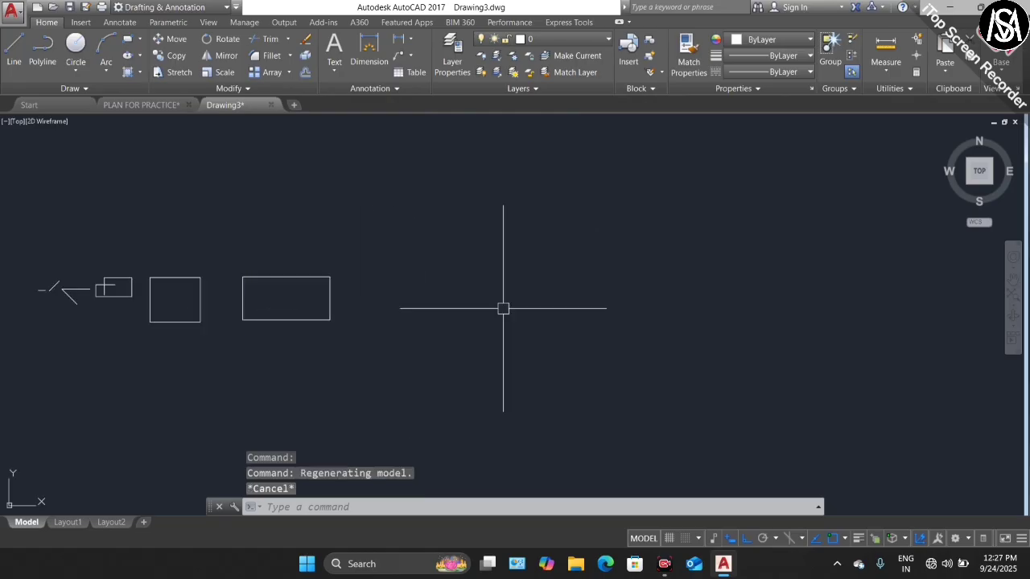
Start a polyline to the right of the polyline rectangle with a horizontal 15' segment
type("PL")
key("Return")
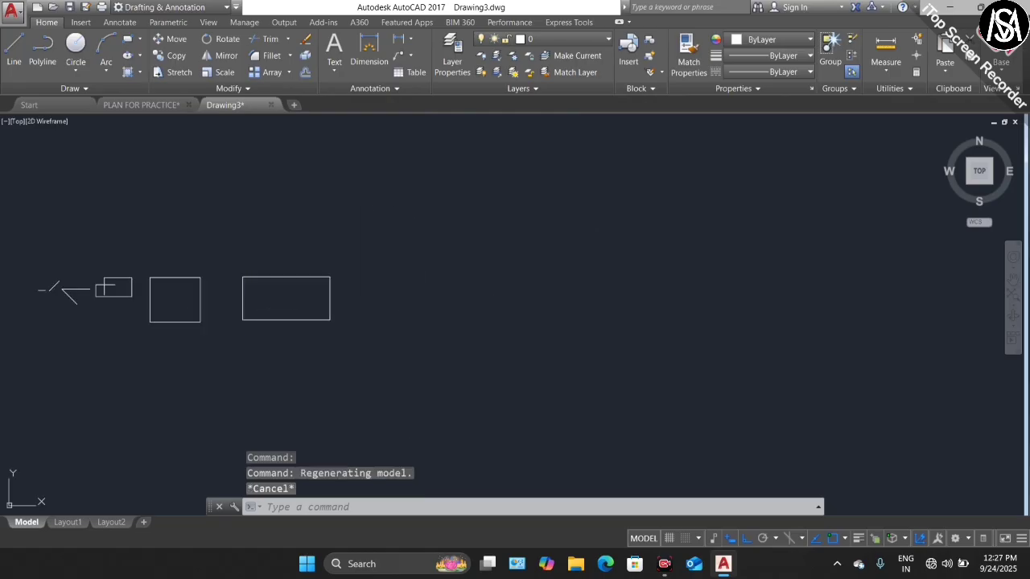
left_click(459, 321)
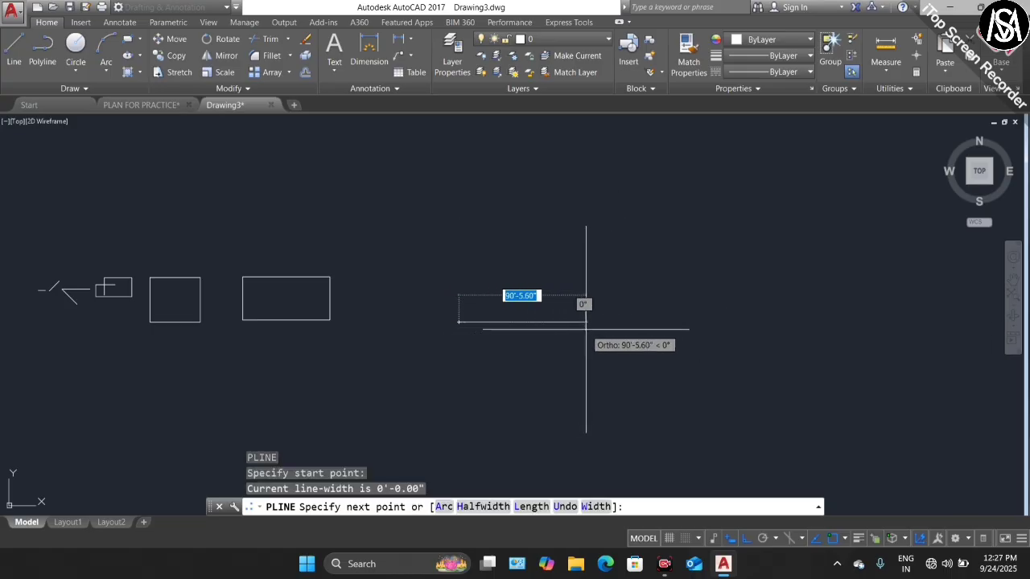
type("15")
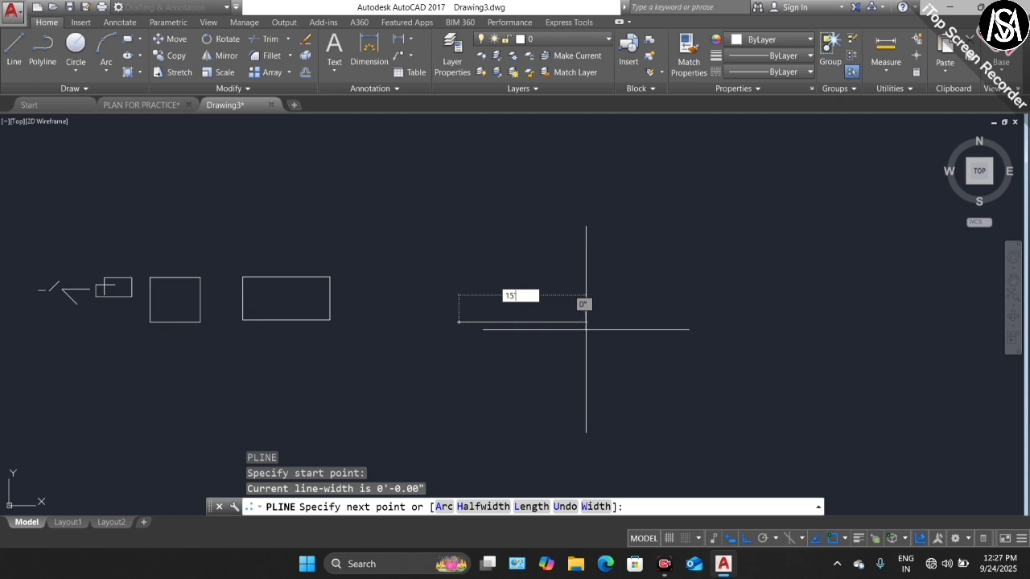
key("Return")
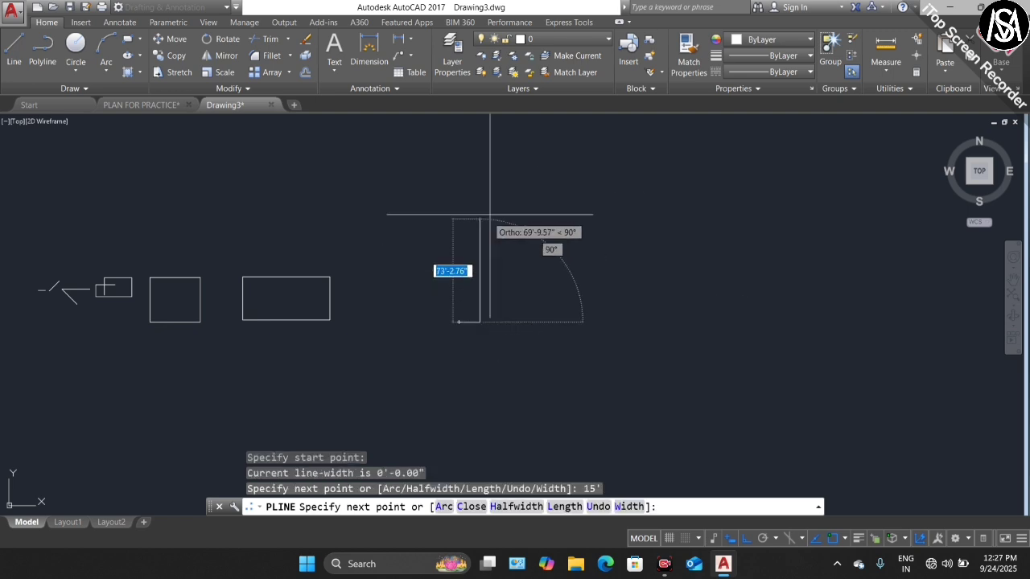
Switch the polyline to Arc mode and add a semicircular segment downward from the 15' line's end, with its endpoint 10' below
scroll(483, 338, "up", 4)
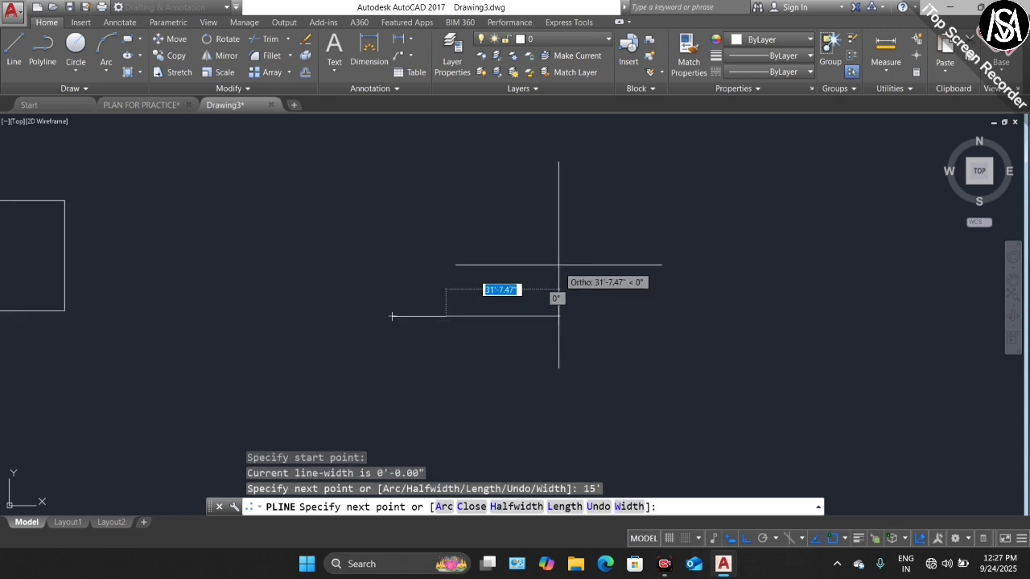
right_click(556, 253)
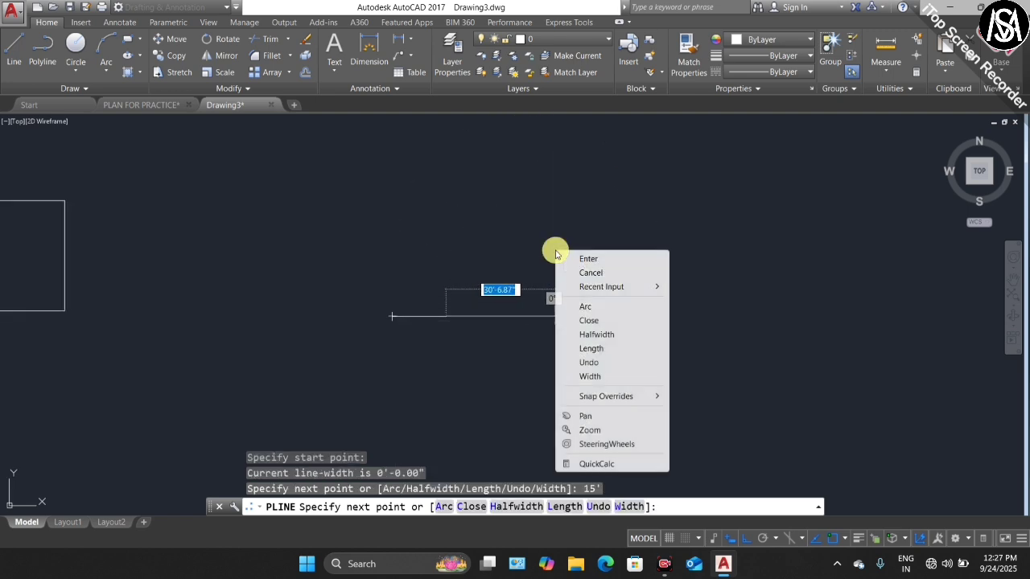
left_click(604, 313)
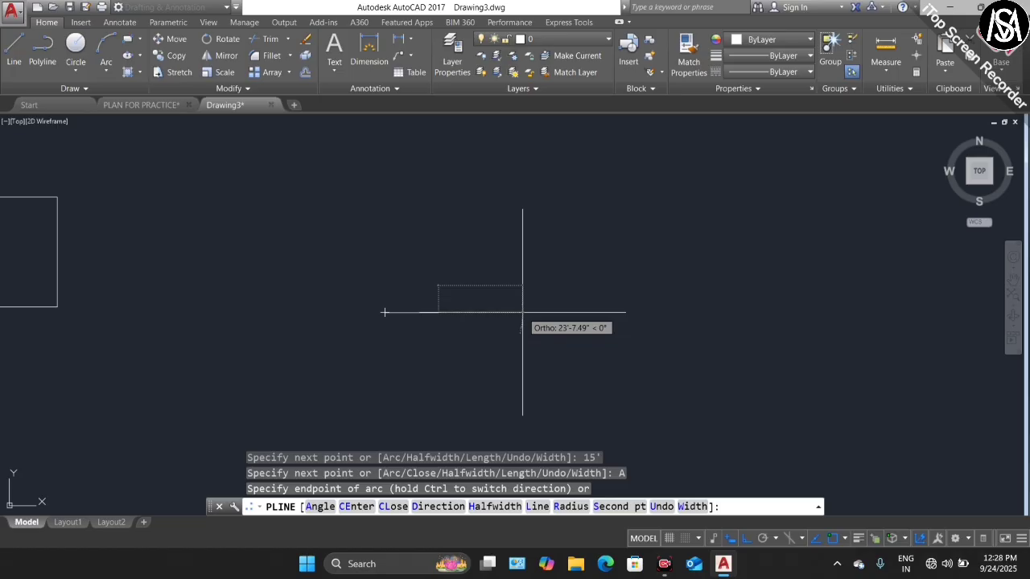
type("1")
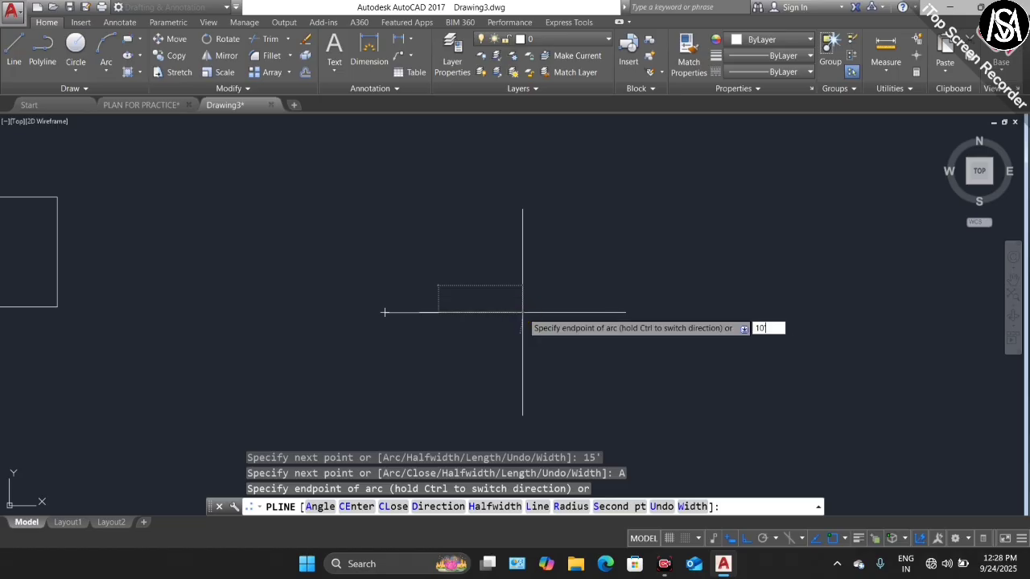
type("0'")
key("Return")
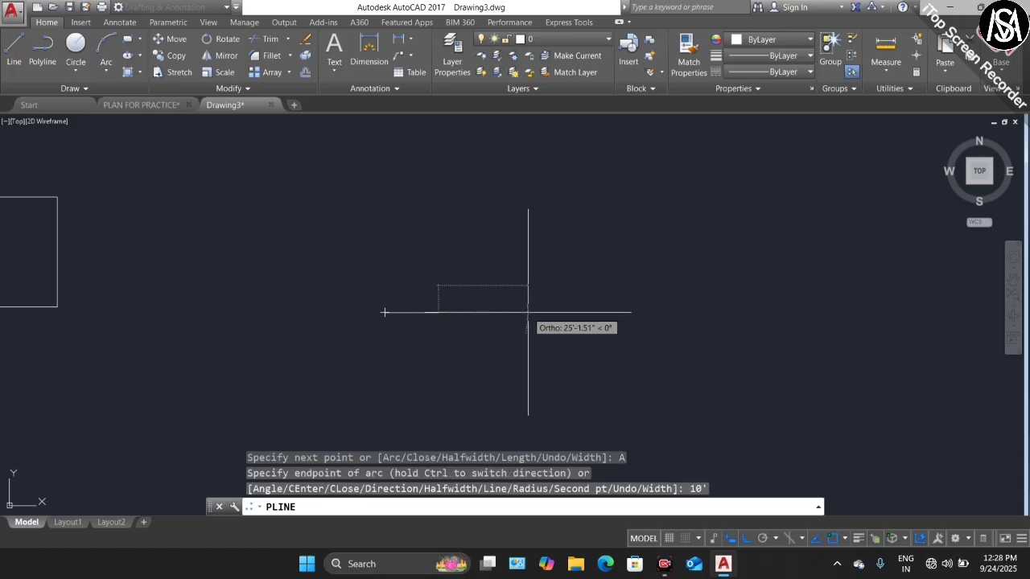
scroll(447, 314, "up", 3)
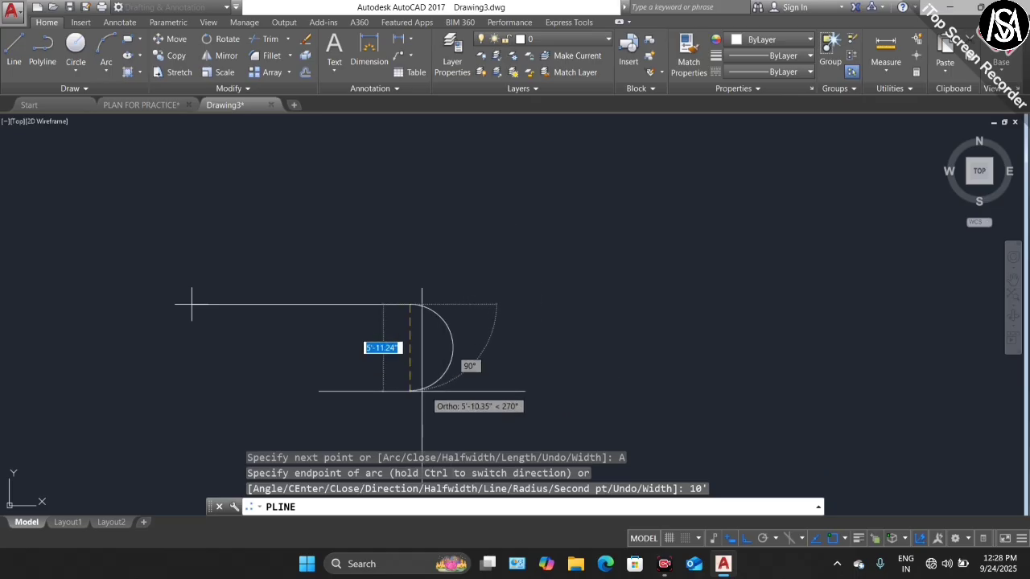
scroll(406, 351, "down", 1)
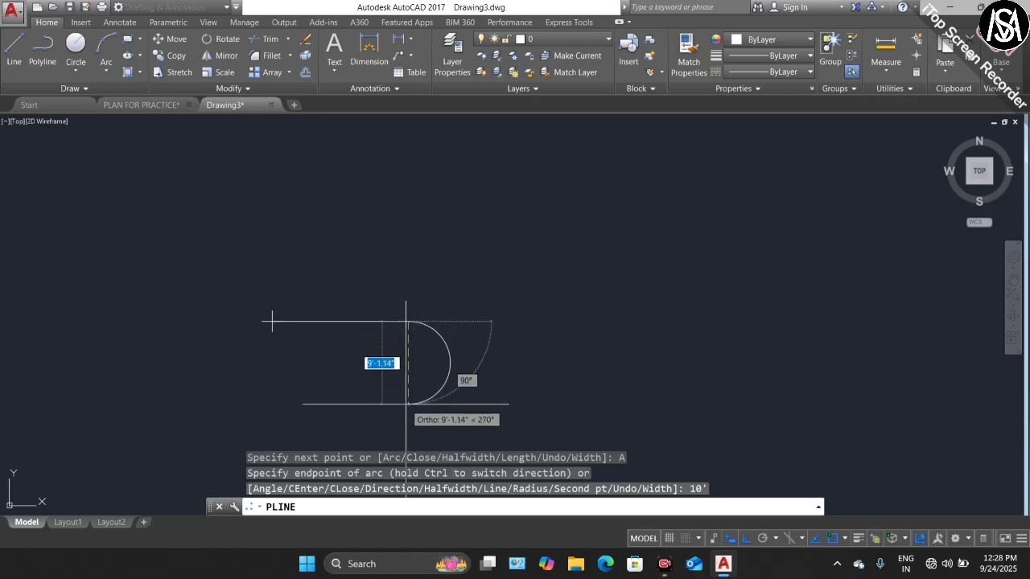
scroll(414, 346, "down", 3)
scroll(415, 292, "up", 3)
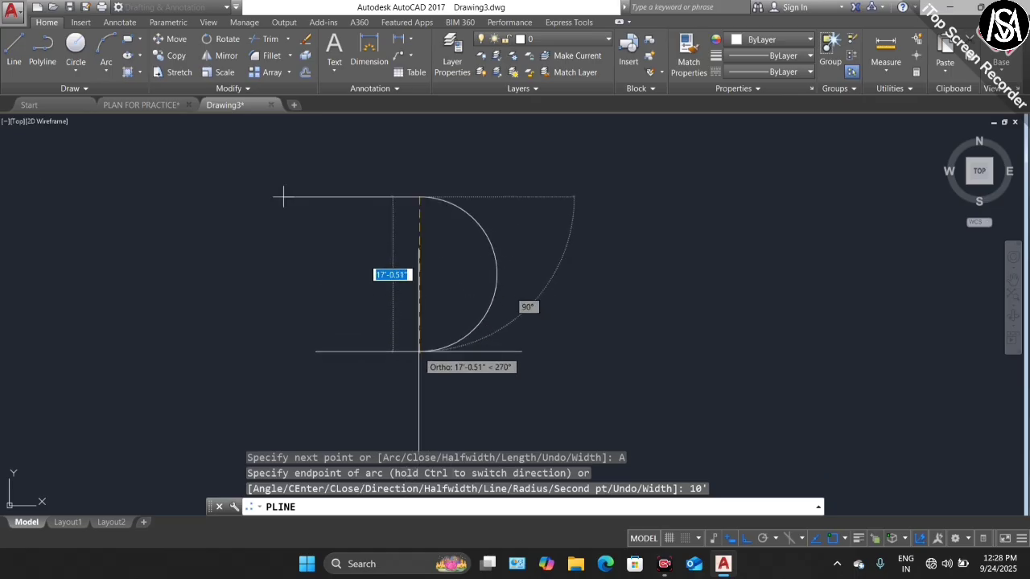
type("10")
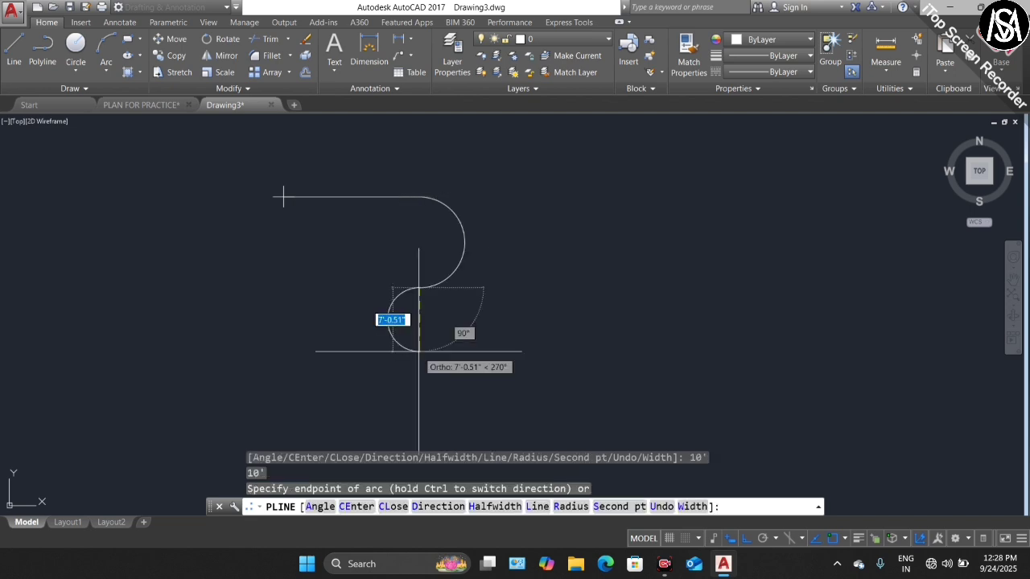
Continue the polyline downward with two more semicircular arcs of similar size, bulging to alternate sides
left_click(421, 370)
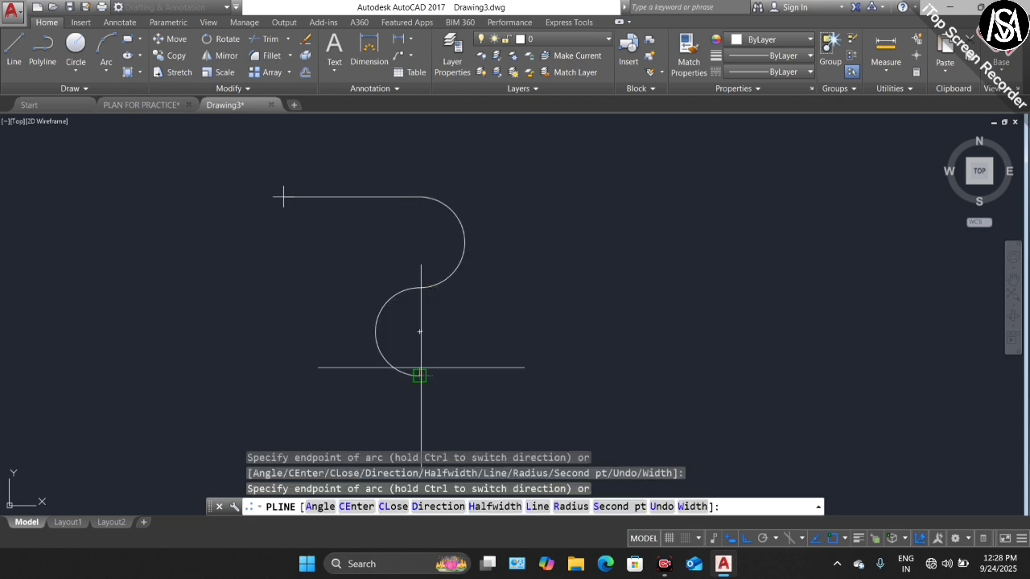
scroll(421, 370, "down", 3)
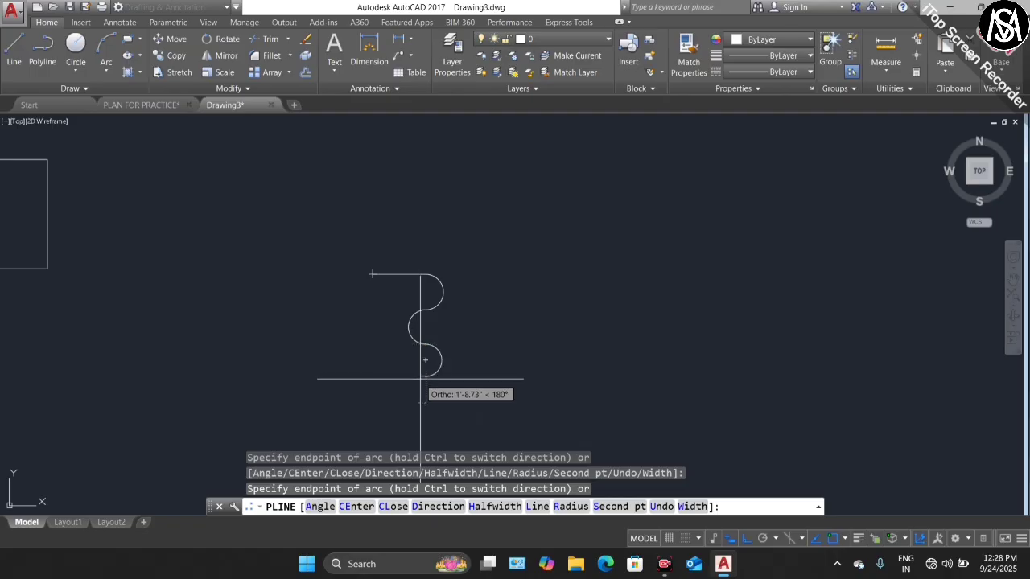
key("Escape")
Switch the polyline back to Line mode, add a short straight vertical segment downward from the last arc, and end the polyline
scroll(418, 340, "up", 3)
scroll(420, 317, "down", 1)
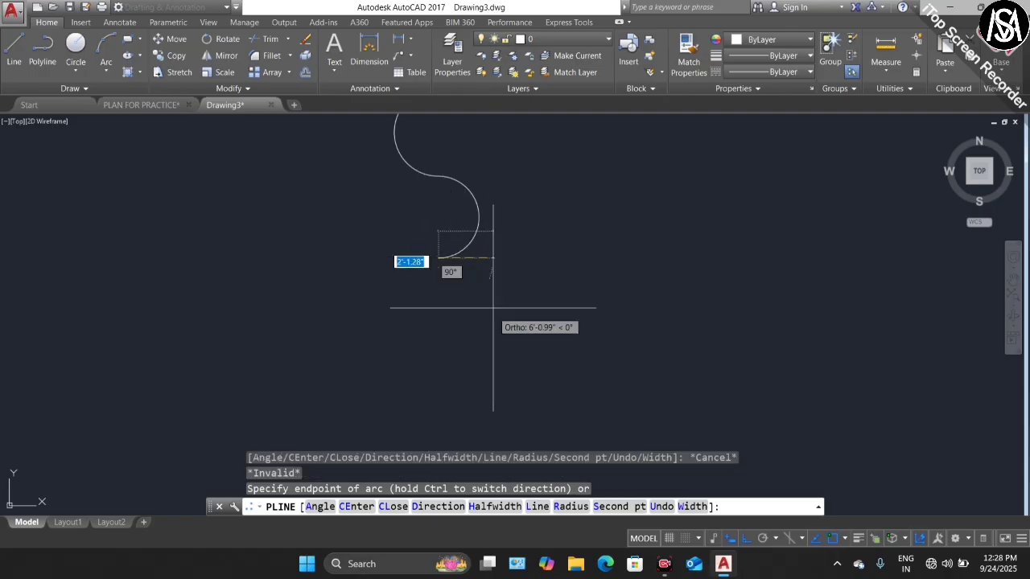
right_click(485, 311)
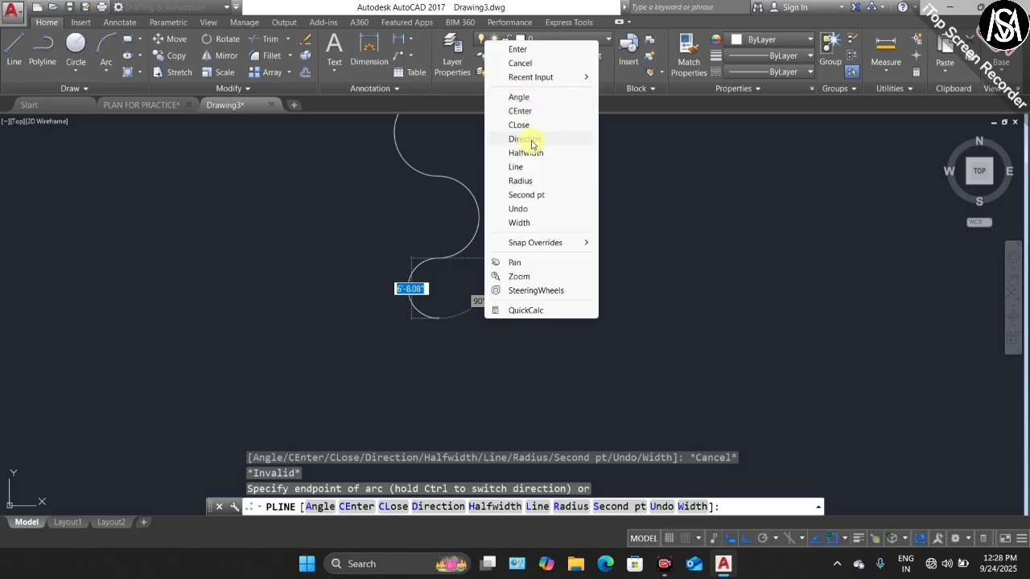
left_click(539, 165)
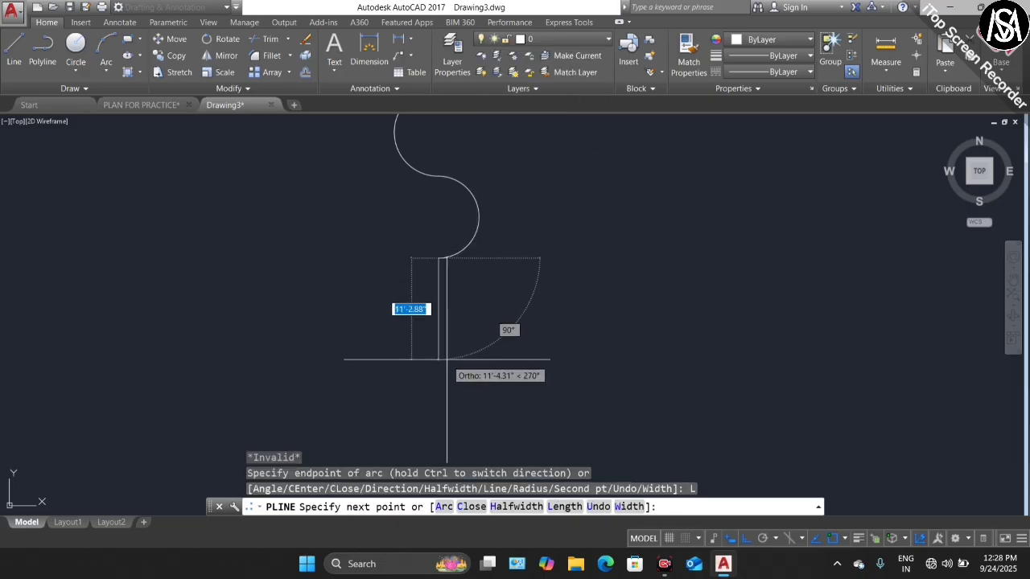
key("Escape")
scroll(459, 384, "down", 3)
scroll(460, 363, "up", 3)
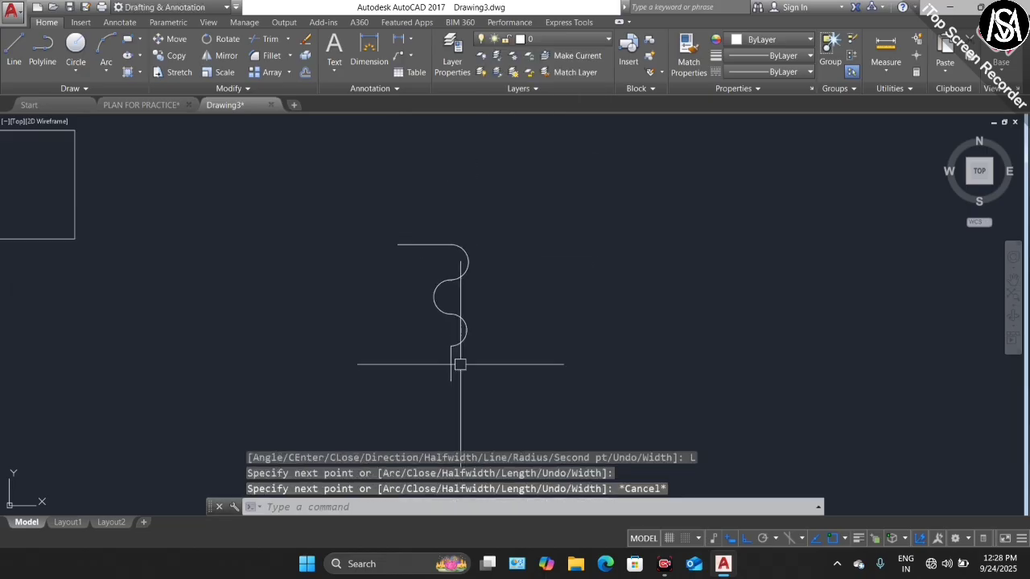
Select the whole line-and-arc polyline to inspect it as a single object, and clear the selection
left_click(468, 206)
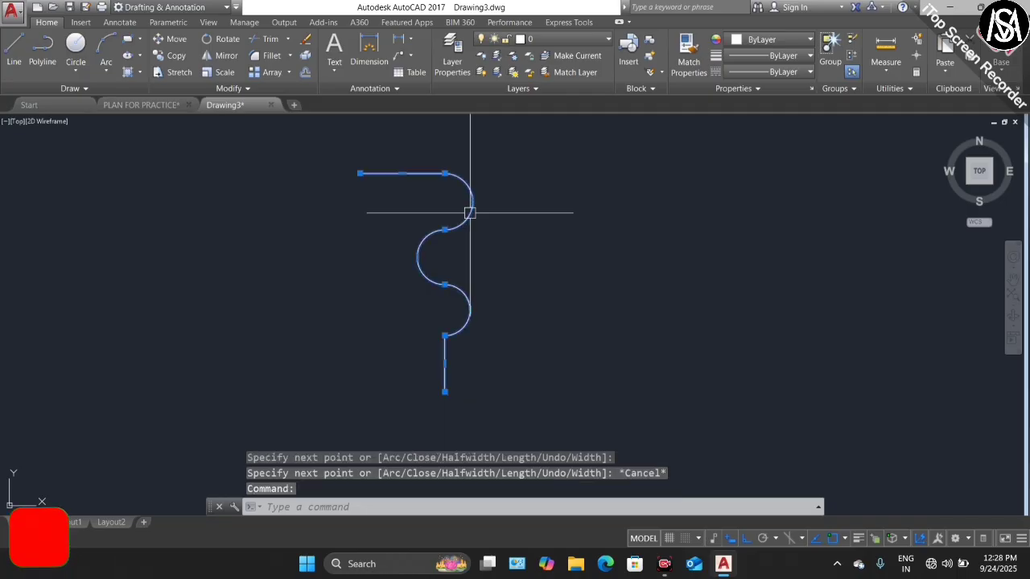
scroll(314, 304, "down", 2)
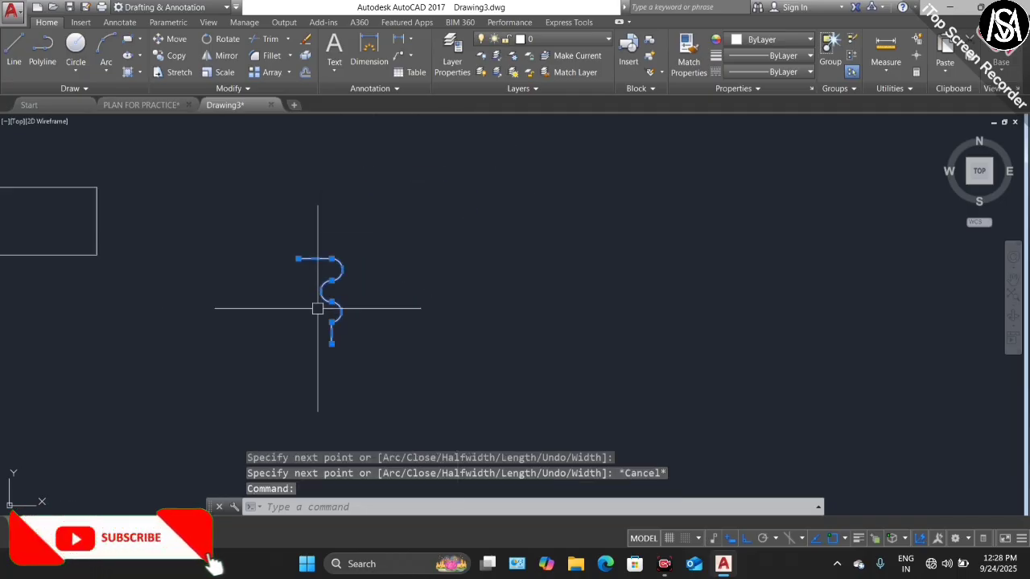
scroll(202, 315, "up", 2)
scroll(268, 303, "down", 2)
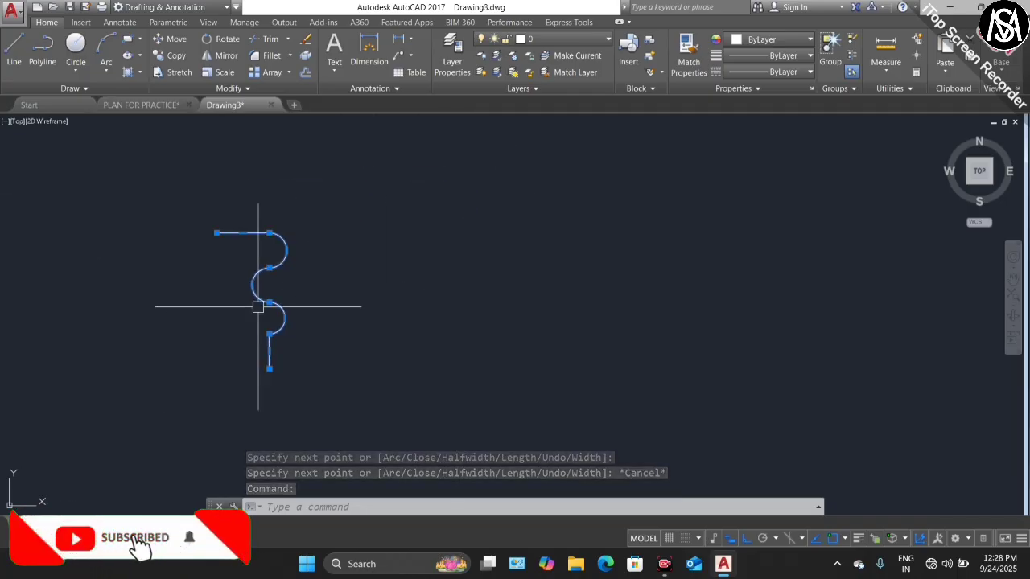
key("Escape")
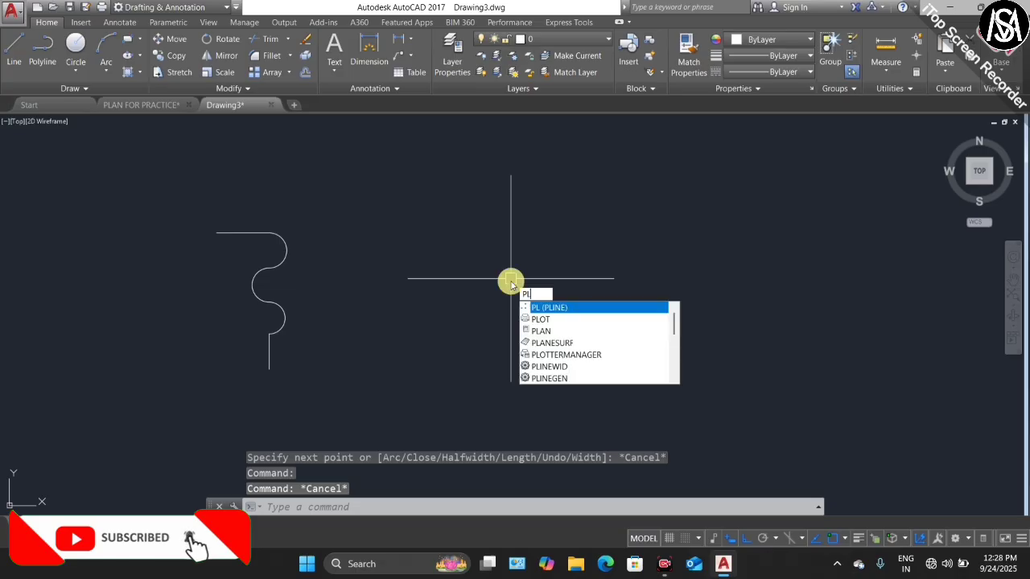
Start a new polyline to the right of the wavy polyline with a long vertical segment drawn upward
type("PL")
key("Return")
left_click(478, 354)
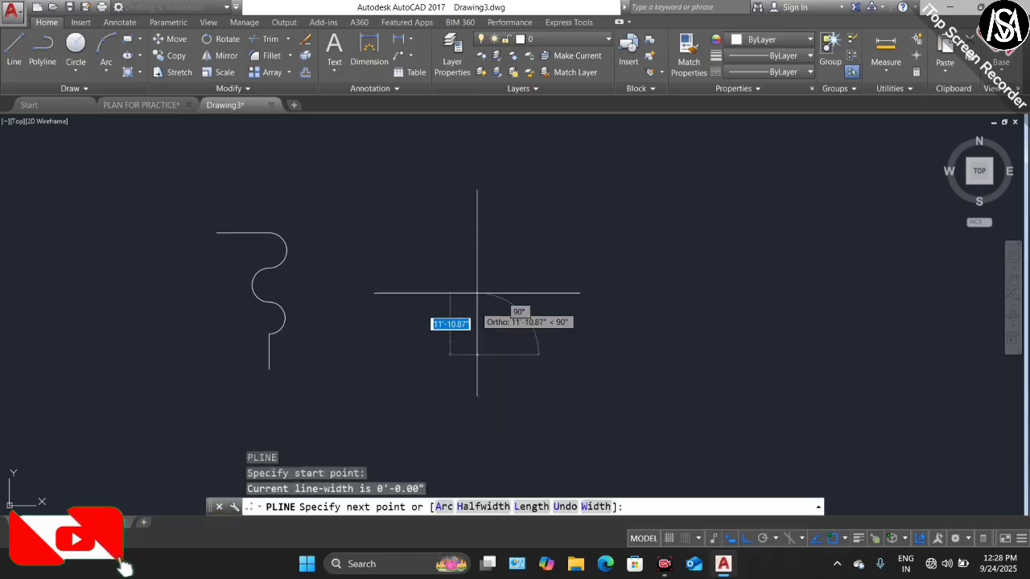
left_click(489, 208)
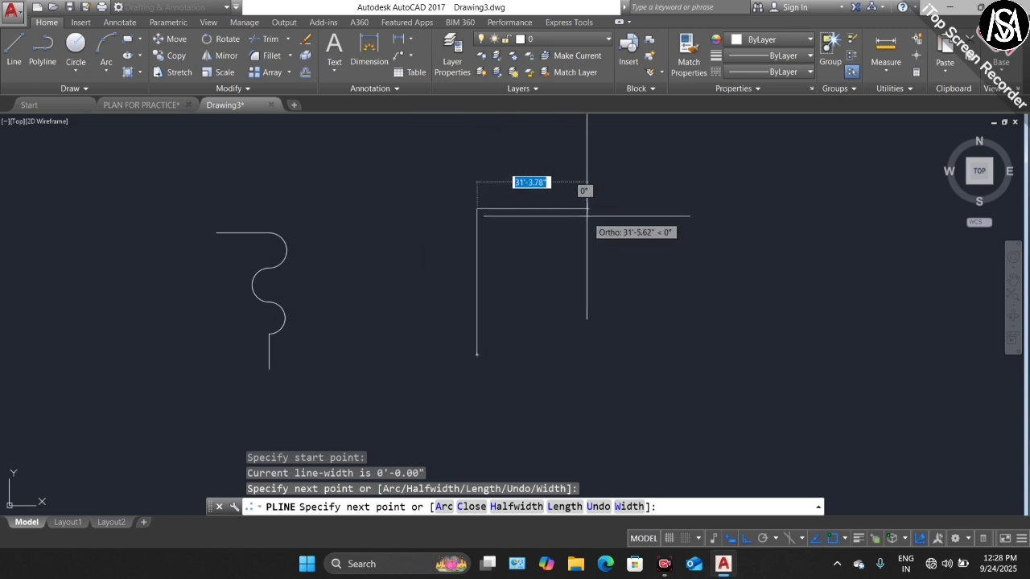
Switch the polyline to Arc mode, add a semicircular arc with its endpoint 20' to the right, and end the polyline
right_click(558, 180)
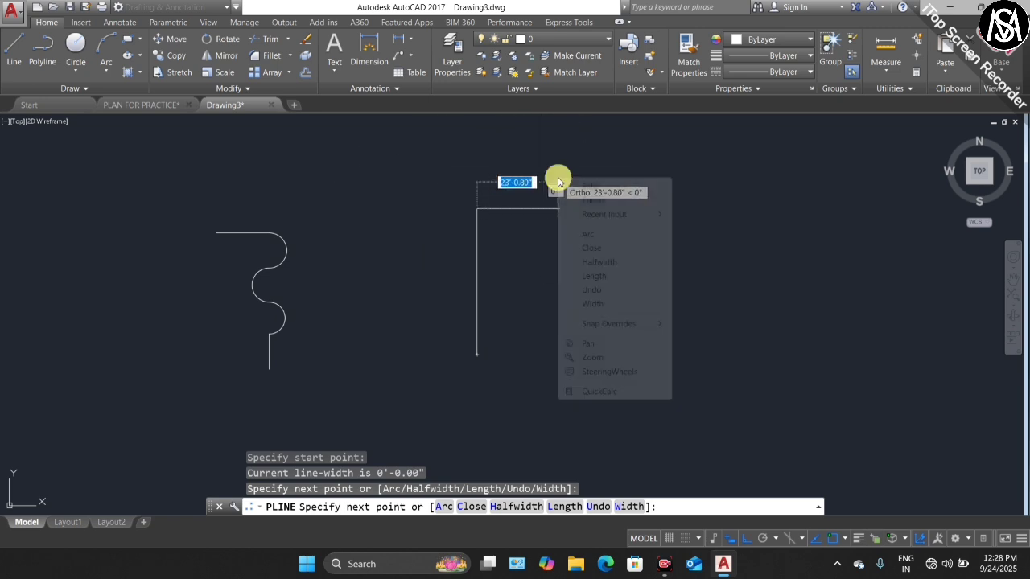
left_click(602, 236)
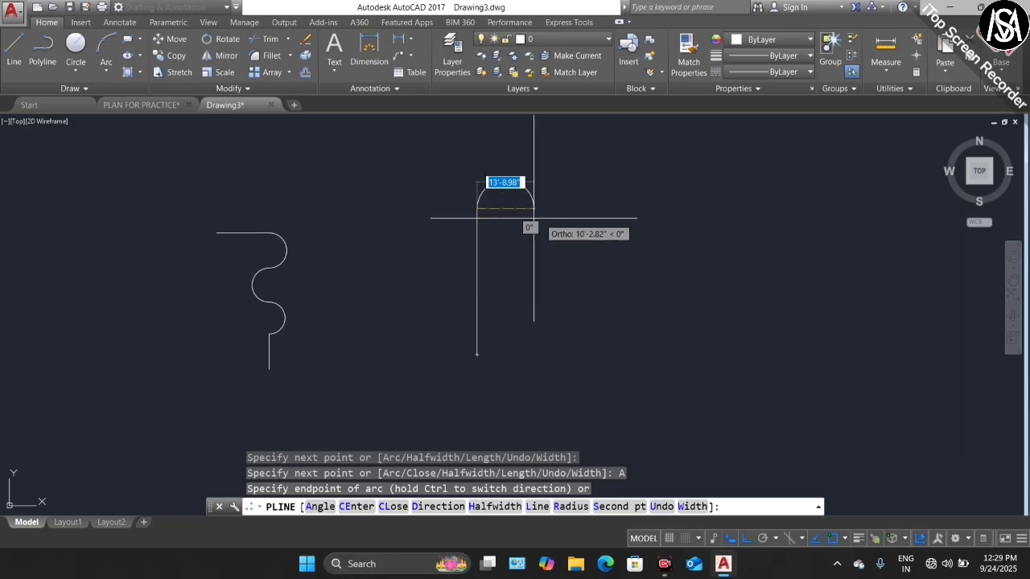
type("2")
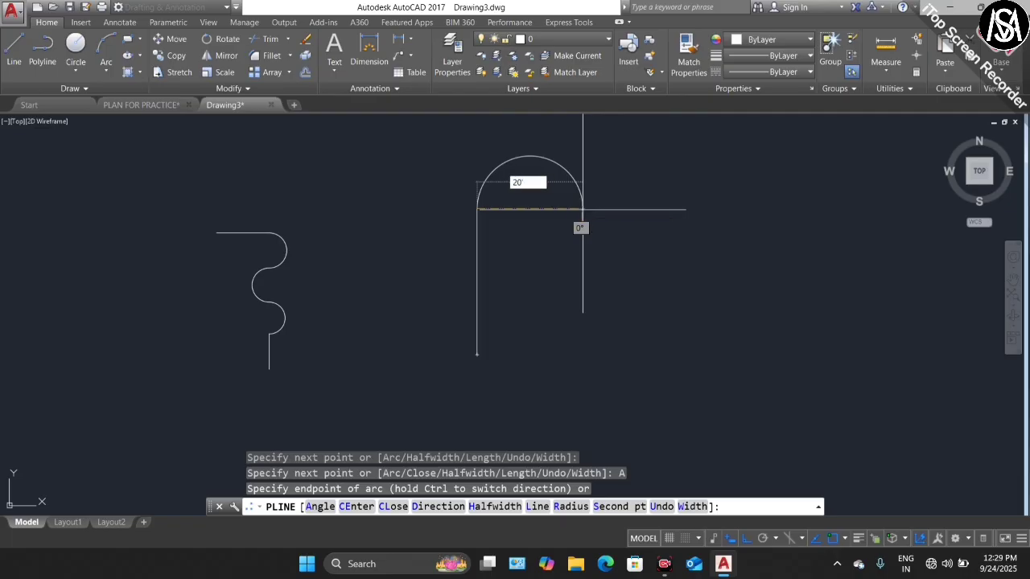
type("0'")
key("Return")
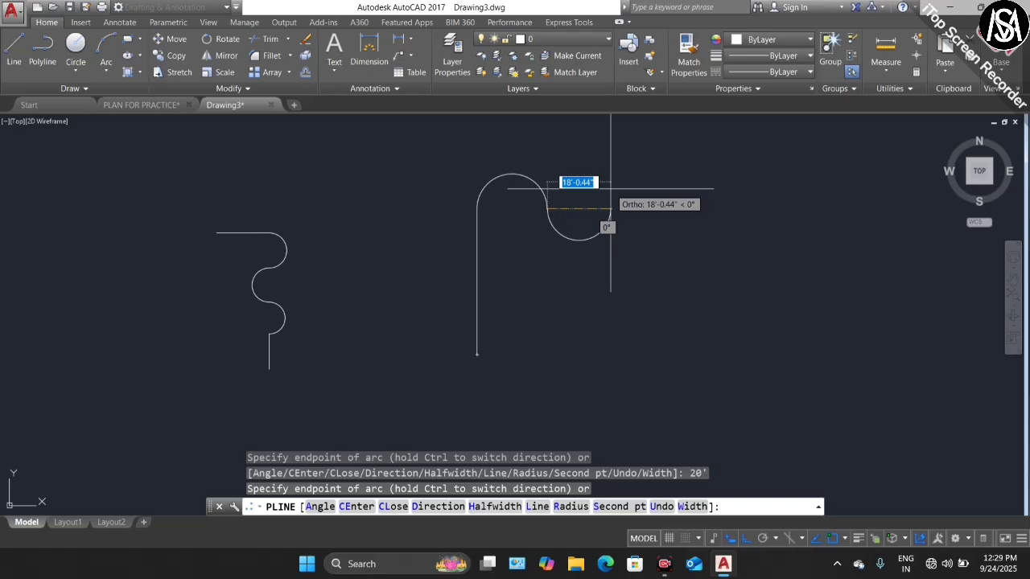
key("Escape")
Select the hook-shaped polyline and the upper and right lines of the line-built rectangle for comparison, and clear the selection
scroll(563, 196, "up", 3)
scroll(462, 174, "down", 1)
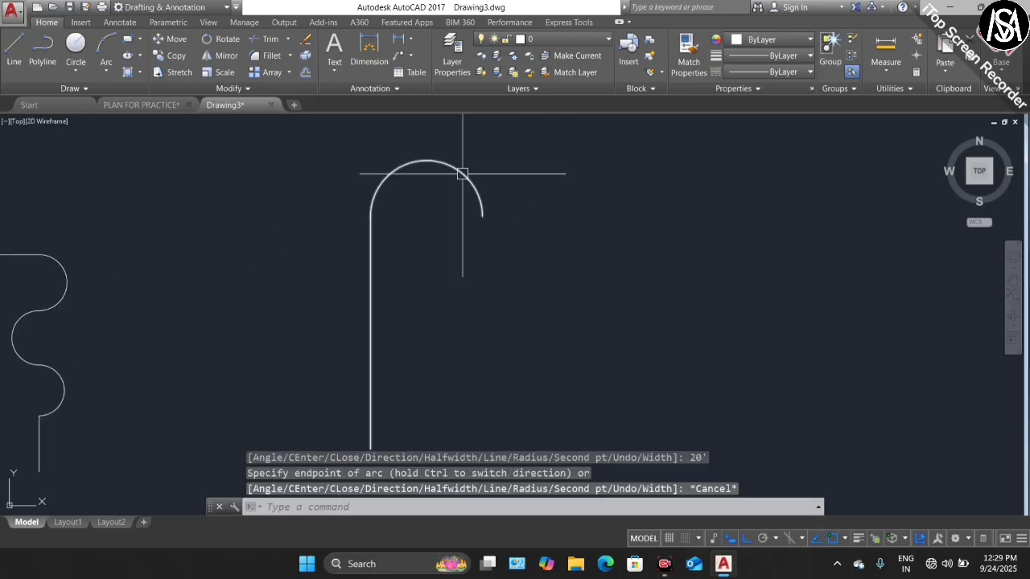
left_click(370, 258)
scroll(345, 265, "down", 4)
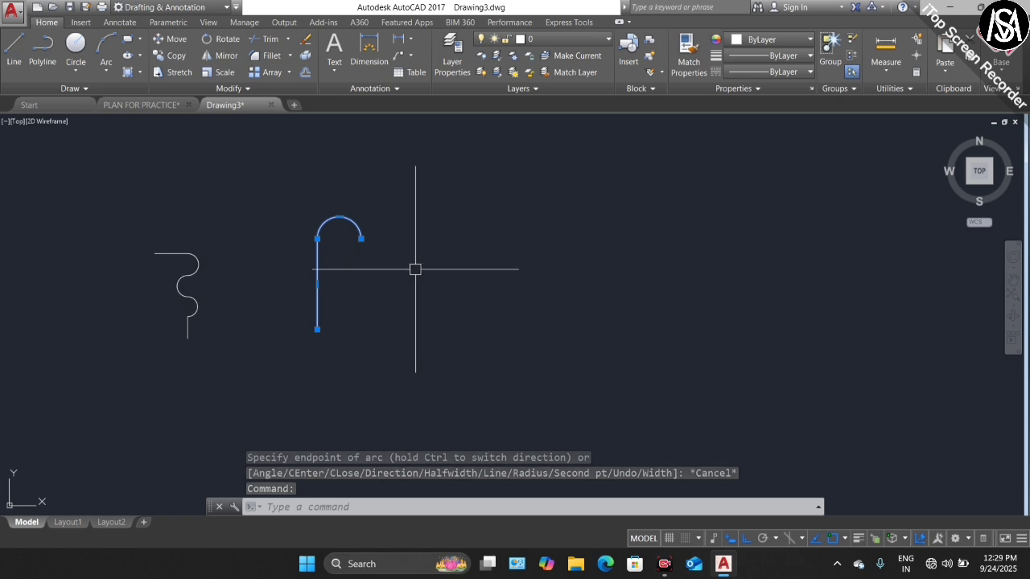
scroll(467, 255, "down", 3)
scroll(153, 237, "up", 6)
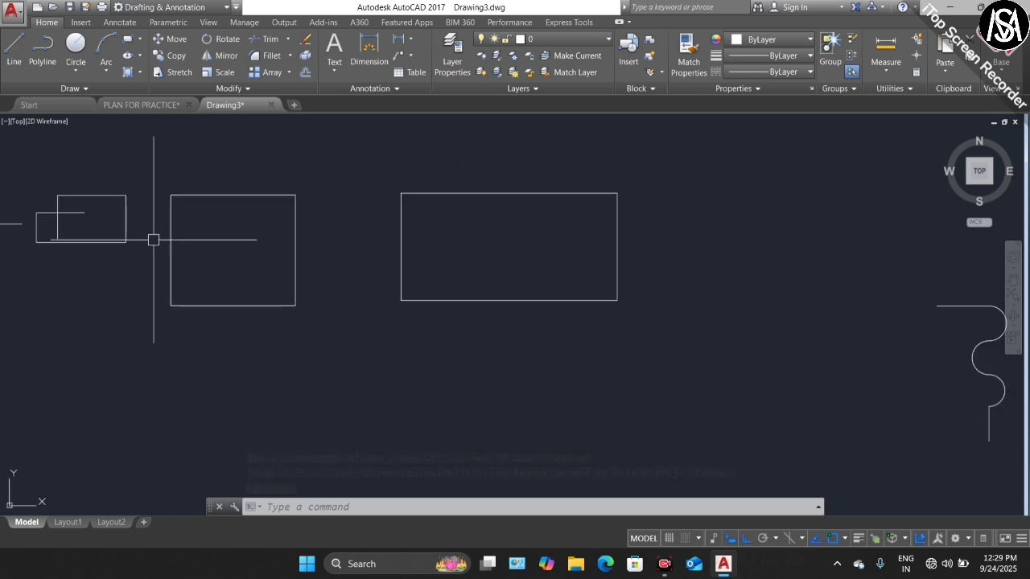
scroll(271, 202, "up", 4)
left_click(308, 196)
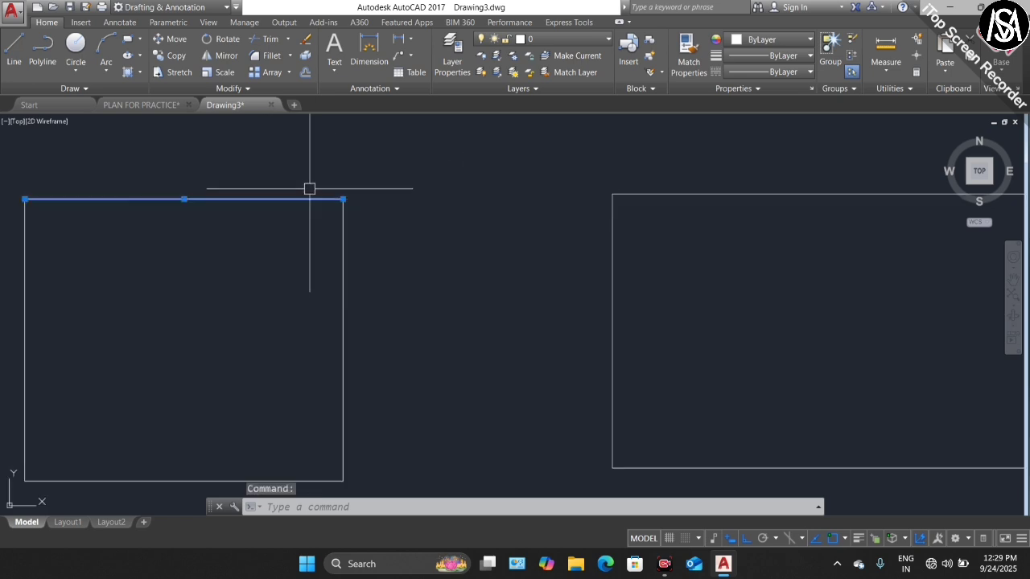
scroll(308, 191, "down", 2)
left_click(332, 235)
scroll(263, 286, "down", 4)
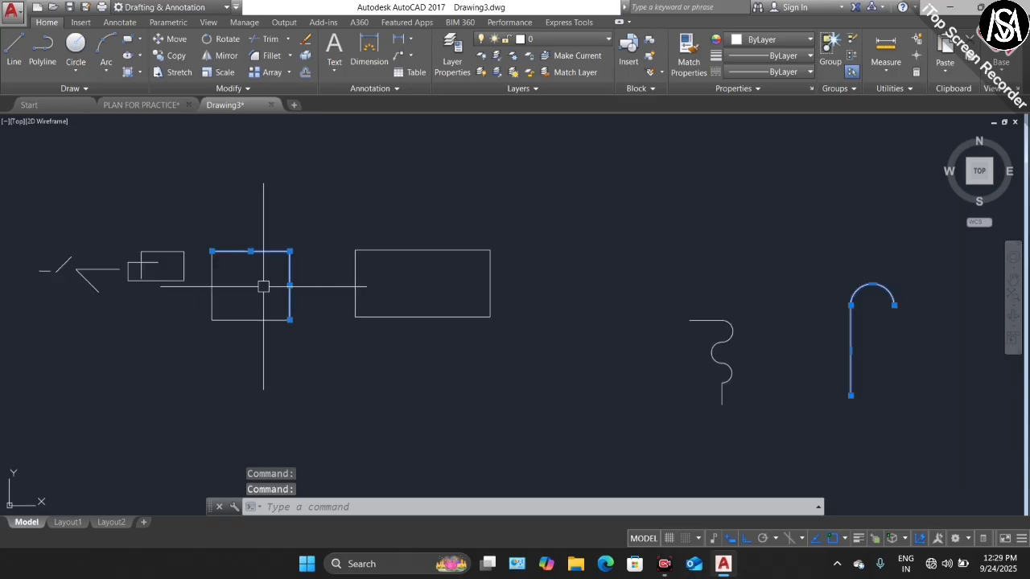
key("Escape")
Select the polyline rectangle and the wavy polyline, clear them, and select the hook-shaped polyline, clearing that selection too
left_click(408, 251)
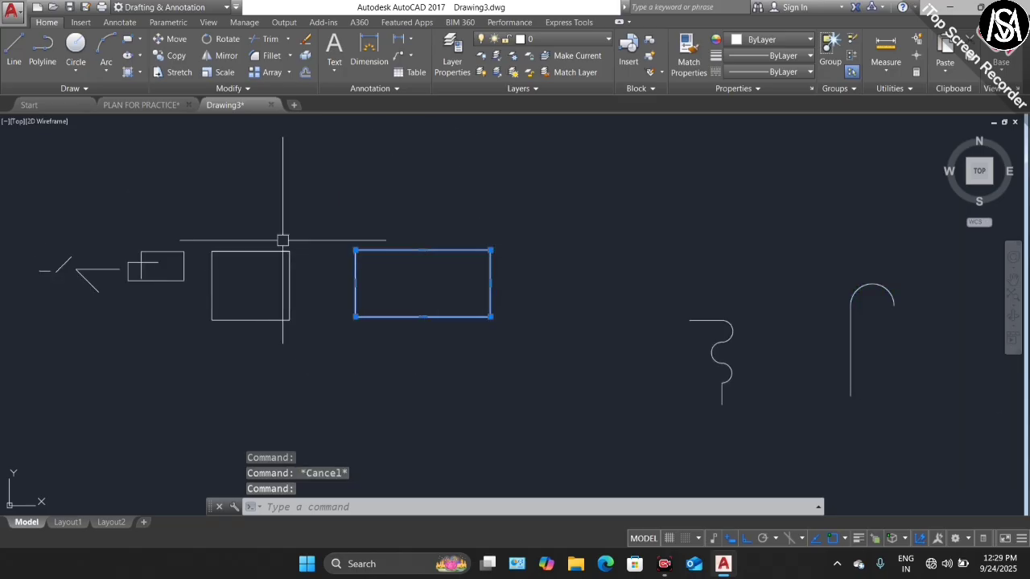
scroll(278, 239, "down", 2)
scroll(536, 301, "up", 2)
left_click(544, 285)
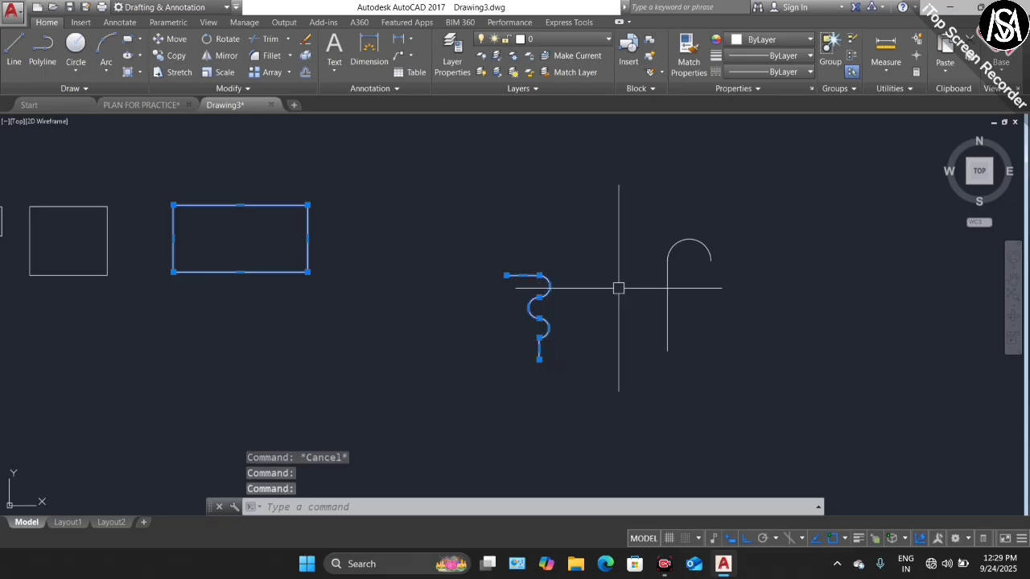
key("Escape")
left_click(684, 242)
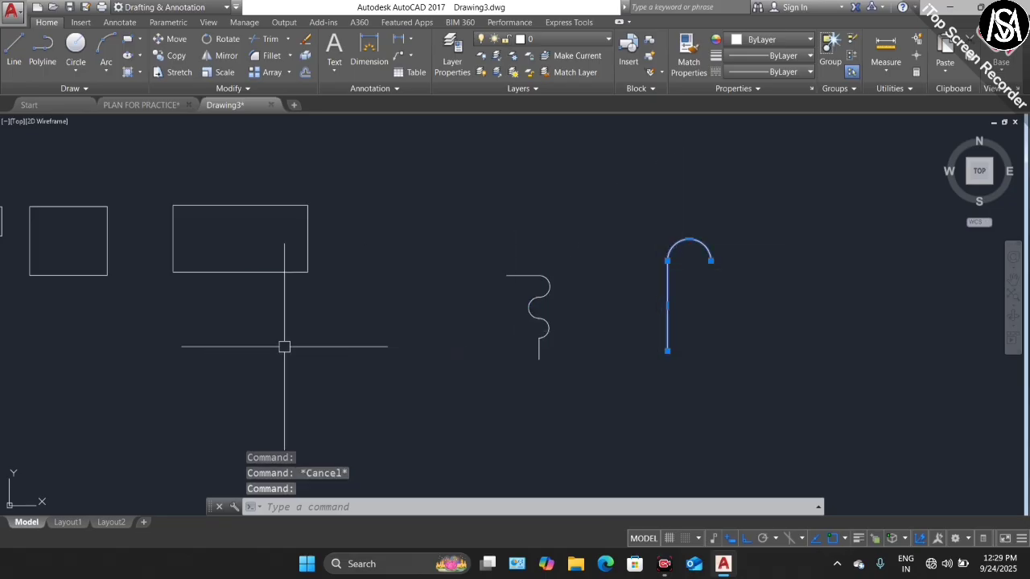
scroll(222, 338, "down", 1)
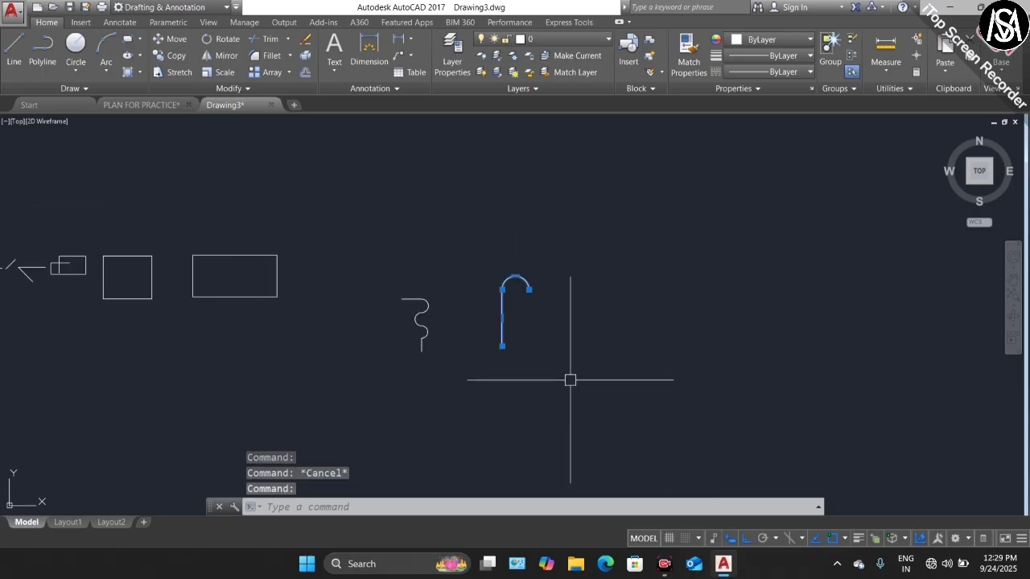
key("Escape")
key("Escape")
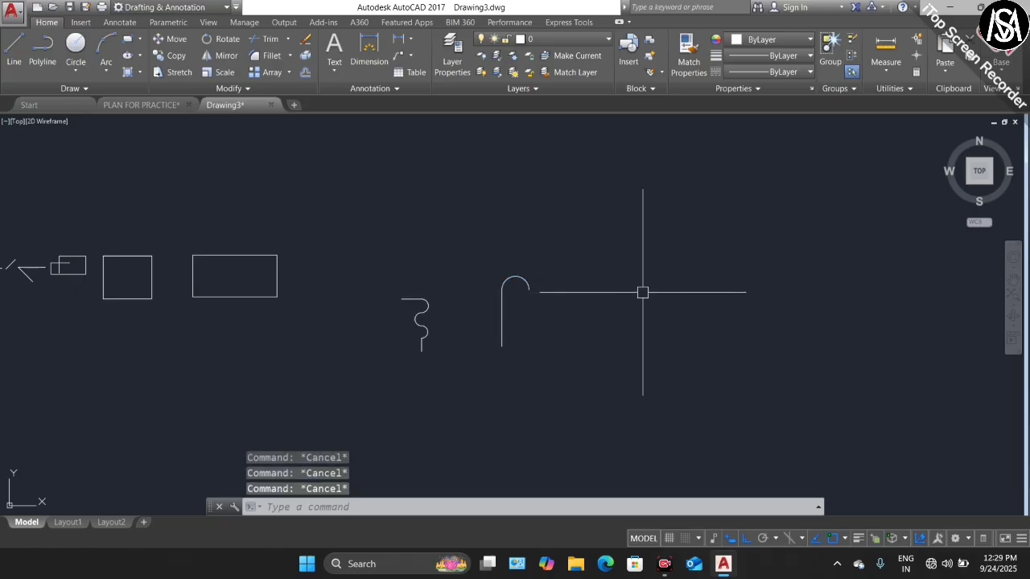
Draw a Center, Radius circle with a 5' radius, centred on the lower endpoint of the hook-shaped polyline
scroll(334, 345, "down", 5)
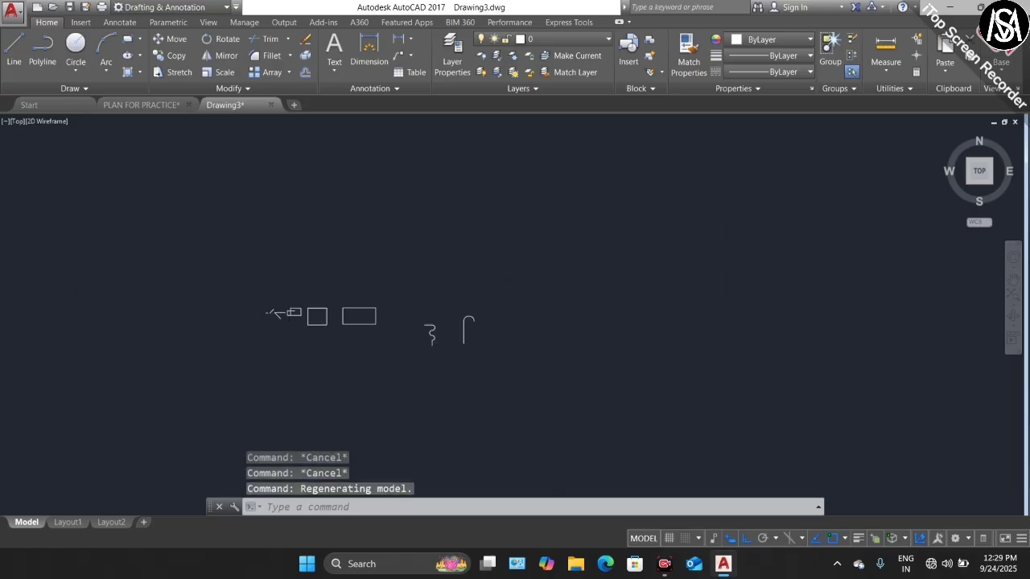
scroll(545, 359, "up", 5)
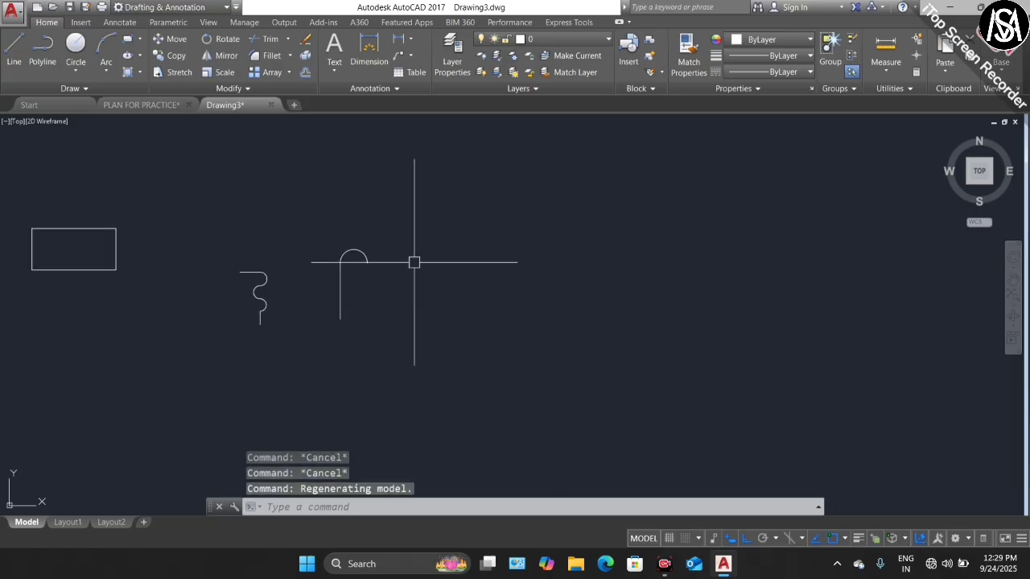
left_click(79, 72)
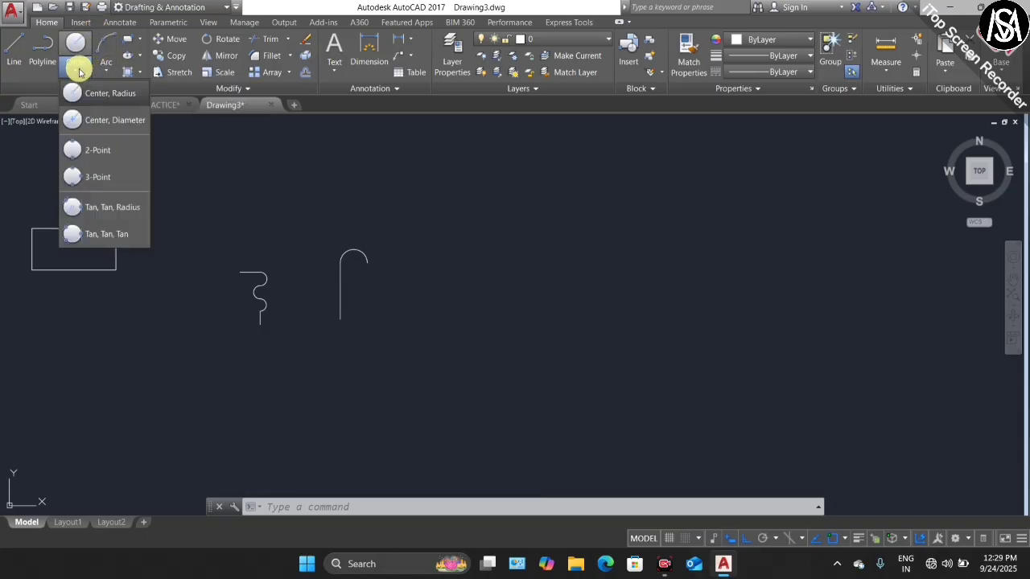
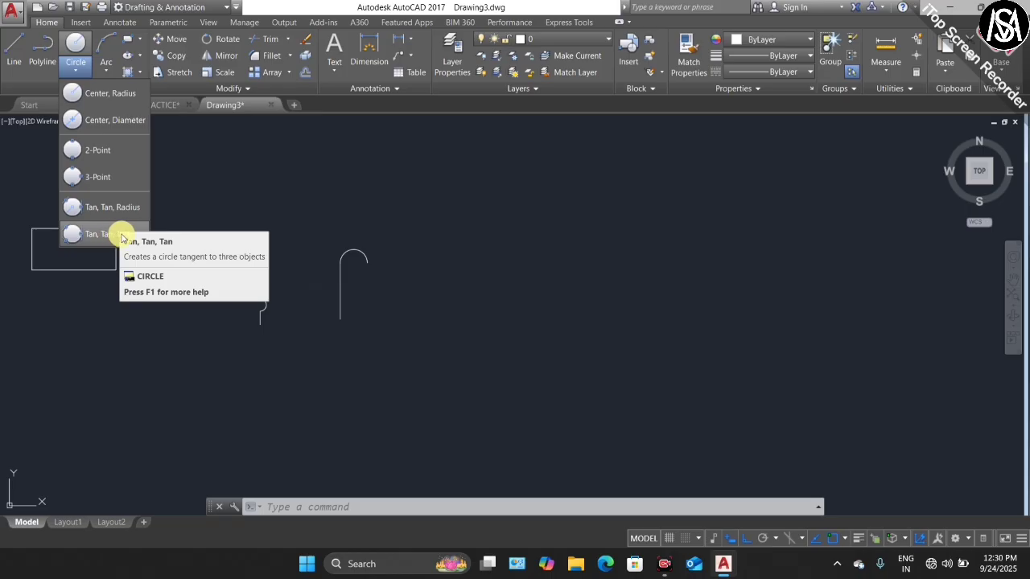
left_click(105, 97)
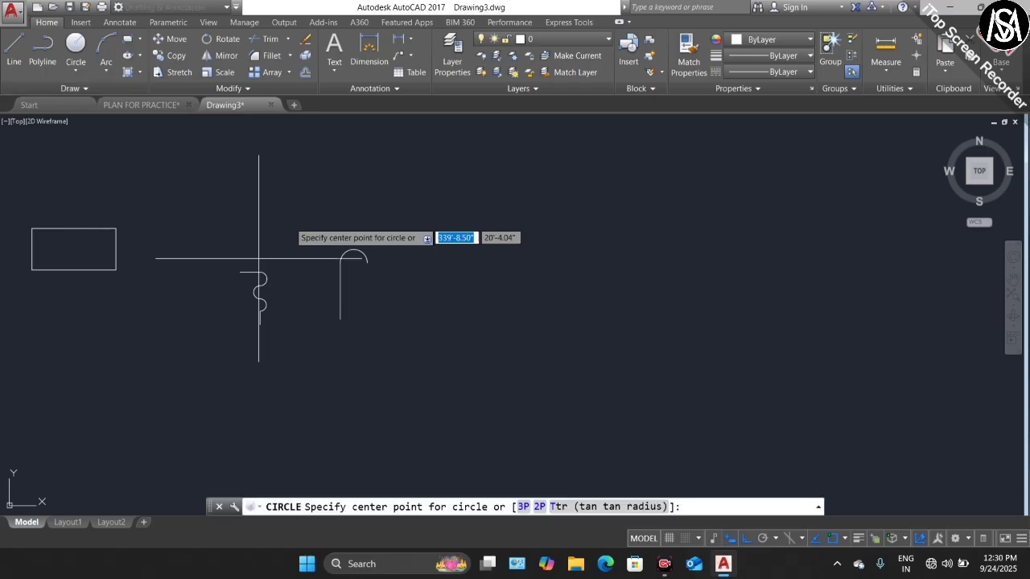
scroll(340, 348, "up", 3)
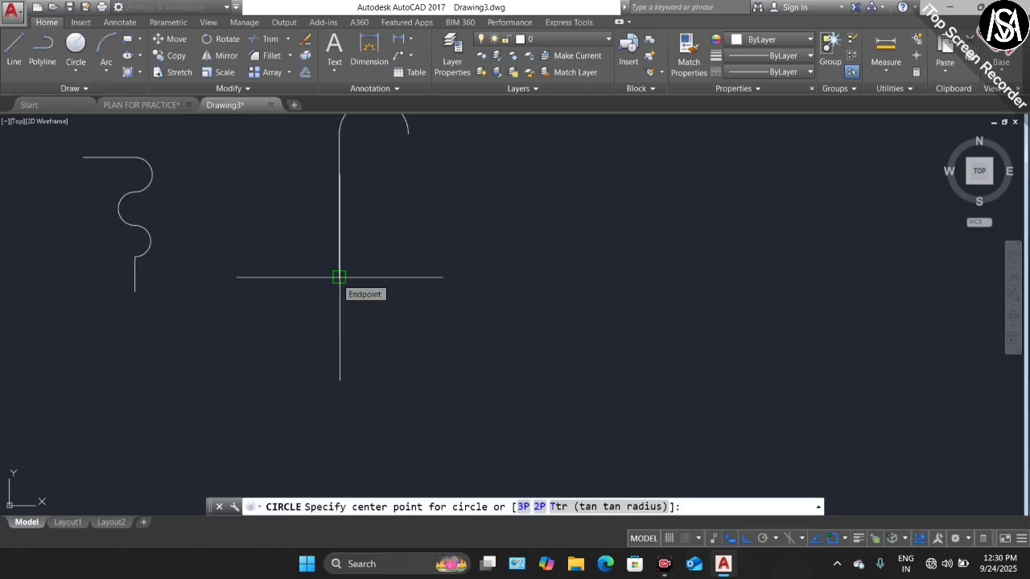
left_click(339, 277)
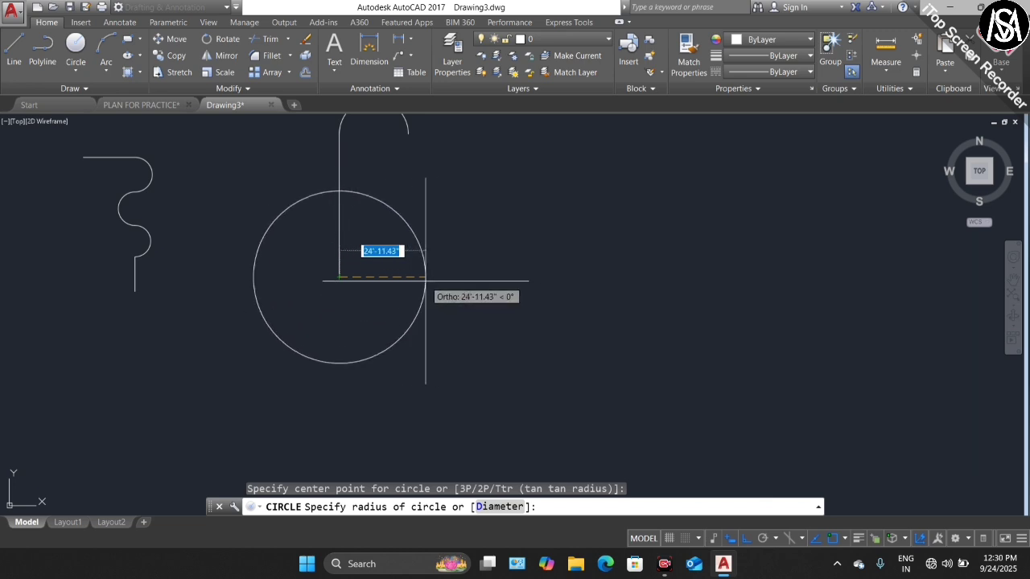
type("5")
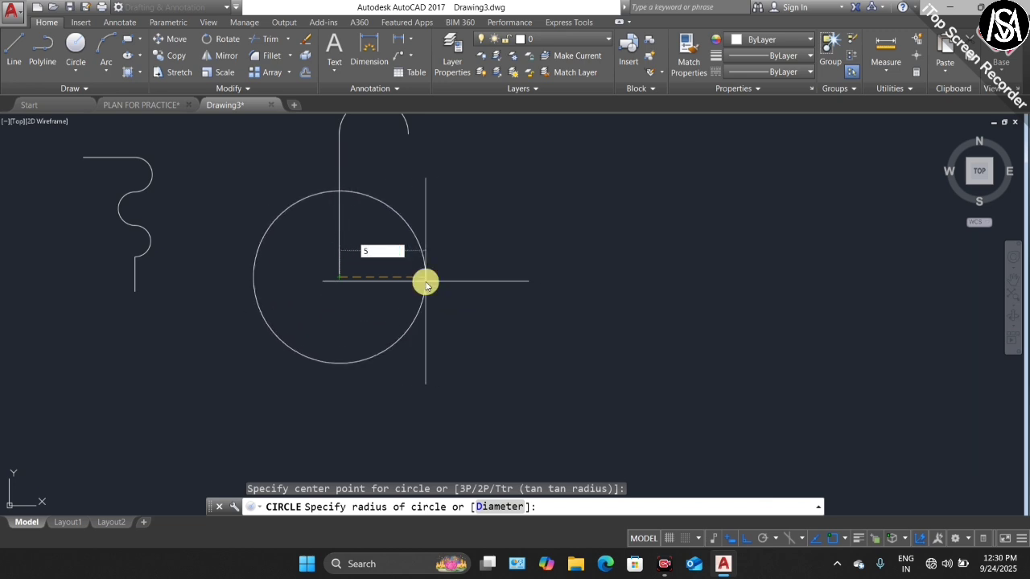
left_click(427, 283)
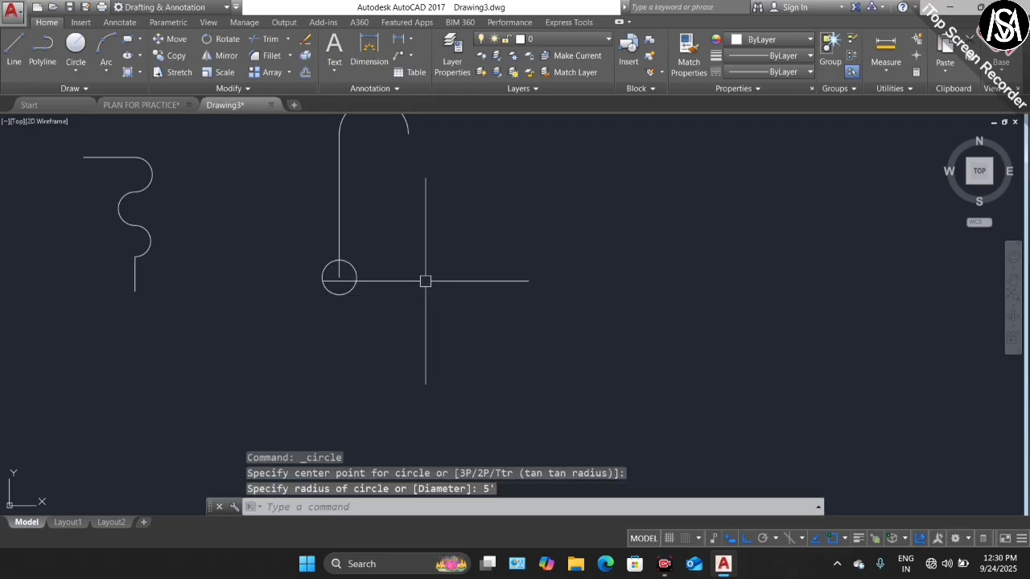
scroll(339, 278, "up", 5)
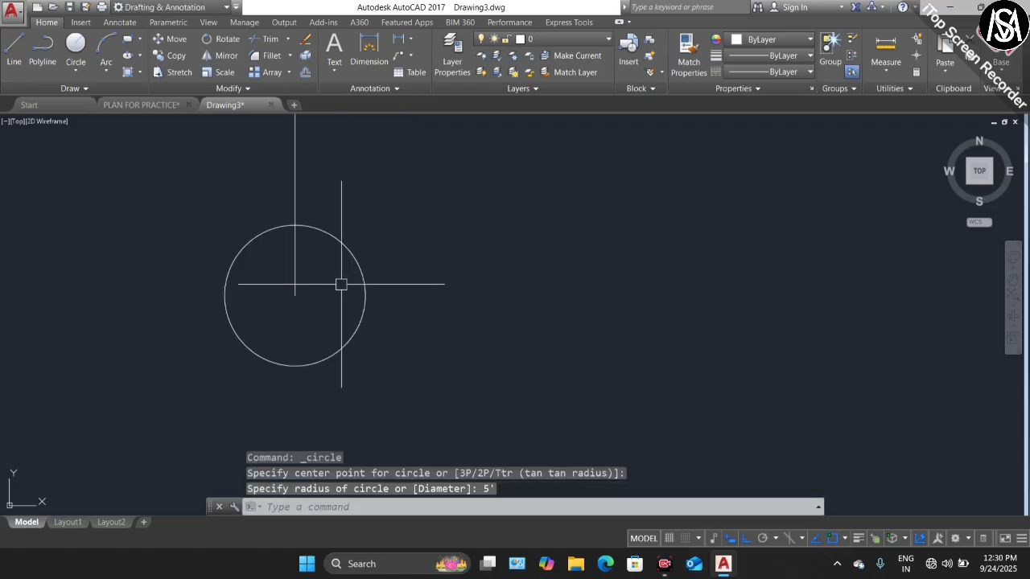
scroll(338, 274, "down", 2)
scroll(341, 271, "up", 4)
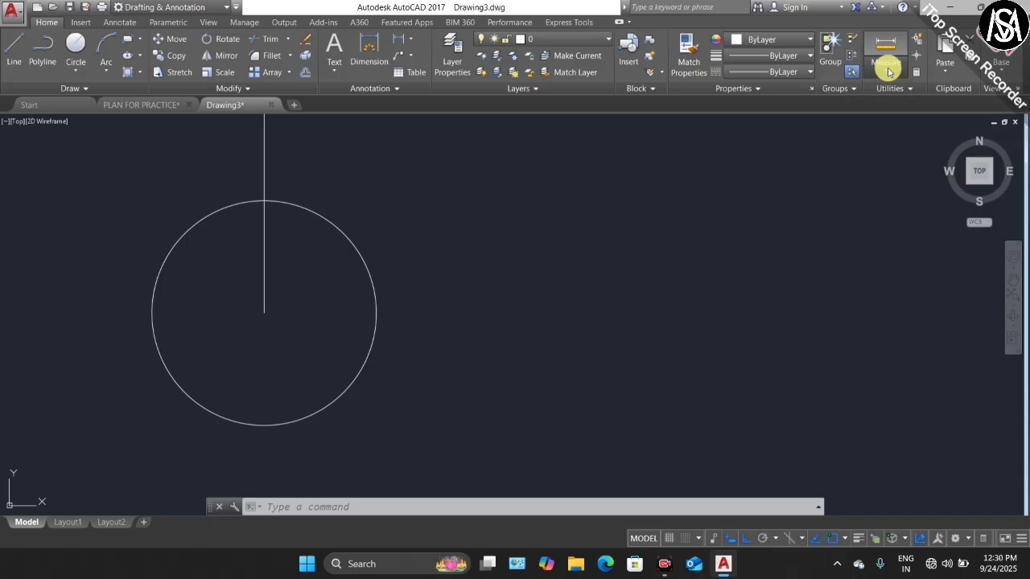
Measure the radius of the circle at the lower endpoint of the hook-shaped polyline, and end the measurement
left_click(889, 70)
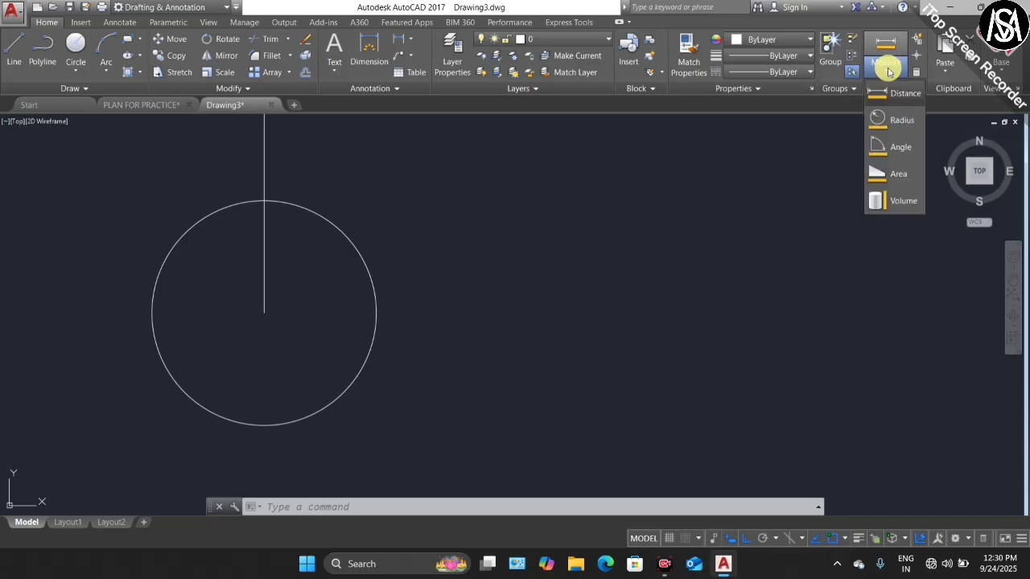
left_click(900, 115)
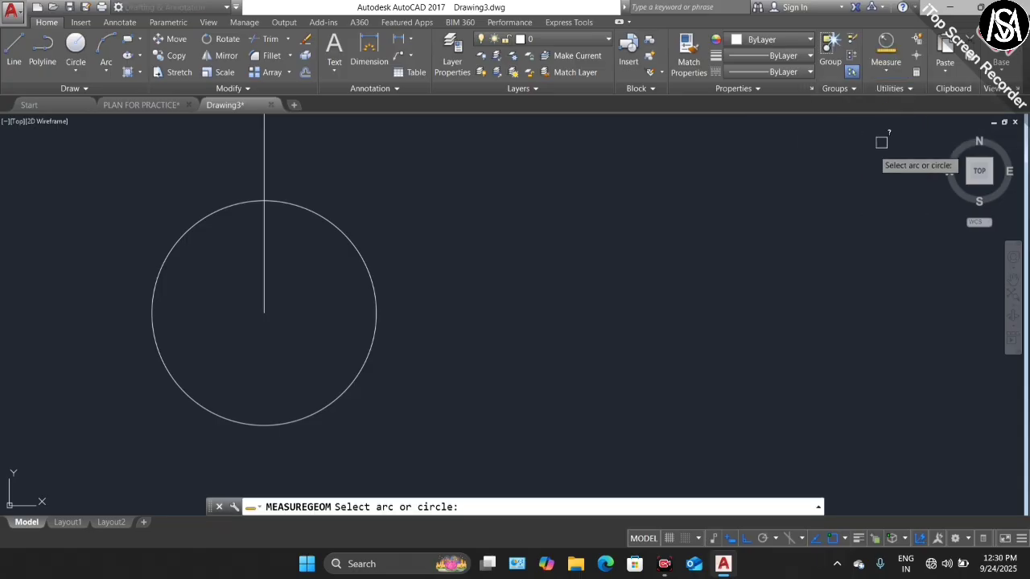
left_click(368, 276)
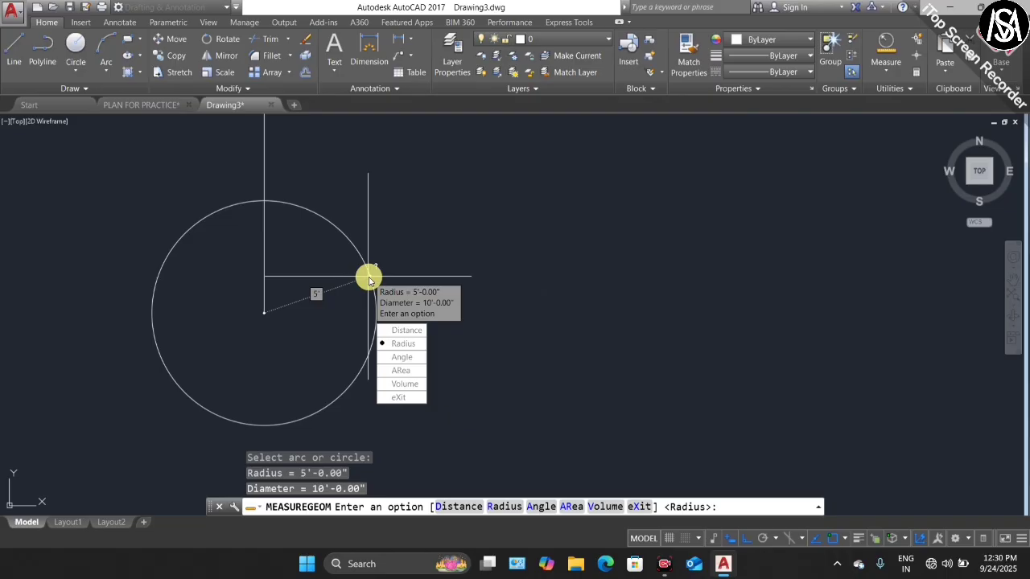
key("Escape")
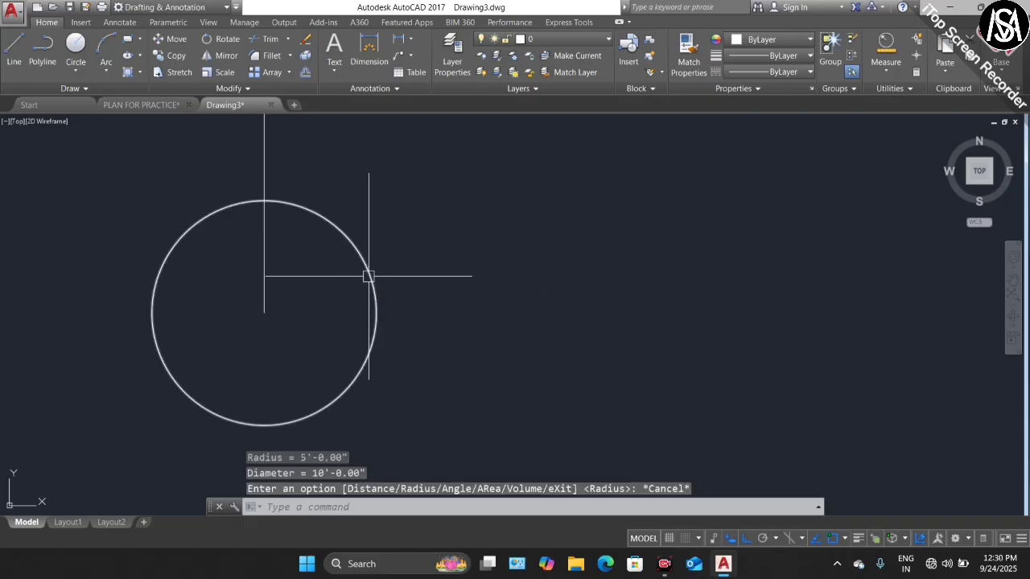
Draw a Center, Diameter circle with a 20' diameter in the empty space to the right of the hook-shaped polyline
scroll(273, 322, "down", 3)
scroll(198, 190, "up", 2)
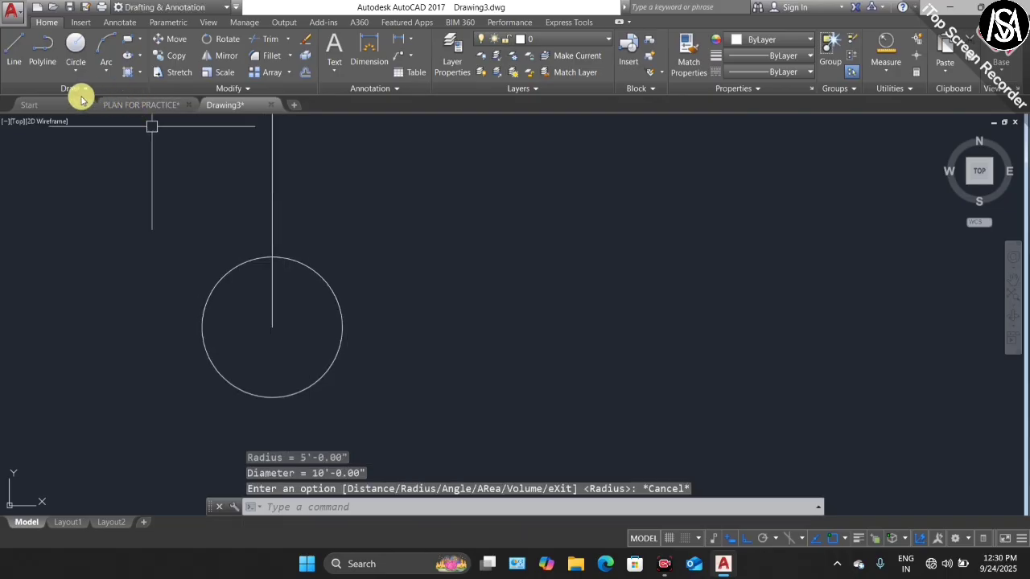
left_click(75, 71)
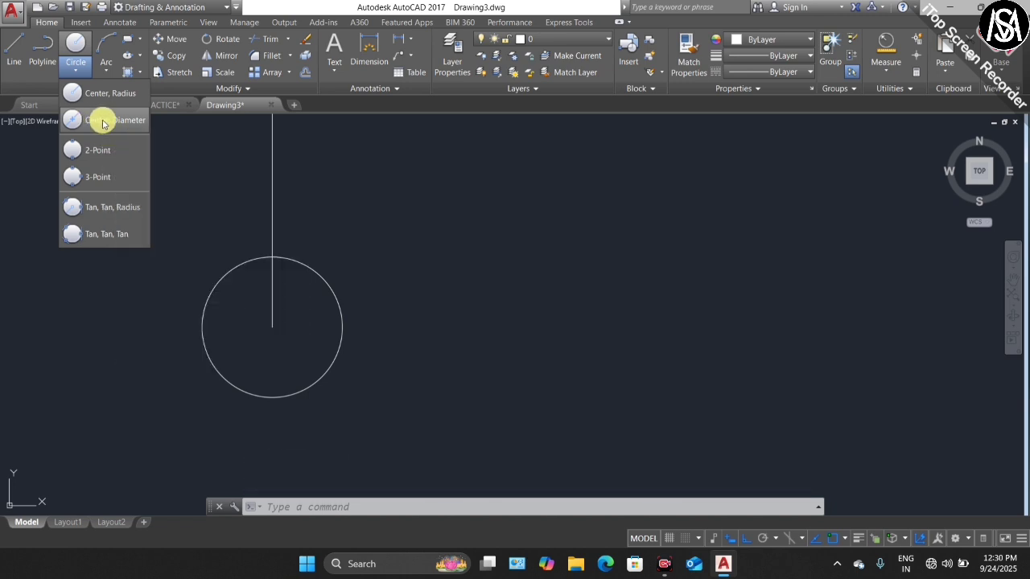
left_click(101, 123)
scroll(235, 312, "down", 5)
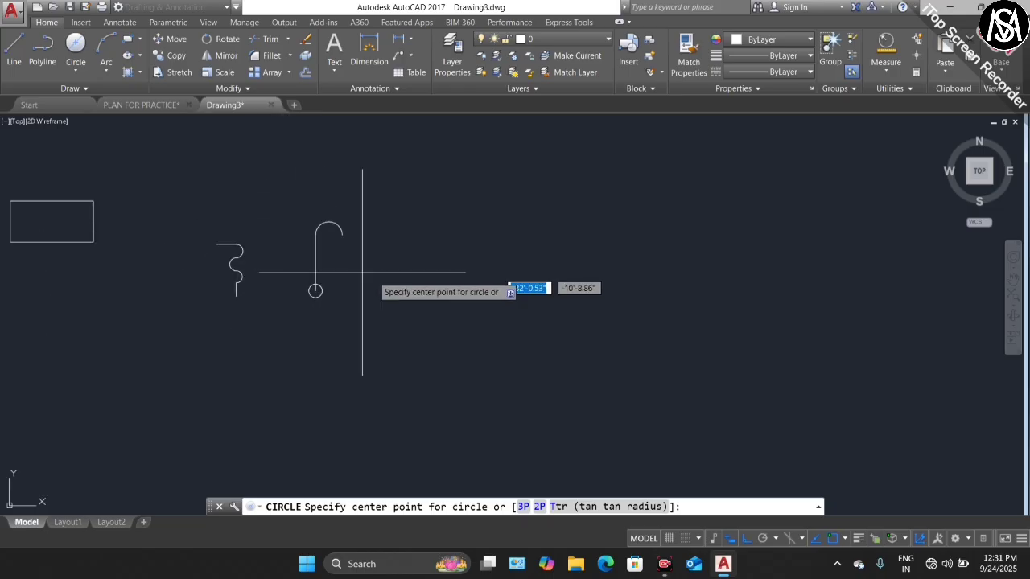
scroll(387, 278, "up", 3)
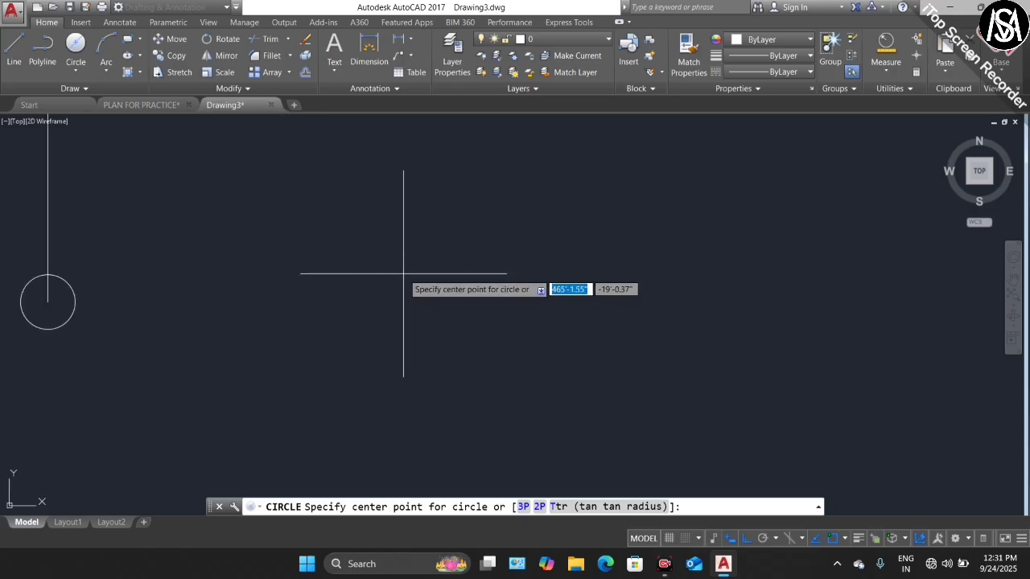
left_click(402, 274)
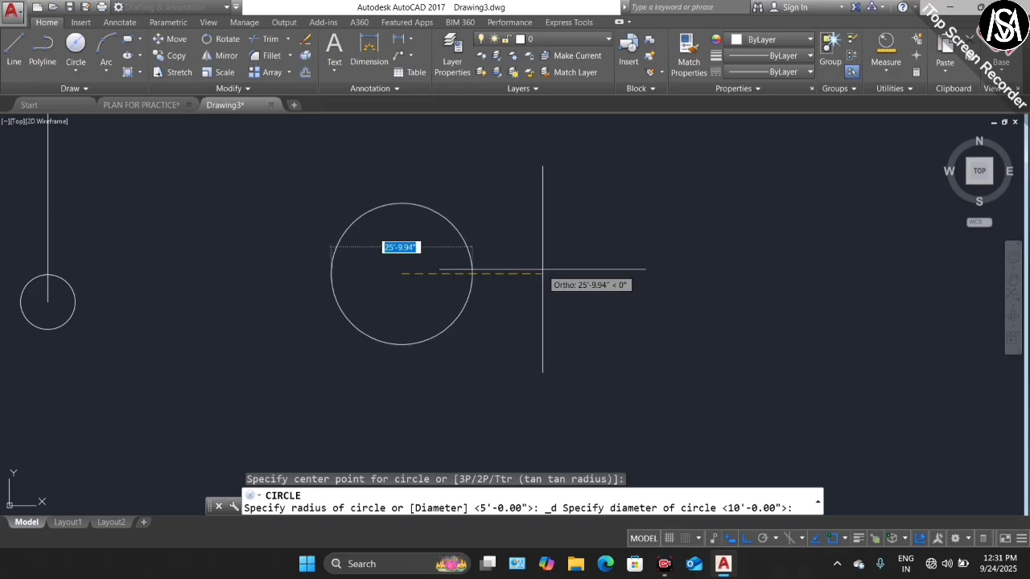
type("2")
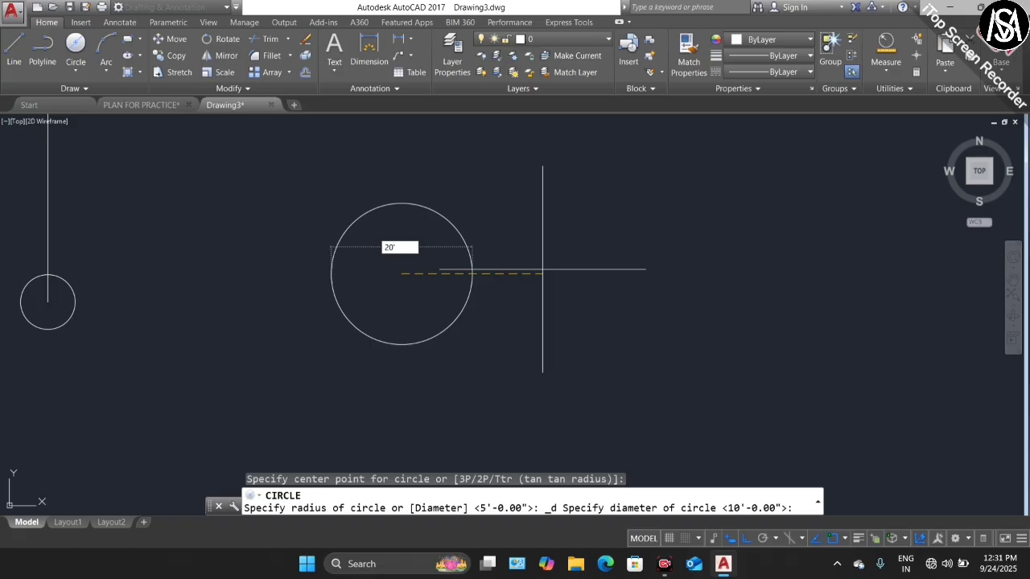
type("0'")
key("Return")
key("Escape")
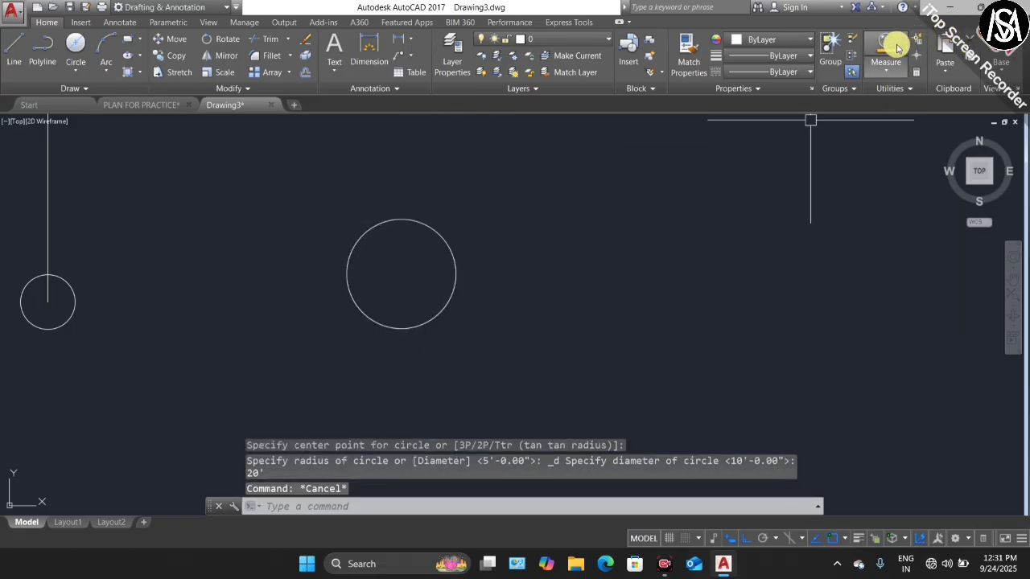
Measure the radius of the 20' diameter circle
left_click(890, 68)
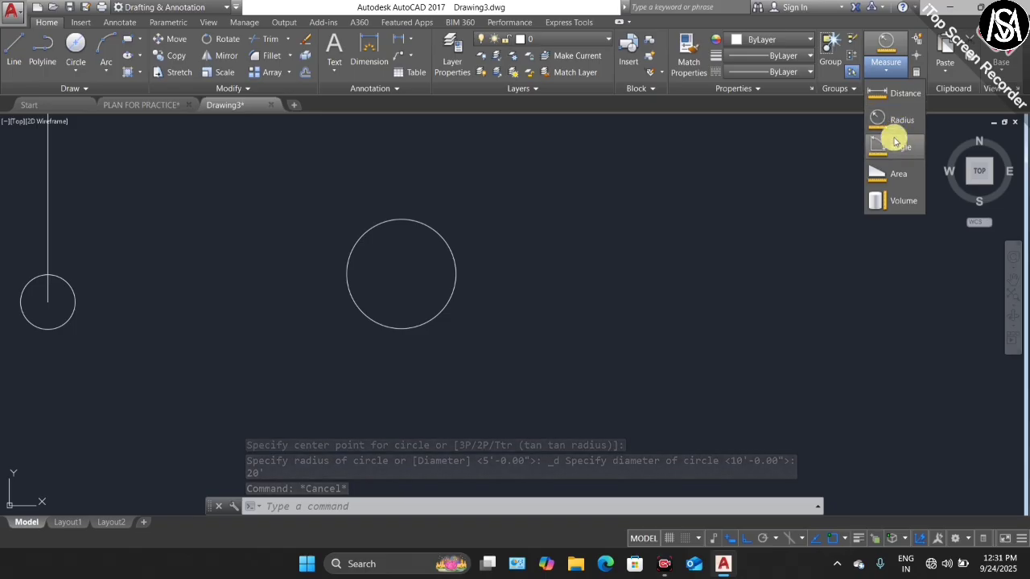
left_click(897, 115)
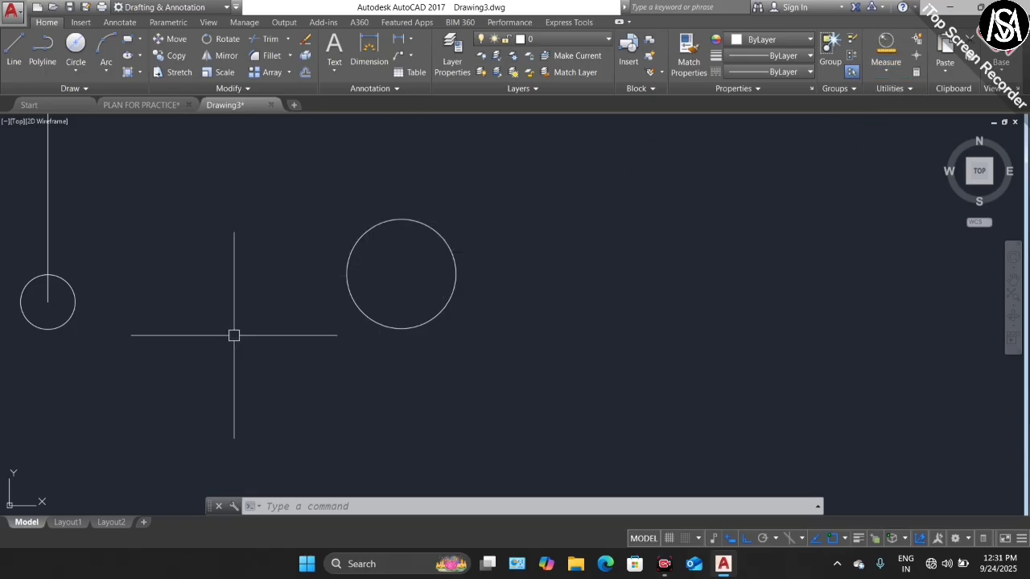
scroll(233, 335, "down", 2)
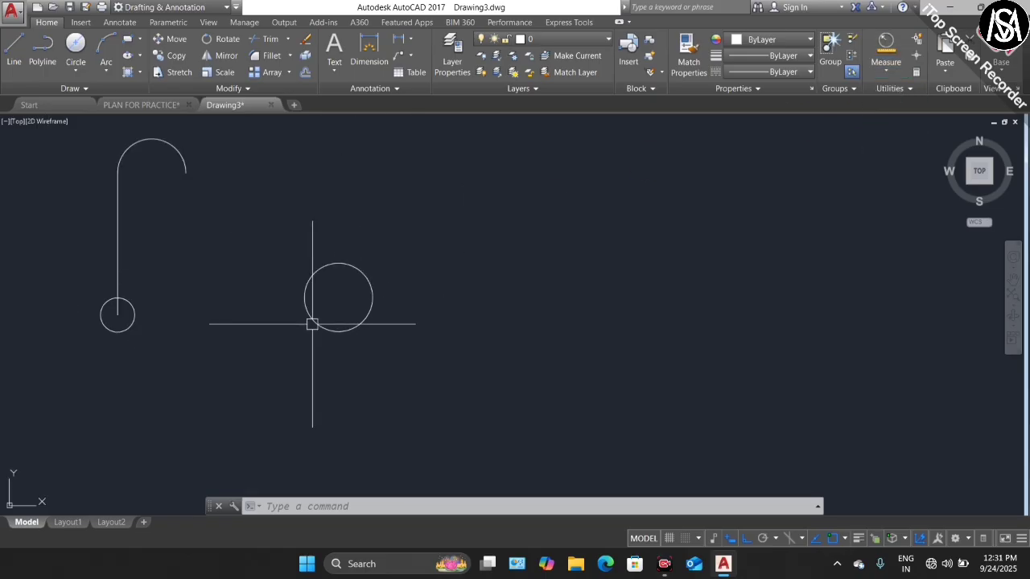
Draw two separate horizontal lines, roughly level with each other and with a gap between them, to the right of the 20' diameter circle
left_click(76, 68)
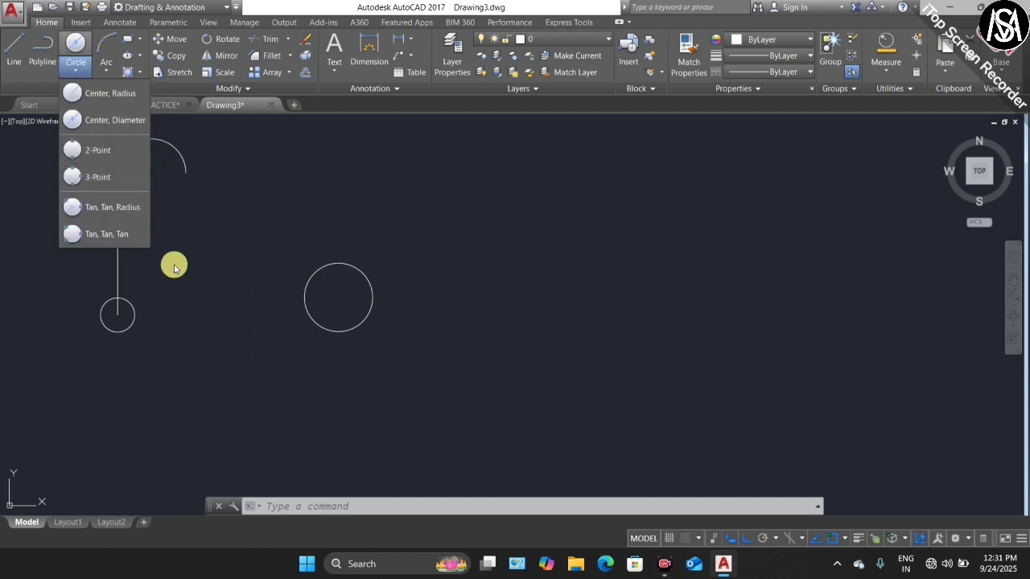
key("Return")
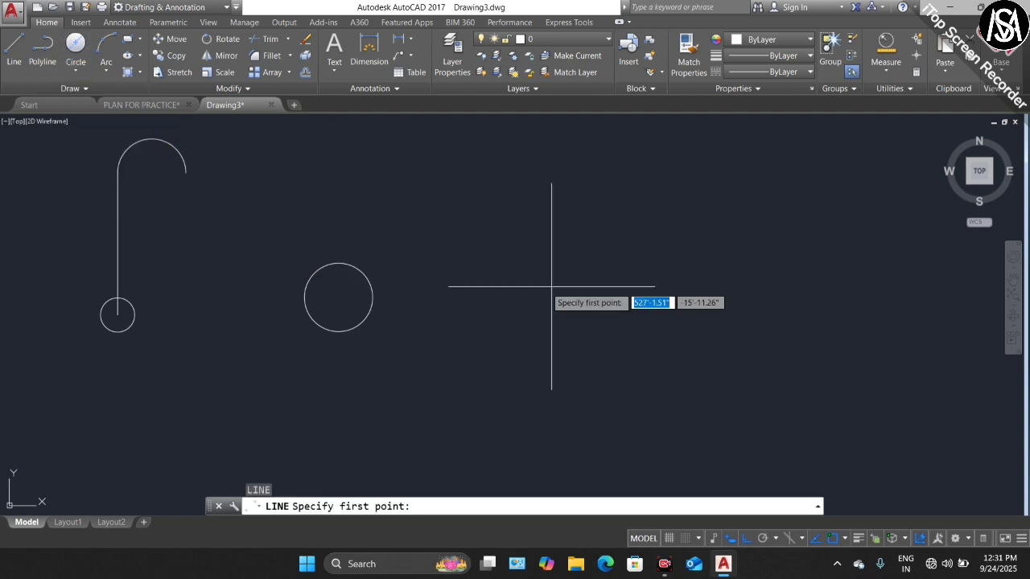
left_click(442, 299)
left_click(552, 300)
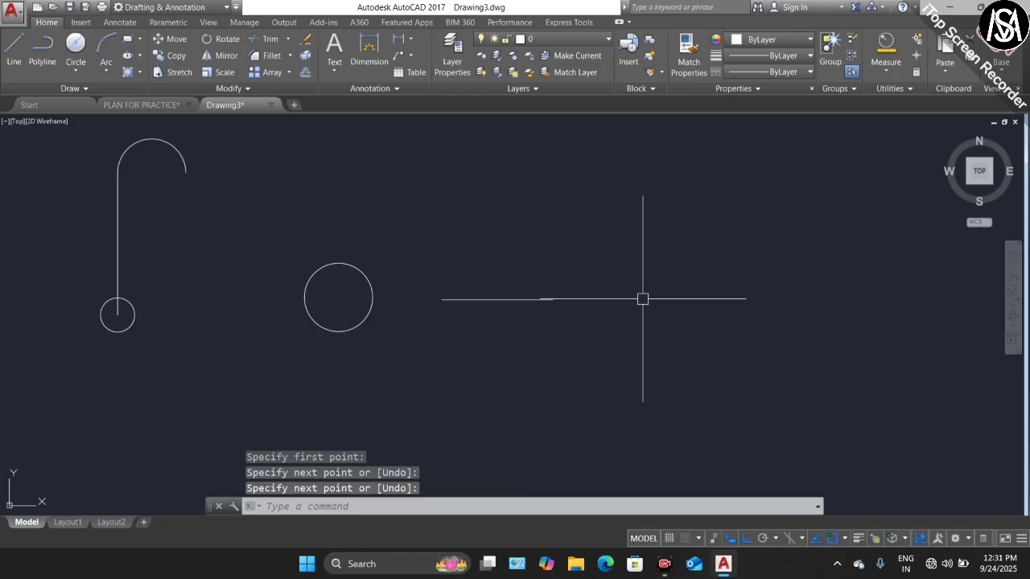
key("Return")
left_click(642, 300)
left_click(750, 299)
key("Escape")
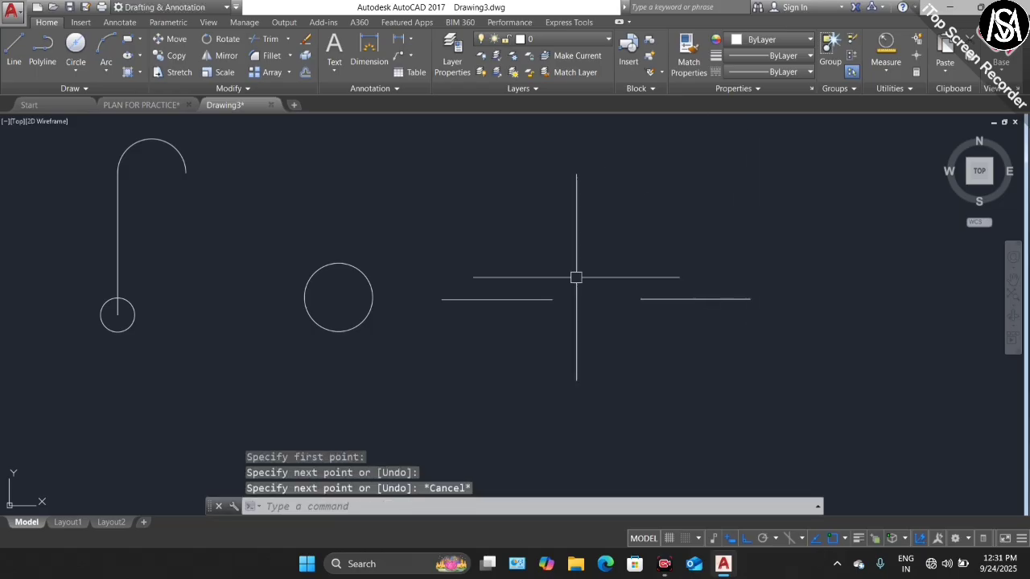
Draw a 2-Point circle in the gap, its diameter running between the facing endpoints of the two horizontal lines
scroll(306, 314, "down", 5)
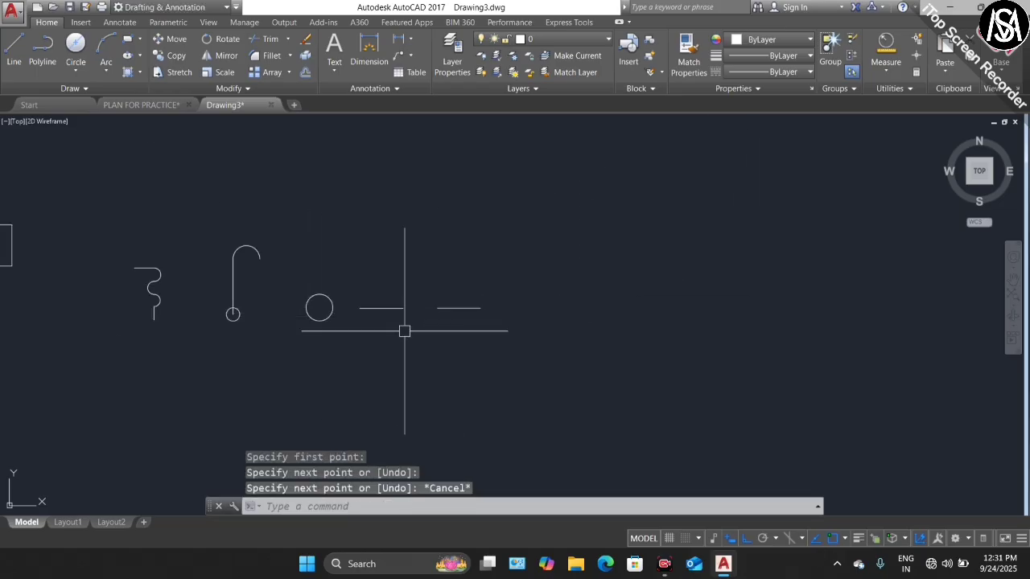
scroll(405, 329, "up", 5)
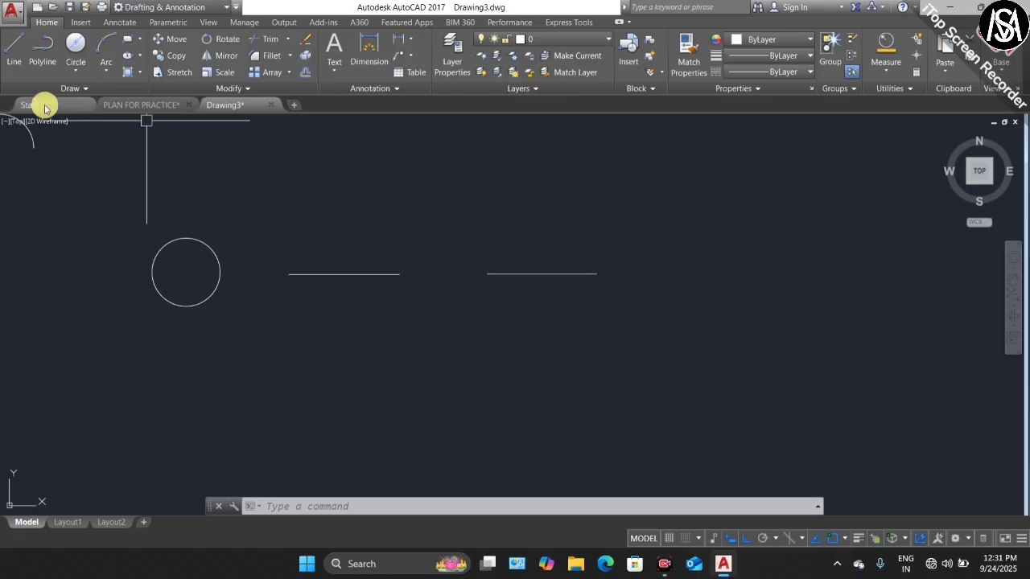
left_click(75, 71)
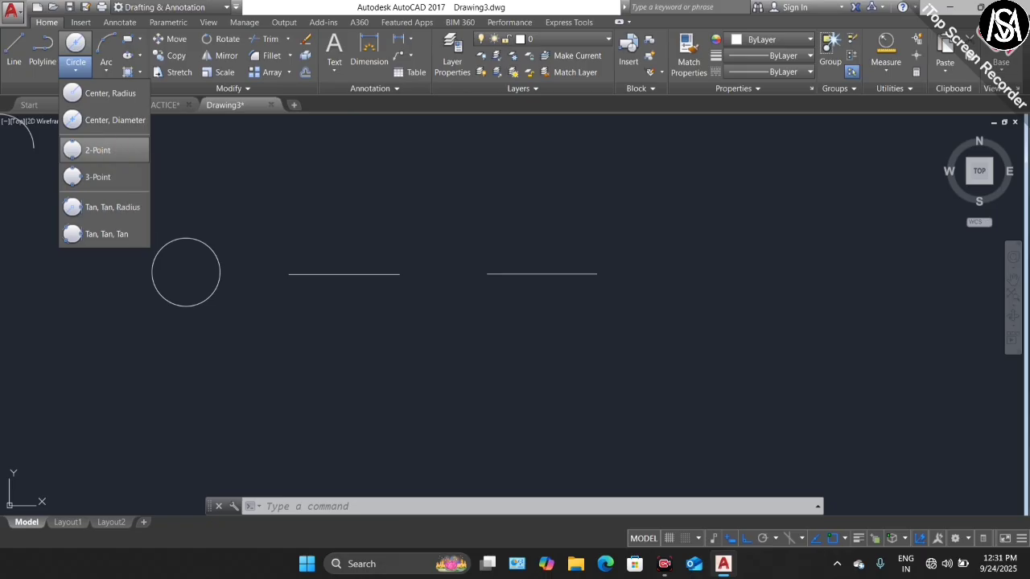
left_click(109, 151)
left_click(400, 275)
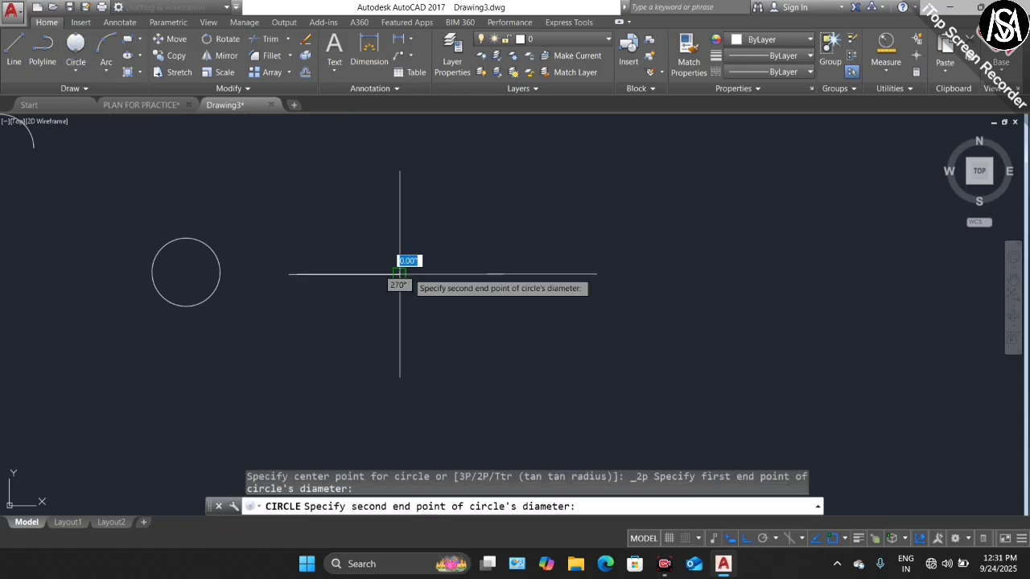
left_click(488, 274)
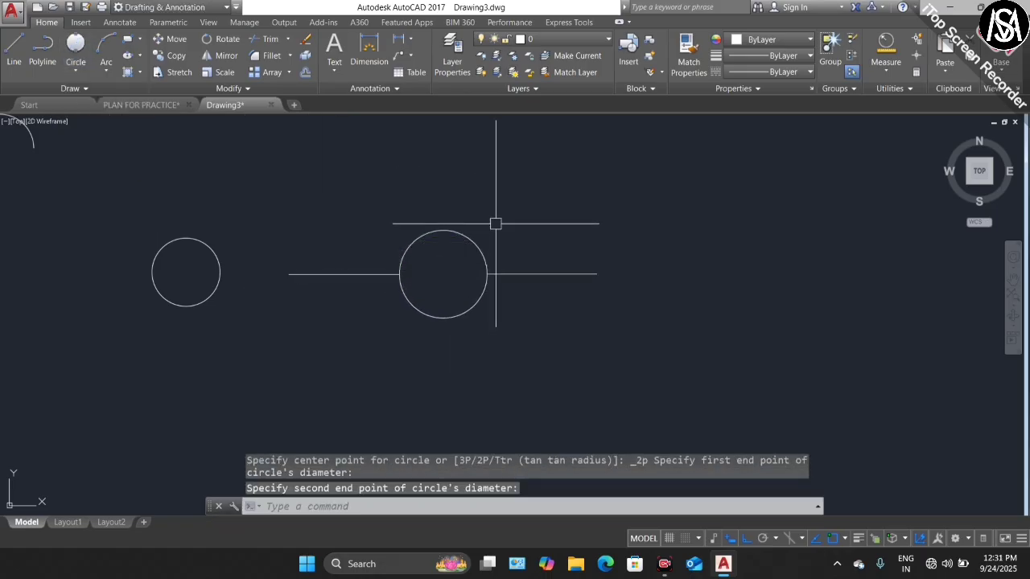
Draw another pair of level horizontal lines with a gap between them, to the right of the 2-Point circle and its lines
scroll(460, 253, "up", 4)
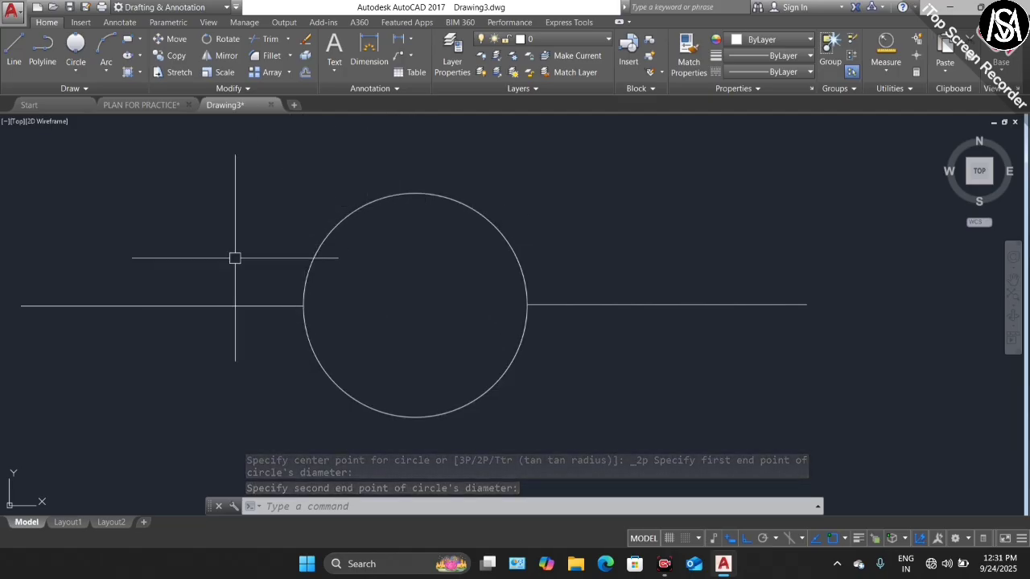
scroll(143, 280, "down", 6)
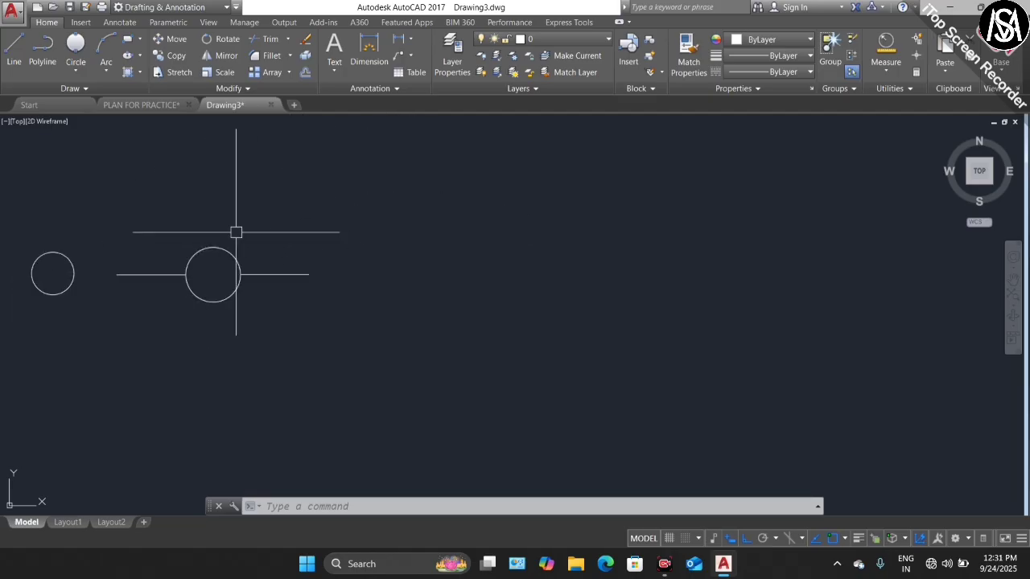
scroll(286, 235, "up", 2)
key("Return")
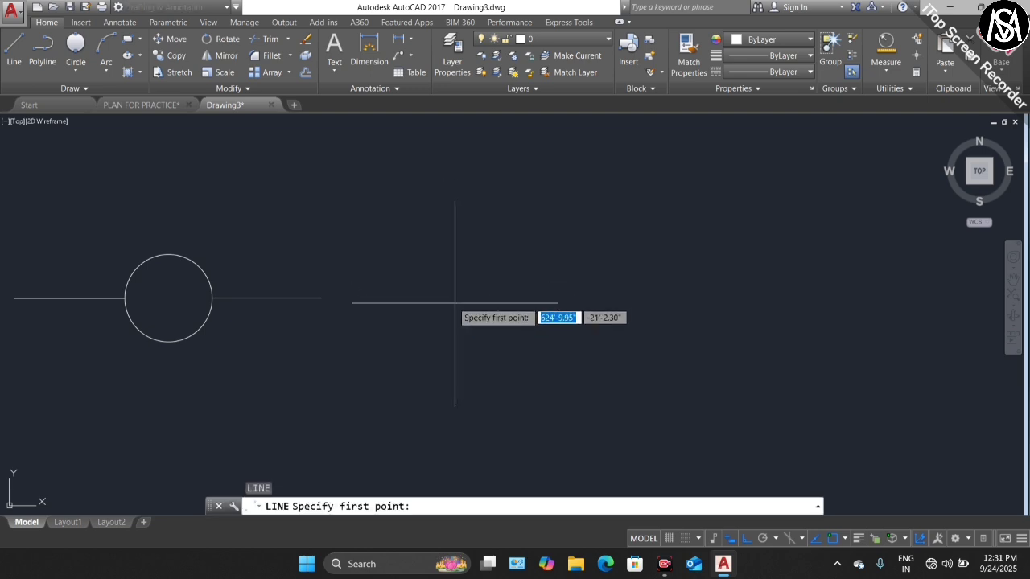
left_click(452, 302)
left_click(366, 302)
key("Return")
key("Return")
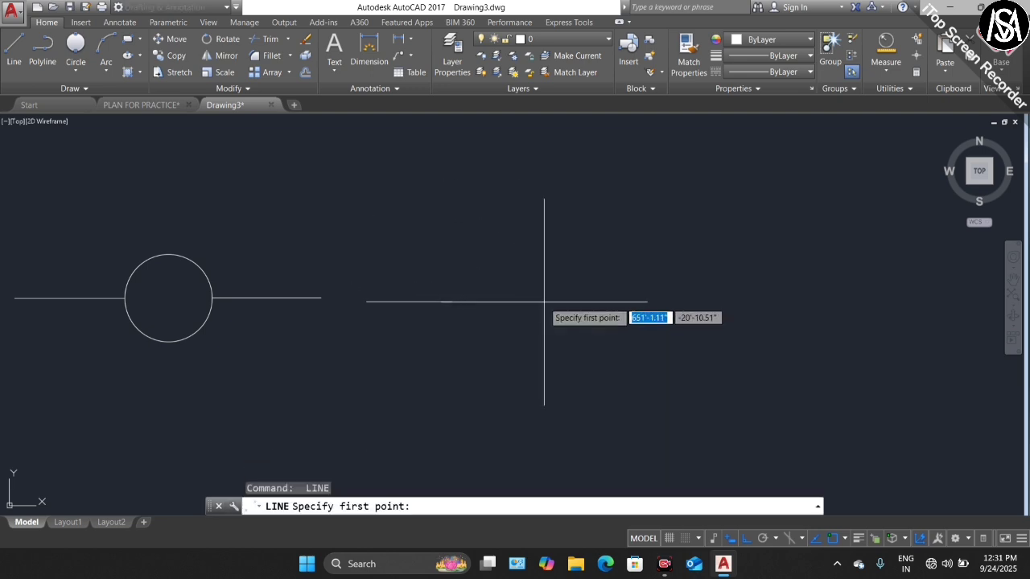
left_click(544, 303)
left_click(641, 302)
key("Return")
Draw a vertical line centred above the gap between the new horizontal lines, running upward from just above them
key("Return")
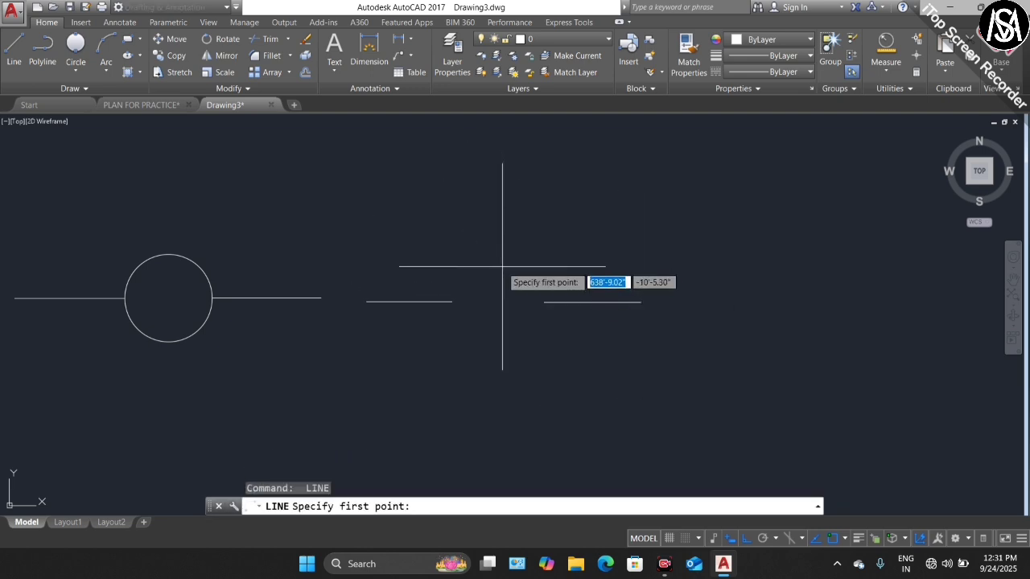
left_click(505, 246)
left_click(505, 149)
key("Escape")
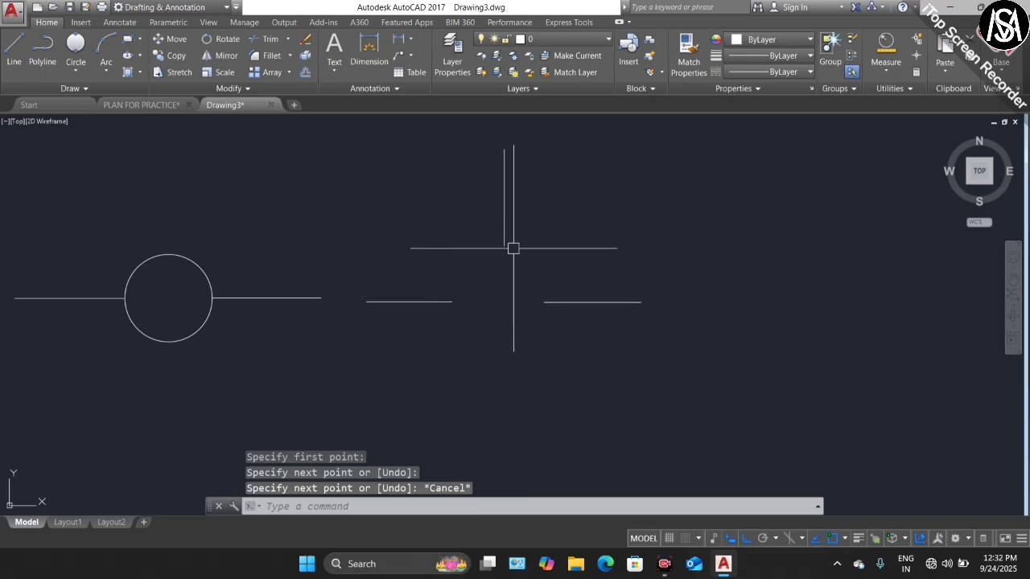
Draw a 3-Point circle through the inner endpoints of the two horizontal lines and the lower endpoint of the vertical line
left_click(77, 78)
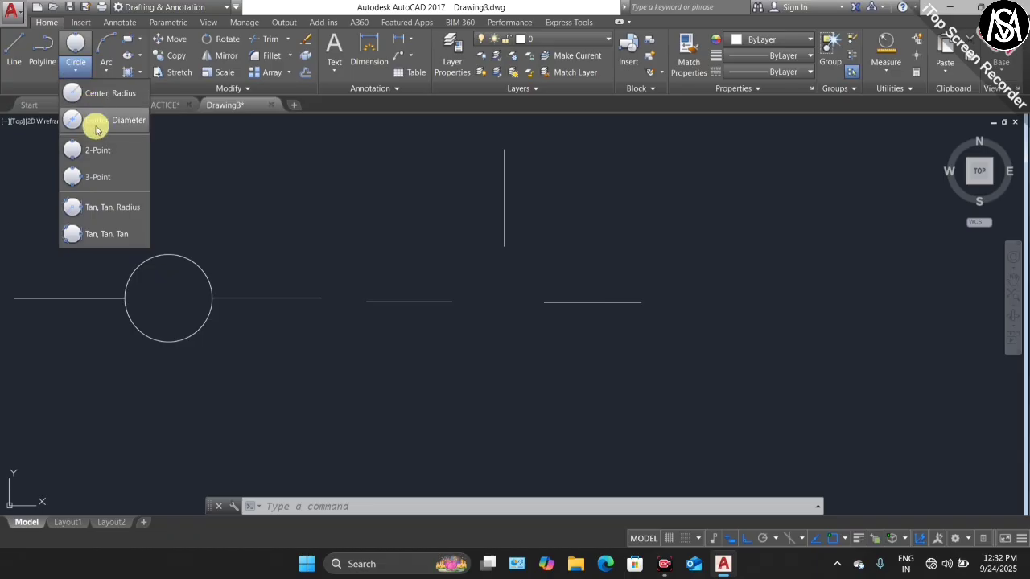
left_click(107, 179)
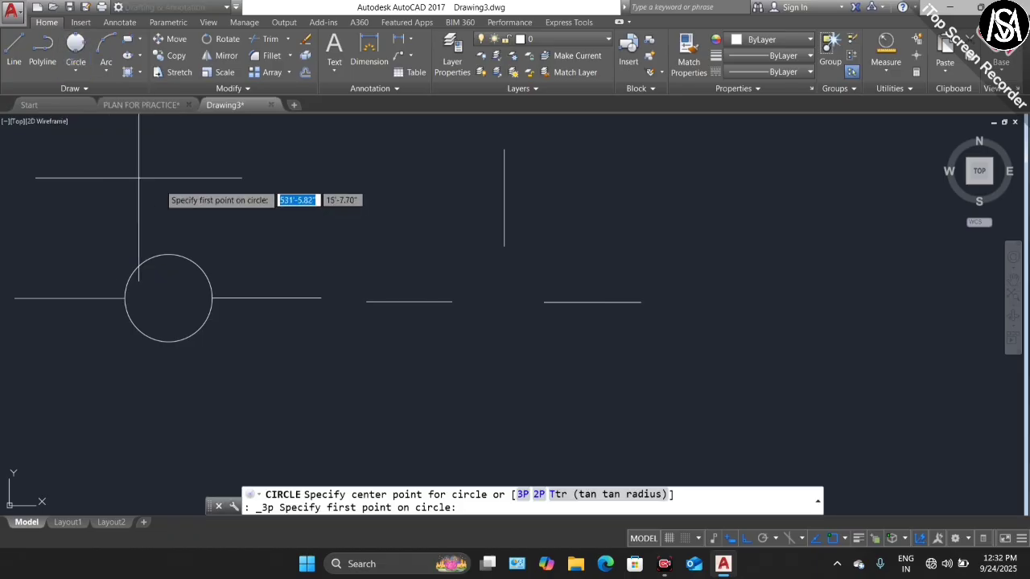
left_click(452, 301)
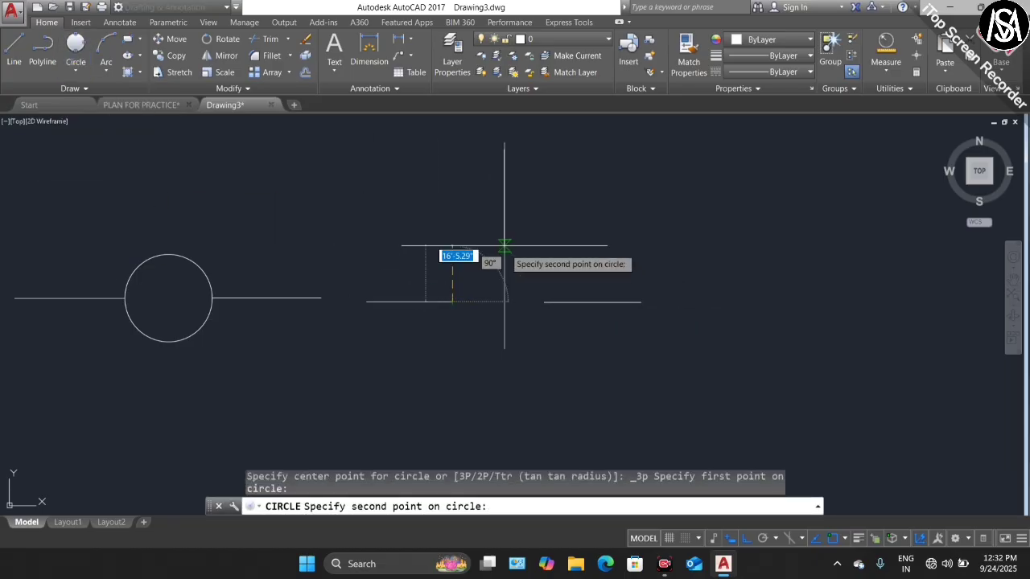
left_click(505, 245)
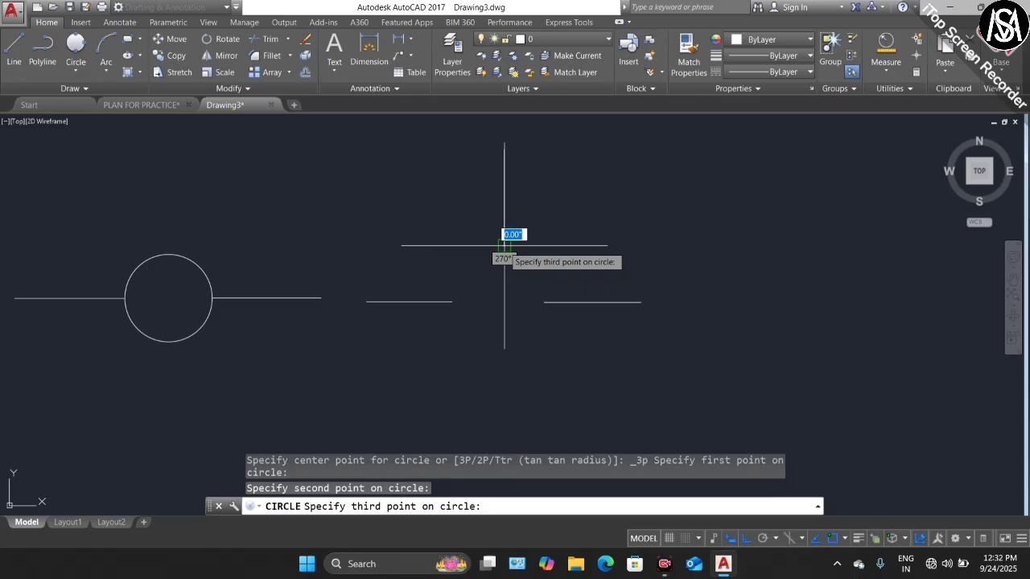
left_click(546, 305)
scroll(407, 270, "down", 2)
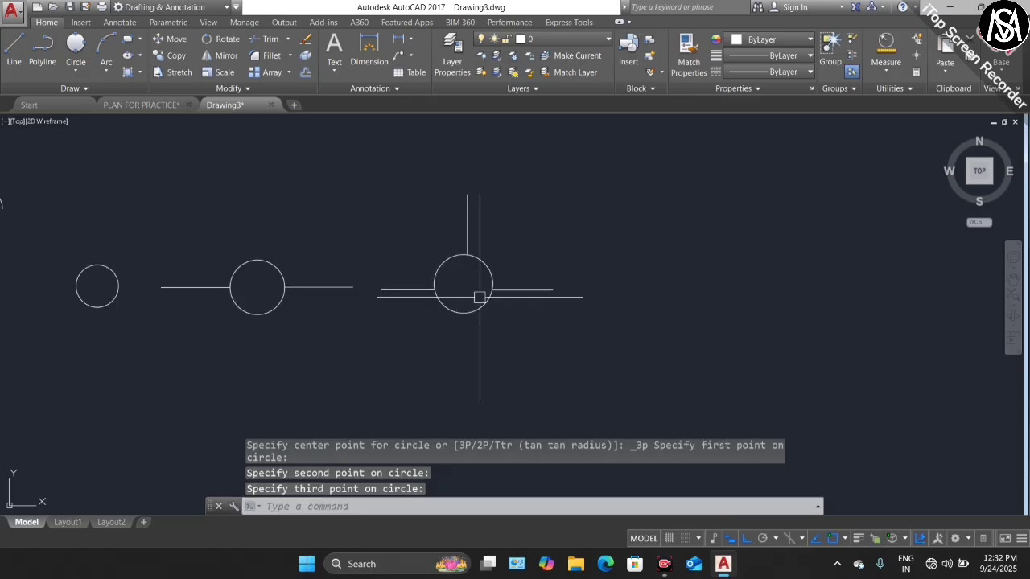
scroll(475, 280, "up", 2)
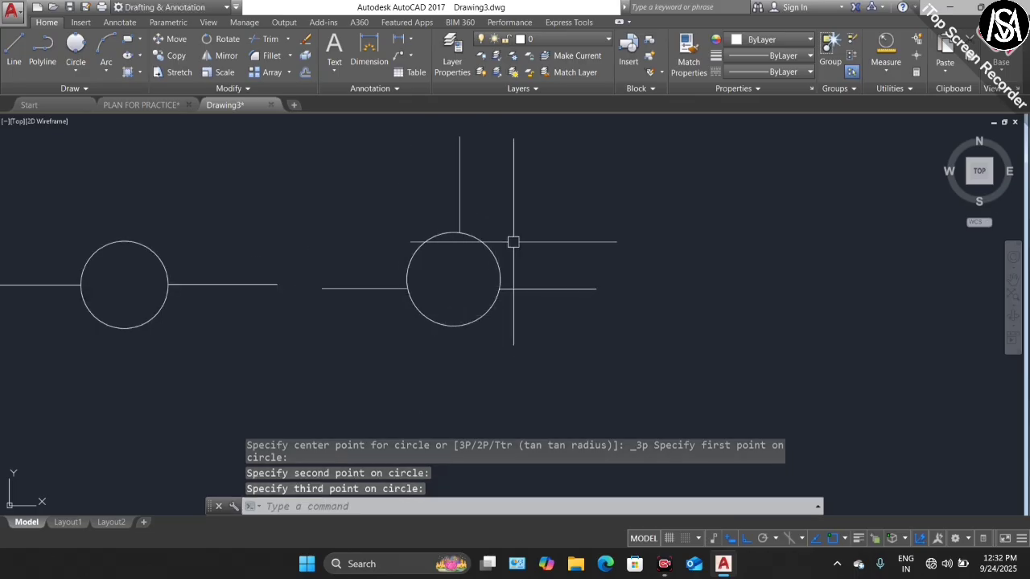
Review the plain, 2-Point and 3-Point circles together with their horizontal and vertical guide lines
scroll(137, 317, "down", 4)
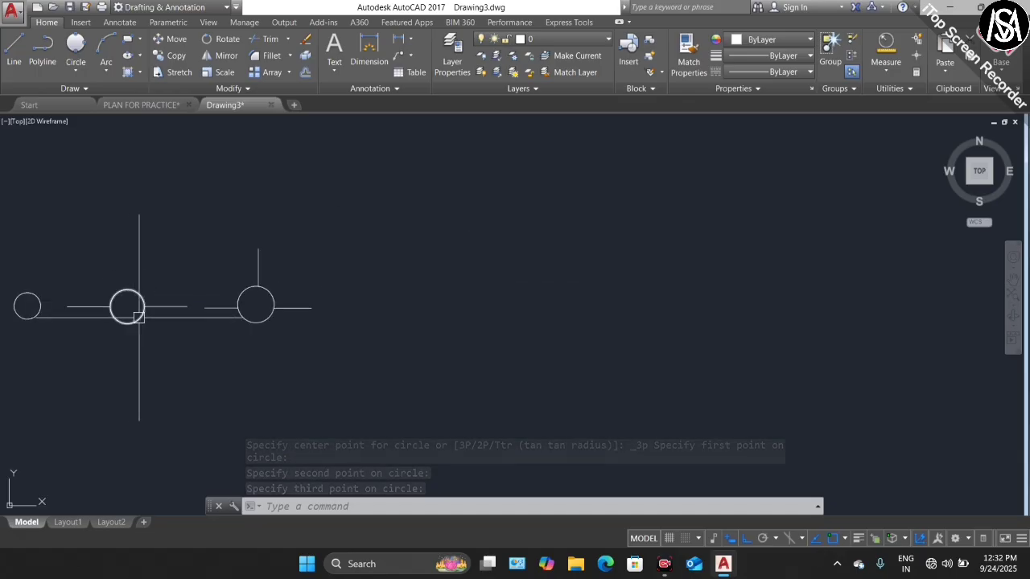
scroll(208, 310, "up", 4)
scroll(214, 278, "down", 2)
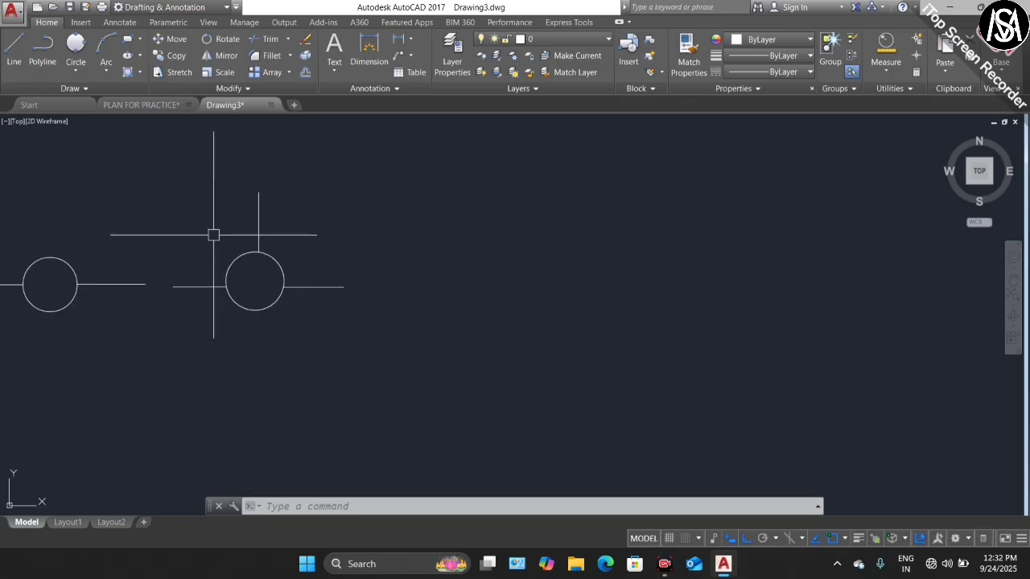
scroll(229, 258, "up", 3)
scroll(222, 243, "down", 3)
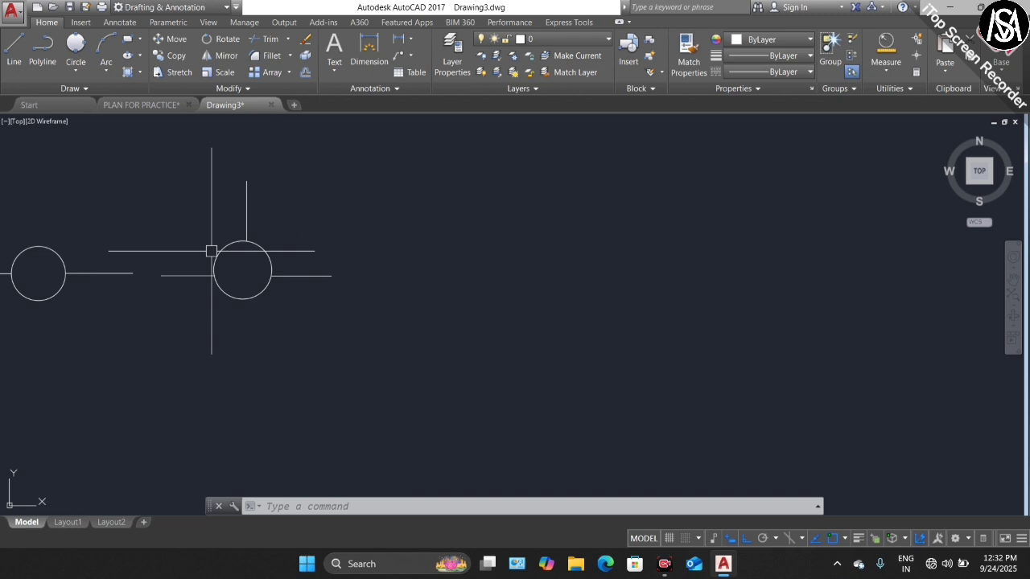
scroll(467, 277, "down", 2)
scroll(191, 280, "up", 2)
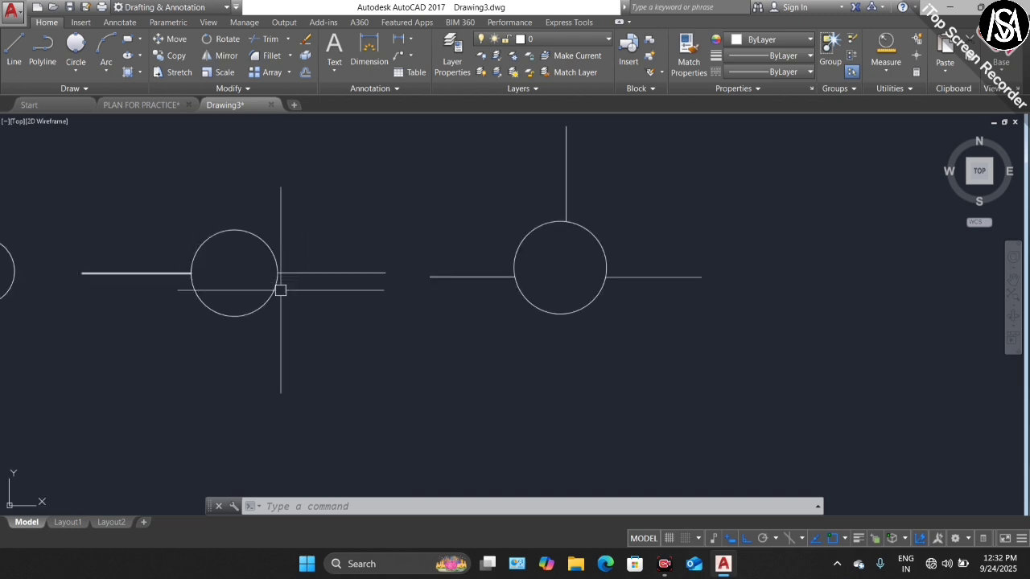
scroll(355, 286, "down", 1)
scroll(230, 269, "up", 2)
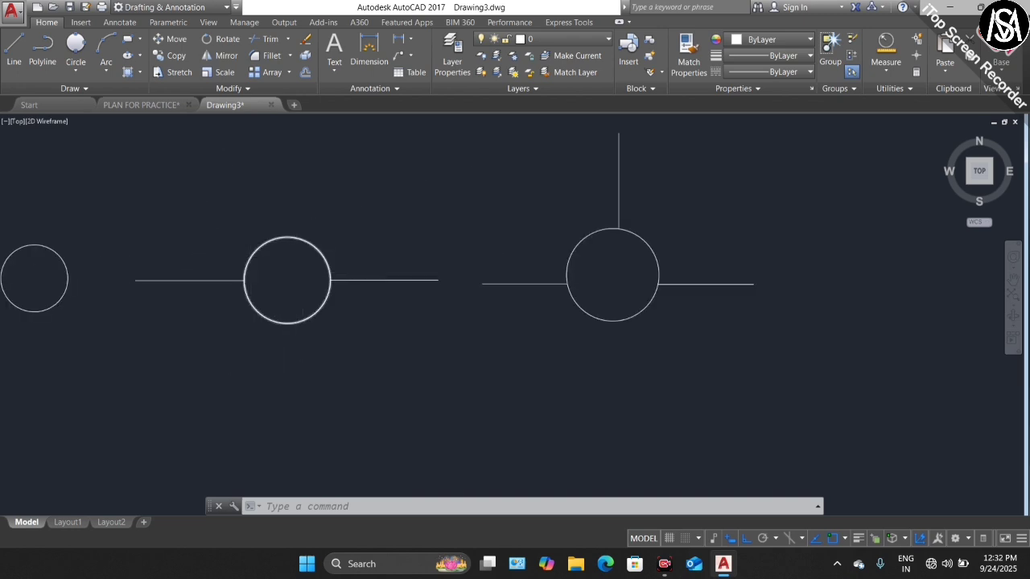
scroll(306, 245, "down", 2)
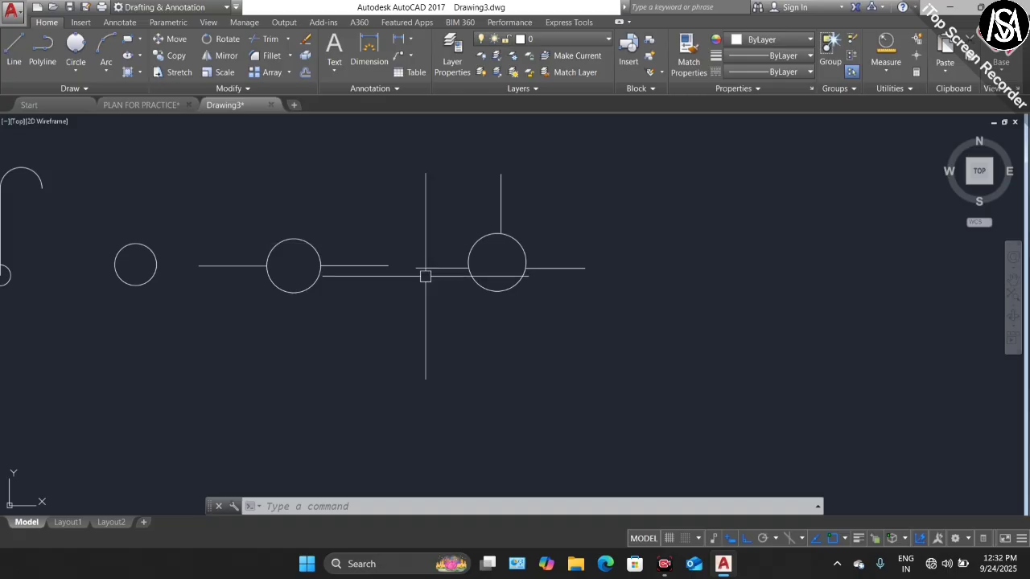
scroll(480, 268, "down", 2)
Draw a short vertical line through the centre of the plain circle beside the 2-Point circle, keeping both ends inside the circle
scroll(301, 230, "up", 6)
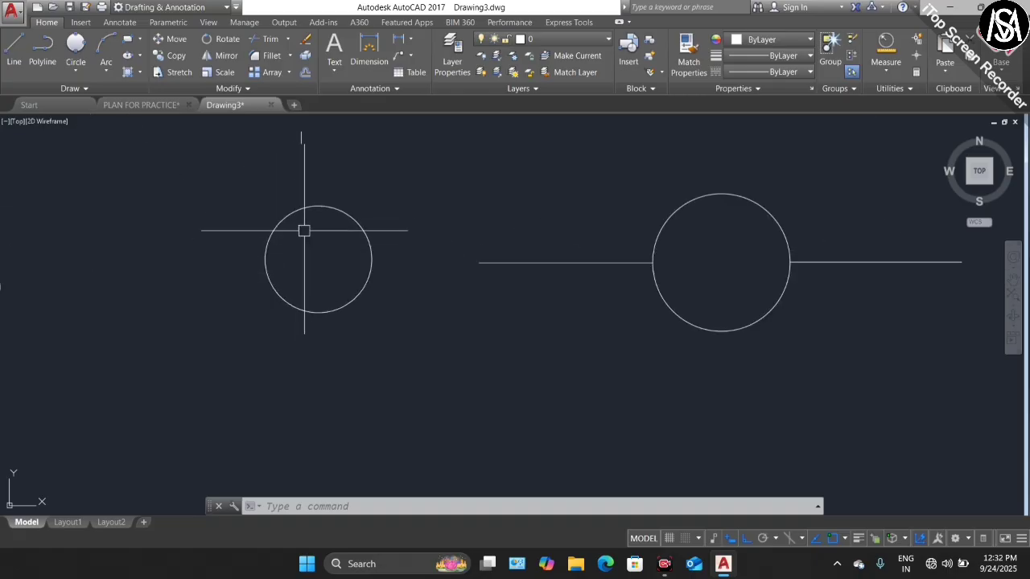
scroll(325, 190, "down", 2)
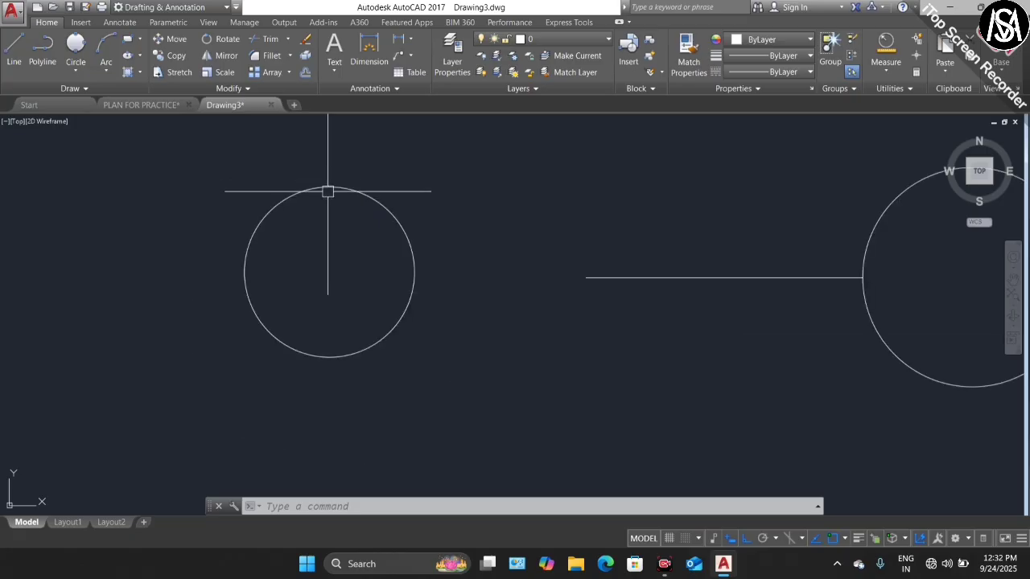
key("Return")
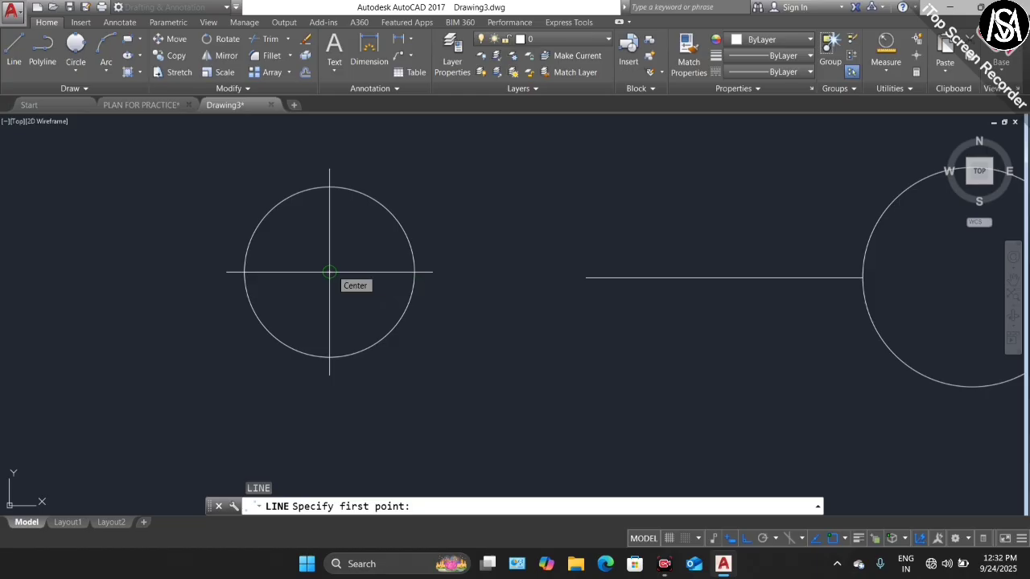
left_click(329, 225)
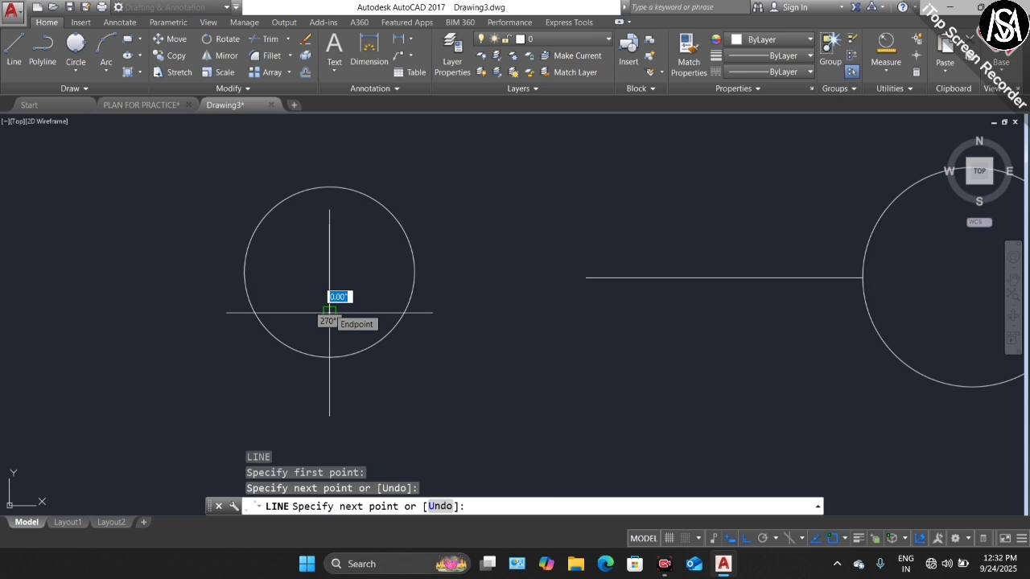
left_click(330, 312)
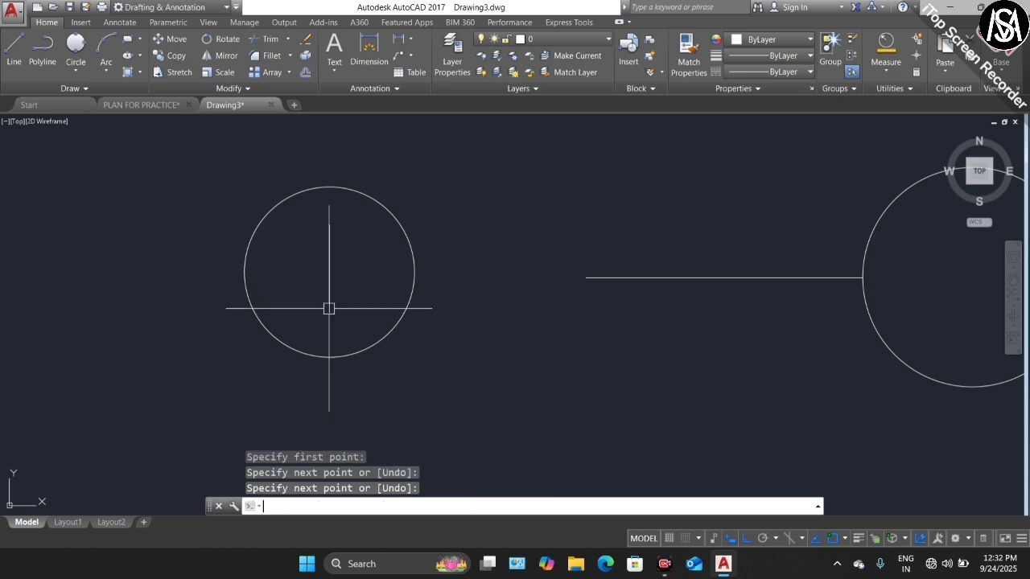
key("Return")
Draw a horizontal line about 10'-6" long through the same circle's centre, crossing the vertical line
key("Return")
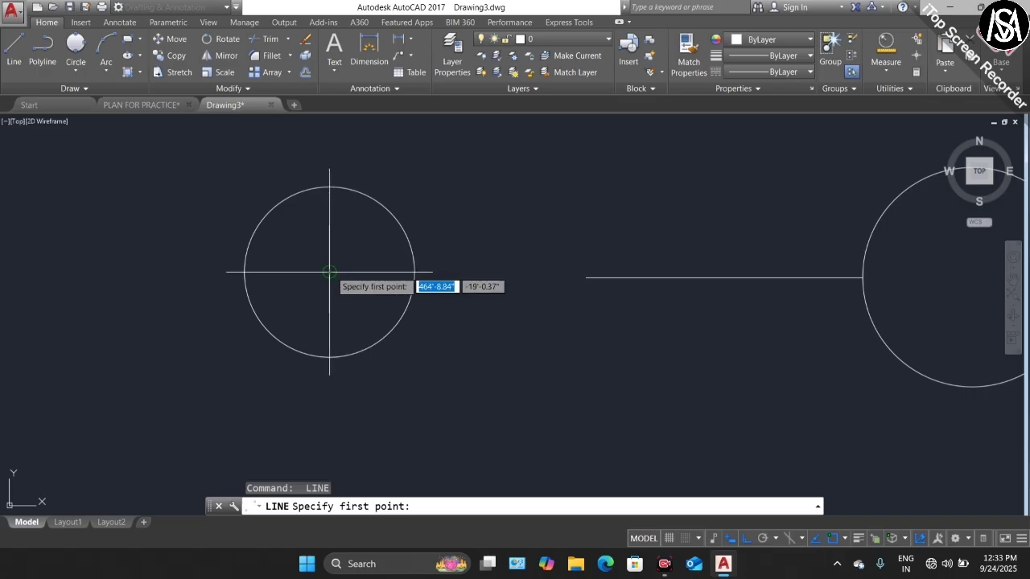
left_click(382, 272)
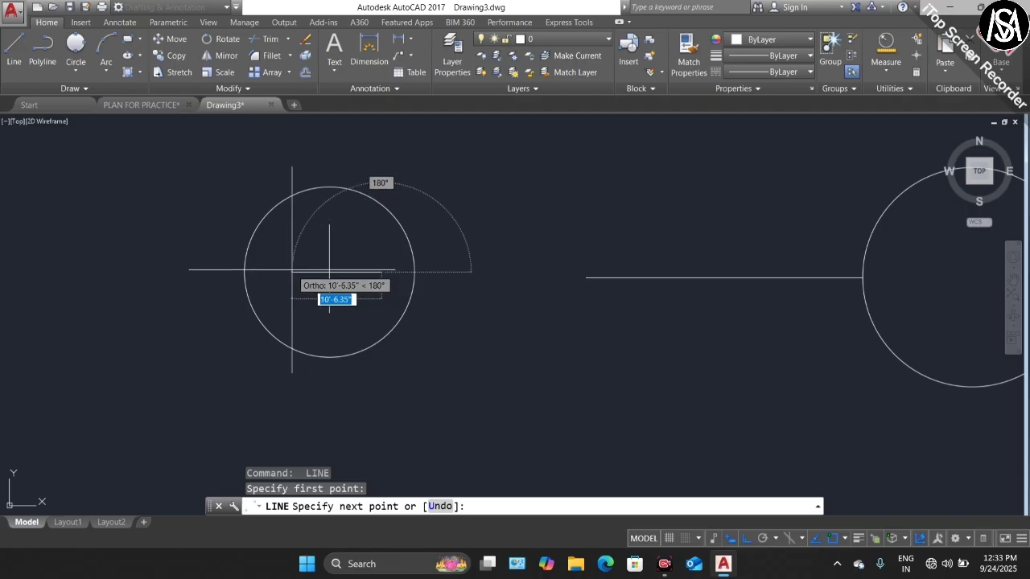
key("Escape")
scroll(305, 236, "down", 3)
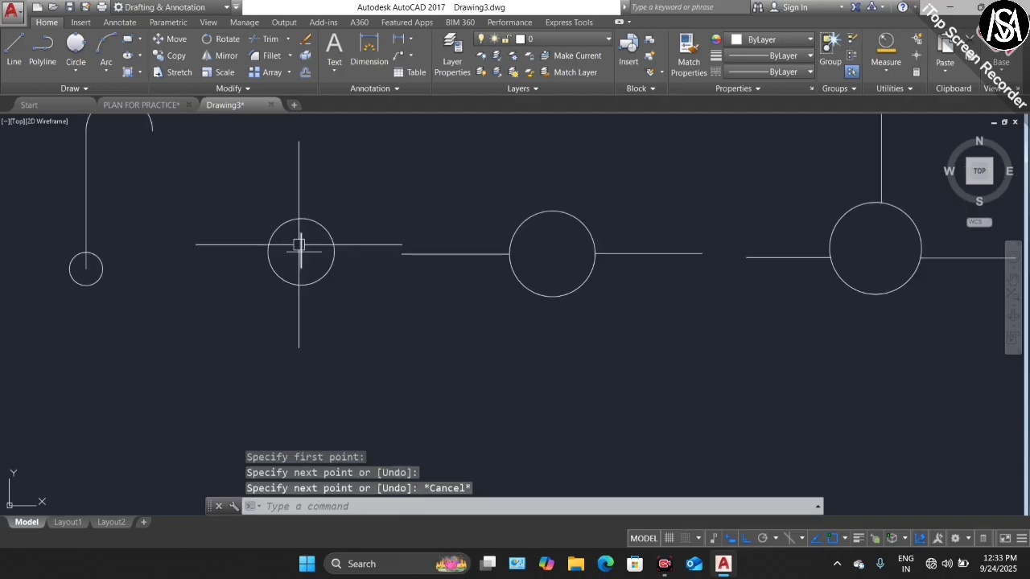
scroll(299, 245, "up", 4)
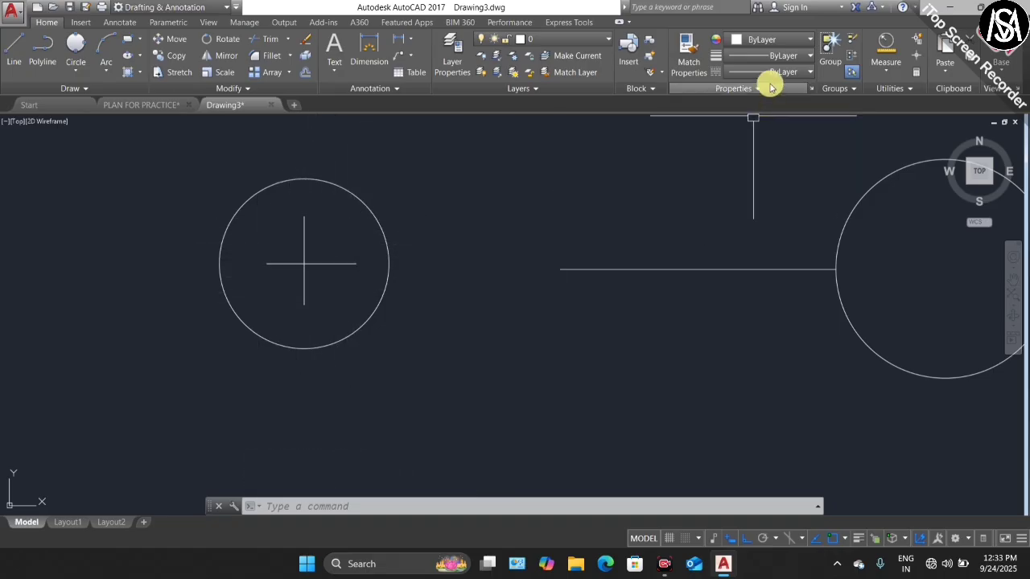
Load the CENTER linetype from acad.lin into the drawing's available linetypes
left_click(796, 73)
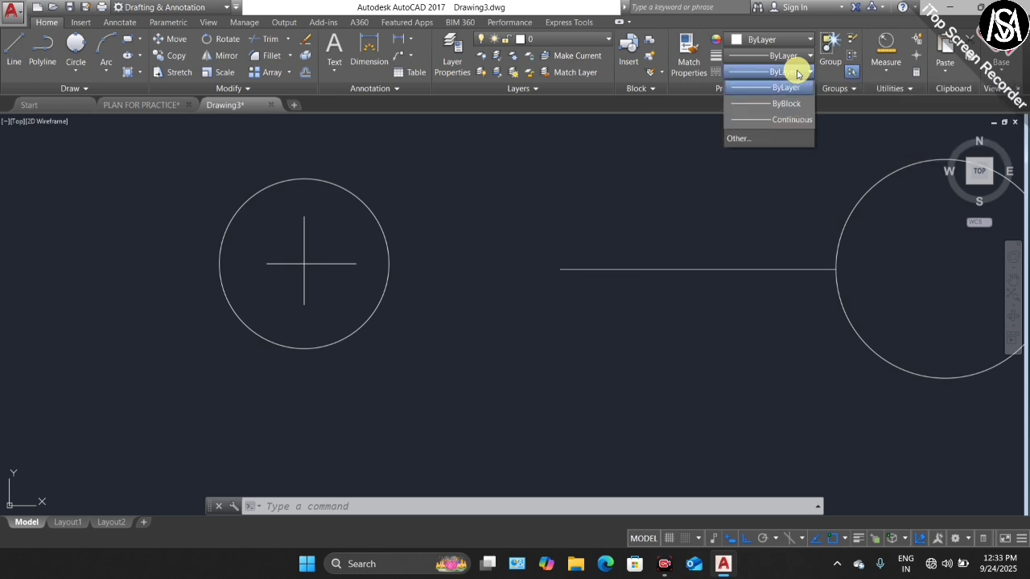
left_click(743, 139)
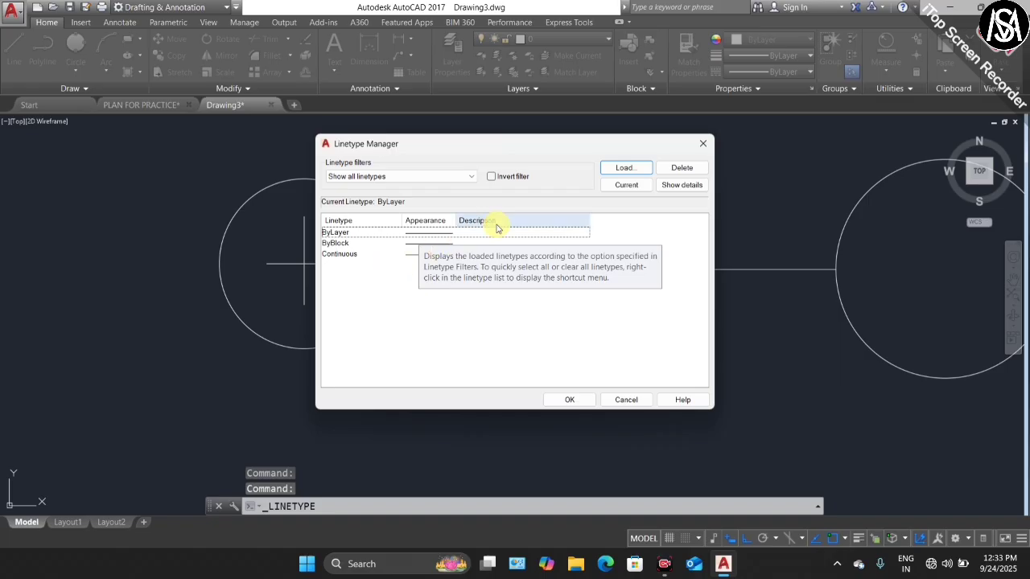
left_click(626, 168)
scroll(467, 294, "down", 12)
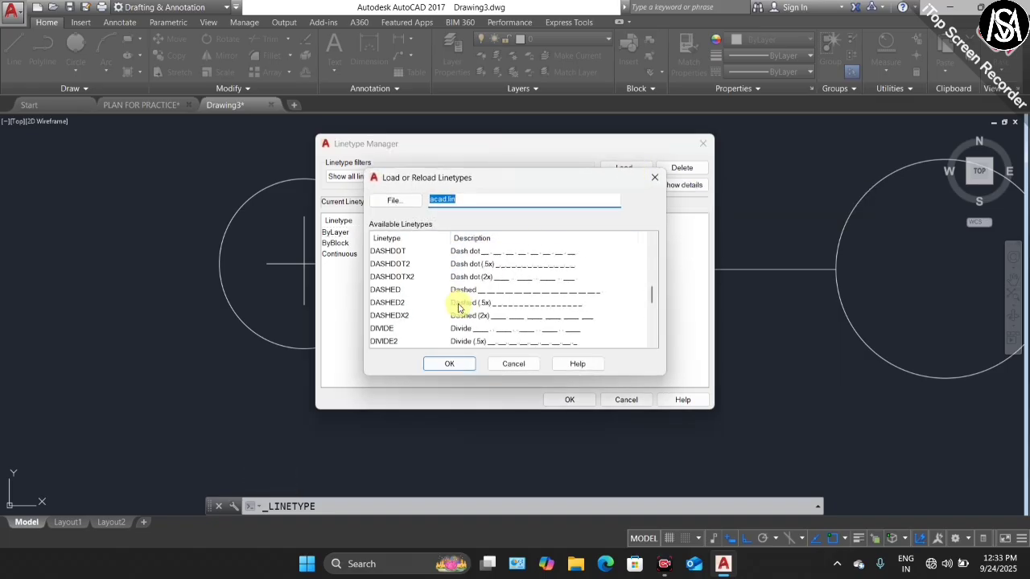
scroll(463, 290, "up", 6)
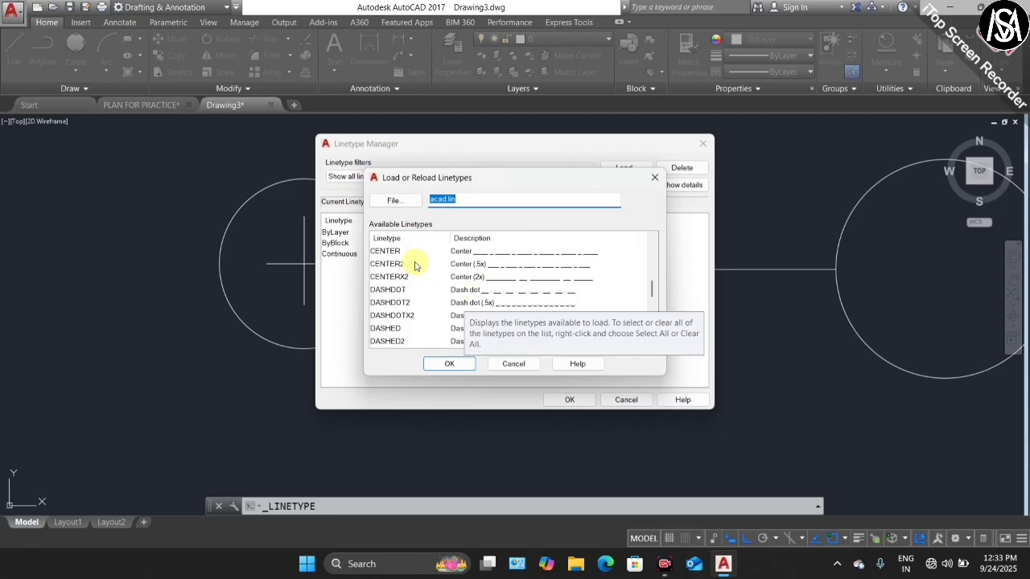
left_click(500, 256)
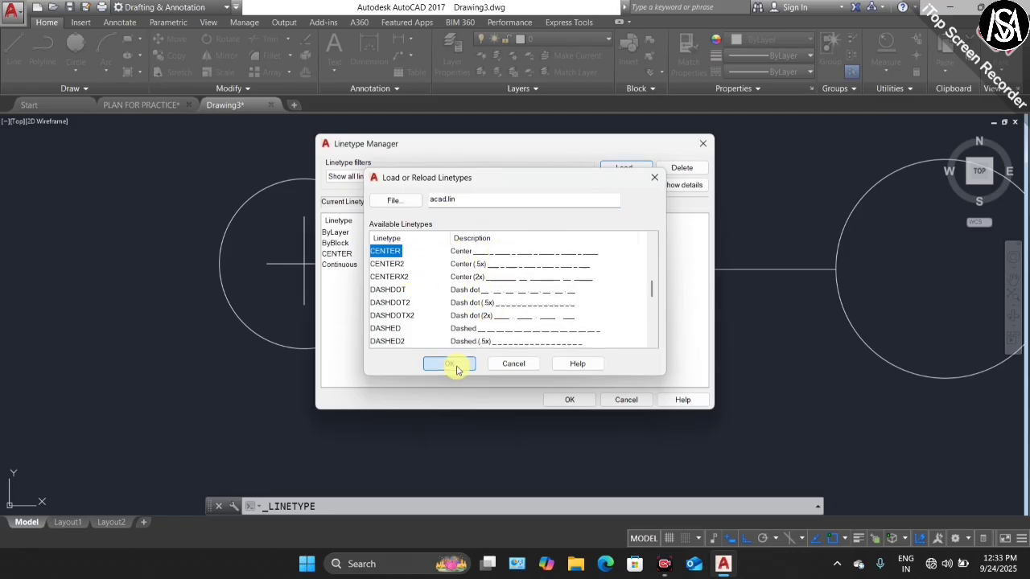
left_click(450, 364)
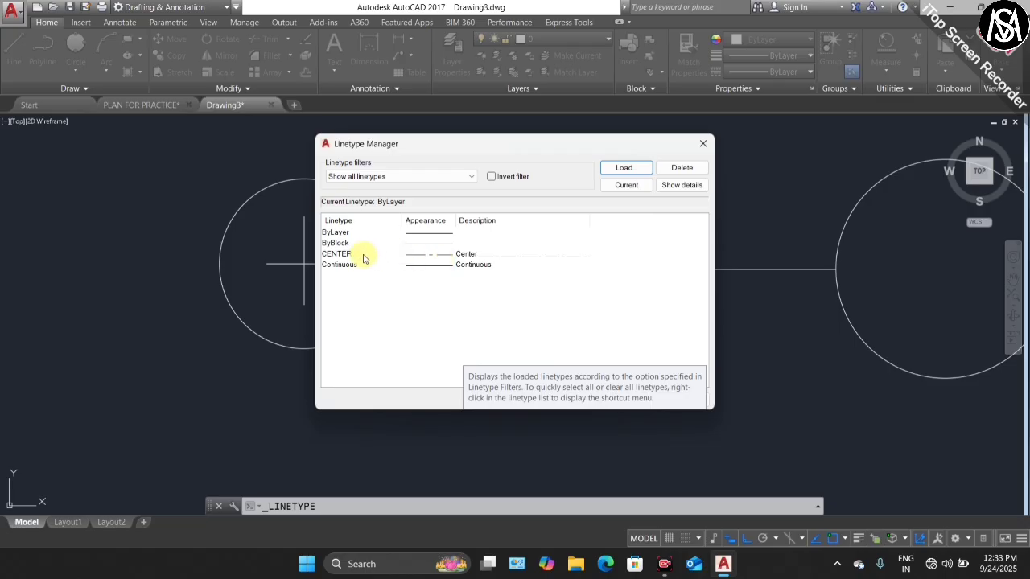
left_click(483, 254)
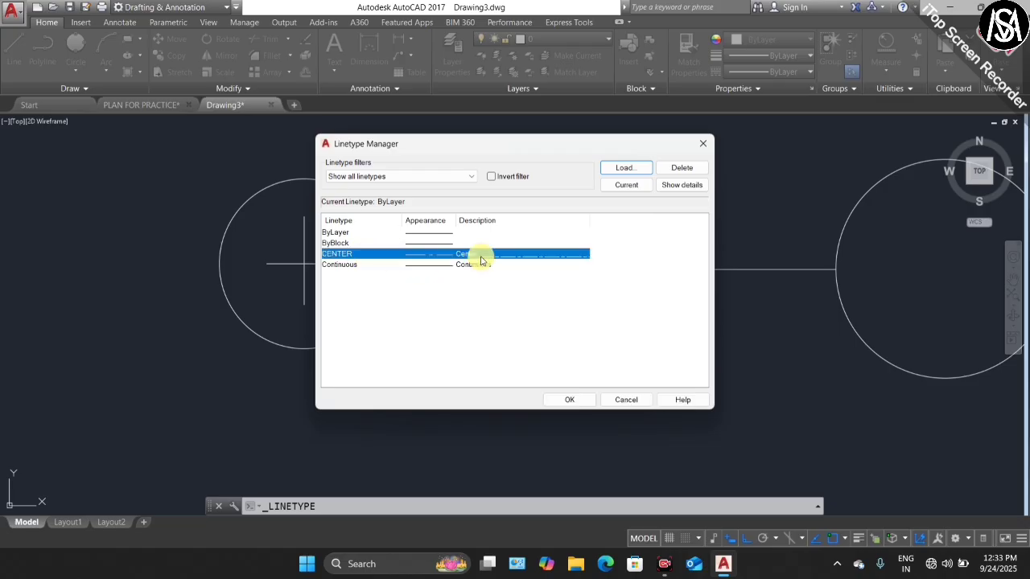
left_click(572, 401)
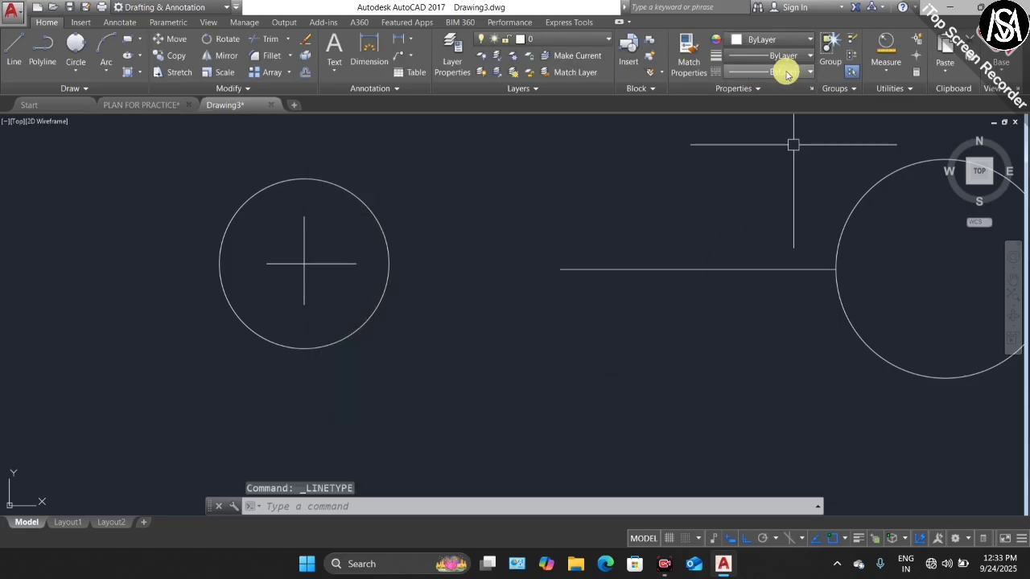
Assign the CENTER linetype to the two crossing lines inside the plain circle
left_click(787, 72)
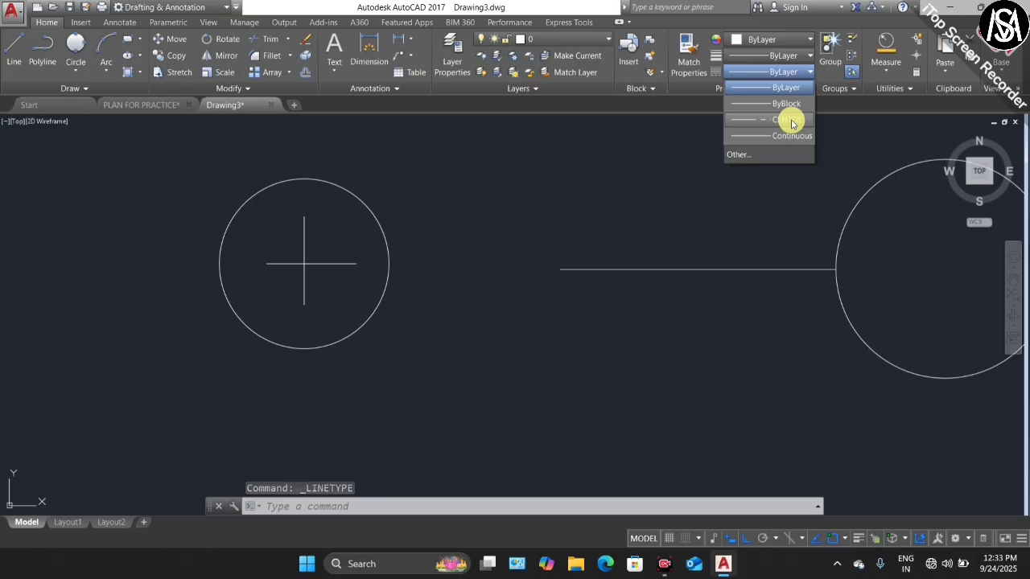
left_click(348, 233)
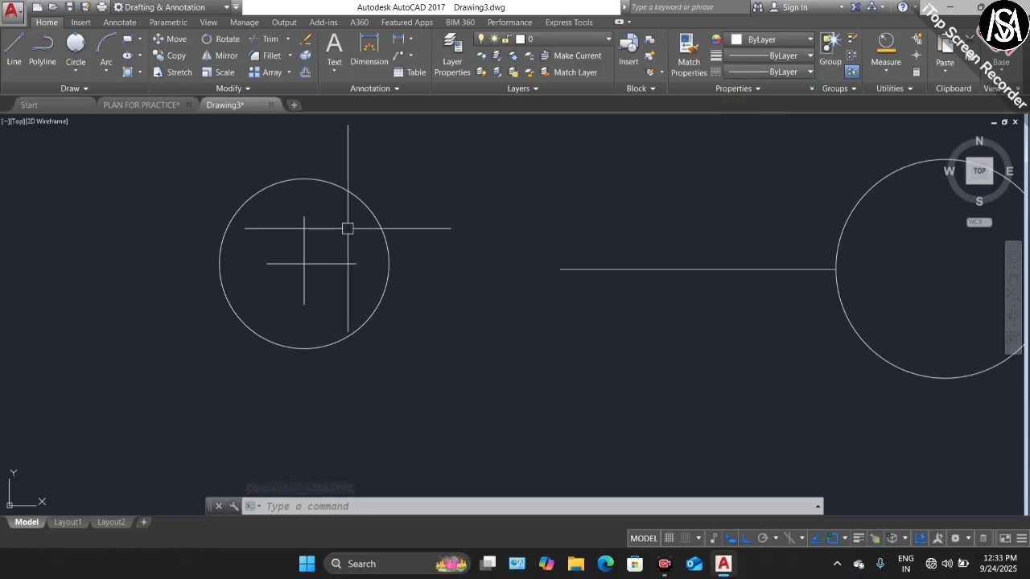
left_click(342, 223)
left_click(288, 279)
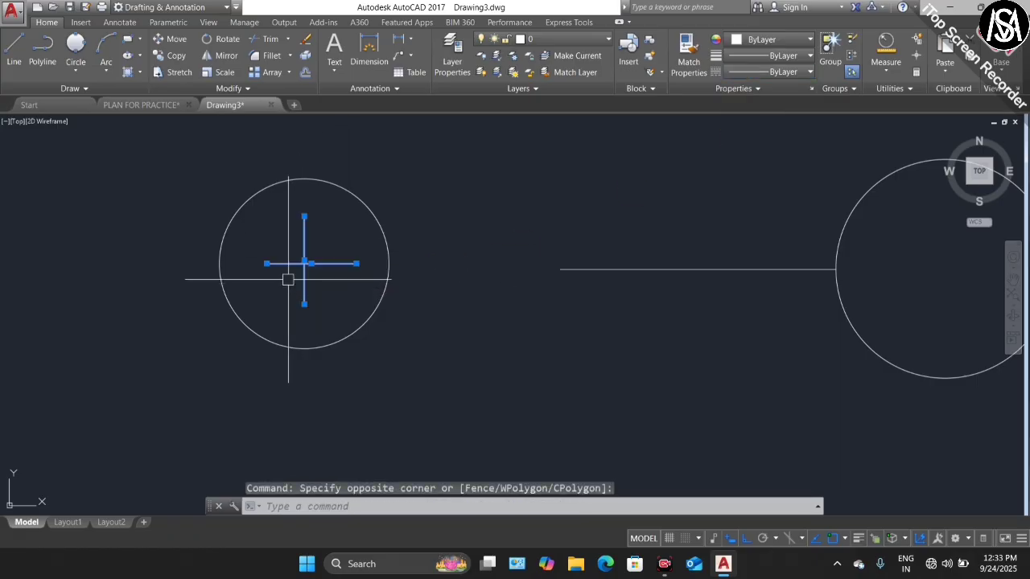
left_click(777, 72)
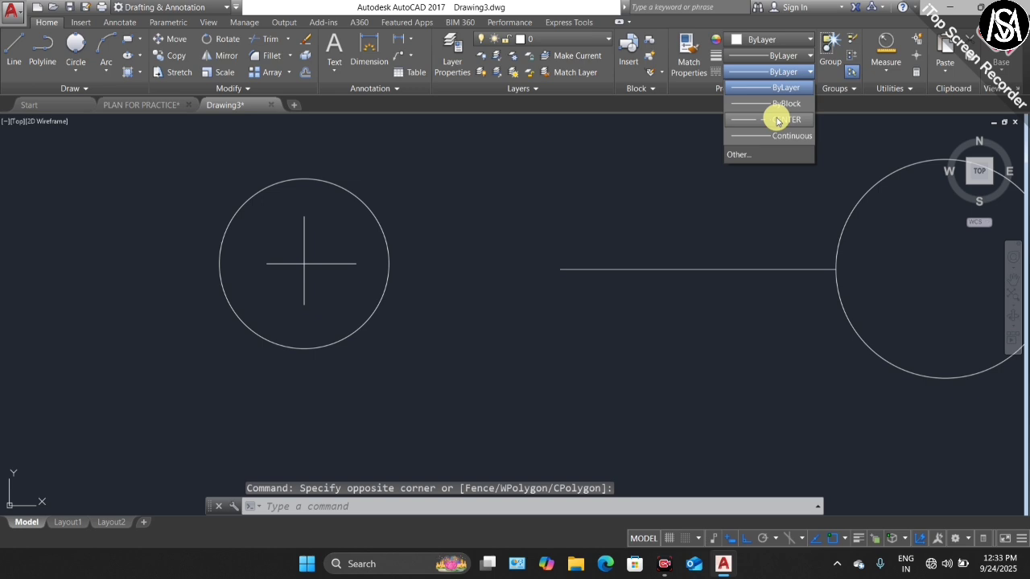
left_click(777, 120)
key("Escape")
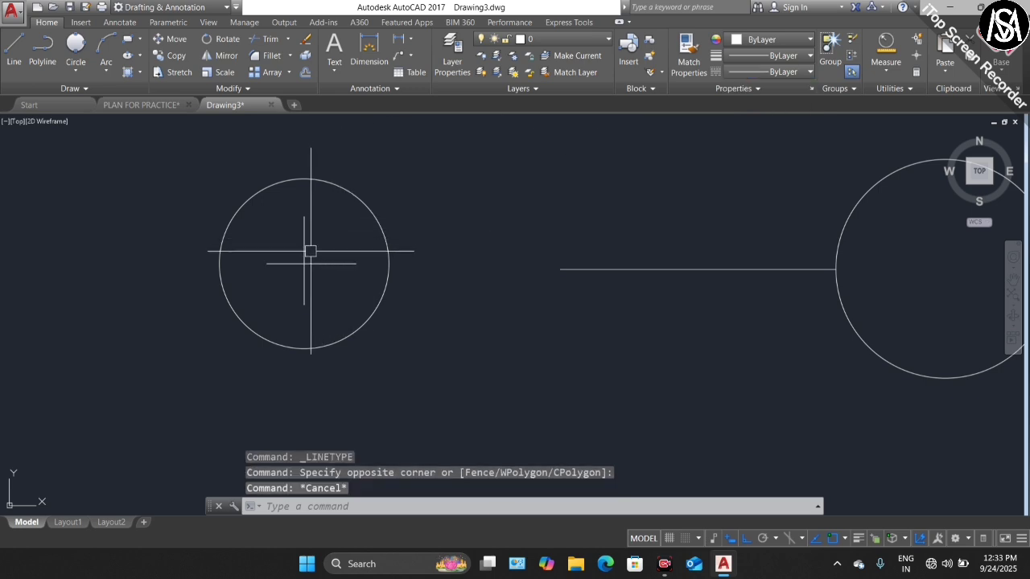
Examine the dash pattern of the two crossing centre lines at different magnifications
scroll(310, 251, "up", 5)
scroll(345, 255, "down", 3)
scroll(349, 257, "up", 2)
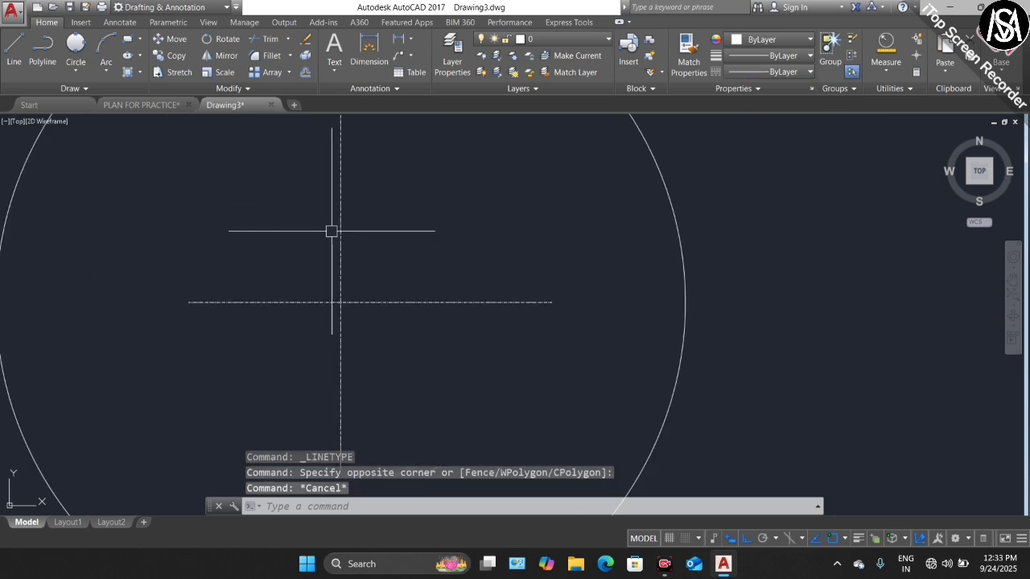
scroll(336, 233, "up", 2)
scroll(342, 233, "down", 4)
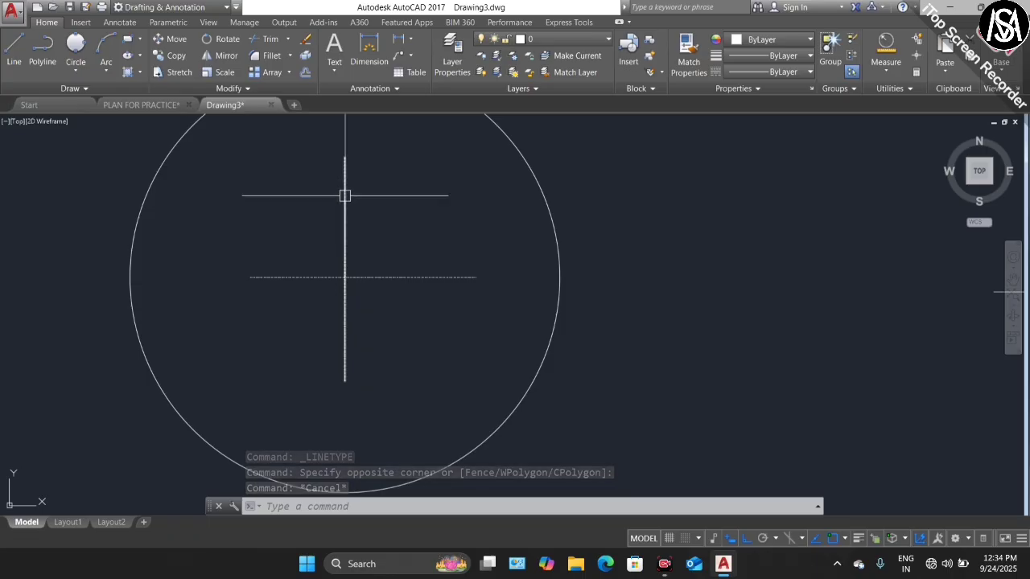
scroll(345, 196, "up", 2)
scroll(343, 214, "down", 4)
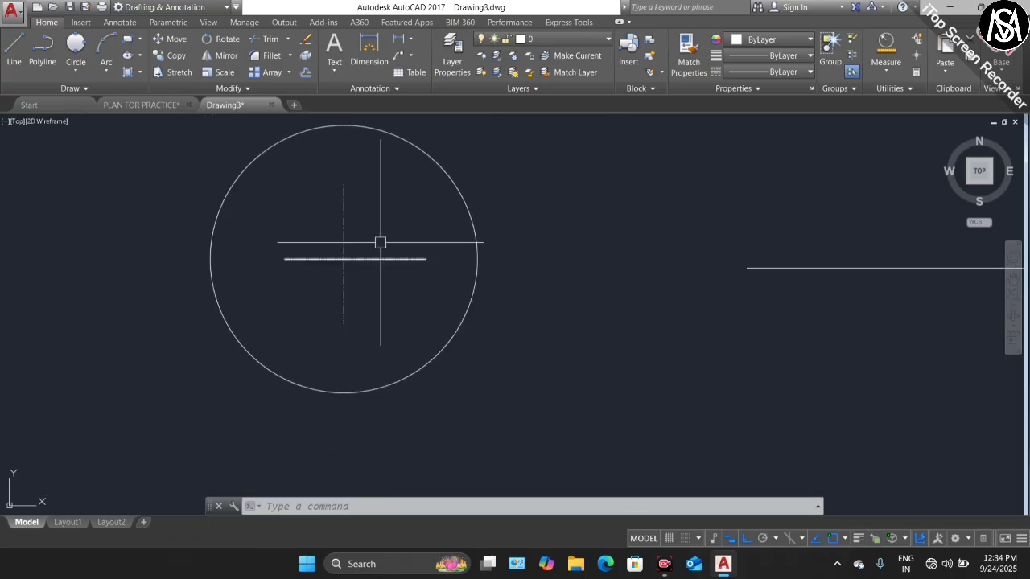
scroll(375, 225, "up", 2)
scroll(374, 214, "down", 2)
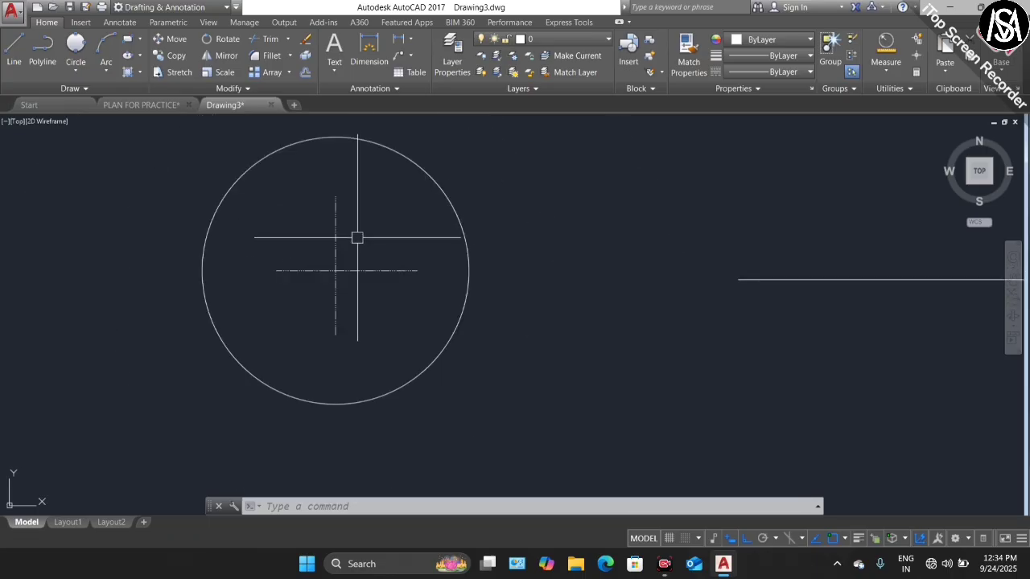
Set the global scale factor and current object scale to 5 with the linetype details shown for CENTER
left_click(390, 213)
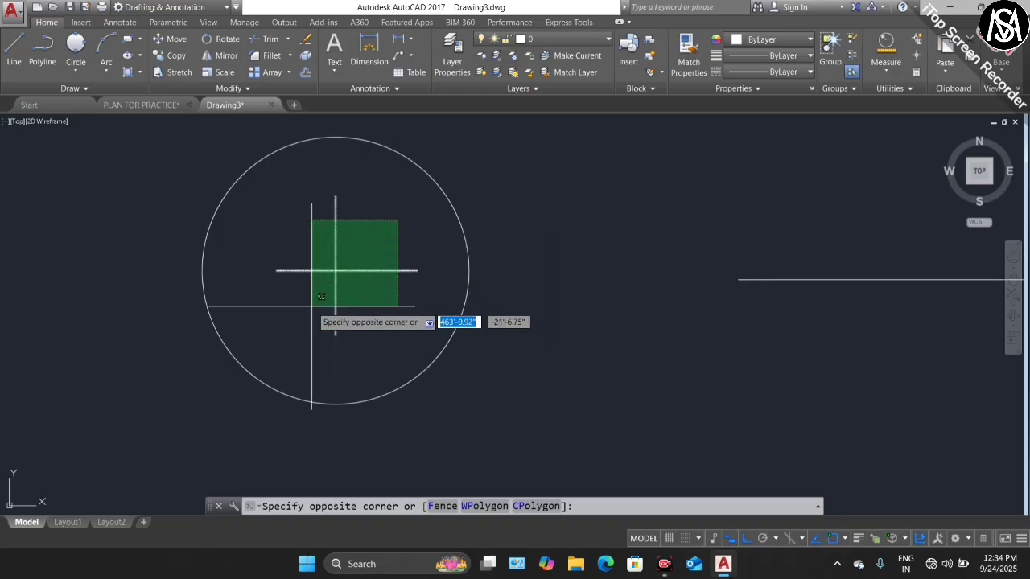
left_click(315, 293)
left_click(770, 71)
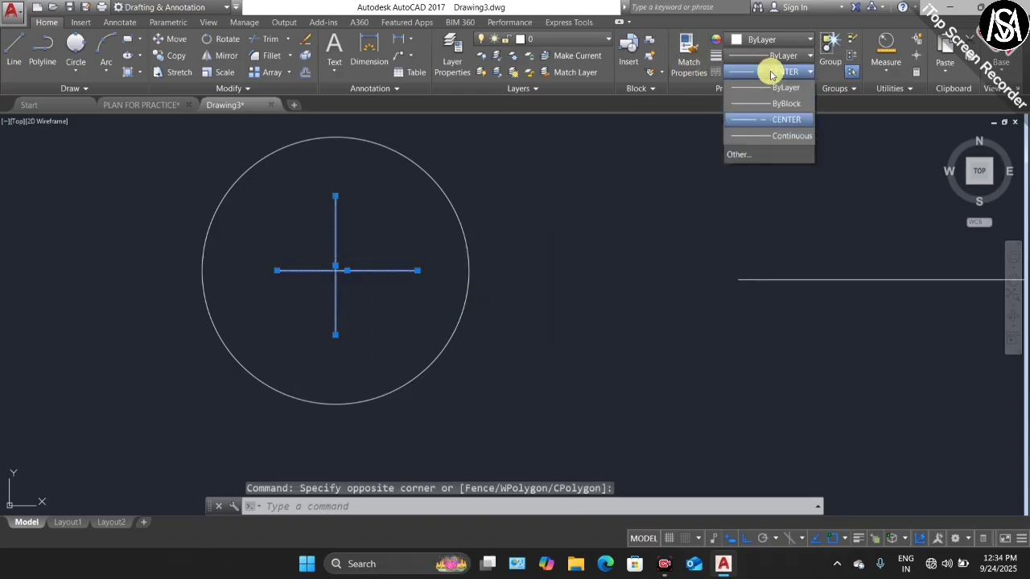
left_click(741, 154)
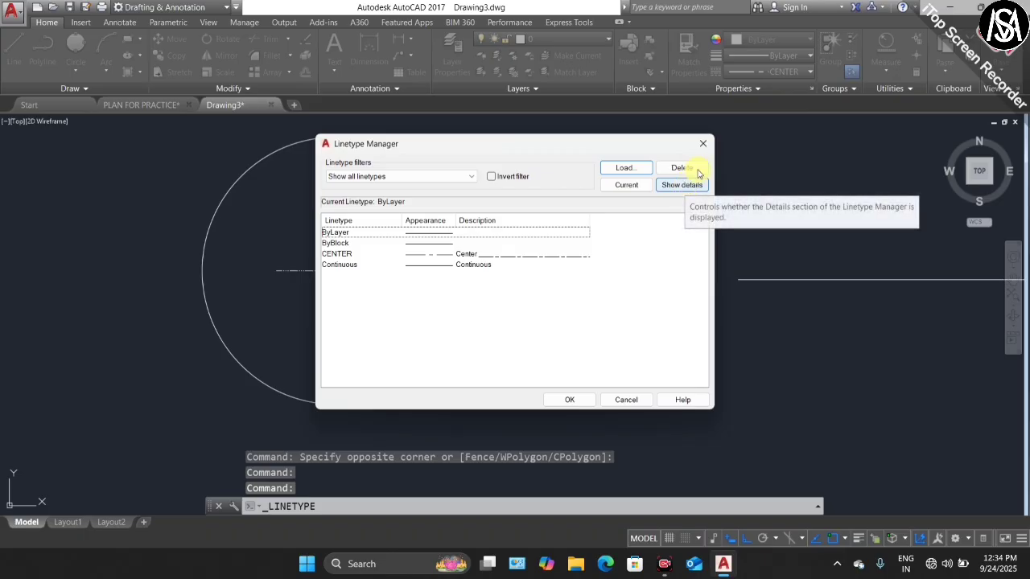
left_click(622, 187)
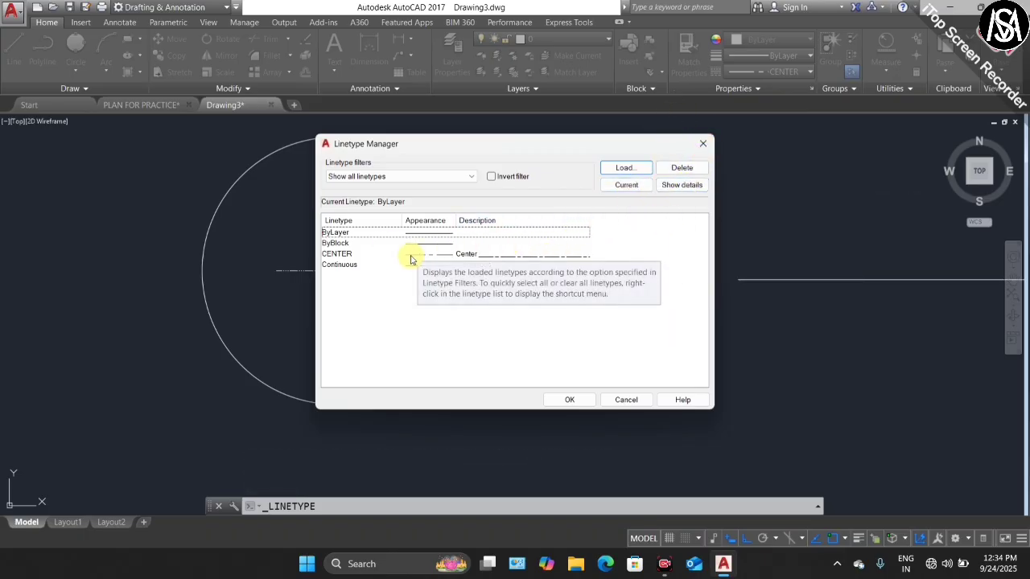
left_click(386, 254)
left_click(684, 185)
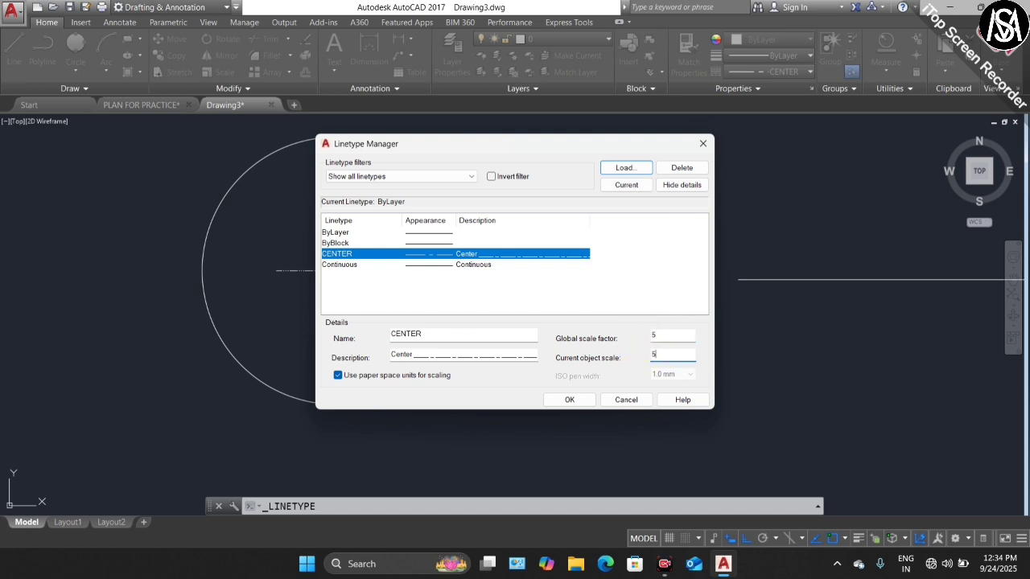
left_click(569, 400)
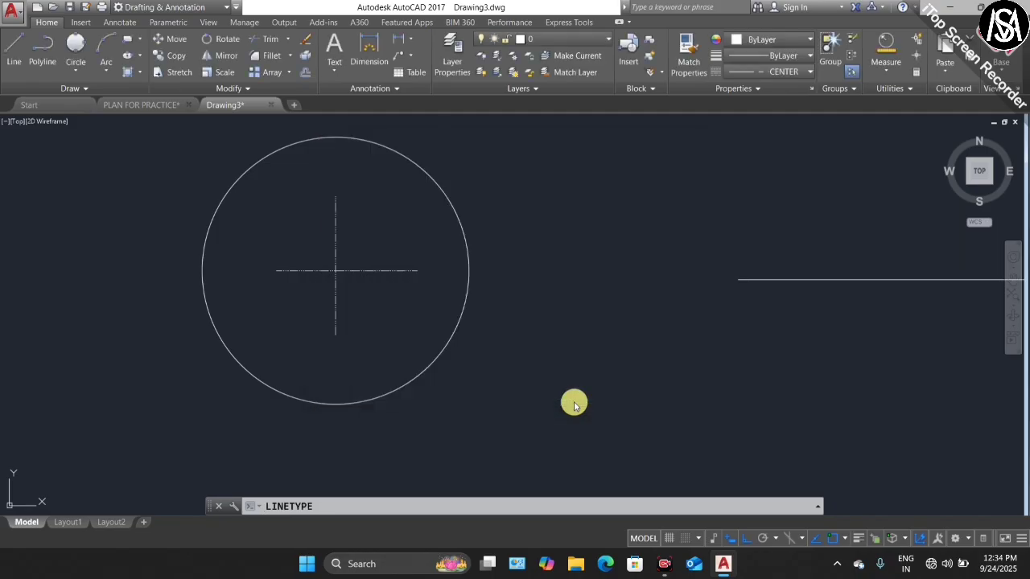
scroll(391, 221, "up", 4)
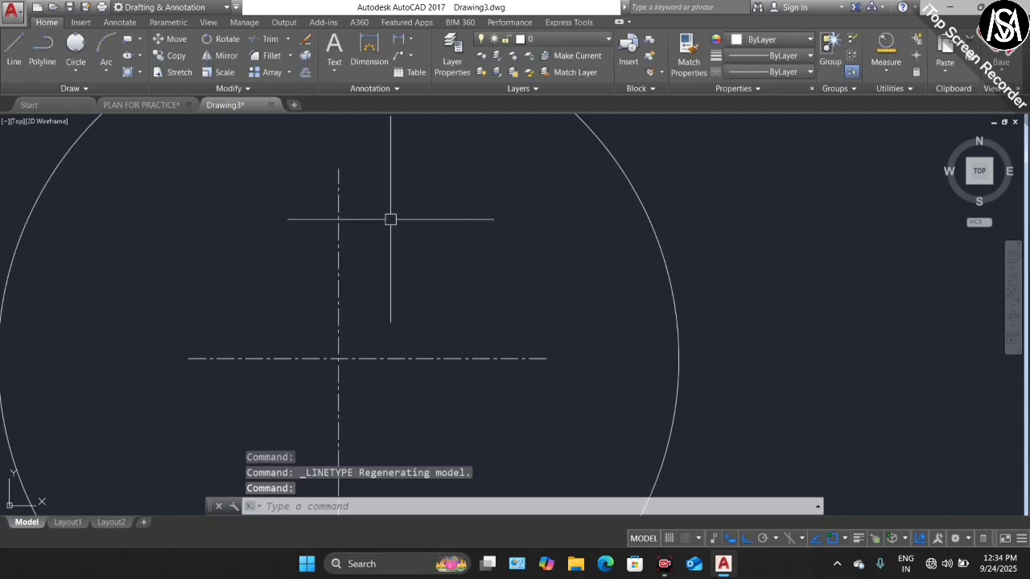
scroll(368, 233, "down", 2)
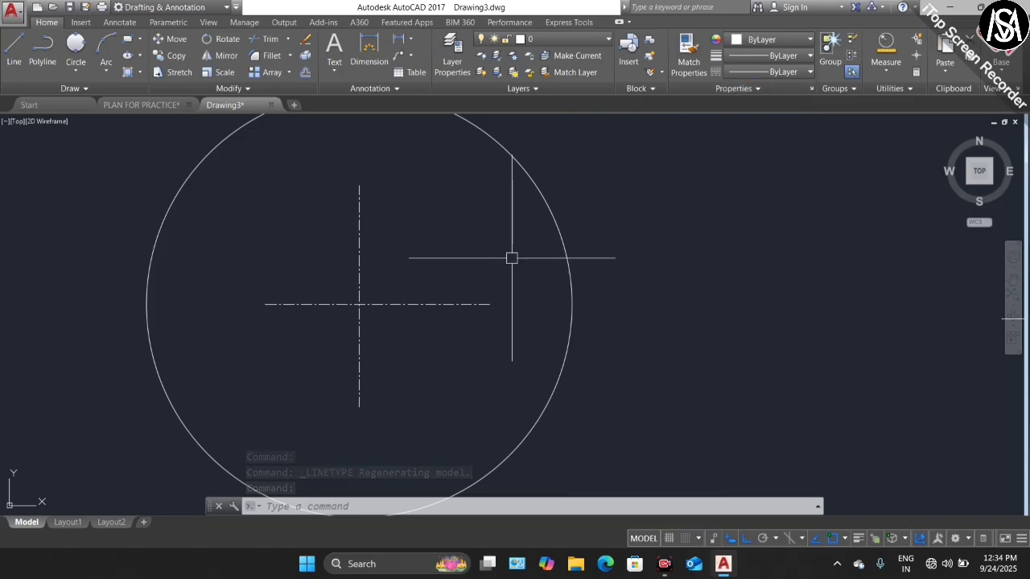
scroll(292, 301, "down", 3)
scroll(306, 236, "up", 1)
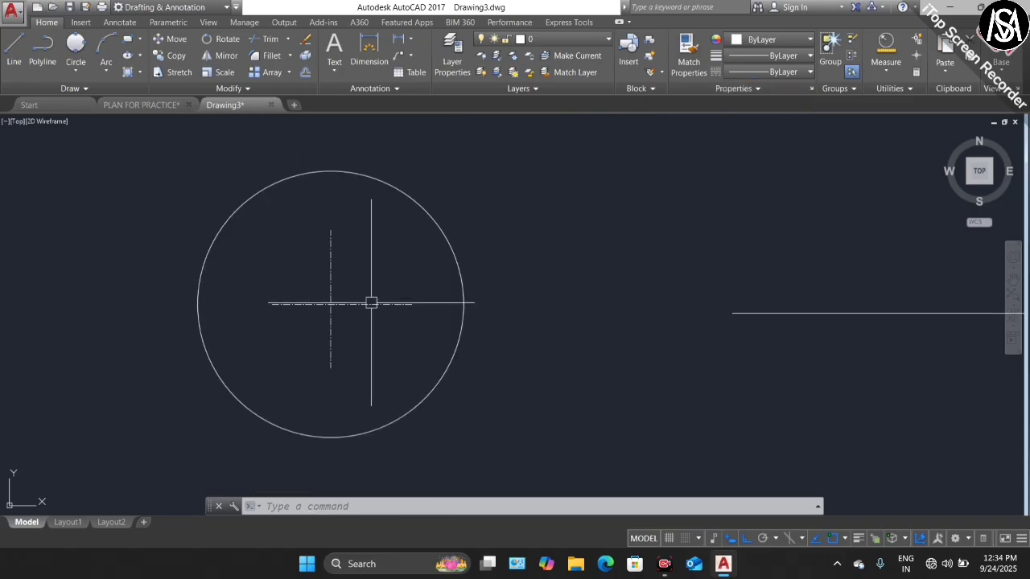
Draw a vertical line about 11' long through the centre of the circle with horizontal lines on both sides
scroll(266, 299, "down", 2)
scroll(242, 303, "down", 3)
scroll(530, 315, "up", 1)
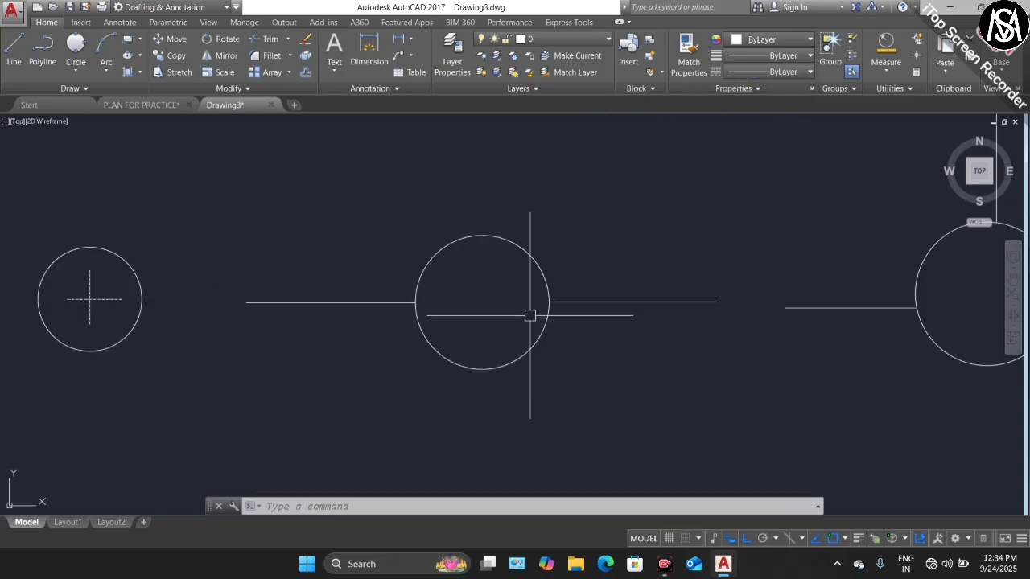
scroll(530, 316, "up", 2)
type("l")
key("Return")
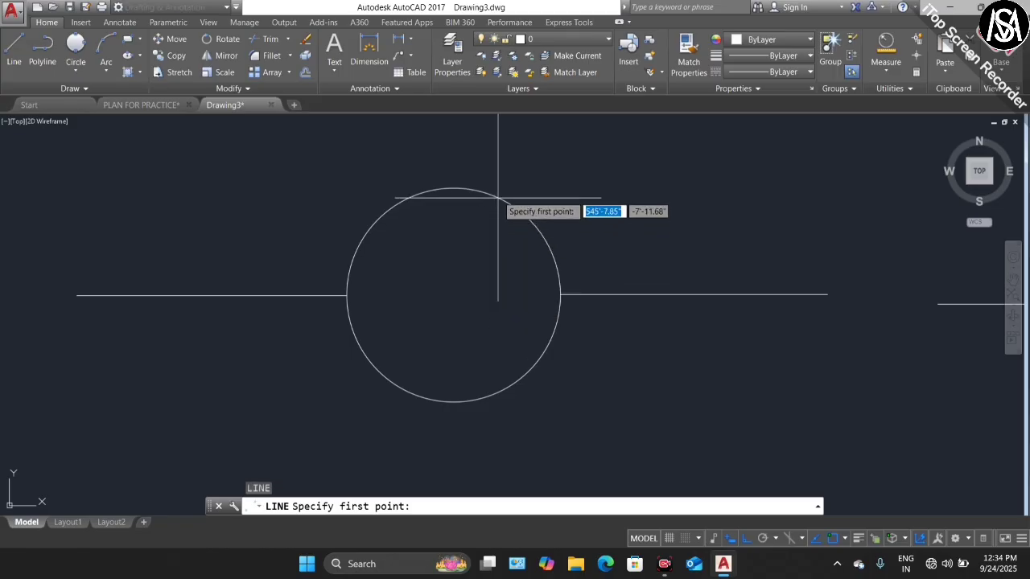
left_click(454, 246)
left_click(454, 337)
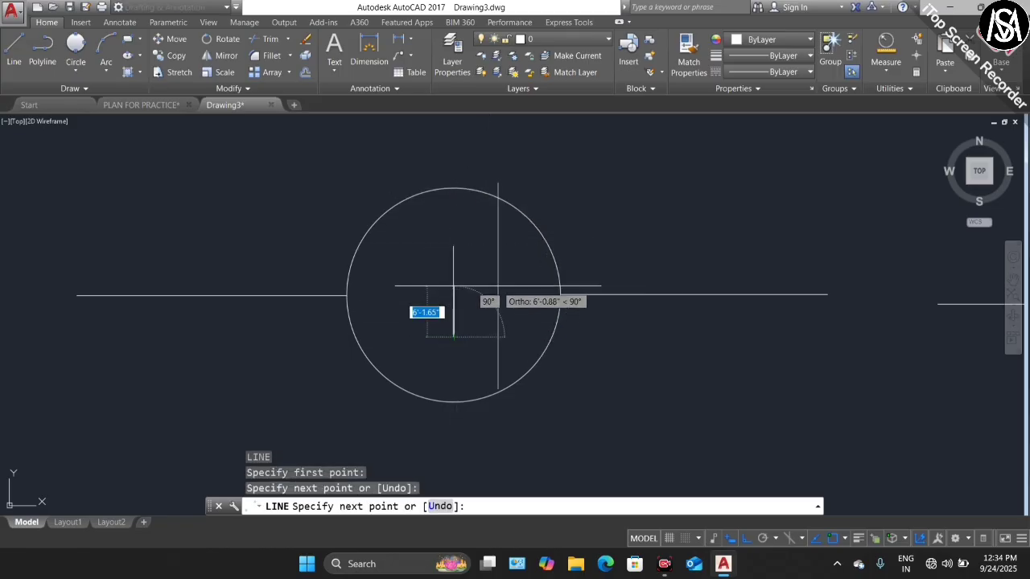
key("Escape")
Draw a horizontal line through the same circle's centre, crossing the vertical line
key("Return")
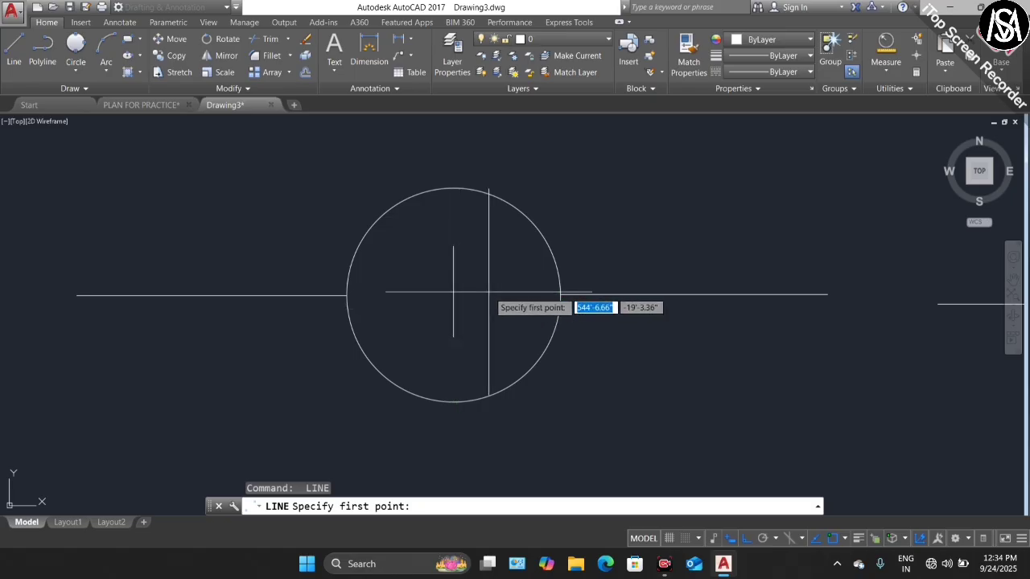
scroll(453, 295, "up", 2)
scroll(454, 296, "up", 2)
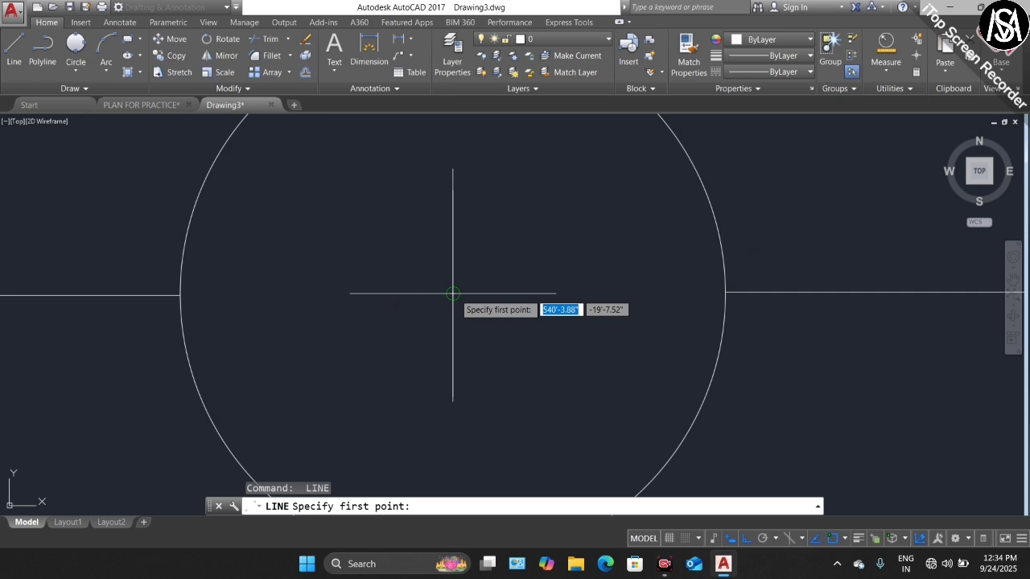
left_click(556, 294)
left_click(360, 294)
key("Escape")
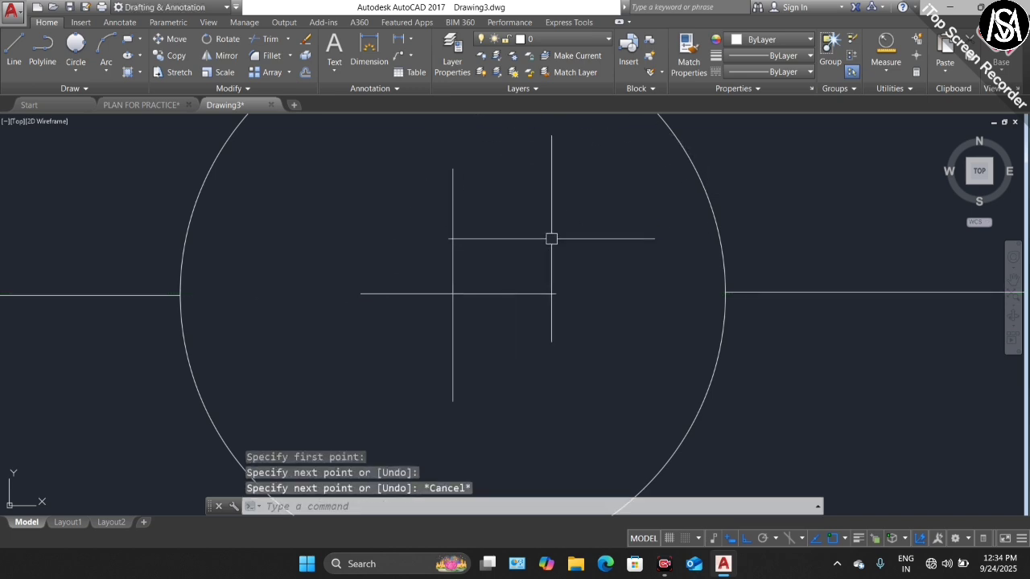
Assign the CENTER linetype to the two crossing lines inside the circle with side lines
scroll(556, 283, "down", 5)
scroll(518, 287, "up", 8)
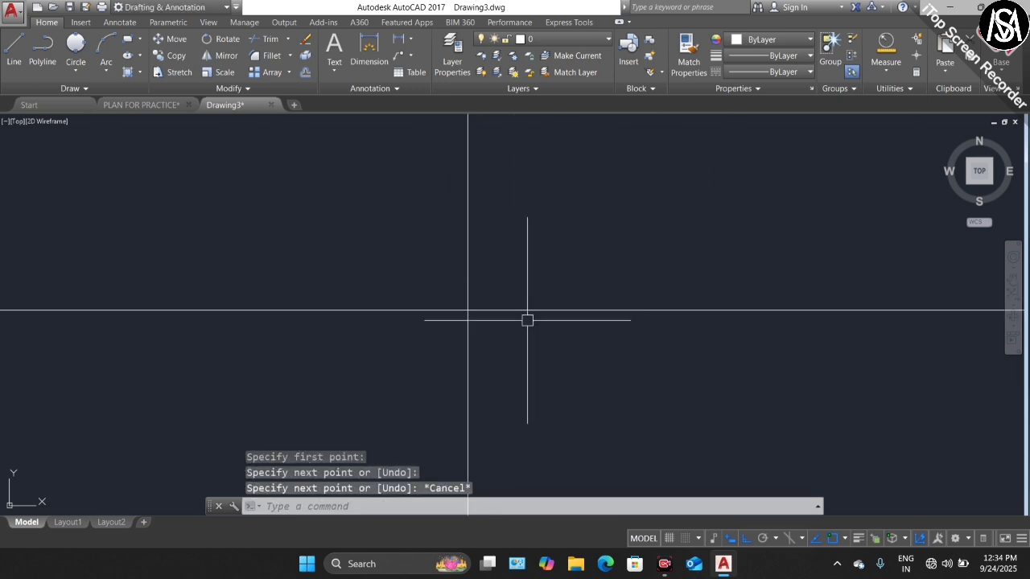
scroll(527, 321, "down", 3)
left_click_drag(561, 248, 471, 314)
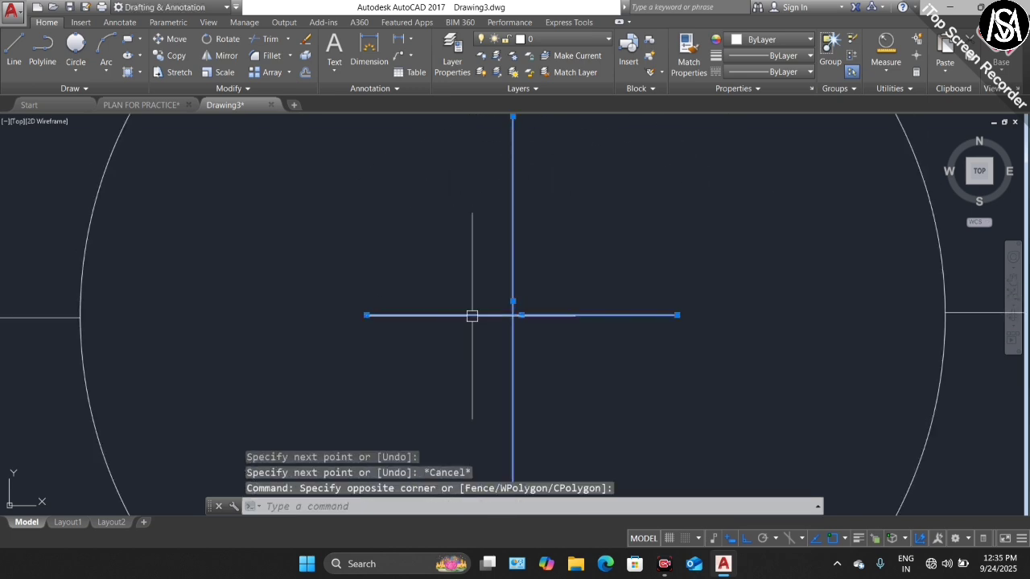
left_click(771, 74)
left_click(805, 120)
scroll(620, 285, "down", 2)
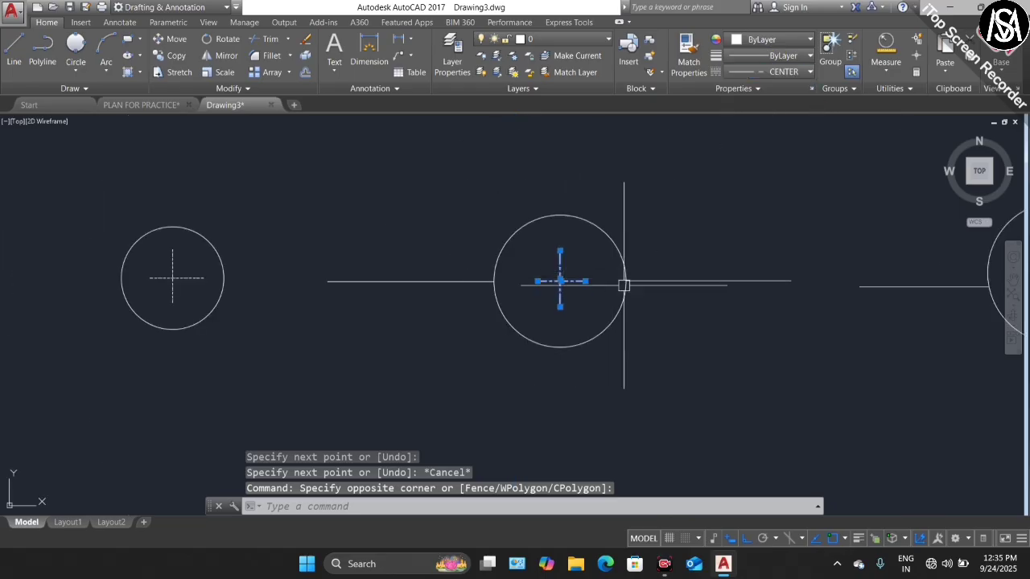
key("Escape")
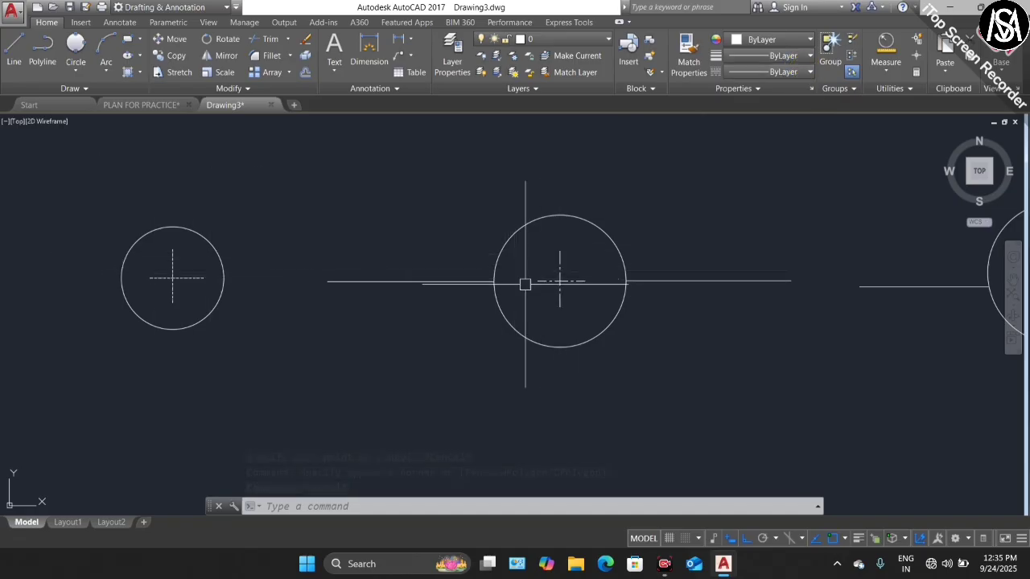
Compare the centre-line dash patterns inside the plain circle and the circle with side lines at different magnifications
scroll(184, 269, "up", 2)
scroll(465, 288, "down", 2)
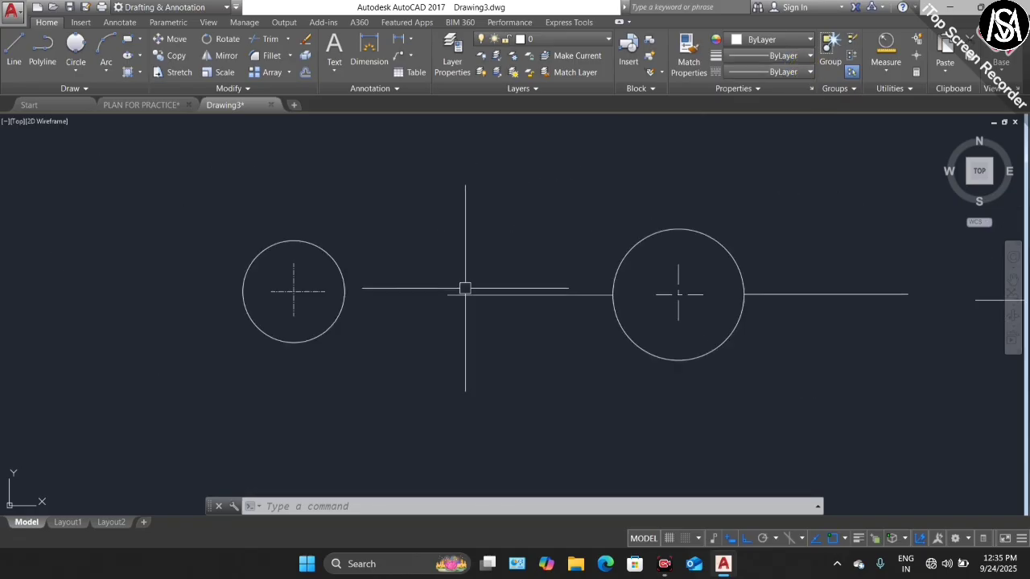
scroll(720, 300, "up", 3)
scroll(697, 283, "down", 2)
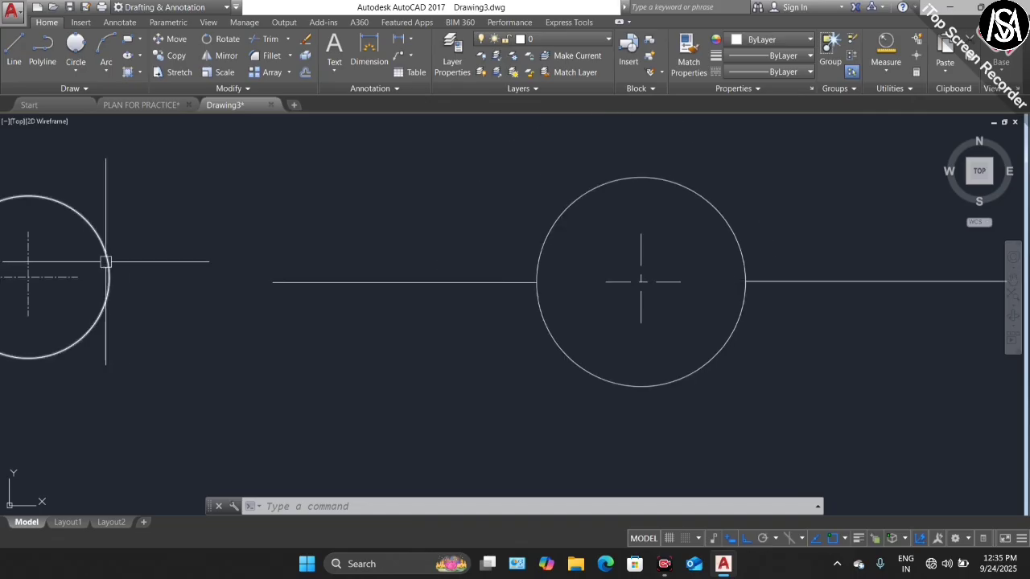
scroll(285, 290, "down", 1)
scroll(149, 285, "down", 2)
scroll(290, 230, "up", 4)
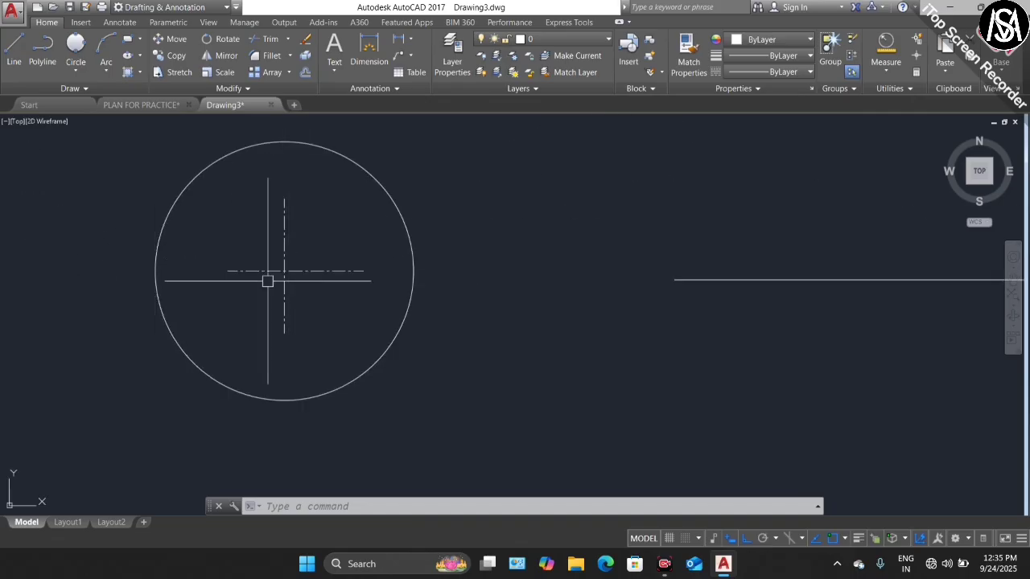
scroll(173, 276, "down", 4)
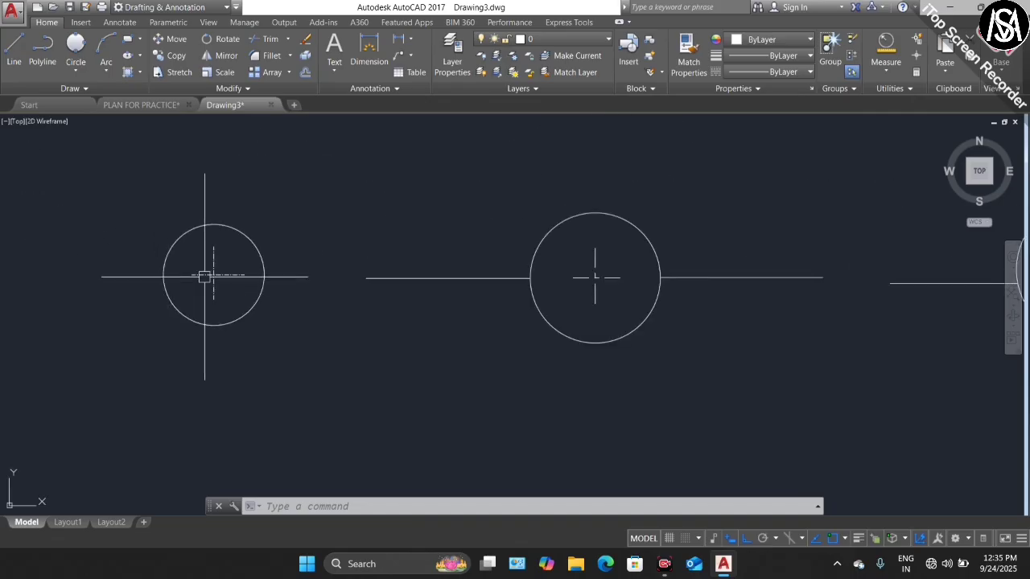
scroll(610, 265, "up", 4)
Open the properties of the two centre lines in the circle with side lines and set their linetype scale to 3
left_click(626, 242)
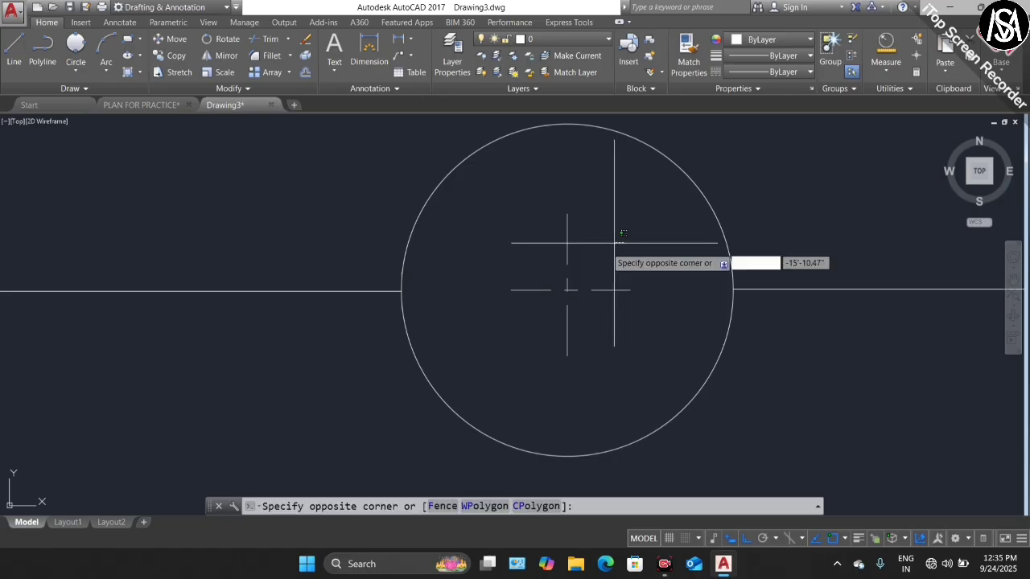
left_click(519, 353)
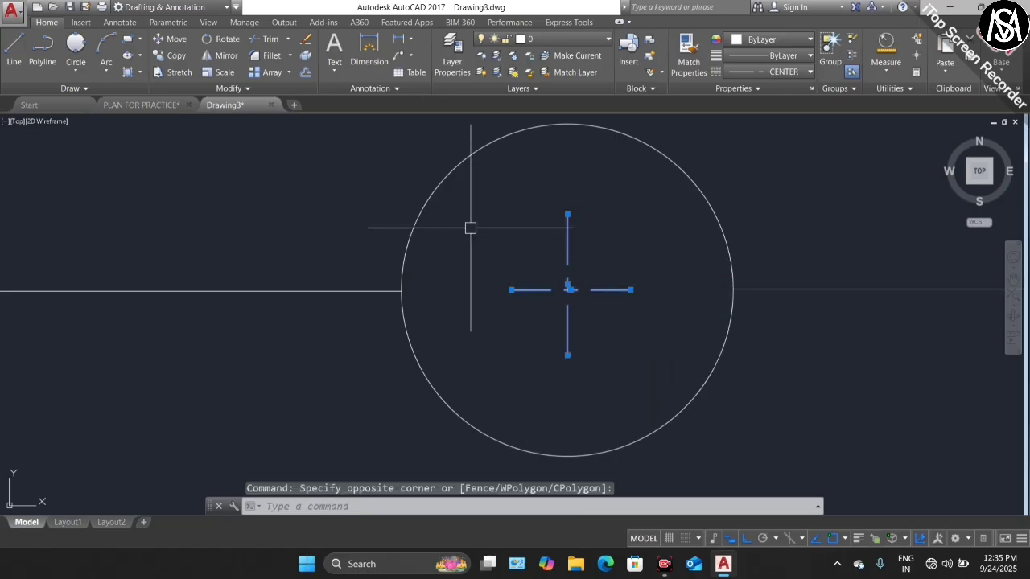
right_click(488, 202)
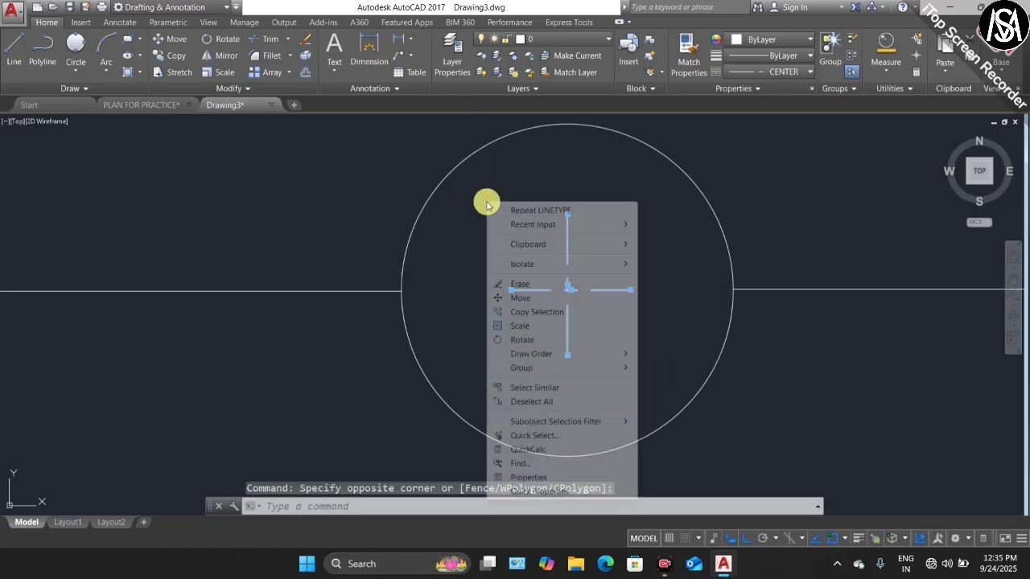
left_click(528, 477)
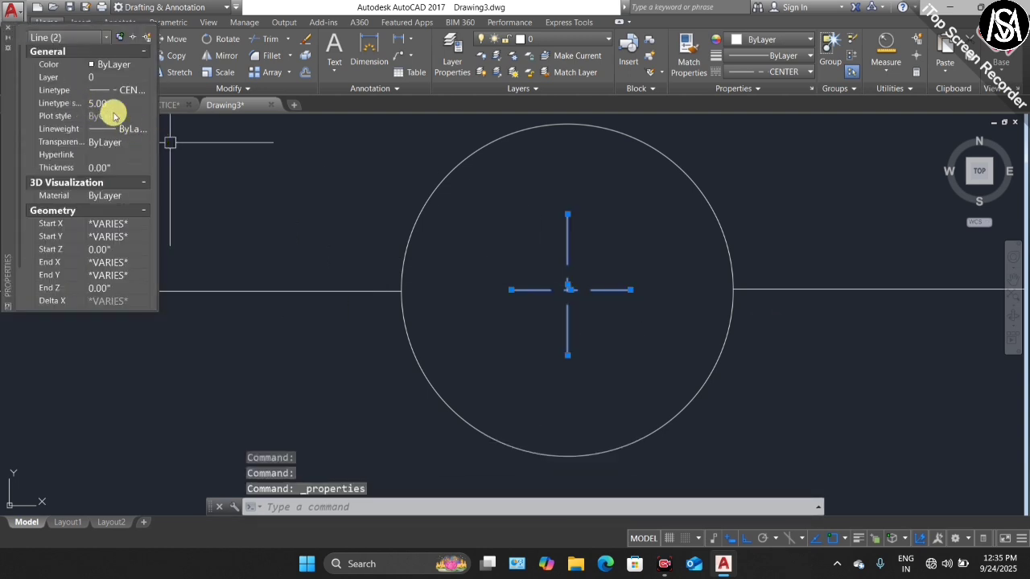
left_click(113, 102)
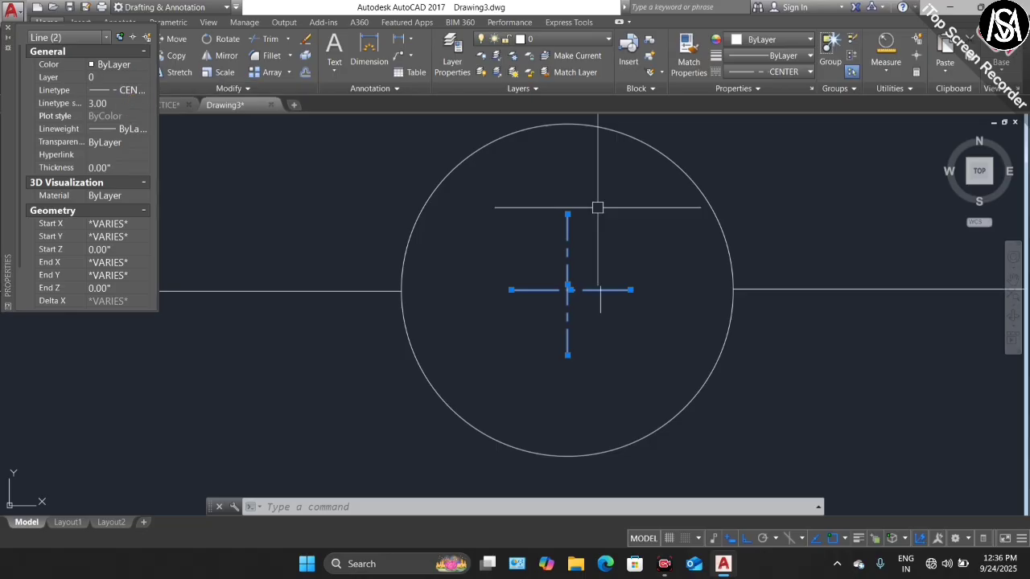
key("Escape")
scroll(568, 281, "up", 4)
scroll(568, 280, "up", 5)
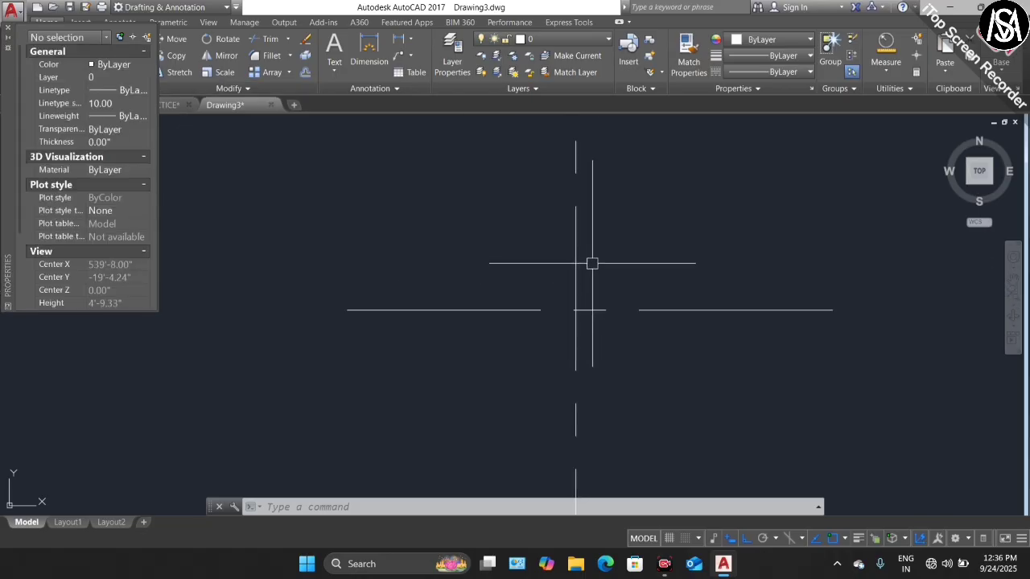
scroll(581, 264, "up", 4)
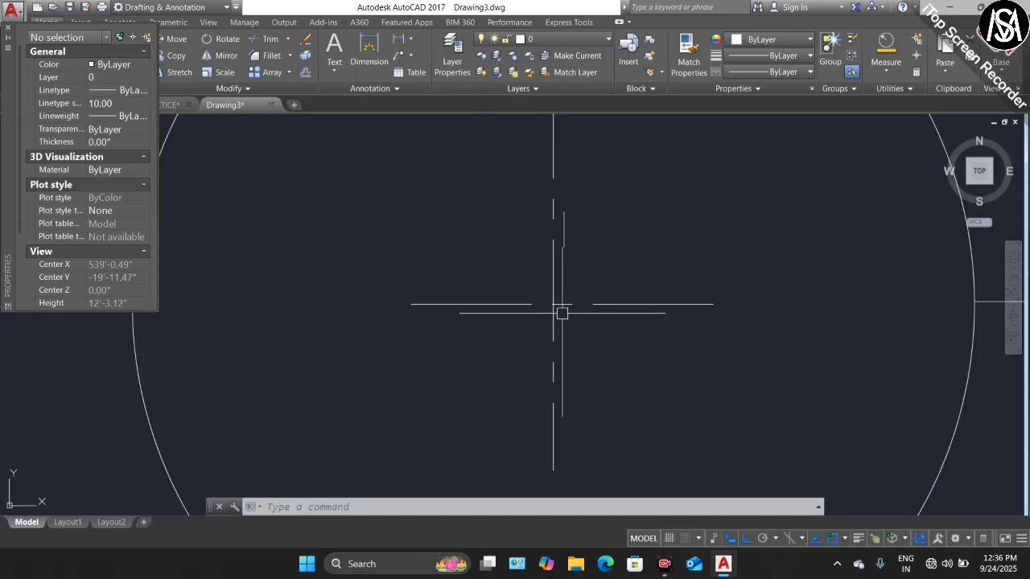
Set the linetype scale of both centre lines in the circle with side lines to 1 and close their properties
left_click(554, 283)
left_click(552, 306)
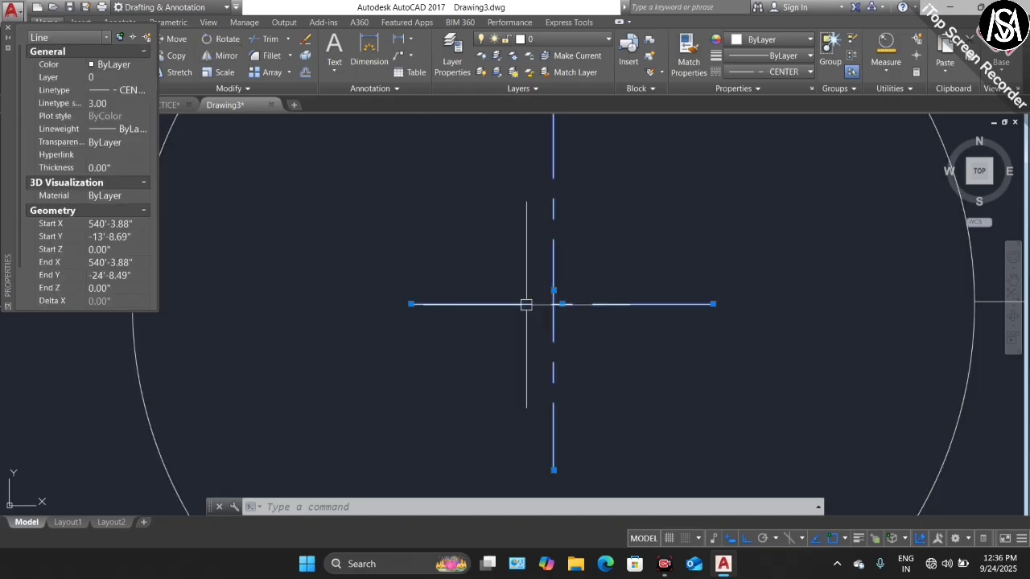
left_click(115, 103)
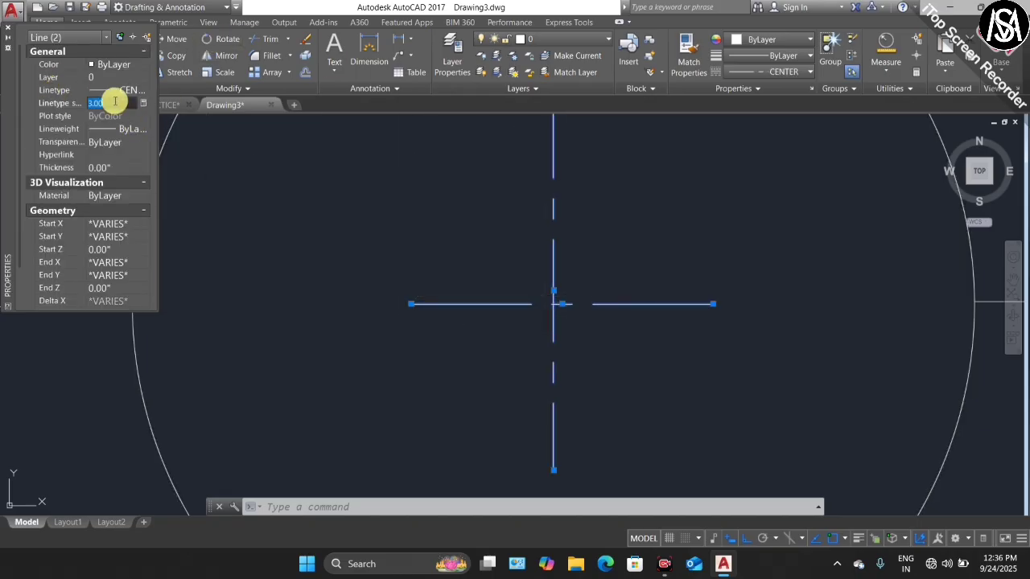
type("2")
key("Return")
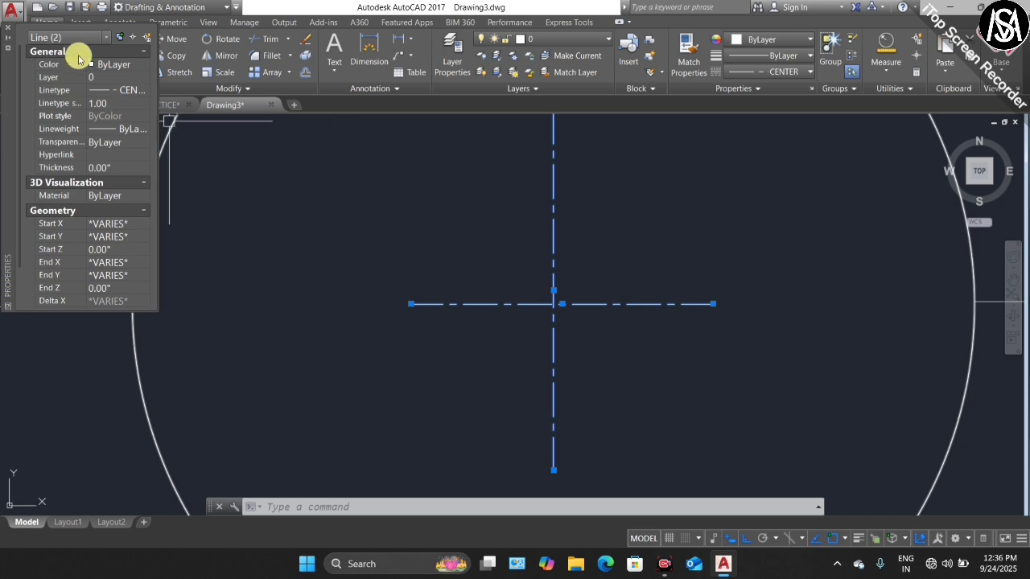
key("Escape")
scroll(598, 265, "down", 4)
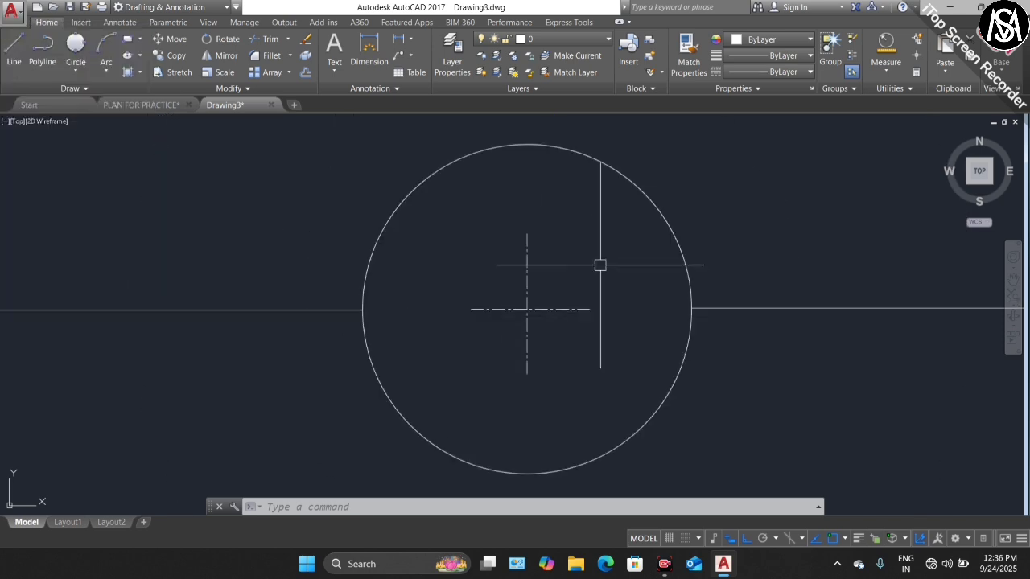
scroll(536, 287, "up", 5)
scroll(536, 287, "down", 4)
scroll(598, 276, "down", 2)
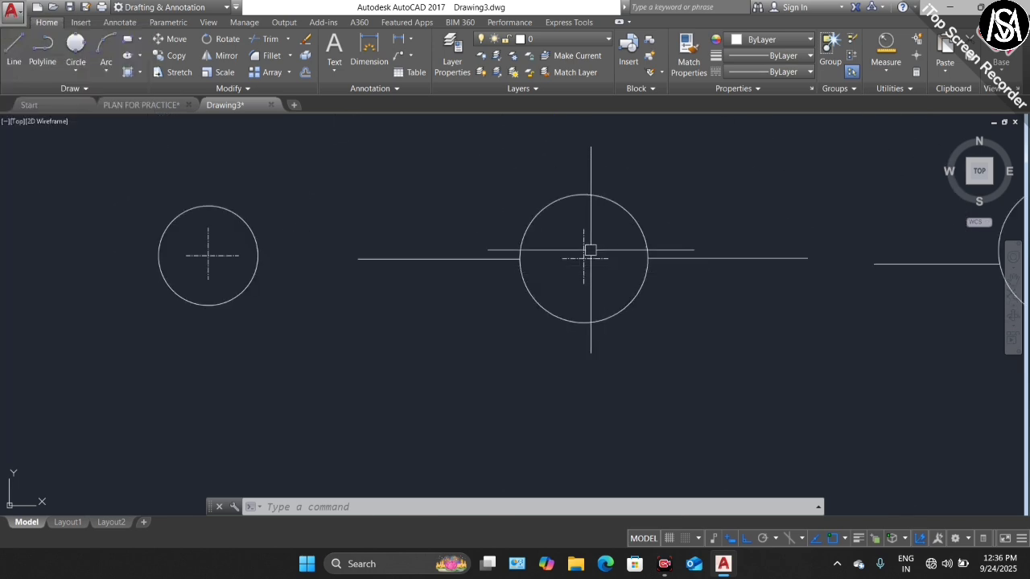
Examine the centre-line dash patterns in the plain circle and the circle with side lines at several magnifications
scroll(283, 263, "up", 4)
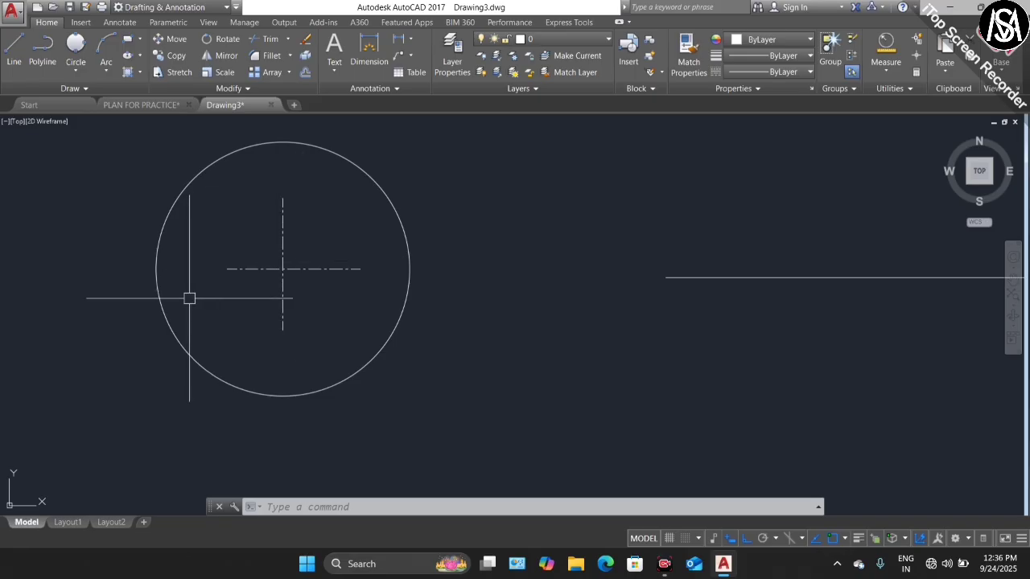
scroll(189, 298, "down", 2)
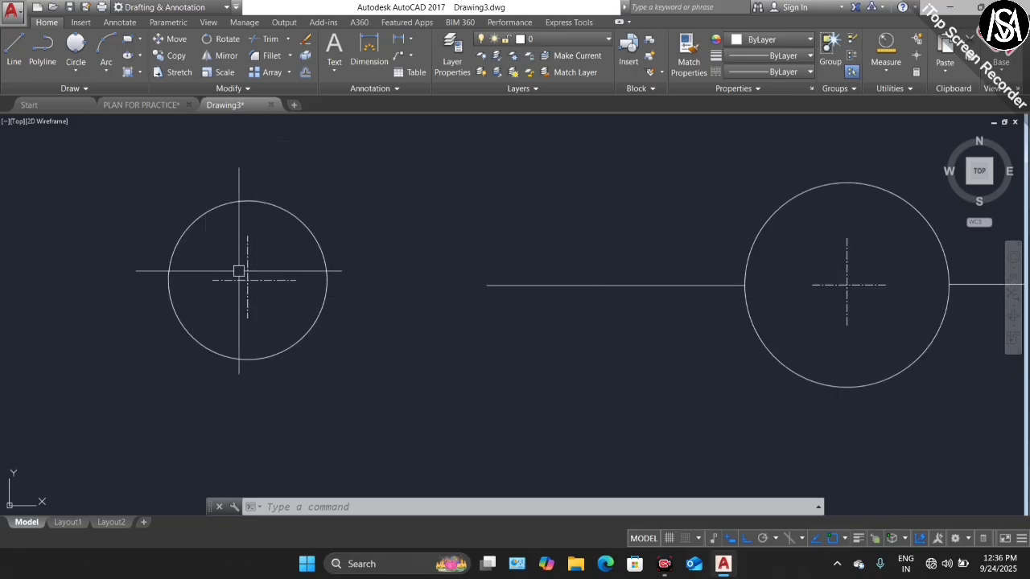
scroll(271, 274, "up", 2)
scroll(225, 286, "down", 3)
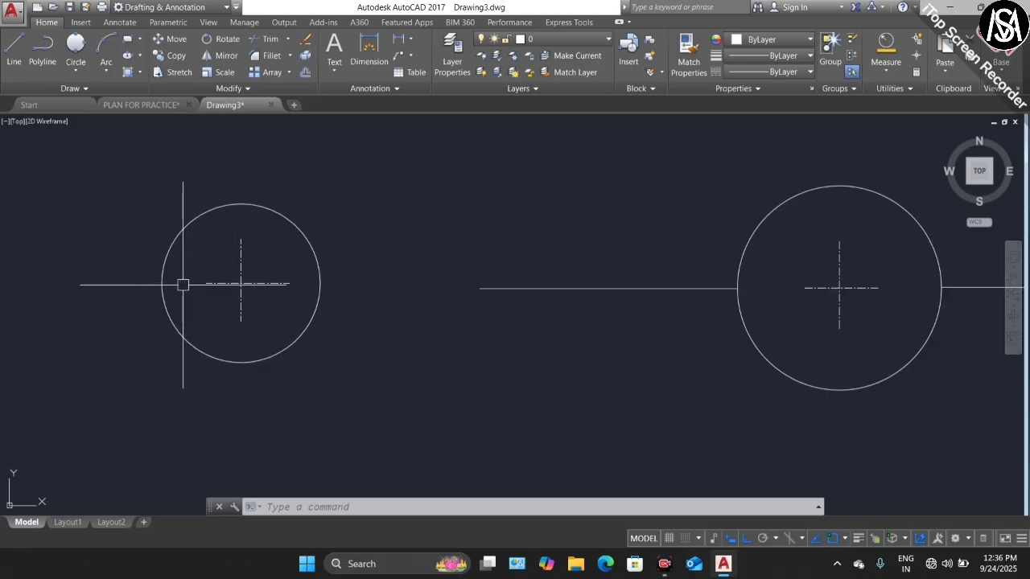
scroll(402, 293, "down", 2)
scroll(467, 296, "down", 2)
scroll(721, 294, "down", 2)
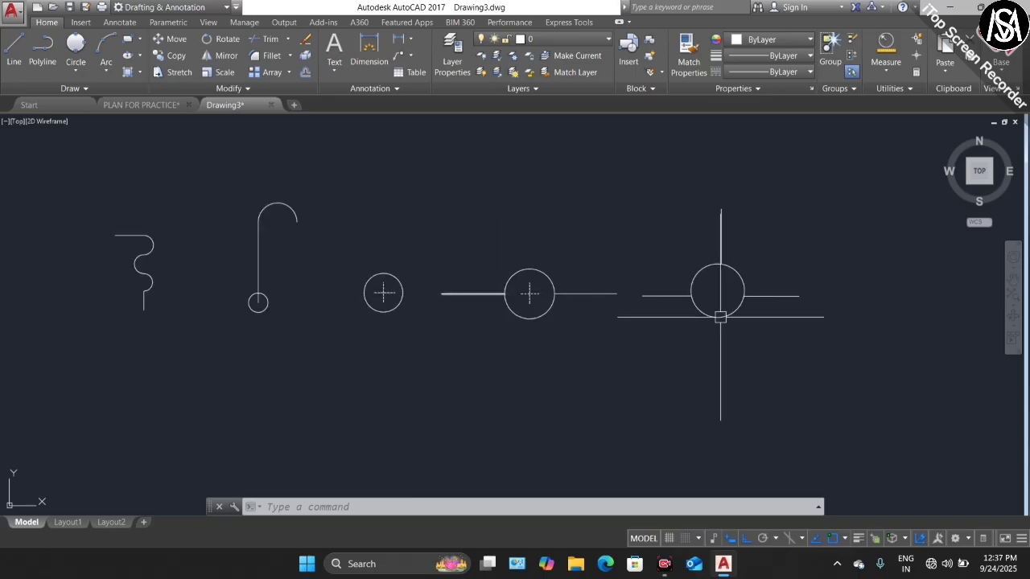
Draw a short horizontal line through the centre of the circle with side lines and a vertical line above it
scroll(755, 286, "up", 5)
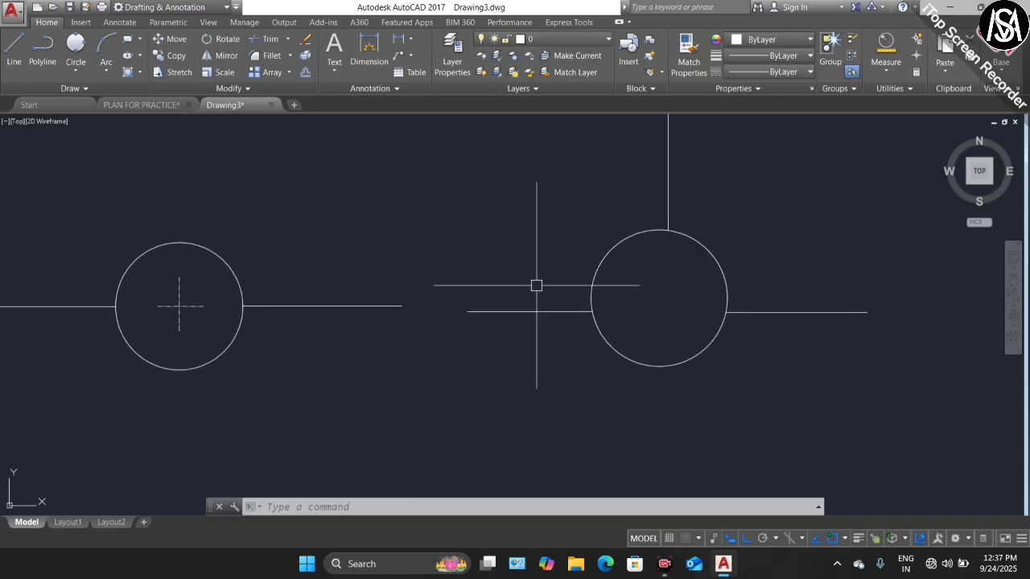
type("l")
key("Return")
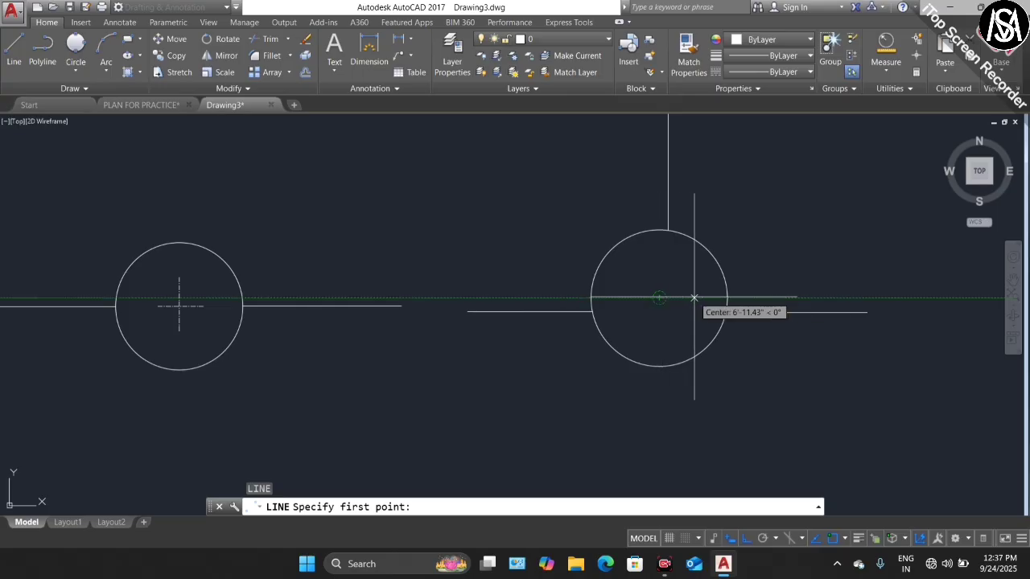
left_click(692, 298)
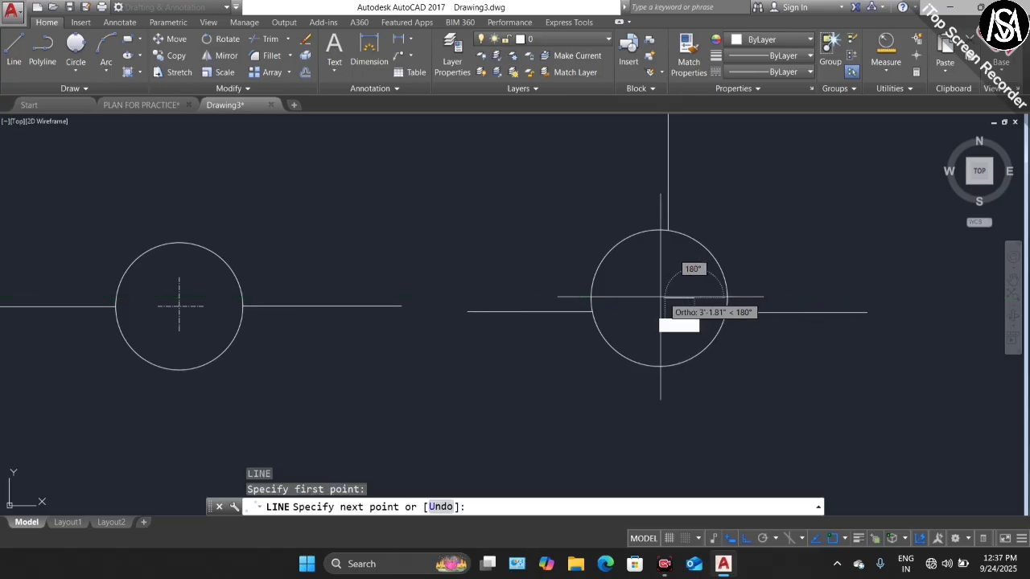
left_click(617, 300)
key("Escape")
Draw a vertical line through the same circle's centre, crossing the horizontal line and staying inside the circle
key("Return")
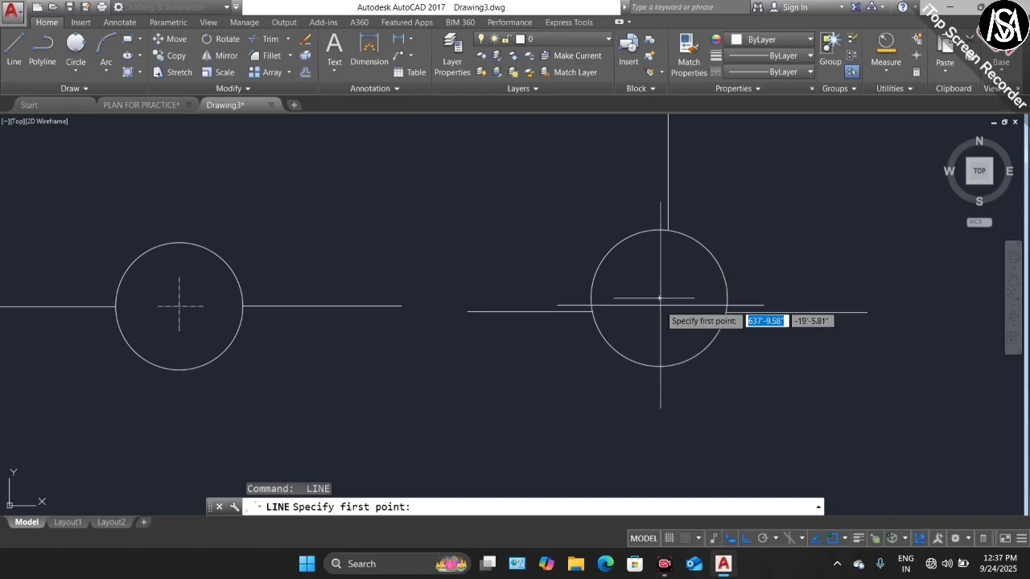
left_click(659, 260)
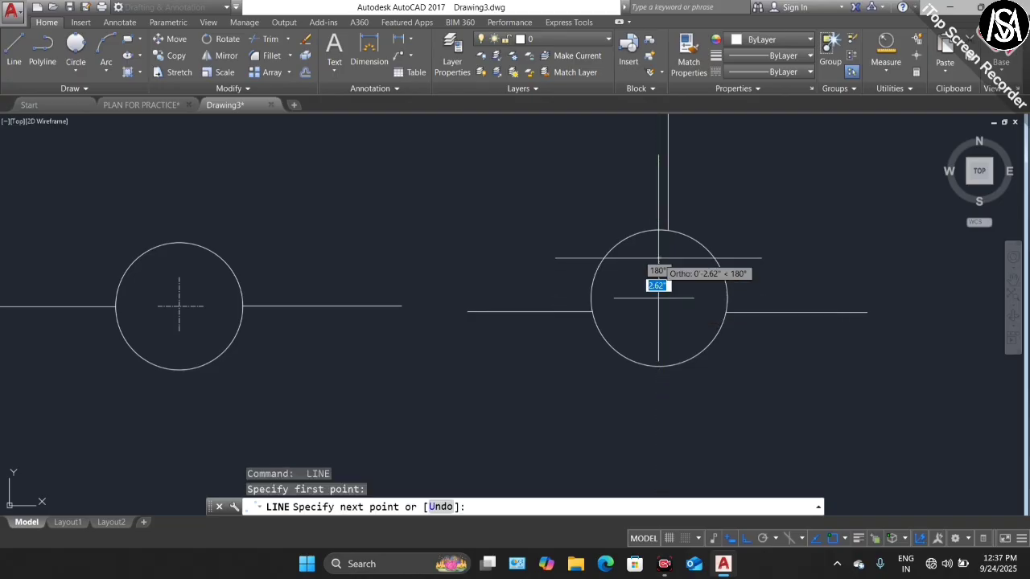
left_click(662, 347)
key("Escape")
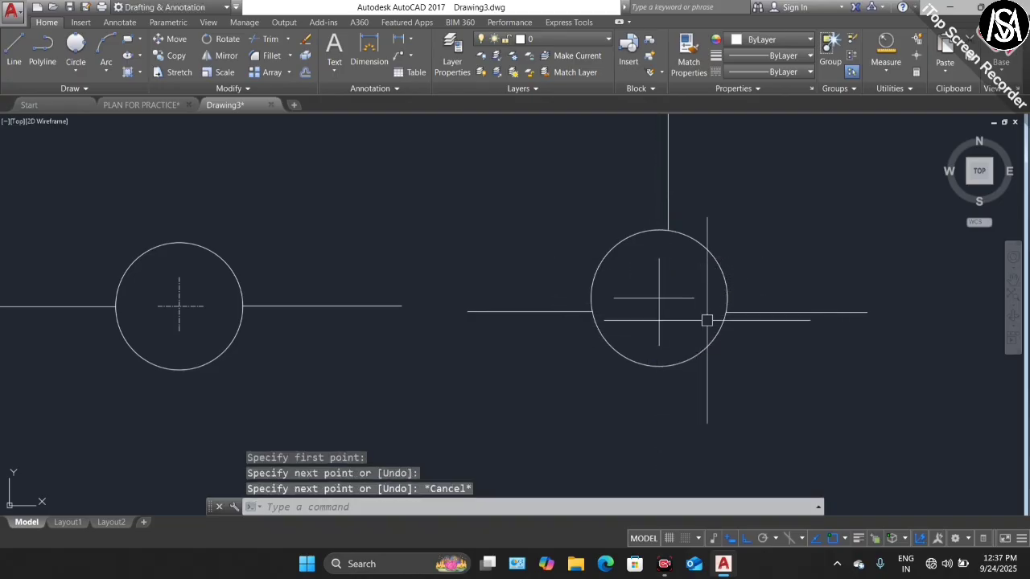
scroll(676, 292, "up", 4)
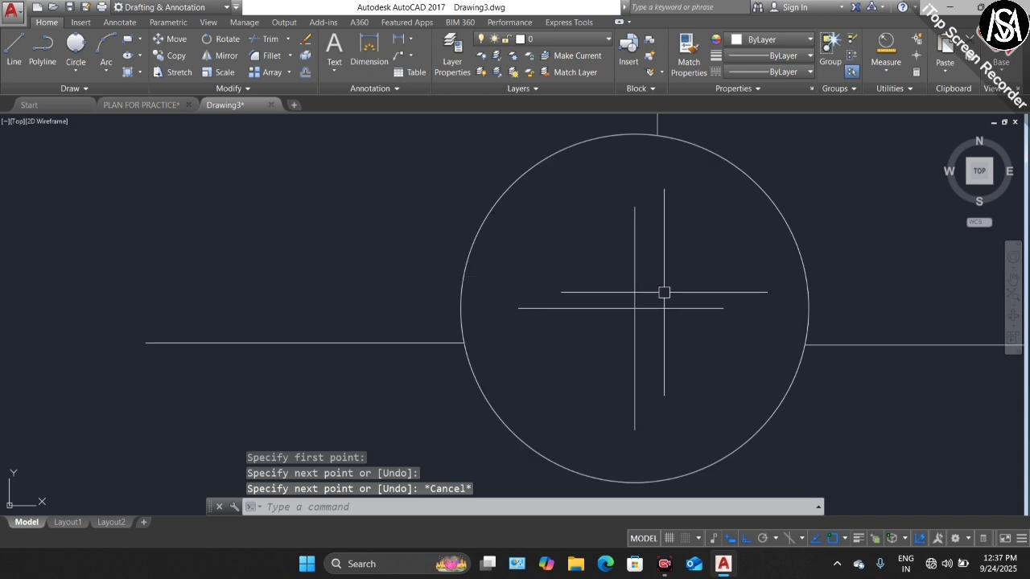
scroll(673, 291, "down", 4)
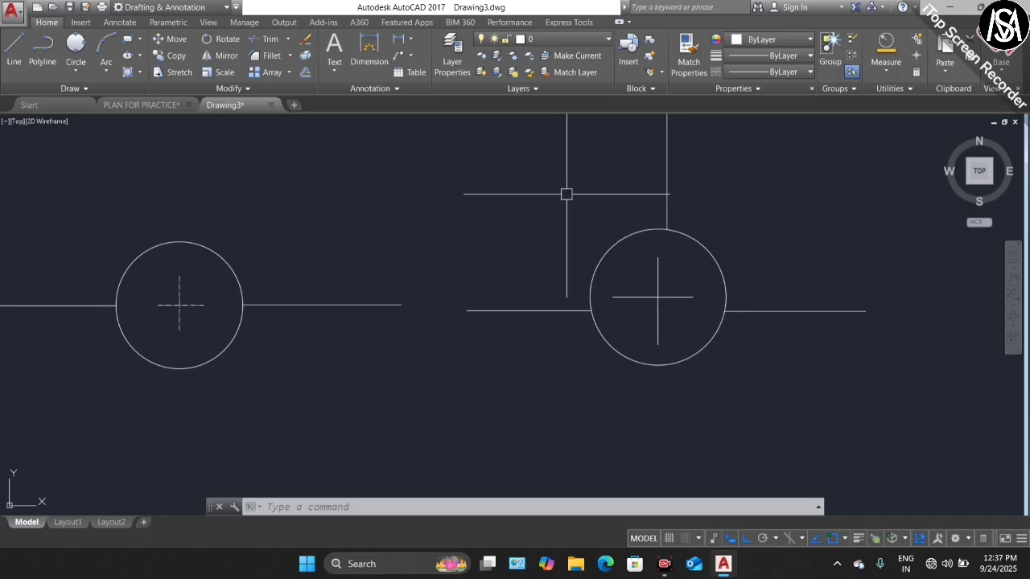
Begin entering a command and correct the mistyped MS to M
type("S")
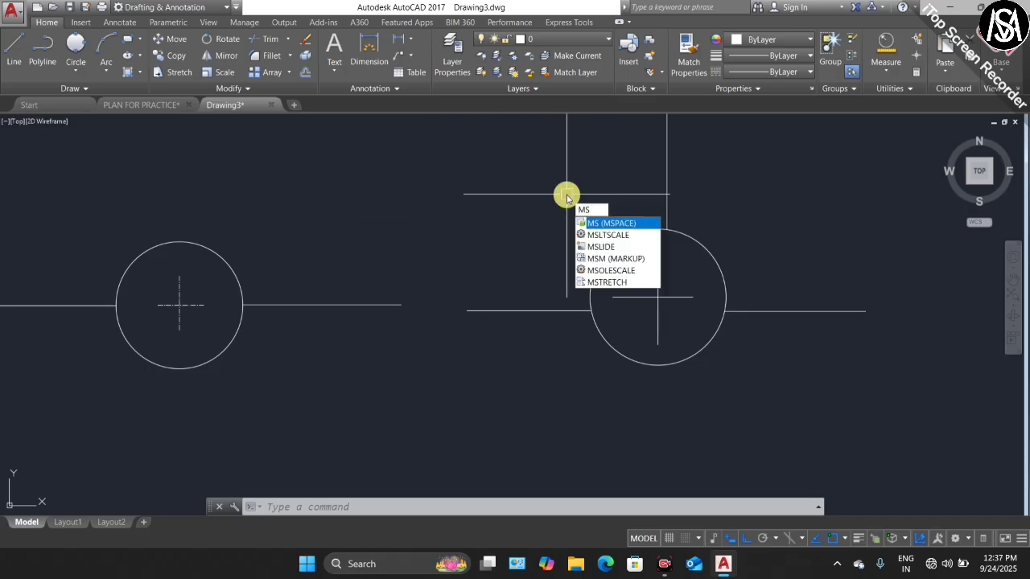
key("BackSpace")
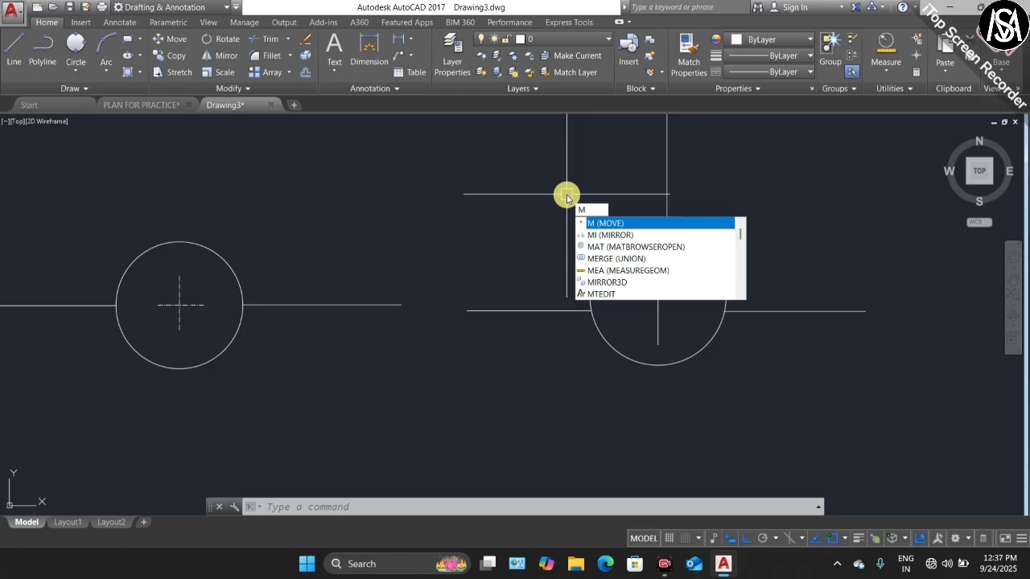
type("A")
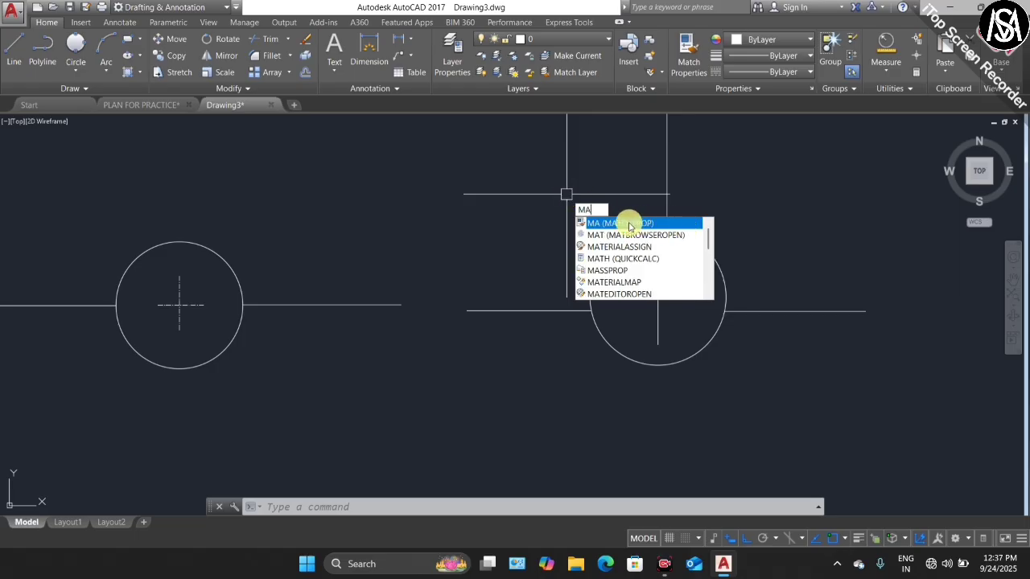
key("Escape")
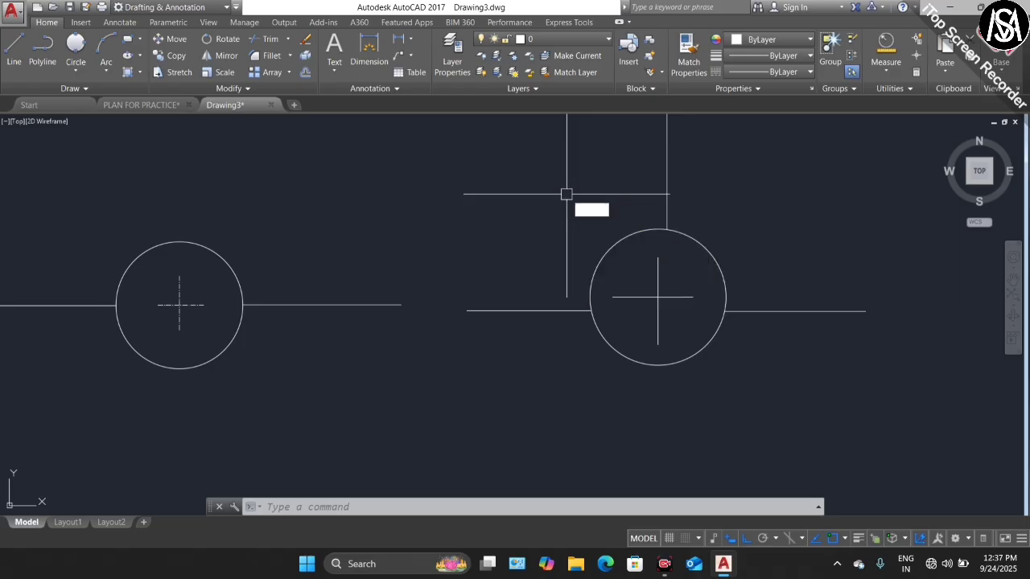
key("Escape")
key("Escape")
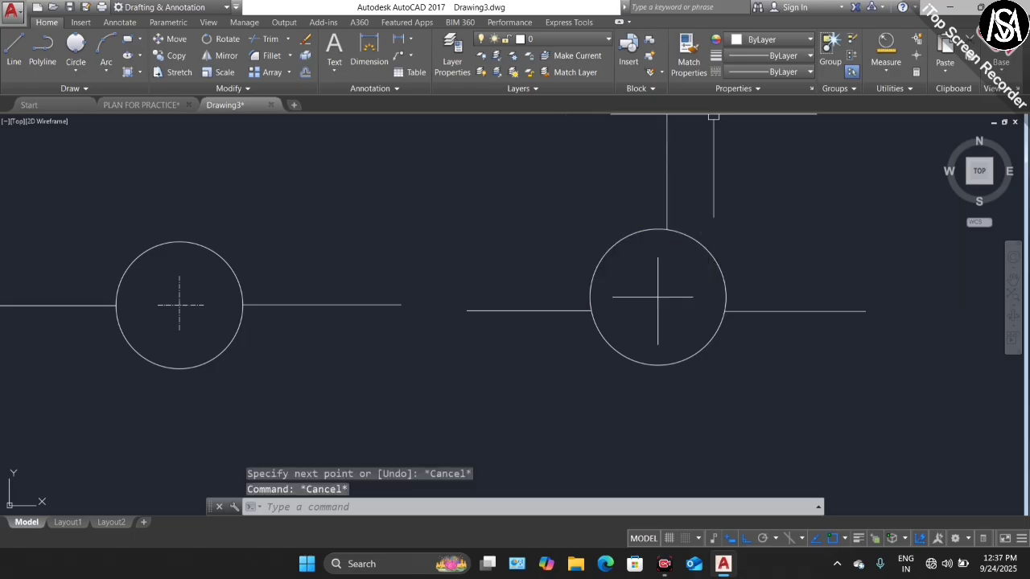
Match the properties of the middle circle's dash-dot horizontal centre line onto both centre lines of the circle with the vertical line above it
left_click(697, 67)
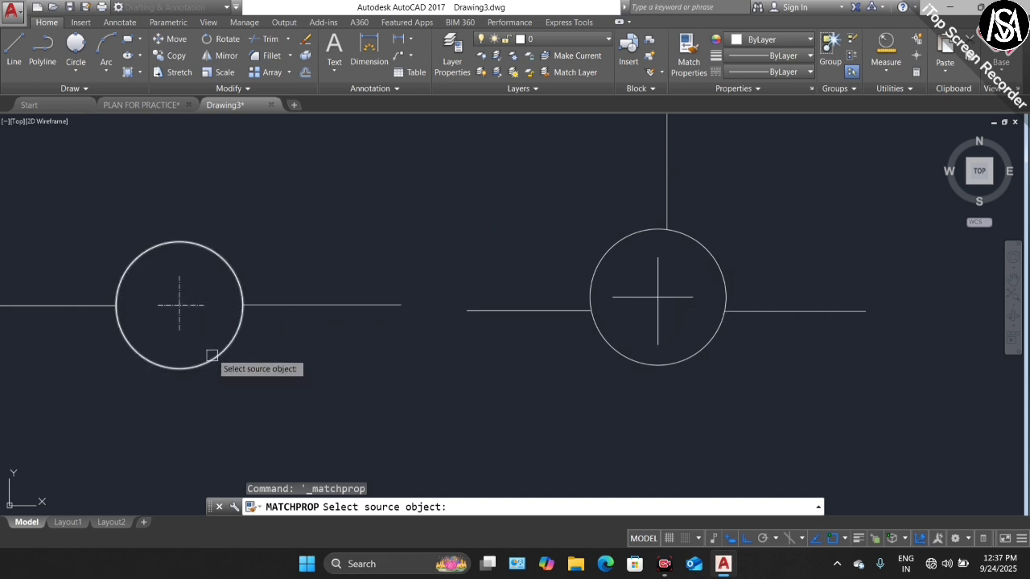
left_click(201, 305)
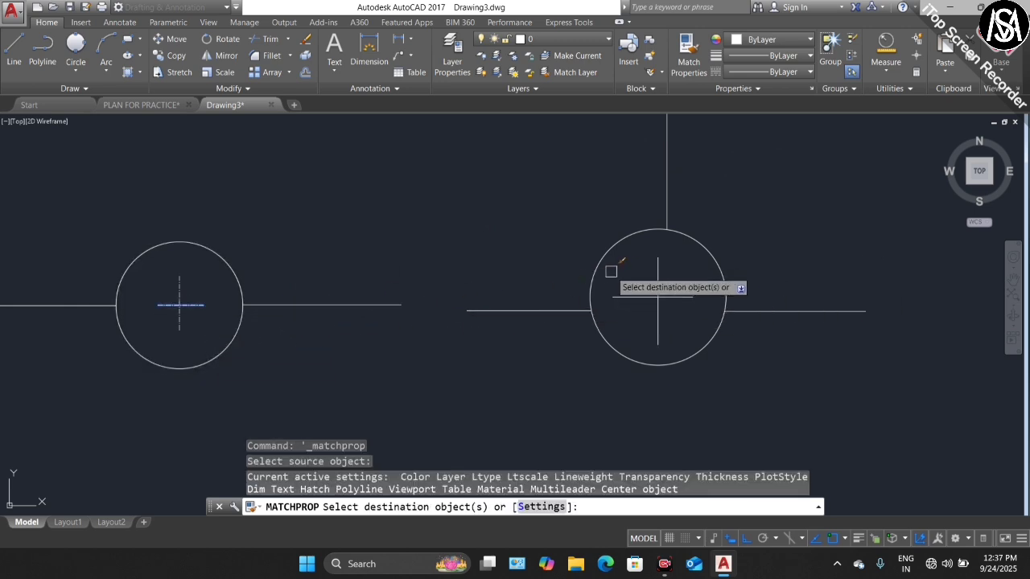
left_click(624, 296)
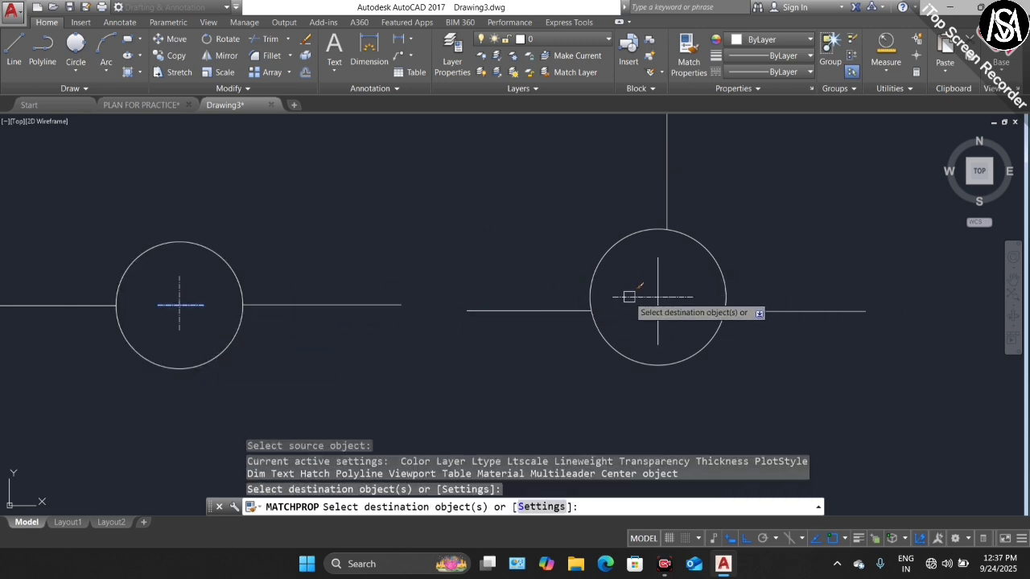
left_click(663, 271)
key("Escape")
scroll(656, 263, "down", 2)
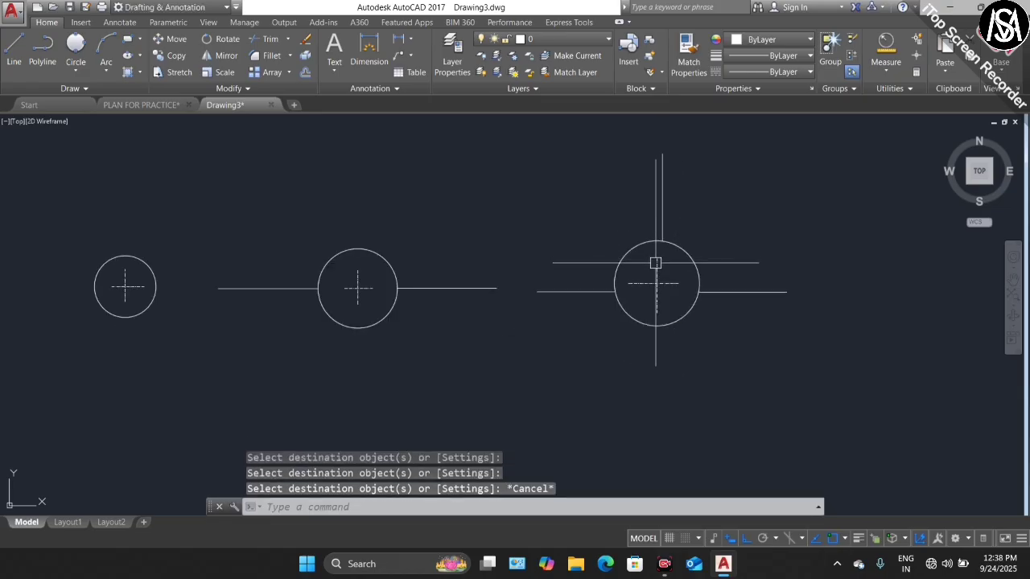
scroll(656, 263, "up", 4)
scroll(651, 283, "down", 3)
middle_click_drag(678, 264, 220, 268)
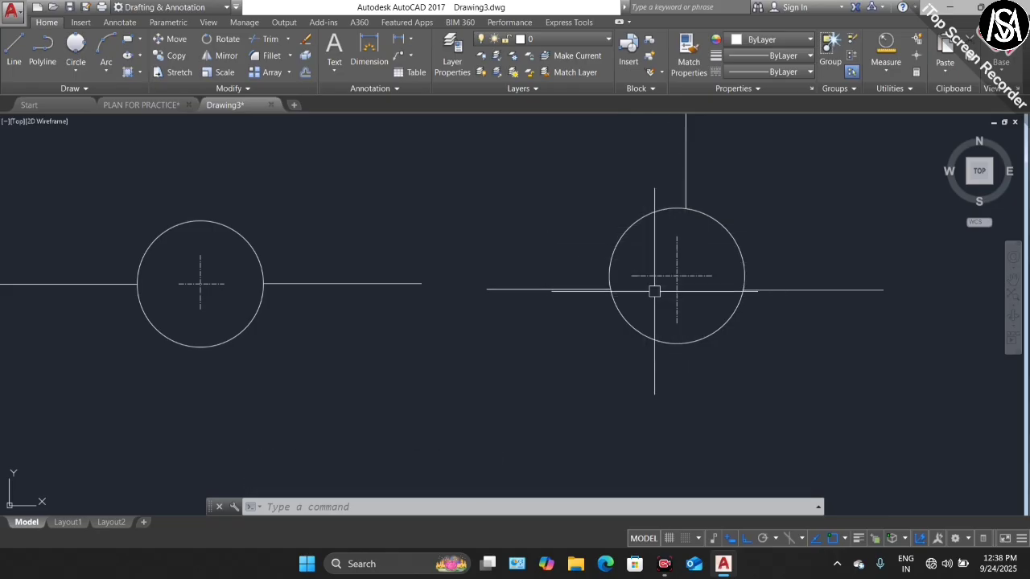
scroll(655, 291, "down", 3)
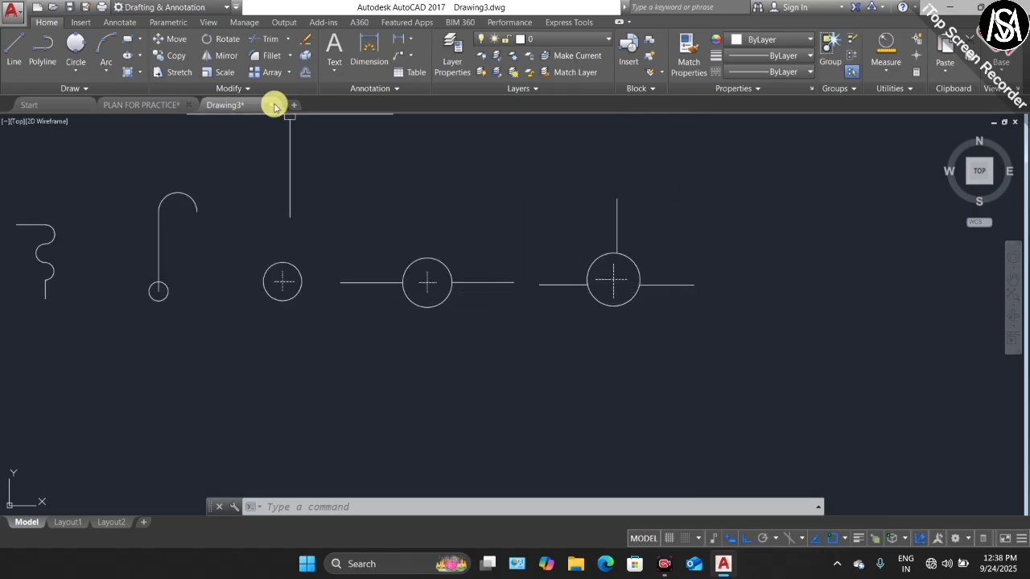
left_click(77, 69)
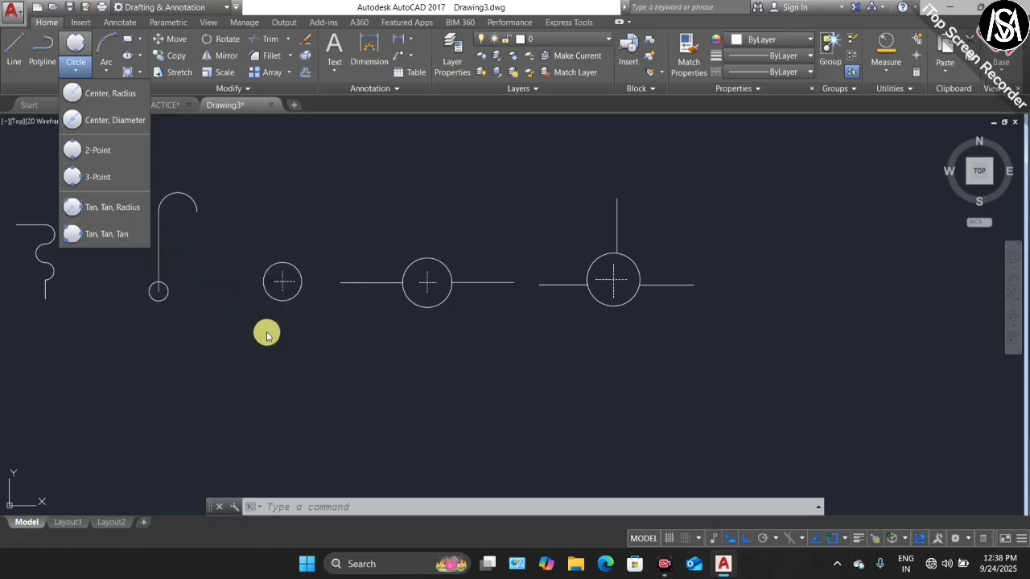
left_click(375, 426)
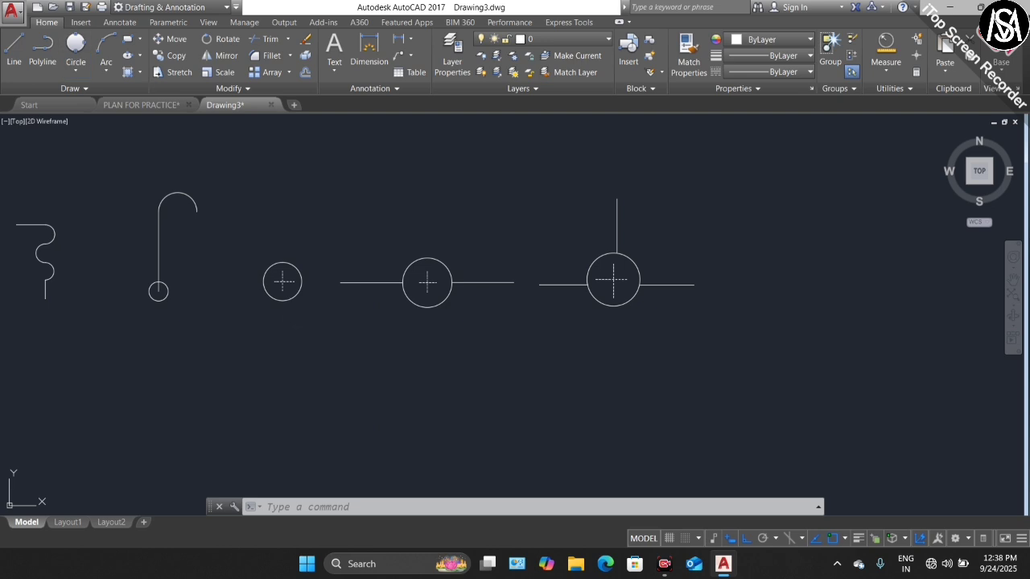
Draw a large circle with a radius of about 37'-3.5" in the empty area below the row of symbols
scroll(322, 322, "down", 2)
scroll(349, 351, "up", 2)
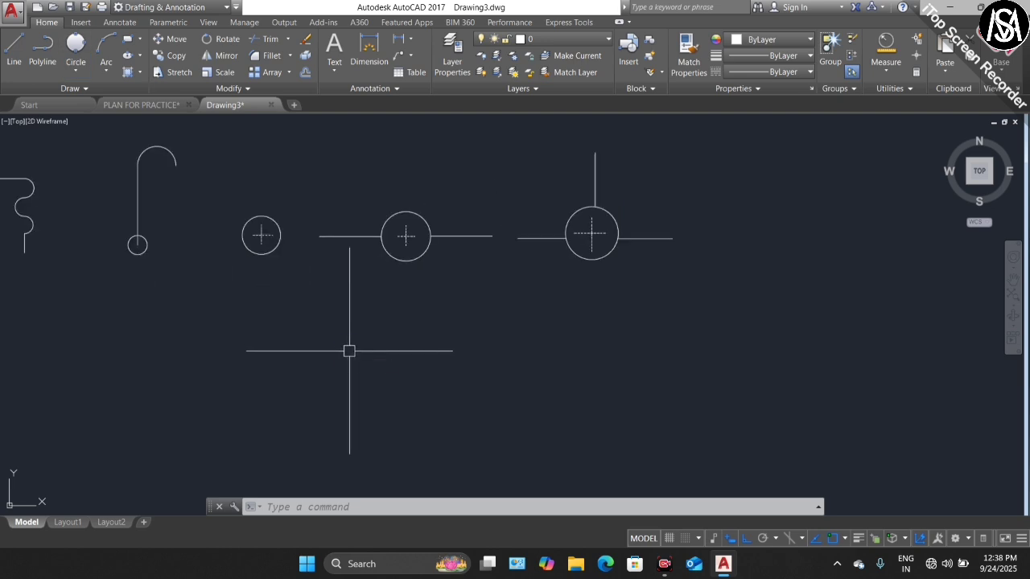
type("c")
key("Return")
left_click(364, 369)
left_click(436, 369)
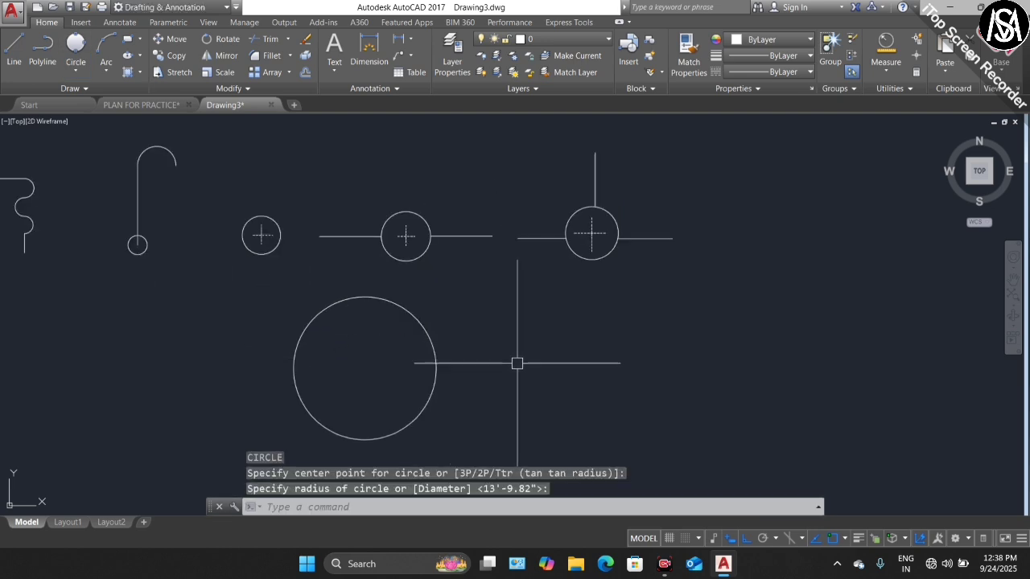
Draw a second circle with a radius of about 25'-6.6" to the right of the large circle, without touching it
scroll(460, 306, "down", 2)
scroll(504, 373, "up", 2)
key("Return")
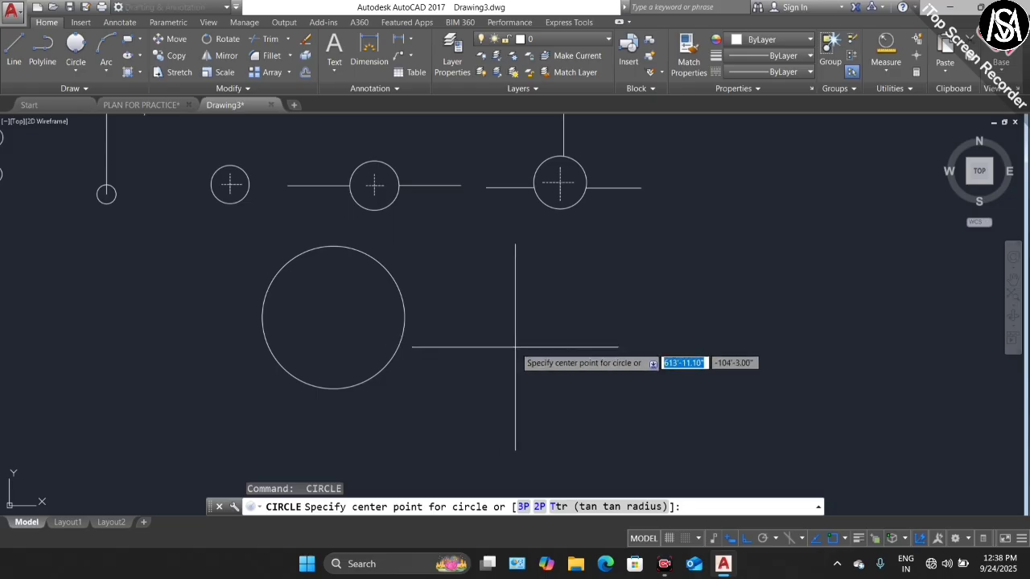
left_click(515, 347)
key("Escape")
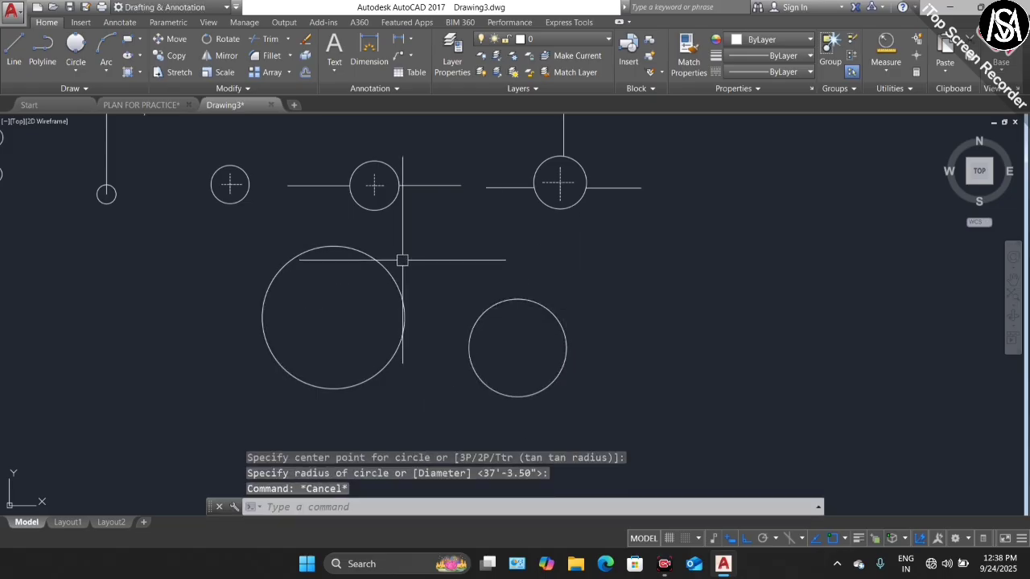
Draw a Tan, Tan, Radius circle of radius 25' tangent to the upper facing sides of the large and small circles
left_click(75, 69)
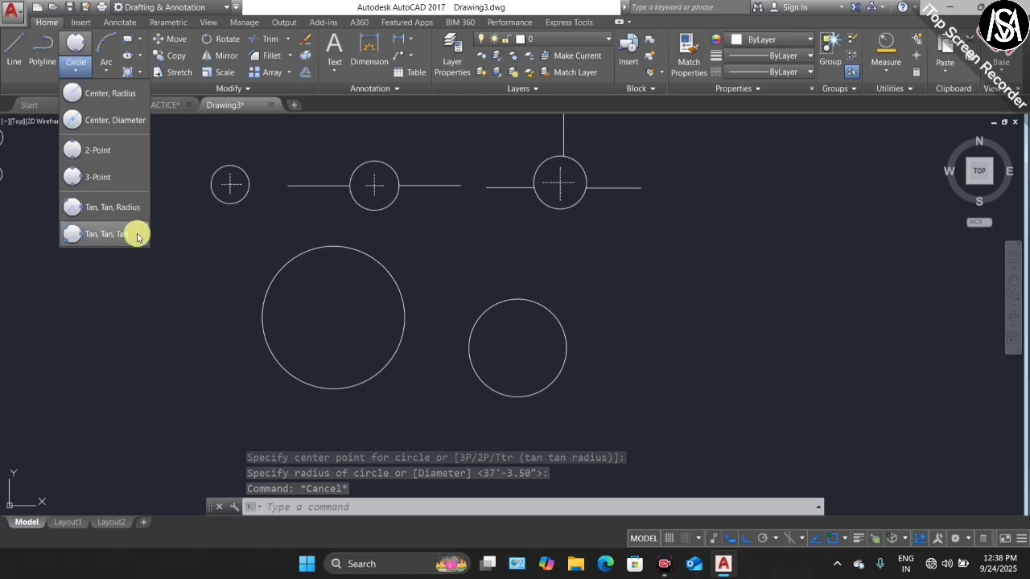
left_click(121, 209)
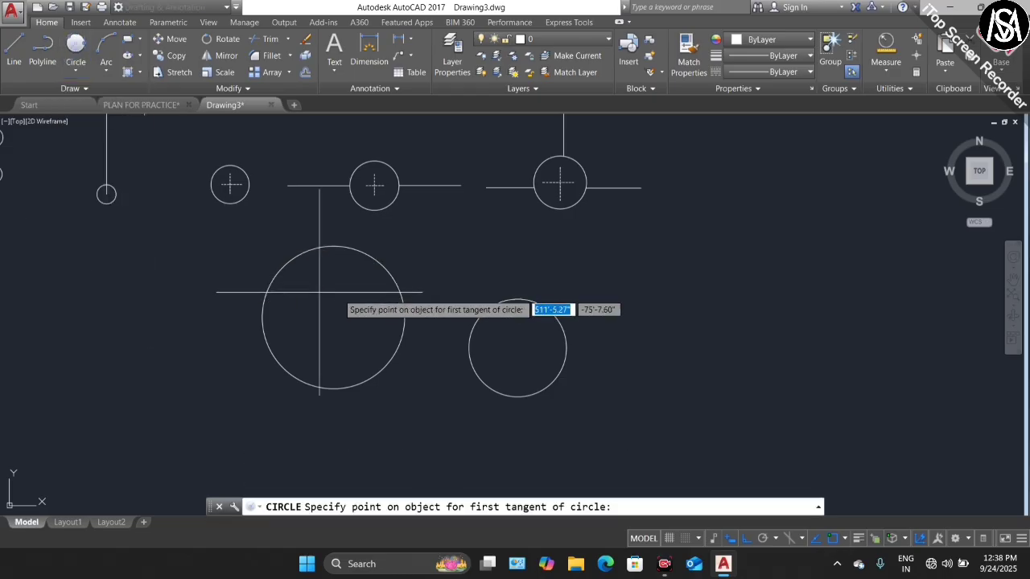
left_click(400, 296)
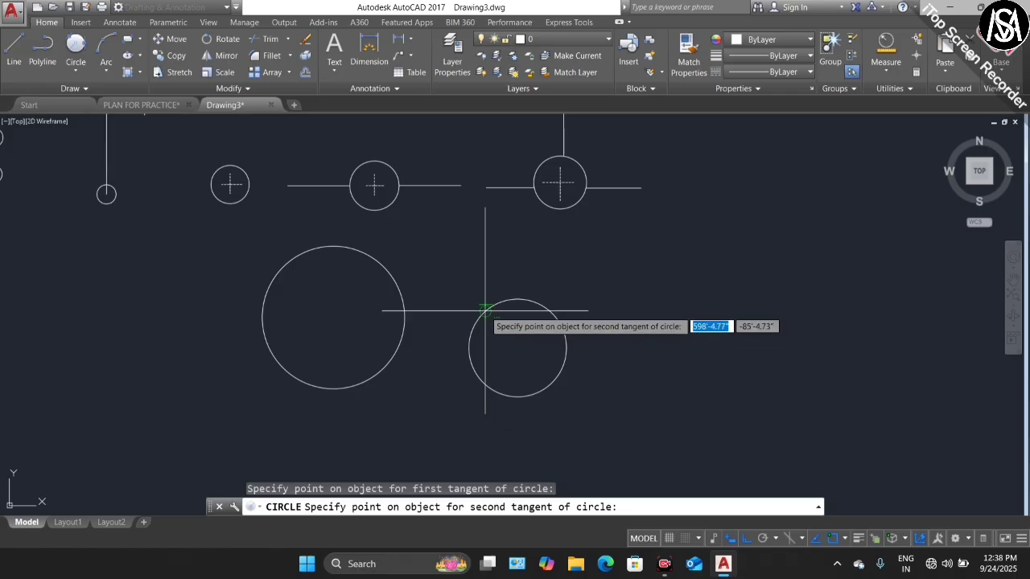
left_click(483, 314)
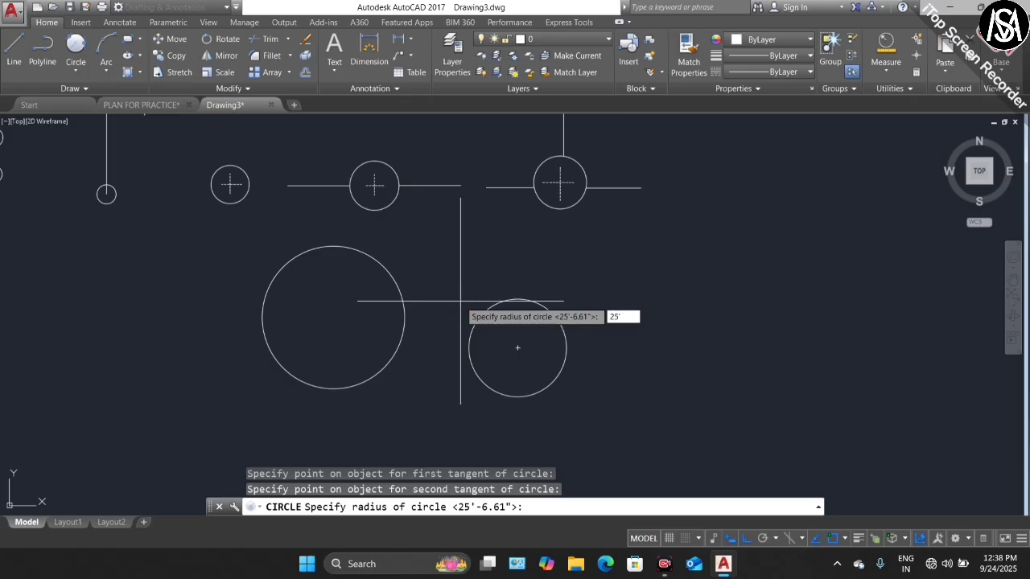
key("Return")
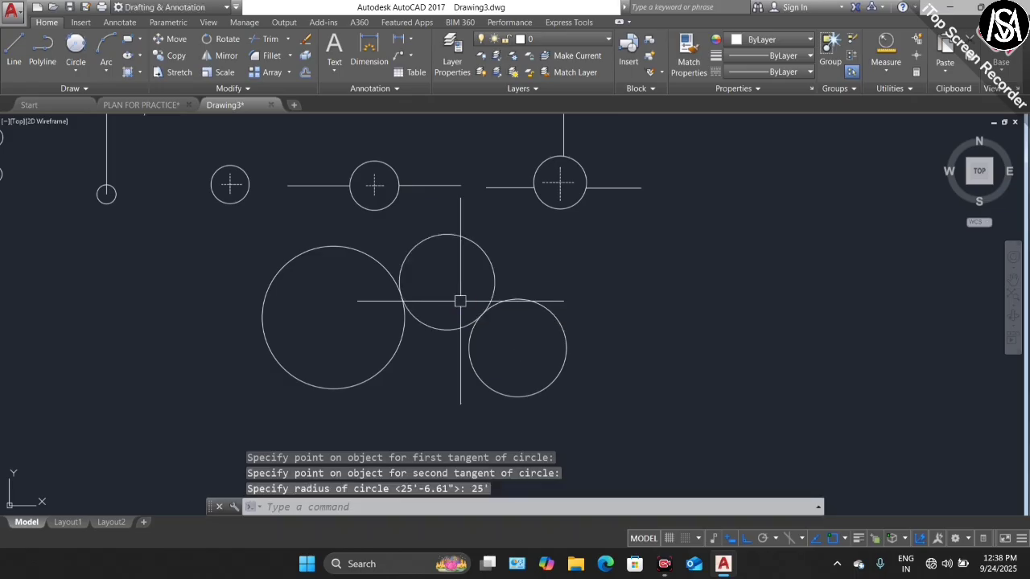
key("Escape")
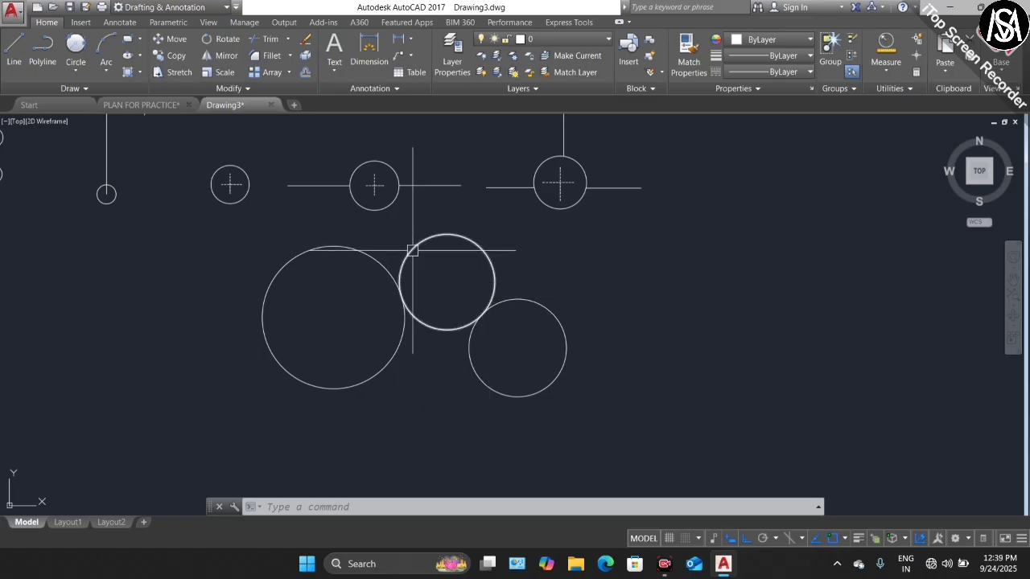
Draw a Tan, Tan, Tan circle in the gap below the 25' circle, tangent to all three existing circles
left_click(78, 67)
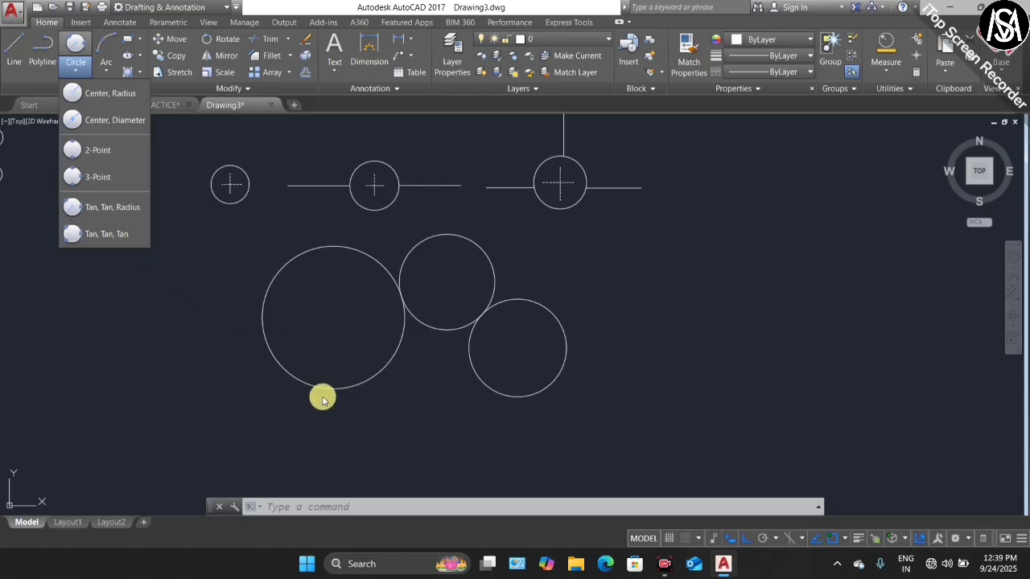
left_click(115, 235)
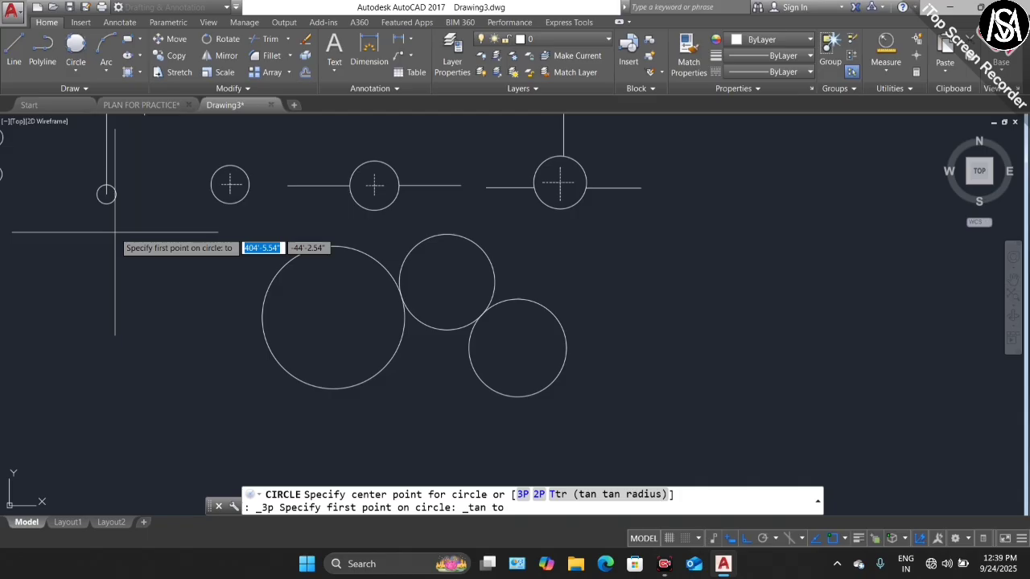
left_click(386, 360)
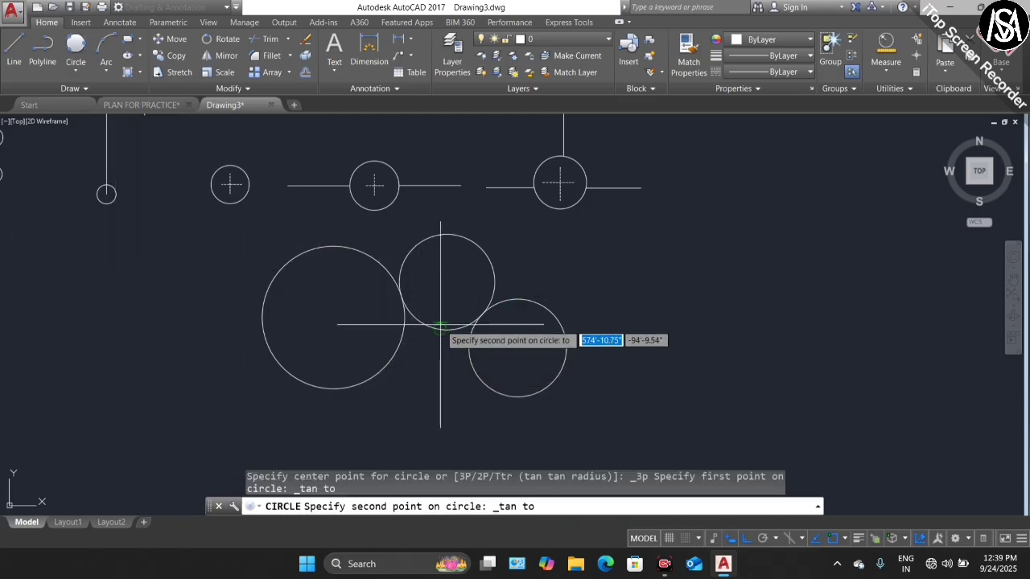
left_click(439, 327)
left_click(471, 366)
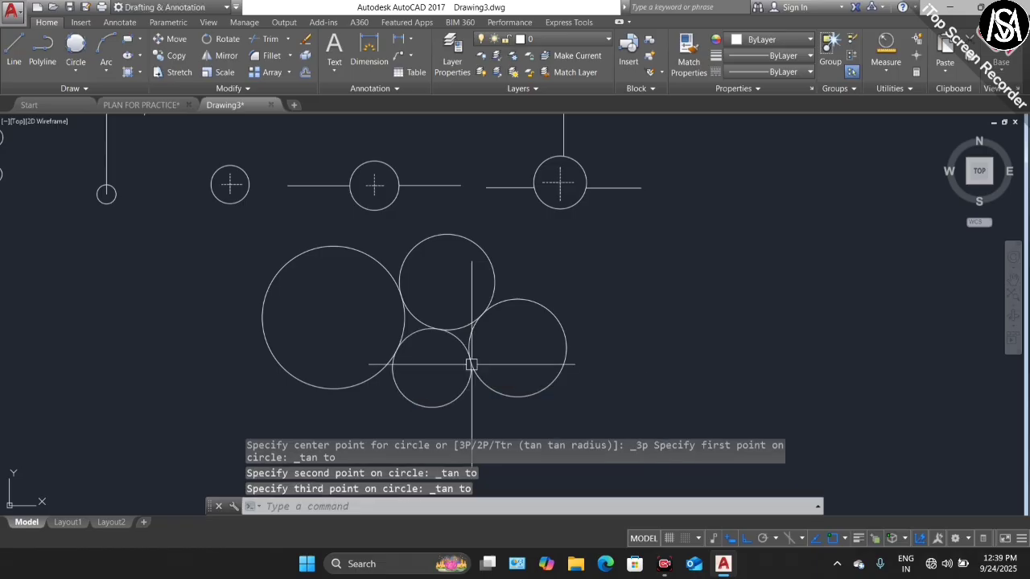
scroll(408, 238, "down", 2)
scroll(421, 318, "up", 2)
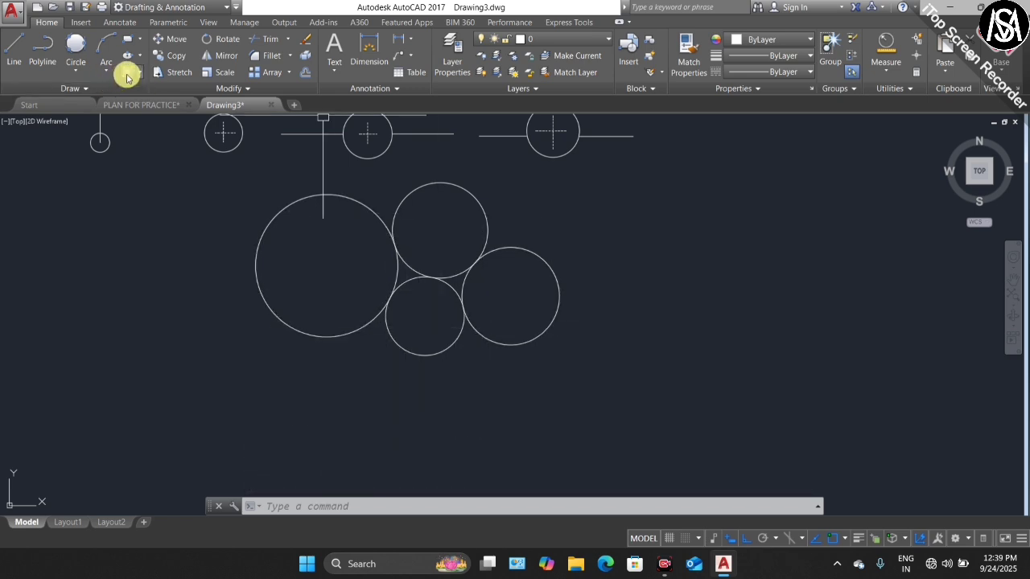
left_click(75, 66)
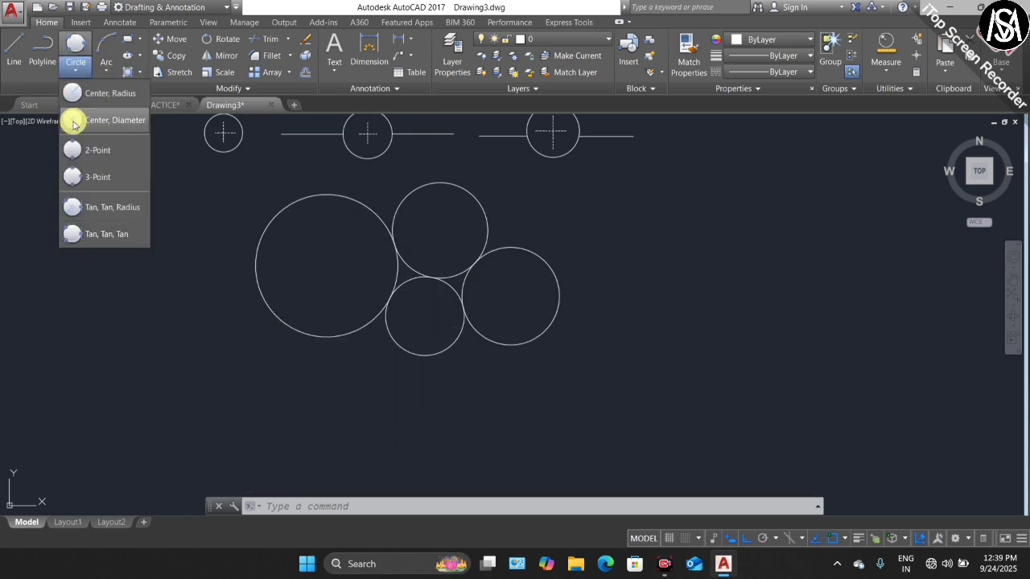
left_click(186, 288)
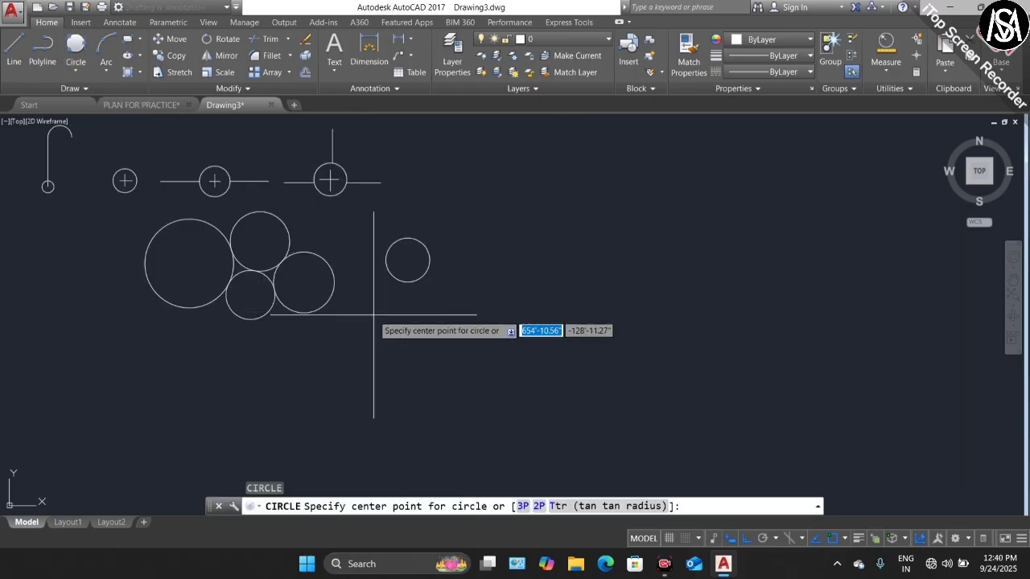
scroll(395, 313, "up", 2)
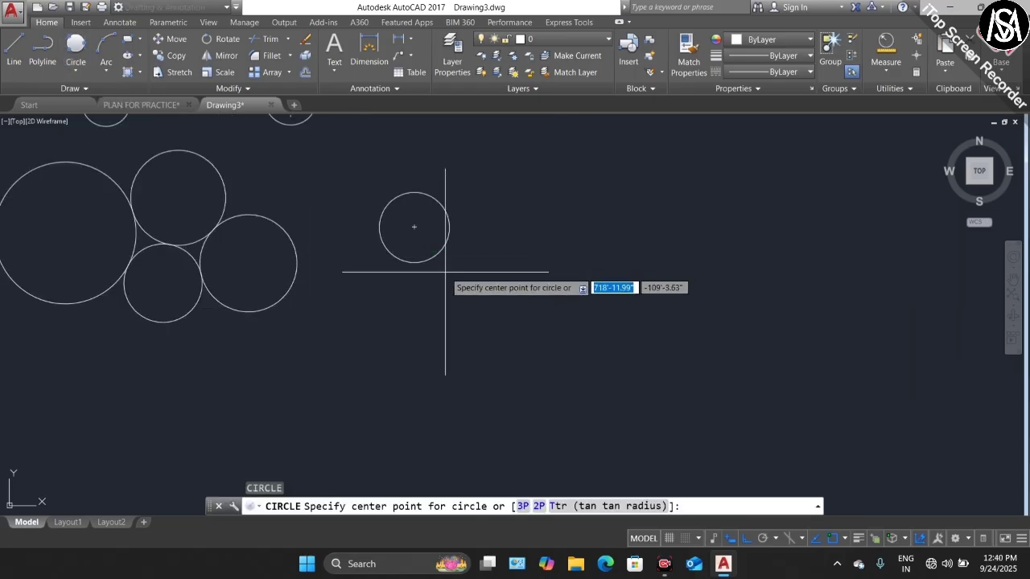
key("Escape")
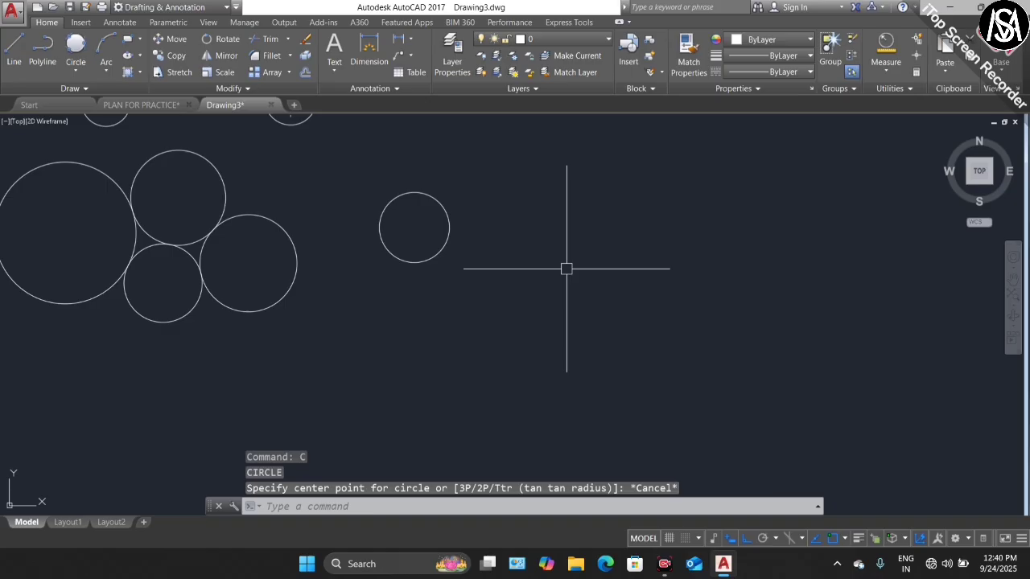
type("c")
key("Return")
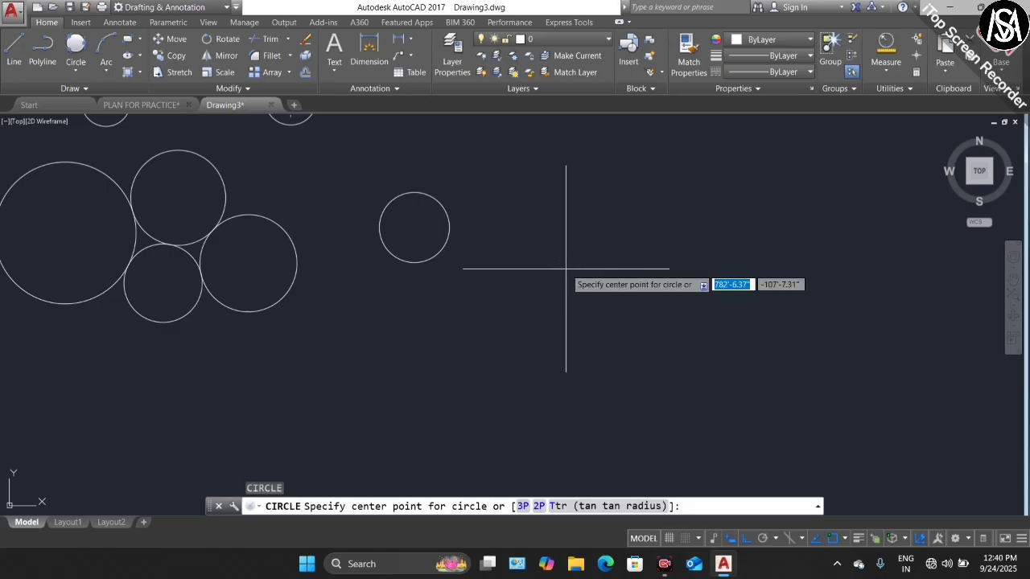
right_click(584, 230)
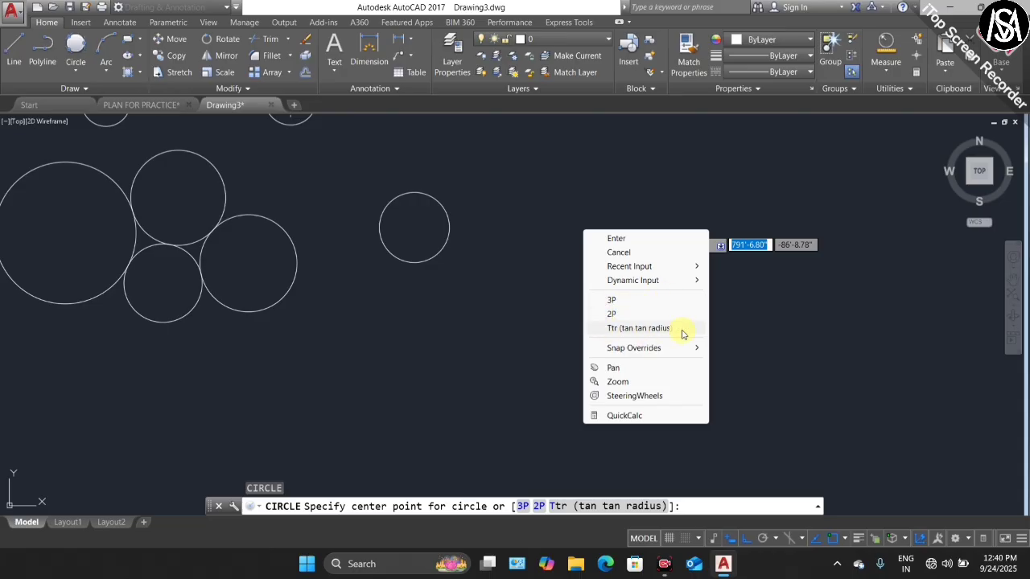
left_click(635, 330)
key("Escape")
scroll(214, 298, "down", 3)
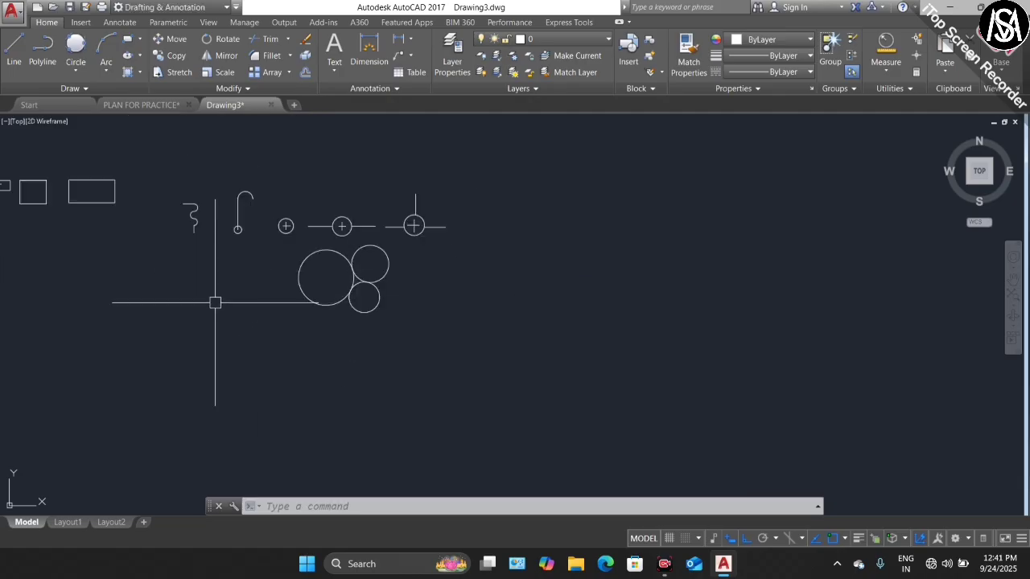
scroll(395, 299, "down", 2)
scroll(324, 296, "up", 5)
scroll(188, 274, "up", 3)
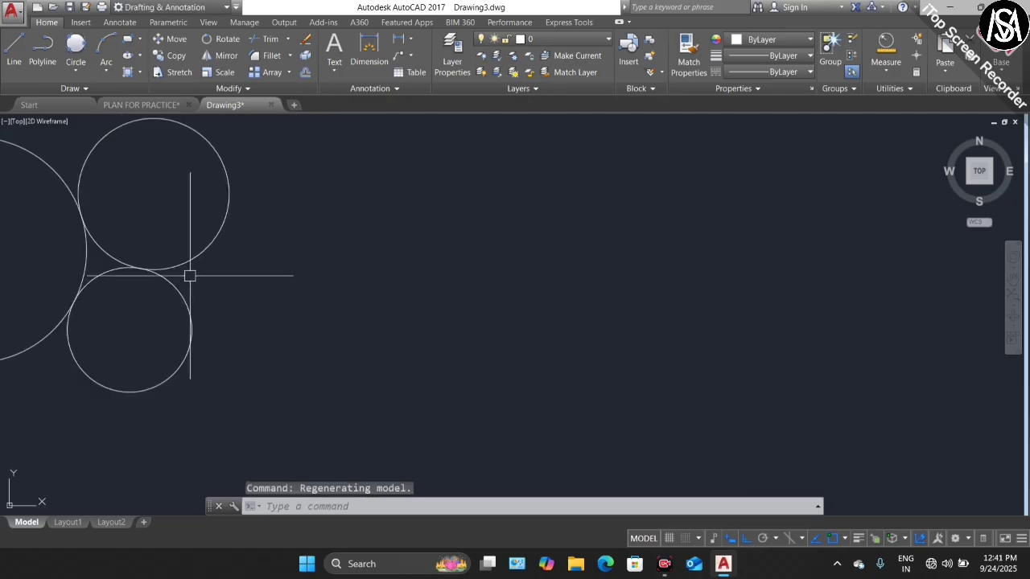
scroll(329, 283, "down", 5)
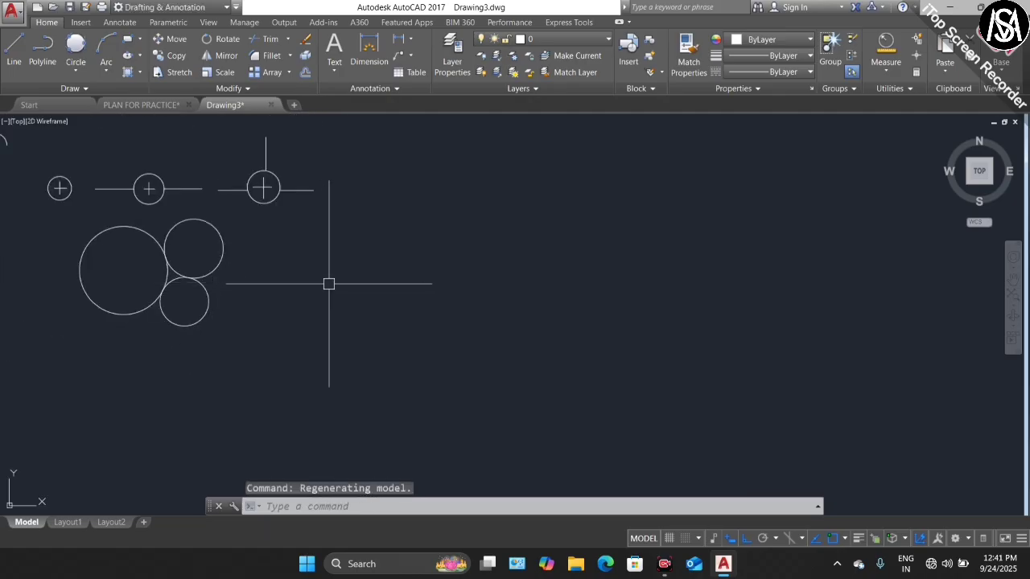
Draw a wide rectangle in the empty area to the right of the tangent circles
left_click(110, 72)
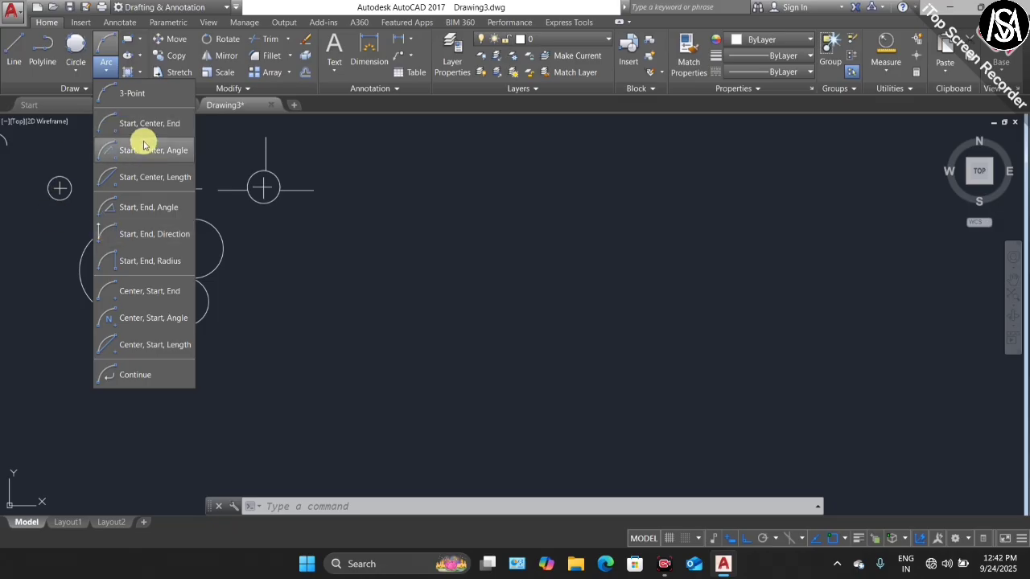
left_click(403, 261)
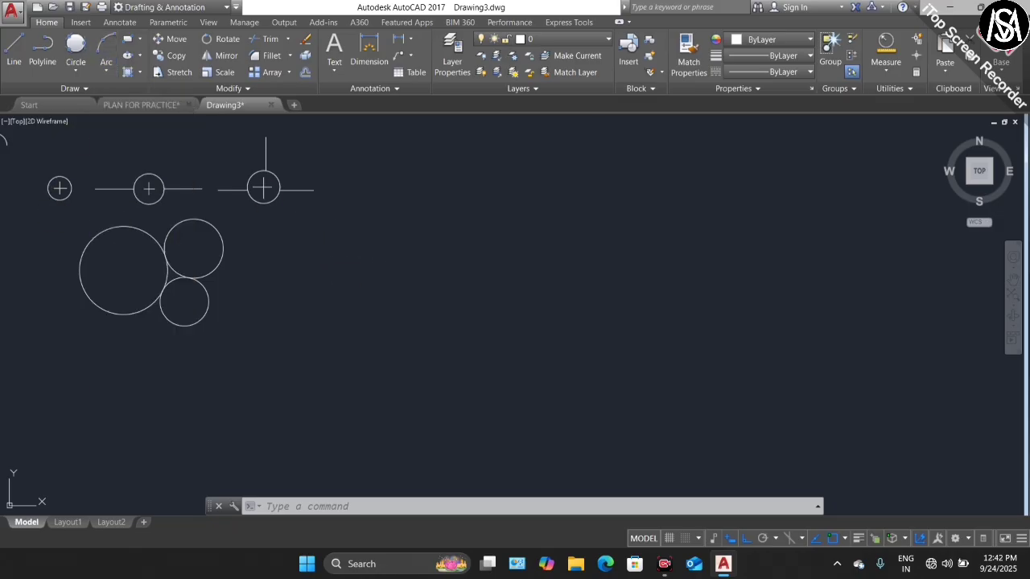
type("rec")
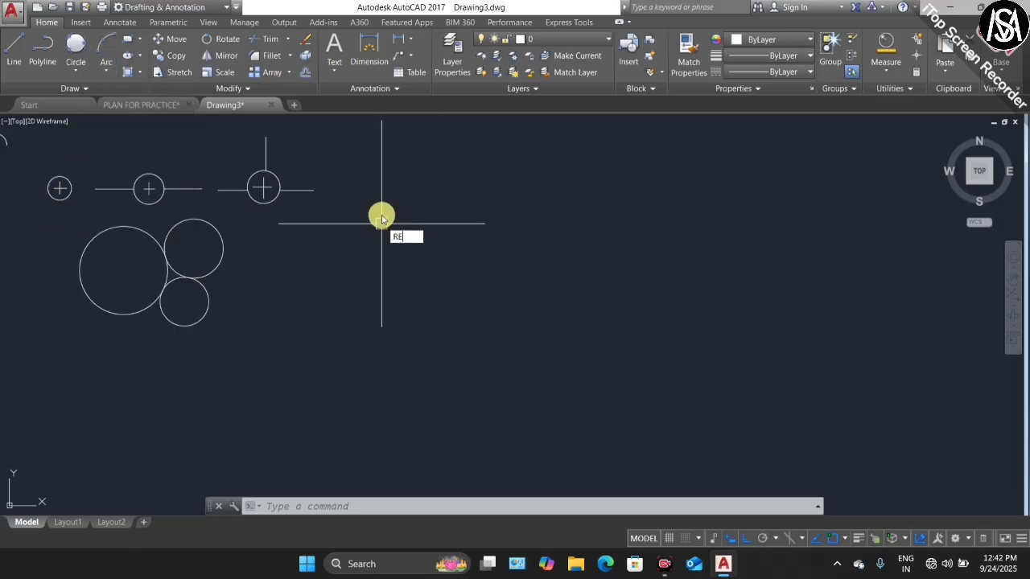
key("Return")
left_click(437, 213)
left_click(622, 312)
key("Escape")
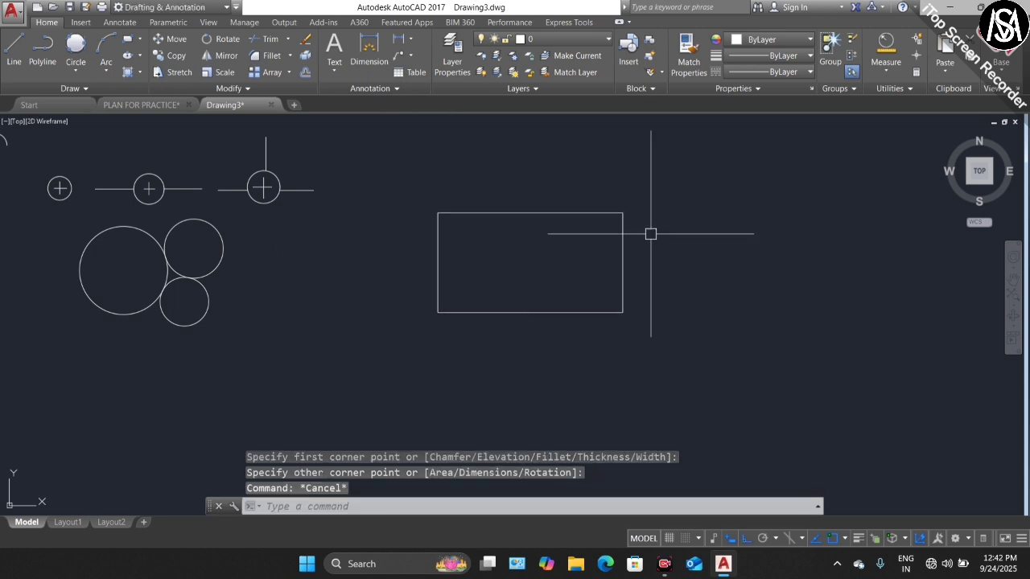
Draw a 3-Point arc from the rectangle's left side midpoint through its top side midpoint to its right side midpoint
left_click(108, 70)
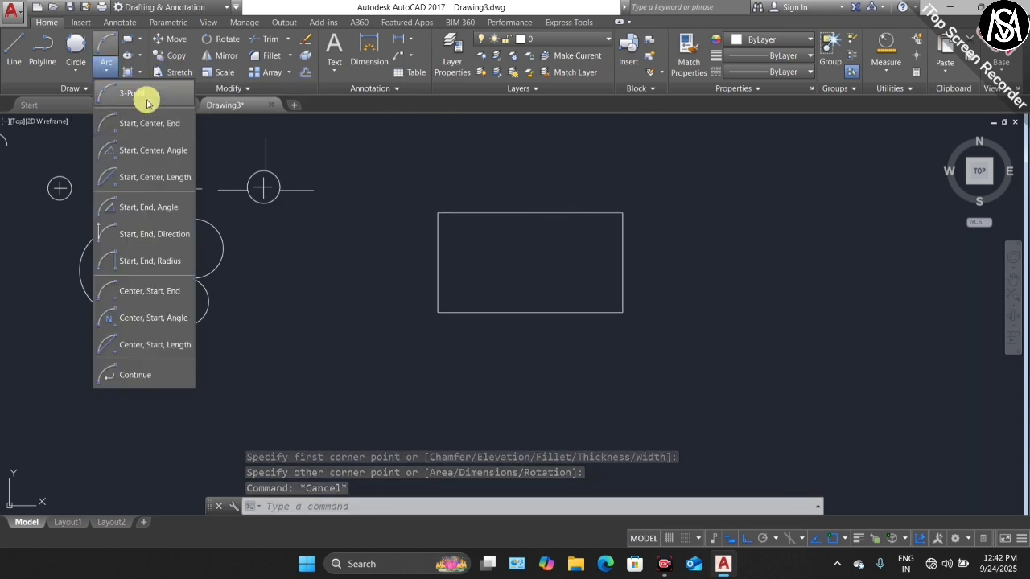
left_click(143, 95)
left_click(438, 263)
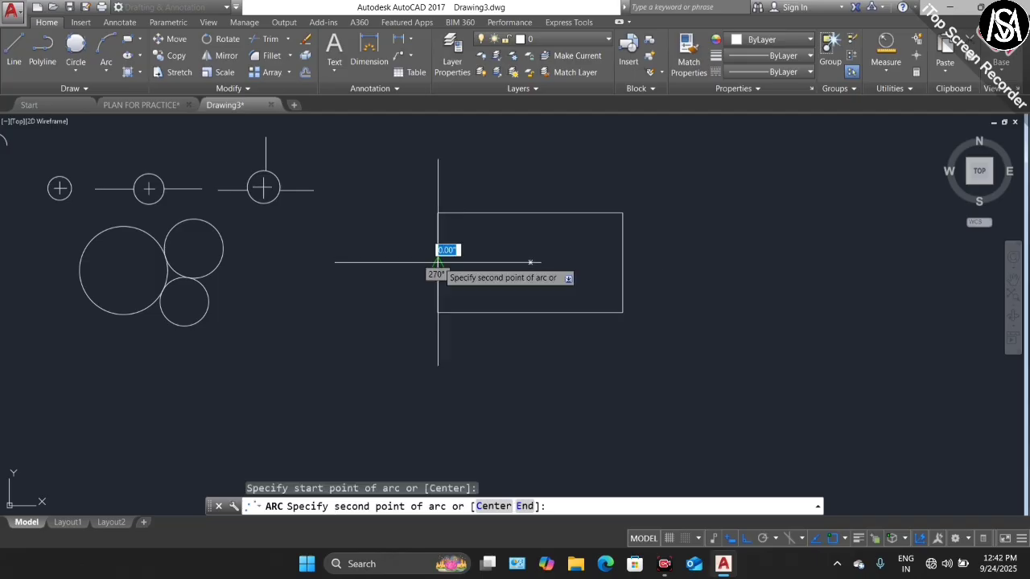
left_click(529, 213)
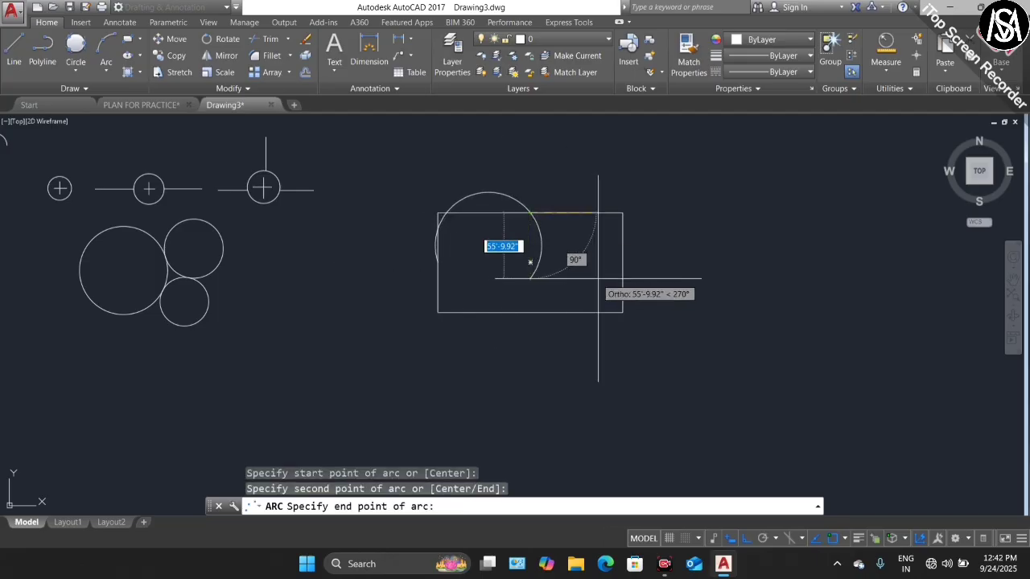
left_click(622, 262)
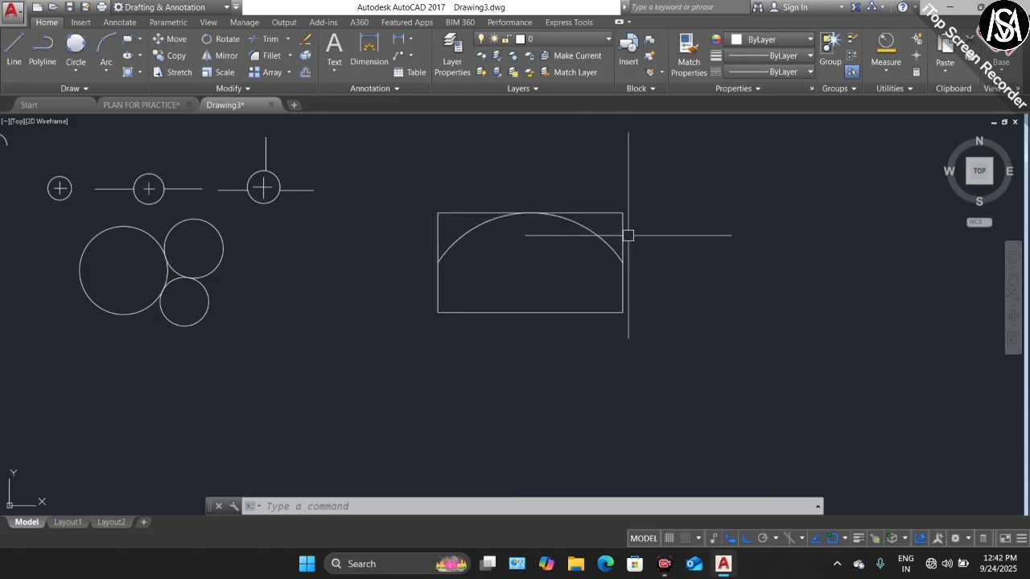
Draw a Start, End, Direction arc from the rectangle's top-left corner to its bottom-left corner, bulging outward to the left
left_click(103, 74)
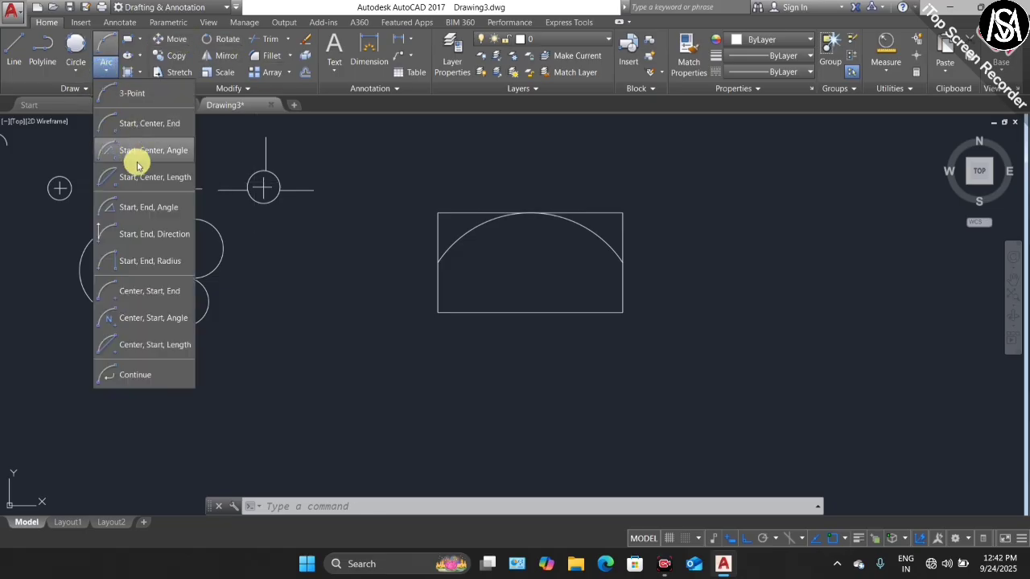
left_click(131, 236)
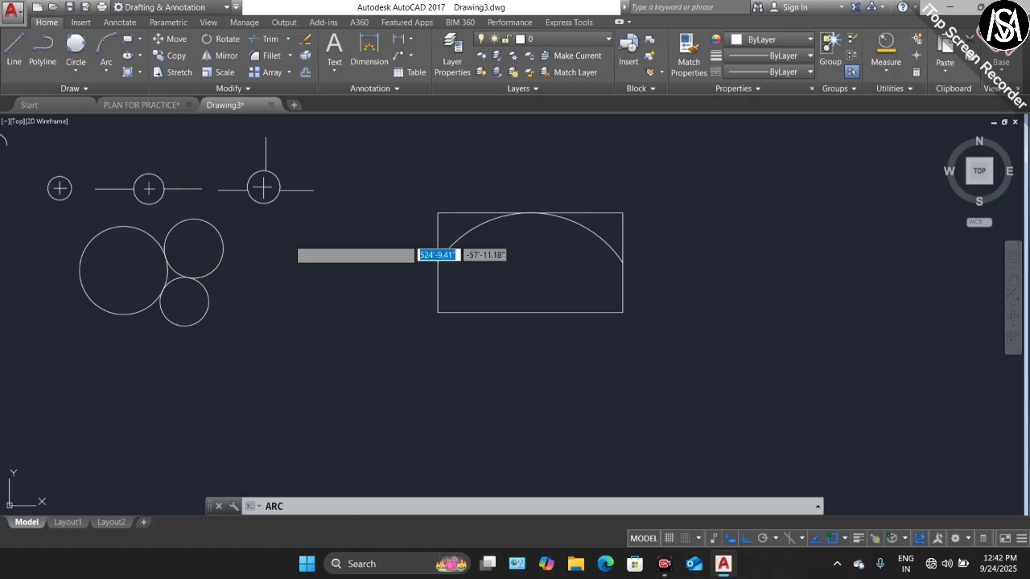
left_click(438, 212)
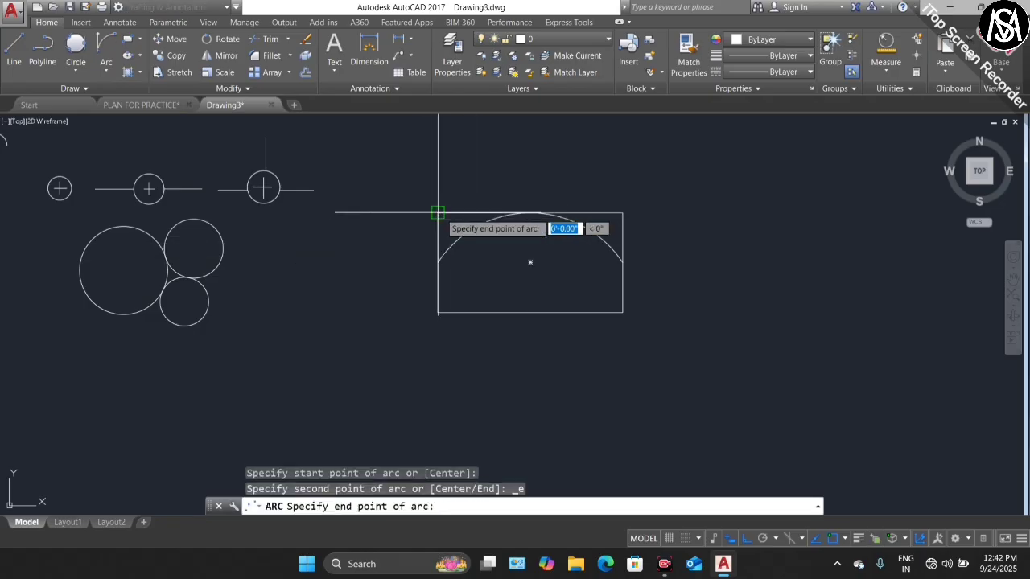
left_click(438, 312)
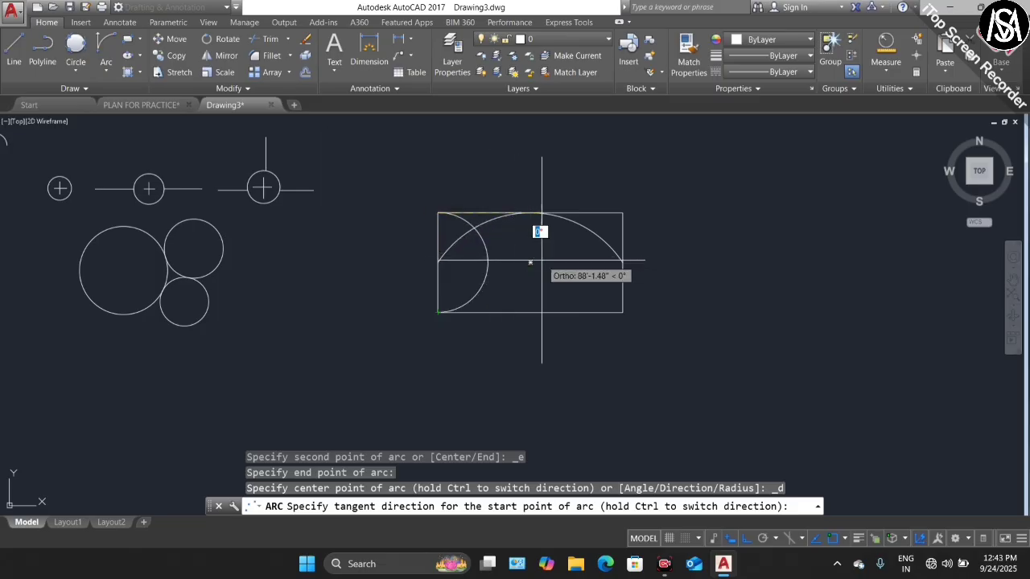
left_click(388, 265)
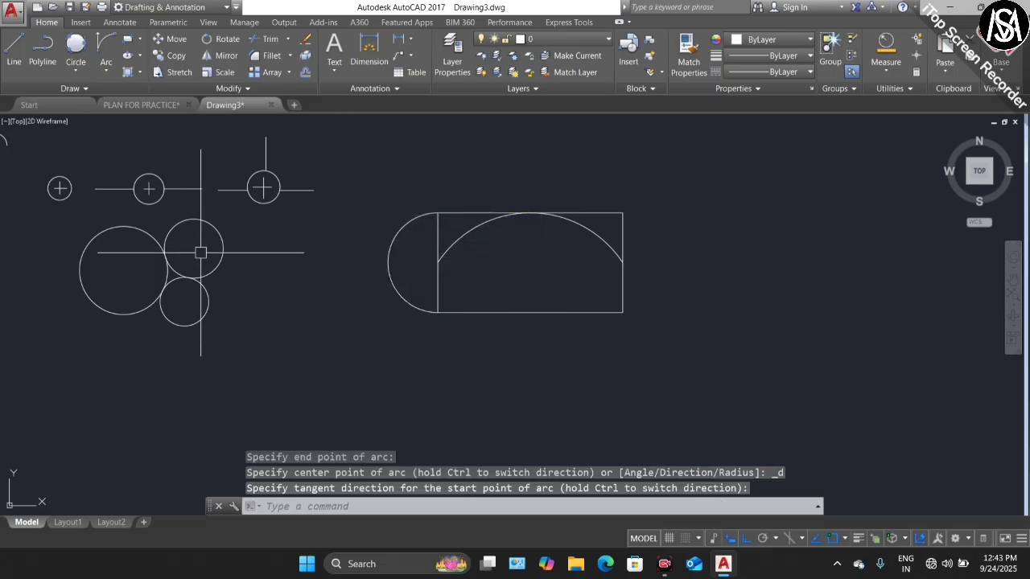
key("Escape")
key("Escape")
key("Escape")
Draw a Start, End, Radius arc of radius 45' from the rectangle's bottom-right corner to its top-right corner
middle_click_drag(202, 253, 20, 247)
left_click(103, 67)
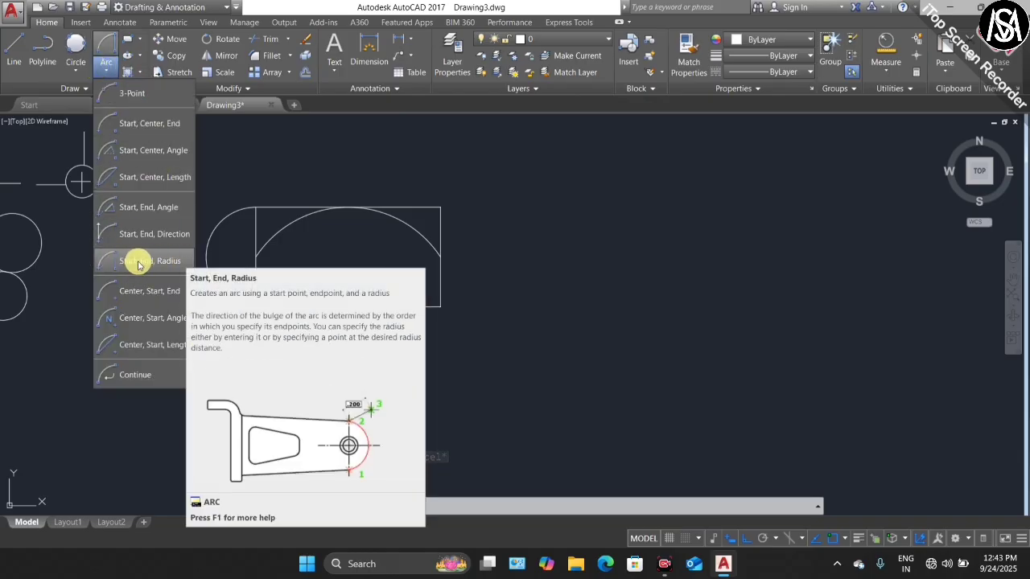
left_click(137, 262)
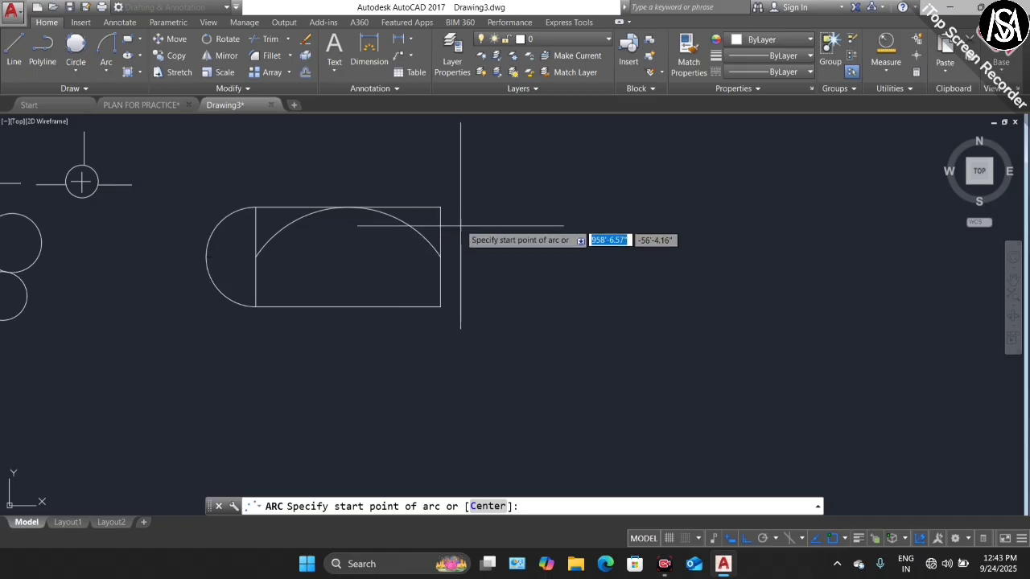
left_click(441, 300)
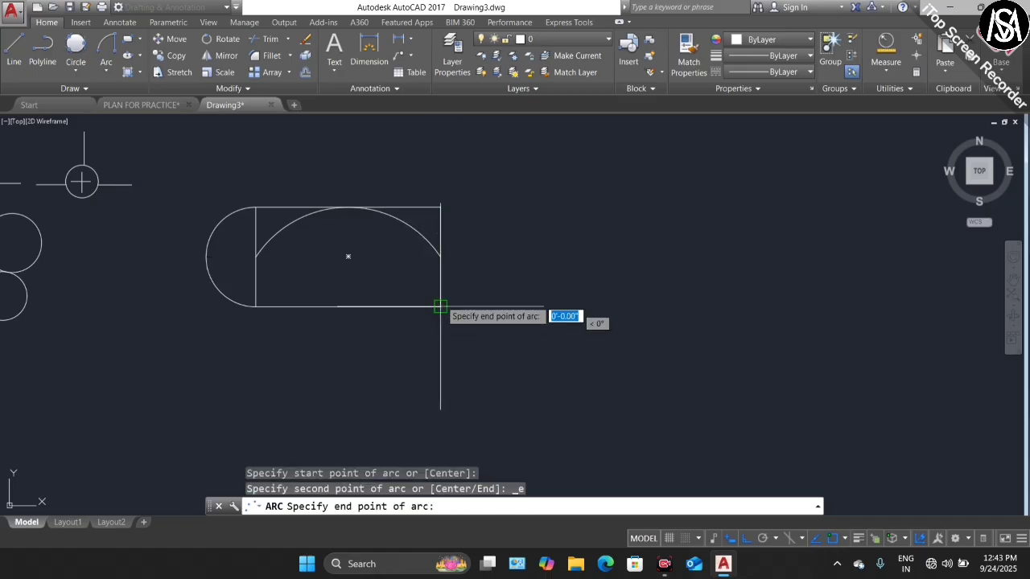
left_click(440, 208)
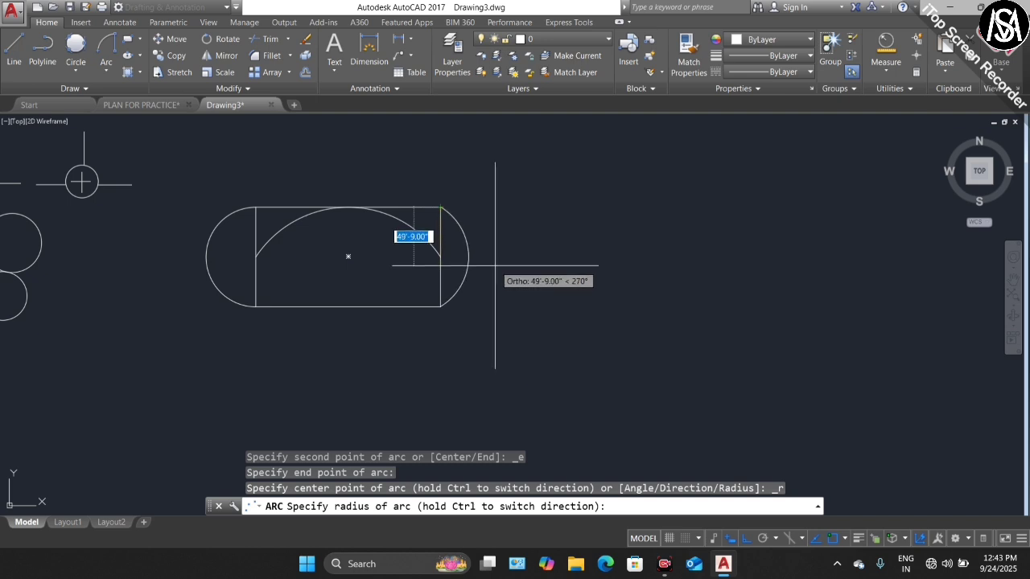
type("45")
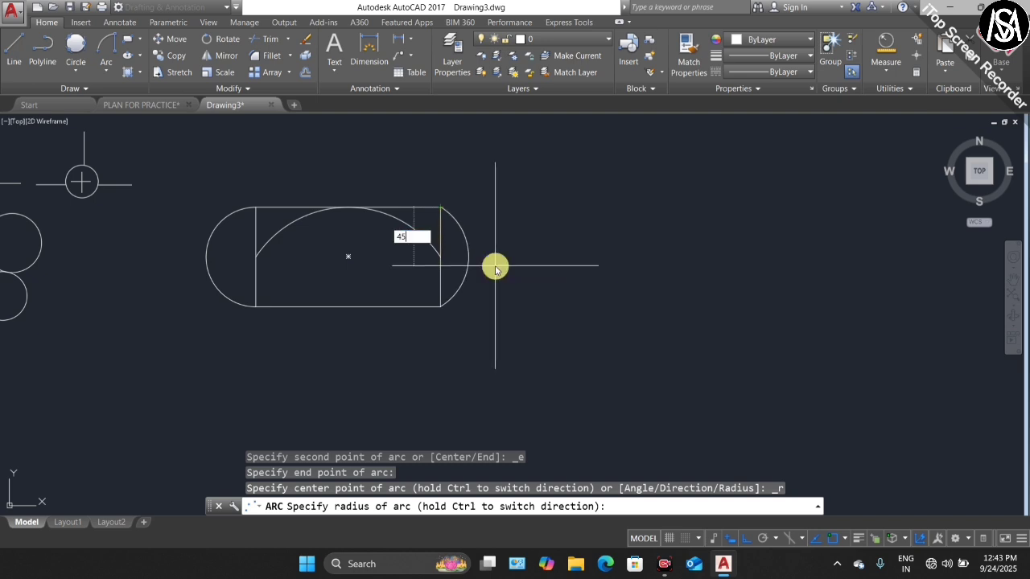
key("Return")
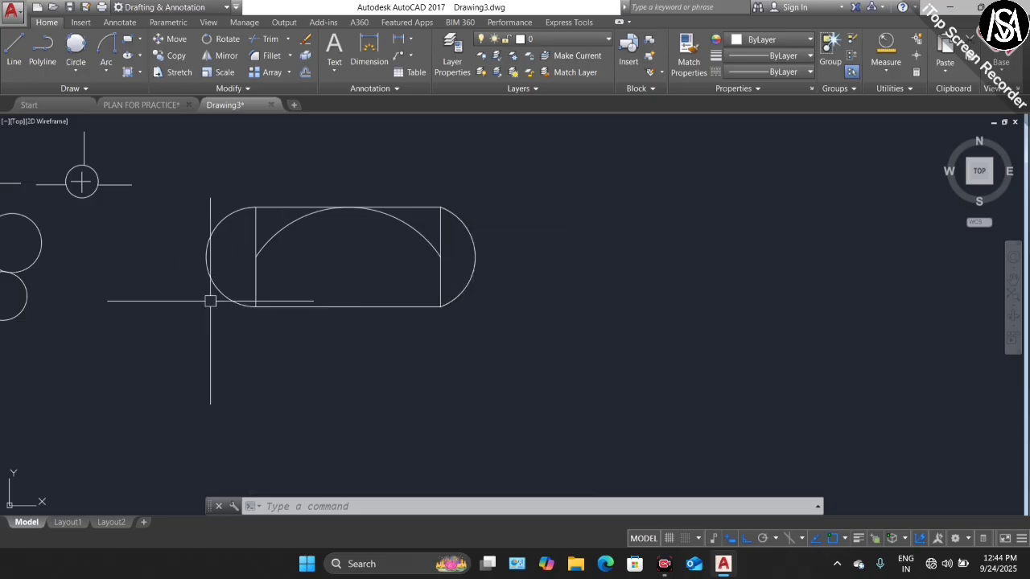
Draw a 50' by 50' rectangle in the empty area to the right of the rounded shape
scroll(552, 282, "down", 2)
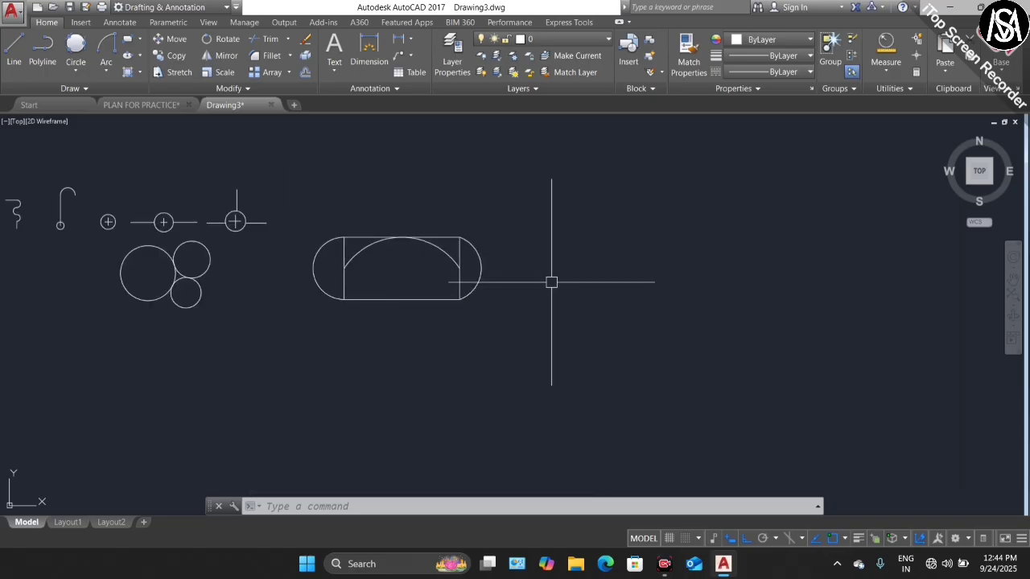
scroll(437, 251, "up", 5)
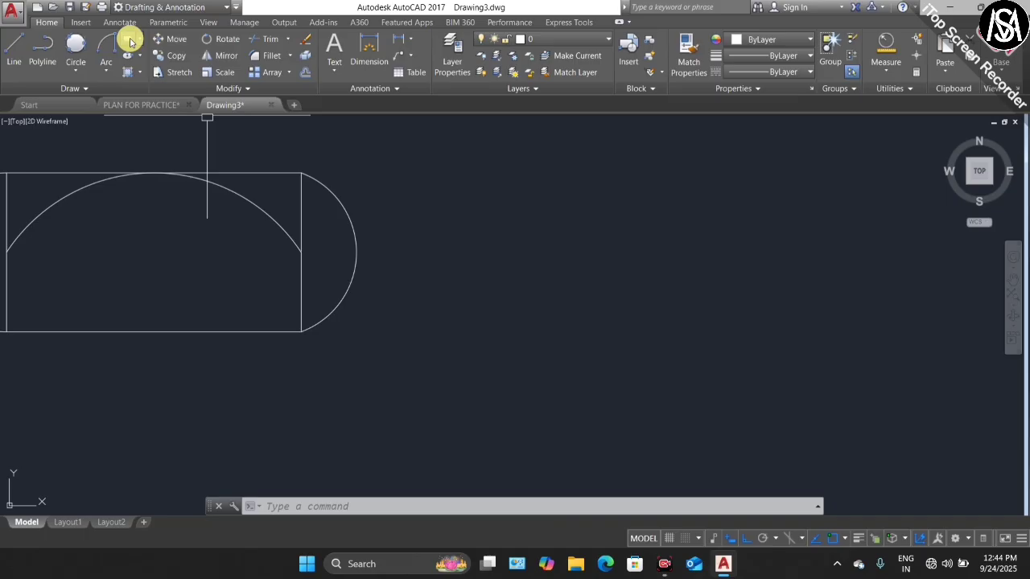
left_click(131, 42)
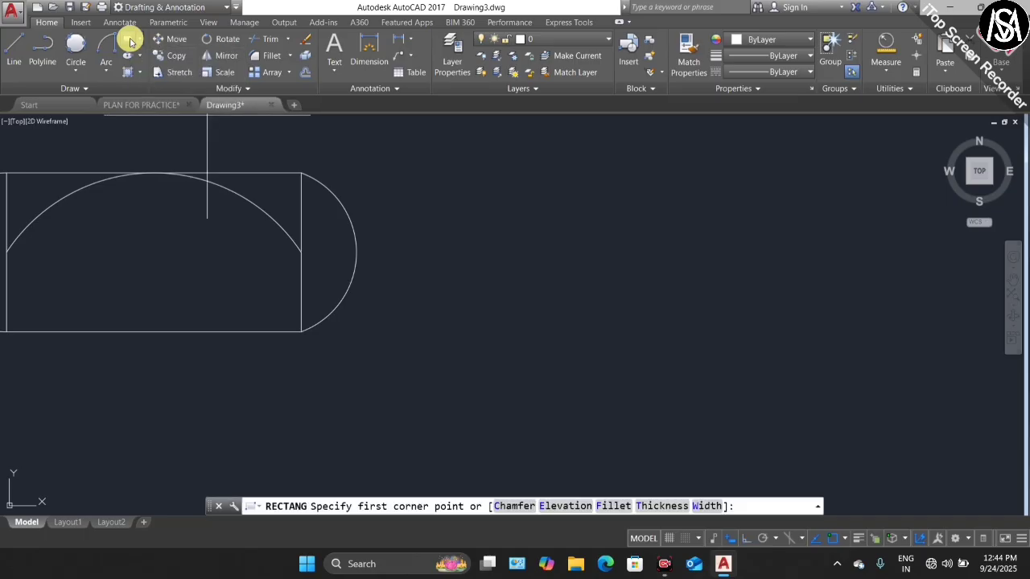
left_click(505, 344)
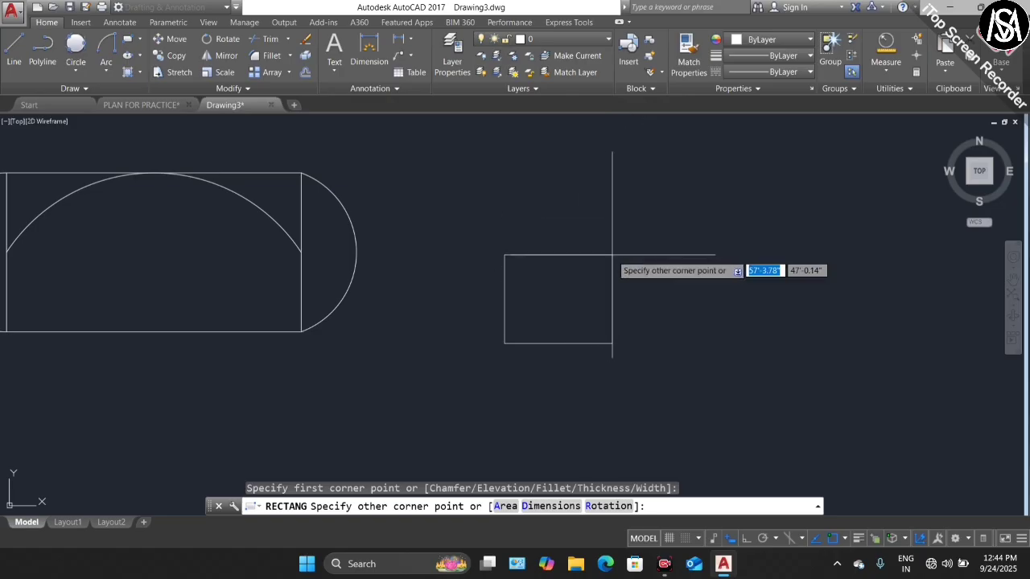
type("5")
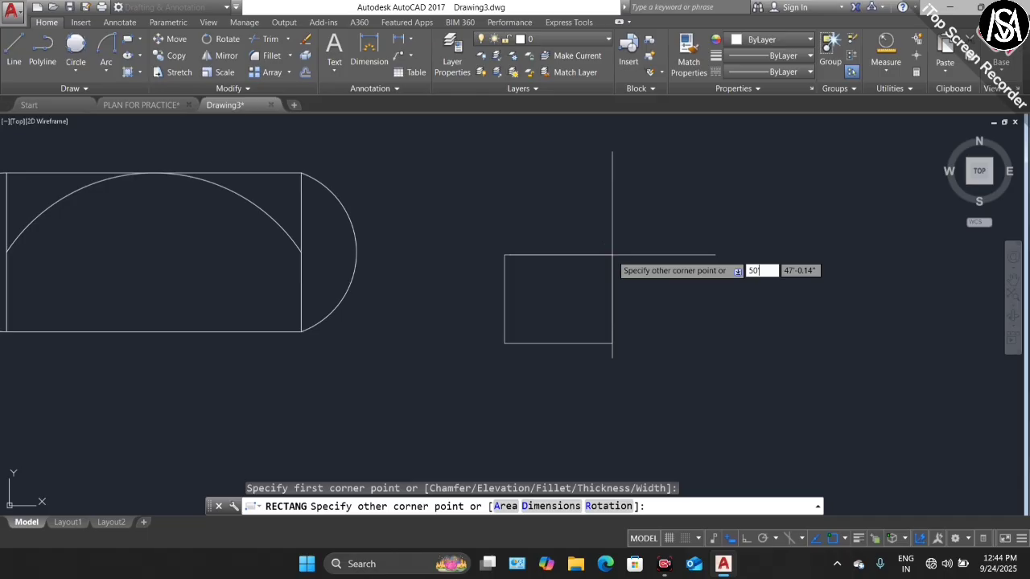
type("0")
key("Tab")
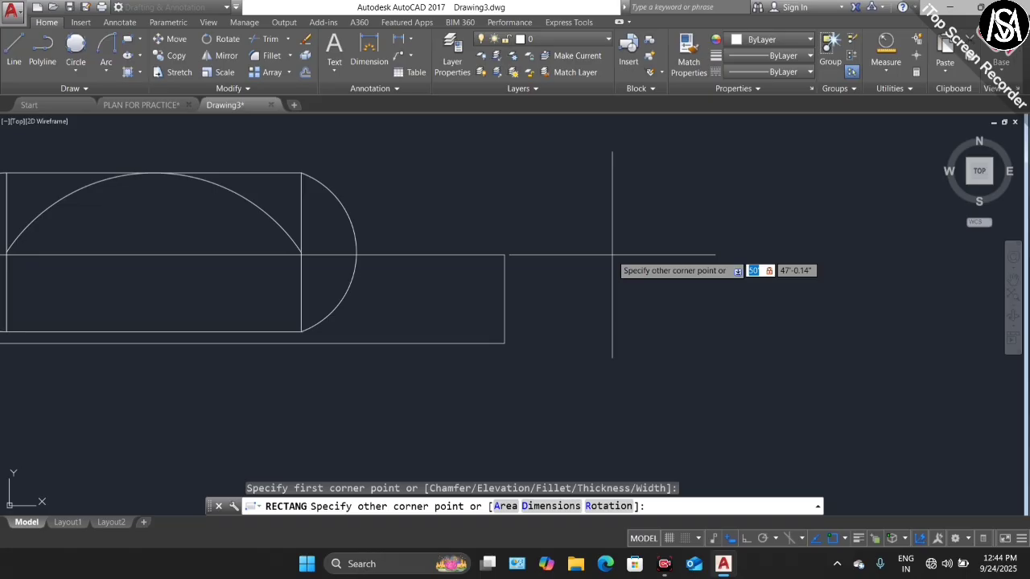
left_click(612, 256)
key("Tab")
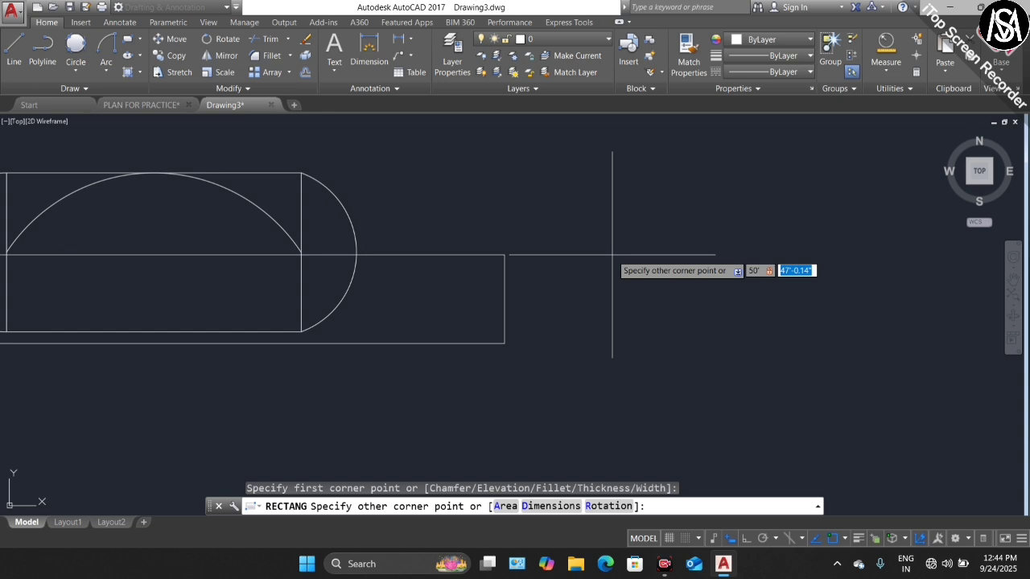
type("50")
key("Return")
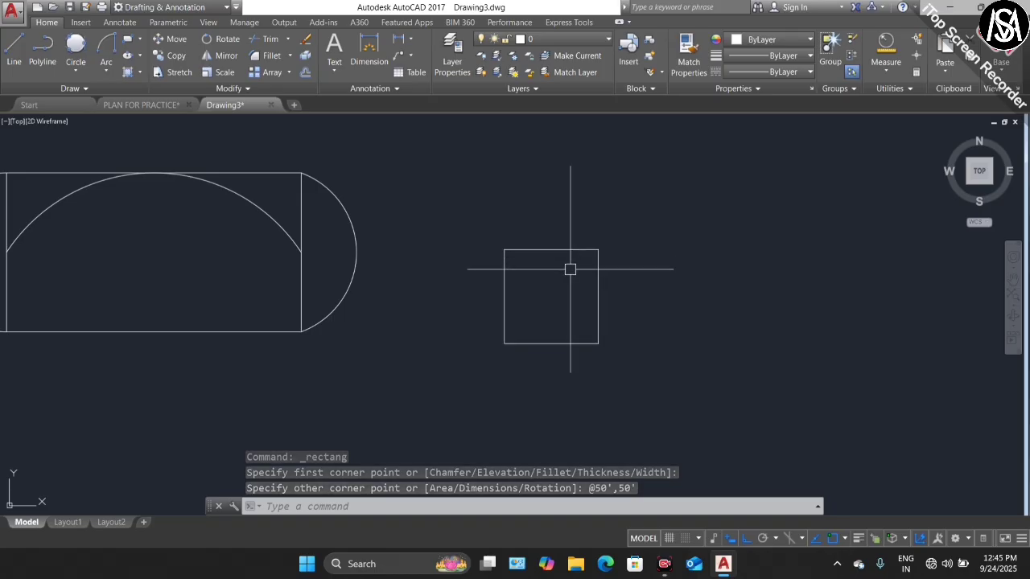
Draw a 5-sided polygon inscribed in a circle to the right of the square, with one vertex pointing right
left_click(140, 39)
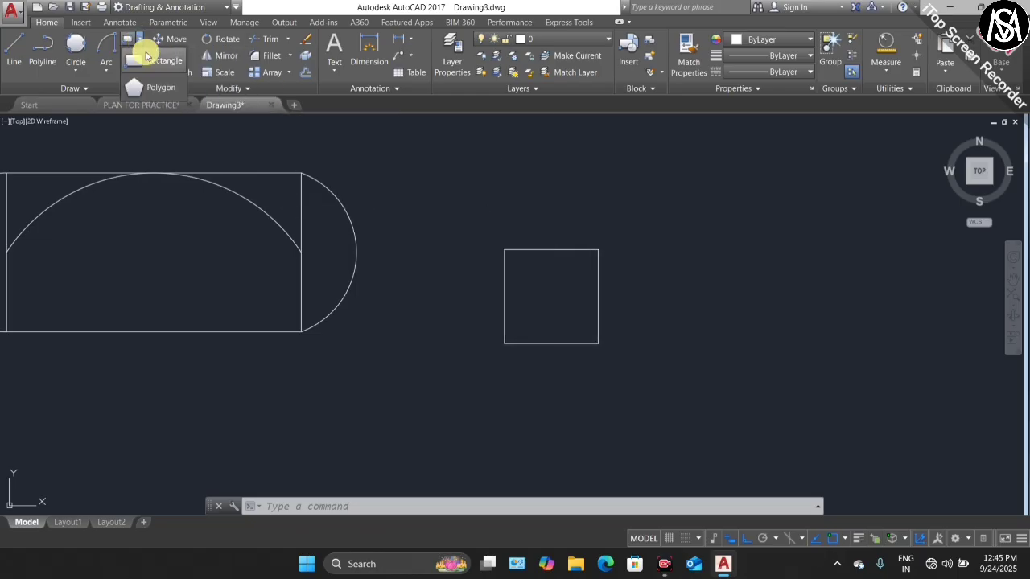
left_click(163, 90)
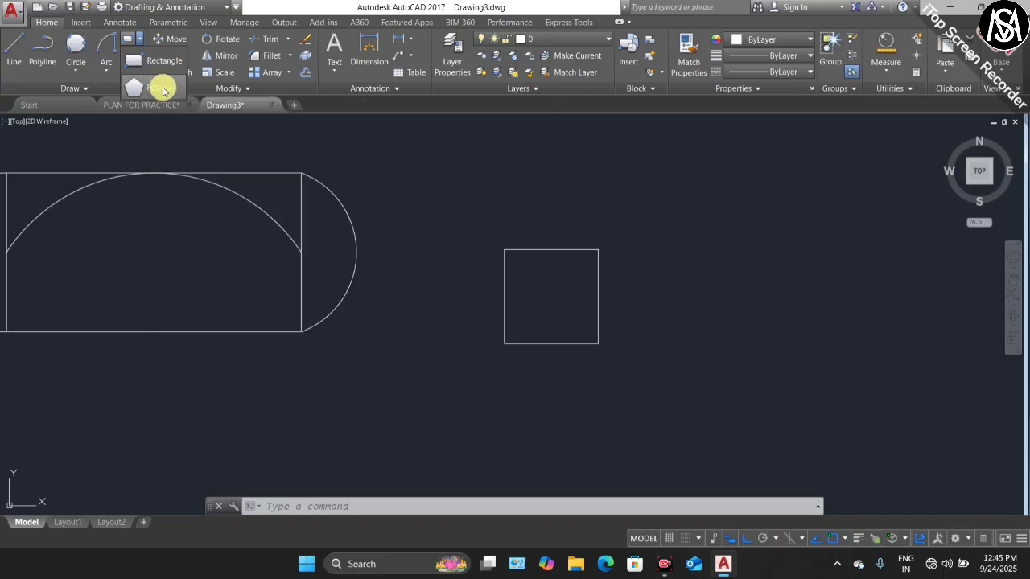
scroll(427, 206, "down", 2)
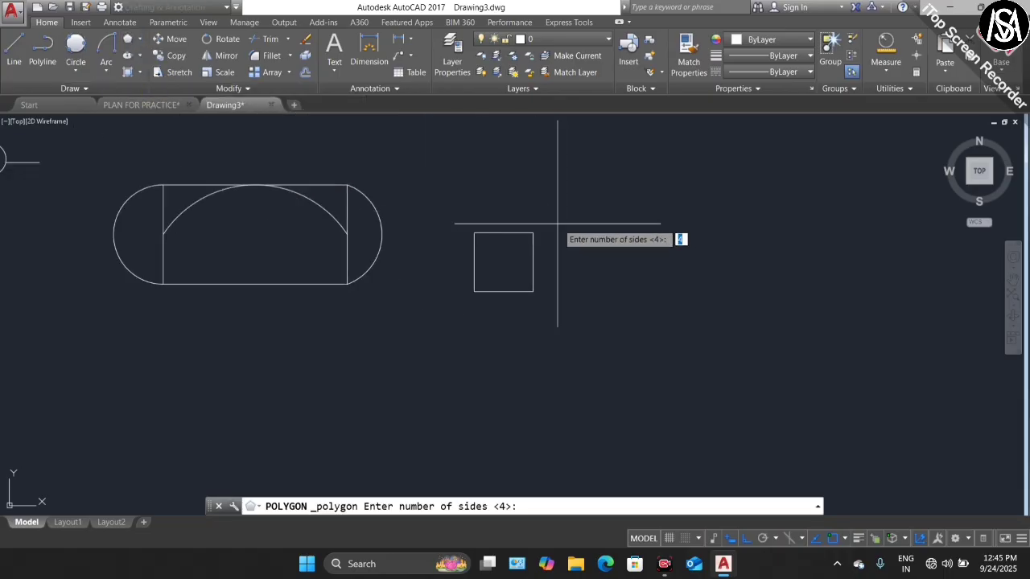
scroll(577, 235, "up", 2)
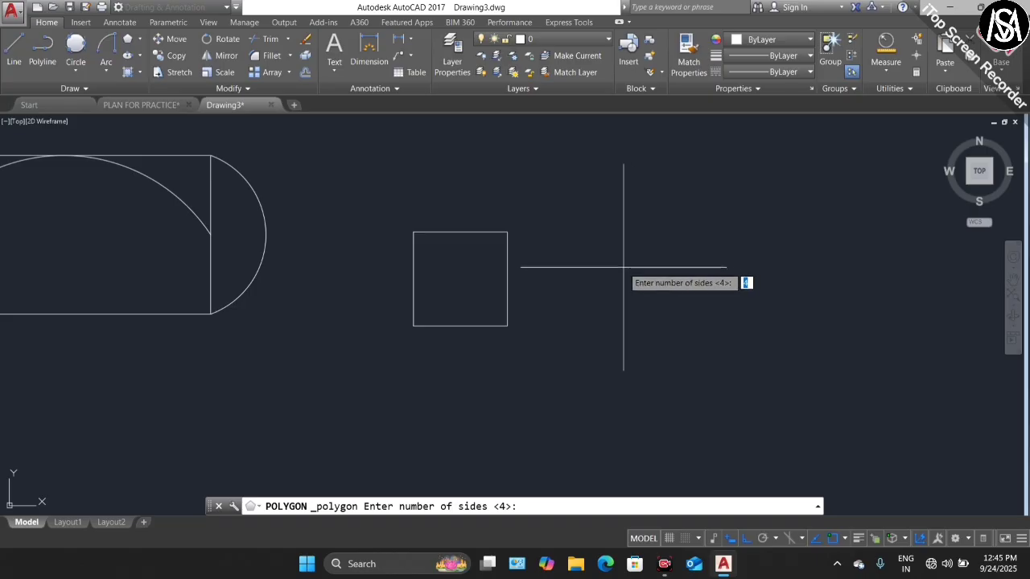
key("Return")
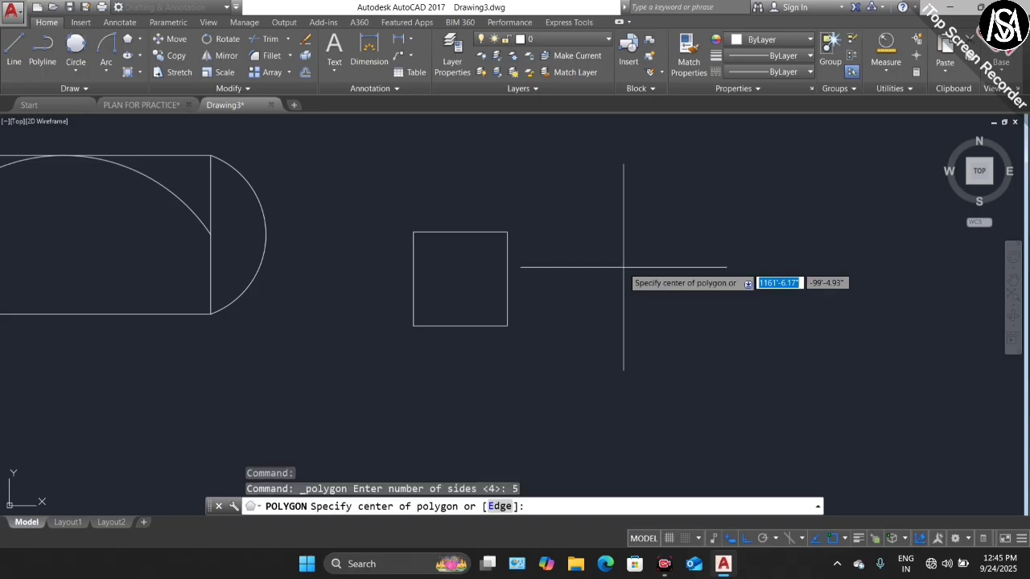
left_click(640, 313)
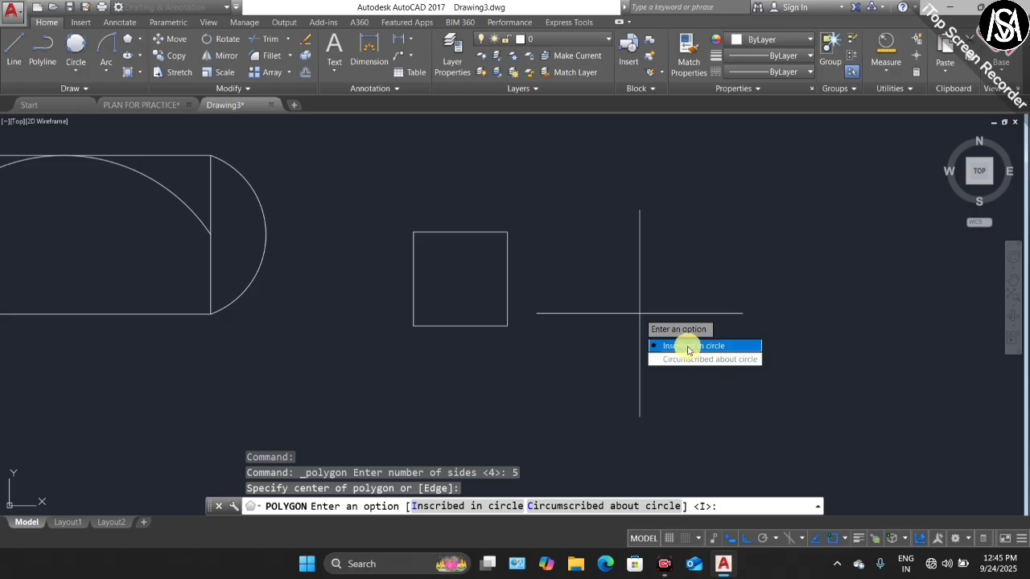
left_click(685, 350)
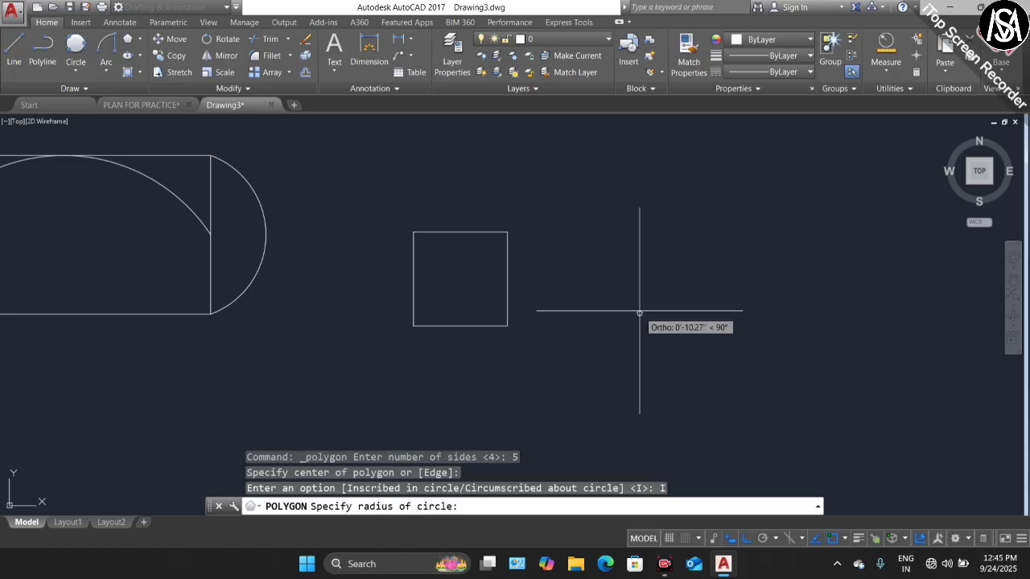
left_click(685, 283)
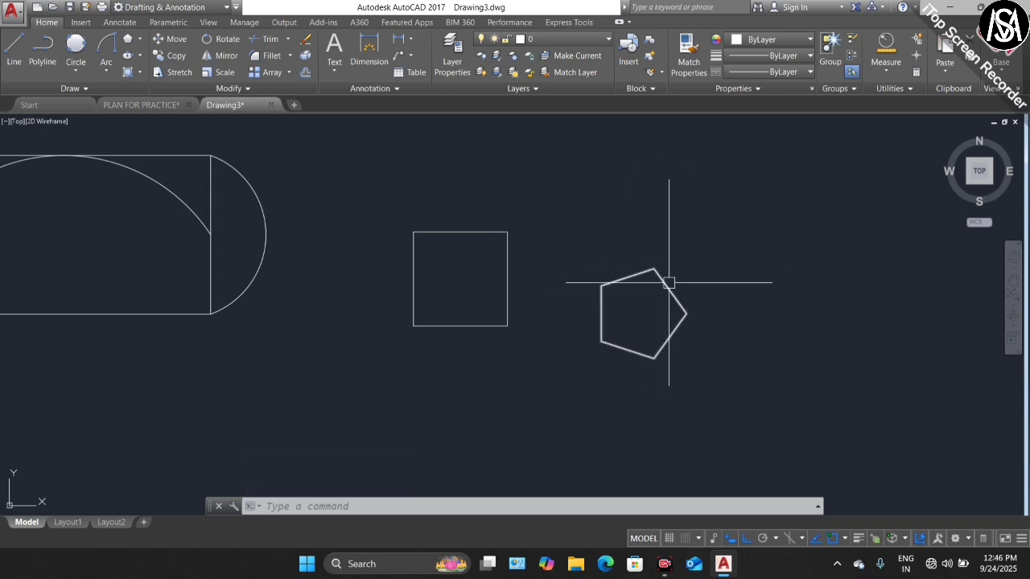
Draw a circle centred on the pentagon beside the square, passing through the pentagon's vertices
double_click(669, 282)
type("c")
key("Return")
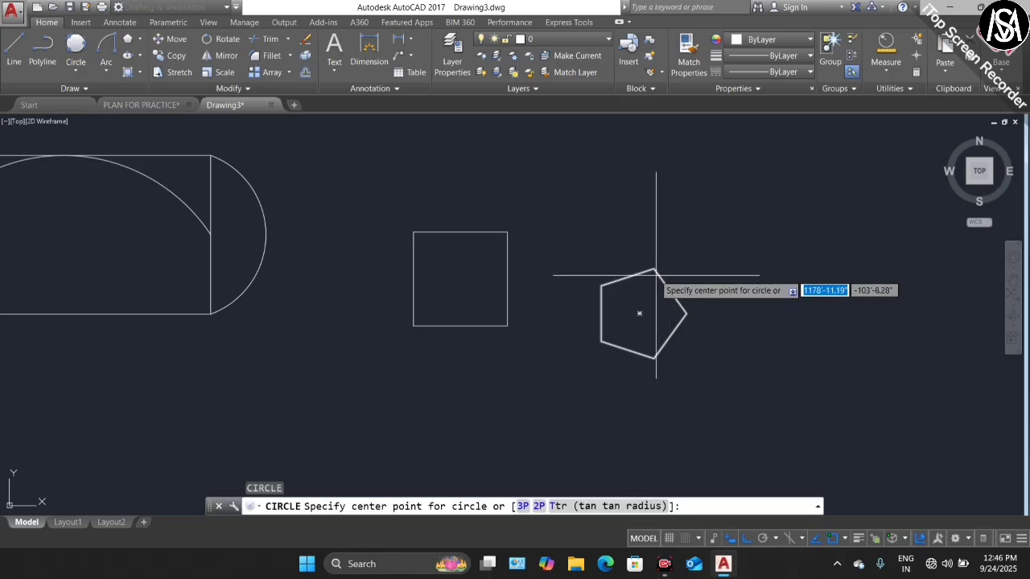
left_click(639, 315)
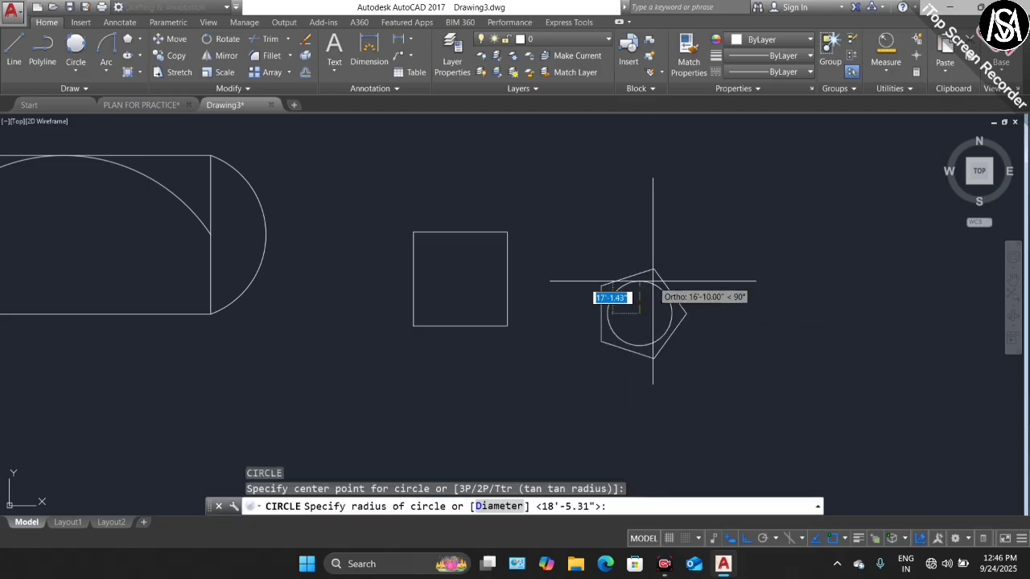
scroll(655, 269, "up", 6)
left_click(655, 261)
scroll(548, 241, "down", 5)
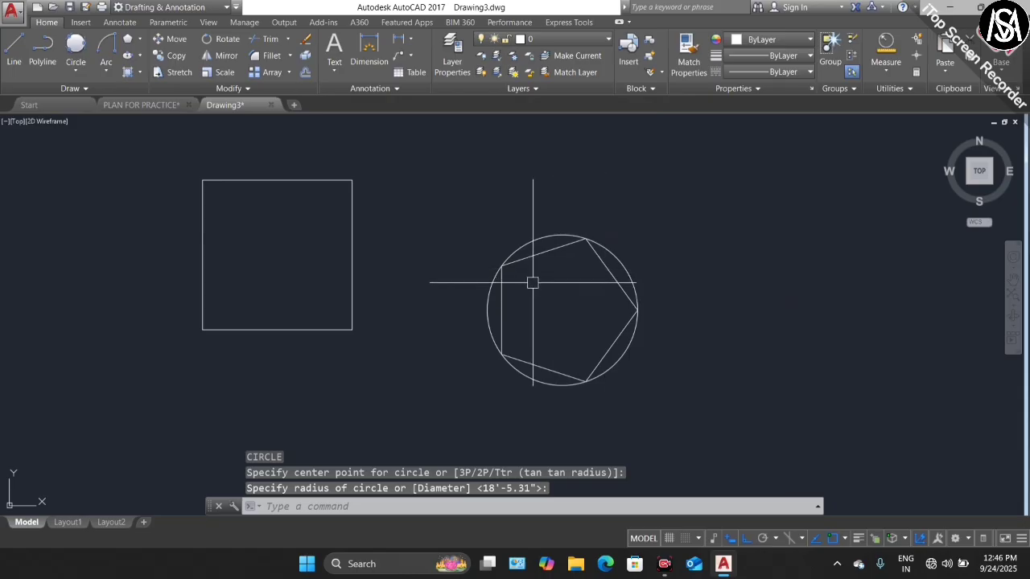
left_click(578, 252)
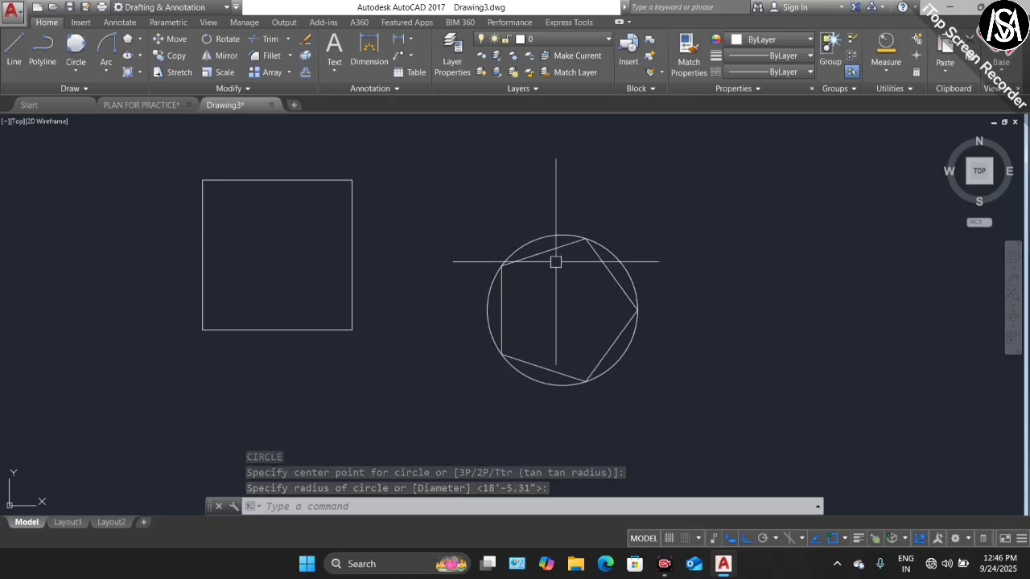
scroll(386, 158, "down", 5)
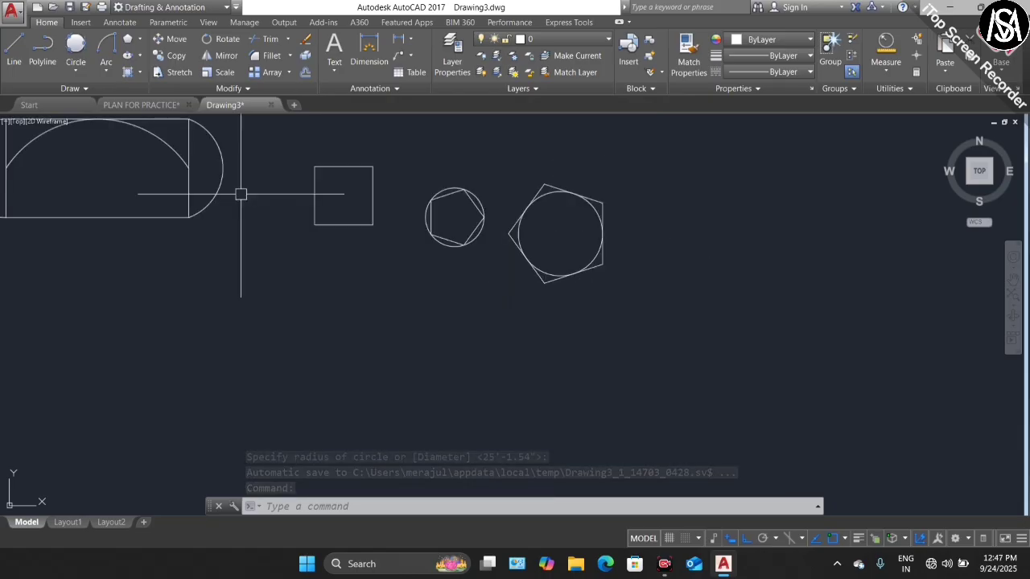
Draw an 8-sided polygon inscribed in a circle of radius 50' in the empty area below the square
left_click(319, 361)
type("POL")
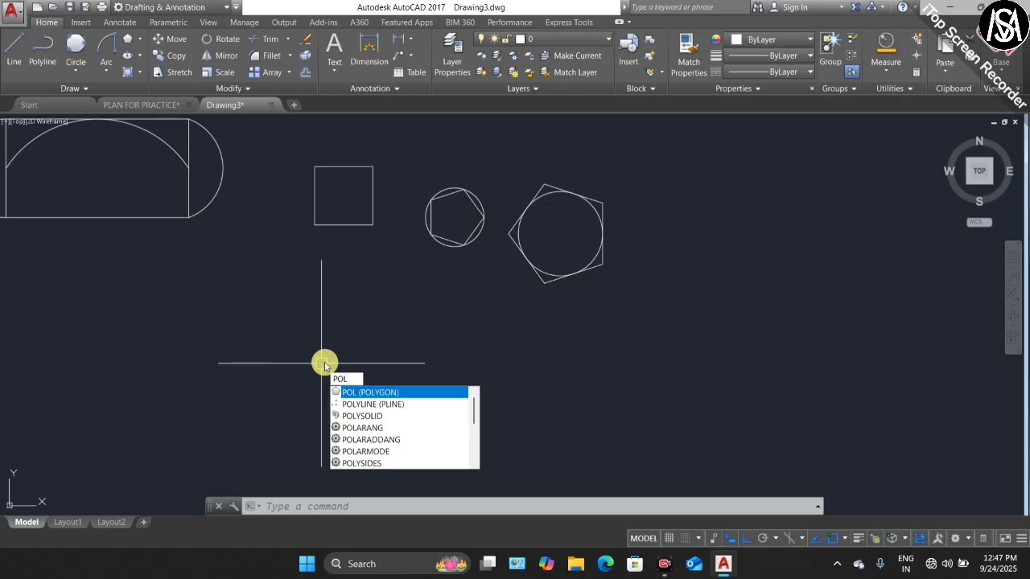
key("Return")
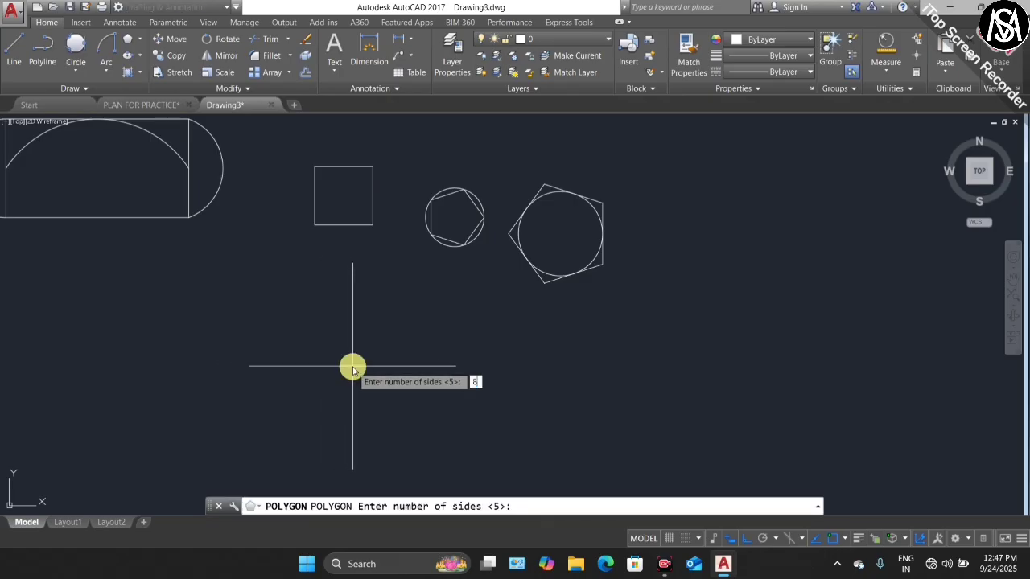
type("8")
key("Return")
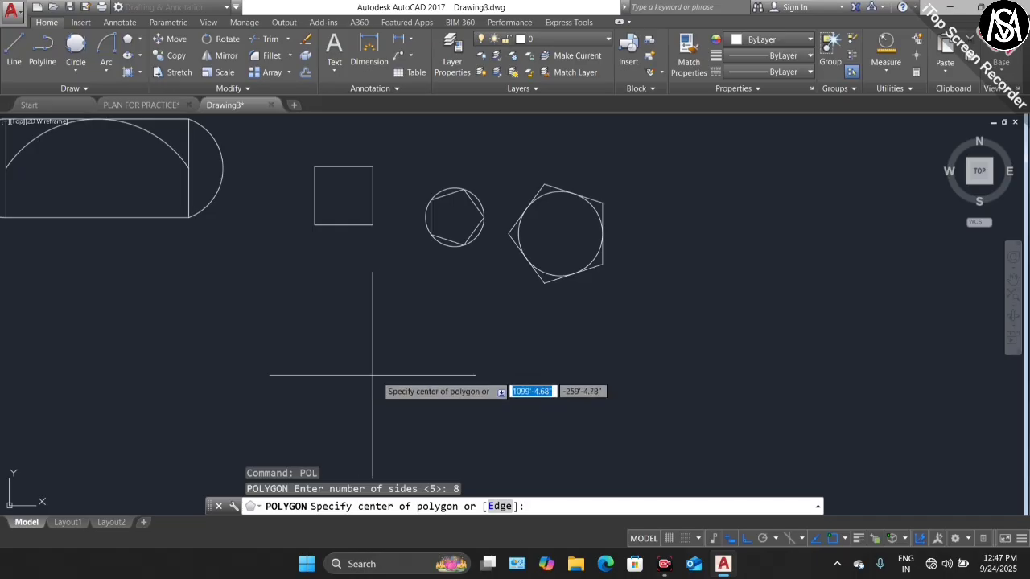
left_click(381, 379)
key("Down")
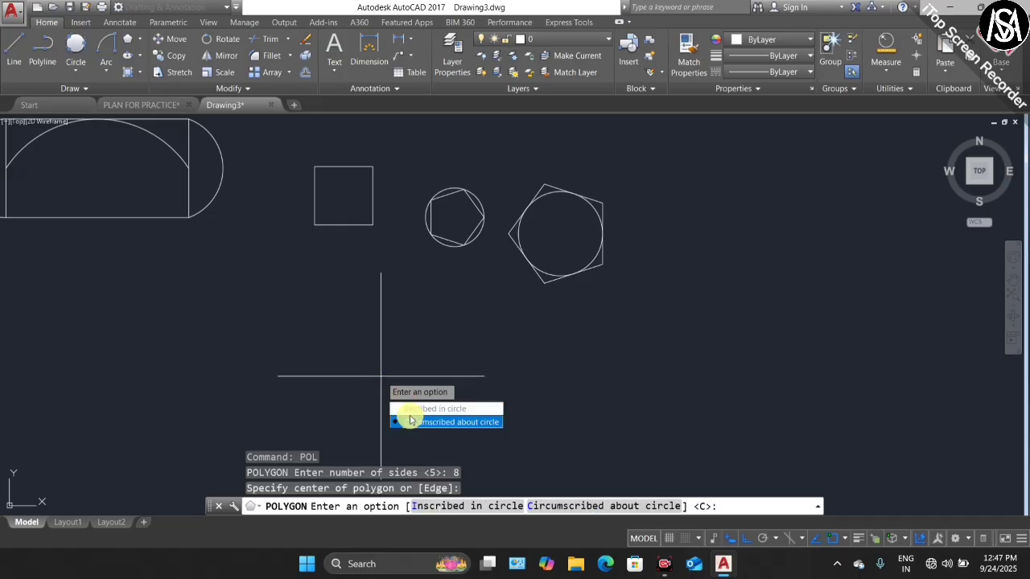
key("Down")
key("Return")
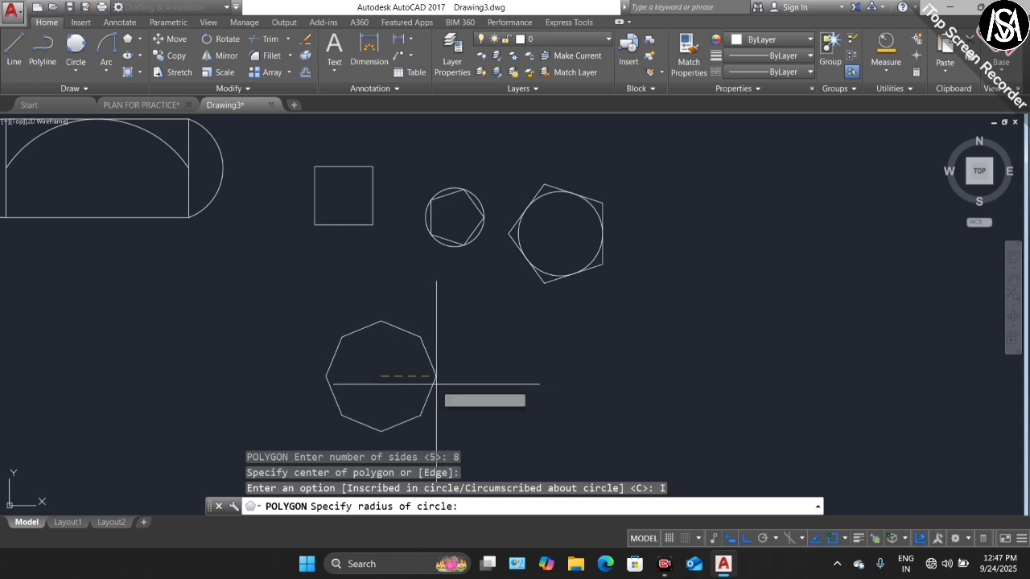
scroll(449, 372, "down", 2)
scroll(458, 369, "up", 3)
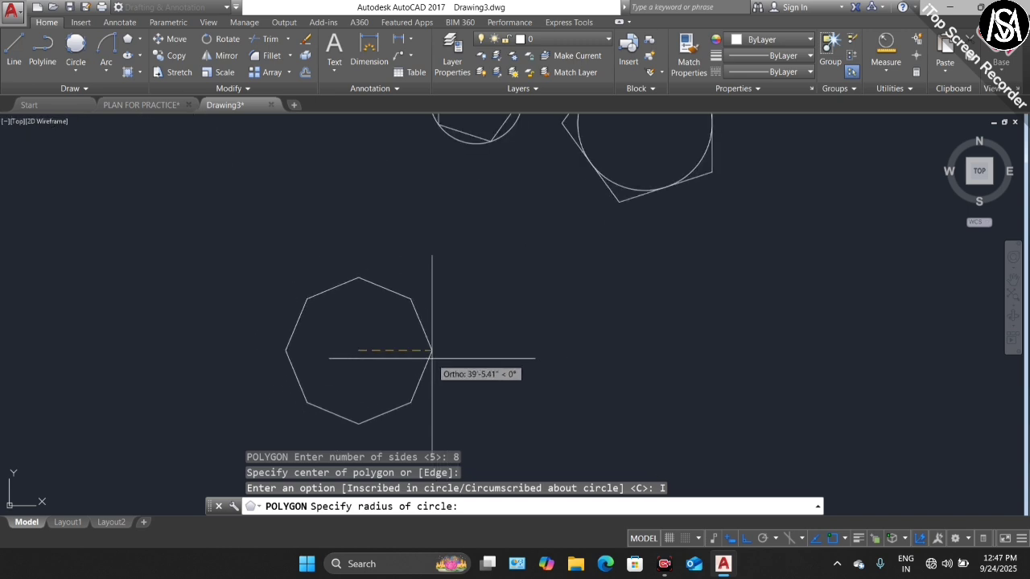
type("50")
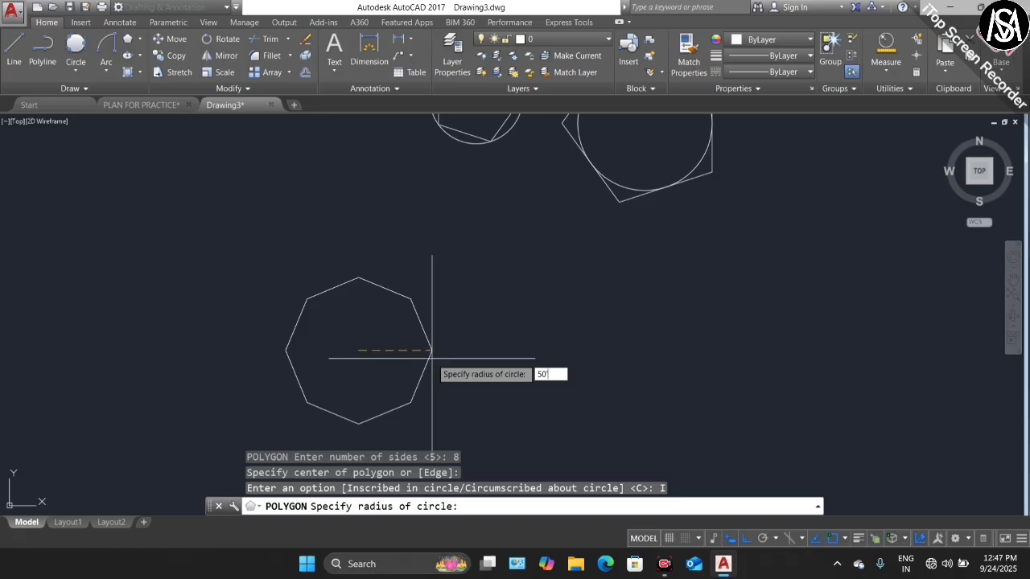
key("Return")
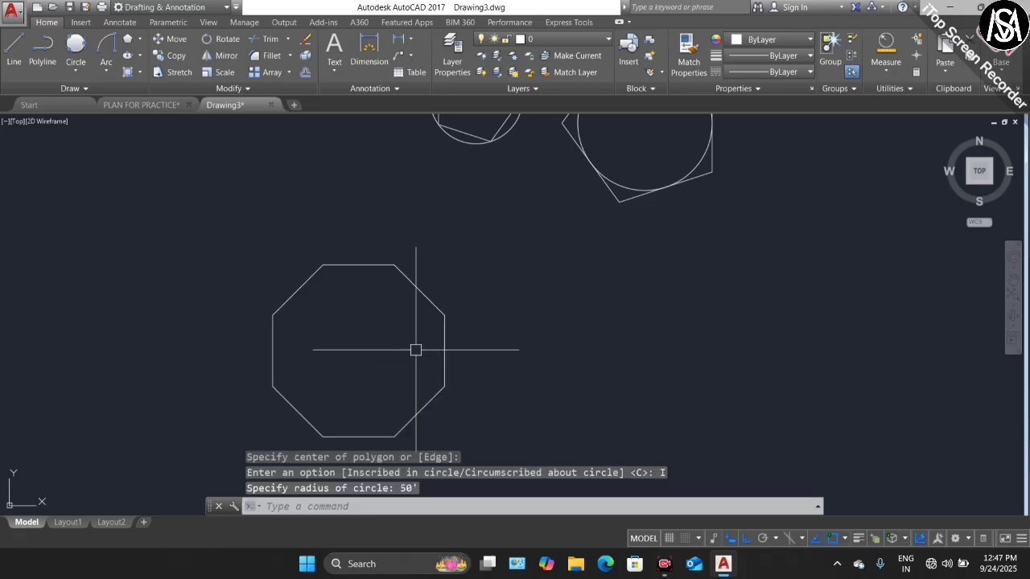
Draw a circle of radius 50' centred on the inscribed octagon
scroll(380, 291, "down", 2)
type("c")
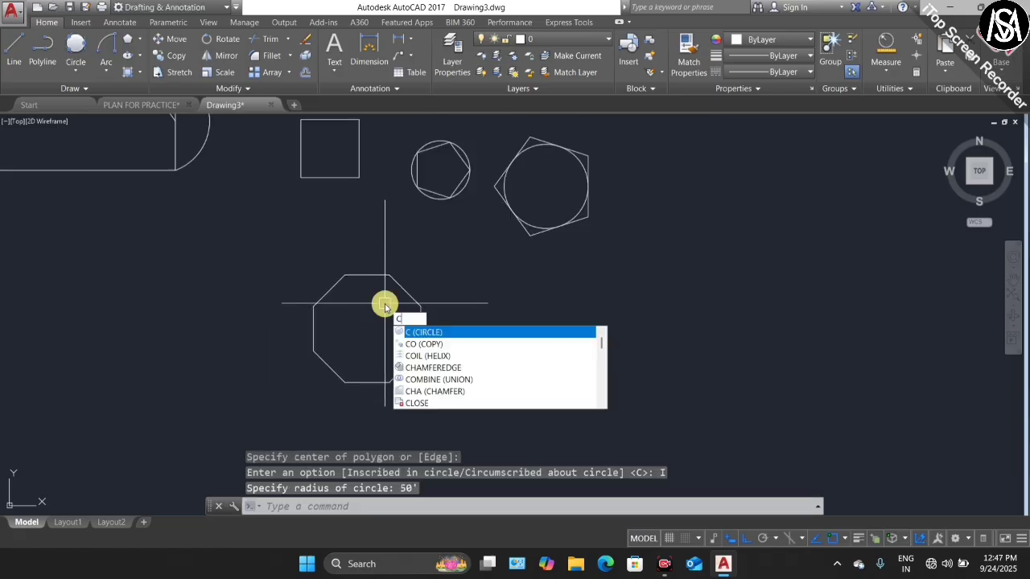
key("Return")
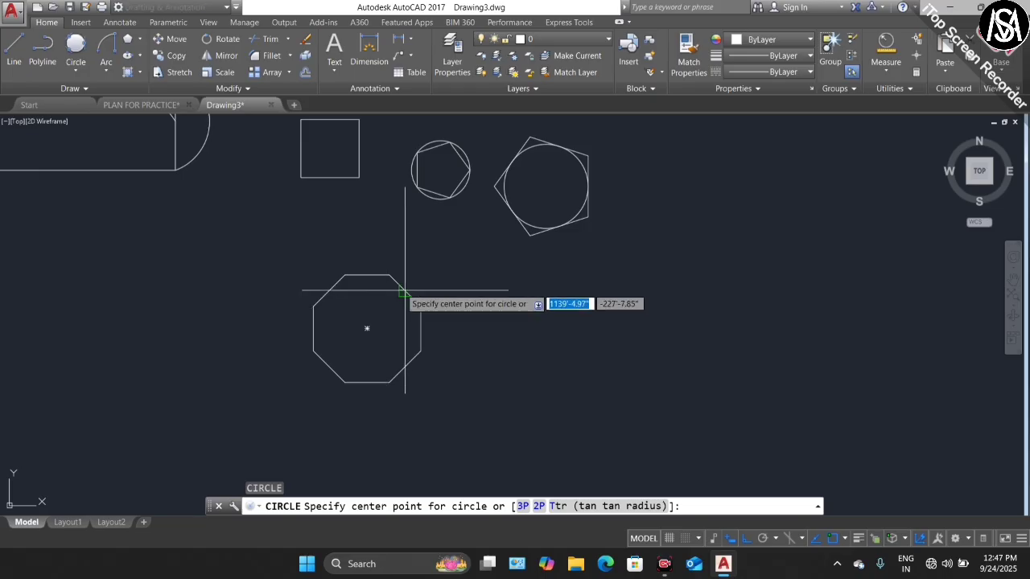
left_click(368, 330)
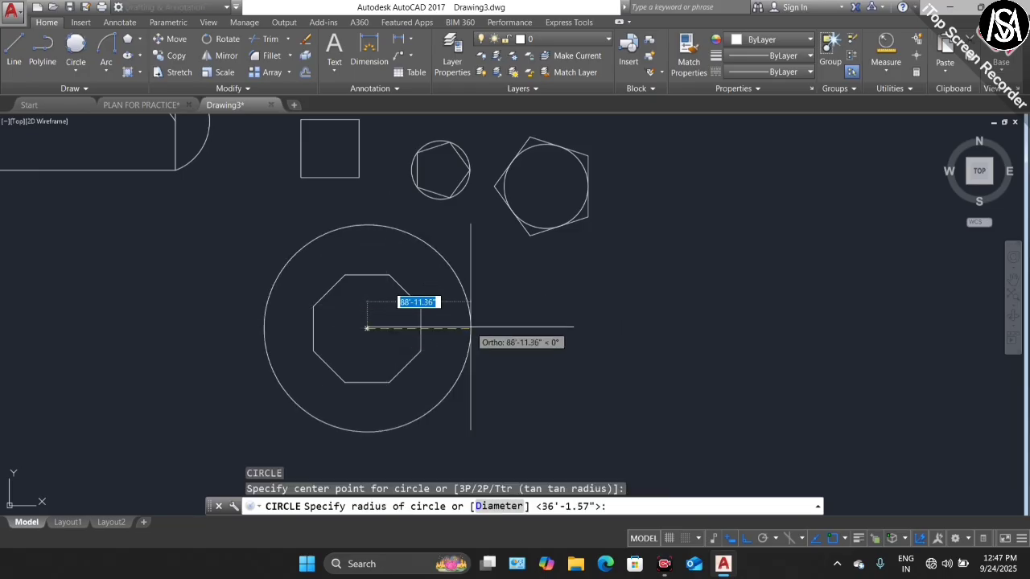
type("50")
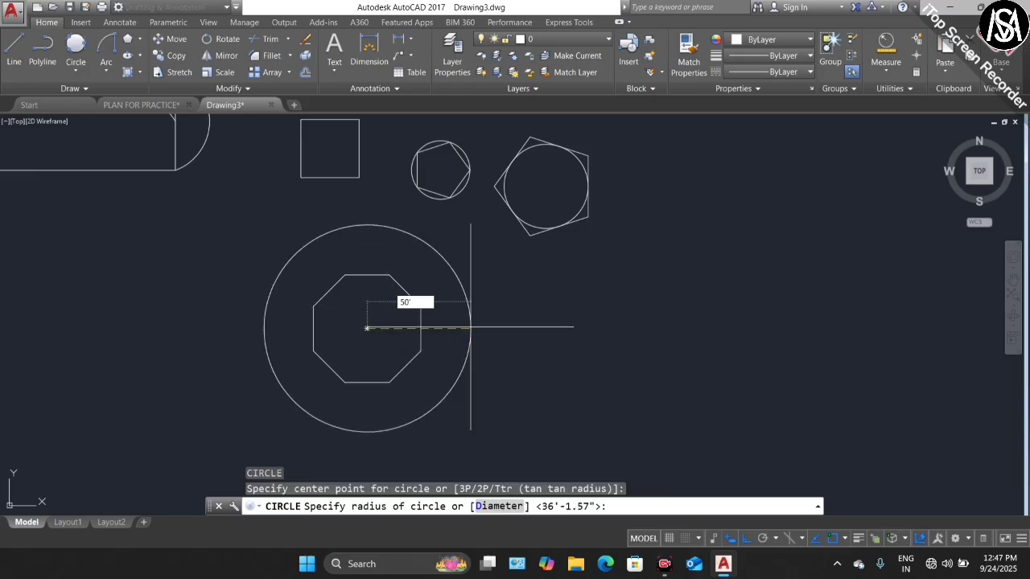
key("Return")
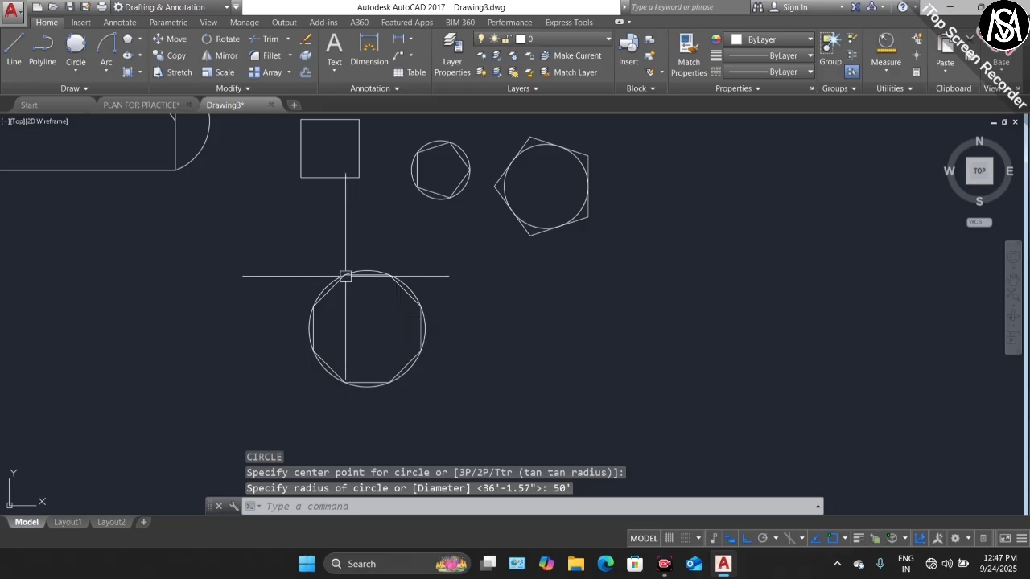
scroll(342, 280, "up", 3)
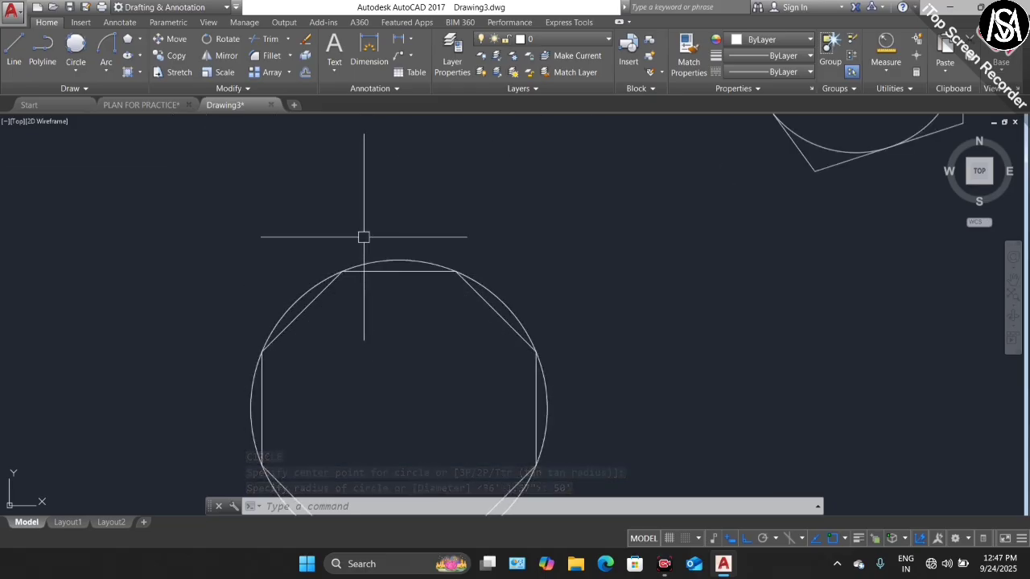
scroll(332, 221, "down", 4)
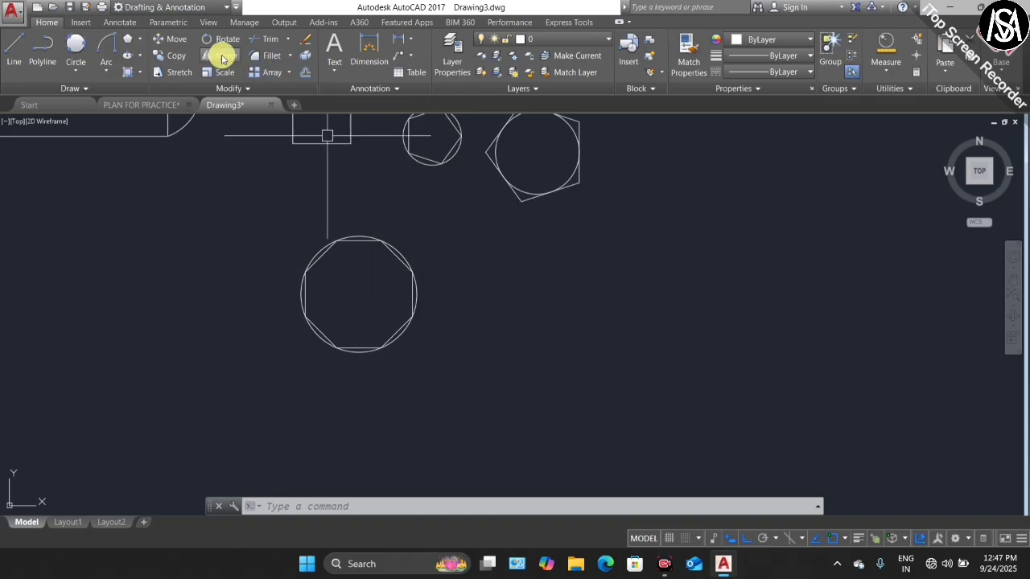
Draw an 8-sided polygon circumscribed about a circle of radius 50' to the lower right of the first octagon
left_click(126, 42)
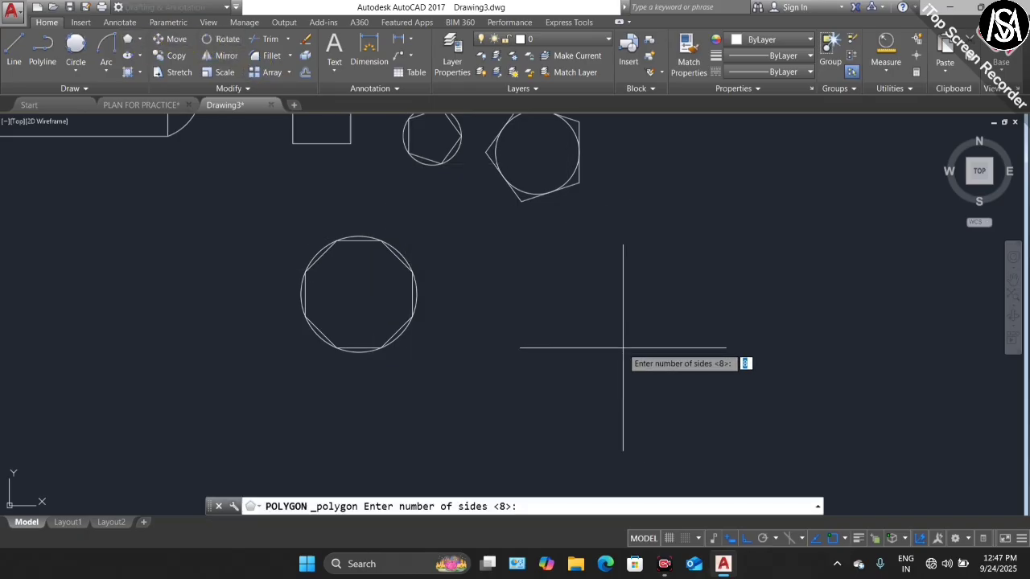
key("Return")
left_click(581, 351)
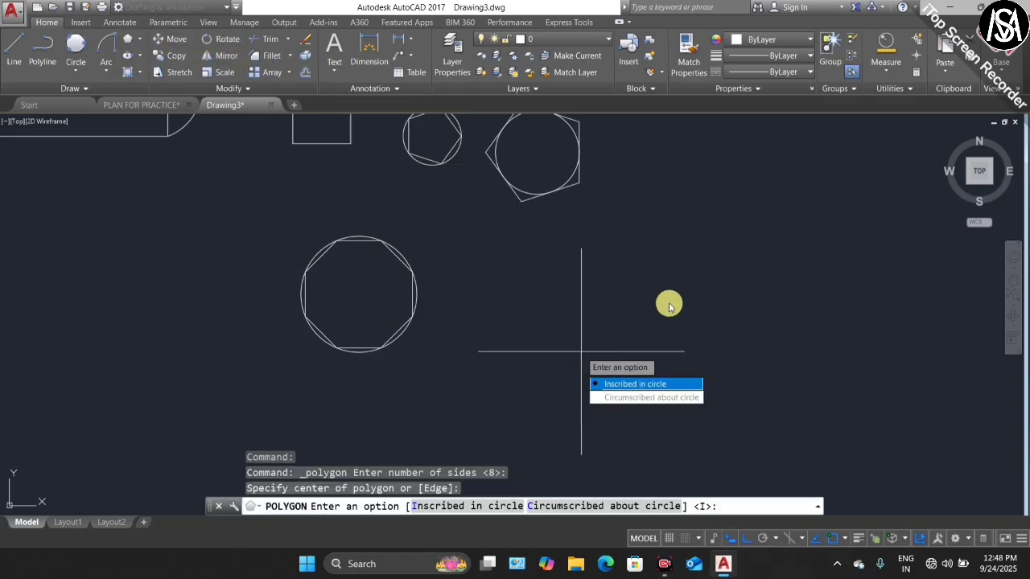
left_click(634, 397)
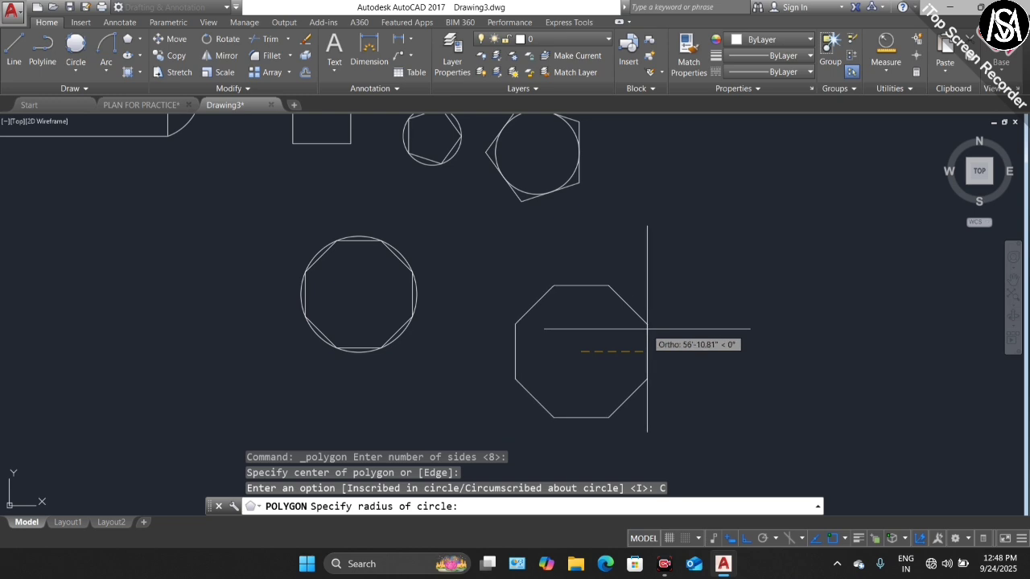
type("50")
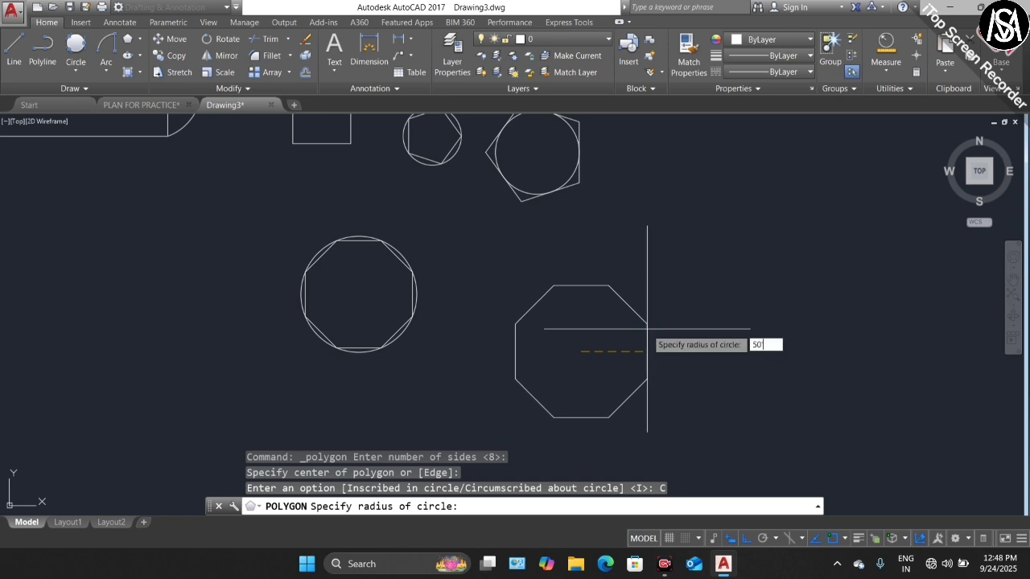
type("'")
key("Return")
key("Return")
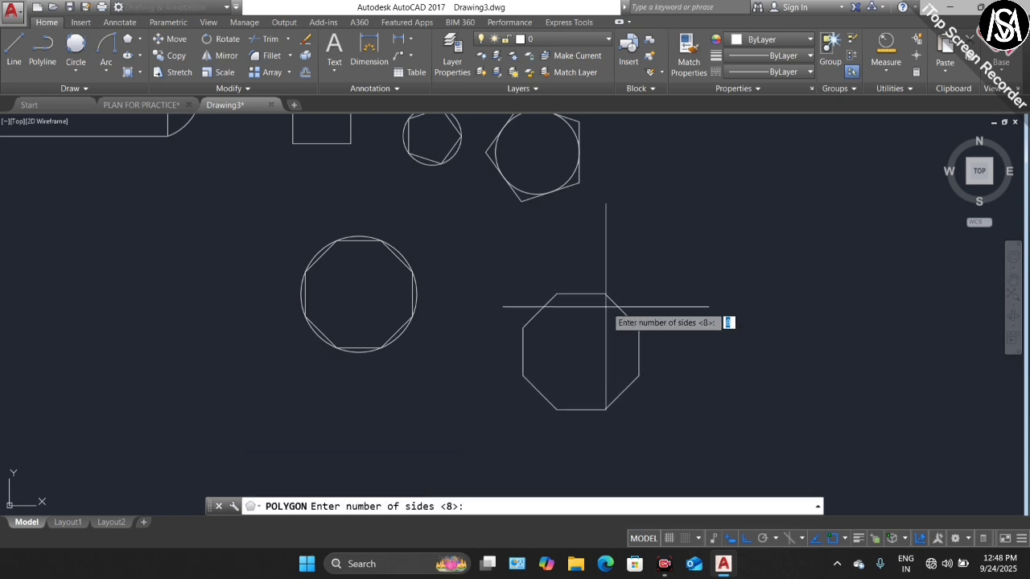
key("Escape")
Draw a circle of radius 50' centred on the circumscribed octagon
key("Return")
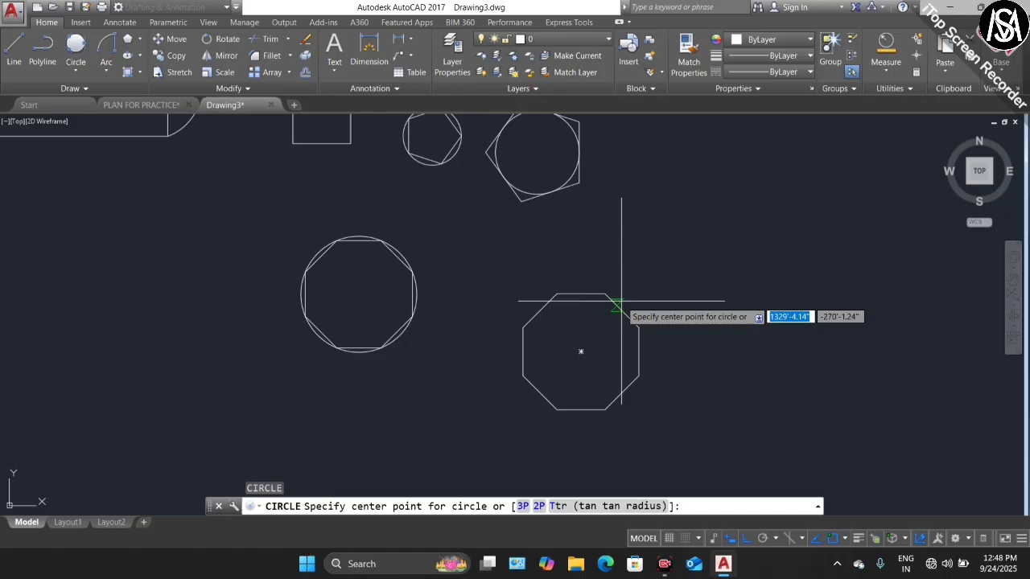
left_click(582, 352)
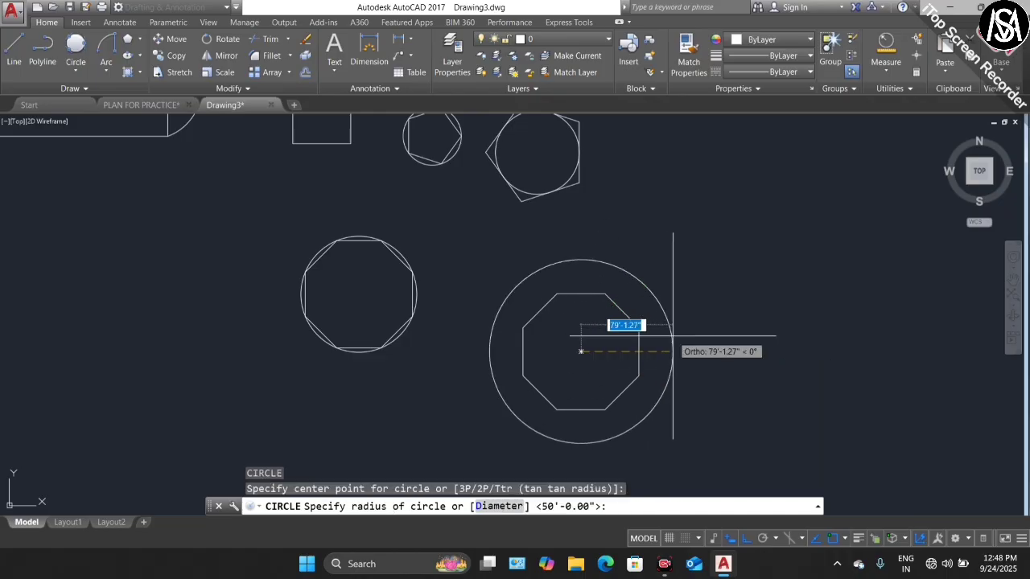
type("50")
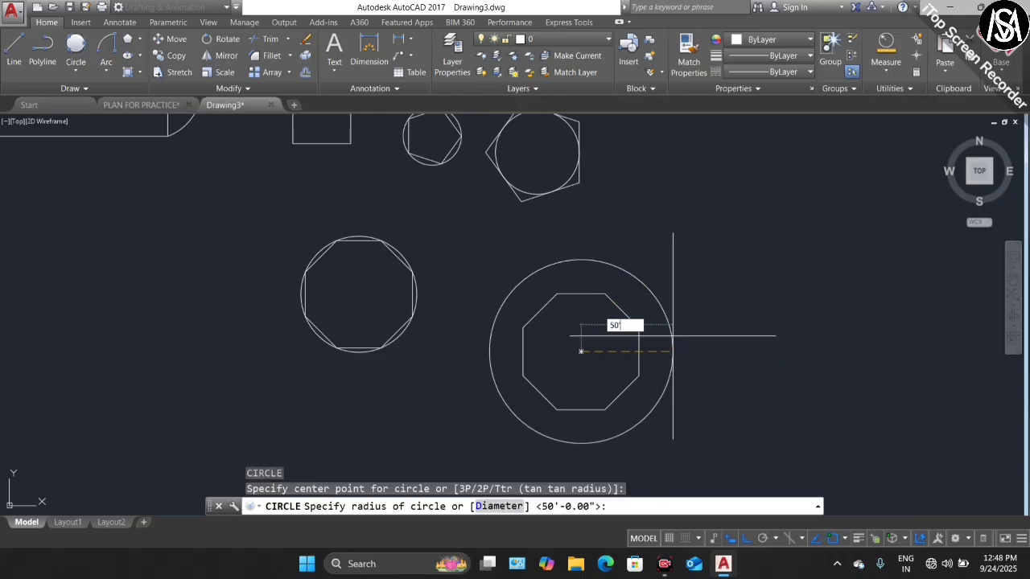
key("Return")
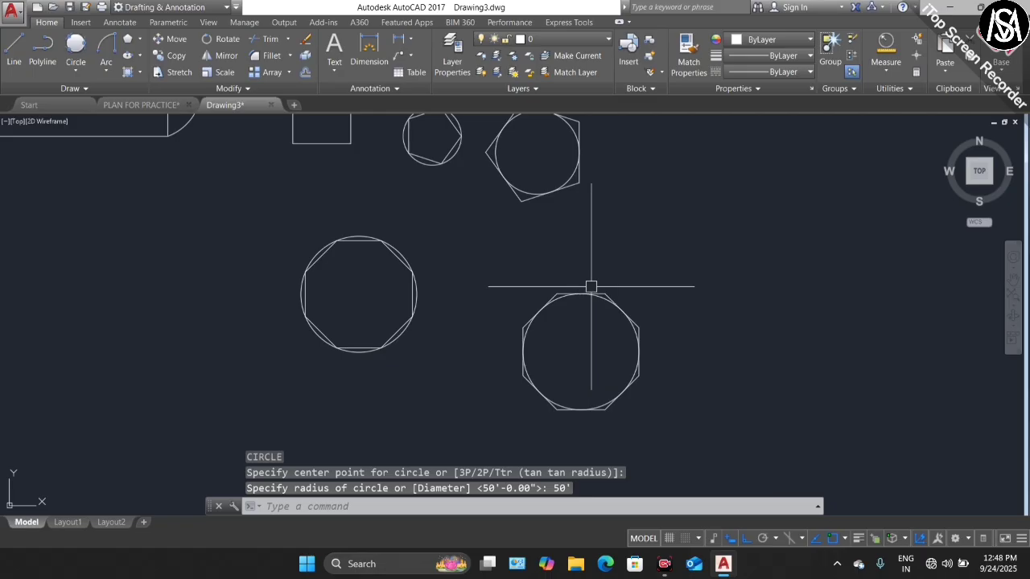
Examine where the circles meet the sides and vertices of the inscribed and circumscribed octagons
scroll(592, 286, "up", 5)
scroll(600, 288, "down", 3)
scroll(534, 287, "up", 4)
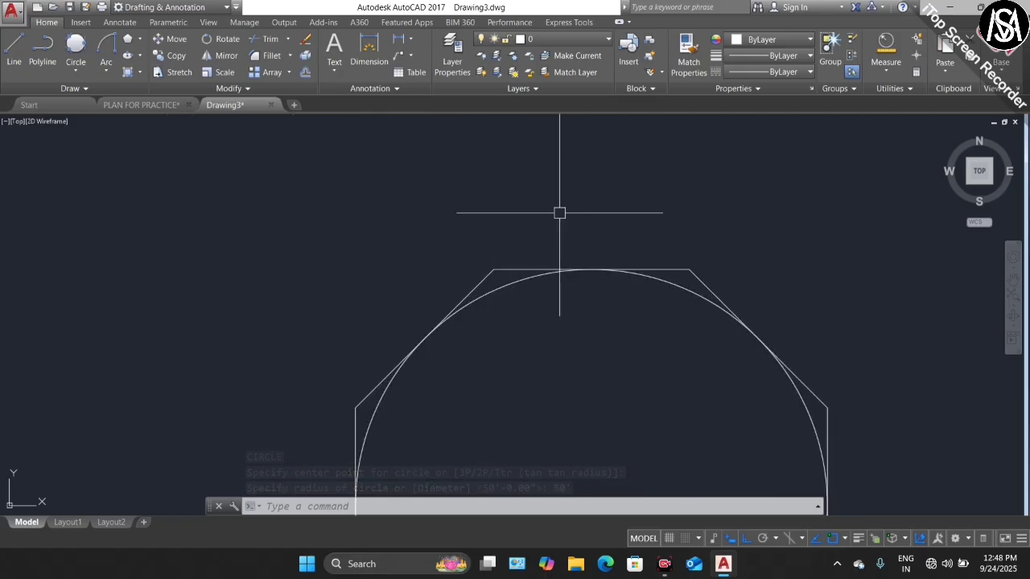
scroll(596, 233, "down", 2)
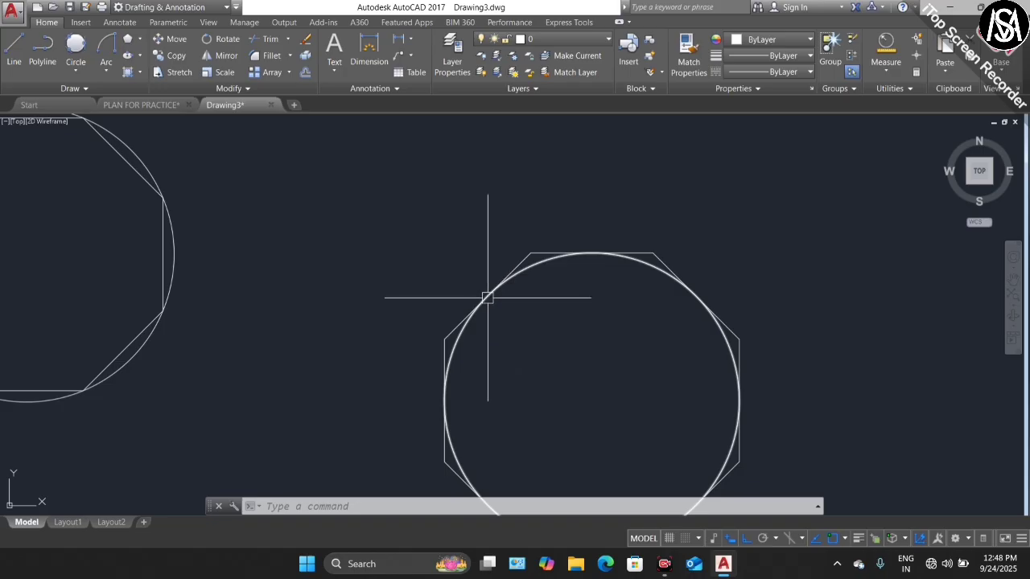
scroll(513, 281, "down", 2)
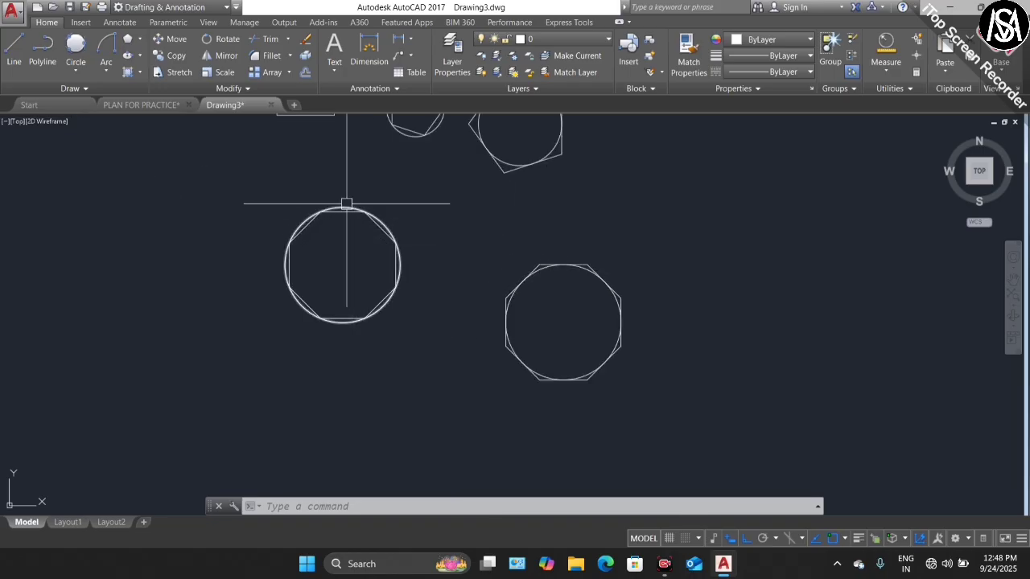
scroll(346, 203, "up", 4)
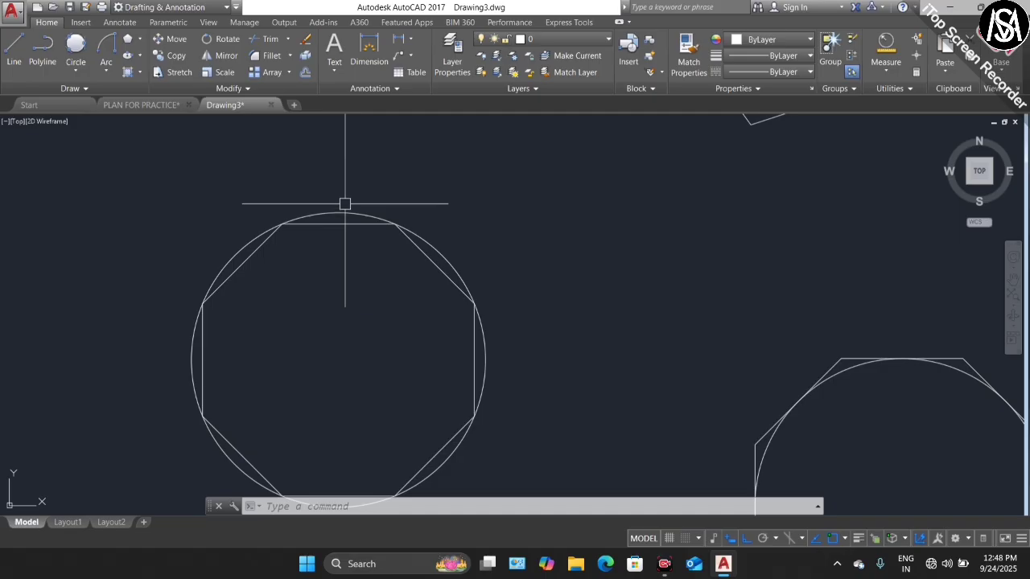
scroll(319, 250, "down", 4)
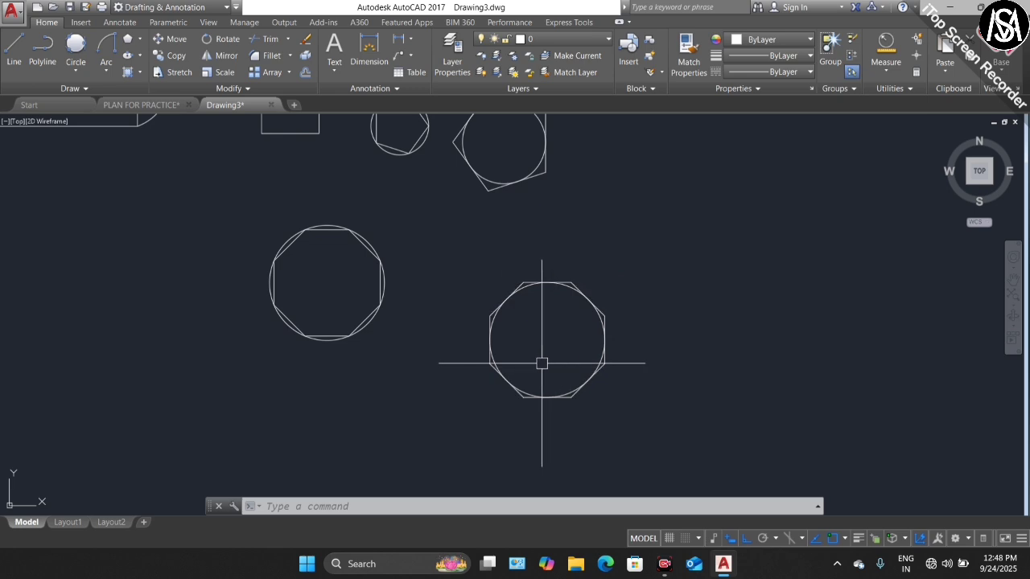
scroll(567, 320, "down", 4)
scroll(322, 356, "up", 4)
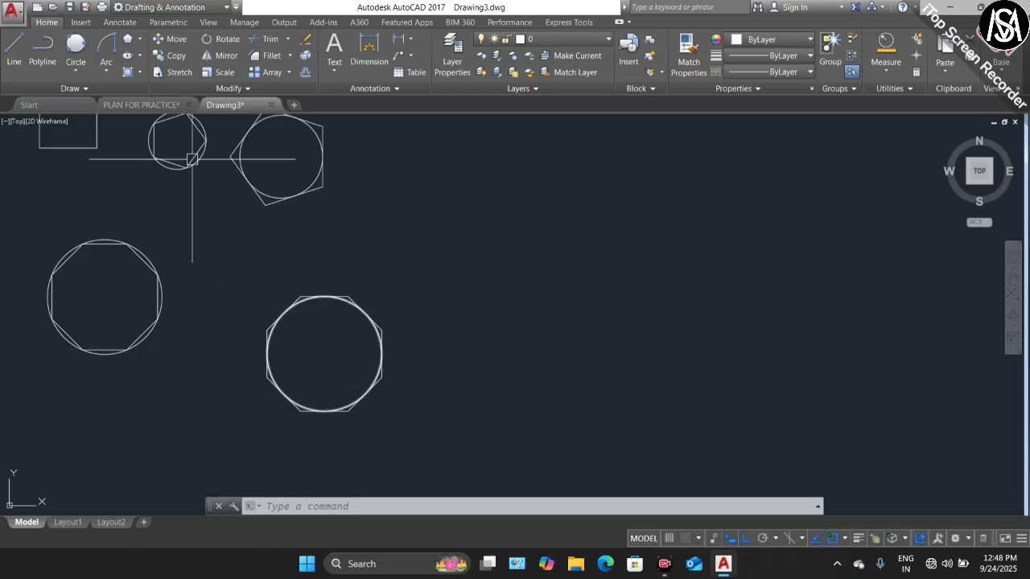
Move the circumscribed pentagon together with its circle horizontally to the right, using the circle's centre as base point
left_click(171, 39)
scroll(321, 284, "down", 2)
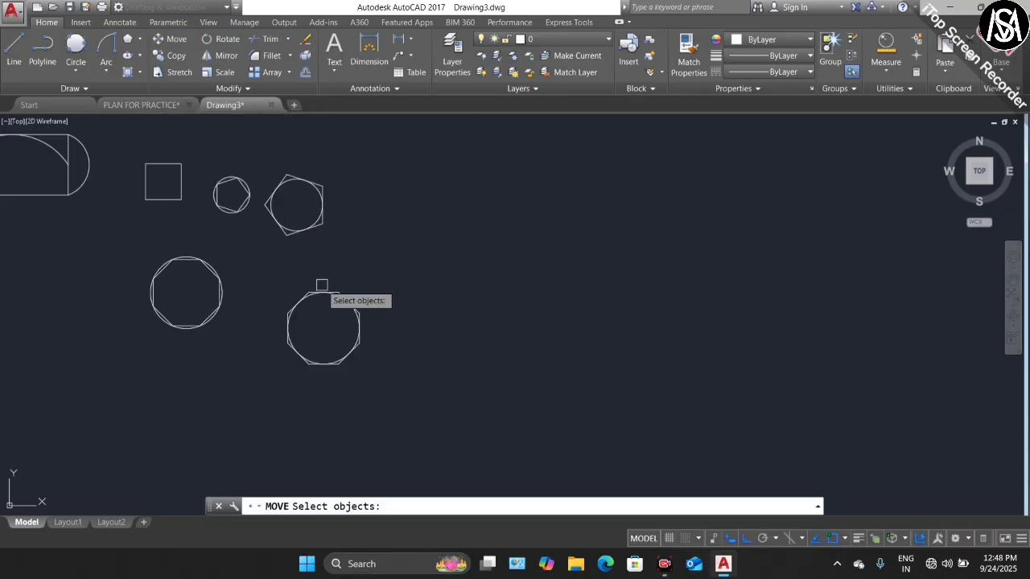
left_click(335, 165)
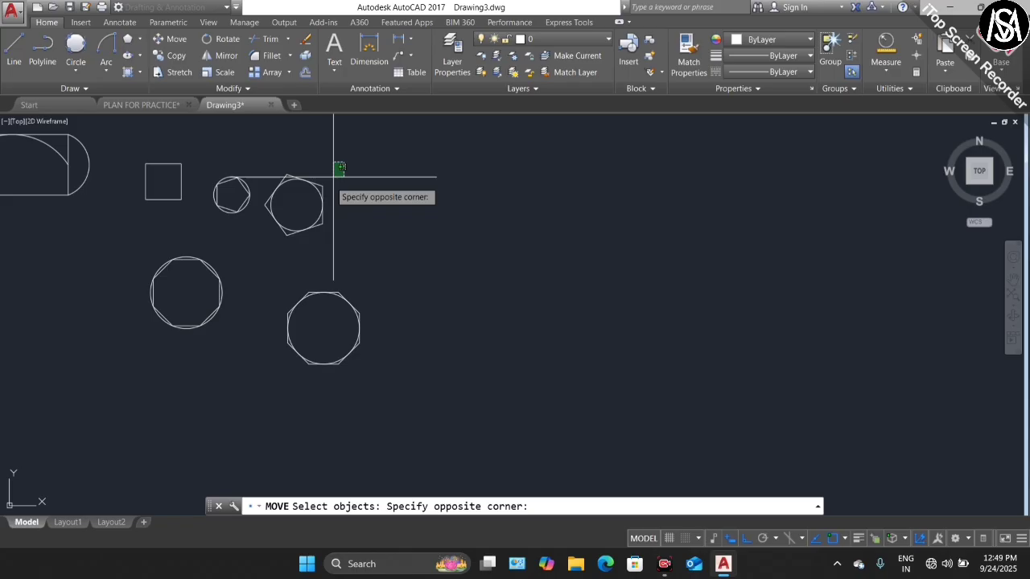
left_click(272, 235)
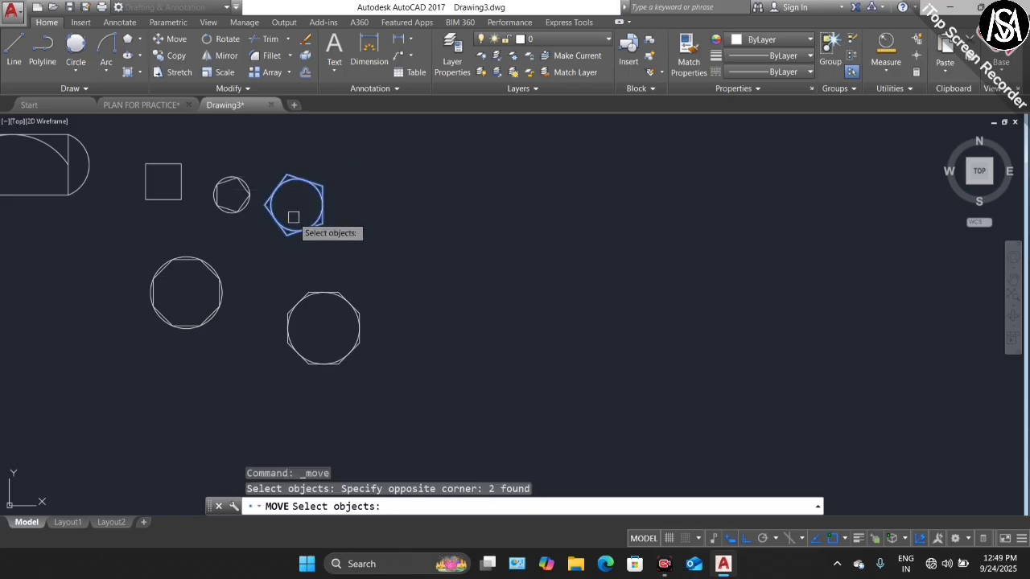
key("Return")
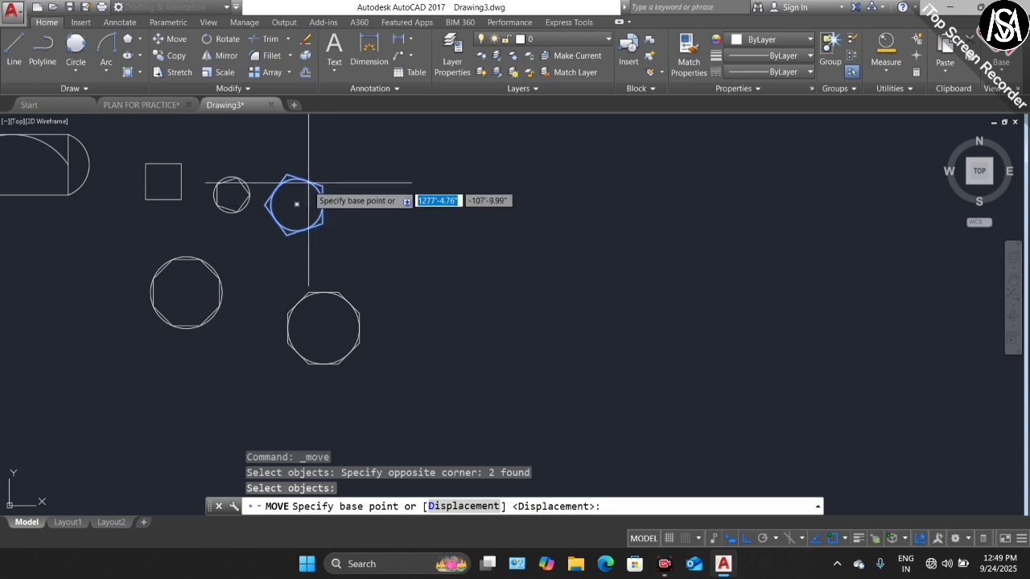
left_click(296, 205)
left_click(451, 206)
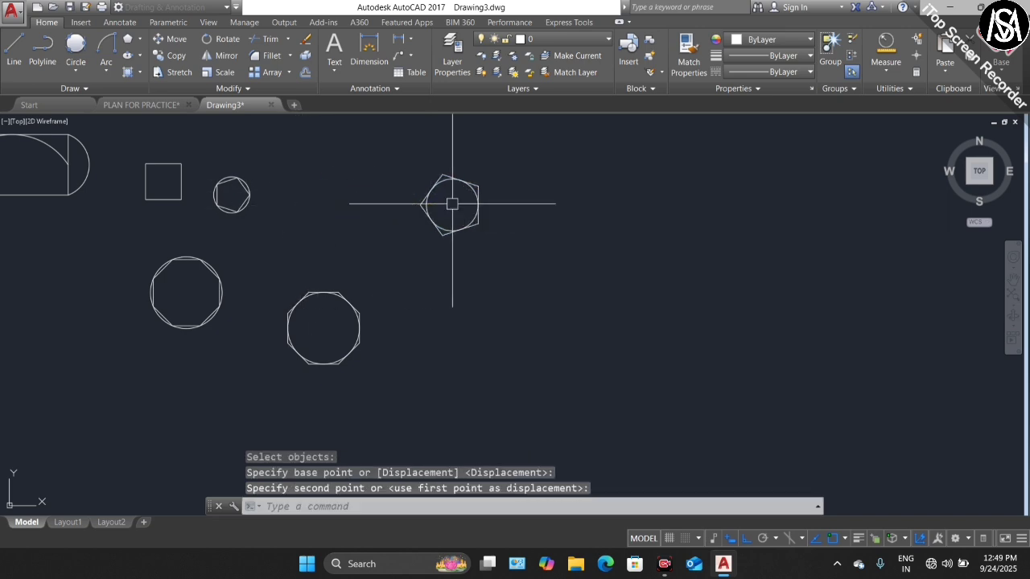
Move the circumscribed octagon and its circle horizontally to the right, below the relocated pentagon
key("Return")
left_click(377, 275)
left_click(280, 382)
key("Return")
left_click(324, 336)
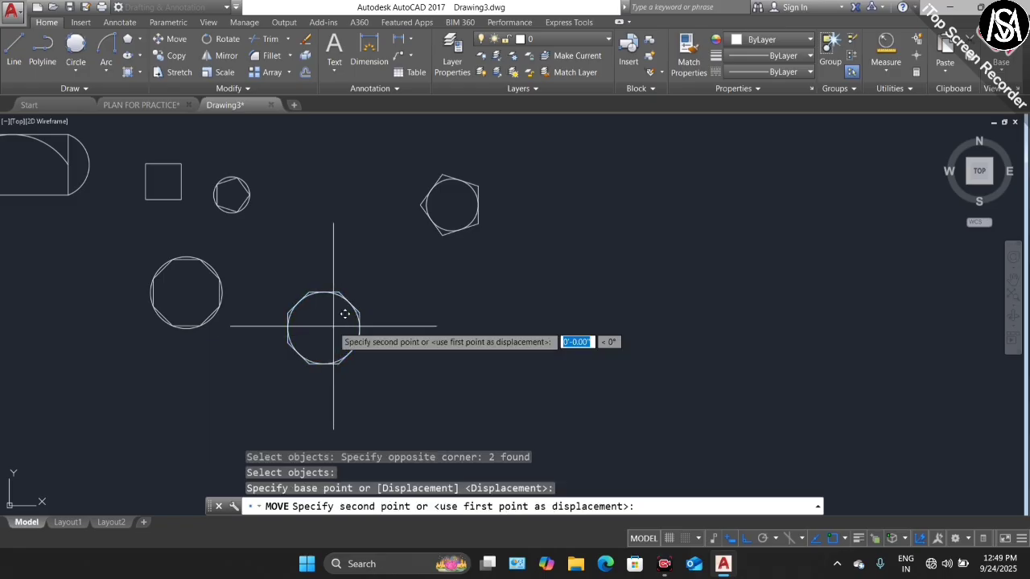
left_click(492, 326)
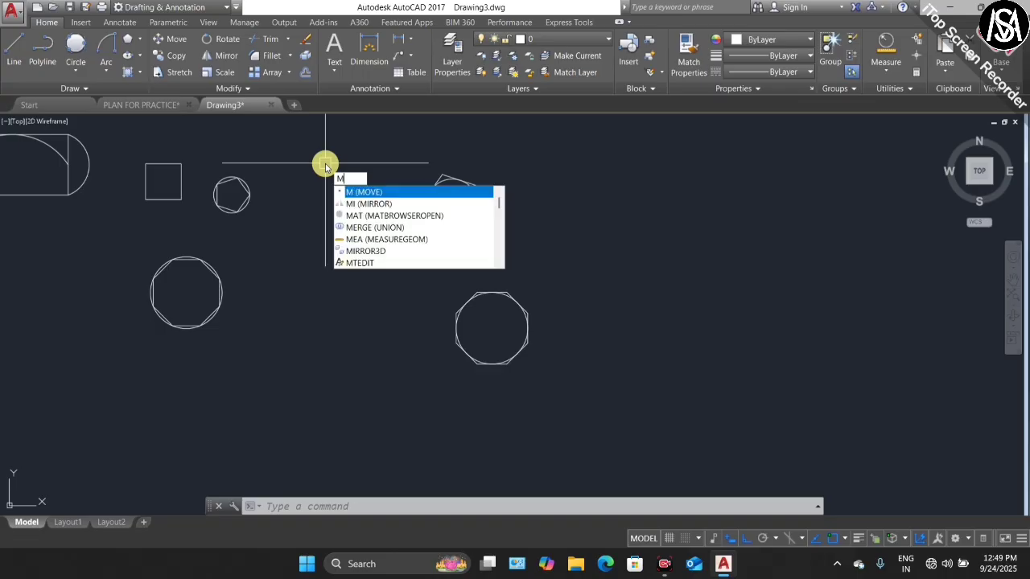
Move the circumscribed pentagon and its circle back to the left, beside the small inscribed pentagon
key("Return")
left_click(509, 159)
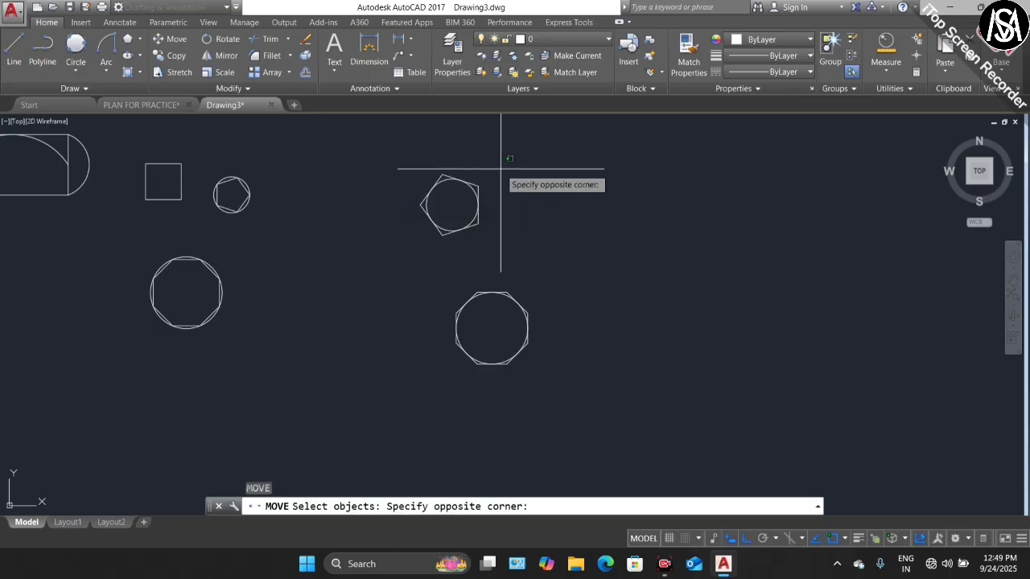
left_click(389, 263)
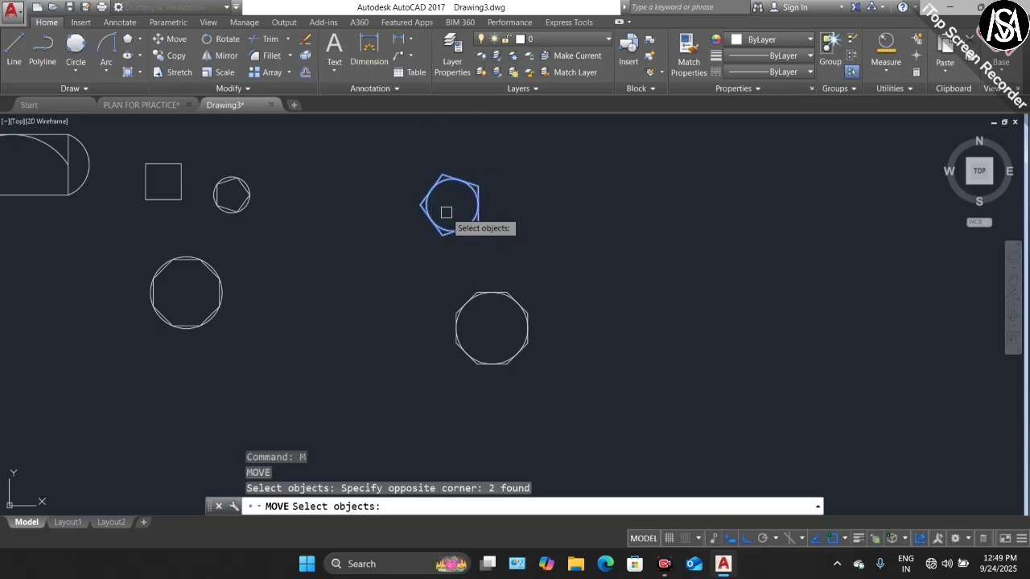
key("Return")
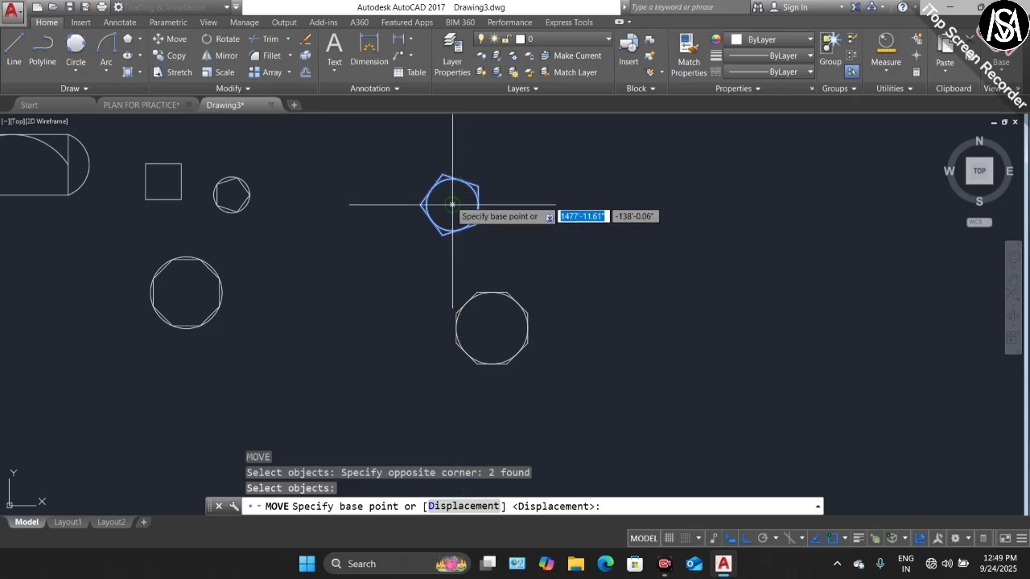
left_click(453, 205)
left_click(320, 169)
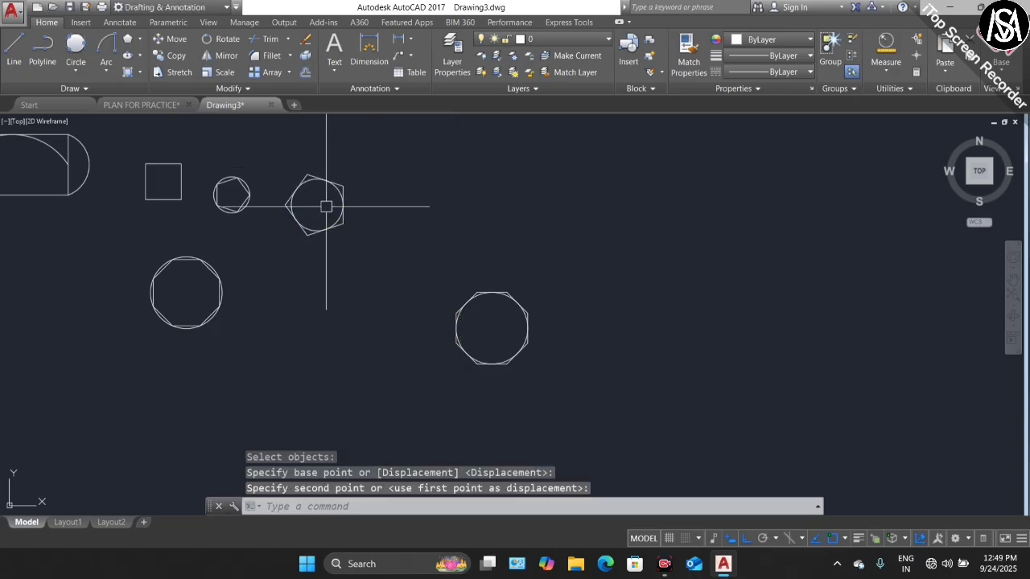
double_click(359, 175)
left_click(354, 177)
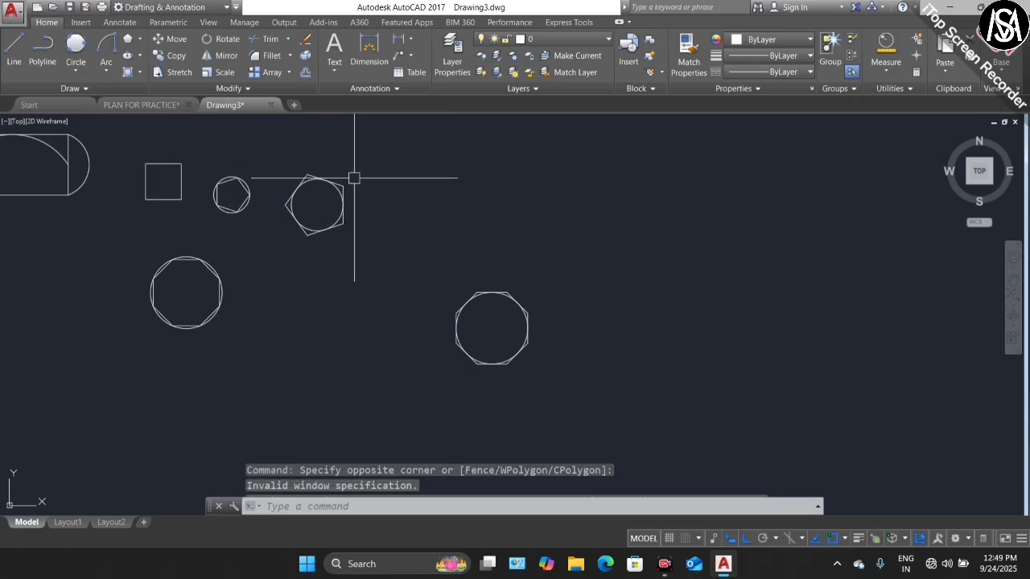
Move only the circle out of the larger pentagon, placing it horizontally to the pentagon's right
key("Return")
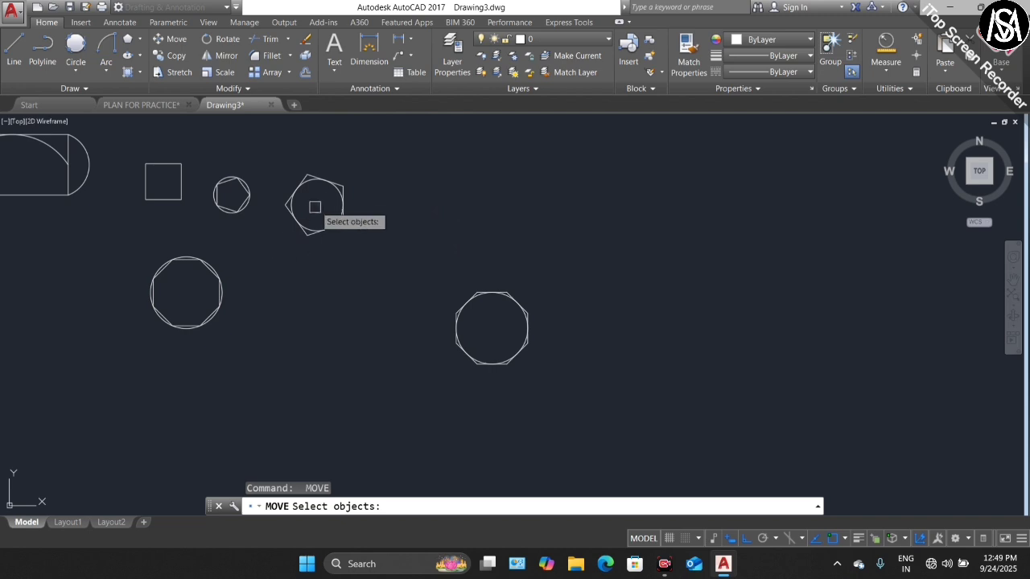
left_click(327, 183)
key("Return")
left_click(317, 203)
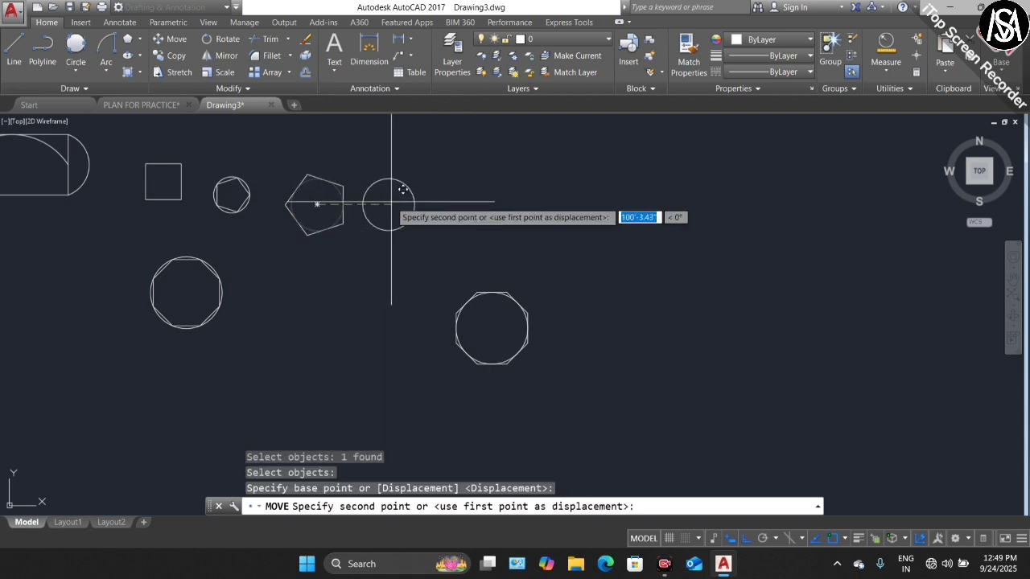
left_click(444, 202)
key("Escape")
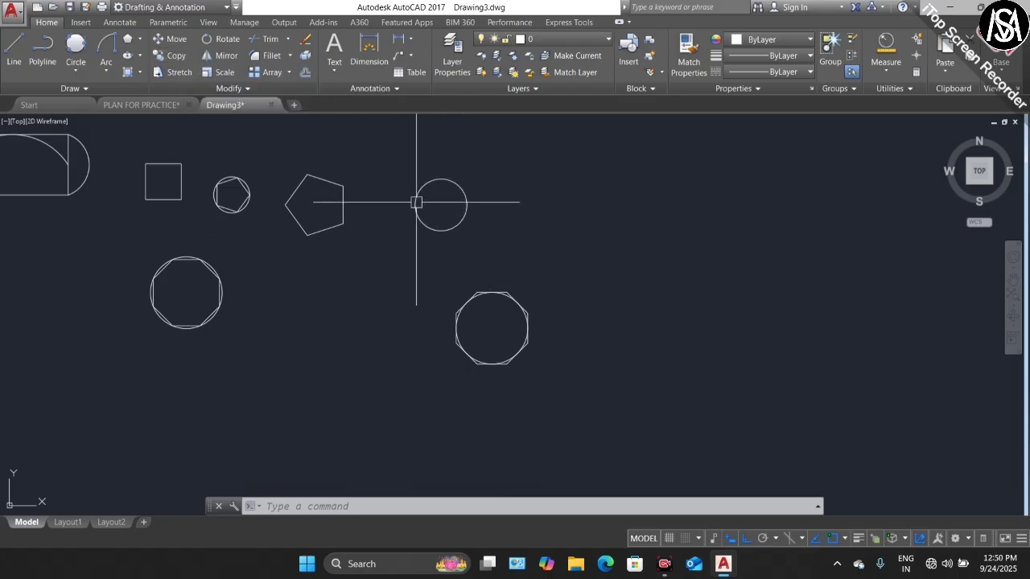
Copy the separated circle from its centre to seven positions in a horizontal row to its right
left_click(161, 56)
left_click(445, 176)
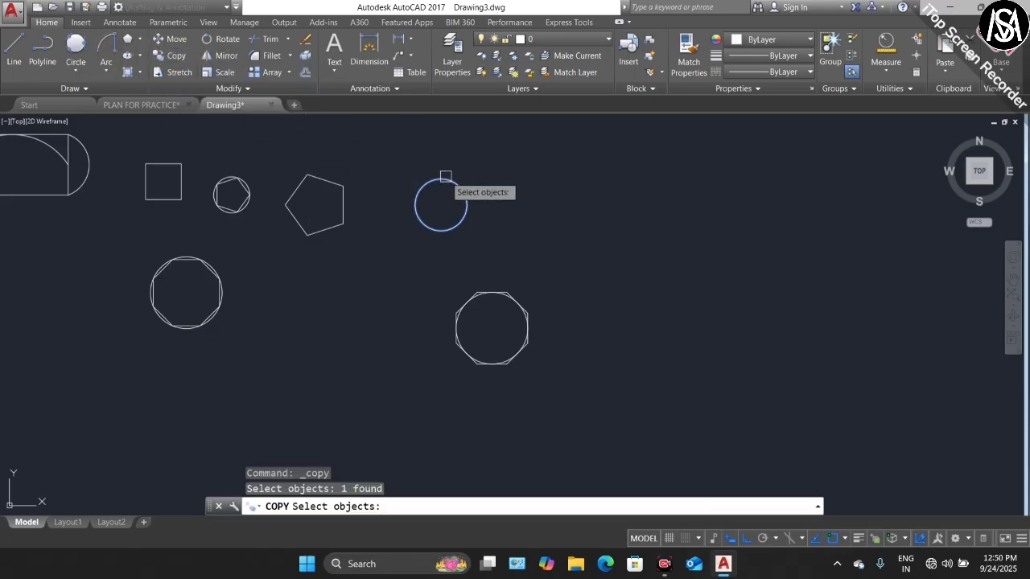
key("Return")
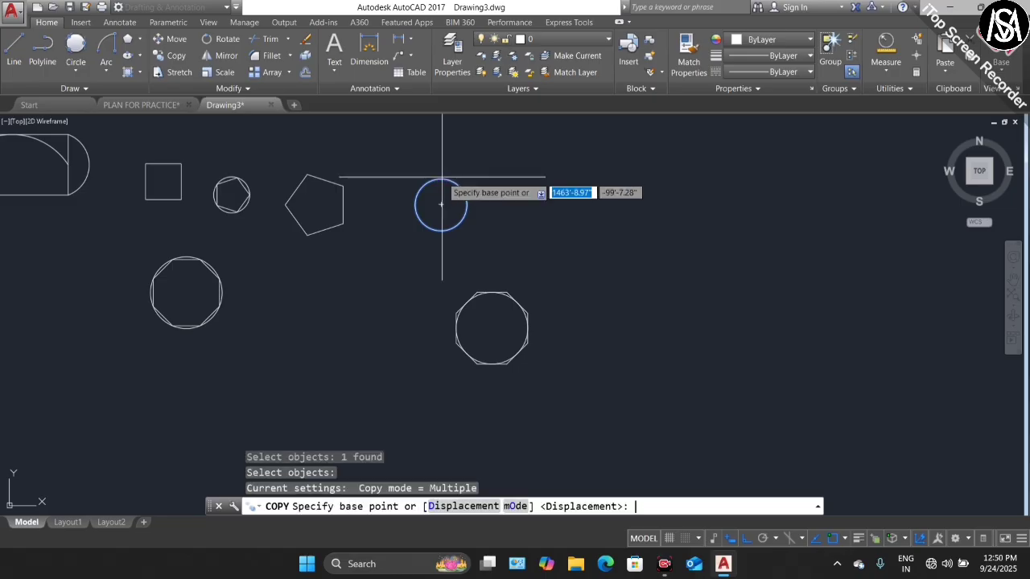
left_click(441, 204)
left_click(551, 204)
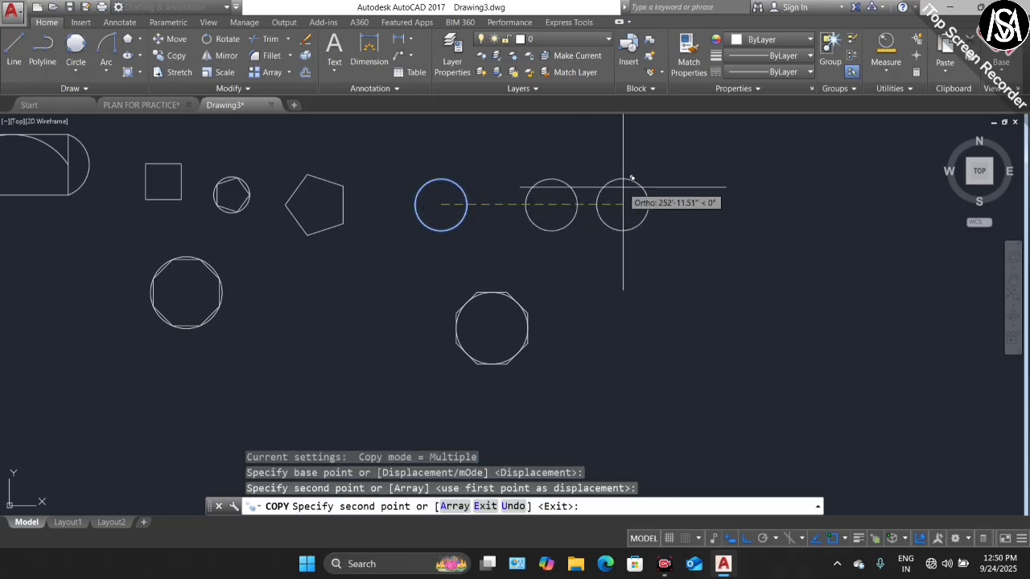
left_click(633, 202)
left_click(727, 197)
left_click(807, 169)
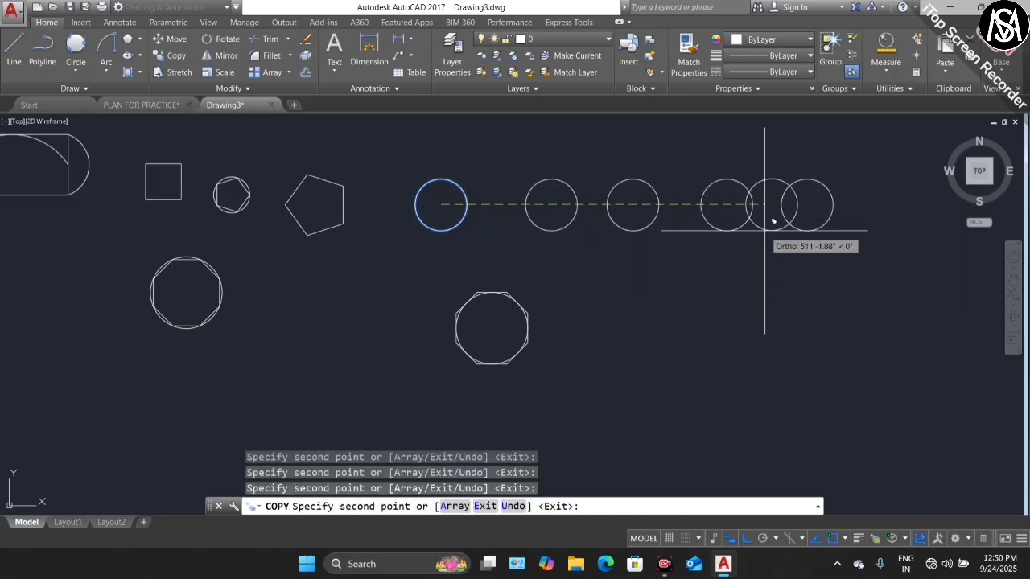
scroll(509, 247, "down", 3)
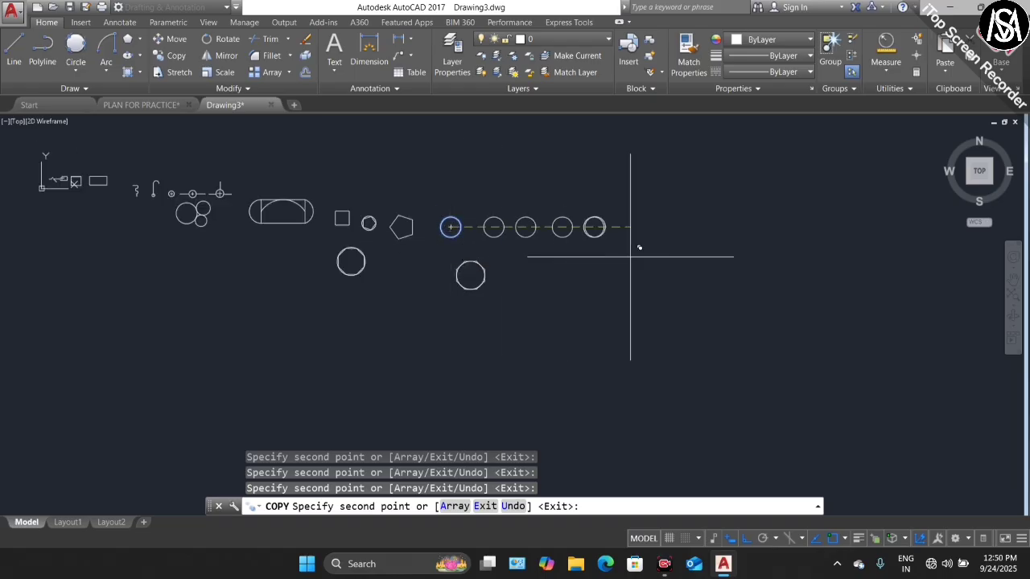
left_click(683, 227)
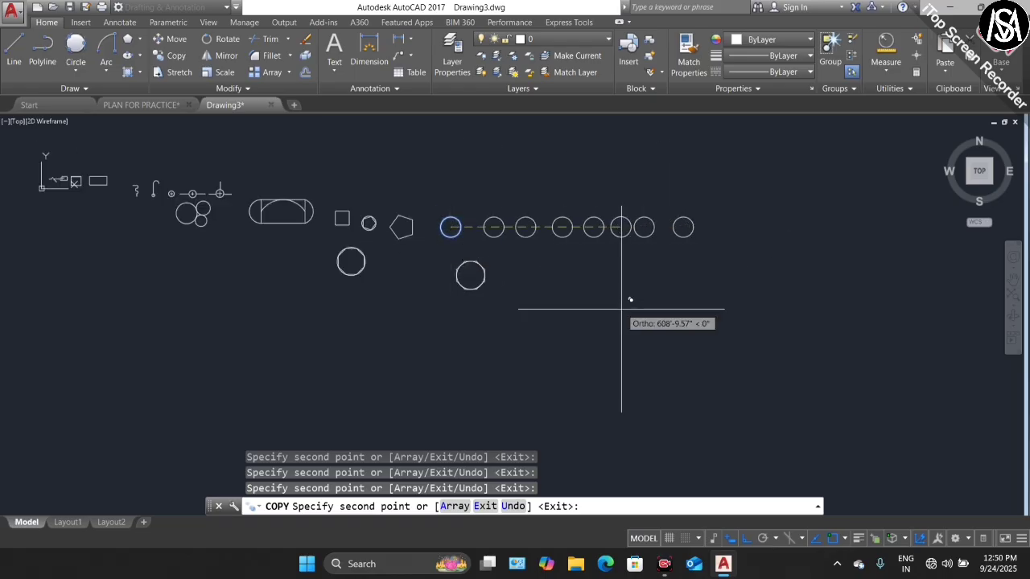
left_click(645, 241)
left_click(750, 227)
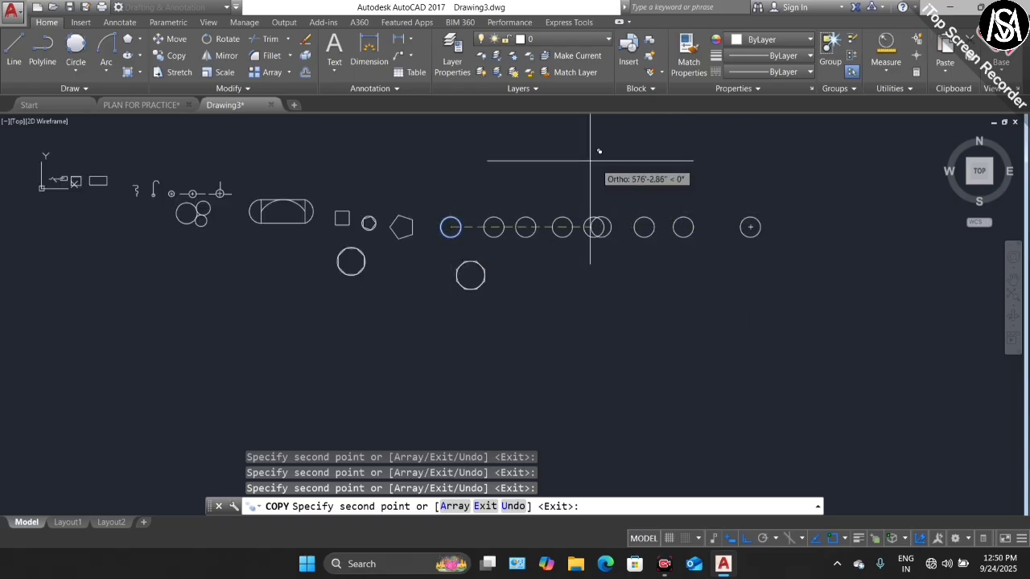
key("Escape")
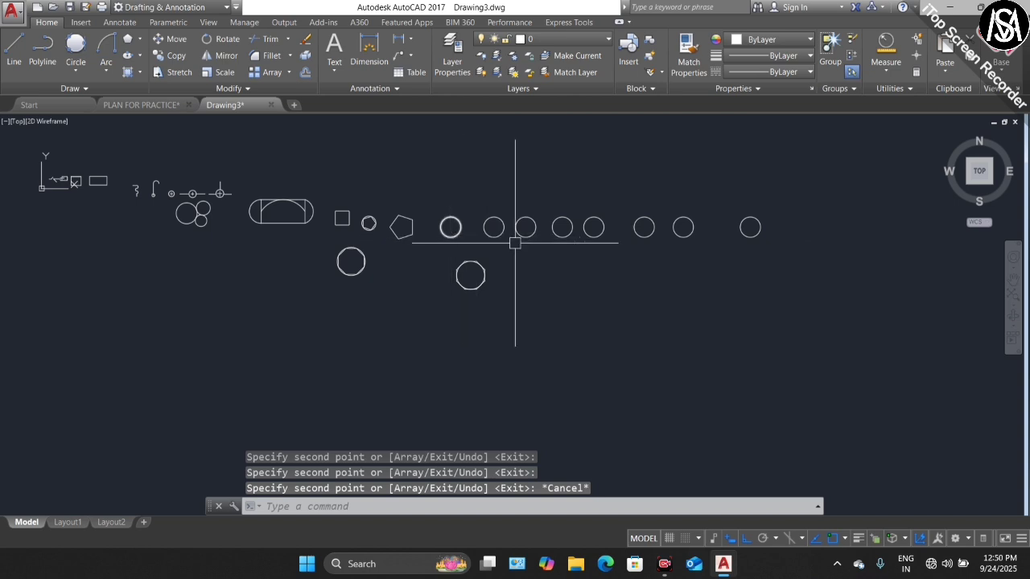
Copy the circumscribed octagon with its circle to four positions in a horizontal row to its right
type("o")
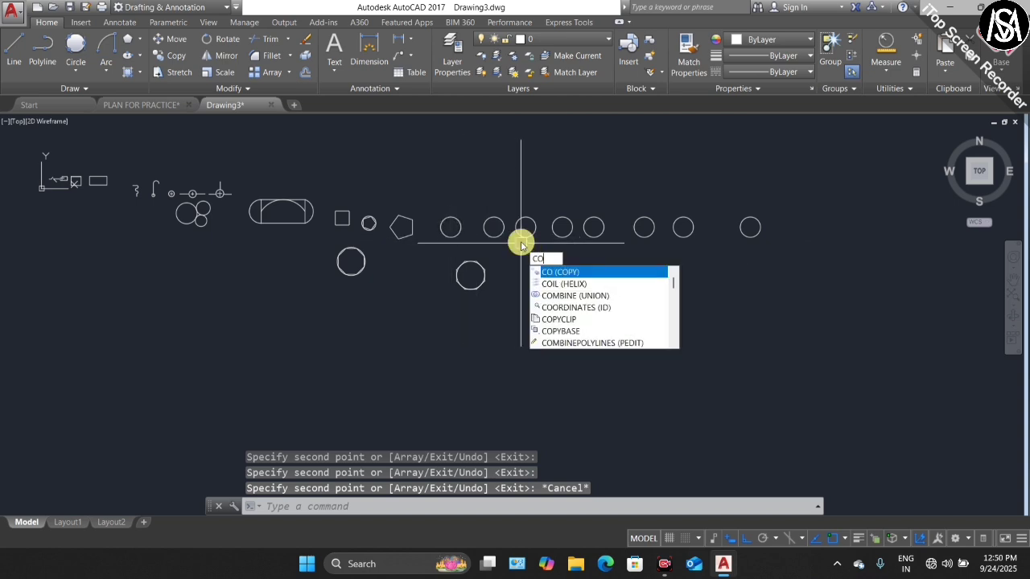
key("Return")
scroll(488, 268, "up", 2)
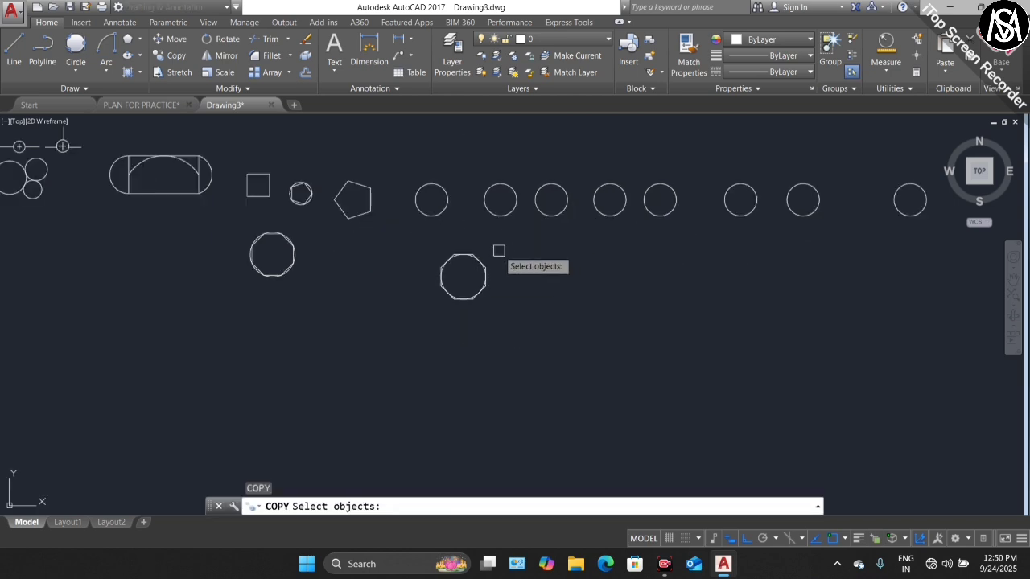
left_click(503, 250)
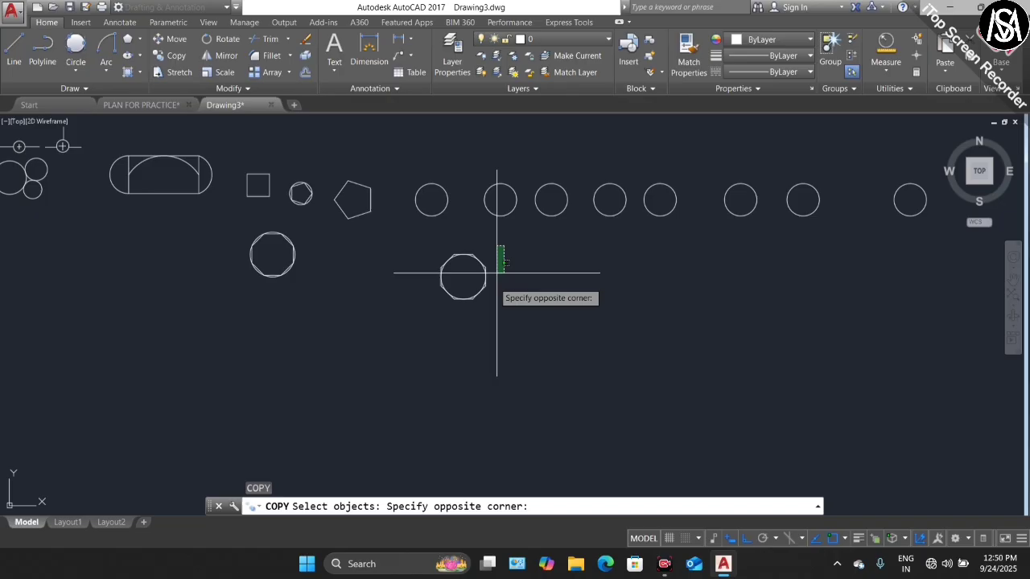
left_click(412, 321)
key("Return")
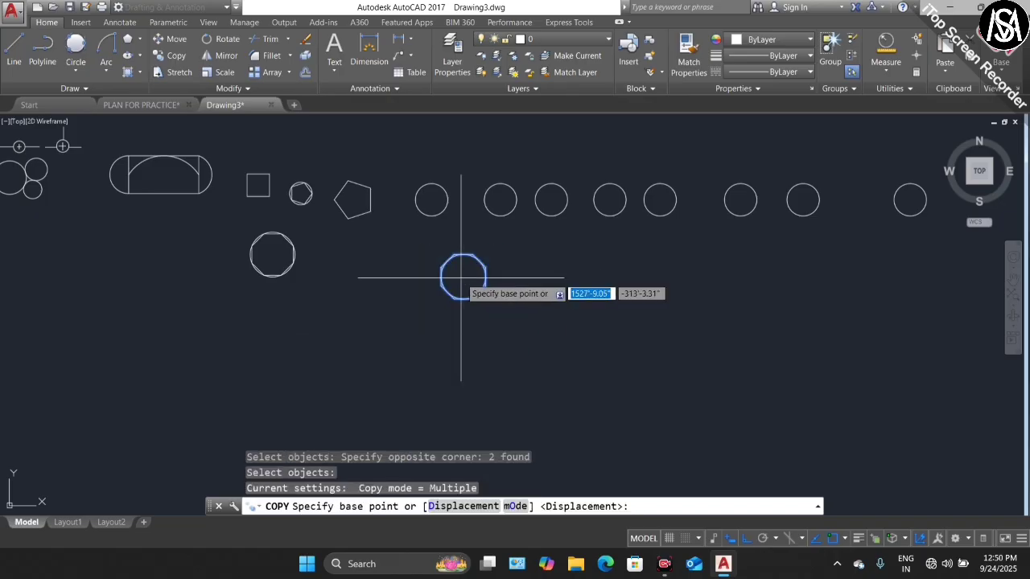
left_click(463, 276)
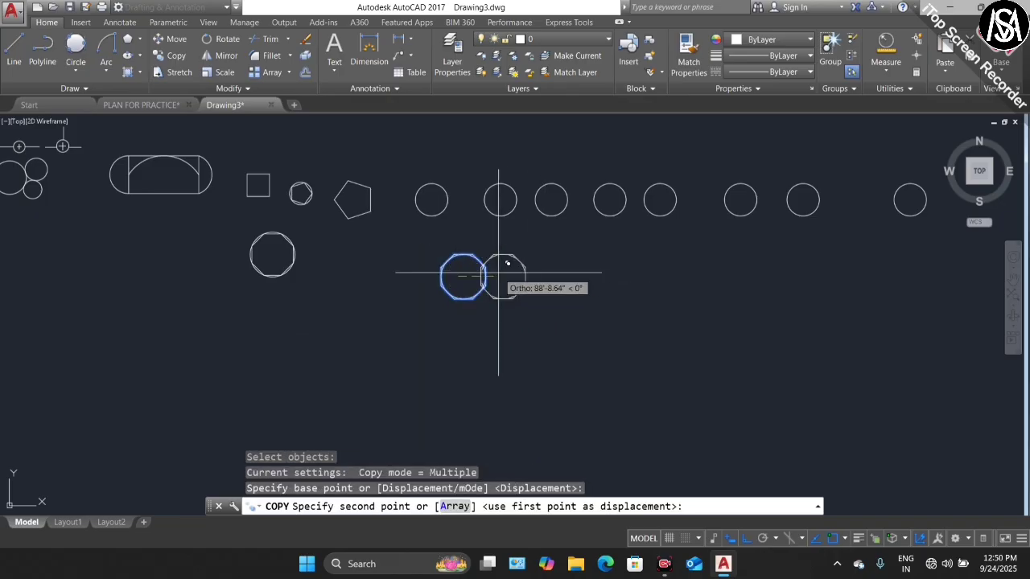
left_click(542, 276)
left_click(607, 276)
left_click(685, 276)
left_click(845, 276)
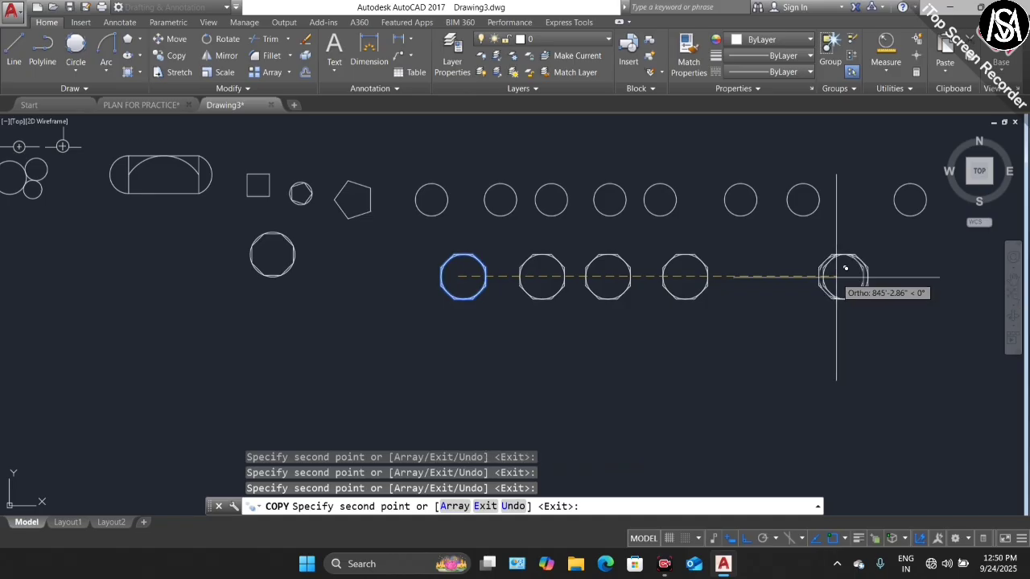
key("Escape")
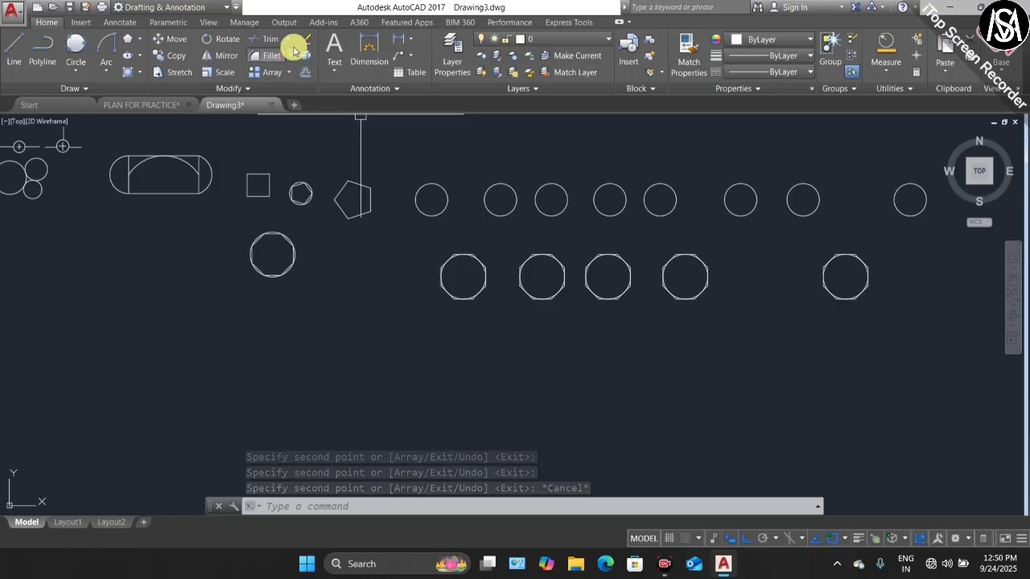
scroll(538, 312, "down", 2)
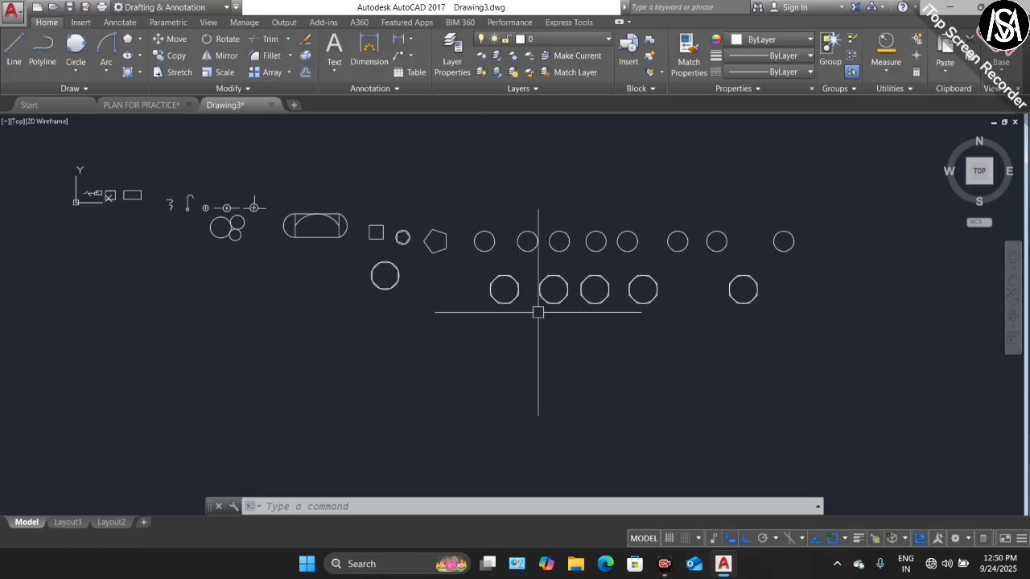
scroll(338, 221, "up", 5)
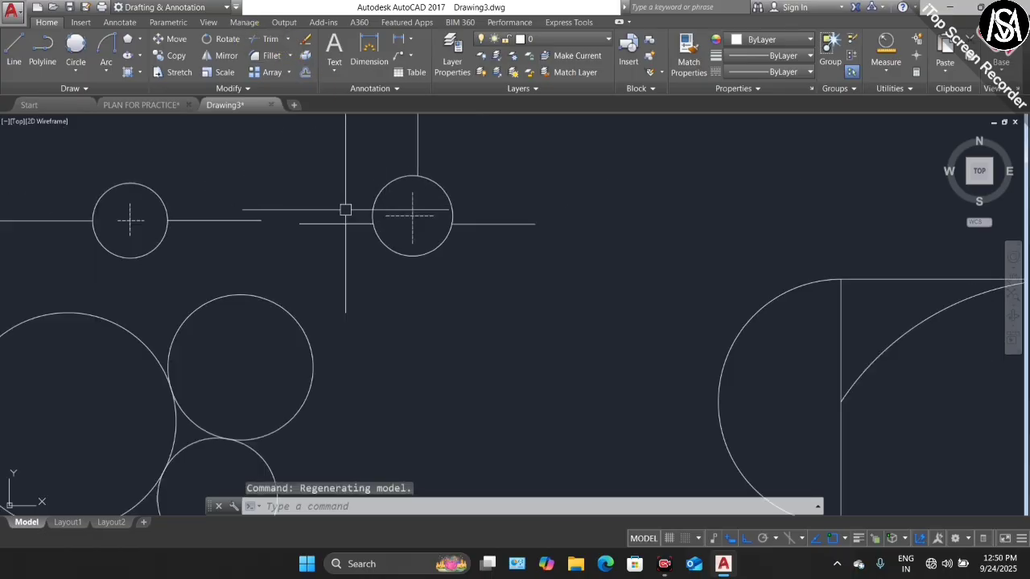
scroll(347, 234, "down", 3)
scroll(393, 200, "up", 5)
scroll(389, 198, "down", 2)
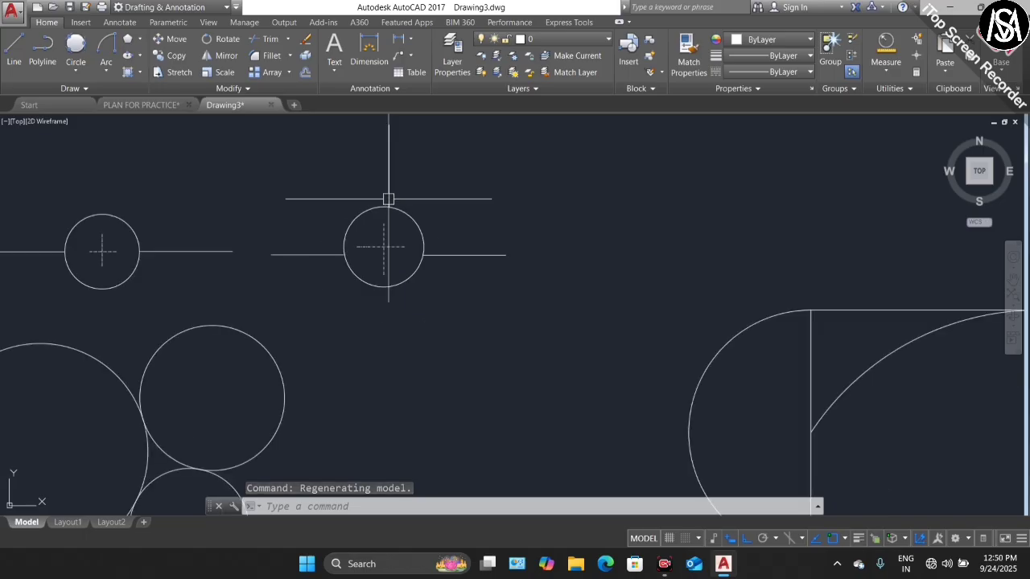
scroll(420, 266, "up", 2)
scroll(424, 260, "down", 3)
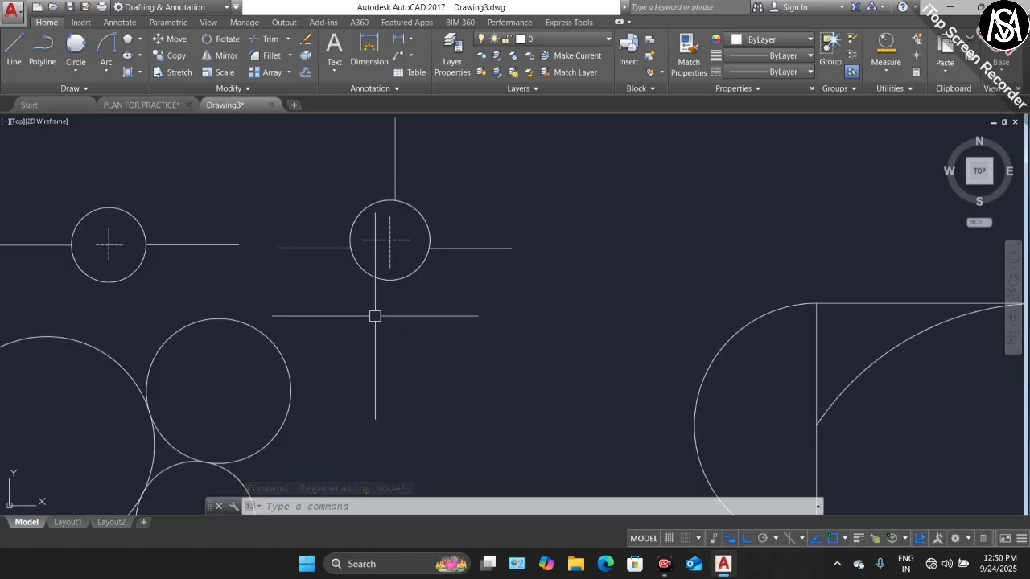
scroll(346, 191, "down", 4)
Draw a horizontal line and a vertical line crossing it in the empty area below the slot shape
type("l")
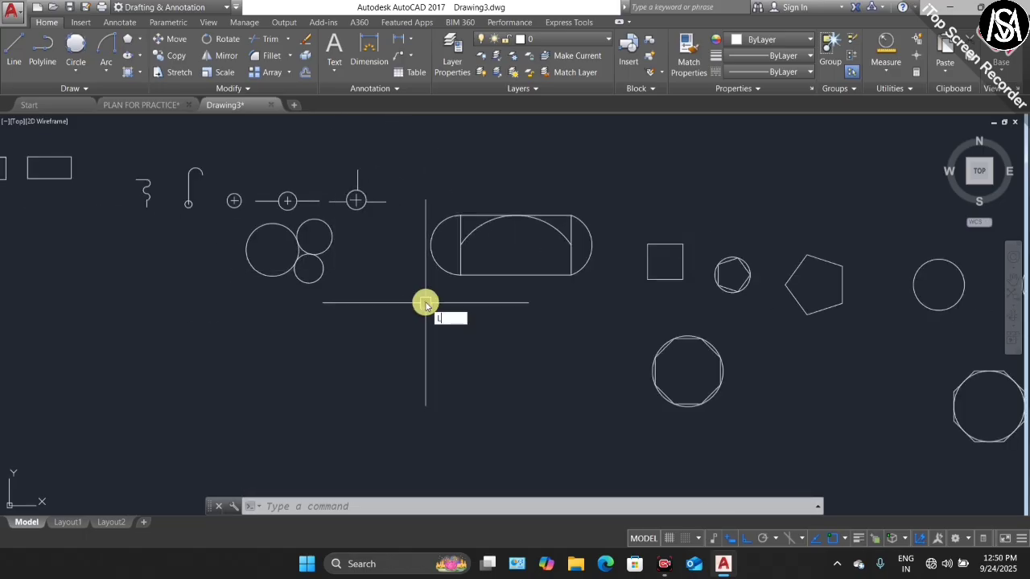
key("Return")
left_click(310, 376)
left_click(468, 376)
key("Return")
key("Return")
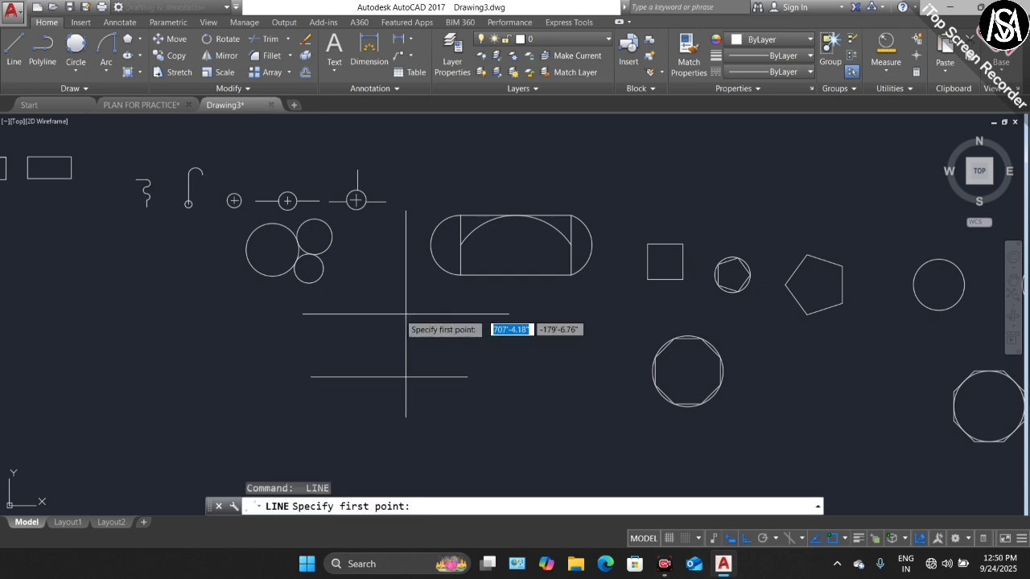
left_click(398, 315)
left_click(397, 424)
key("Escape")
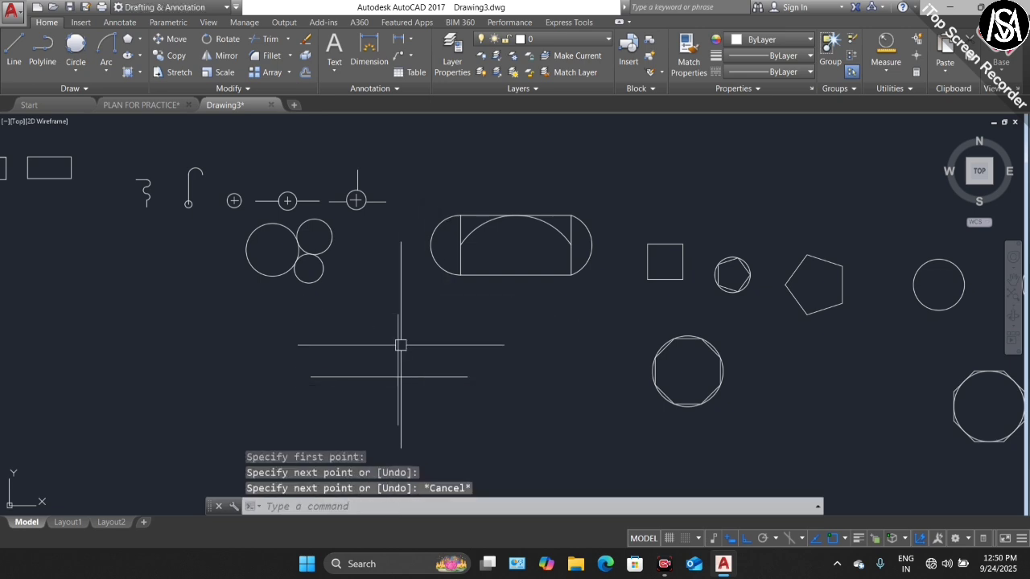
scroll(398, 416, "up", 2)
scroll(421, 324, "down", 1)
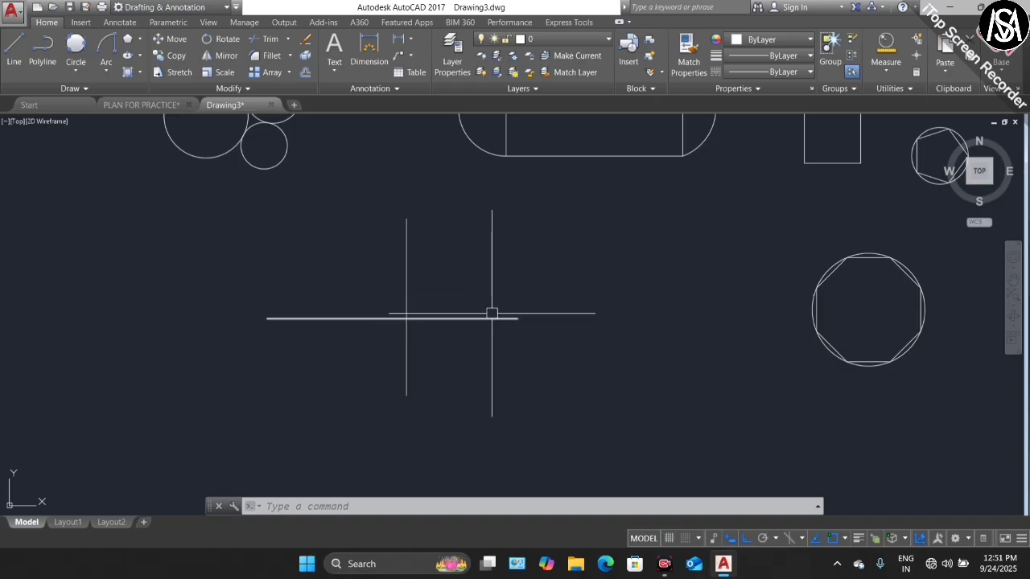
left_click(269, 42)
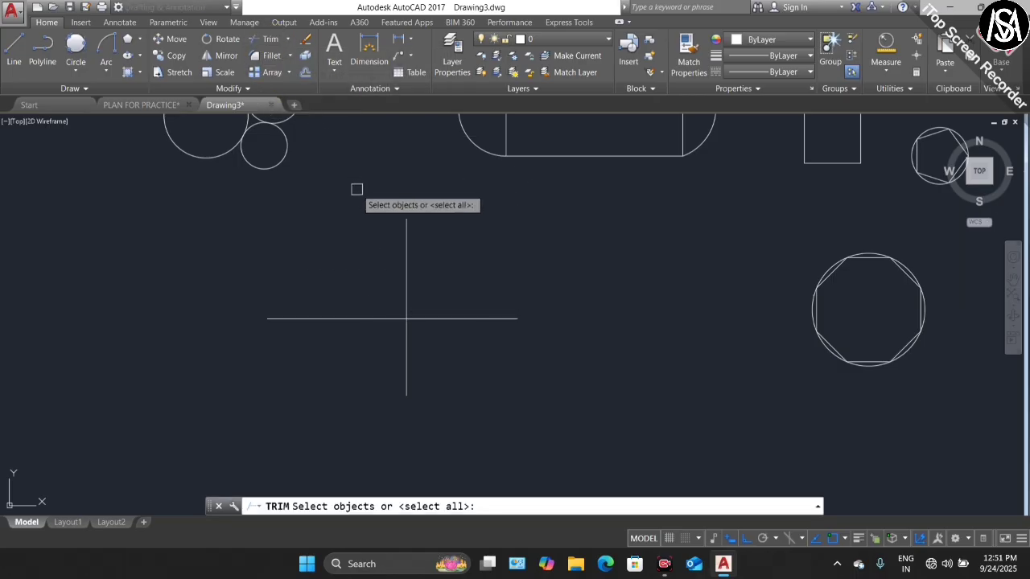
left_click(471, 281)
left_click(487, 316)
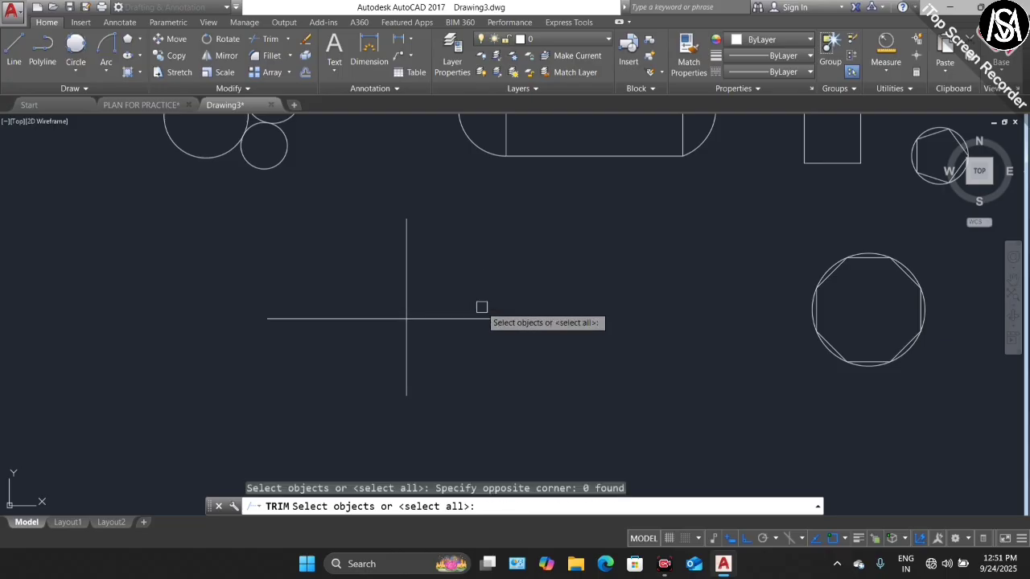
key("Return")
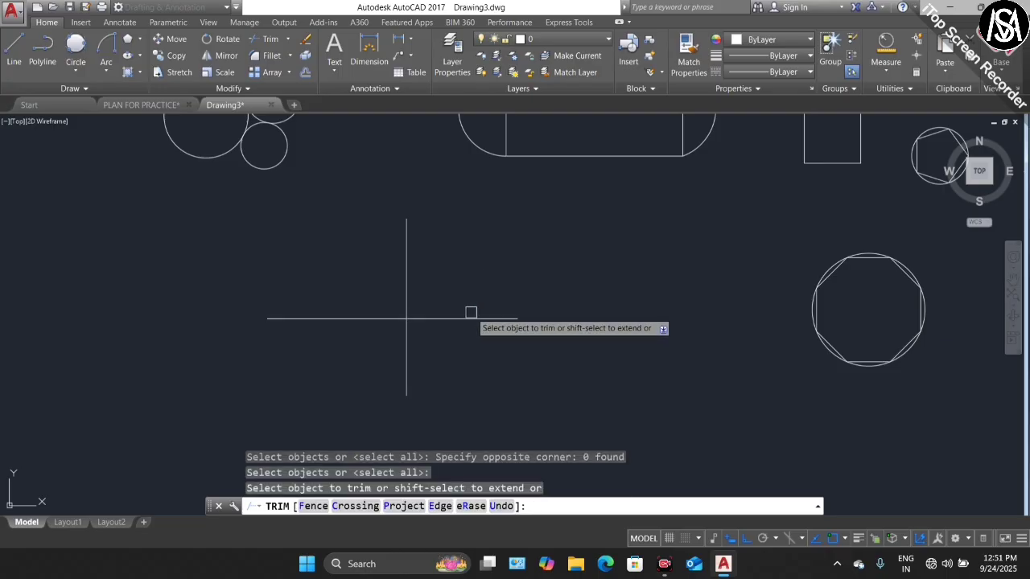
key("Escape")
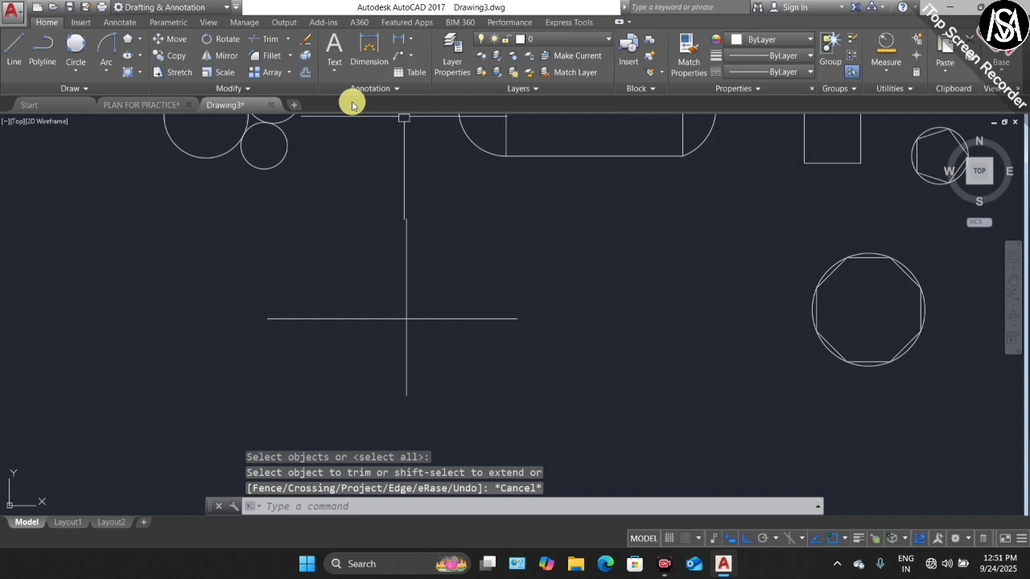
Trim the crossing lines' upper and right arms, using all objects as cutting edges, to leave a corner
left_click(266, 39)
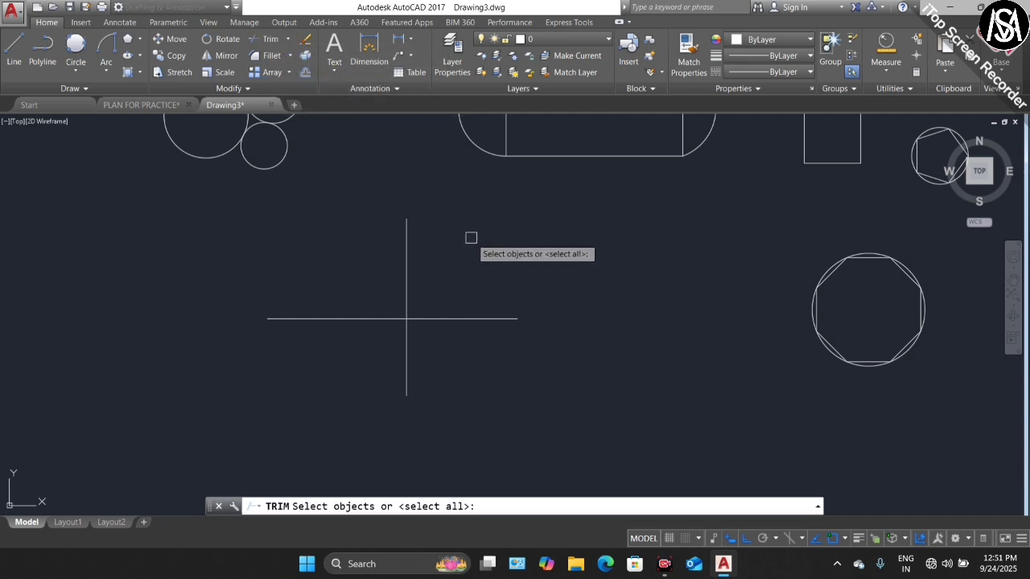
key("Return")
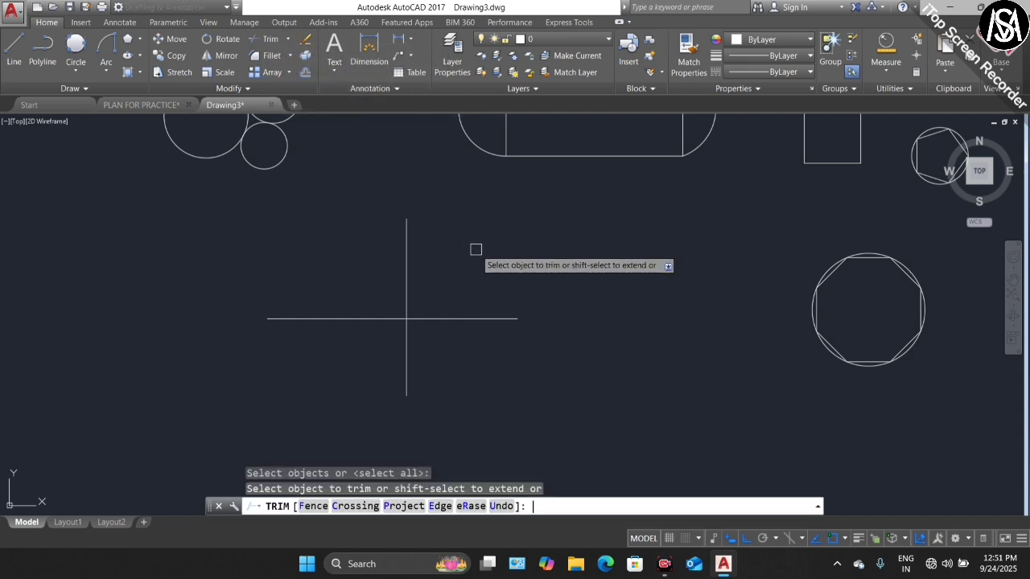
left_click(408, 250)
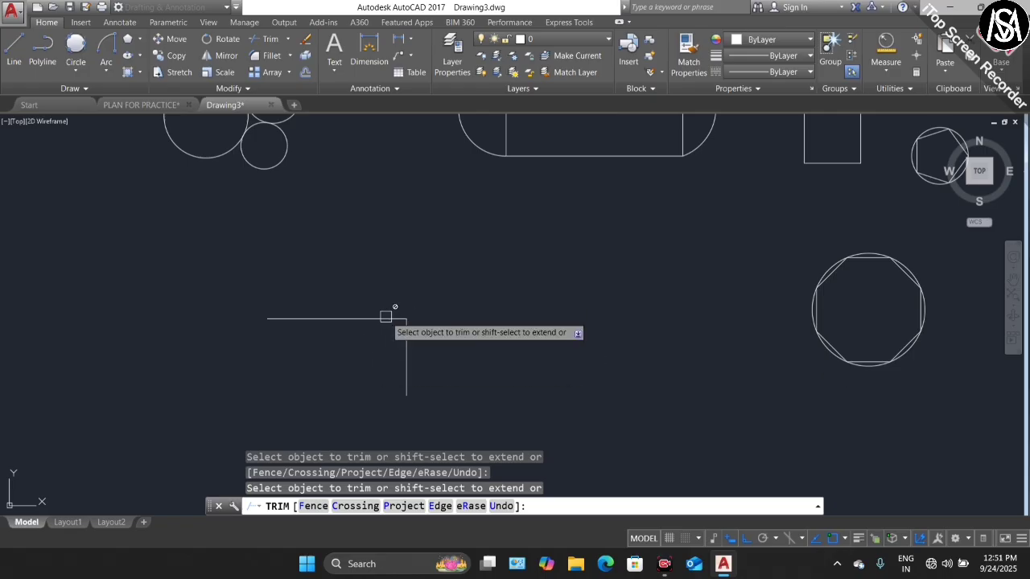
key("Escape")
Draw a diagonal line with Ortho off, crossing the second circle in the upper row and extending past both sides
scroll(221, 286, "down", 3)
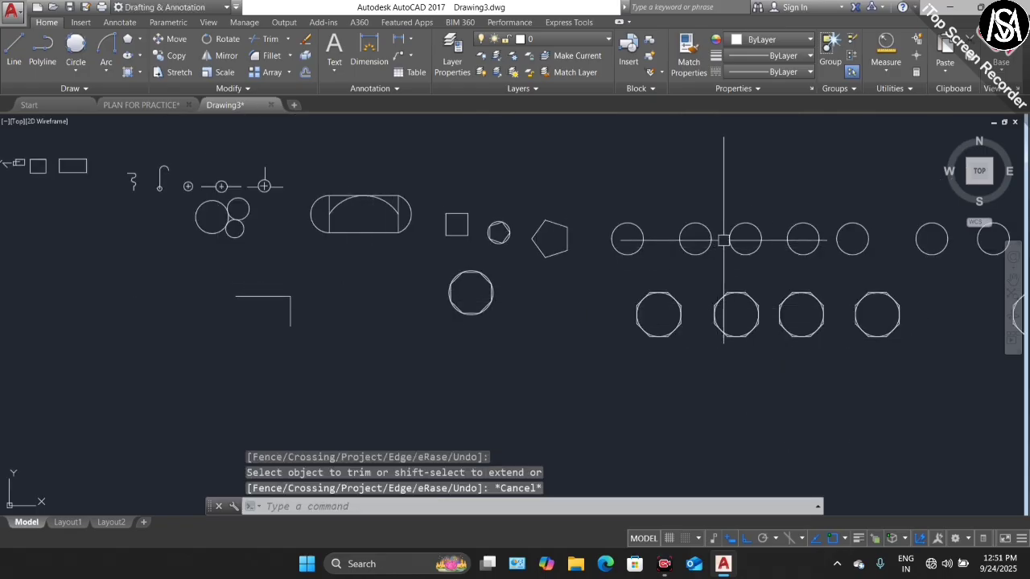
scroll(723, 240, "up", 3)
type("l")
key("Return")
left_click(576, 283)
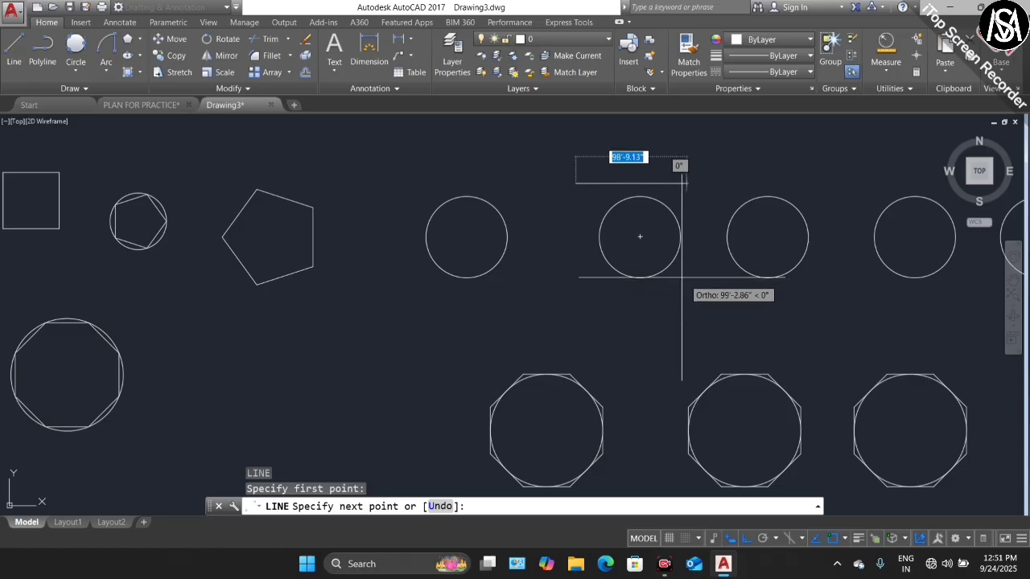
left_click(744, 540)
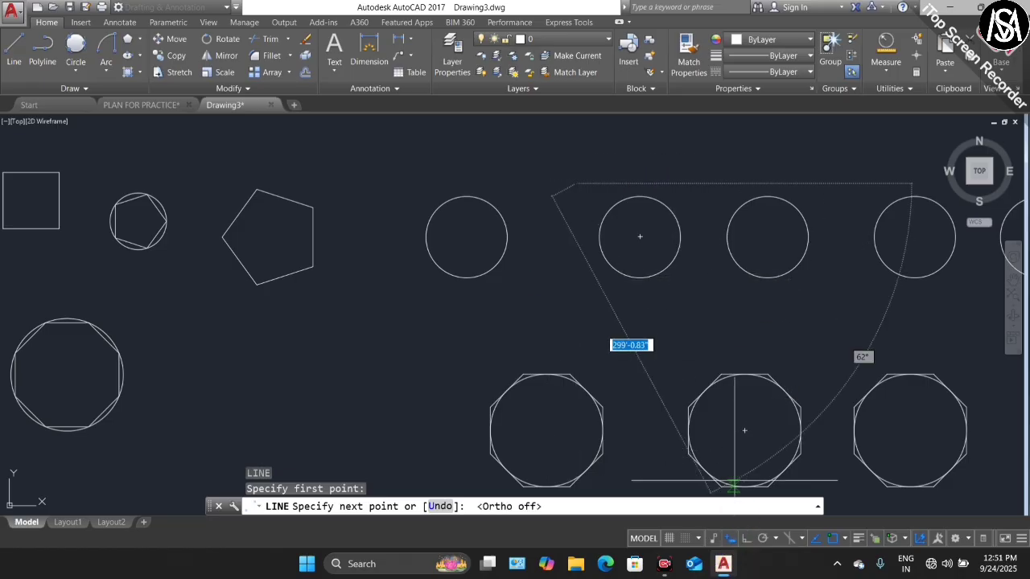
key("Escape")
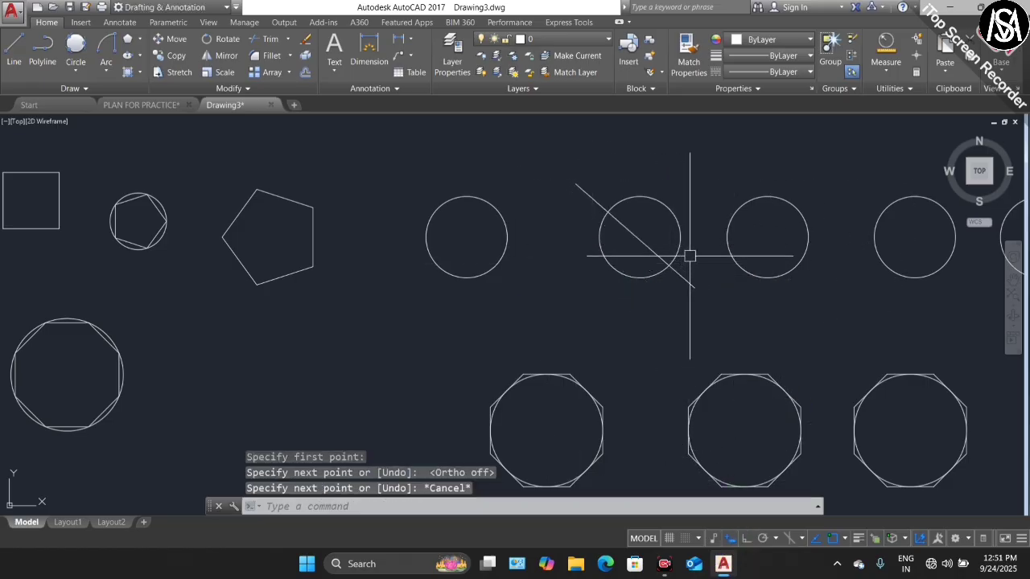
Trim both ends of the diagonal line outside the circle, using all objects as cutting edges
scroll(696, 252, "up", 2)
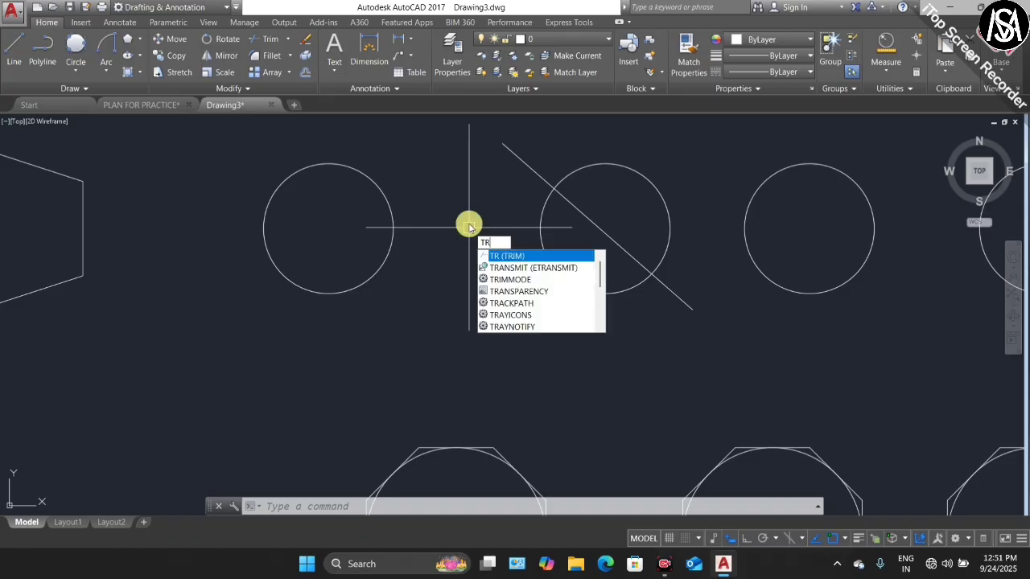
key("Return")
key("Return")
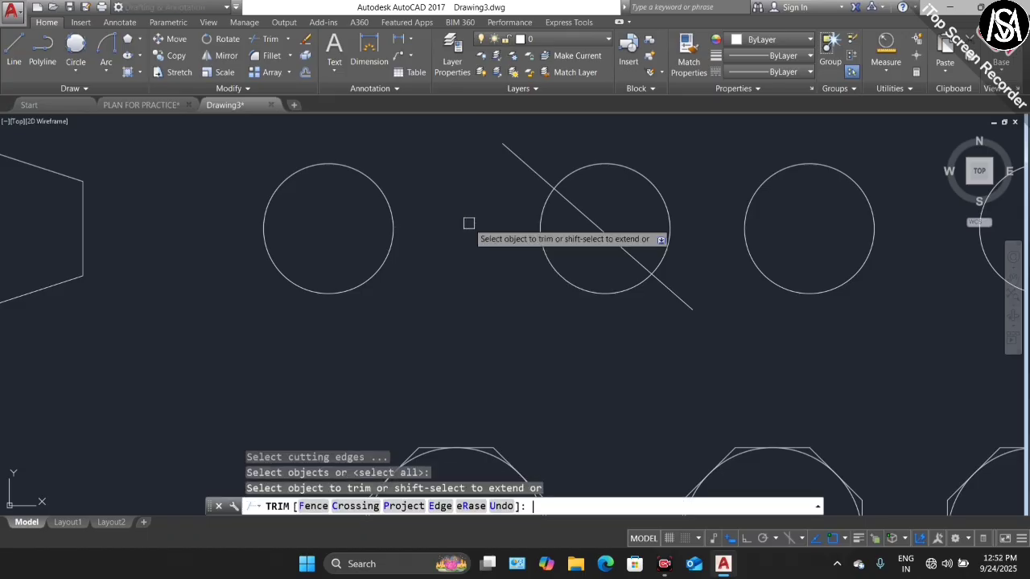
left_click(521, 163)
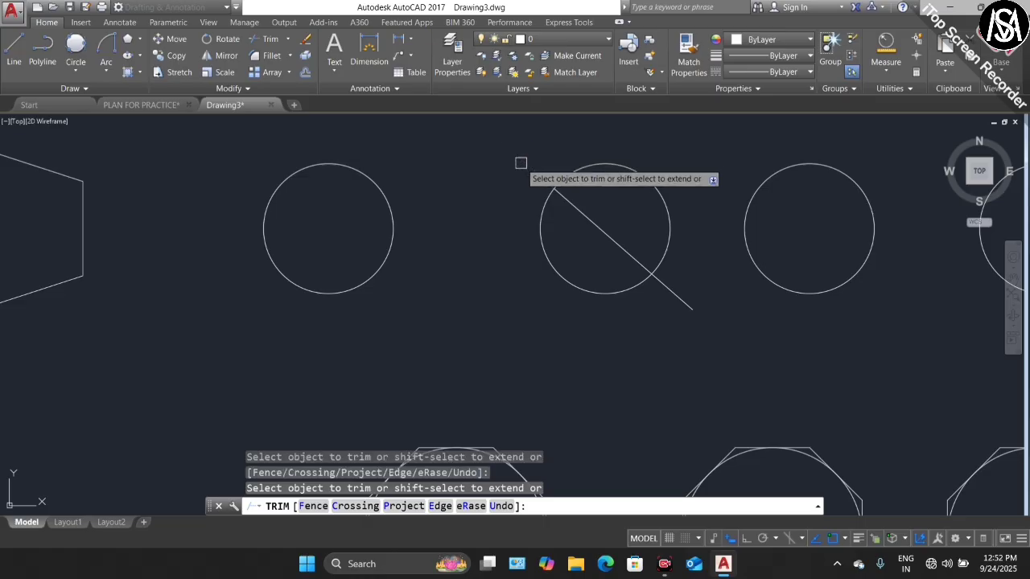
left_click(667, 287)
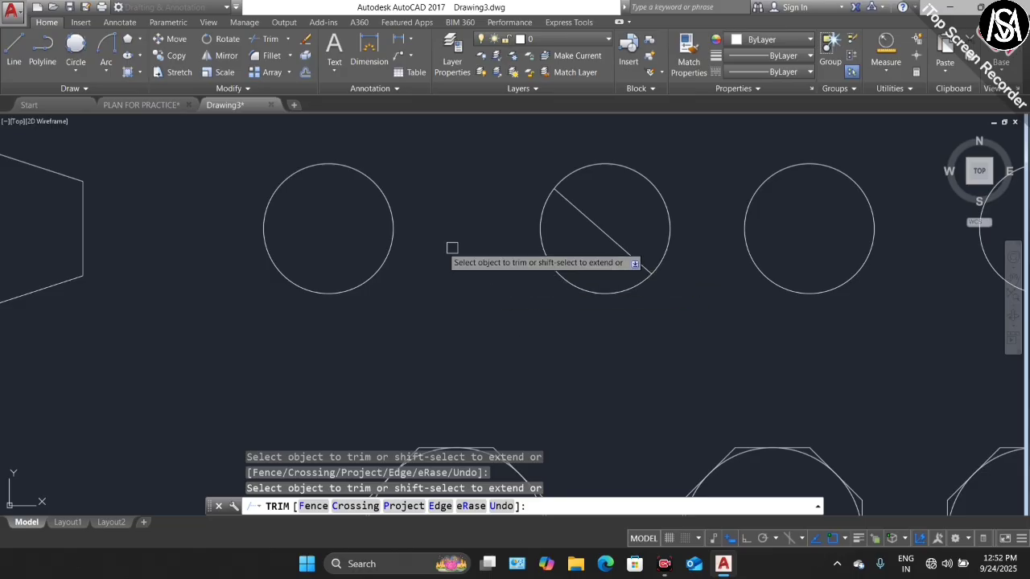
scroll(375, 238, "down", 2)
scroll(275, 199, "down", 5)
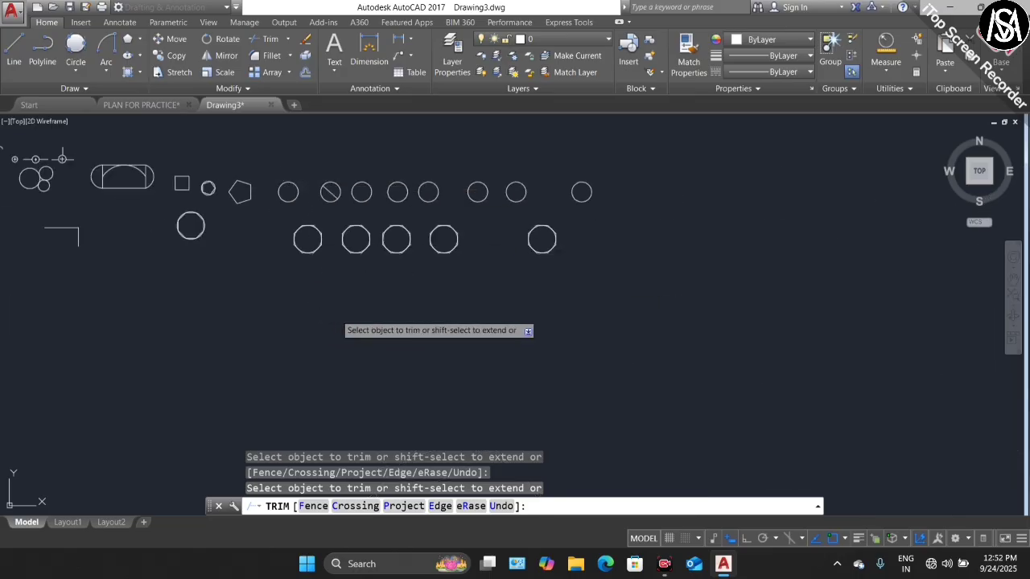
key("Escape")
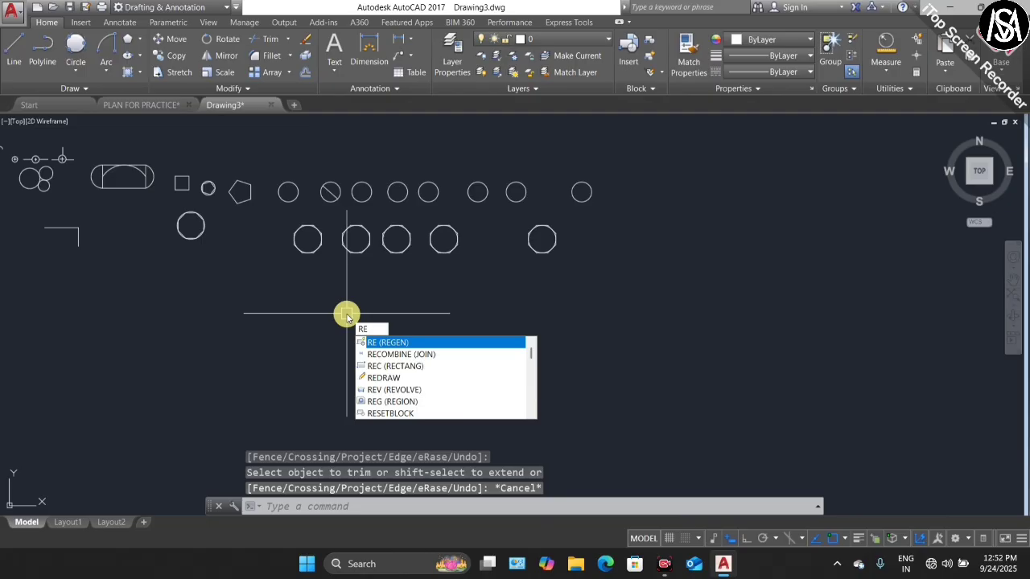
Draw a wide rectangle in the empty area below the row of octagons
type("C")
key("Return")
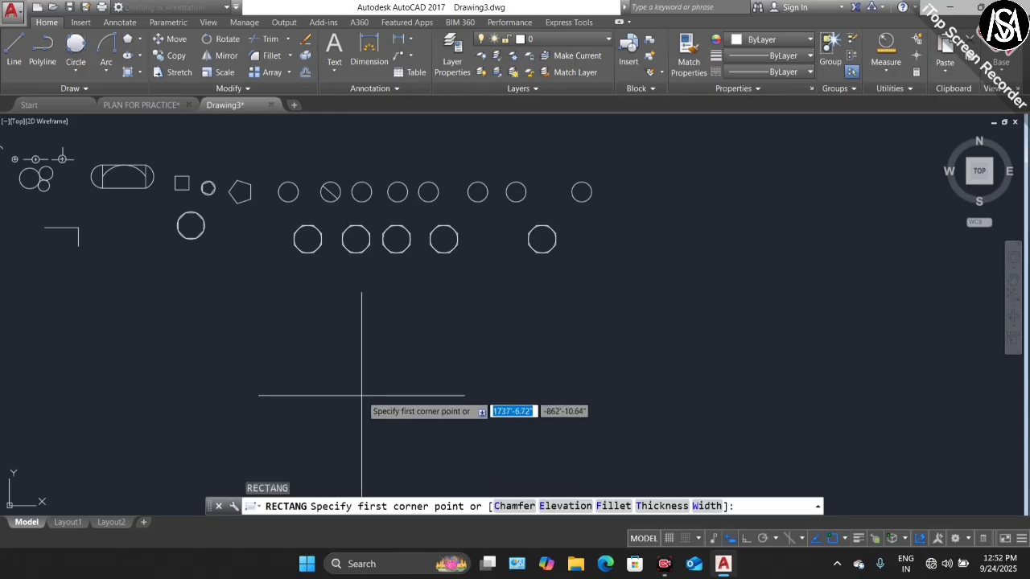
left_click(362, 401)
left_click(504, 335)
scroll(483, 346, "down", 4)
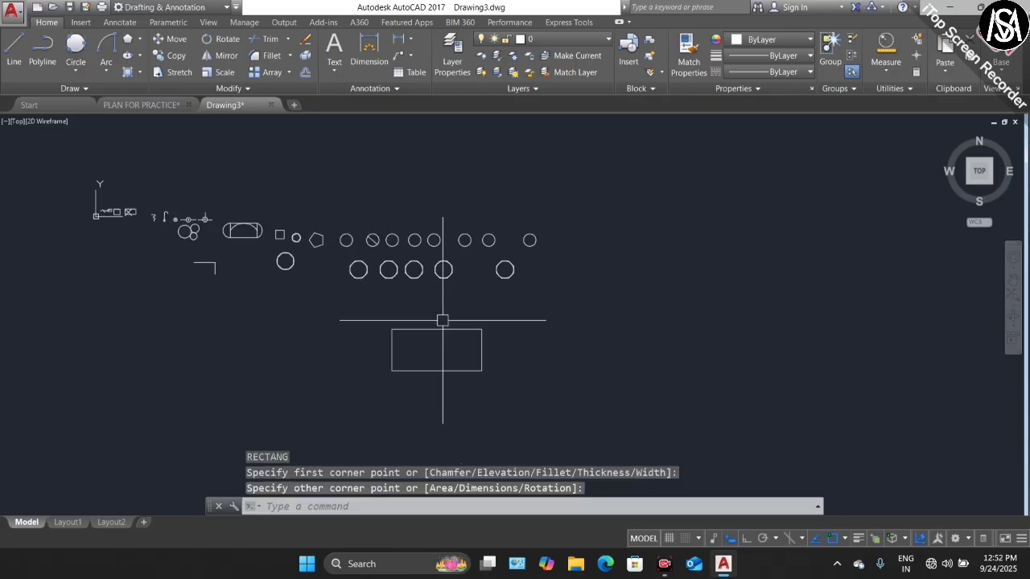
Draw a smaller rectangle about 273' wide overlapping the lower-right corner of the wide rectangle
scroll(459, 346, "up", 6)
key("Return")
left_click(410, 413)
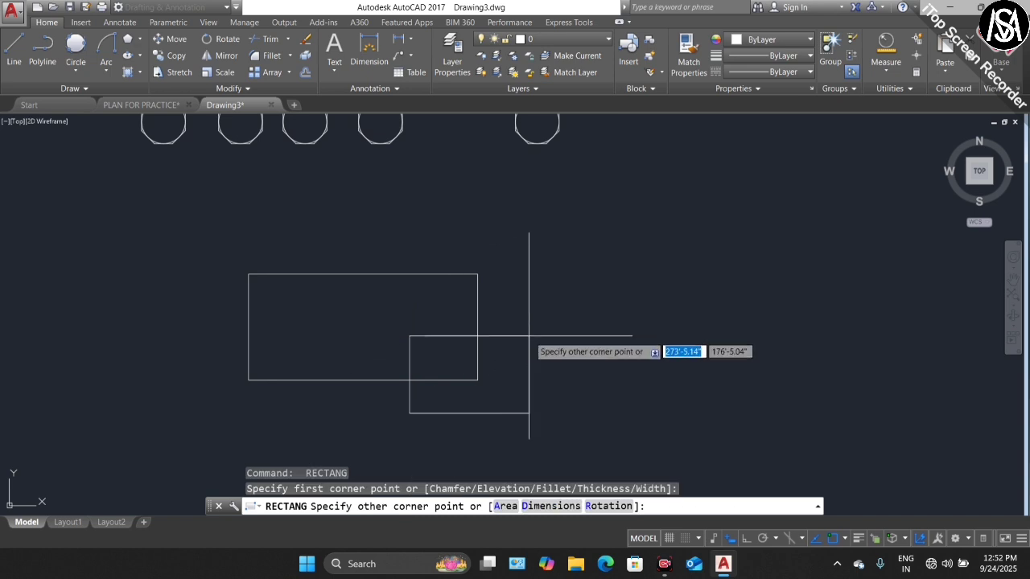
left_click(529, 334)
key("Escape")
scroll(384, 228, "down", 3)
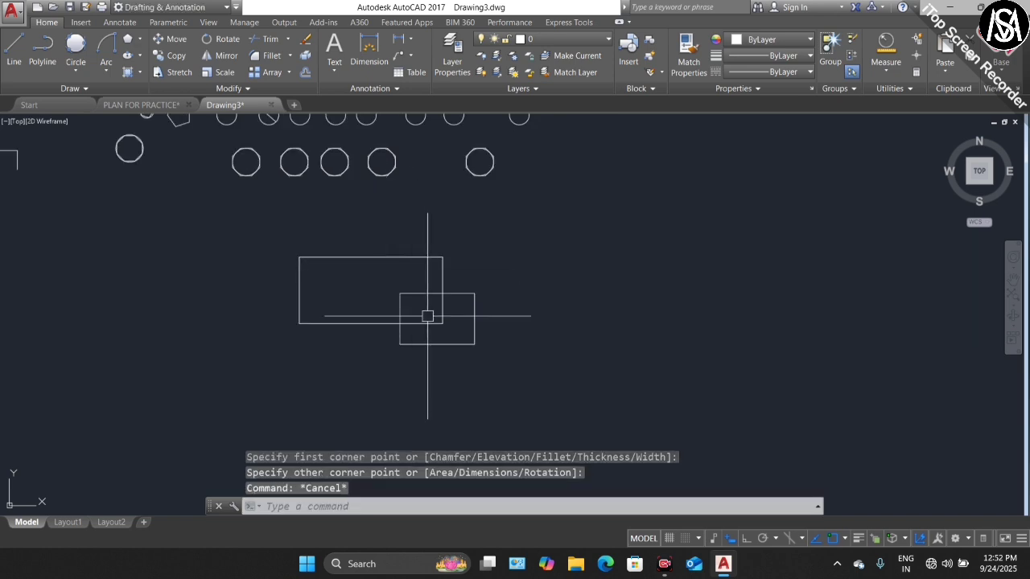
Trim the smaller rectangle's edges inside the wide rectangle, using all objects as cutting edges
scroll(427, 316, "up", 2)
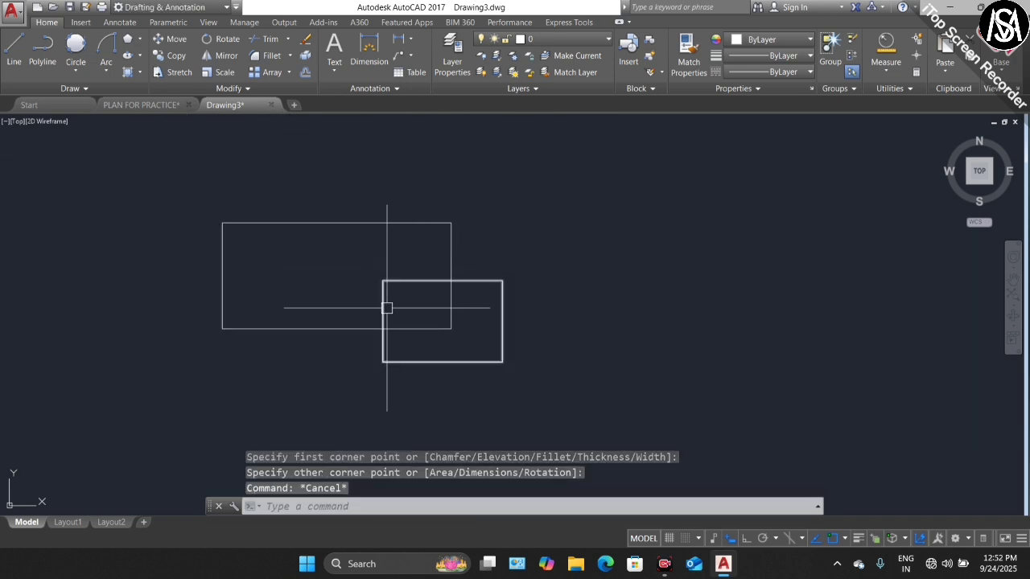
left_click(471, 280)
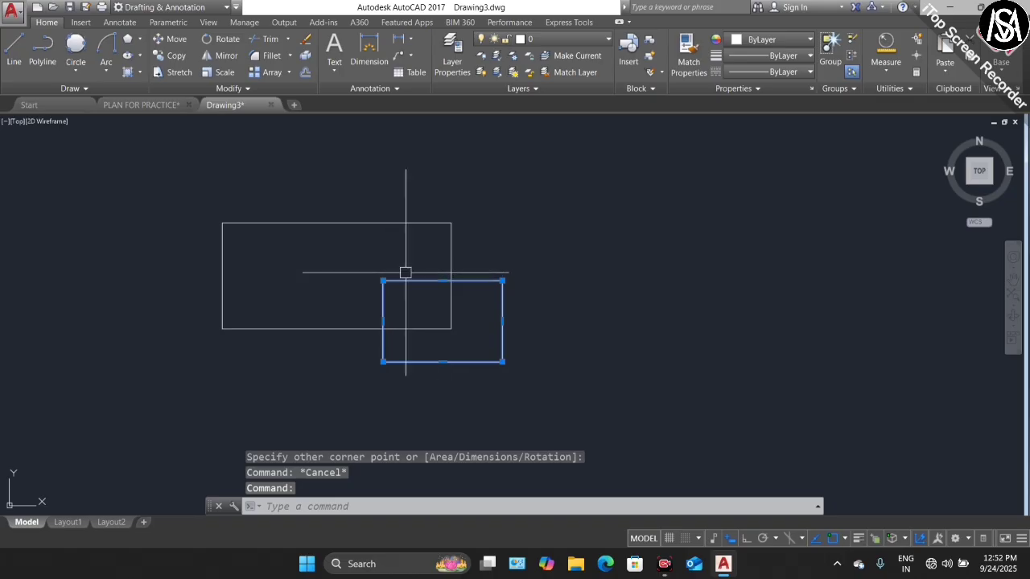
key("Escape")
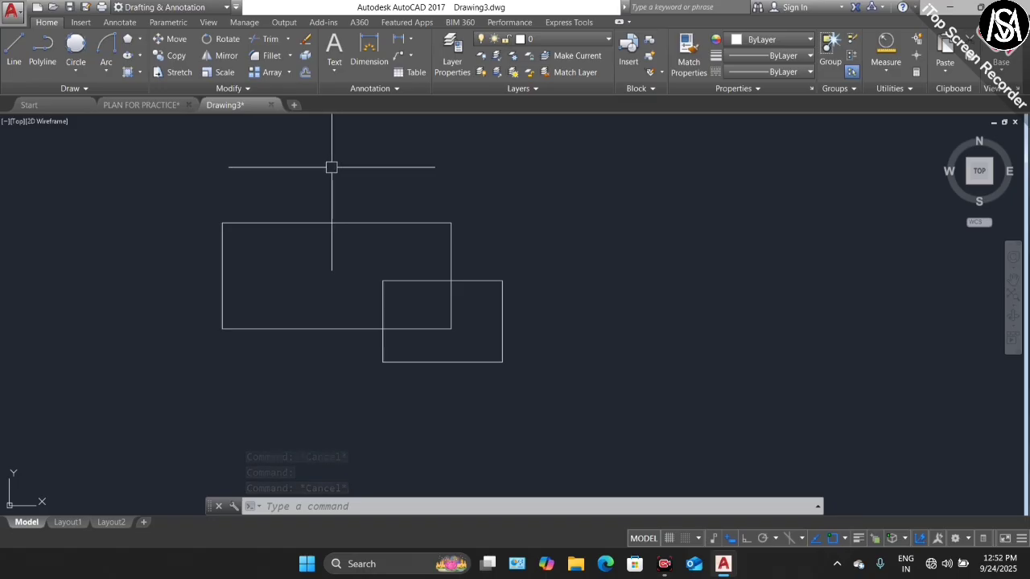
type("tr")
key("Return")
key("Return")
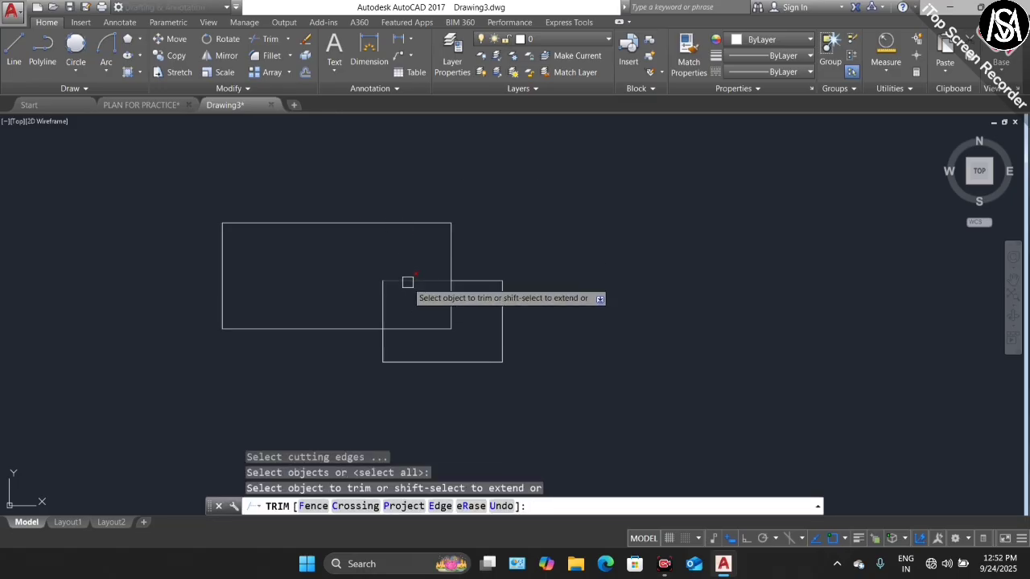
left_click(408, 281)
left_click(382, 298)
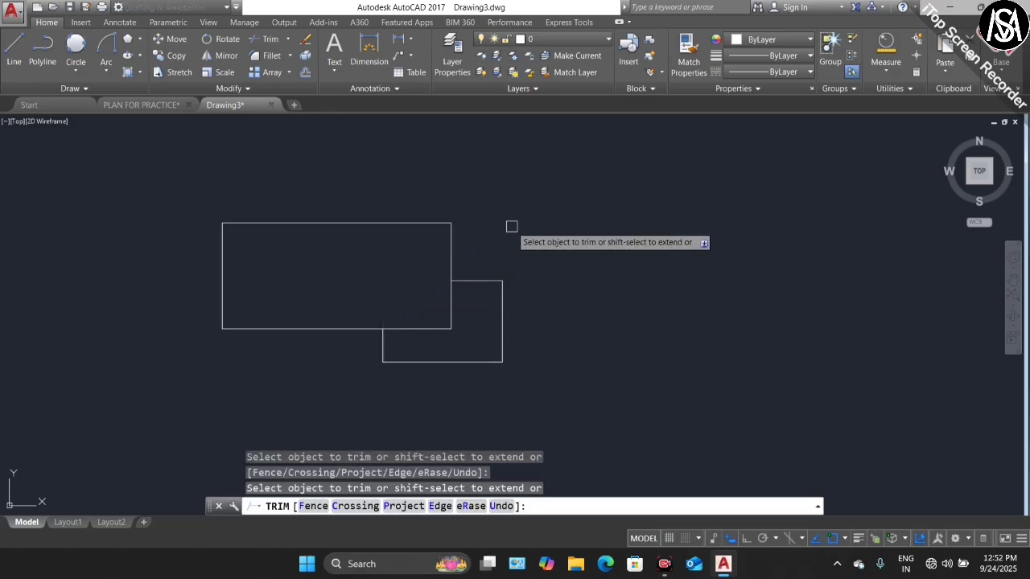
key("Escape")
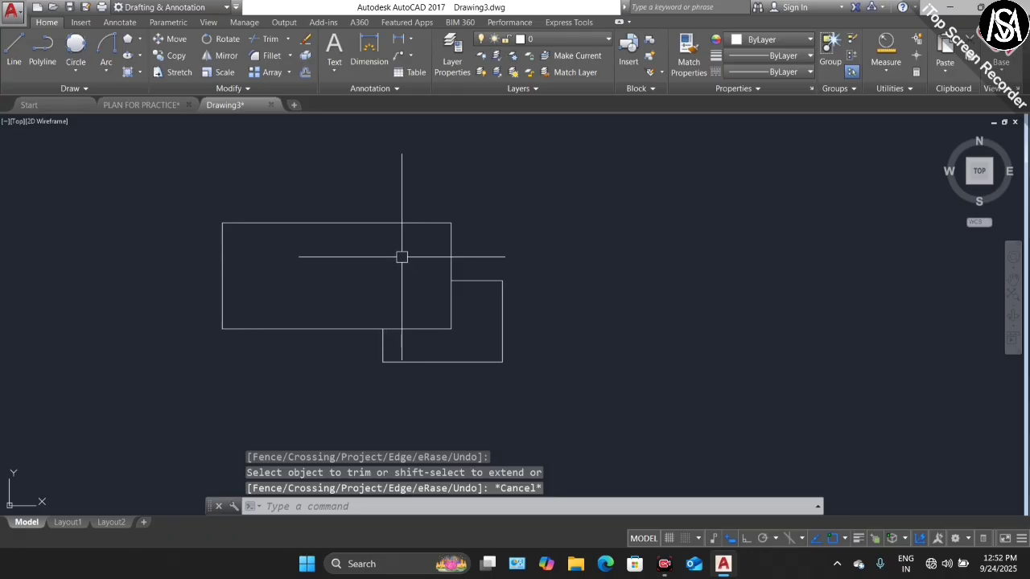
Extend the smaller rectangle's two cut edges across to the wide rectangle's far edges, using all objects as boundaries
left_click(287, 38)
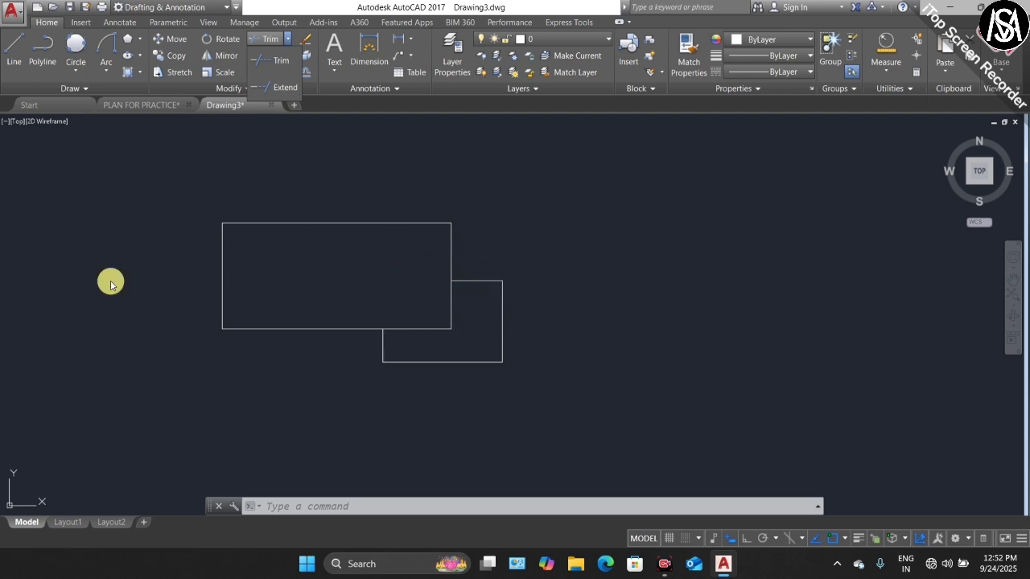
left_click(284, 87)
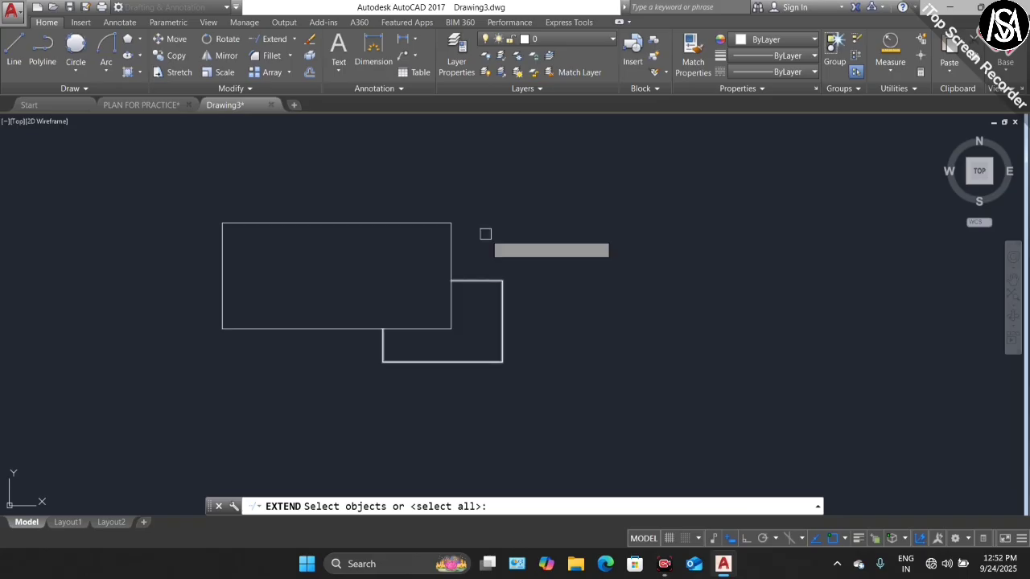
key("Return")
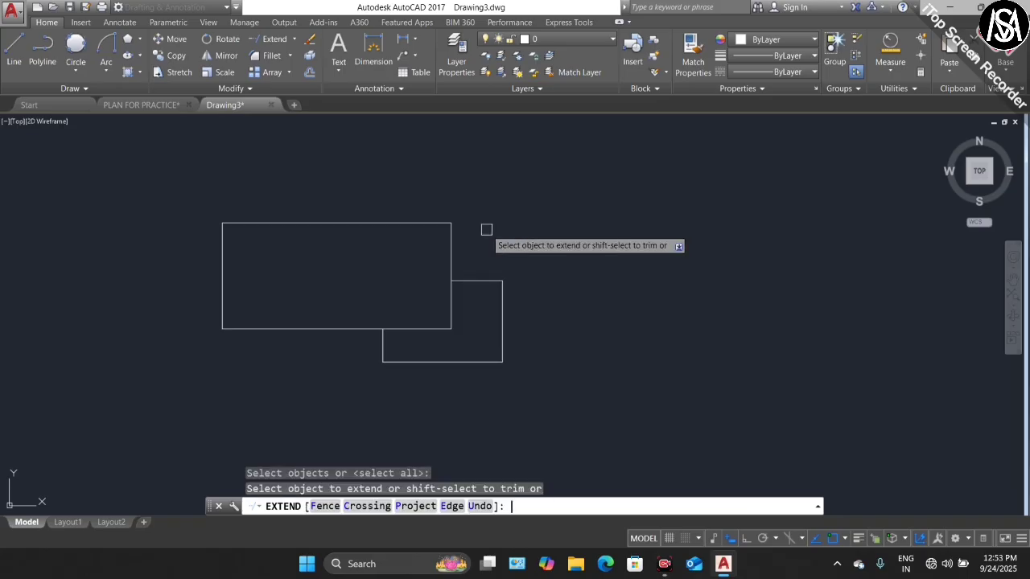
left_click(470, 279)
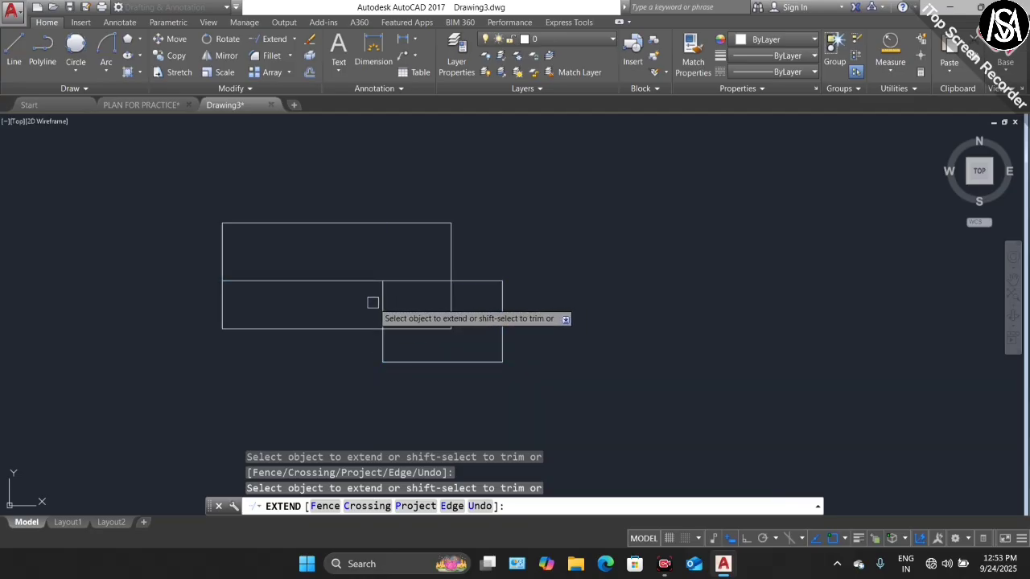
left_click(382, 299)
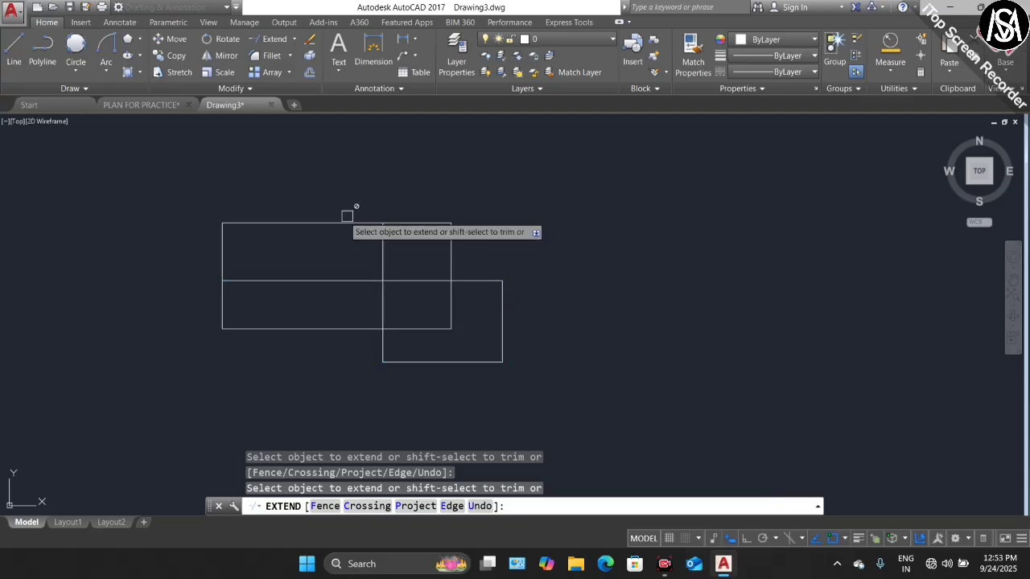
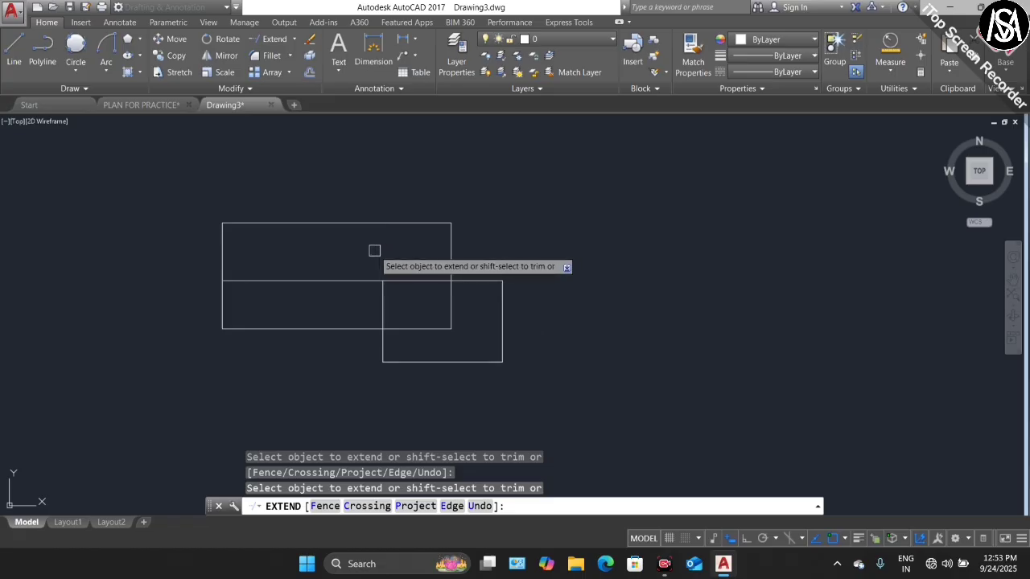
left_click(383, 312)
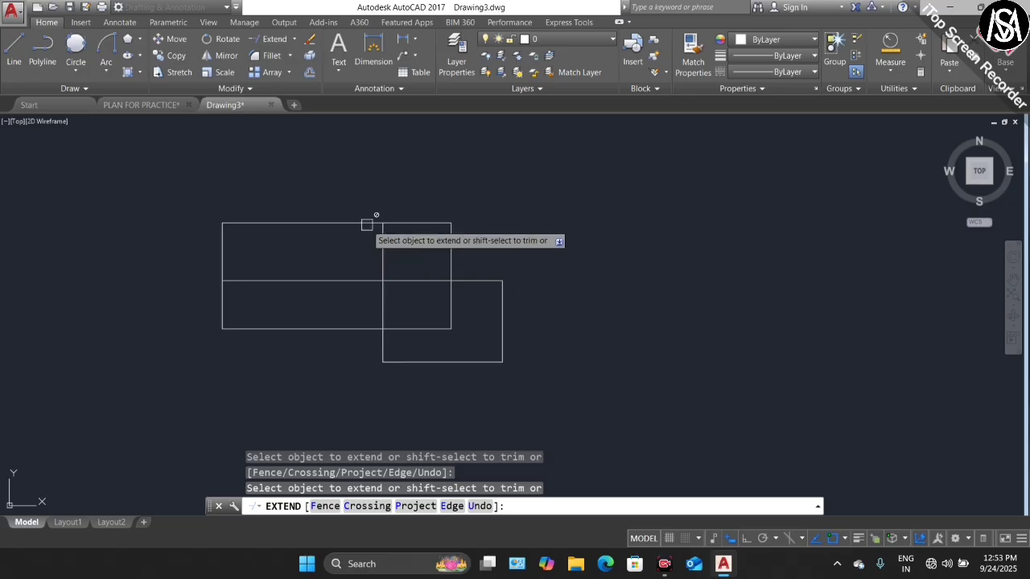
key("Escape")
Undo the last two trims, and try trimming the extended edges inside the wide rectangle against all objects
key("ctrl+z")
key("ctrl+z")
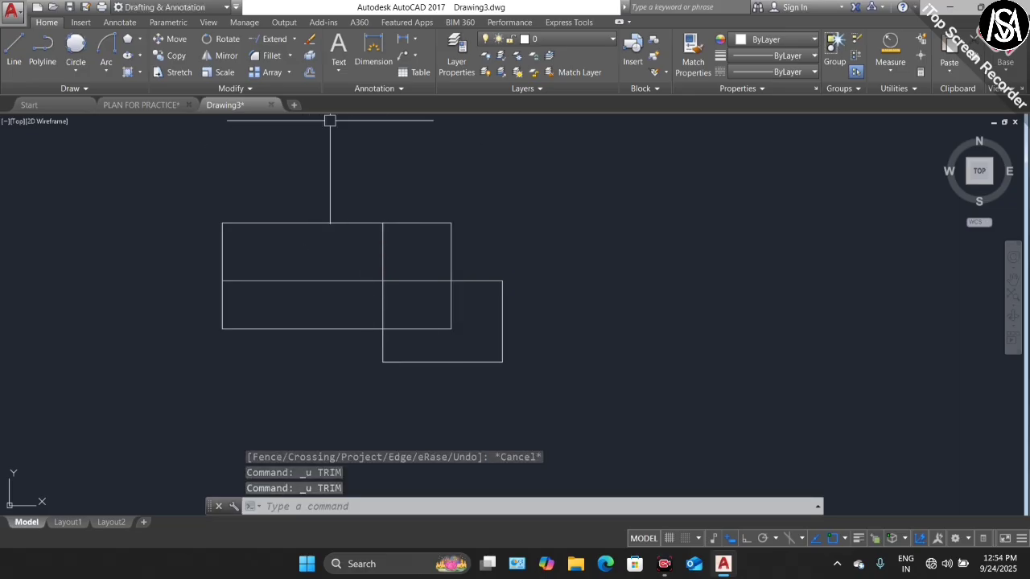
type("T")
key("Return")
key("Return")
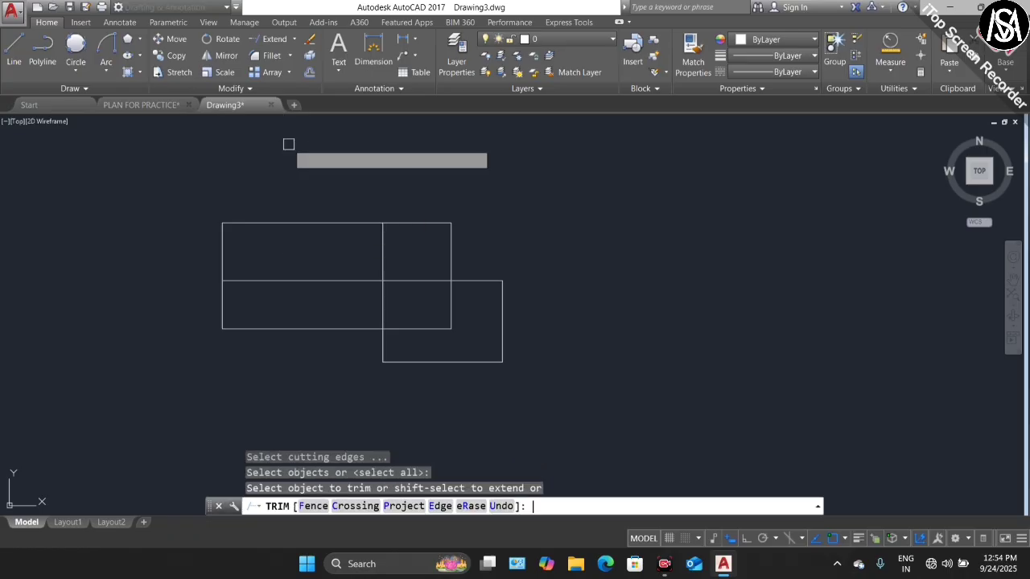
left_click(383, 248)
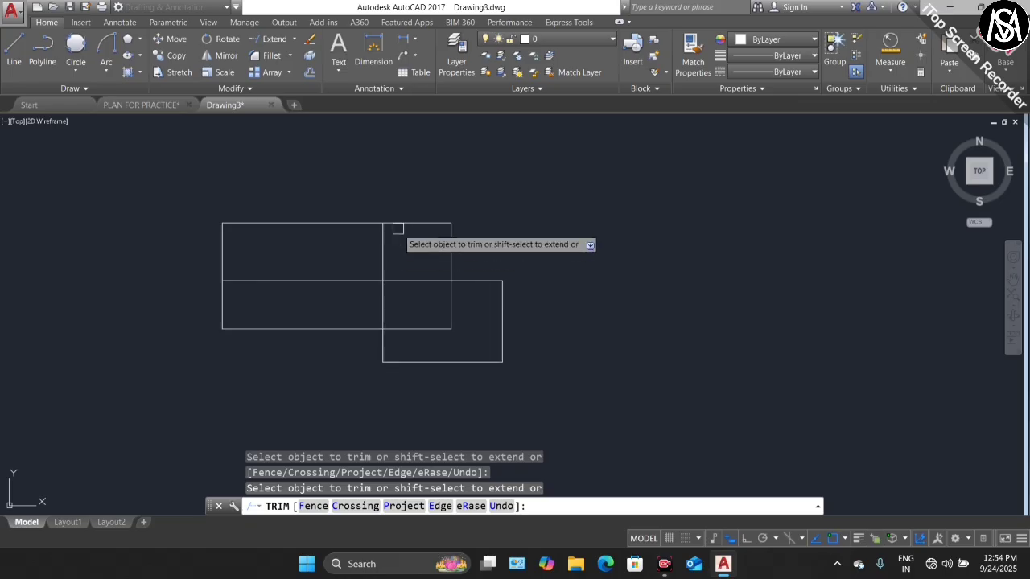
left_click(303, 281)
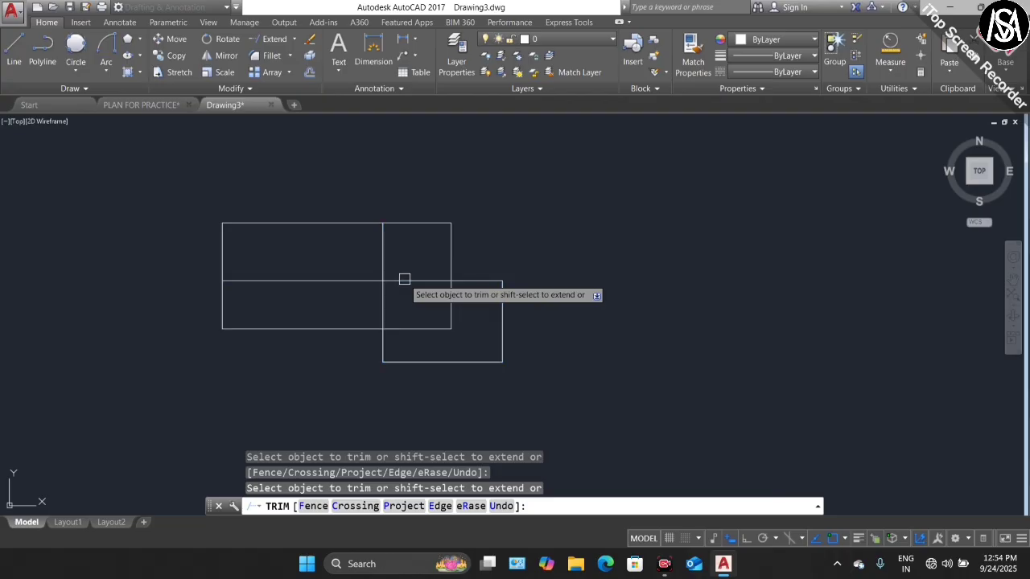
key("Escape")
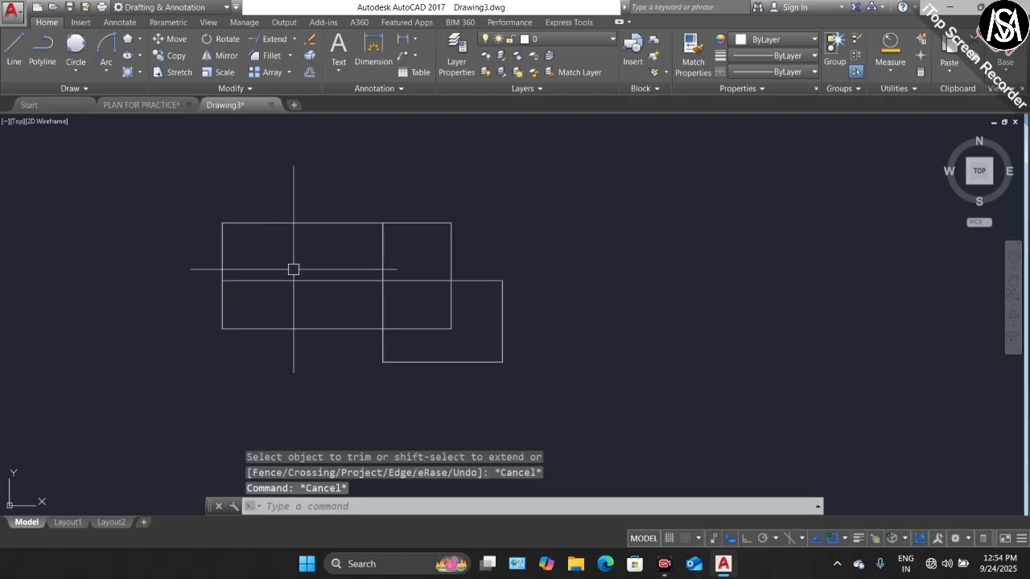
key("Escape")
scroll(201, 233, "down", 2)
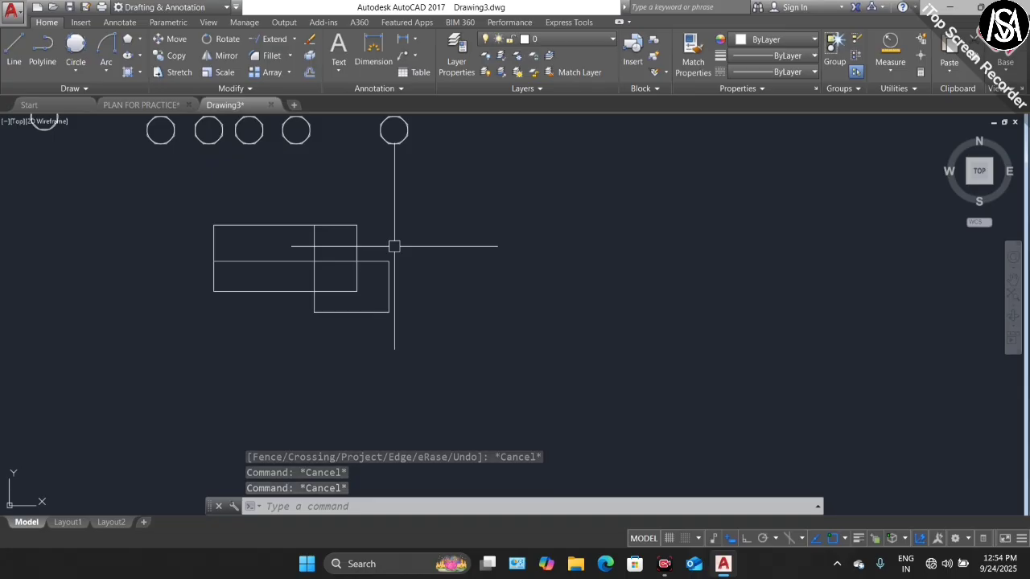
type("EX")
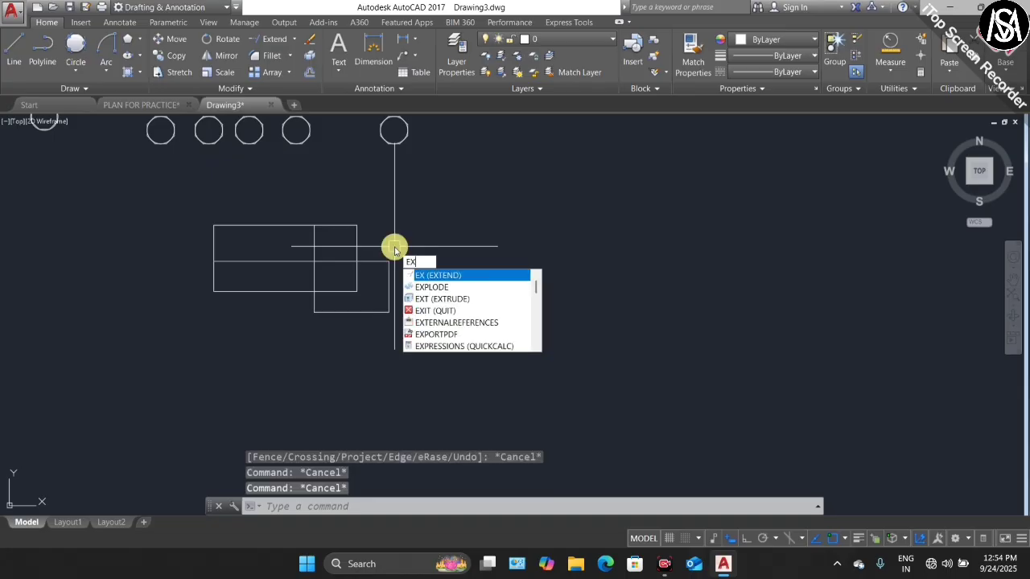
key("Return")
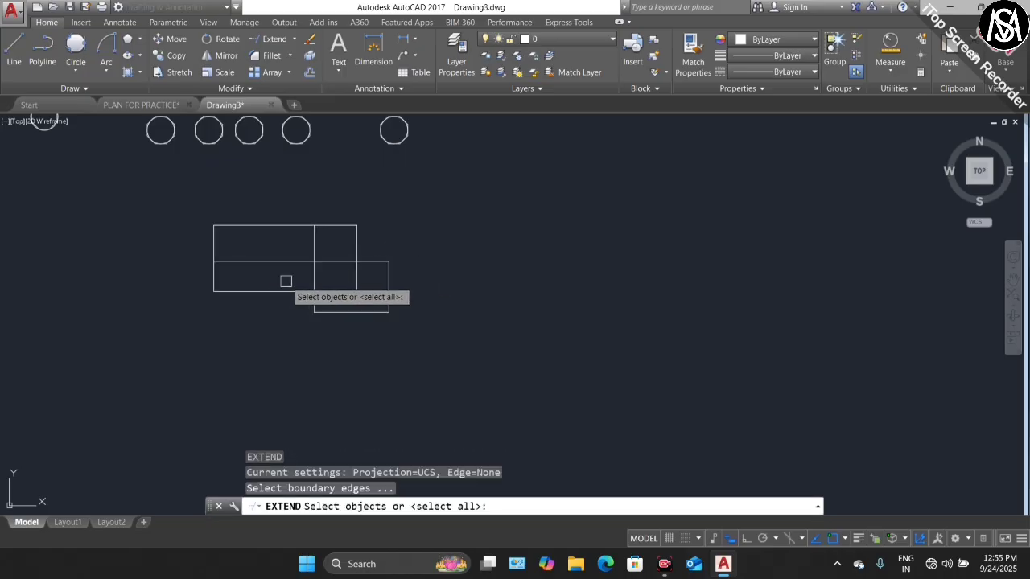
scroll(285, 286, "down", 2)
key("Escape")
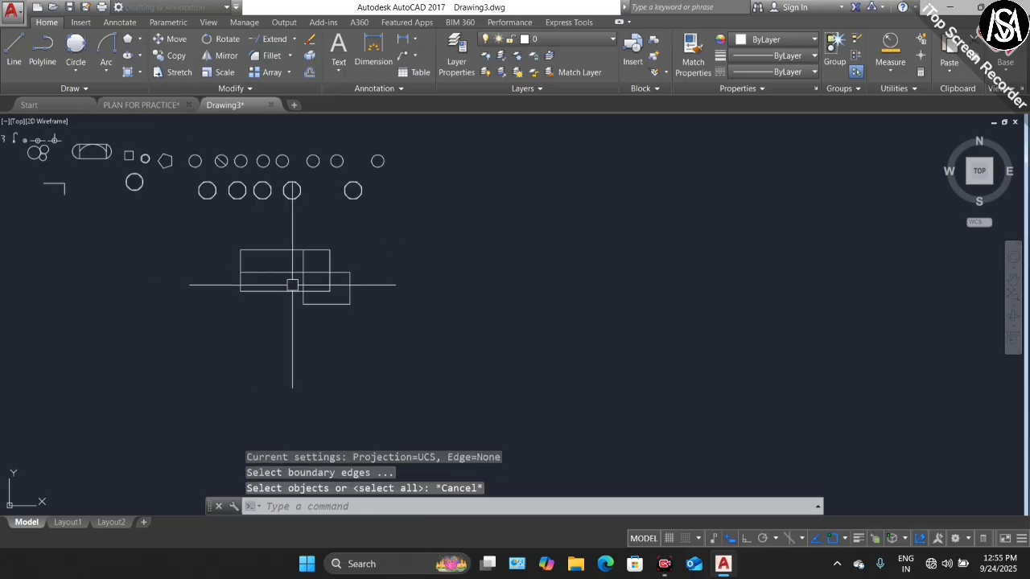
scroll(304, 272, "up", 2)
scroll(309, 267, "up", 4)
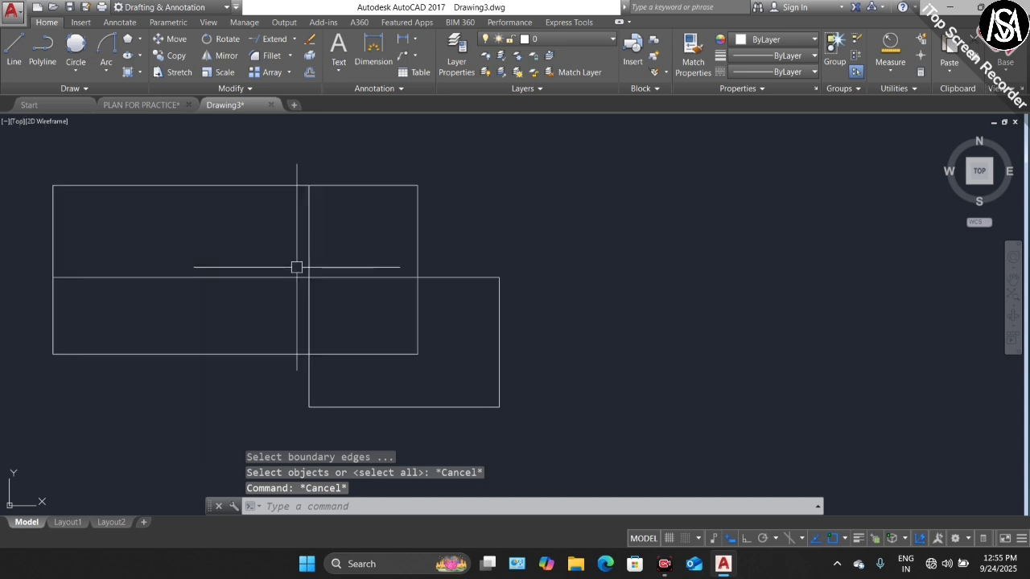
scroll(295, 267, "down", 2)
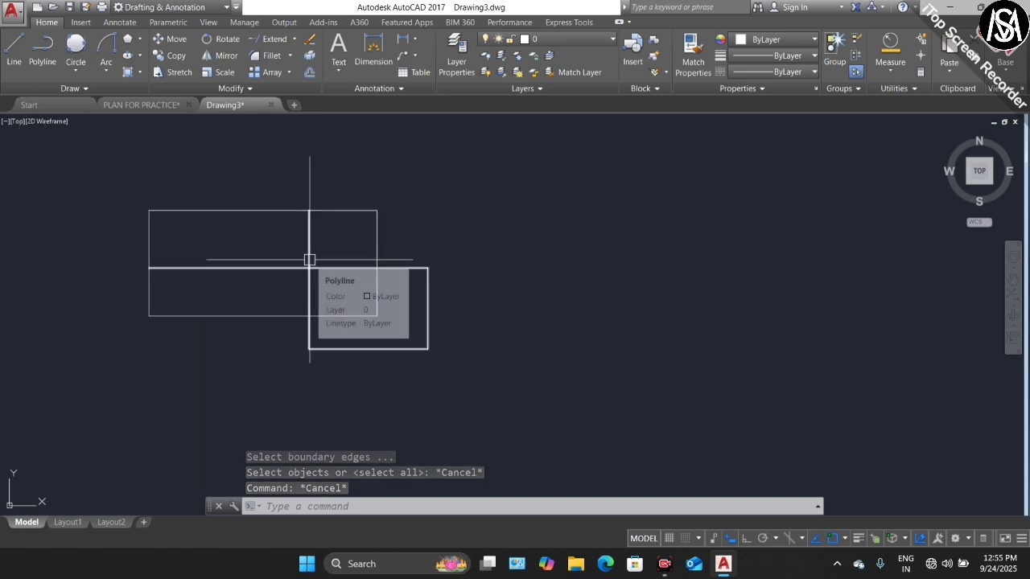
scroll(310, 242, "down", 2)
scroll(281, 294, "down", 4)
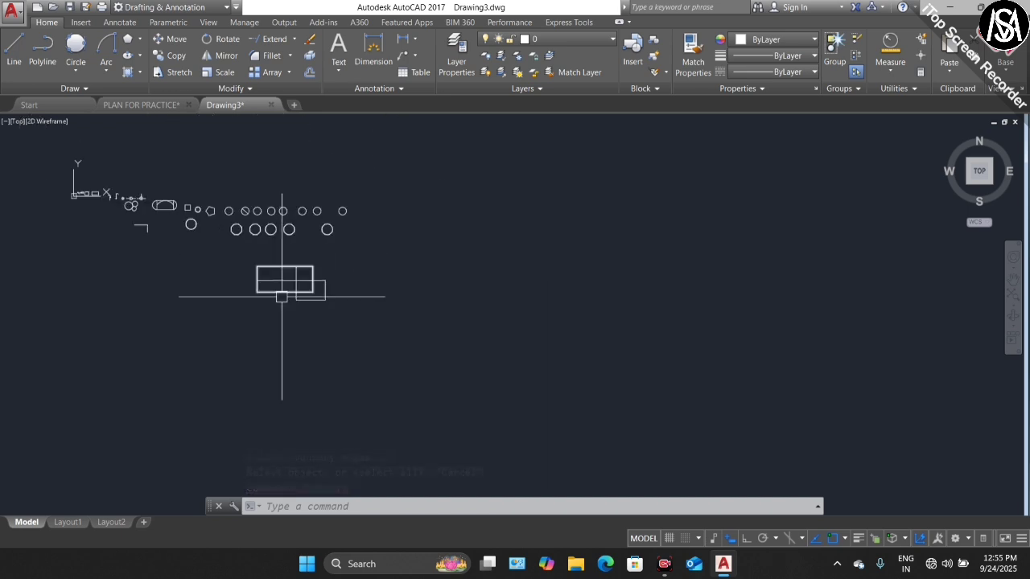
scroll(353, 298, "up", 3)
scroll(351, 242, "up", 2)
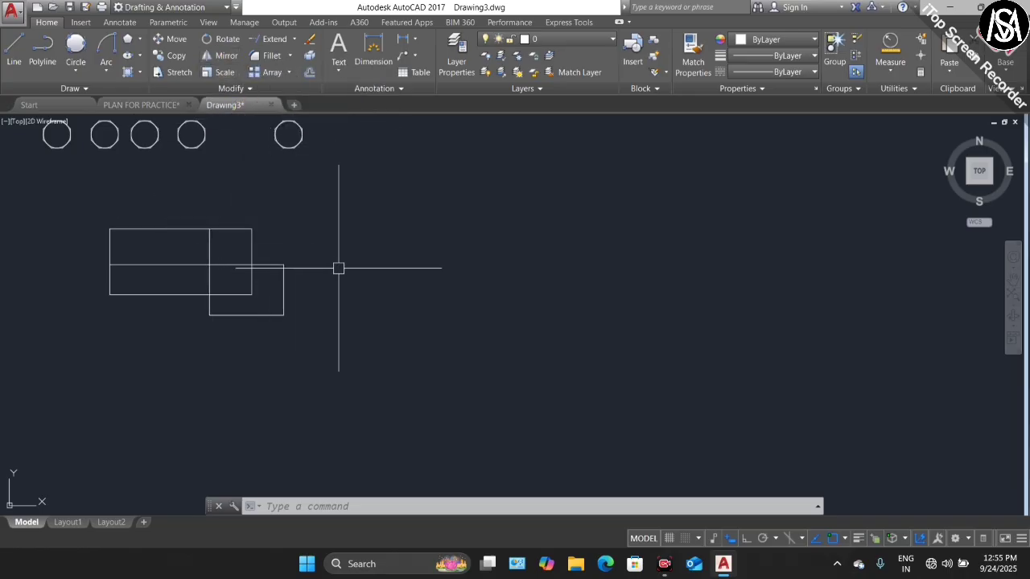
Draw a 3-sided polygon inscribed in a circle, beside the overlapping rectangles and taller than them
scroll(294, 251, "down", 2)
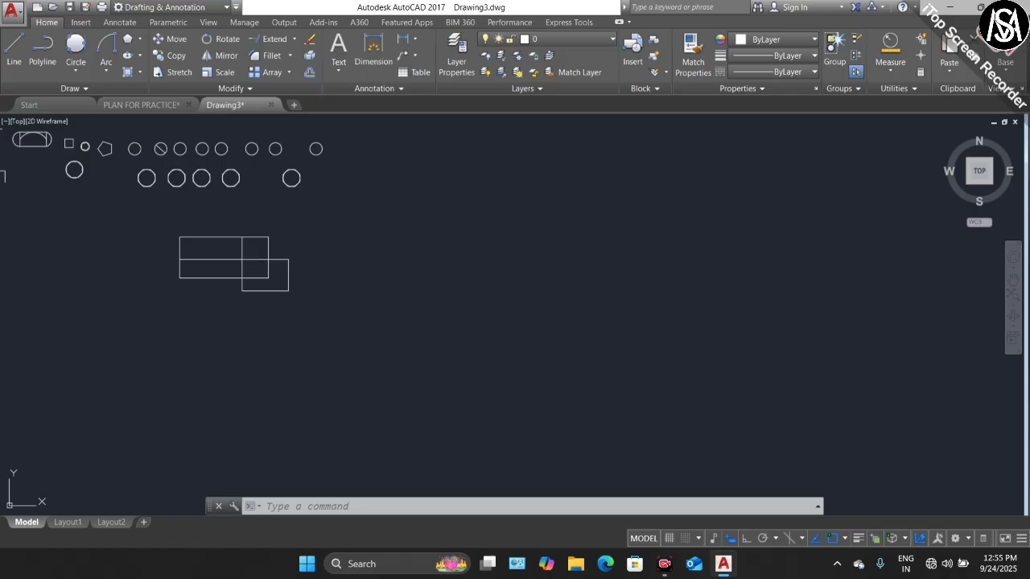
key("Return")
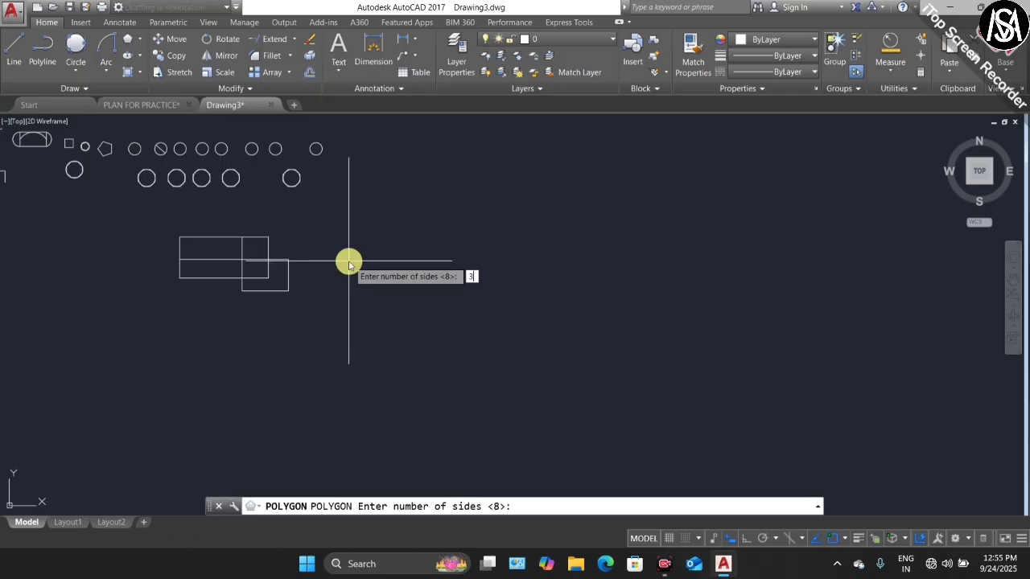
key("Return")
left_click(364, 280)
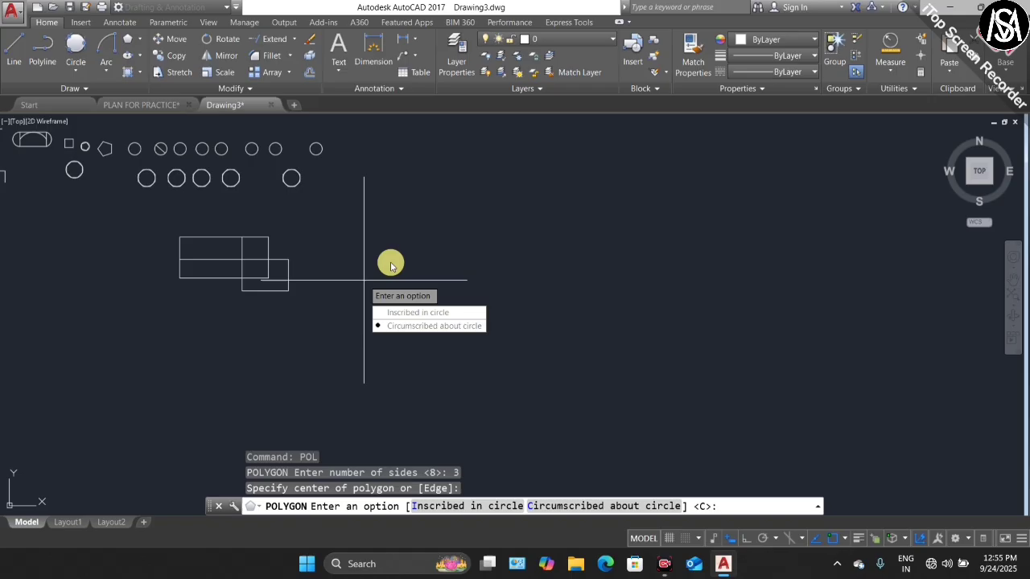
left_click(396, 312)
left_click(367, 225)
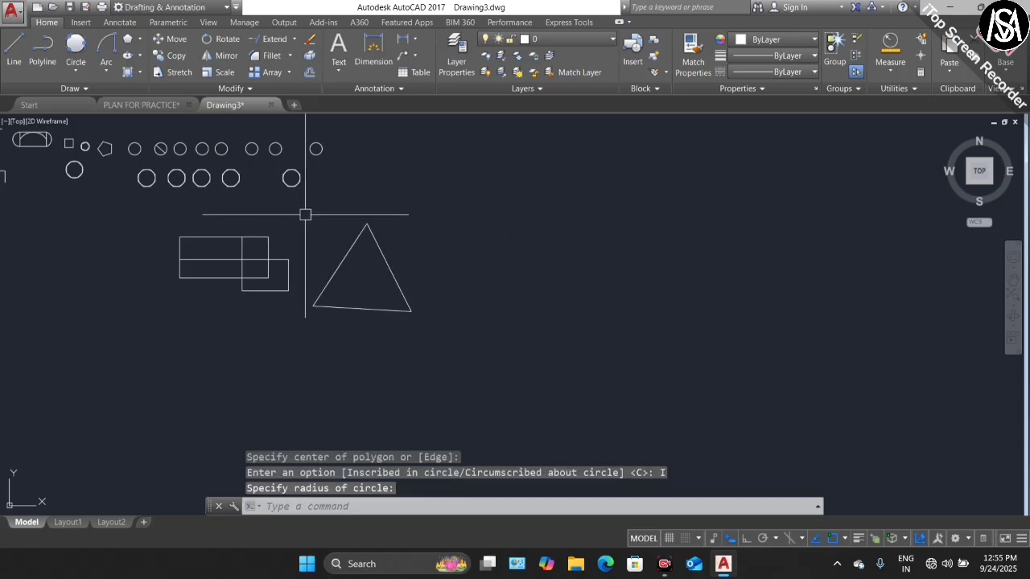
scroll(339, 244, "down", 2)
key("Escape")
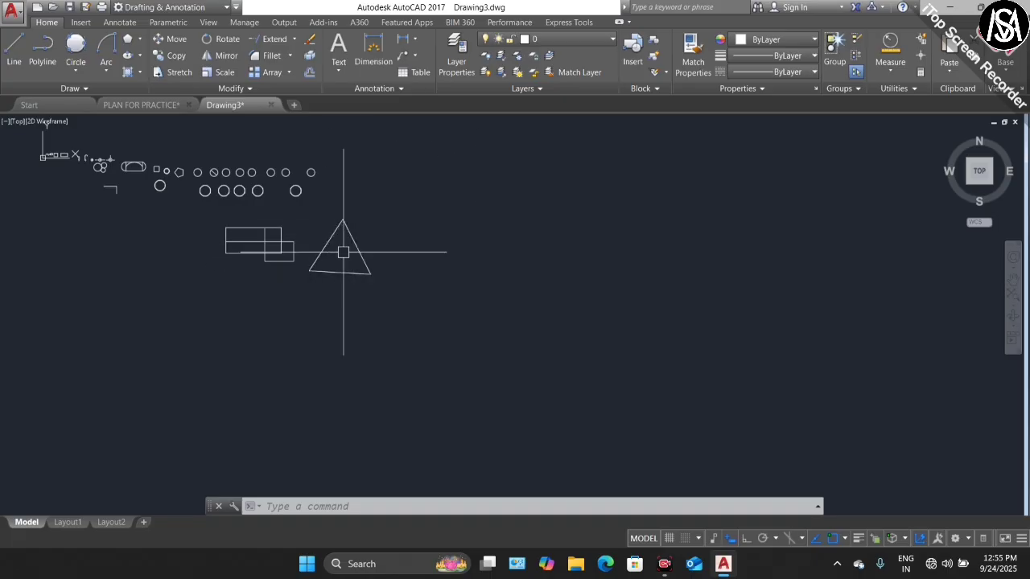
Mirror the triangle across a nearly vertical line in the empty space beyond it, keeping the source object
left_click(370, 224)
left_click(307, 283)
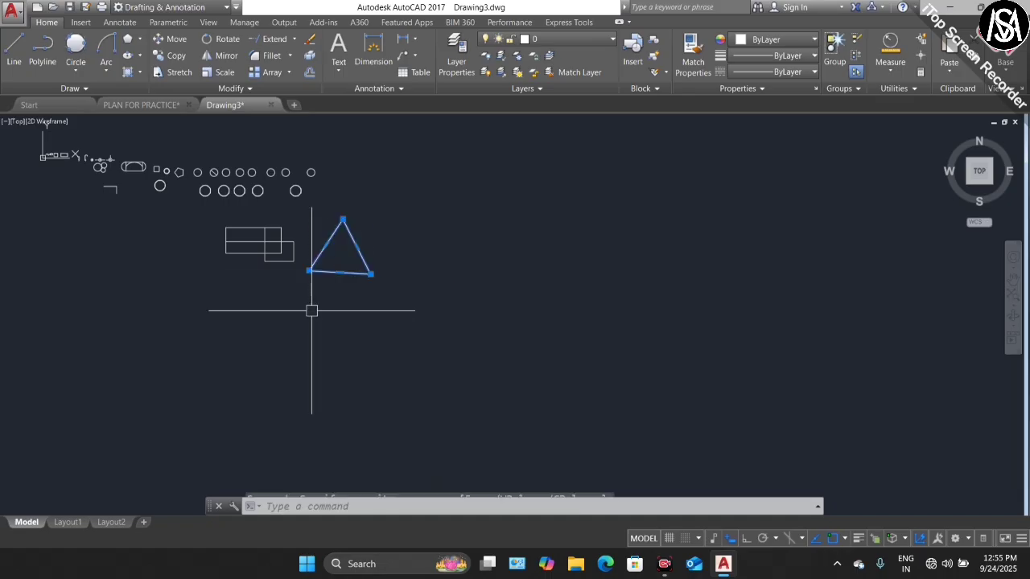
left_click(220, 58)
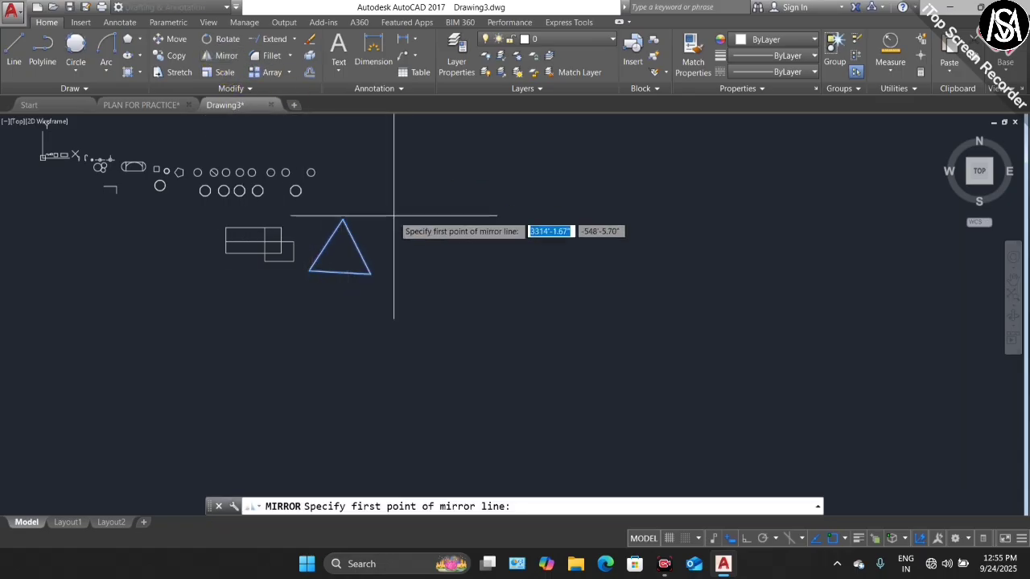
left_click(416, 273)
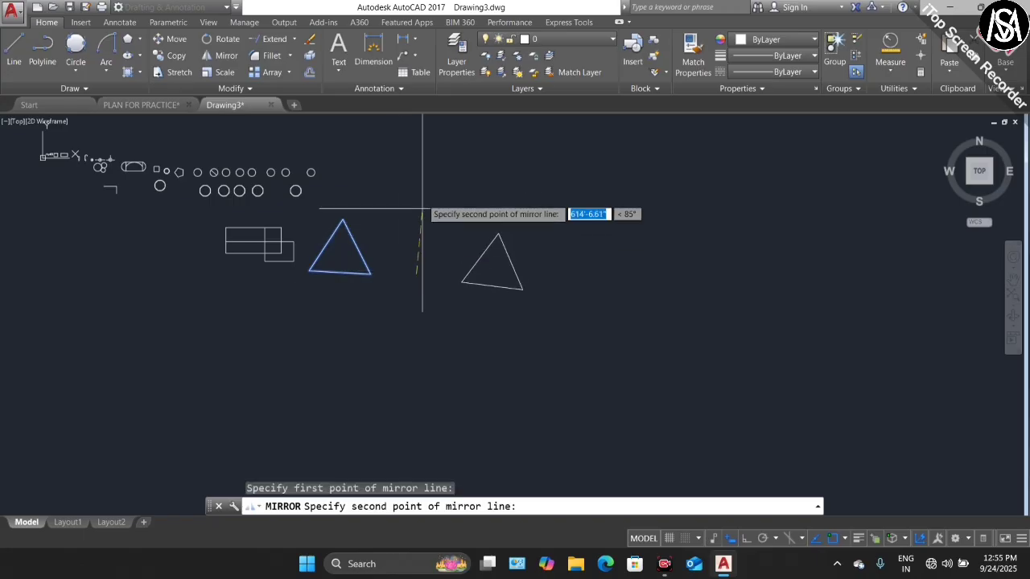
left_click(420, 156)
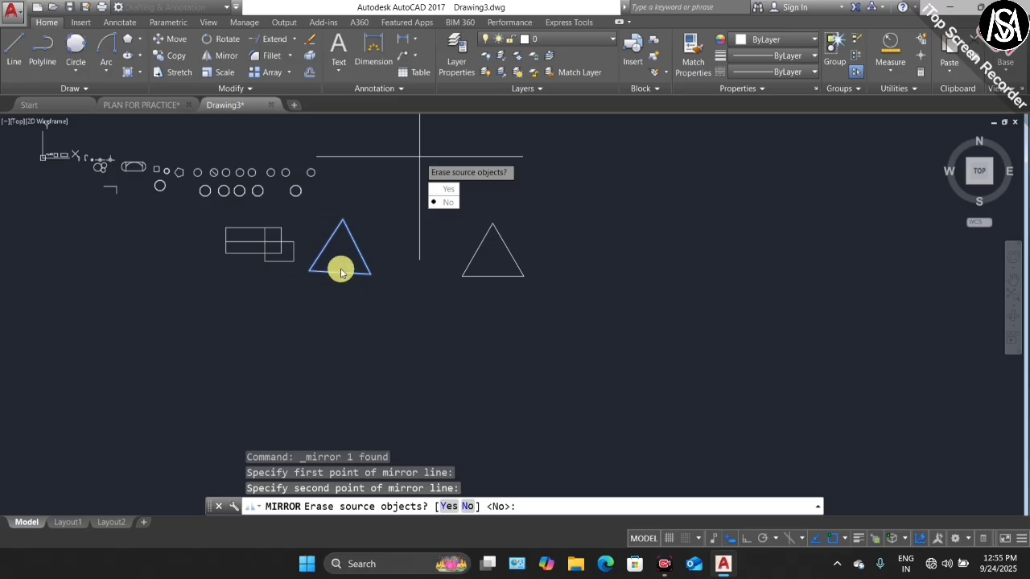
left_click(441, 204)
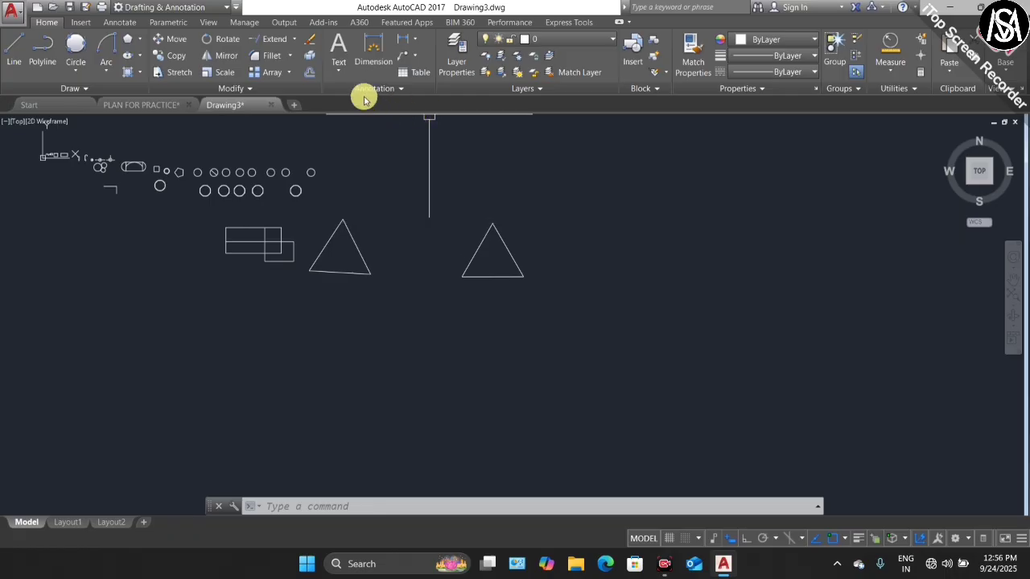
left_click(312, 74)
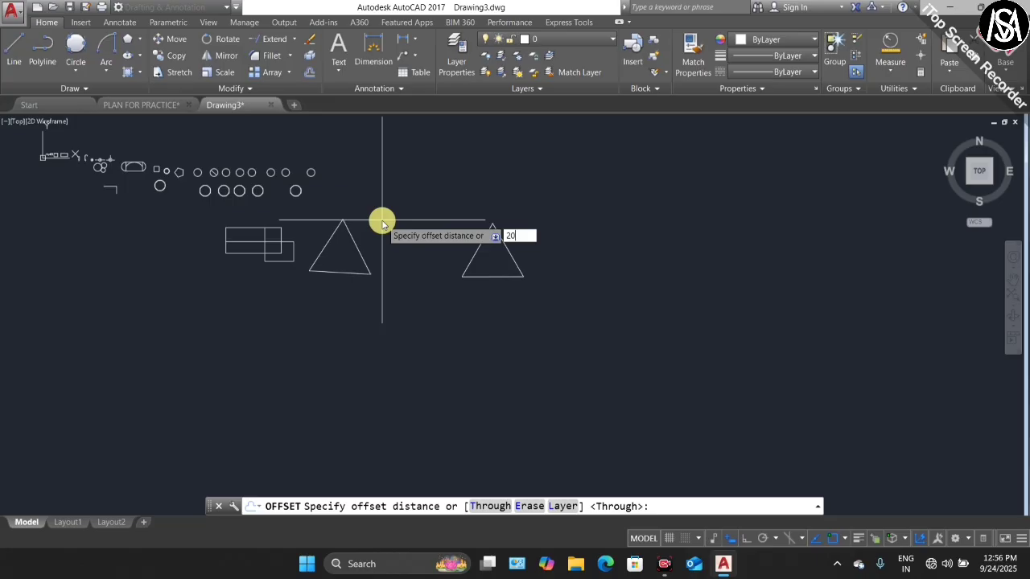
key("Return")
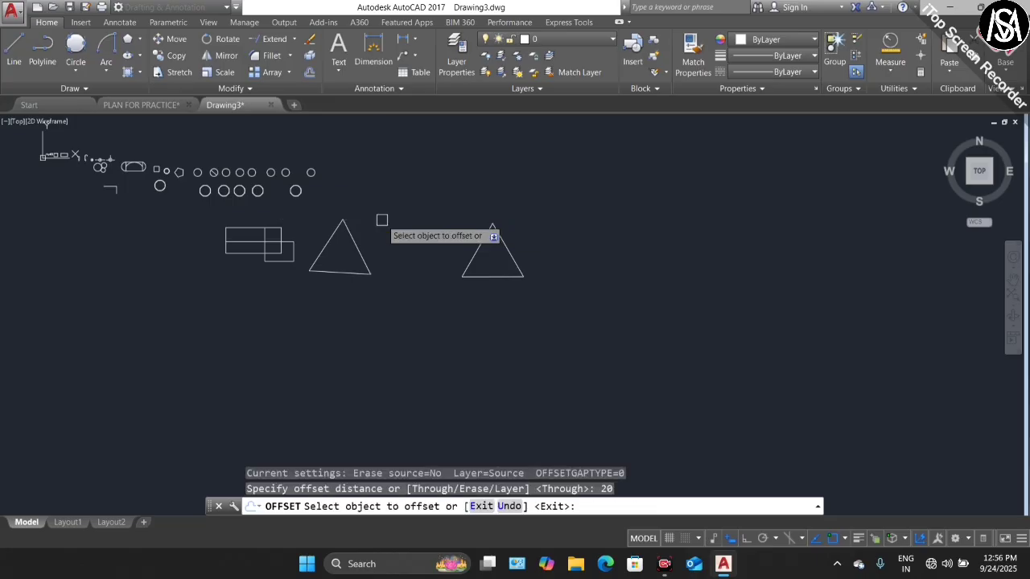
scroll(495, 257, "up", 4)
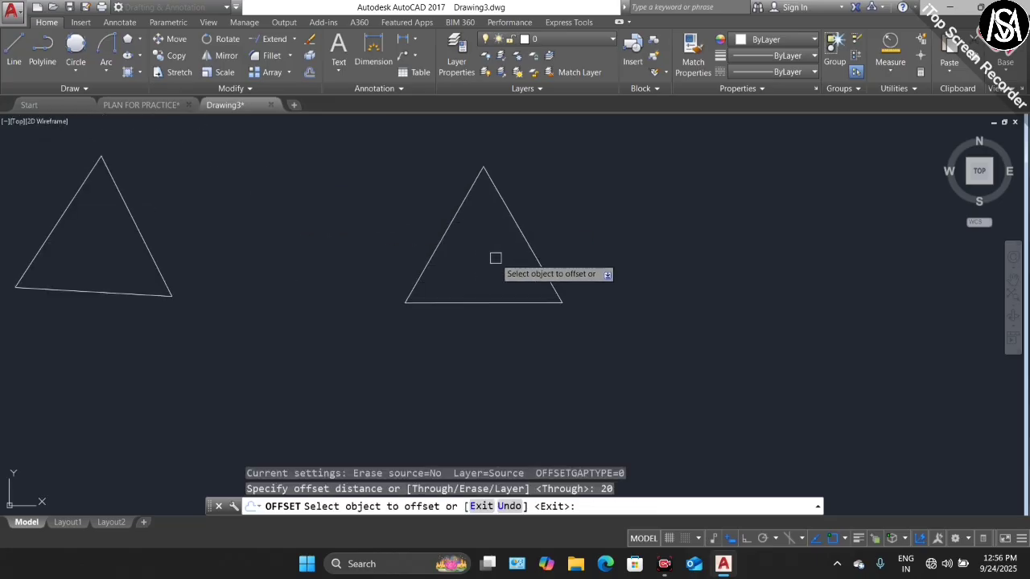
left_click(520, 222)
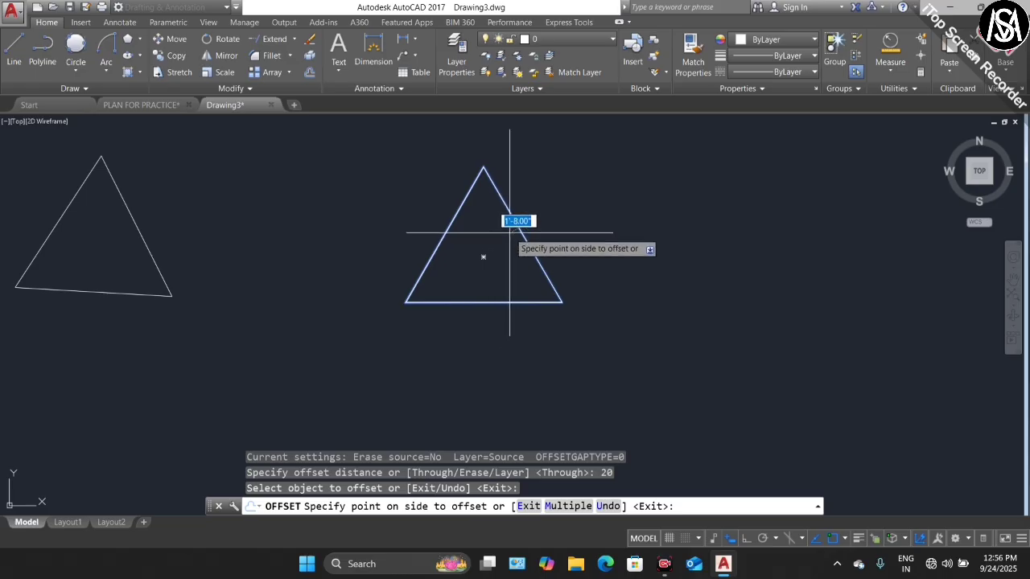
scroll(523, 221, "up", 4)
scroll(545, 209, "up", 4)
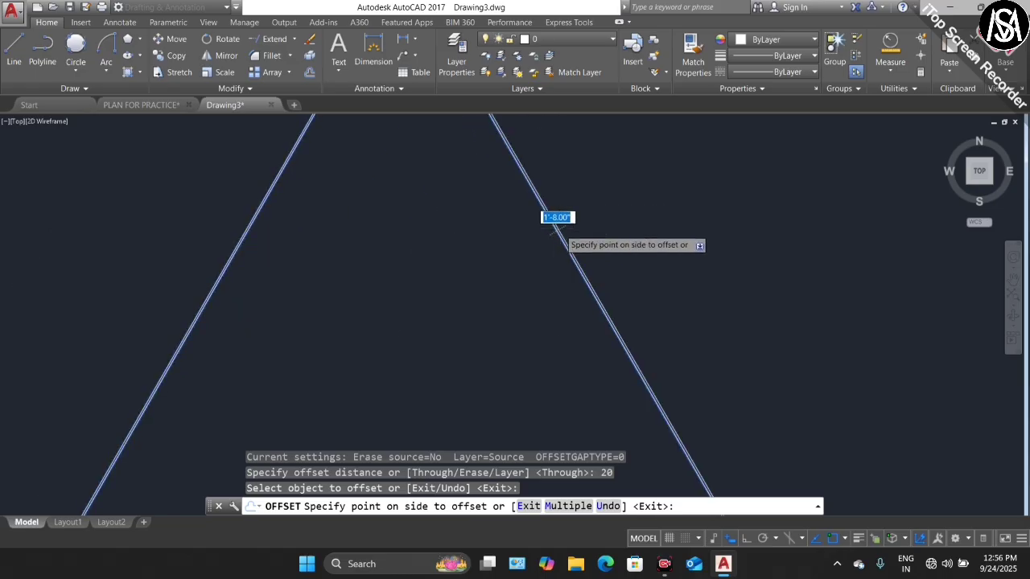
scroll(467, 282, "down", 6)
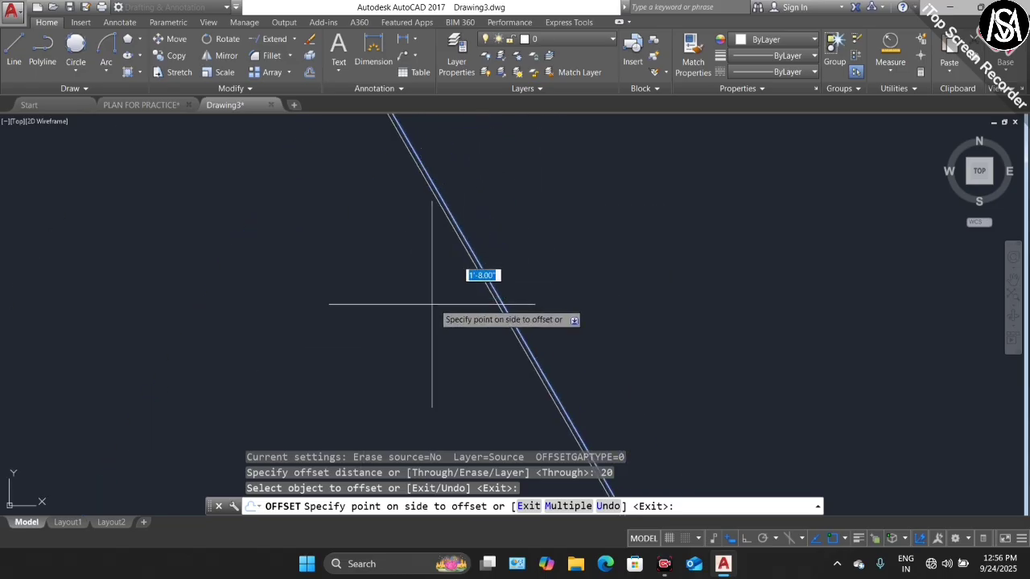
scroll(464, 284, "down", 4)
key("Escape")
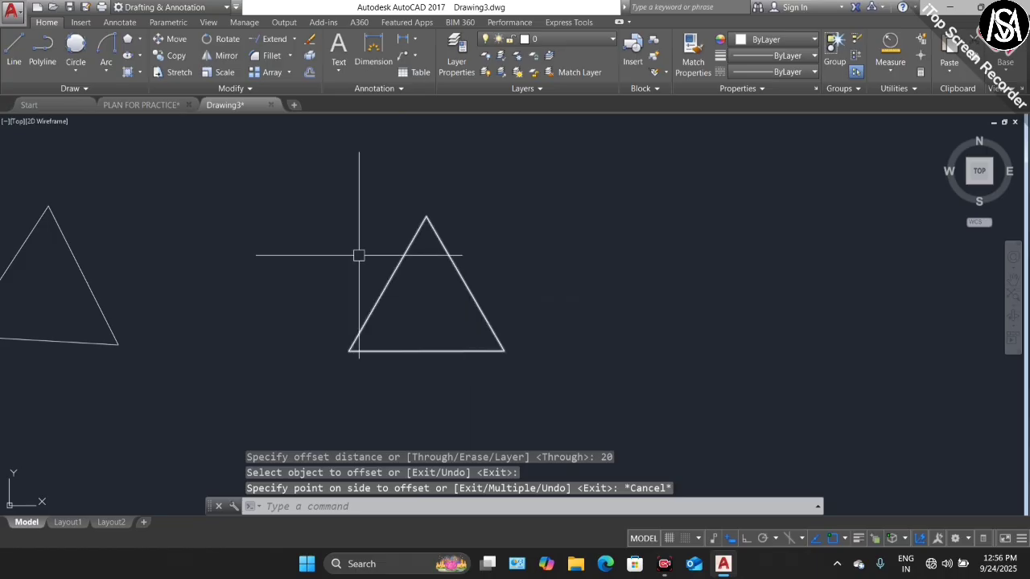
Offset the mirrored triangle 10' inward to form a concentric inner triangle
left_click(308, 72)
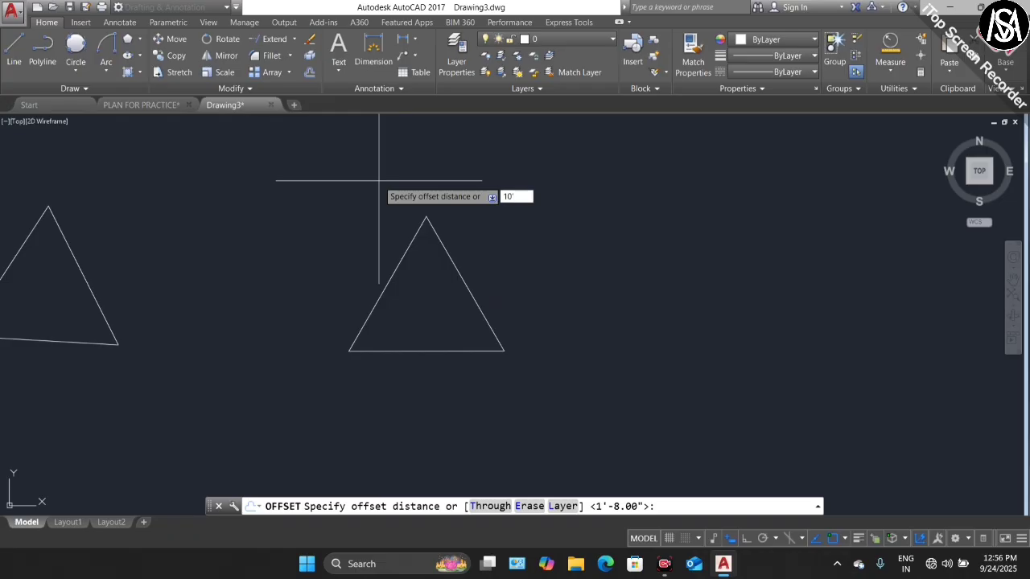
key("Return")
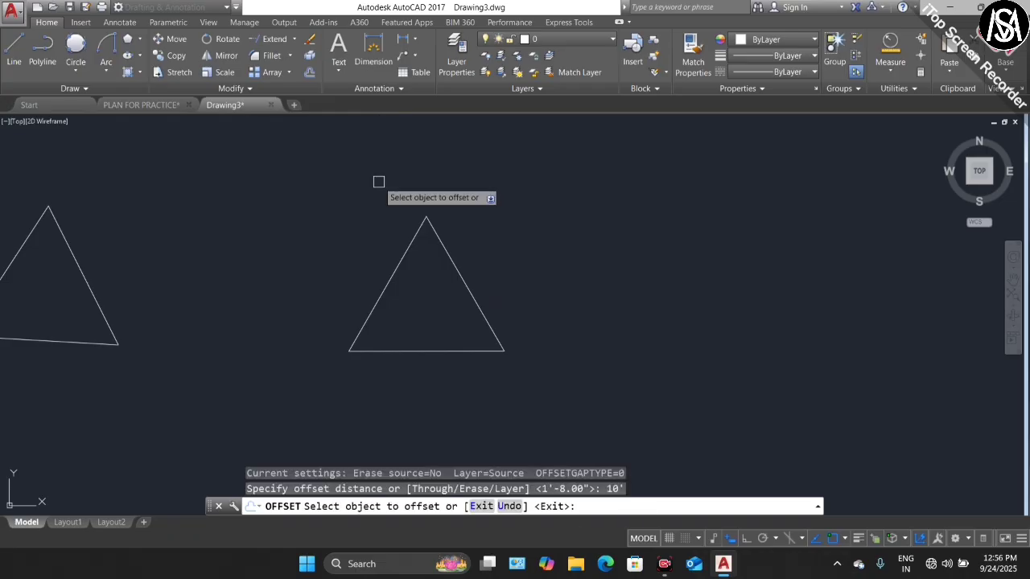
left_click(442, 243)
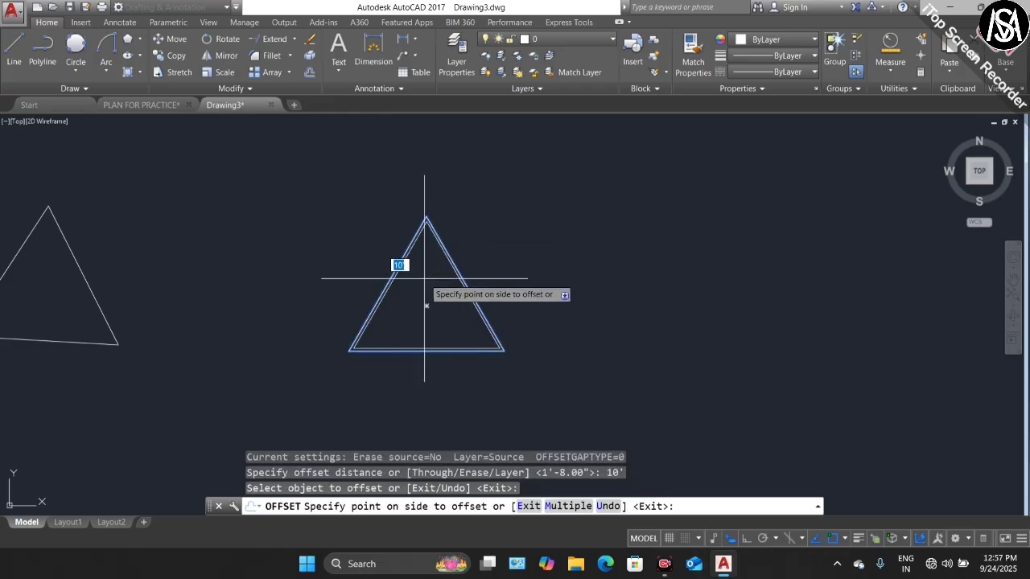
scroll(443, 277, "up", 5)
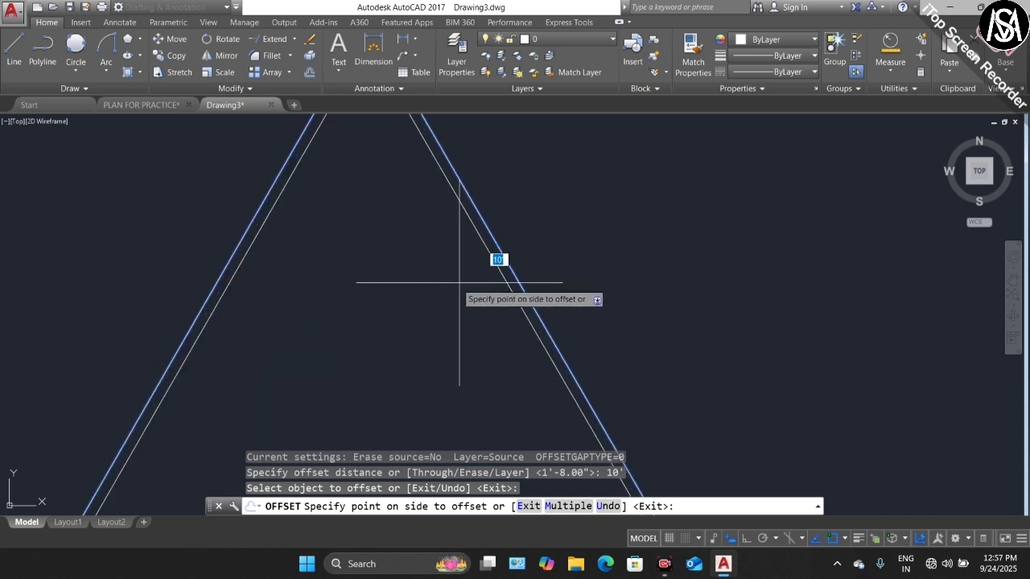
scroll(366, 302, "down", 5)
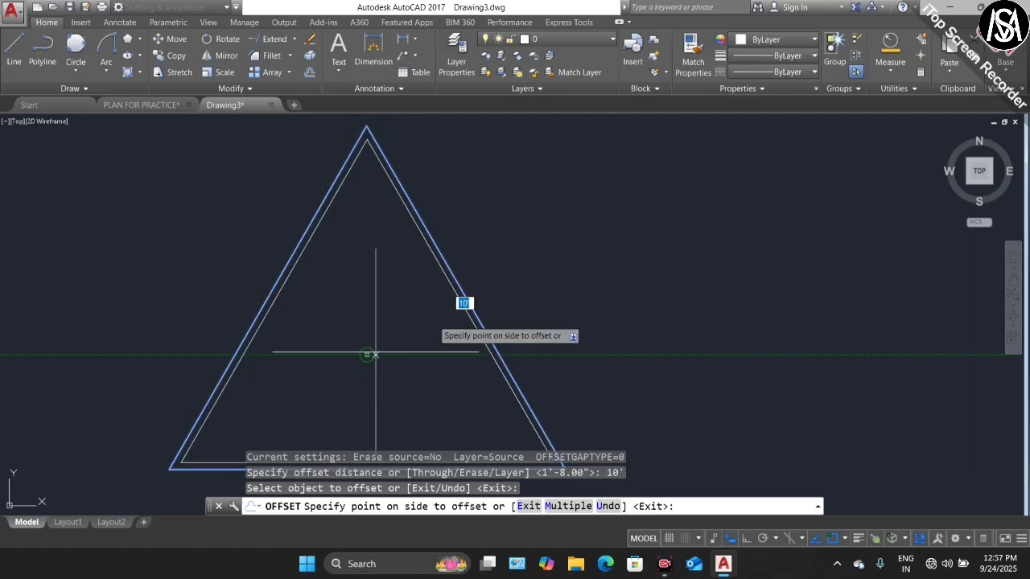
left_click(368, 352)
scroll(233, 302, "down", 6)
key("Escape")
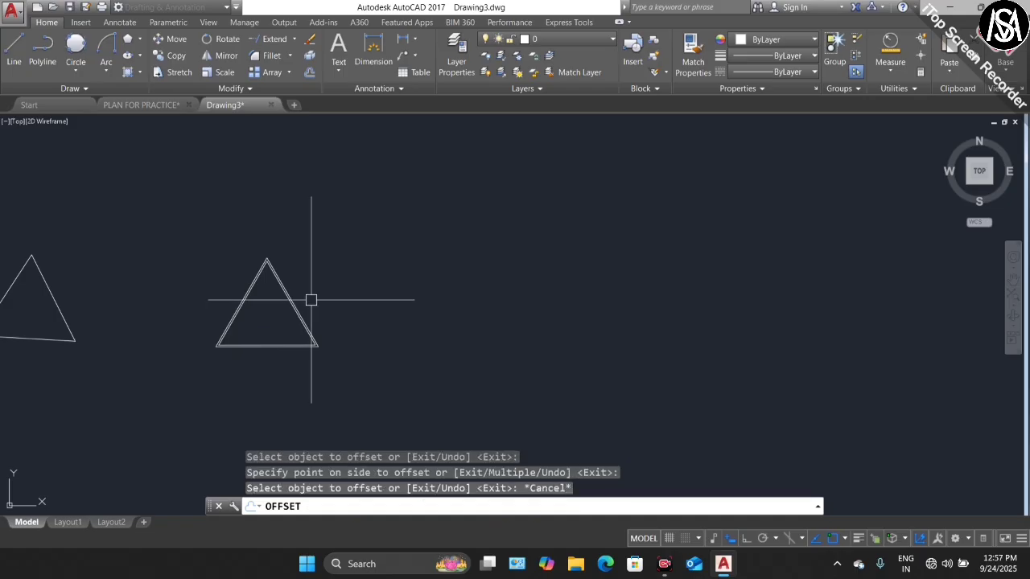
Draw a circle in the empty space beyond the doubled triangle, much smaller than the triangle
type("c")
key("Return")
left_click(423, 286)
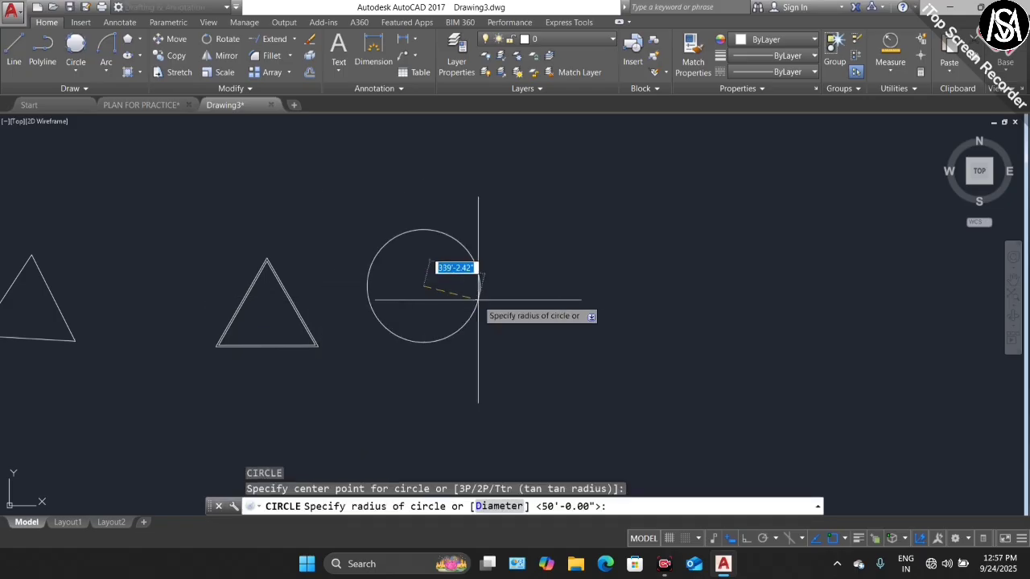
scroll(456, 292, "up", 4)
scroll(425, 286, "up", 8)
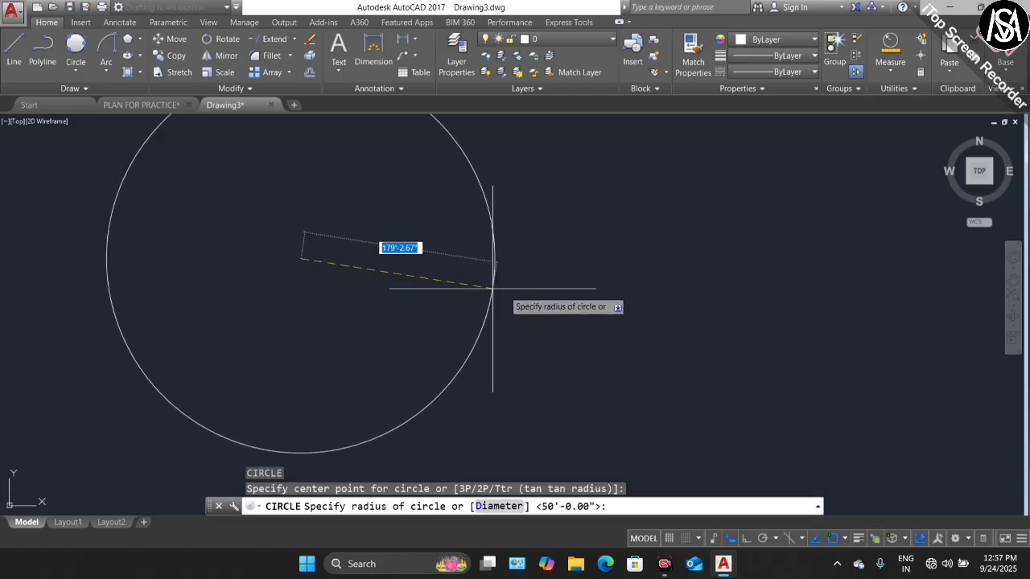
left_click(427, 274)
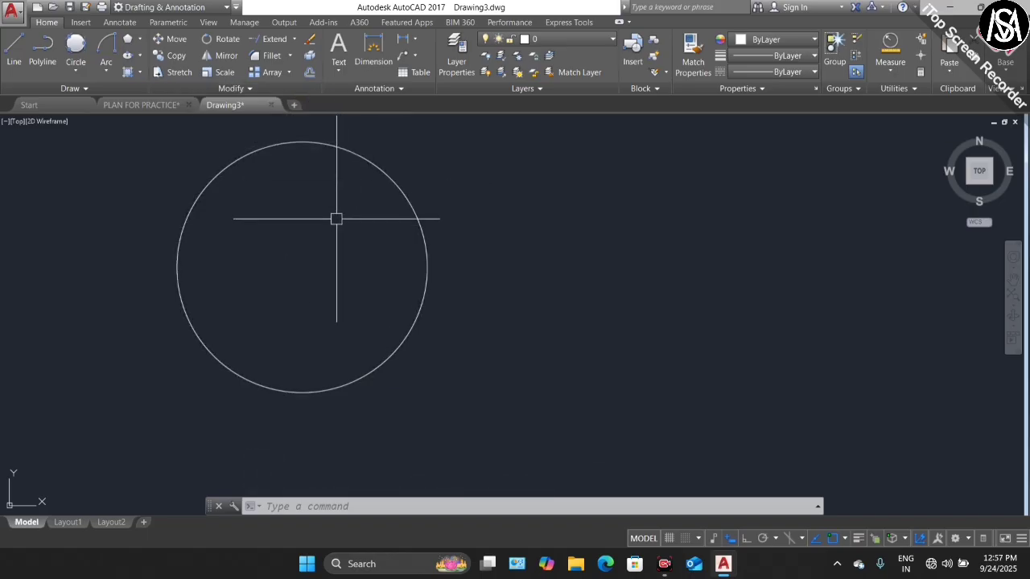
Offset the new circle 10' inward and 10' outward to form three concentric circles
key("Return")
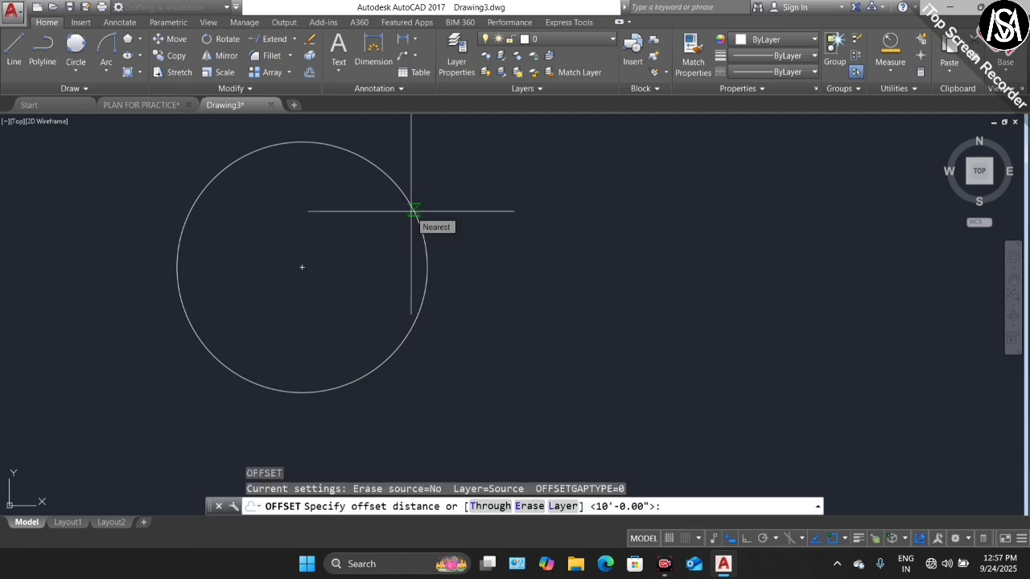
type("10")
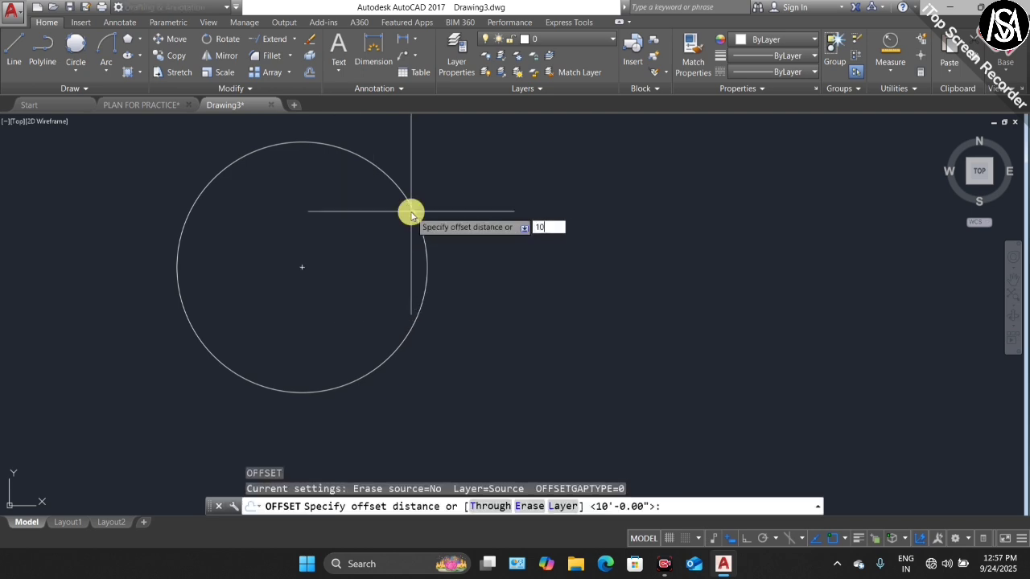
type("'")
key("Return")
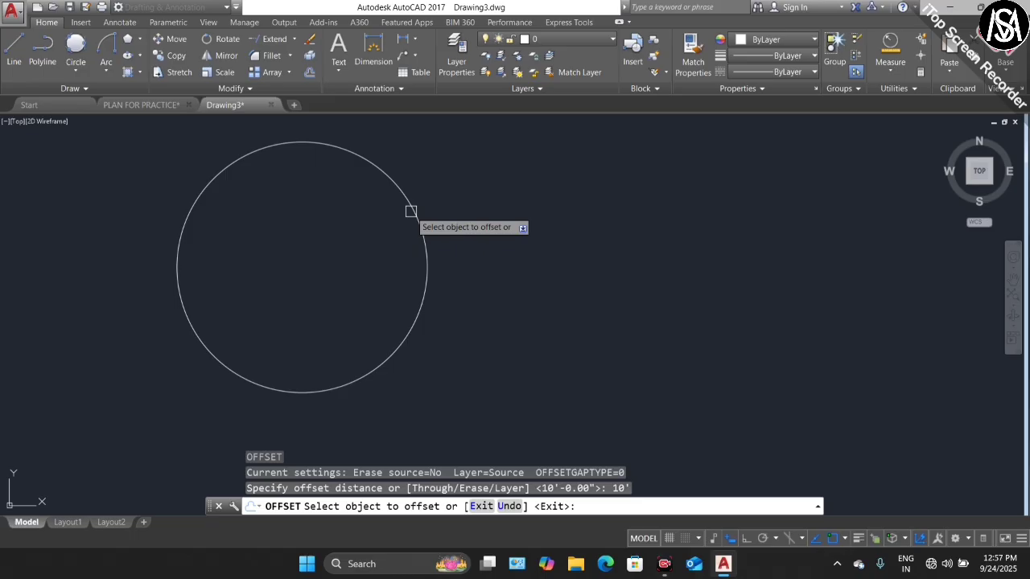
left_click(397, 187)
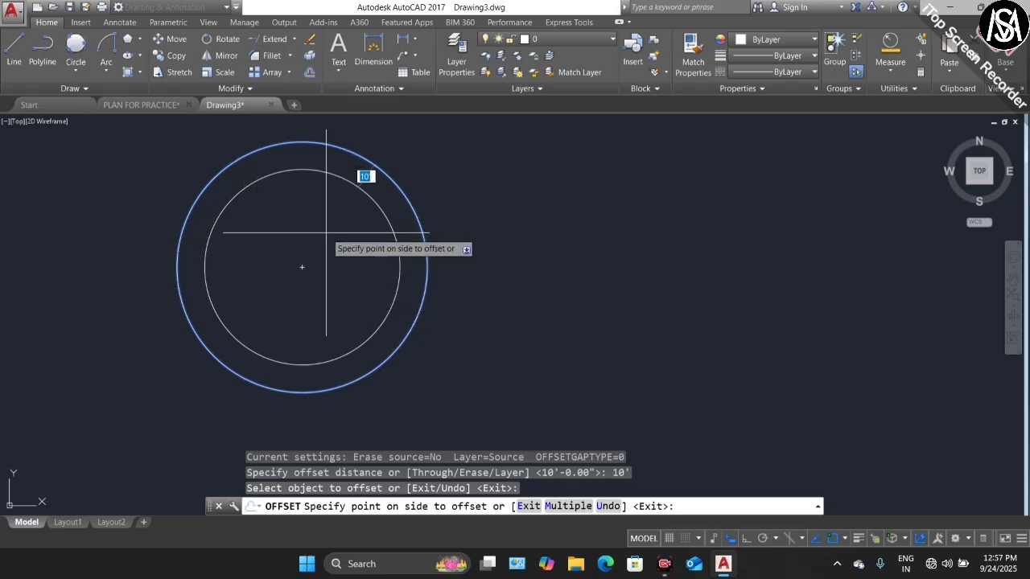
left_click(324, 233)
left_click(414, 214)
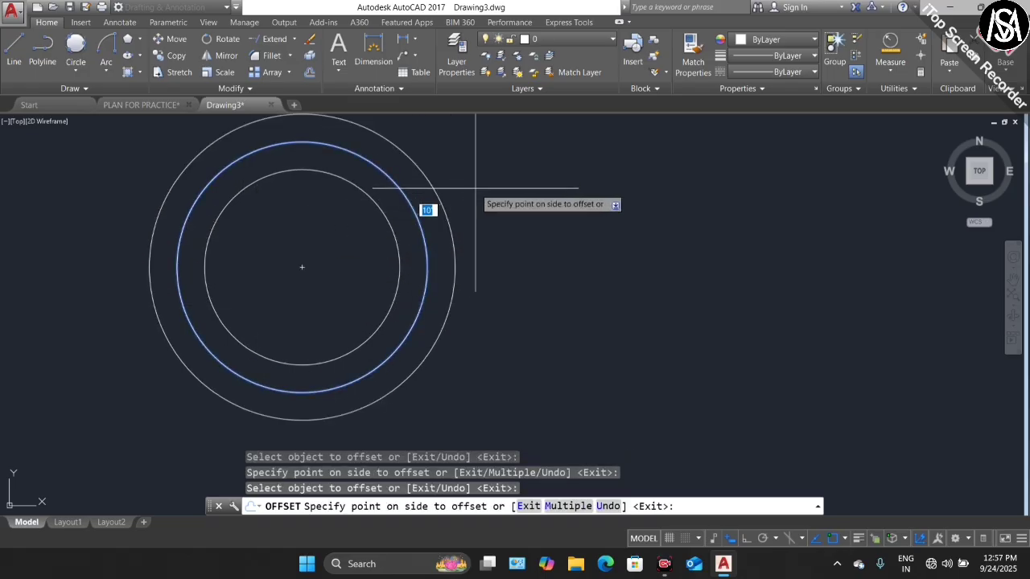
left_click(475, 193)
scroll(303, 281, "down", 2)
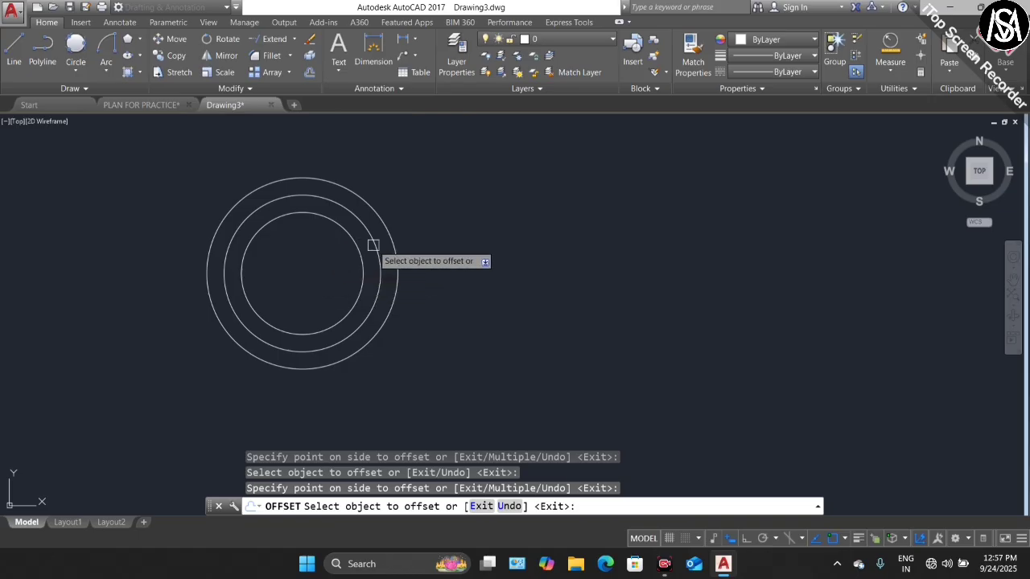
key("Escape")
scroll(375, 214, "down", 2)
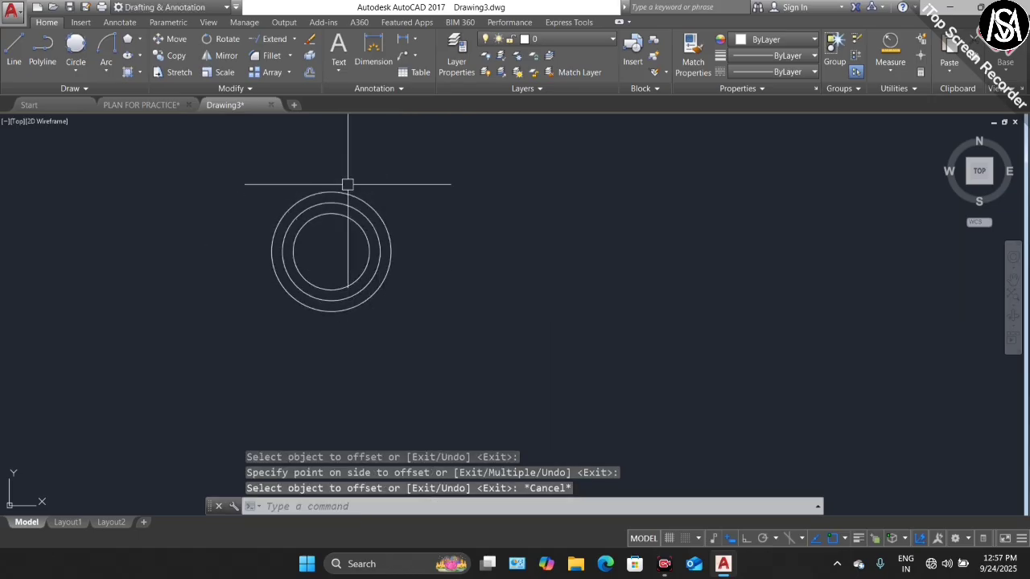
Examine whether the original triangle beside the overlapping rectangles selects as a single object
scroll(356, 202, "down", 5)
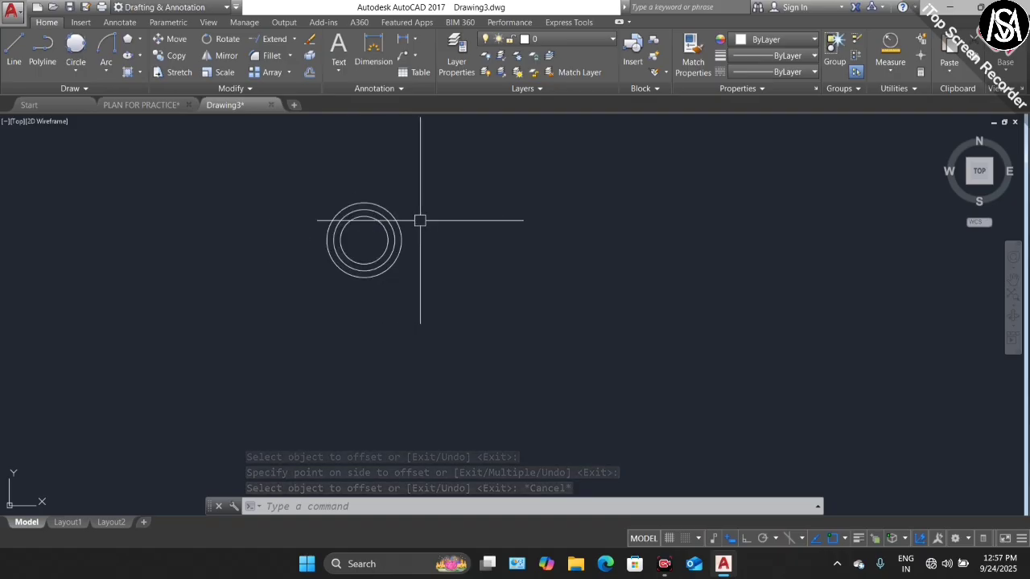
scroll(437, 229, "down", 2)
scroll(253, 209, "up", 6)
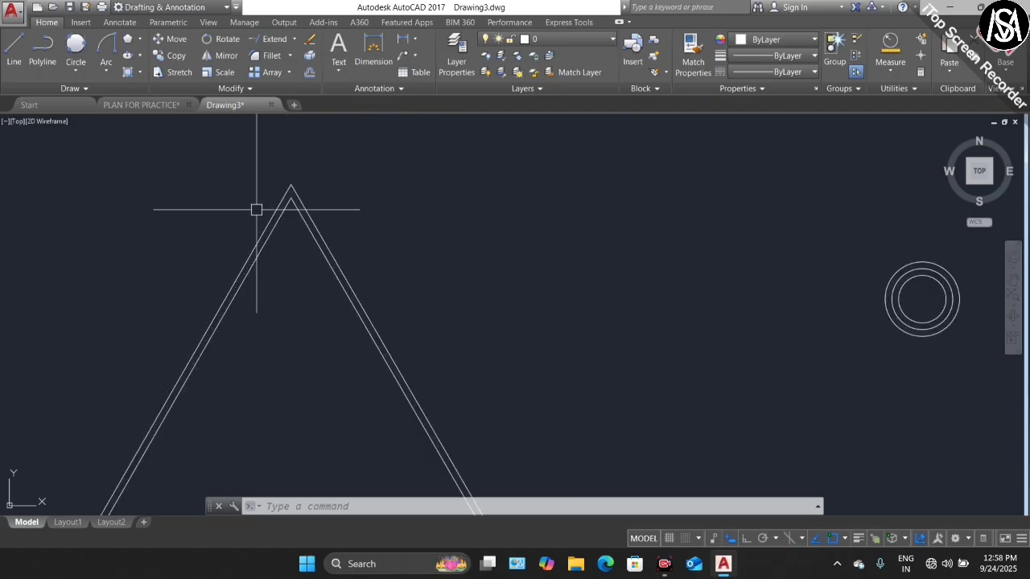
scroll(330, 211, "down", 8)
scroll(184, 226, "up", 6)
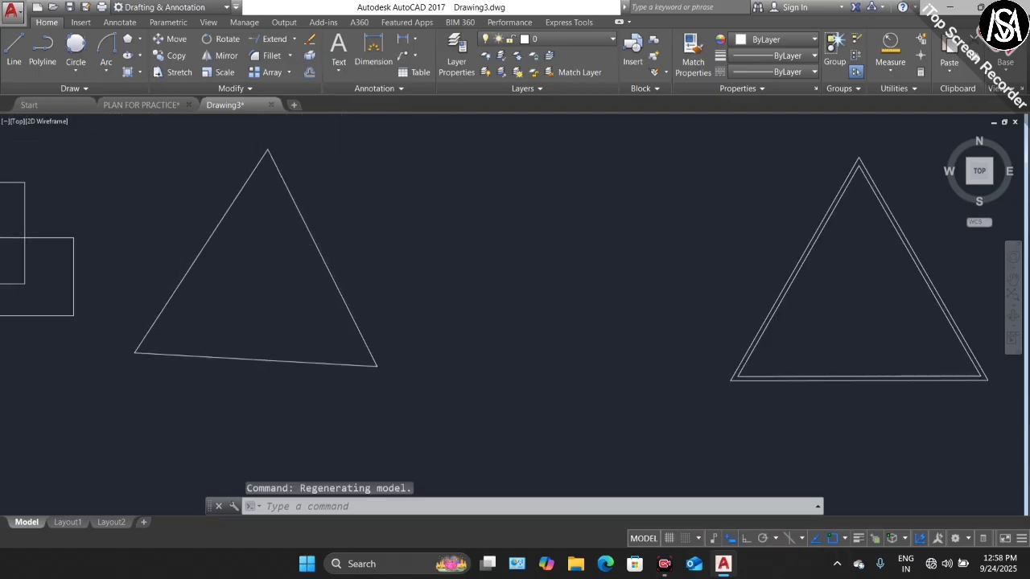
scroll(322, 266, "down", 2)
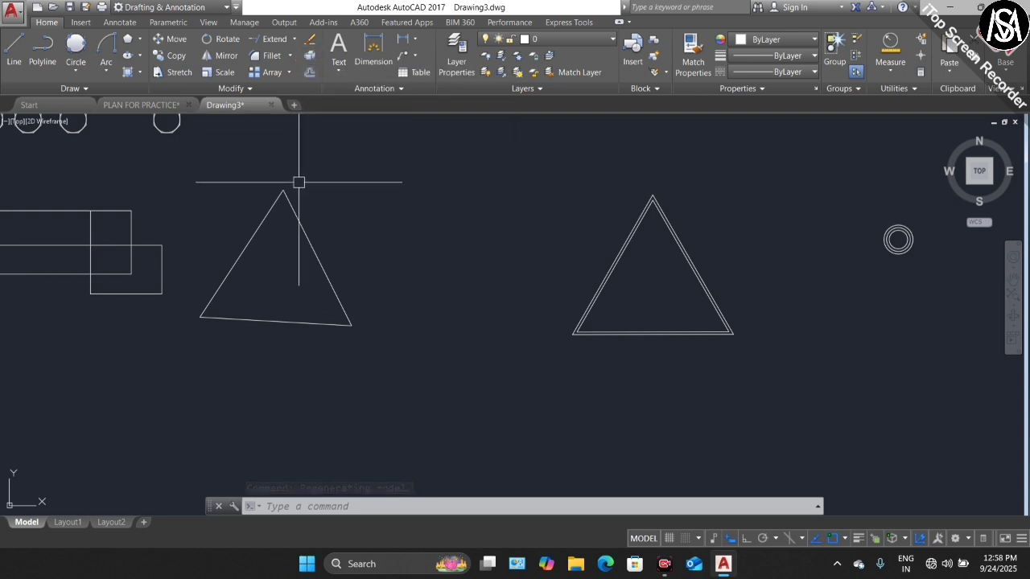
scroll(228, 230, "up", 2)
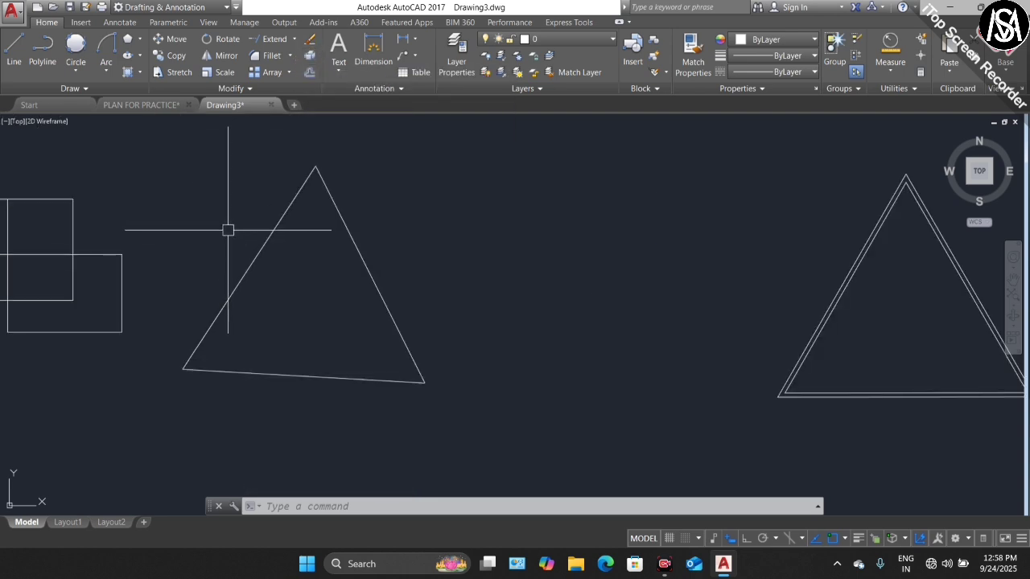
left_click(272, 230)
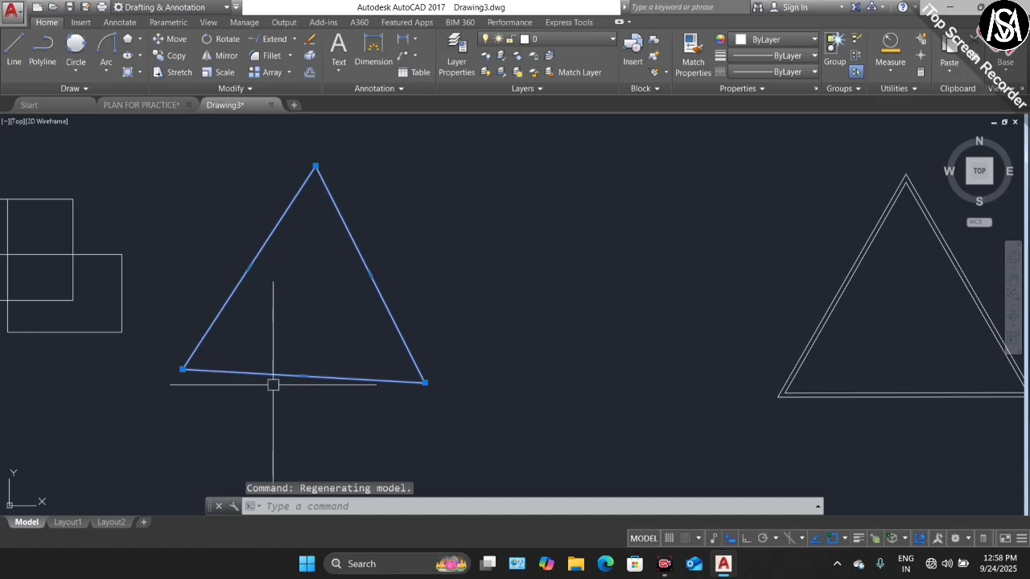
key("Escape")
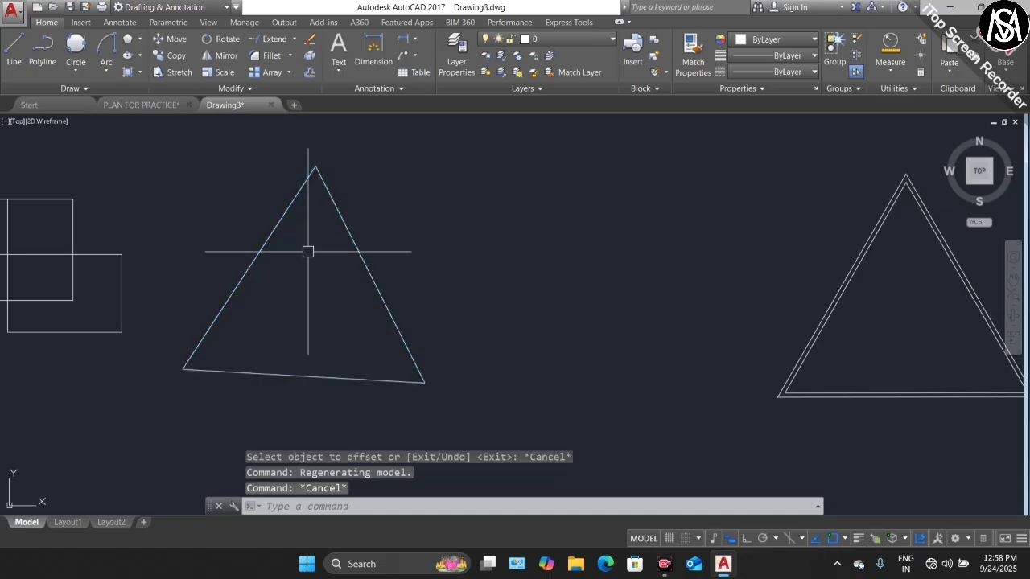
left_click(283, 213)
key("Escape")
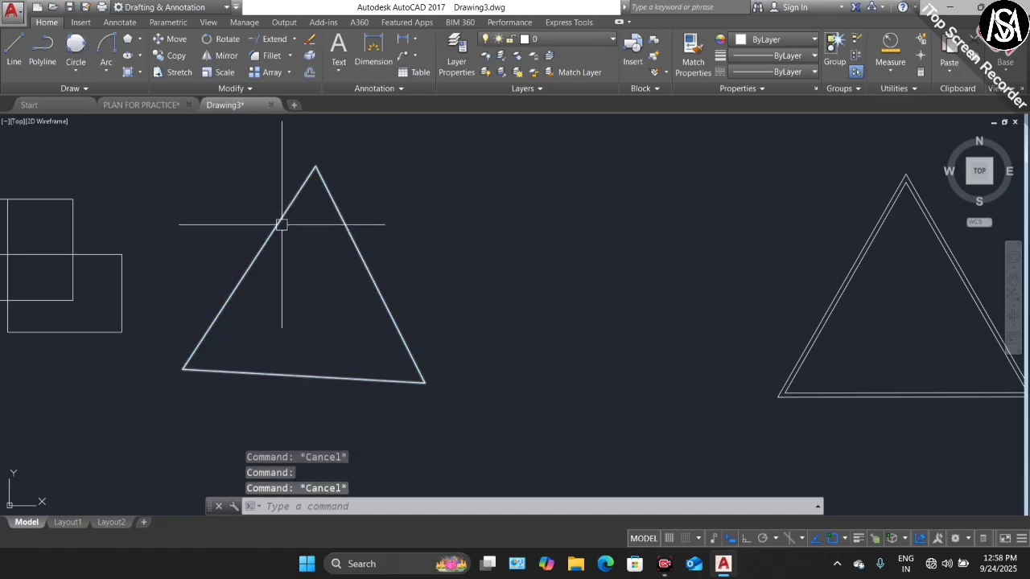
left_click(280, 223)
key("Escape")
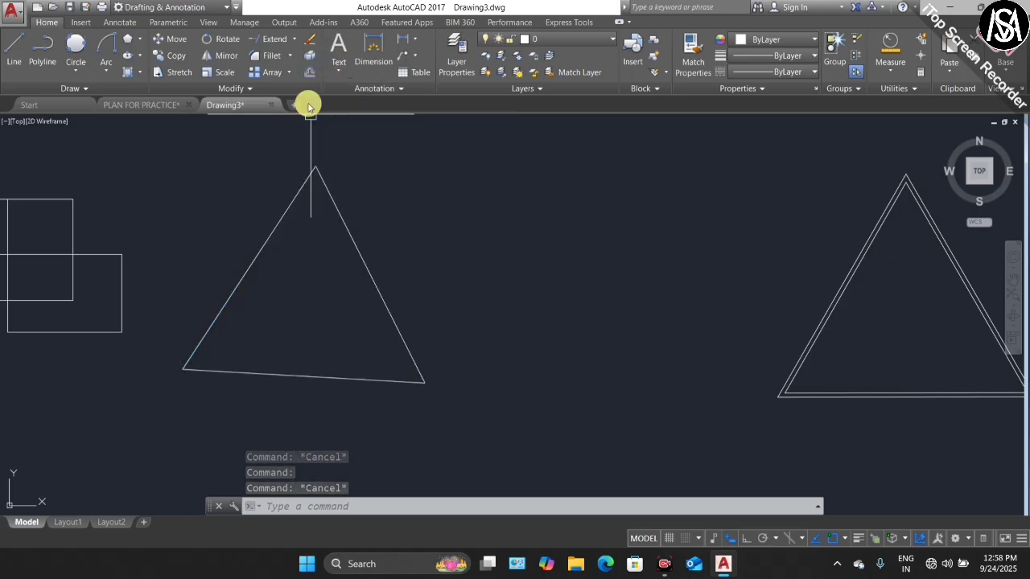
Explode the original triangle into separate lines, and select its left side on its own
left_click(310, 56)
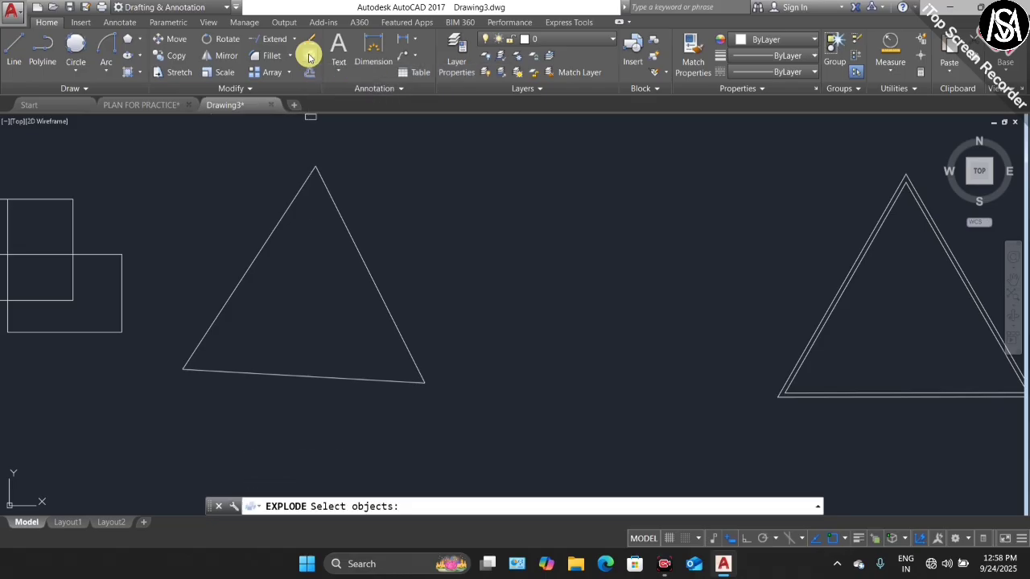
left_click(294, 196)
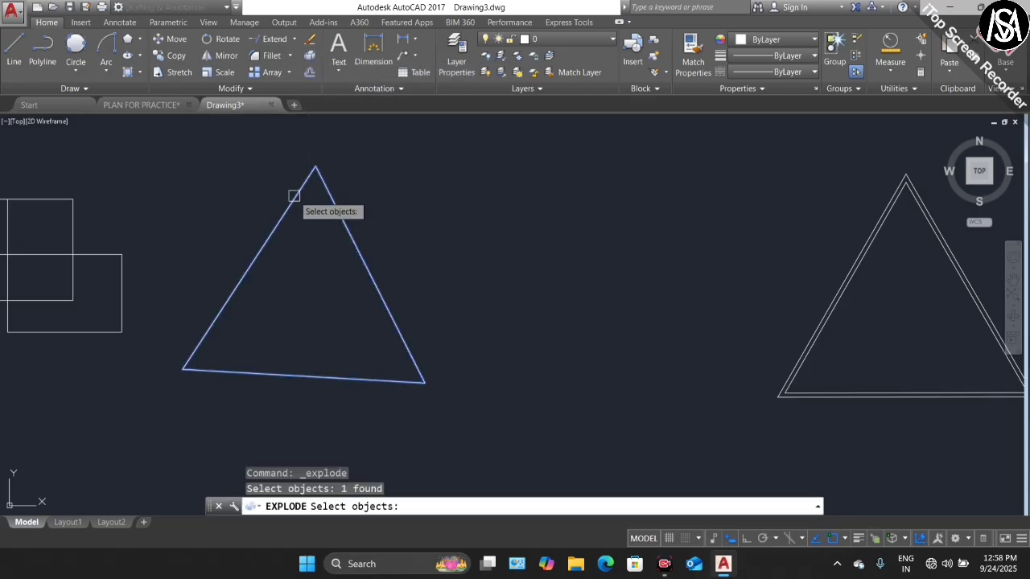
key("Return")
left_click(290, 207)
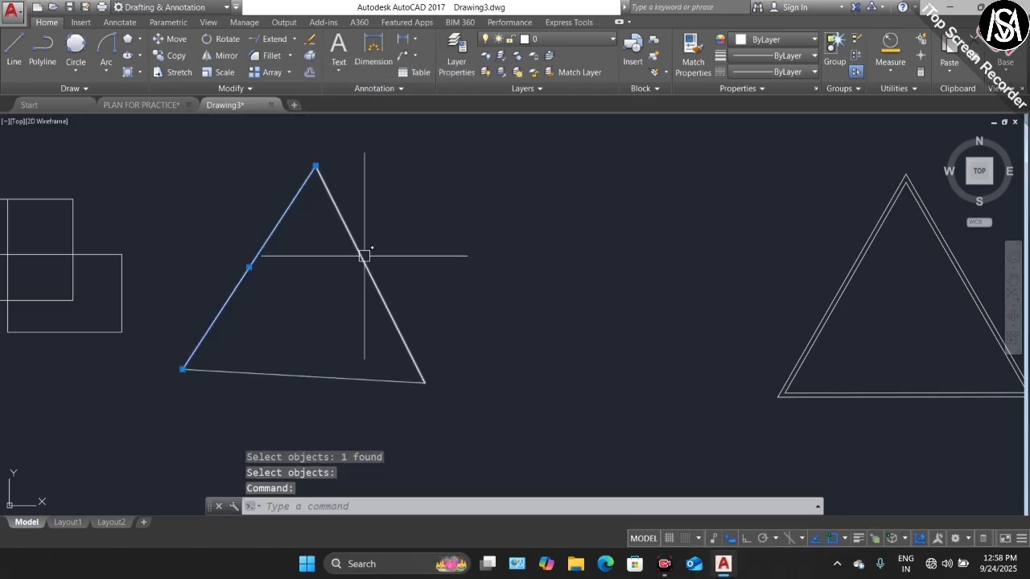
Move the exploded triangle's right side up and outward, and its left side up and outward, away from the base line
left_click(364, 256)
left_click(370, 274)
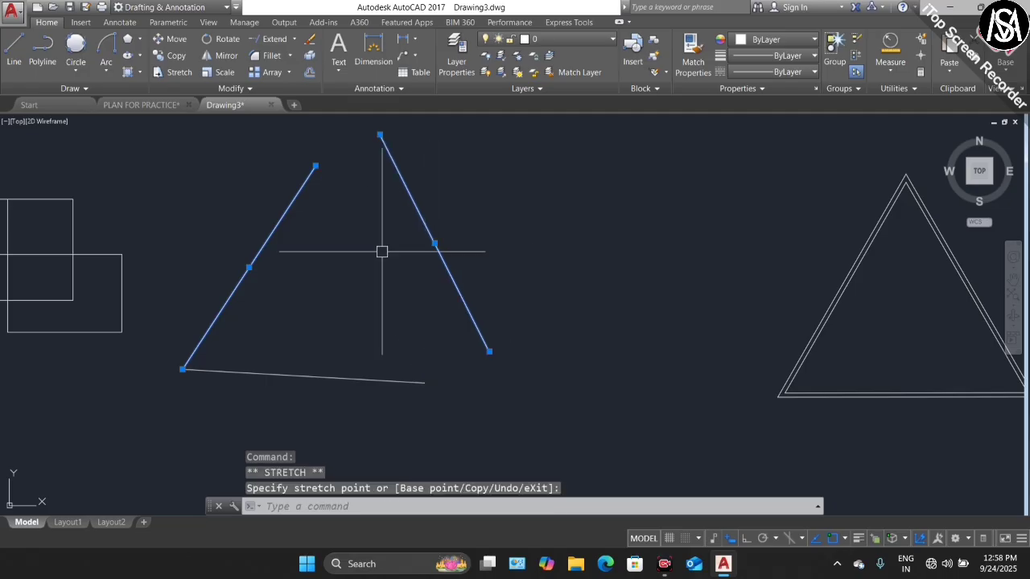
left_click(249, 267)
left_click(209, 206)
key("Escape")
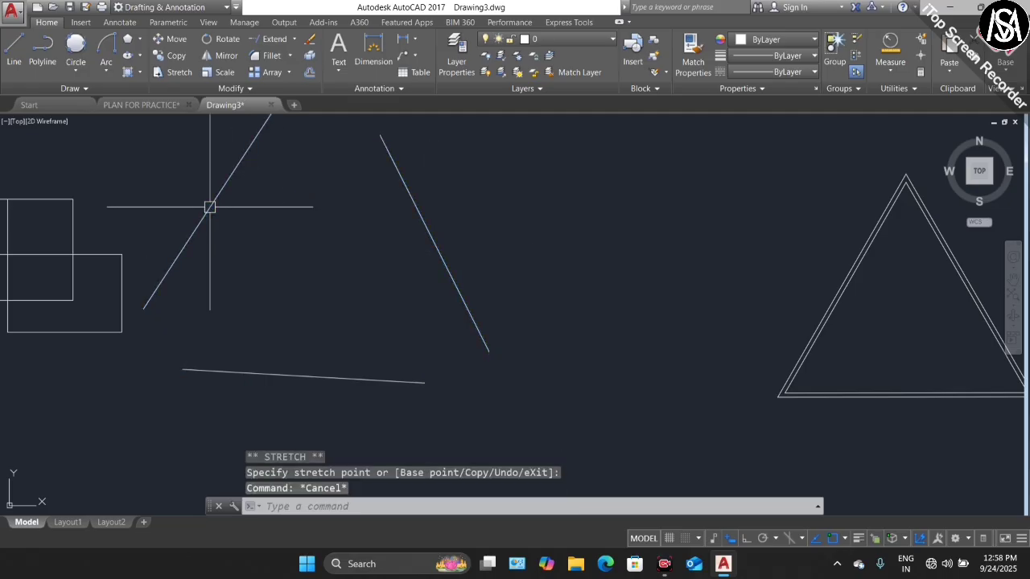
Undo both side moves and the explosion of the triangle
key("ctrl+z")
key("ctrl+z")
key("ctrl+z")
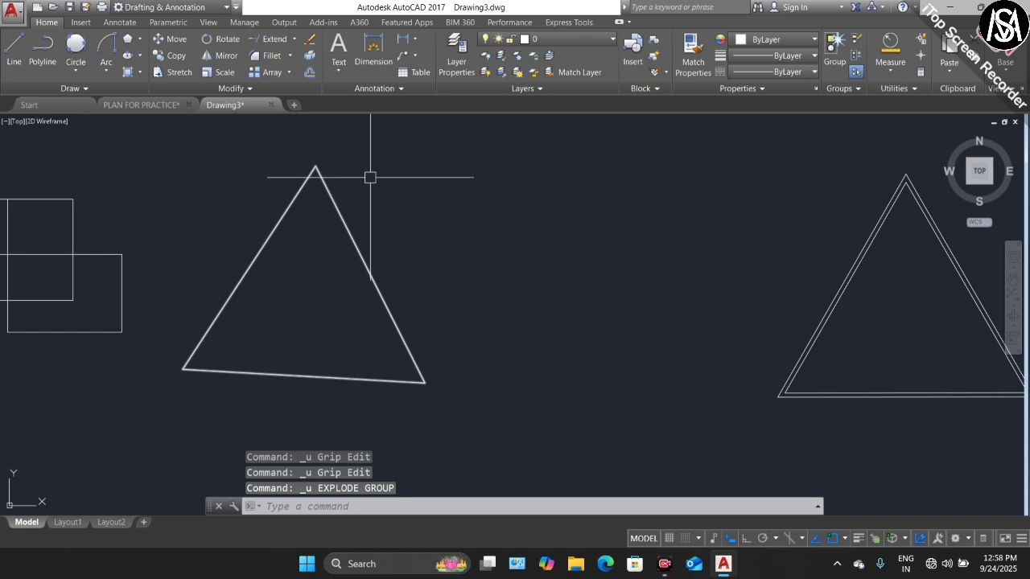
Explode the original triangle into separate lines, select its right side on its own, and clear the selection
type("x")
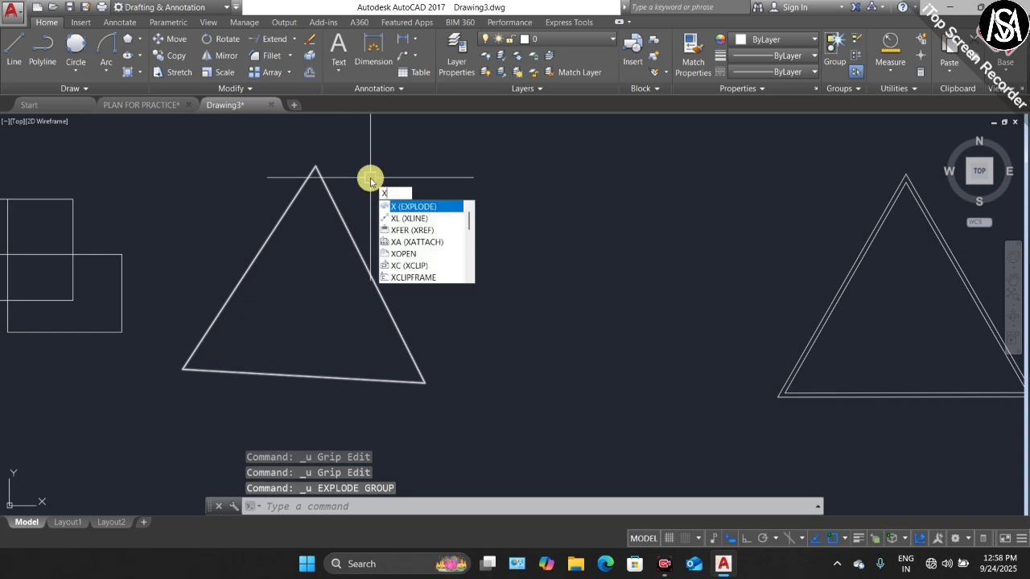
key("Return")
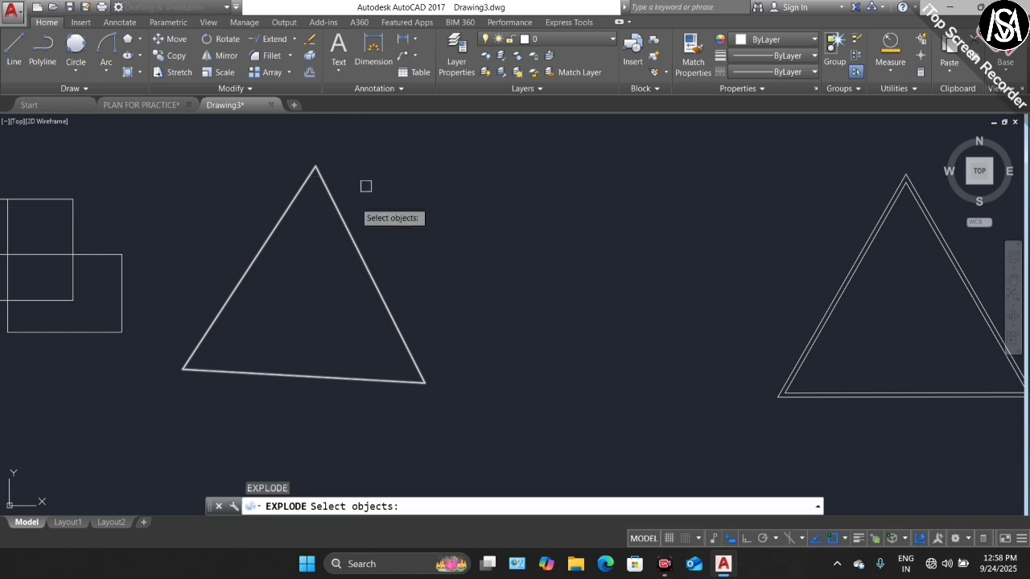
left_click(343, 226)
key("Return")
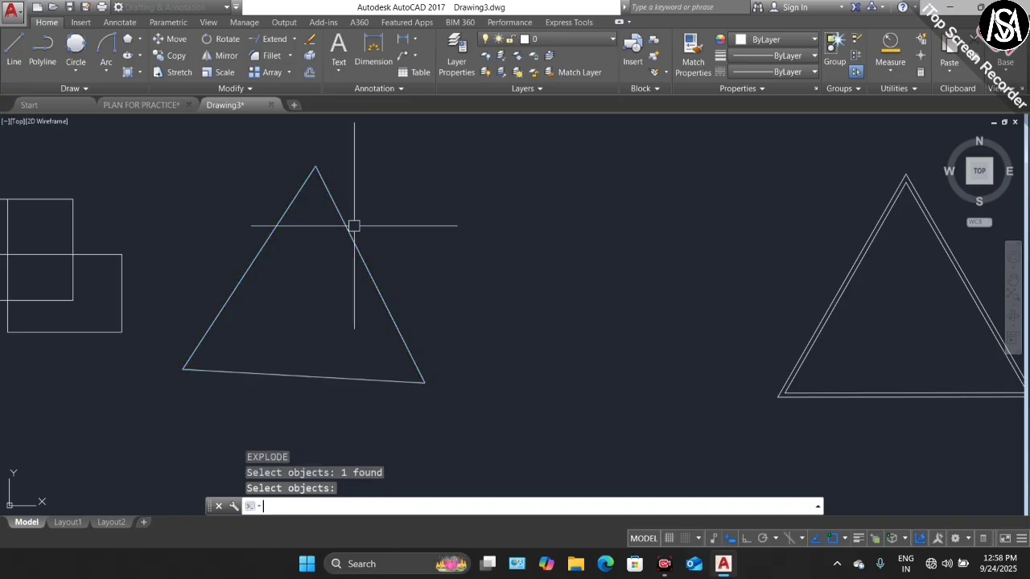
left_click(346, 229)
scroll(260, 255, "down", 3)
key("Escape")
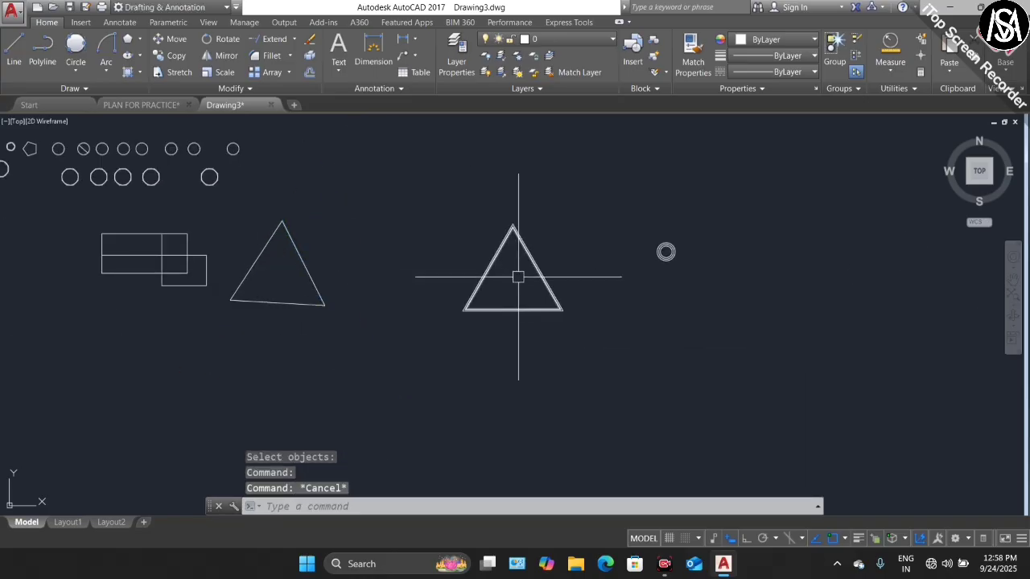
Examine whether the wide rectangle of the overlapping pair selects as a single object
scroll(526, 256, "up", 6)
scroll(544, 234, "up", 5)
scroll(537, 229, "down", 8)
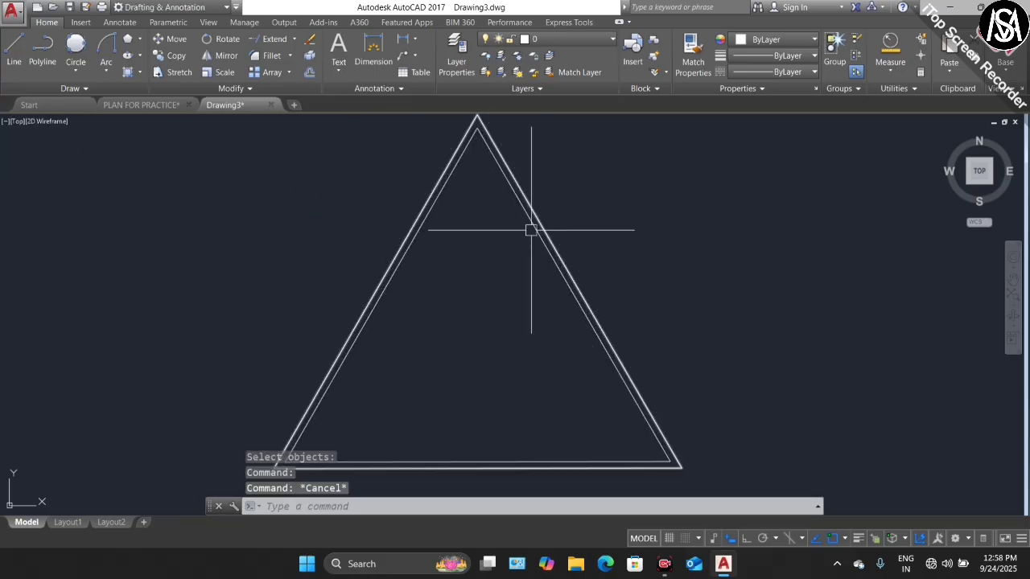
scroll(230, 252, "down", 2)
scroll(88, 243, "up", 4)
scroll(89, 243, "up", 5)
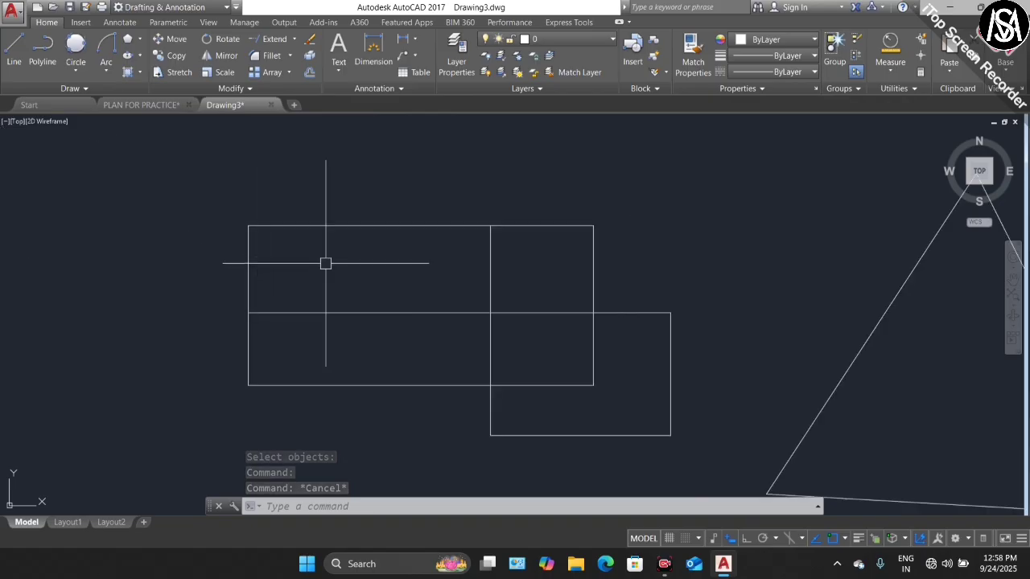
left_click(363, 225)
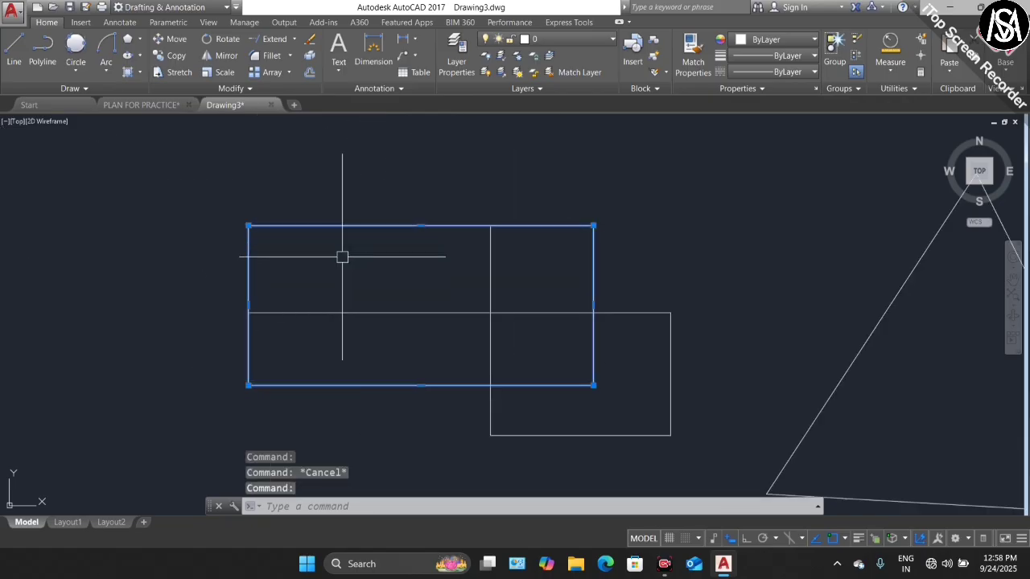
key("Escape")
key("Escape")
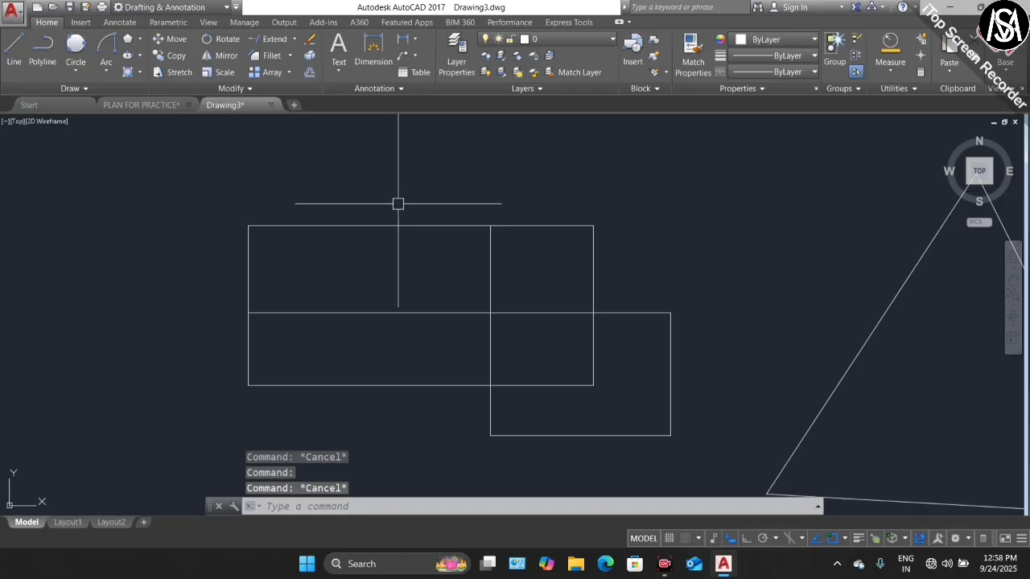
Explode the wide rectangle of the overlapping pair into separate lines
type("x")
key("Return")
left_click(401, 224)
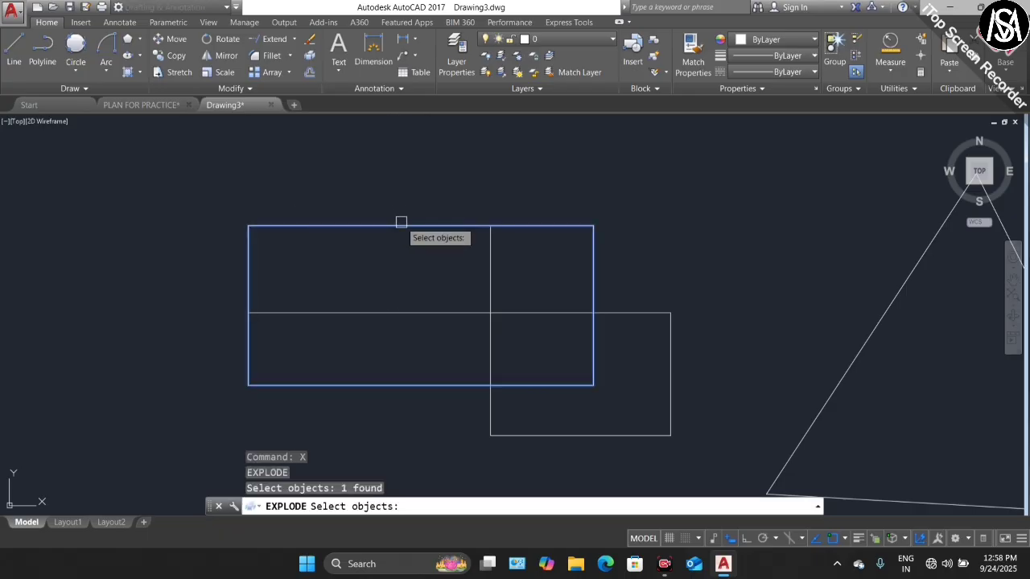
key("Return")
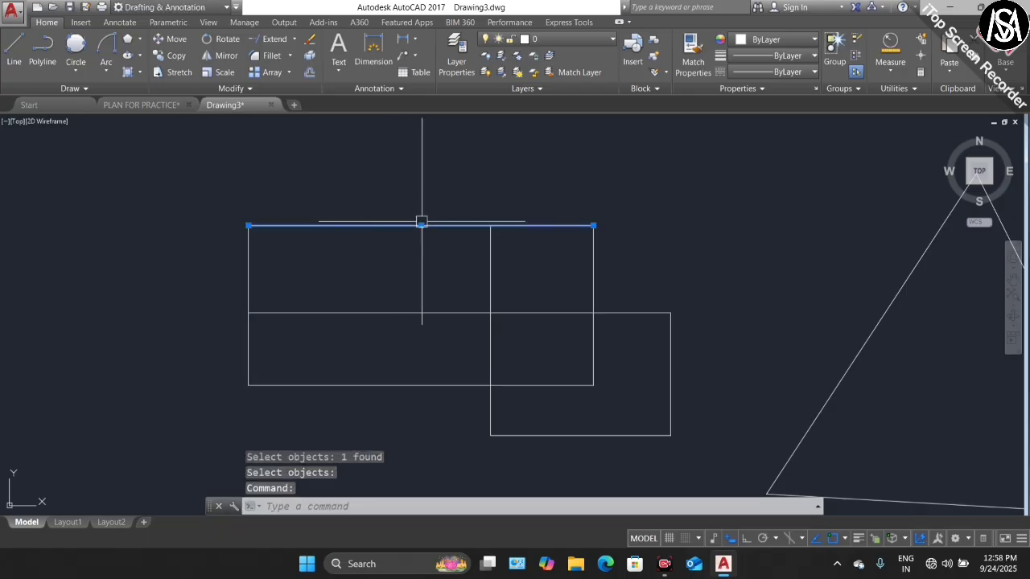
Move the exploded rectangle's top side upward and its left side outward, away from the remaining lines
left_click(422, 224)
left_click(250, 288)
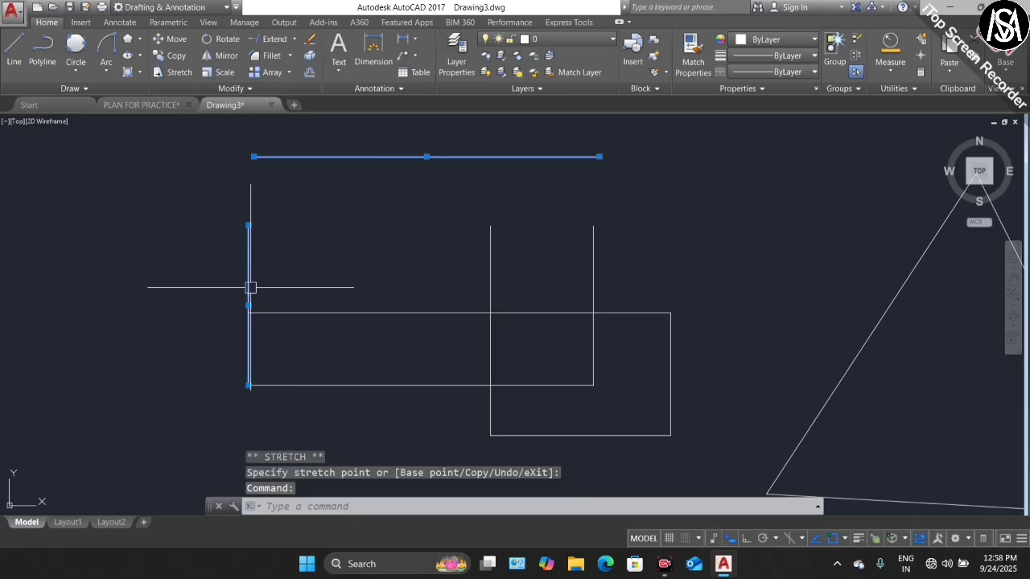
key("Escape")
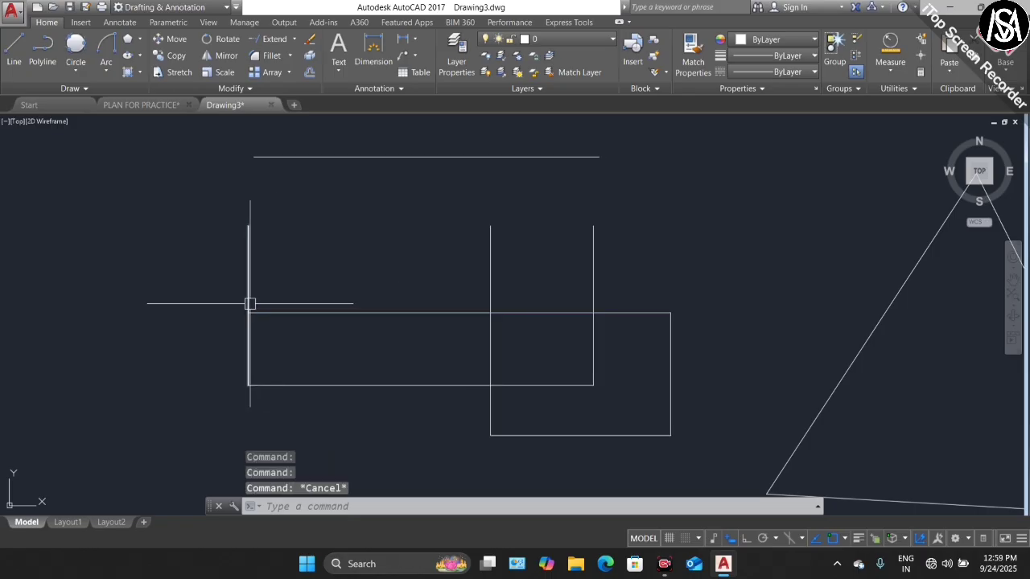
left_click(250, 299)
left_click(249, 306)
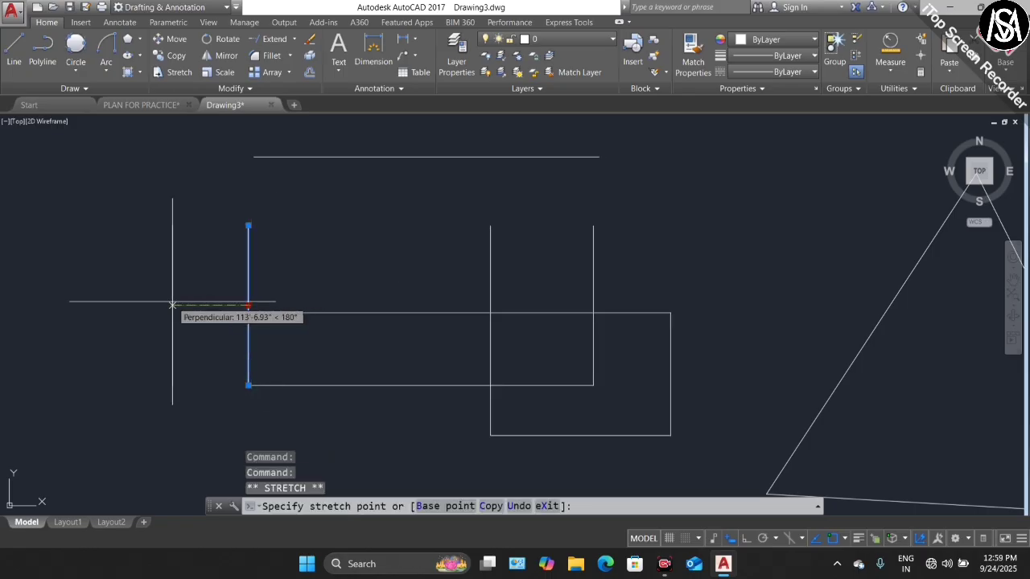
key("Escape")
Turn on Ortho while drawing a circle with a radius of about 83'-7" in the empty space beyond the concentric circles
scroll(329, 303, "down", 6)
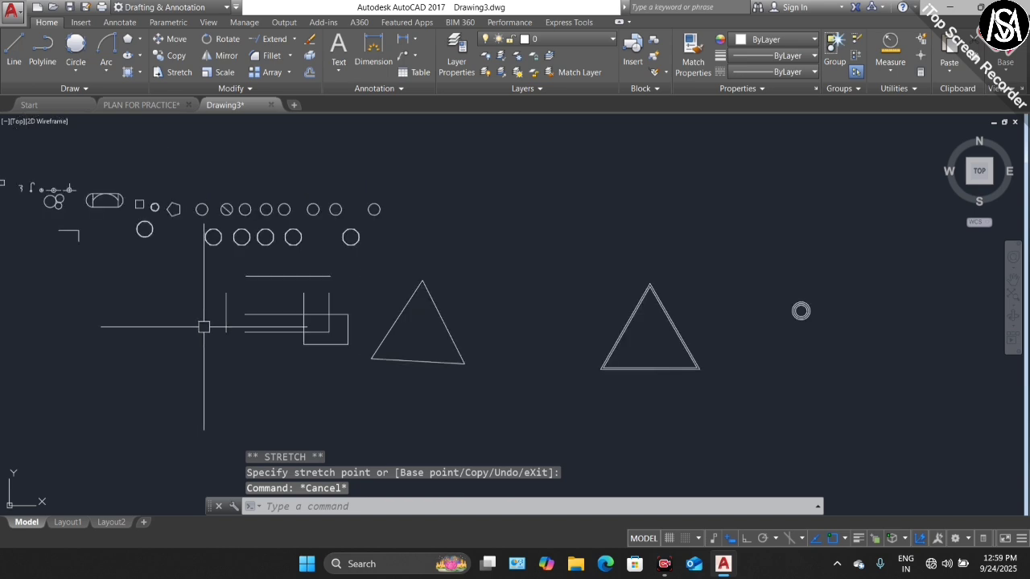
scroll(266, 342, "down", 4)
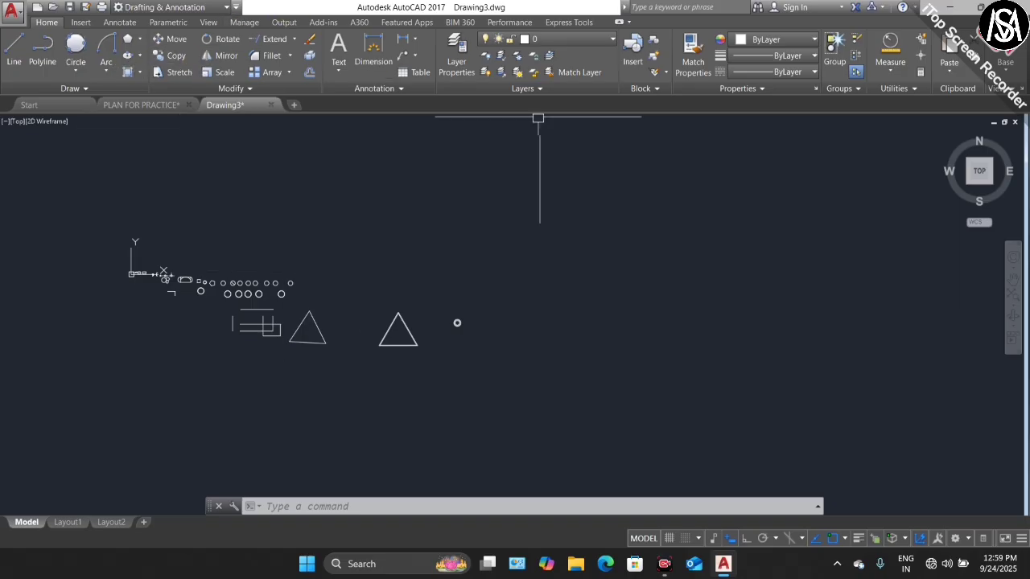
scroll(649, 274, "up", 2)
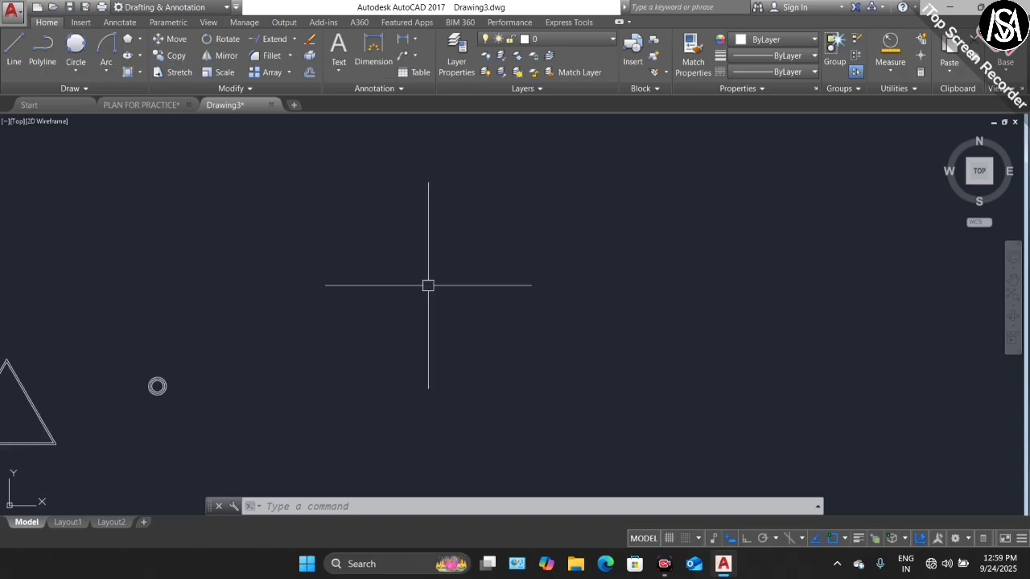
type("c")
key("Return")
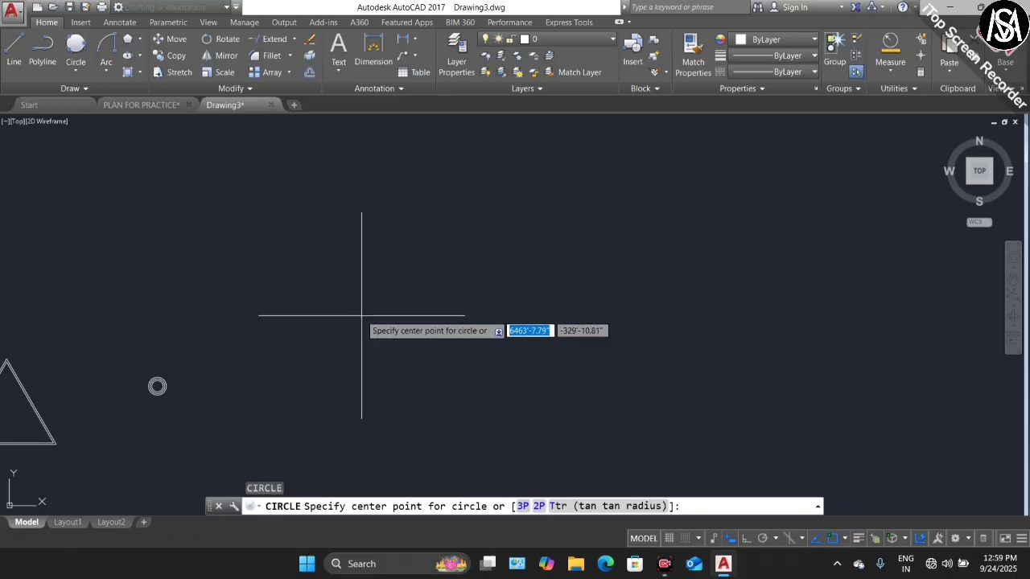
left_click(360, 313)
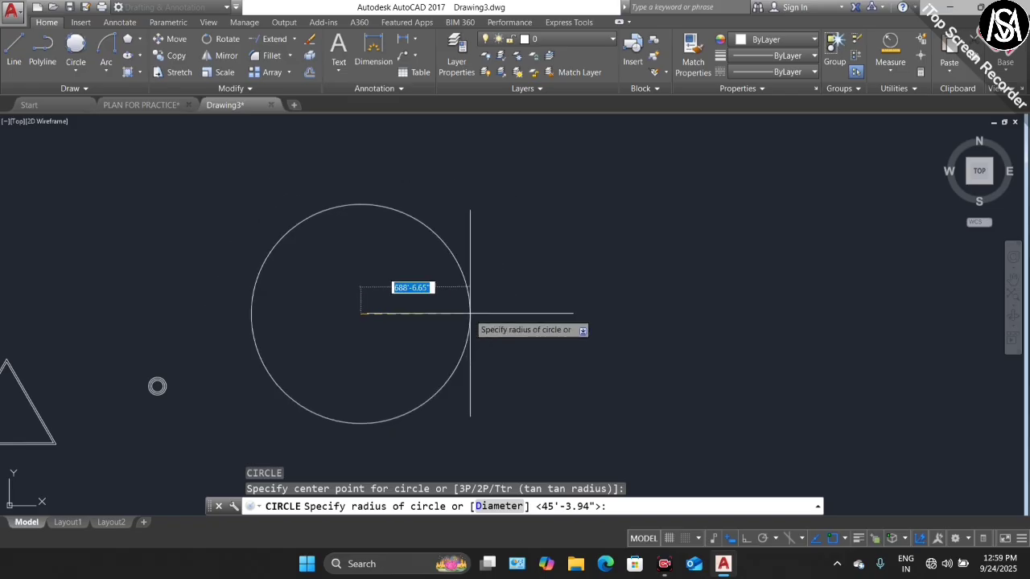
left_click(750, 539)
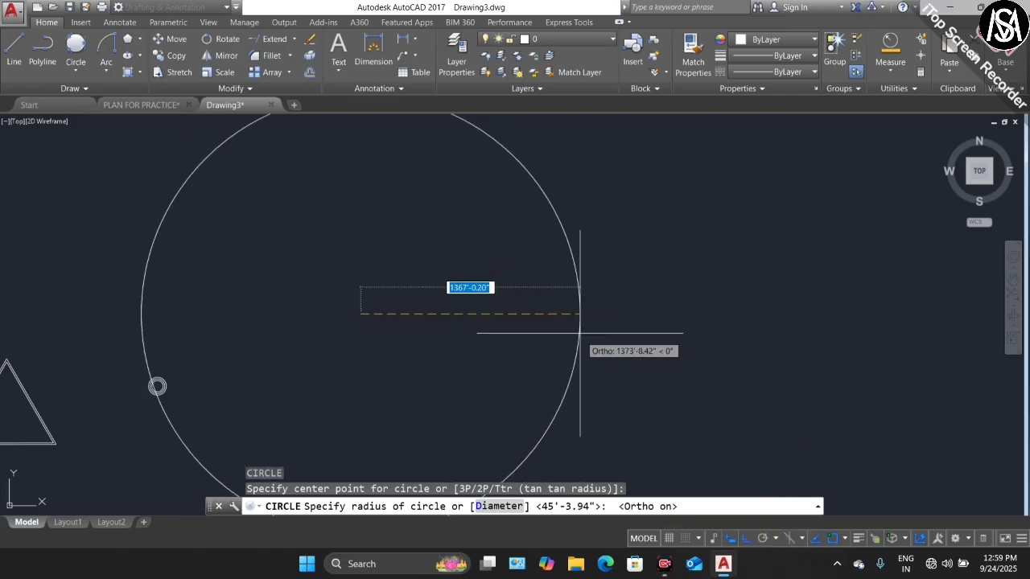
scroll(587, 345, "down", 5)
scroll(501, 305, "up", 4)
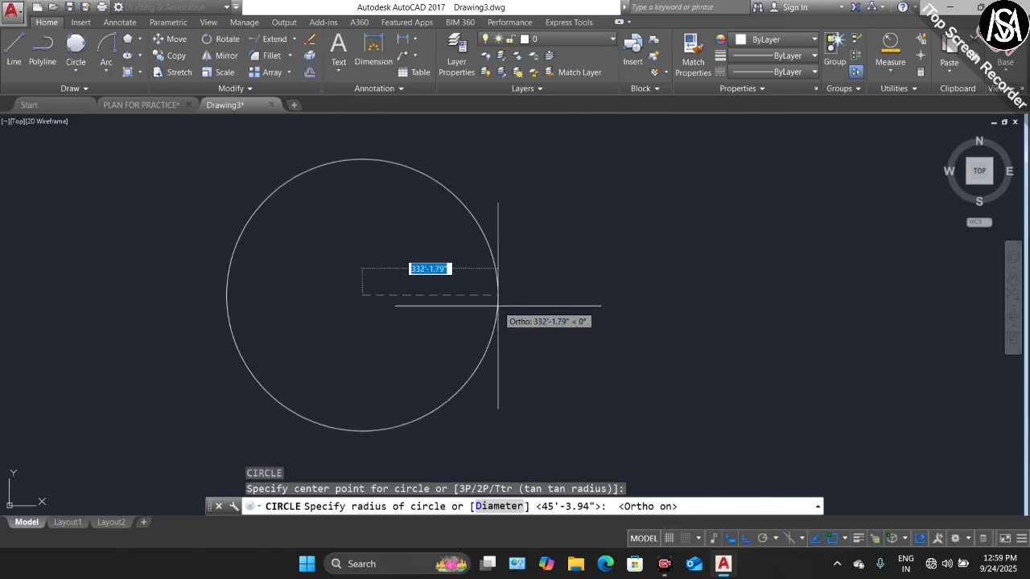
scroll(402, 299, "up", 6)
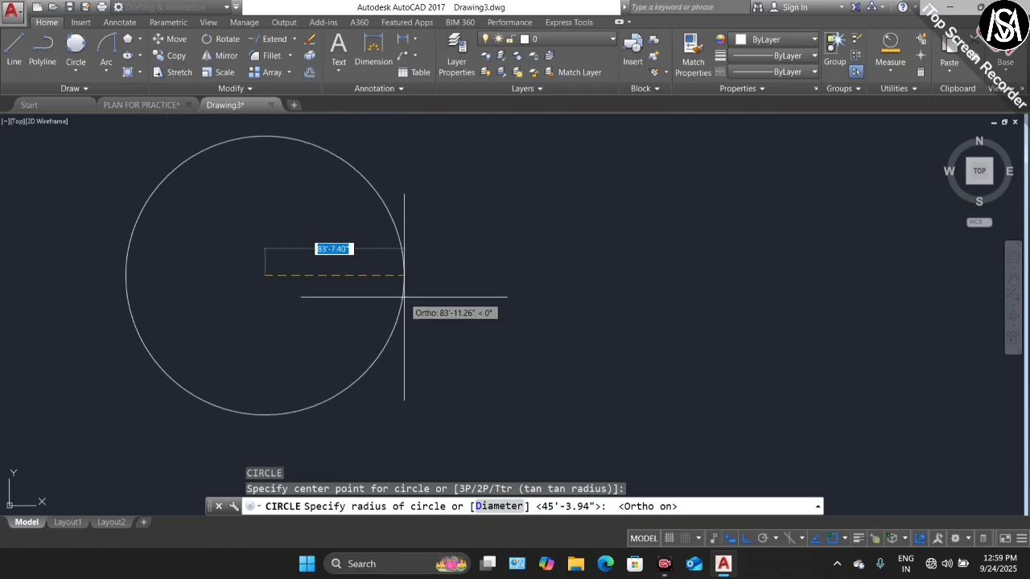
left_click(408, 295)
scroll(515, 293, "down", 2)
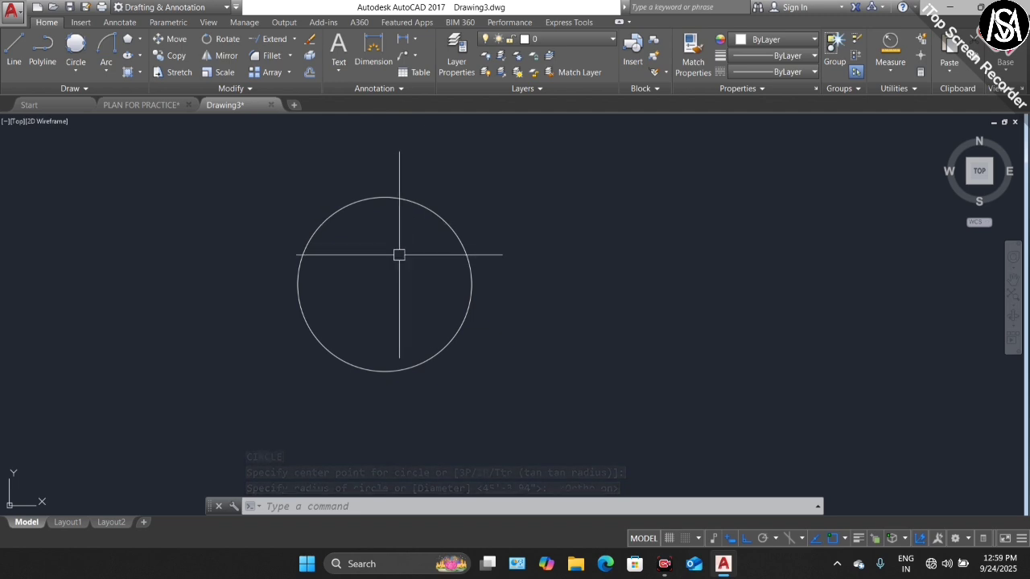
Draw a small circle with a radius of about 26'-7" centred on the top quadrant of the large circle
key("Return")
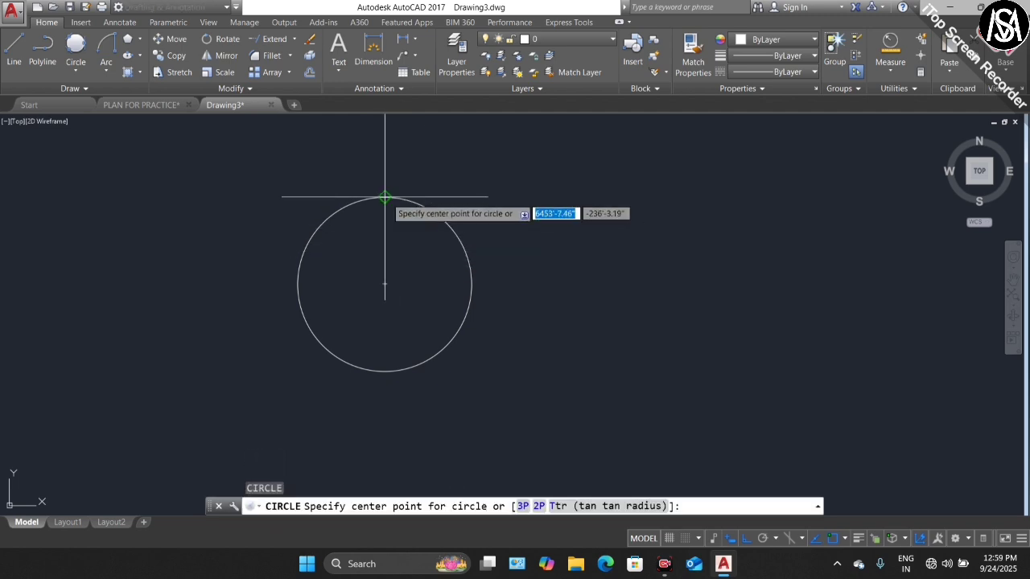
left_click(385, 198)
left_click(411, 204)
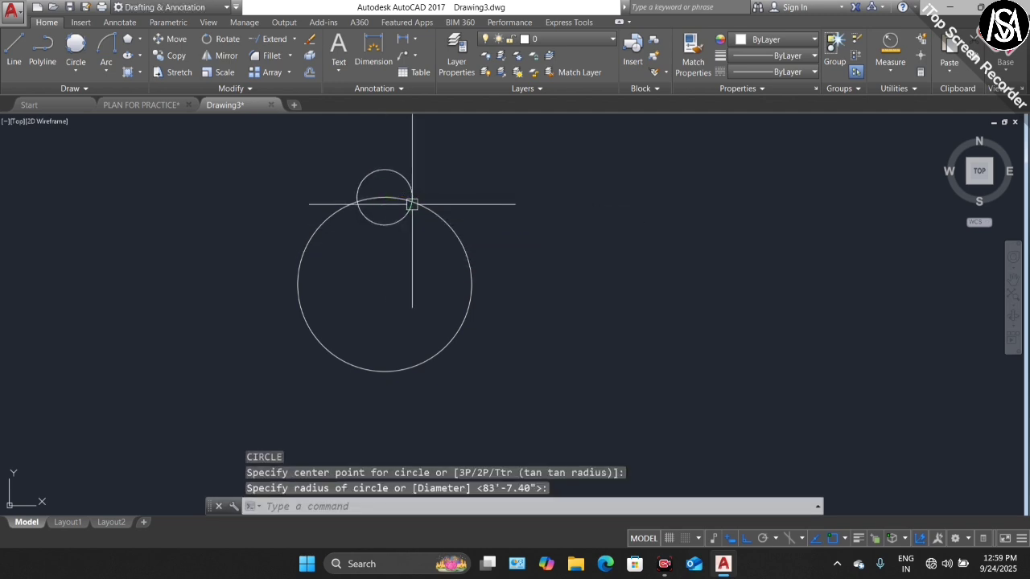
key("Escape")
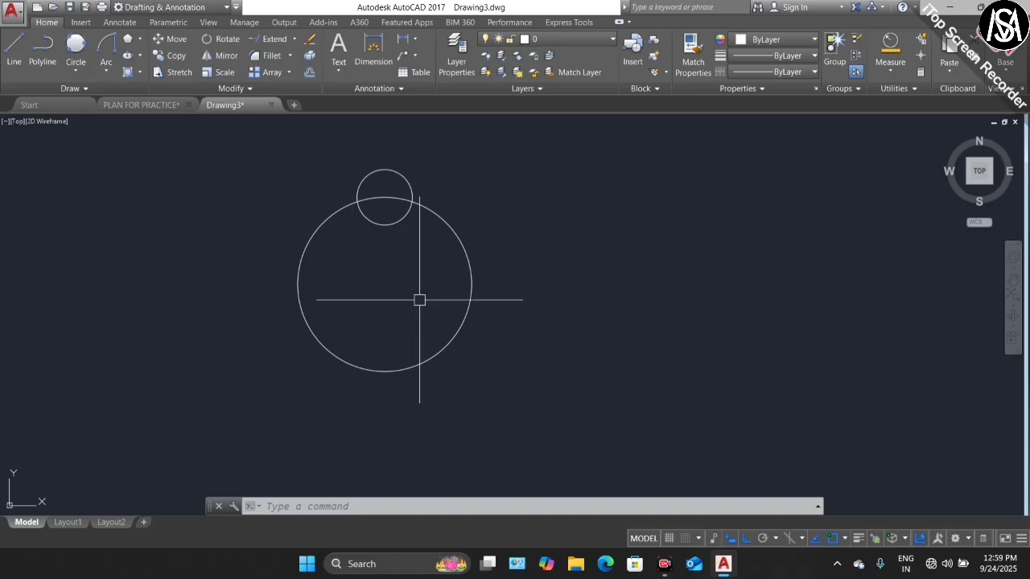
left_click(288, 74)
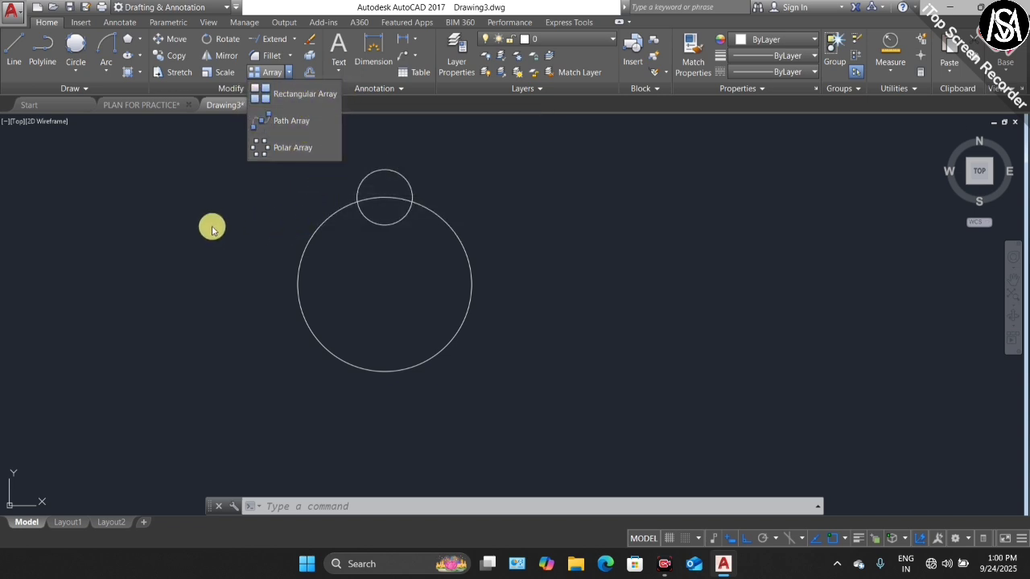
scroll(215, 285, "down", 1)
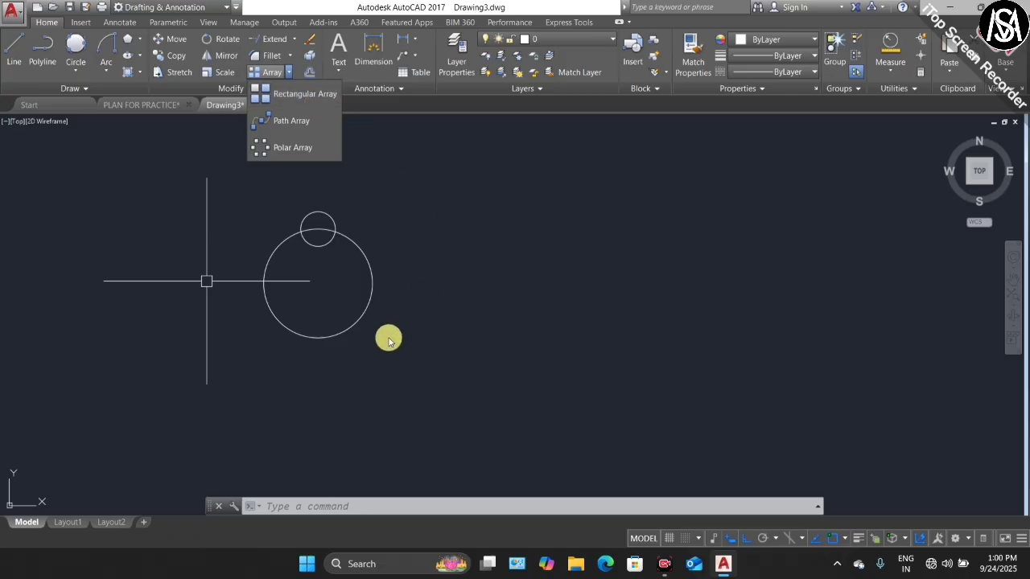
left_click(442, 299)
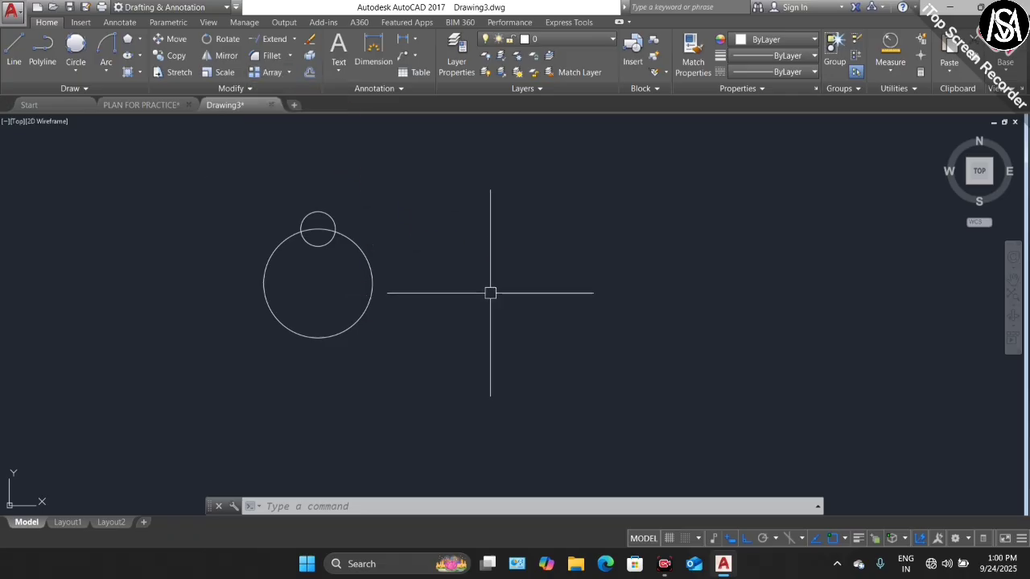
Draw a separate circle to the right of the large circle, slightly bigger than the small quadrant circle
type("C")
key("Return")
left_click(525, 310)
left_click(545, 311)
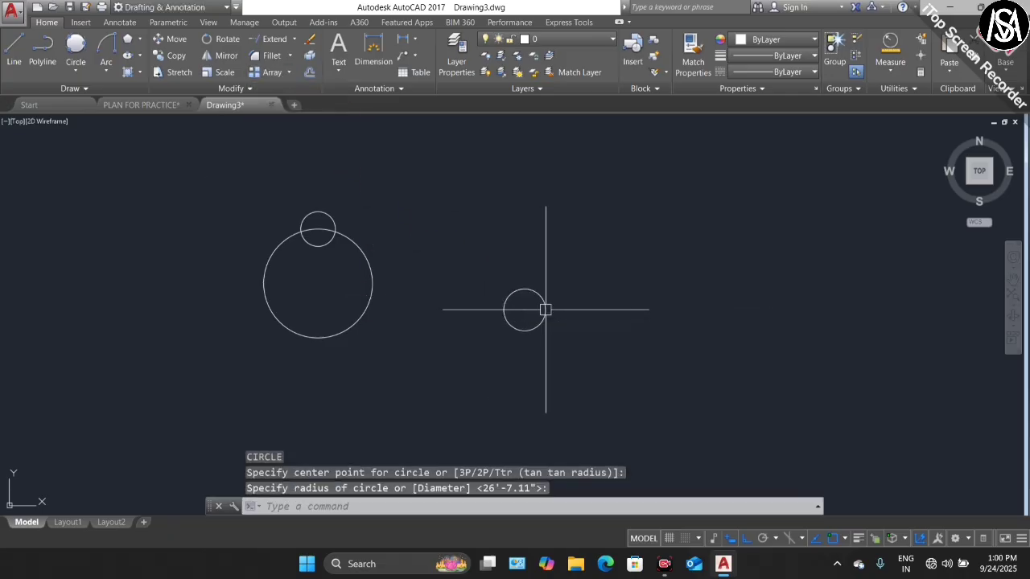
key("Escape")
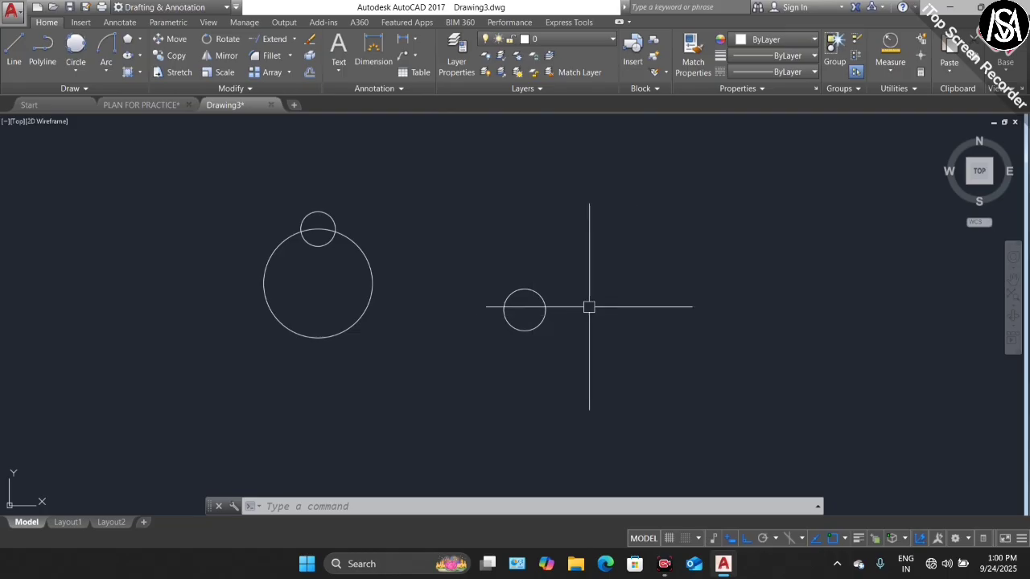
Create a rectangular array from the separate circle and set it to 3 columns
left_click(266, 73)
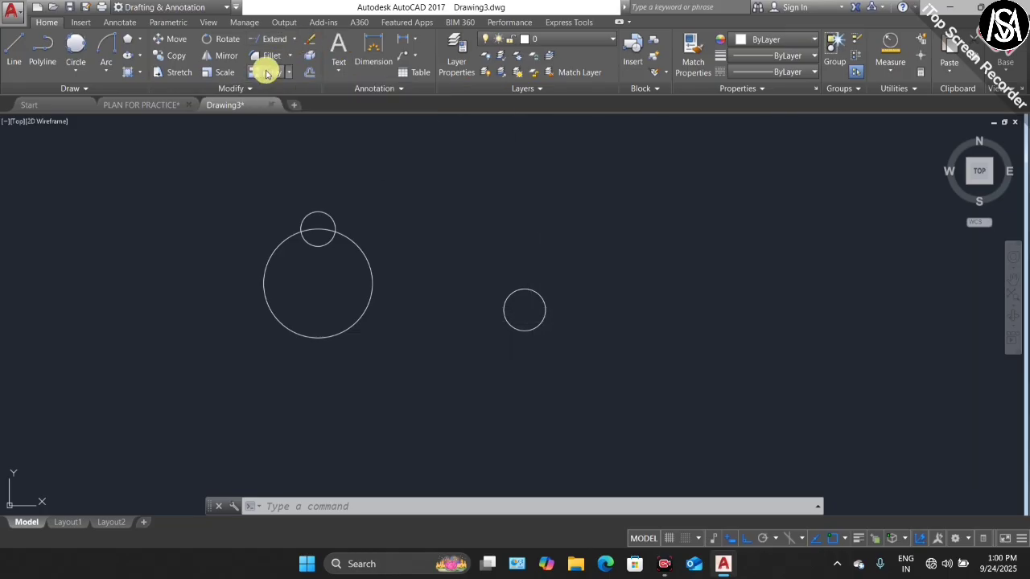
left_click(530, 287)
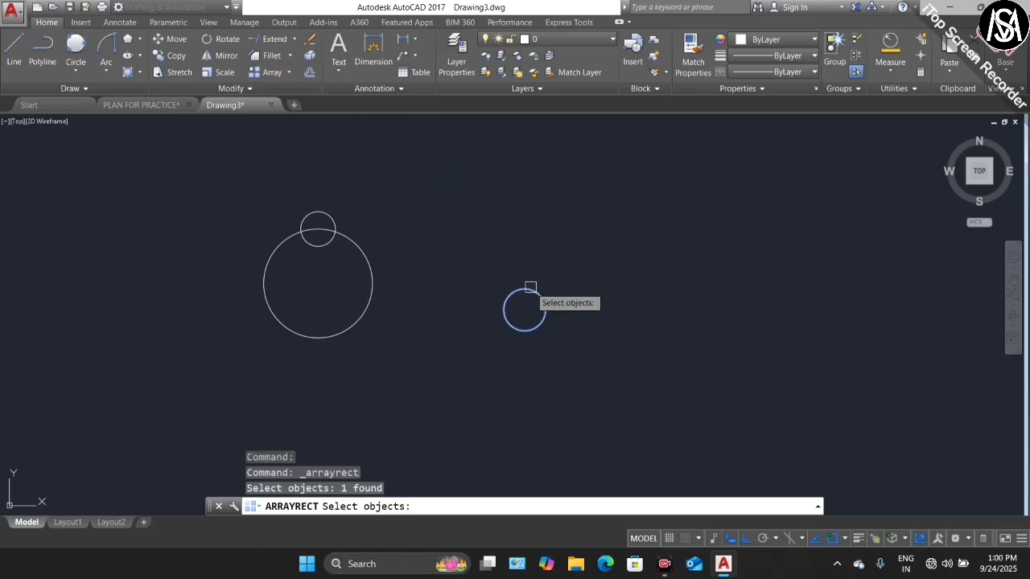
key("Return")
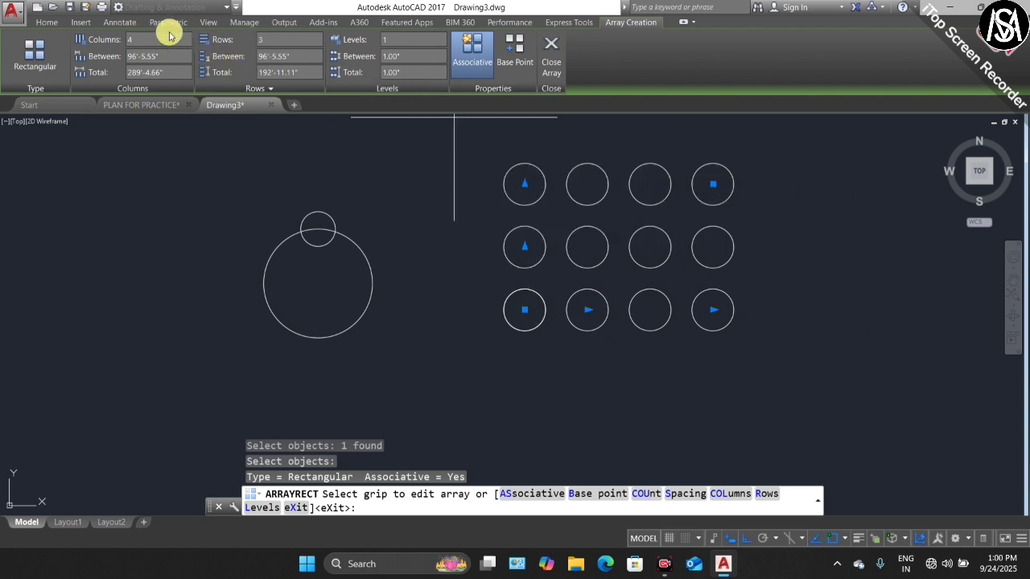
left_click(130, 39)
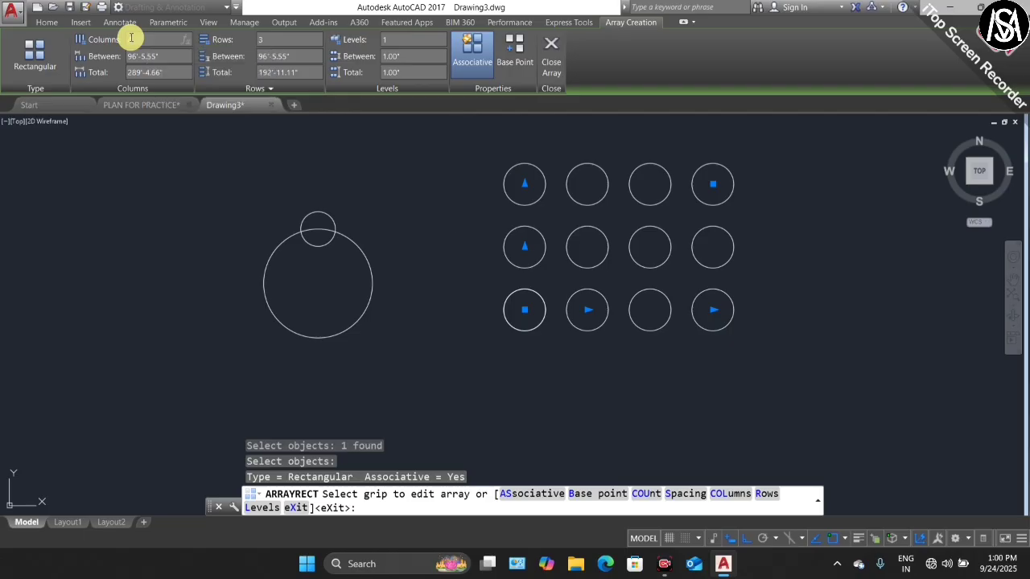
type("3")
key("Return")
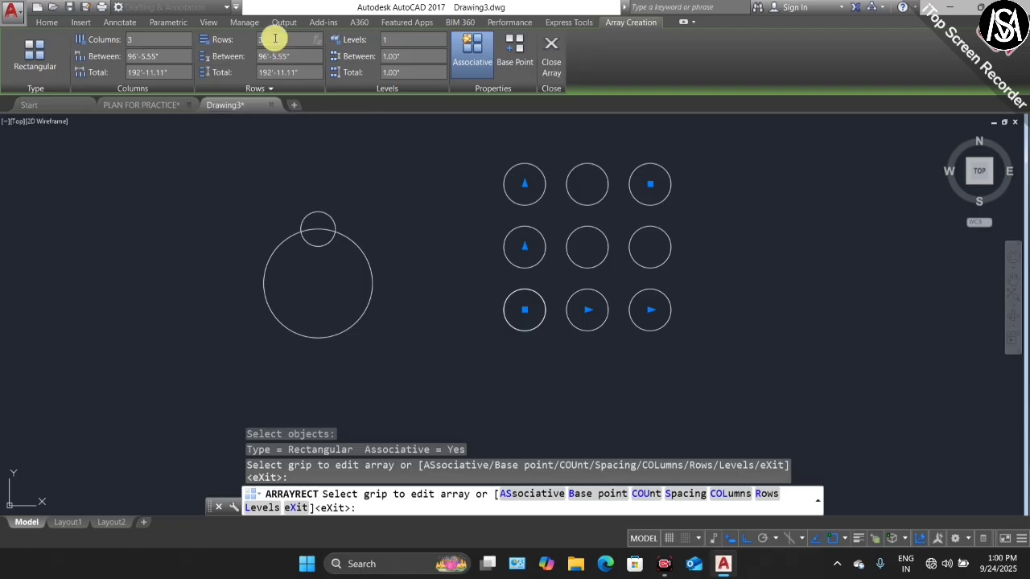
Set the rectangular circle array to 10 rows and finish the array
key("Return")
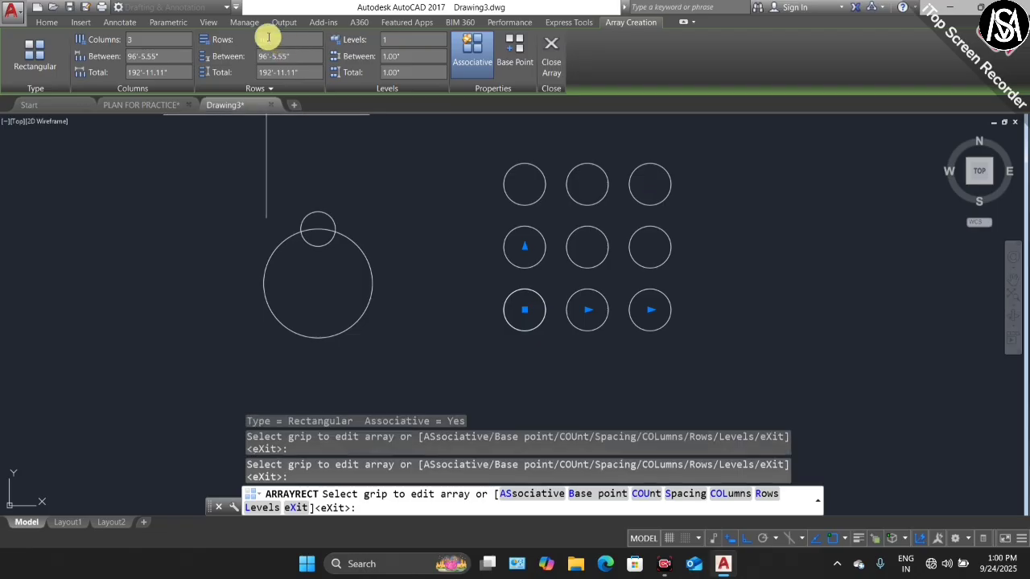
scroll(666, 313, "down", 6)
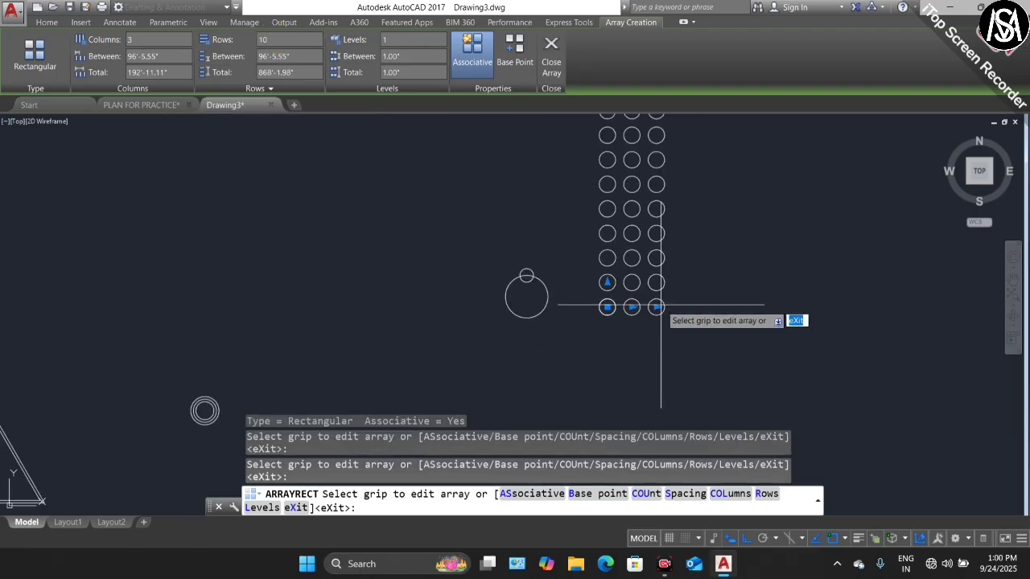
scroll(636, 338, "up", 3)
scroll(624, 342, "down", 3)
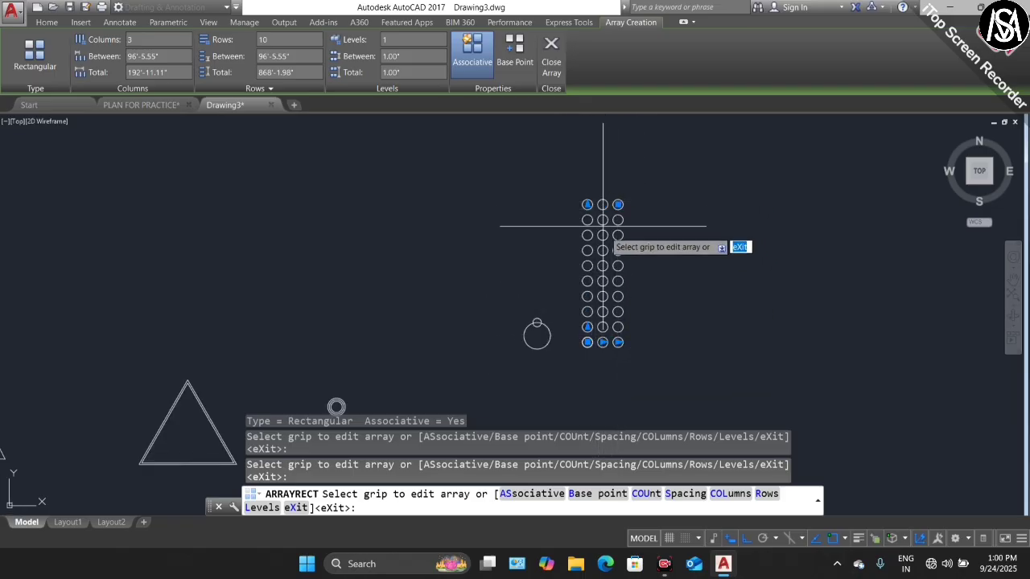
scroll(593, 232, "up", 2)
scroll(602, 278, "up", 2)
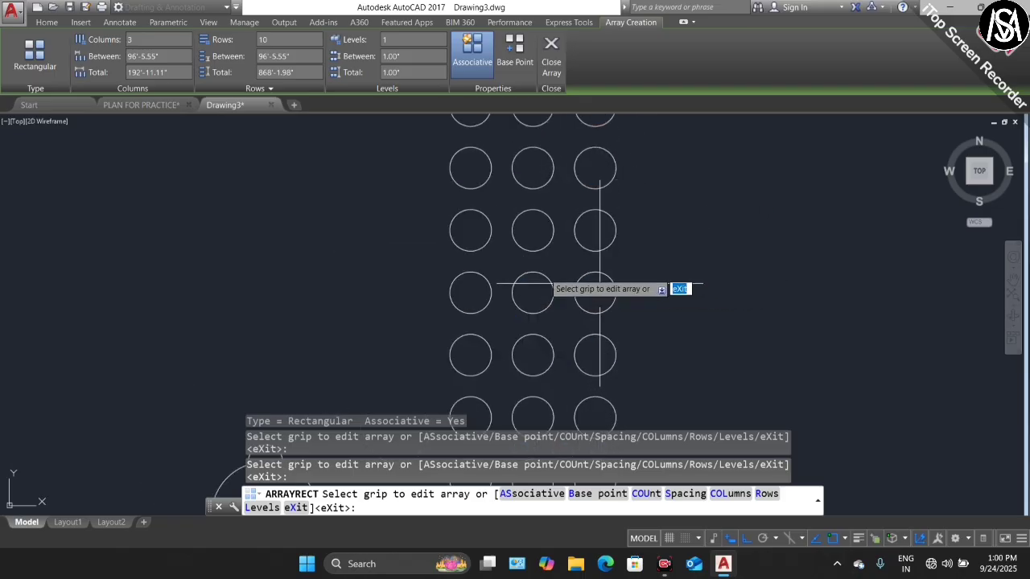
scroll(475, 306, "down", 2)
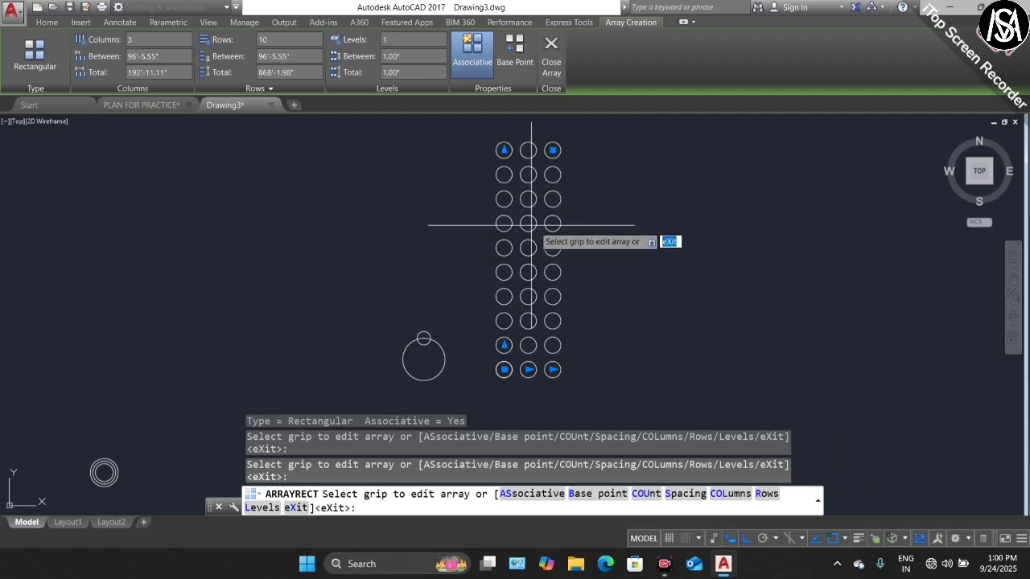
key("Escape")
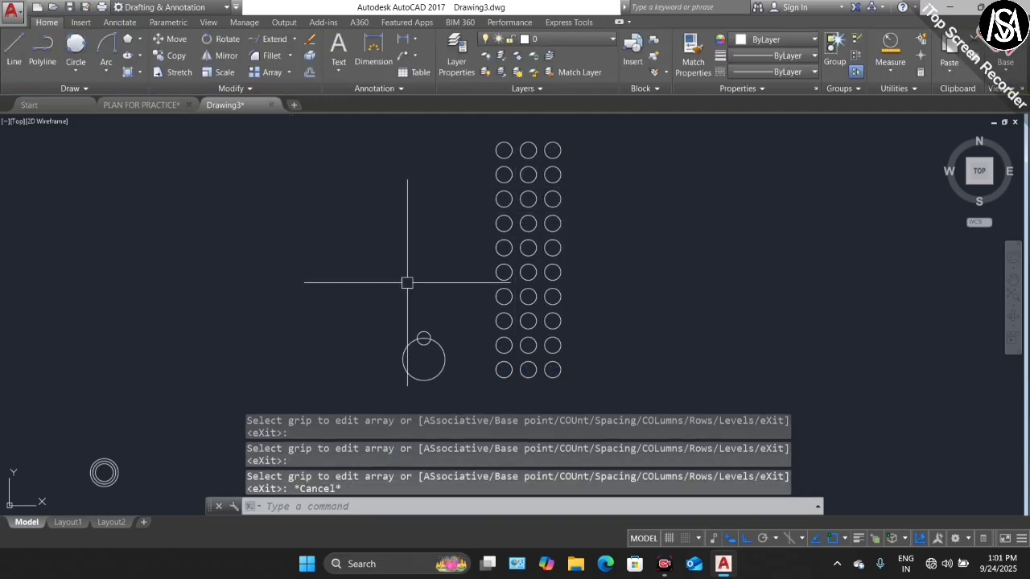
scroll(425, 223, "down", 2)
scroll(429, 308, "up", 3)
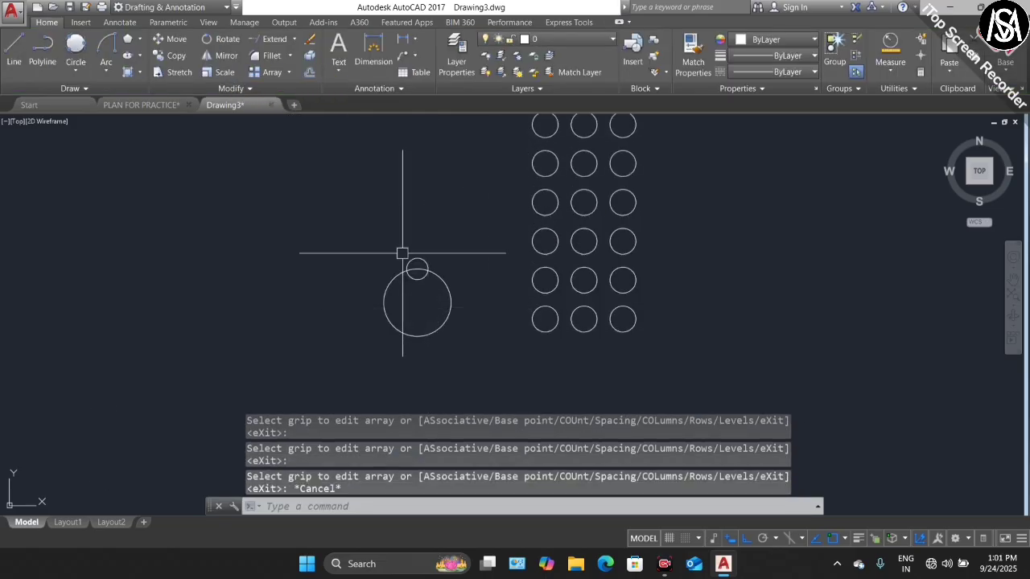
left_click(289, 71)
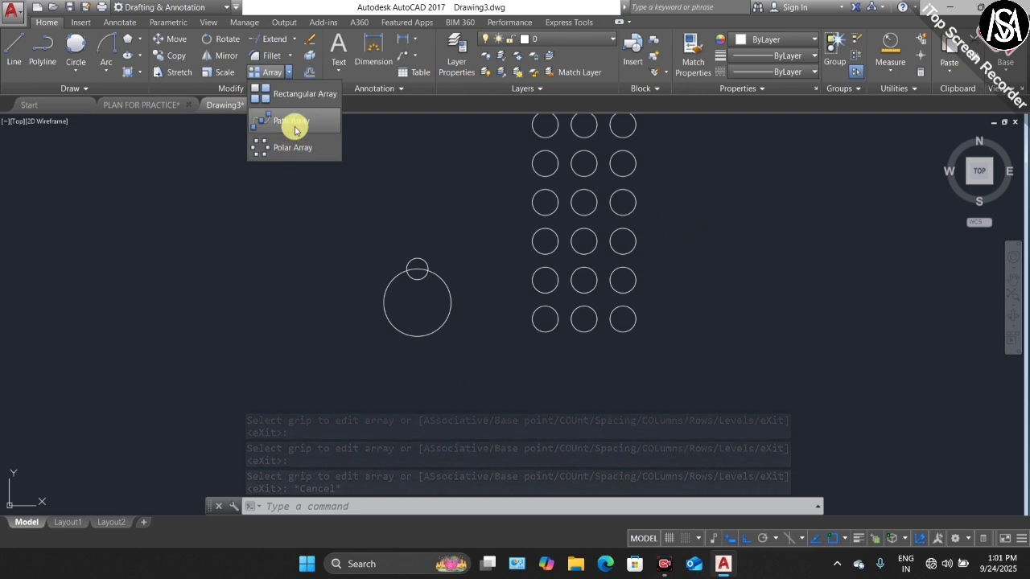
Draw a stepped polyline beside the circle array, going up, right, down and right, with the last segment about 596' long
scroll(324, 255, "down", 2)
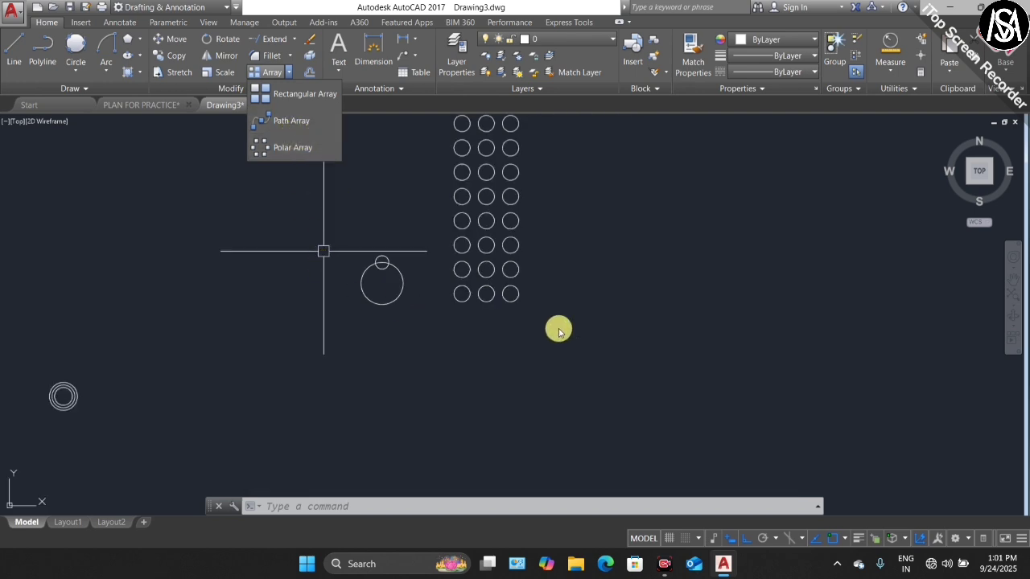
scroll(341, 298, "down", 3)
scroll(397, 299, "up", 3)
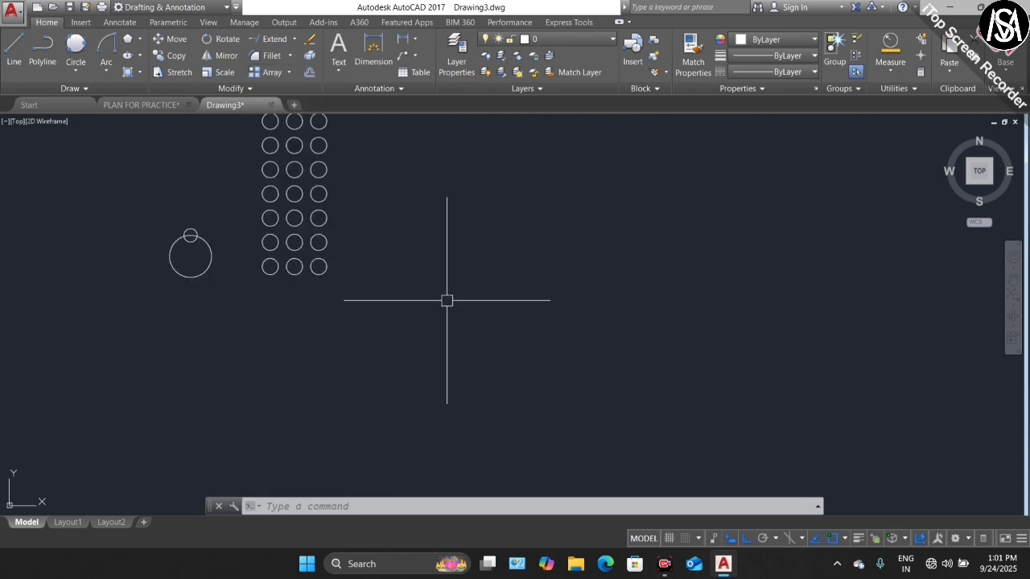
key("Return")
left_click(444, 346)
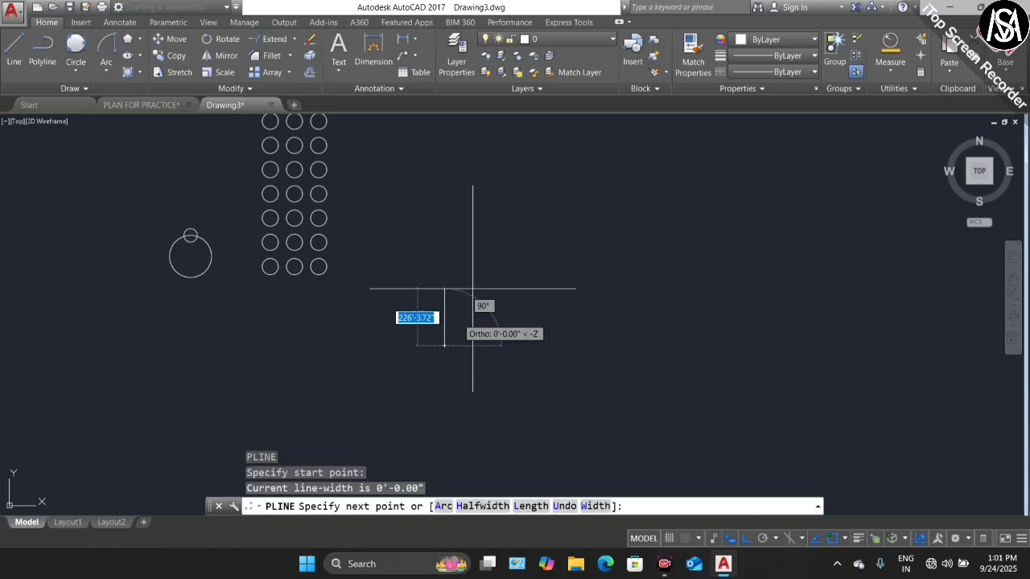
left_click(444, 230)
left_click(617, 230)
left_click(617, 363)
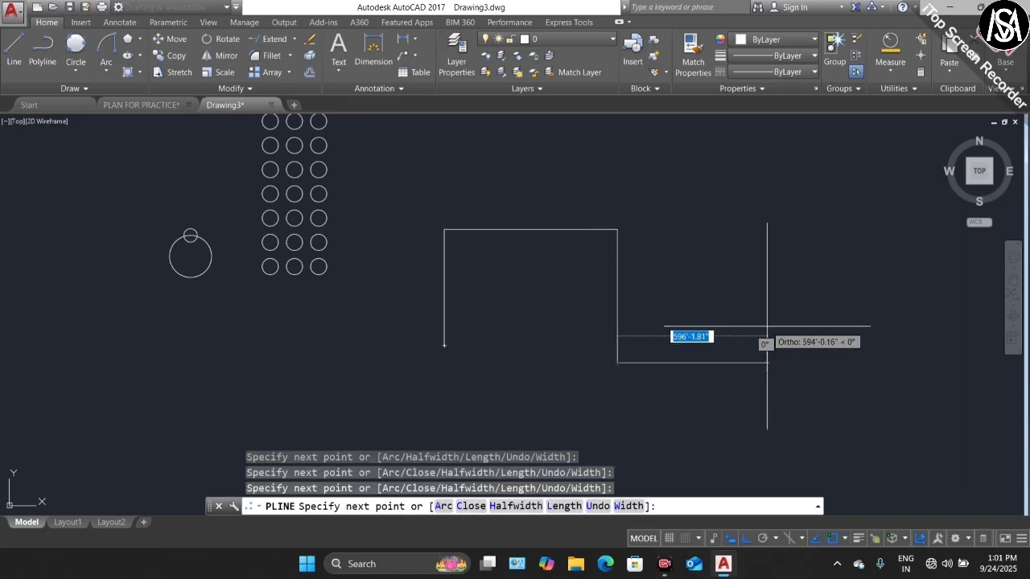
left_click(767, 363)
key("Escape")
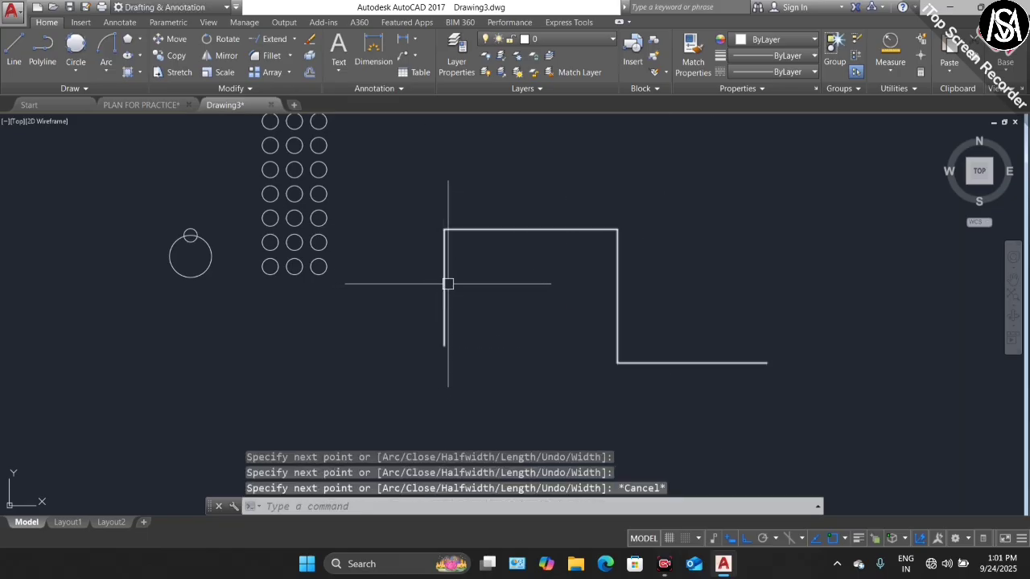
Draw a circle with a radius of about 72'-8" centred on the polyline's lower-left start point
type("c")
key("Return")
left_click(444, 346)
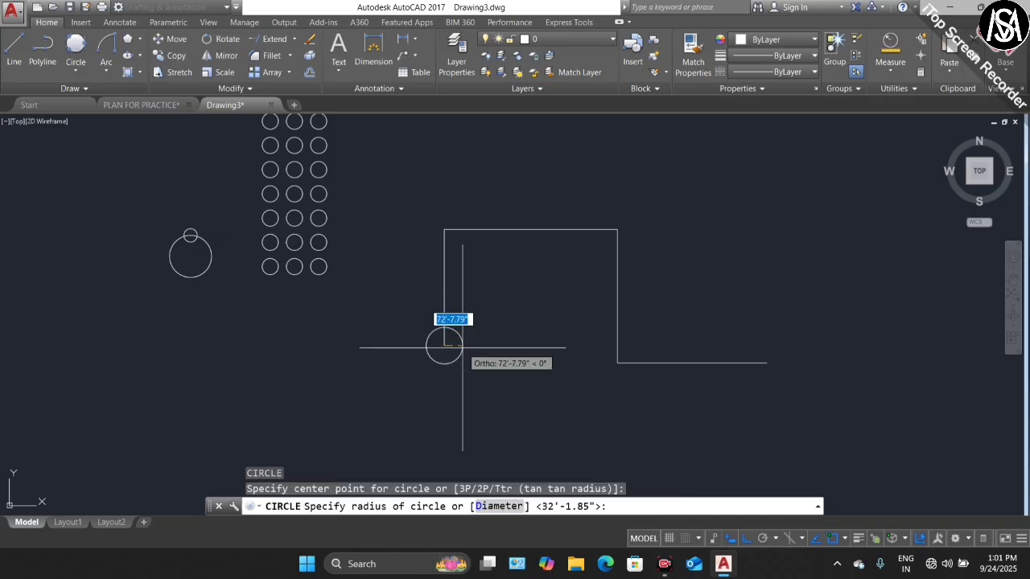
left_click(463, 348)
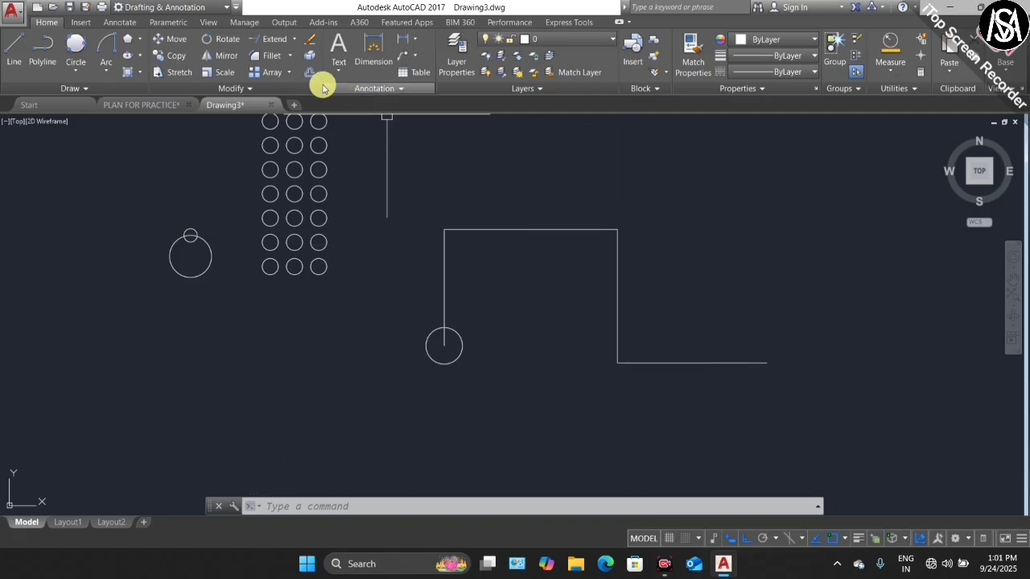
Create a path array of the circle at the polyline's start, using the stepped polyline as the path
left_click(289, 74)
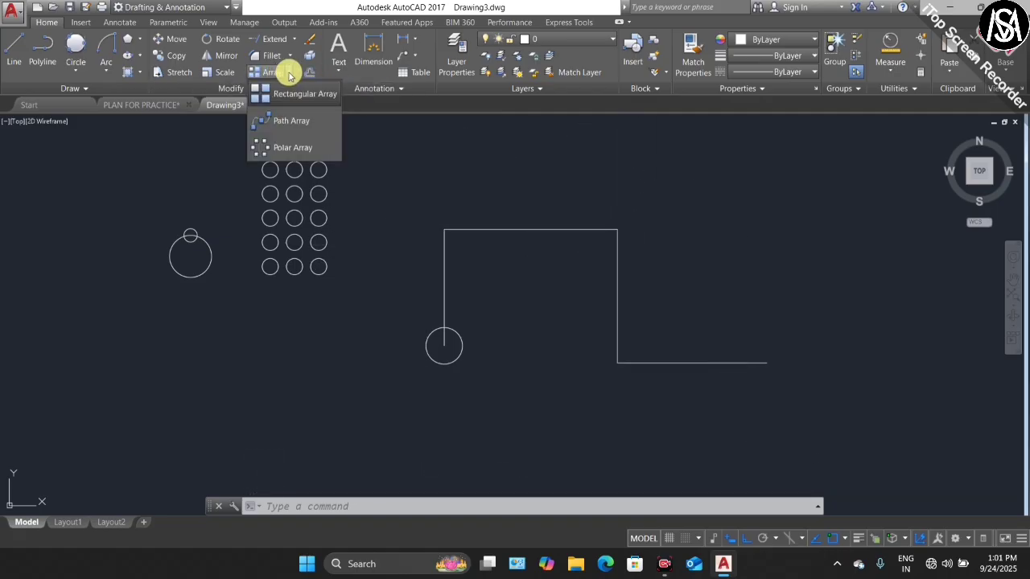
left_click(290, 123)
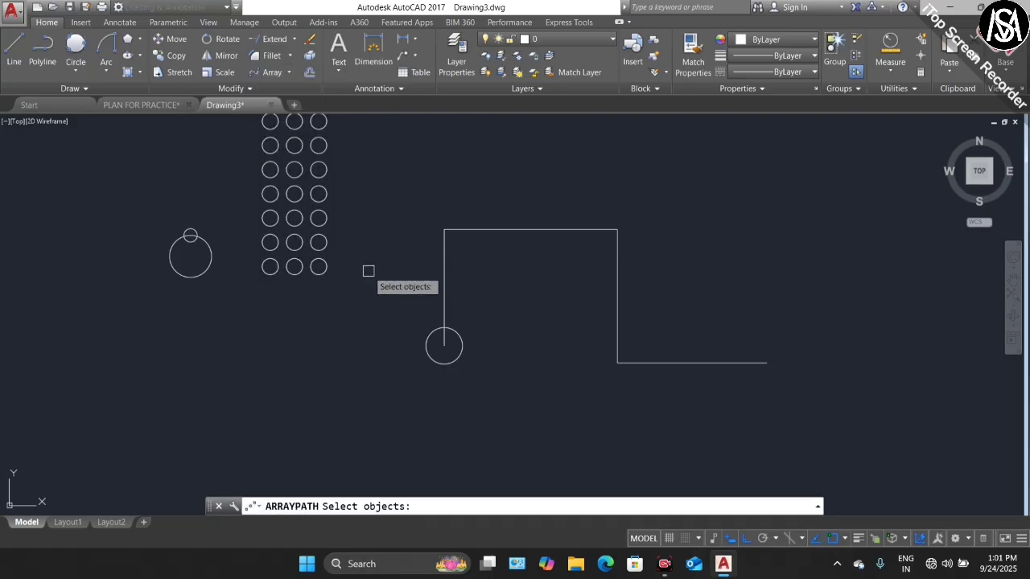
left_click(427, 336)
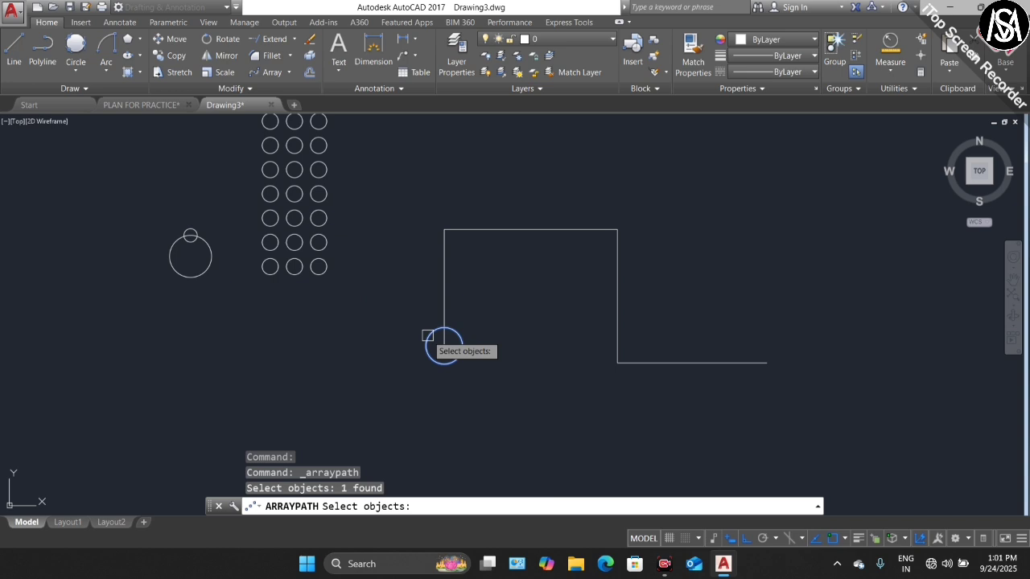
key("Return")
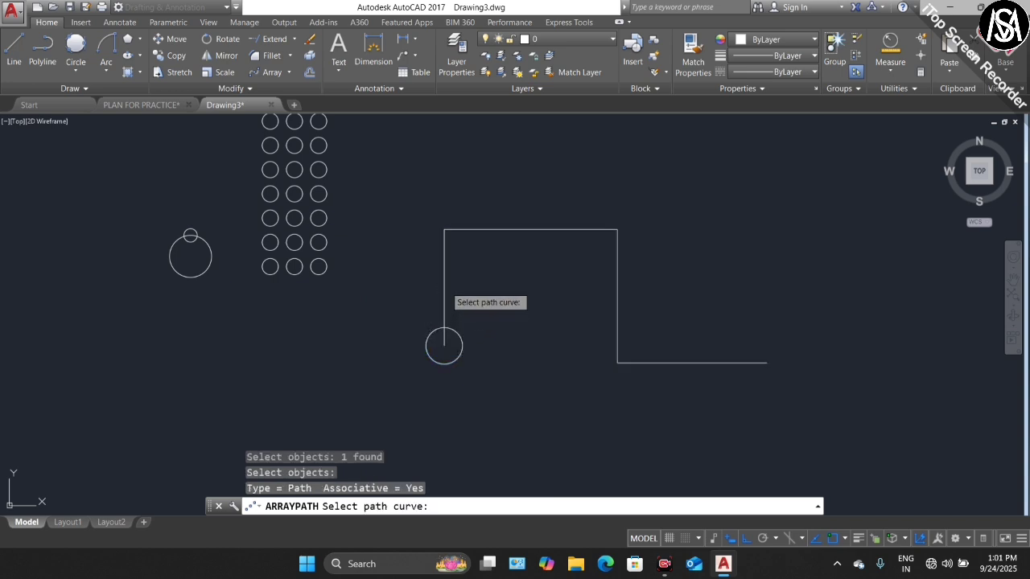
left_click(445, 287)
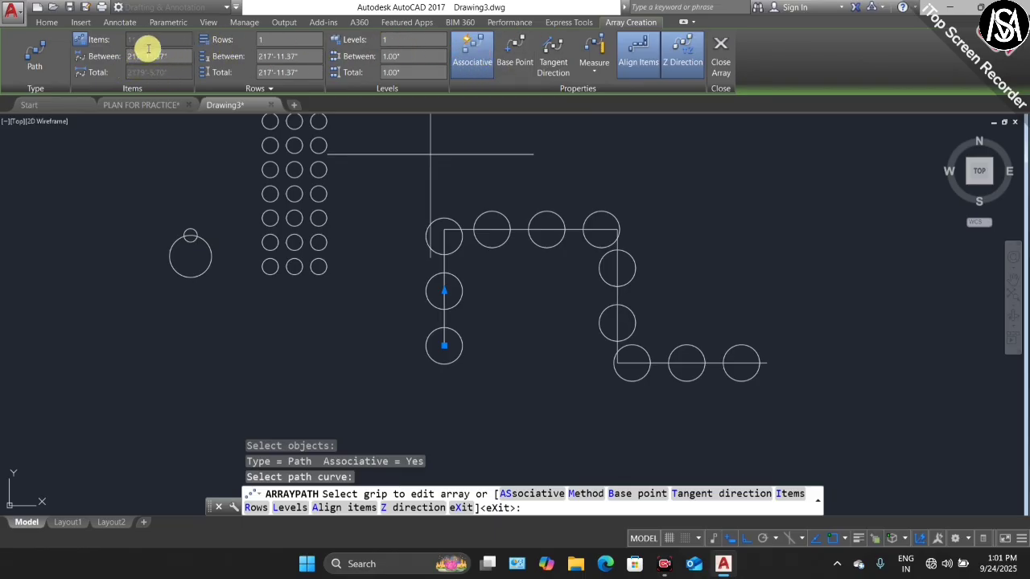
Enable a custom item count for the path array, set it to 5 items and finish the array
left_click(85, 39)
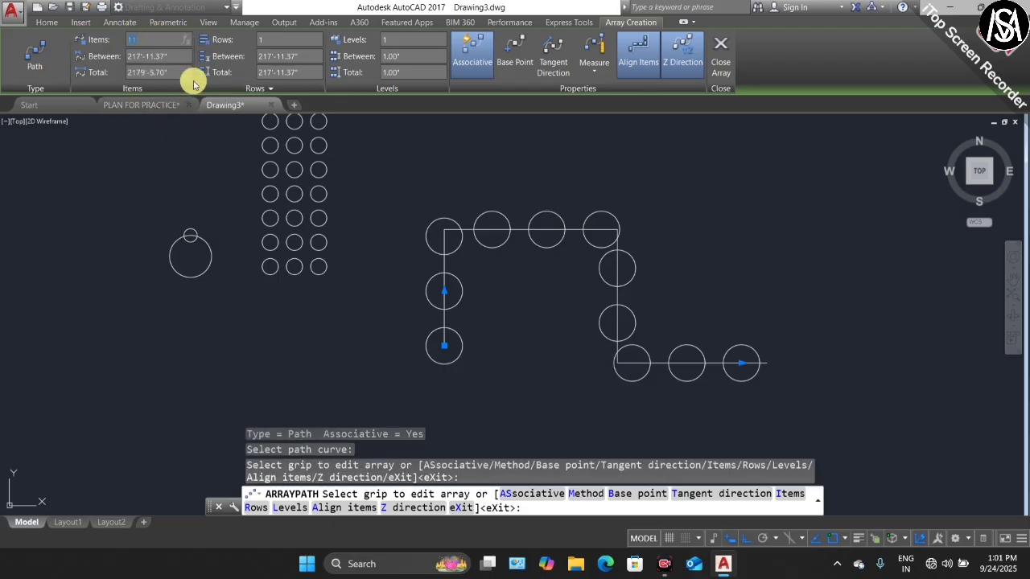
type("5")
key("Return")
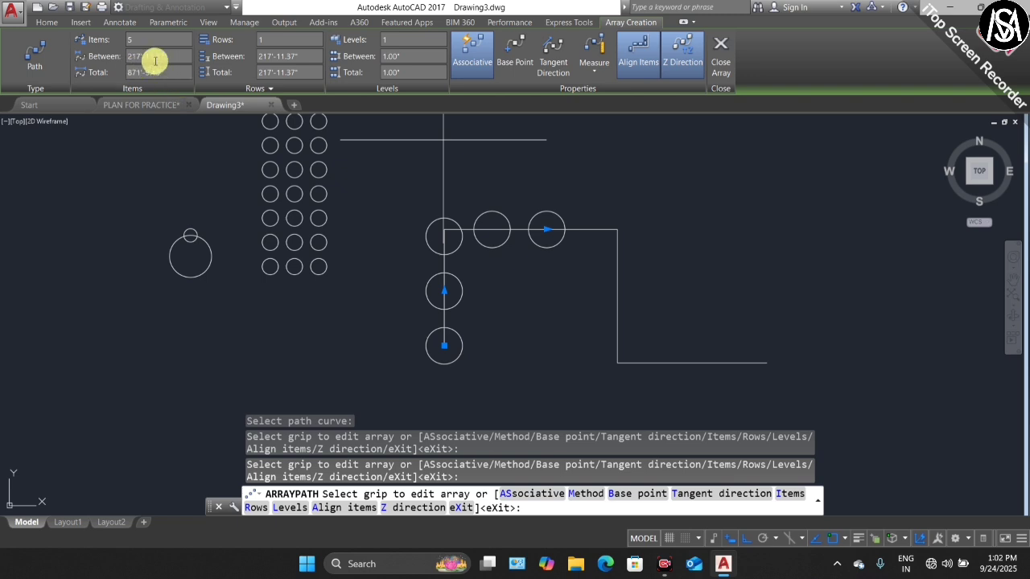
key("Escape")
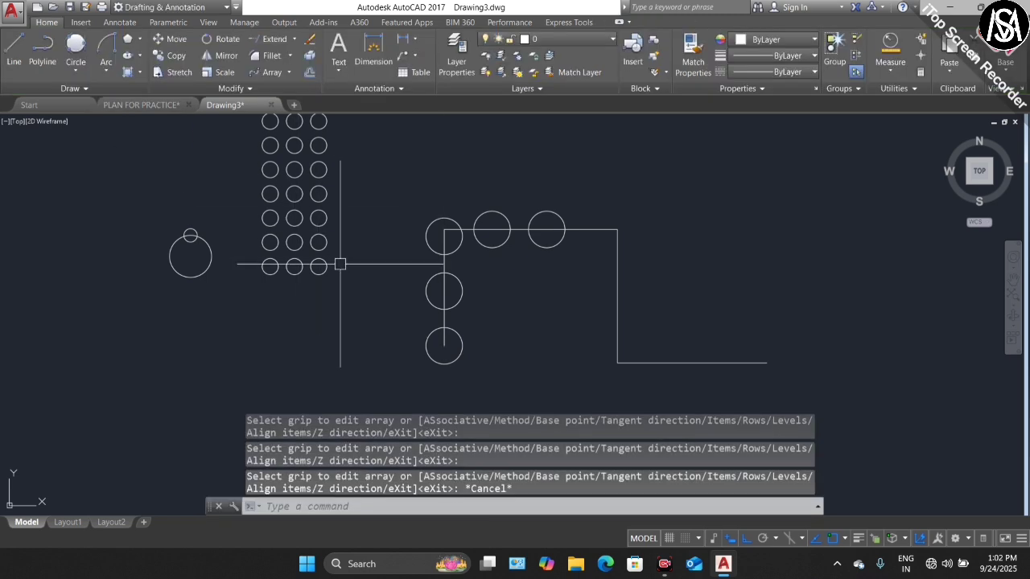
Create a polar array of the small circle around the centre of the large circle
scroll(265, 260, "down", 2)
scroll(216, 261, "up", 5)
scroll(215, 262, "up", 2)
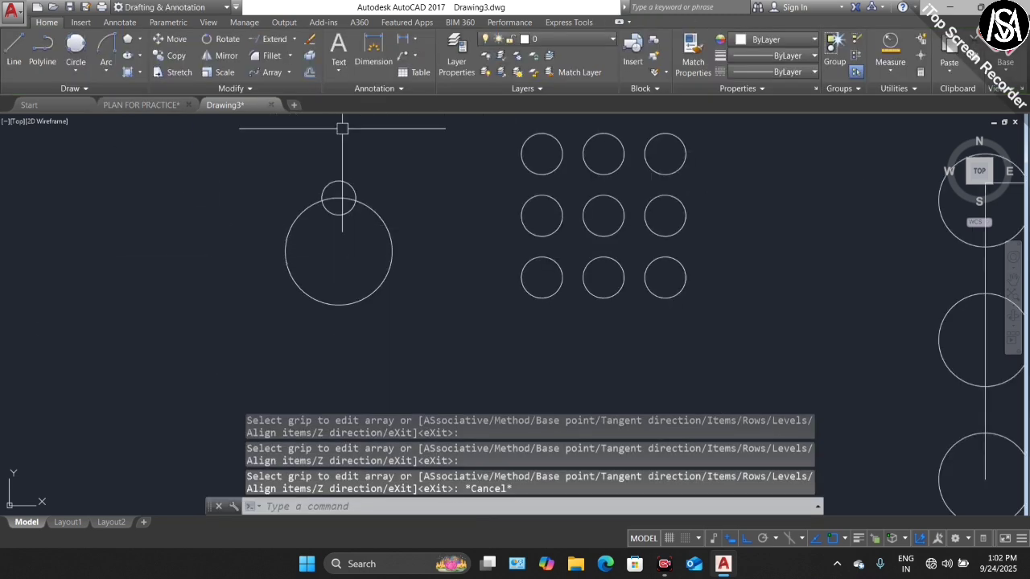
left_click(289, 73)
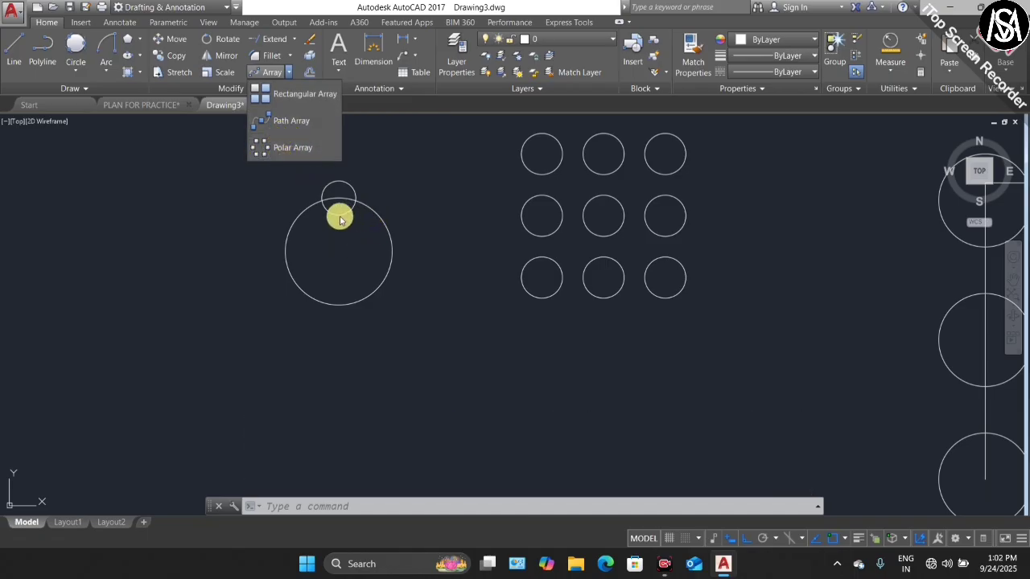
scroll(261, 313, "down", 2)
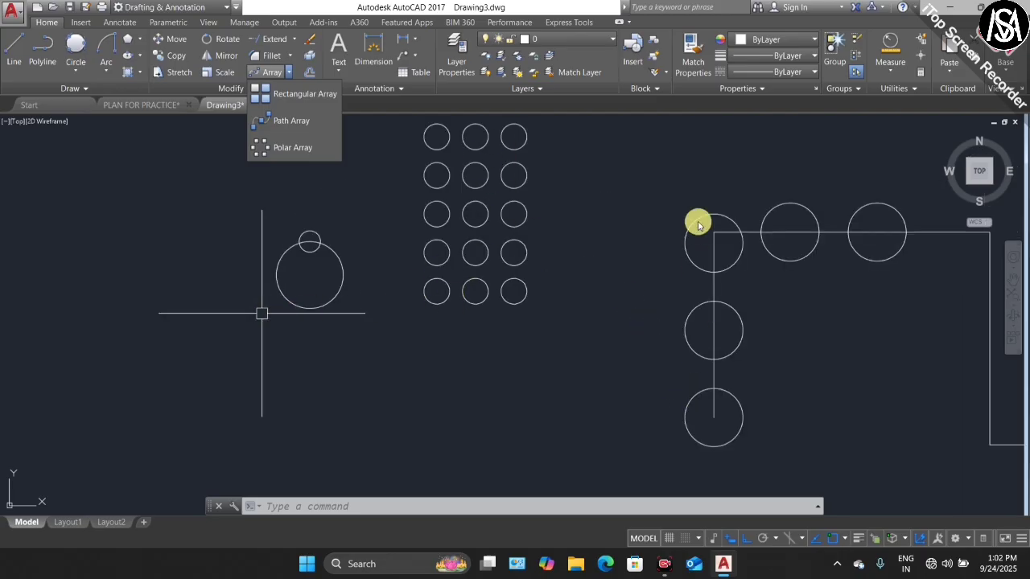
scroll(254, 297, "up", 2)
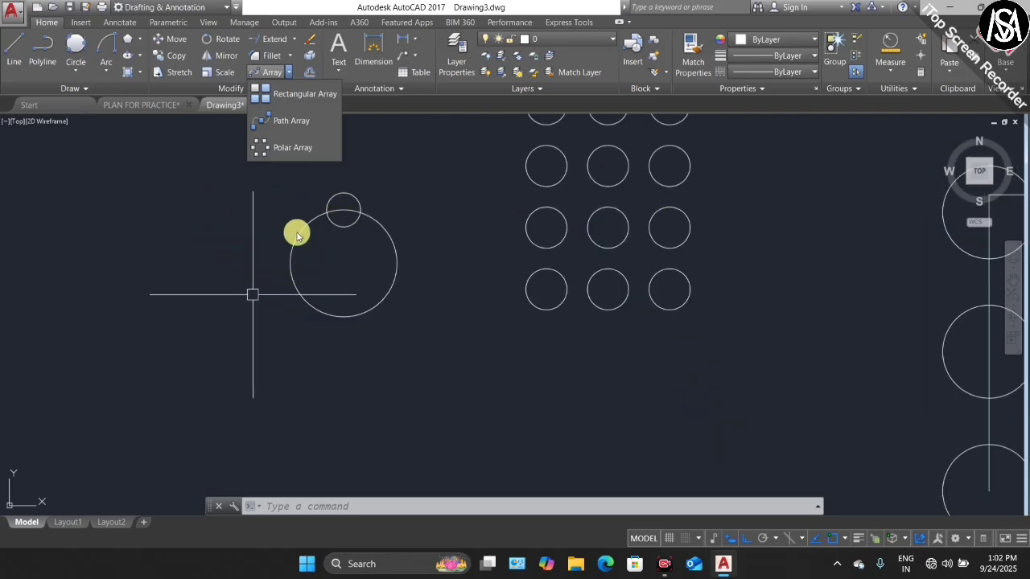
left_click(281, 147)
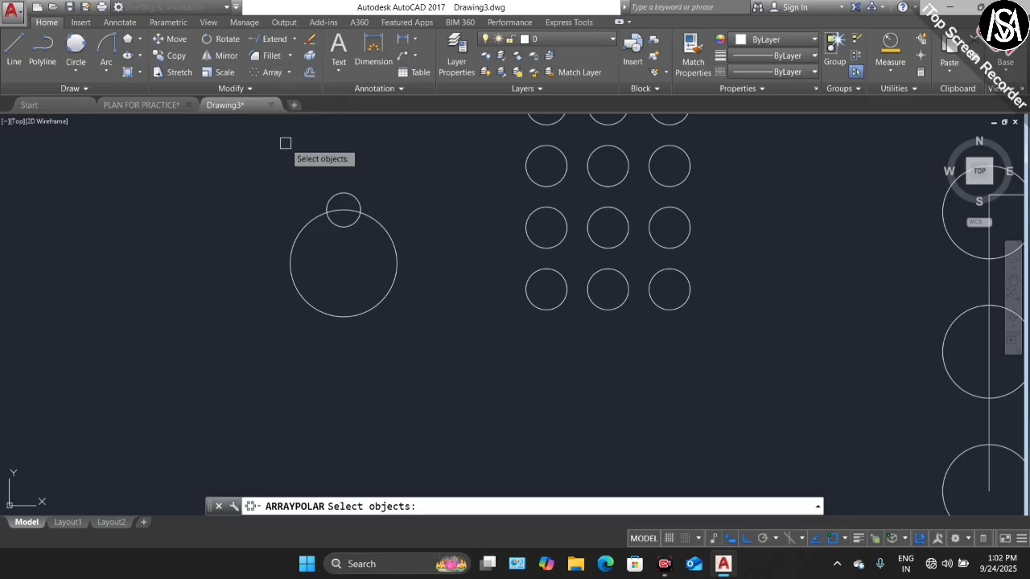
left_click(330, 195)
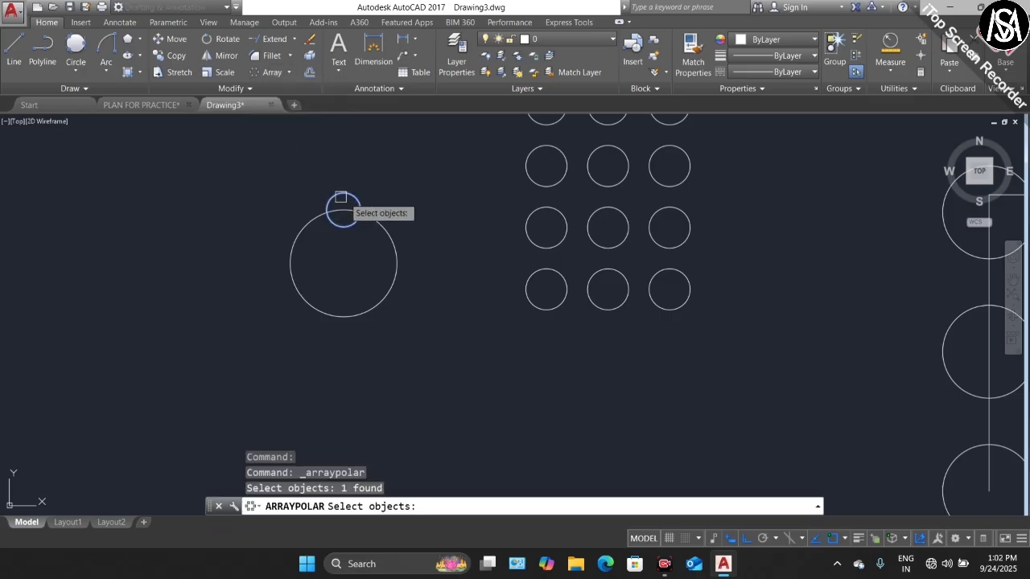
key("Return")
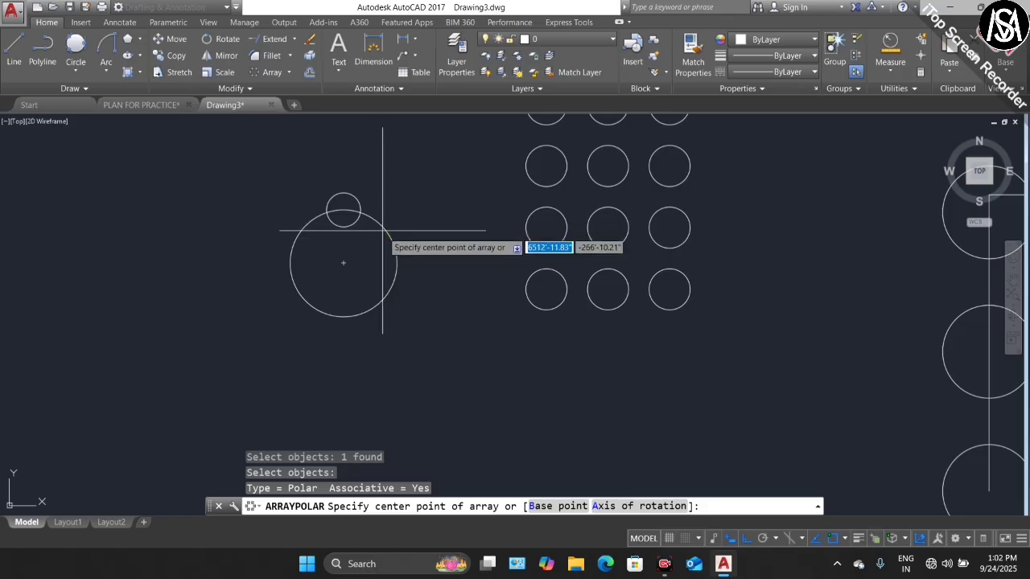
left_click(344, 262)
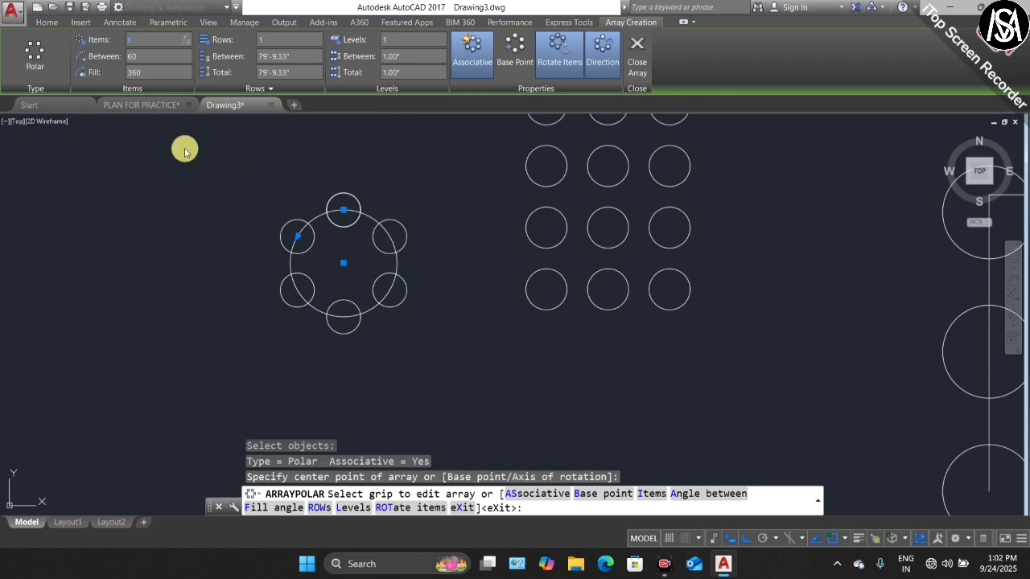
Try 3 items in the polar array, settle on an item count of 10 and finish the array
key("Return")
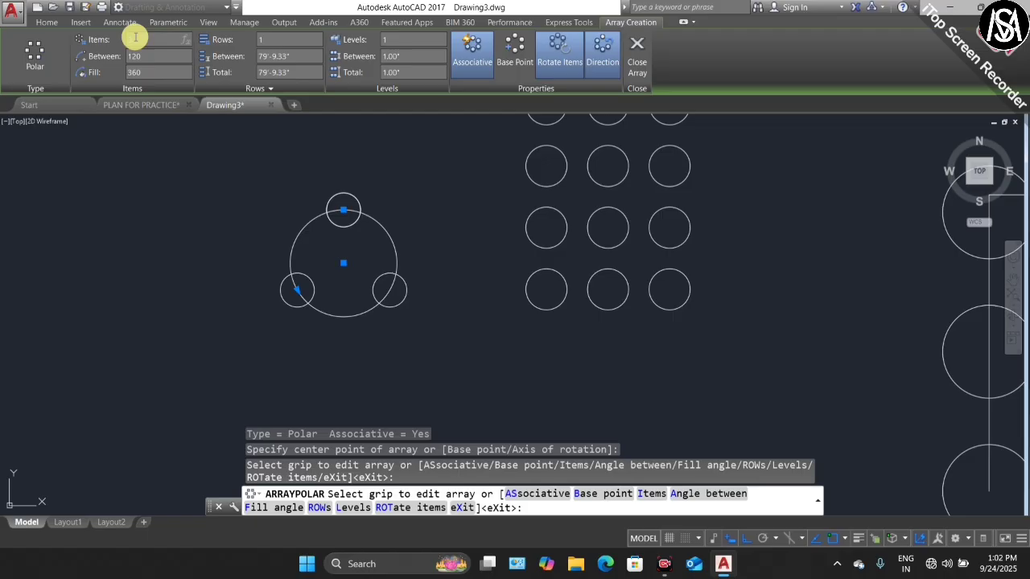
key("Return")
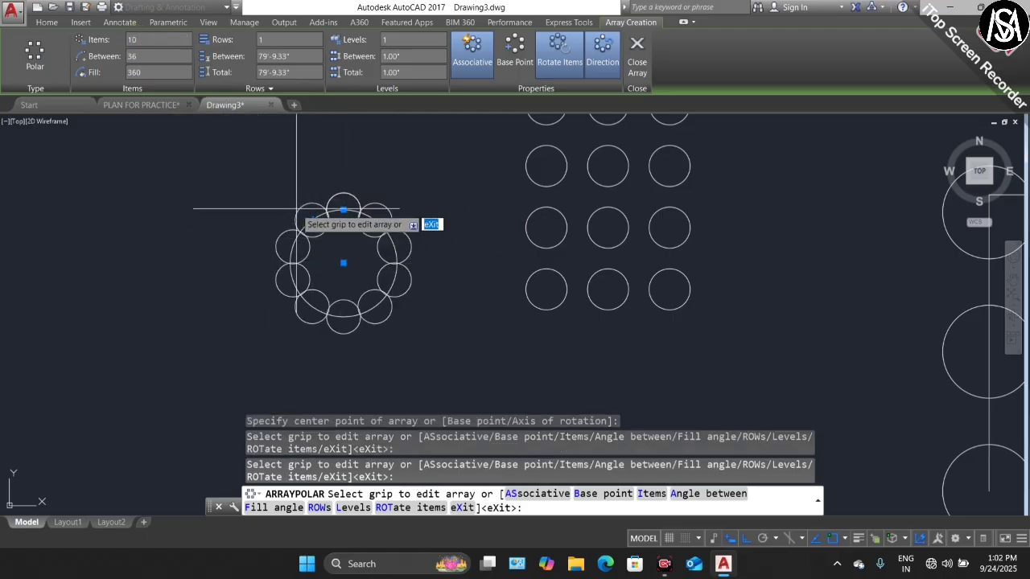
key("Escape")
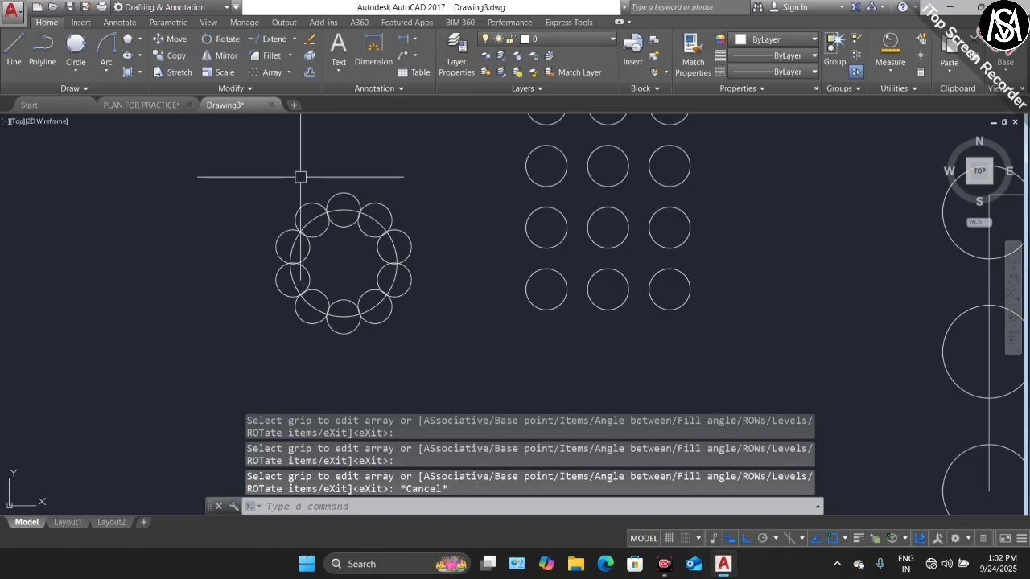
Explode the polar array of small circles into individual circles
left_click(345, 196)
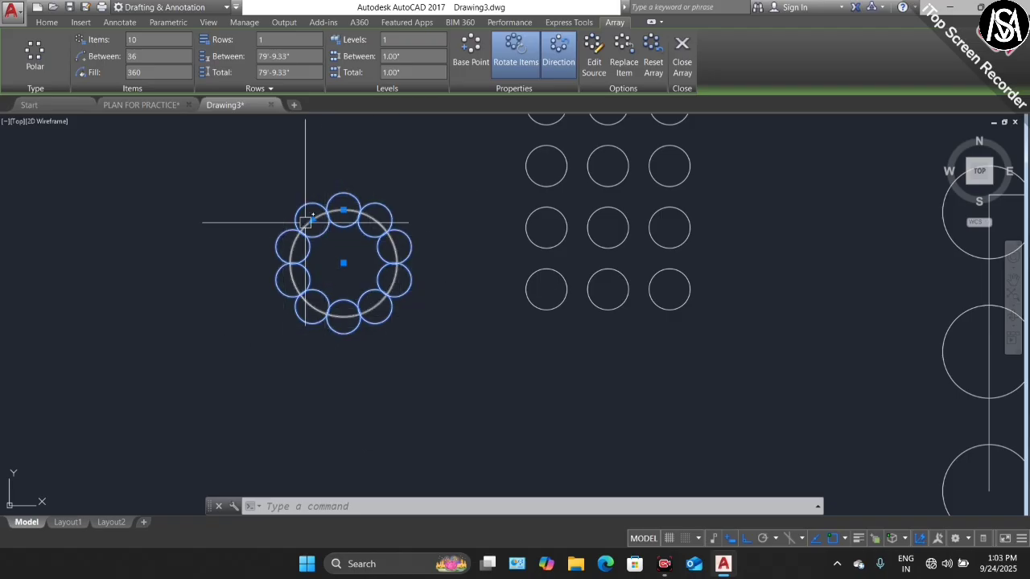
key("Escape")
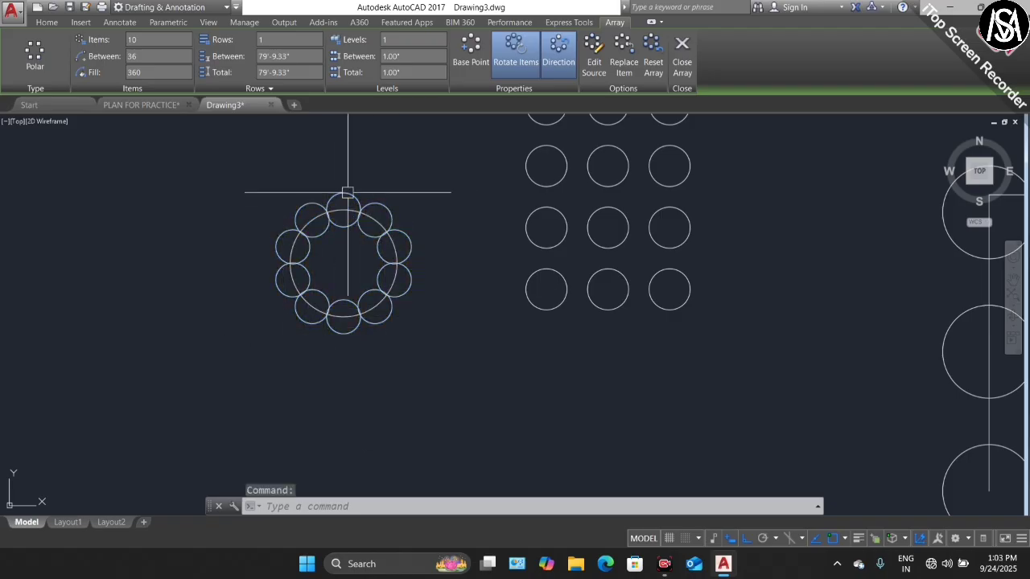
left_click(355, 193)
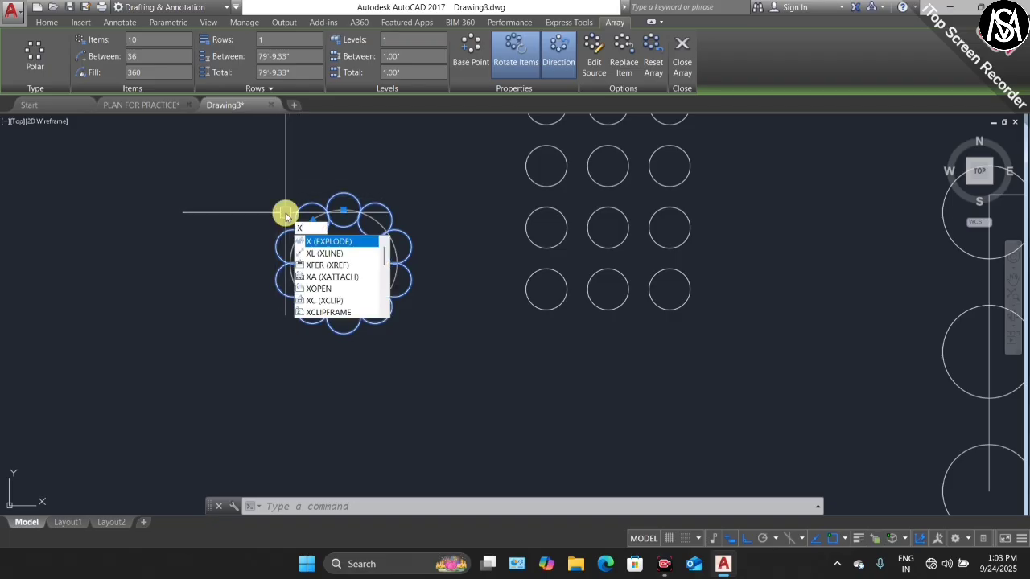
key("Return")
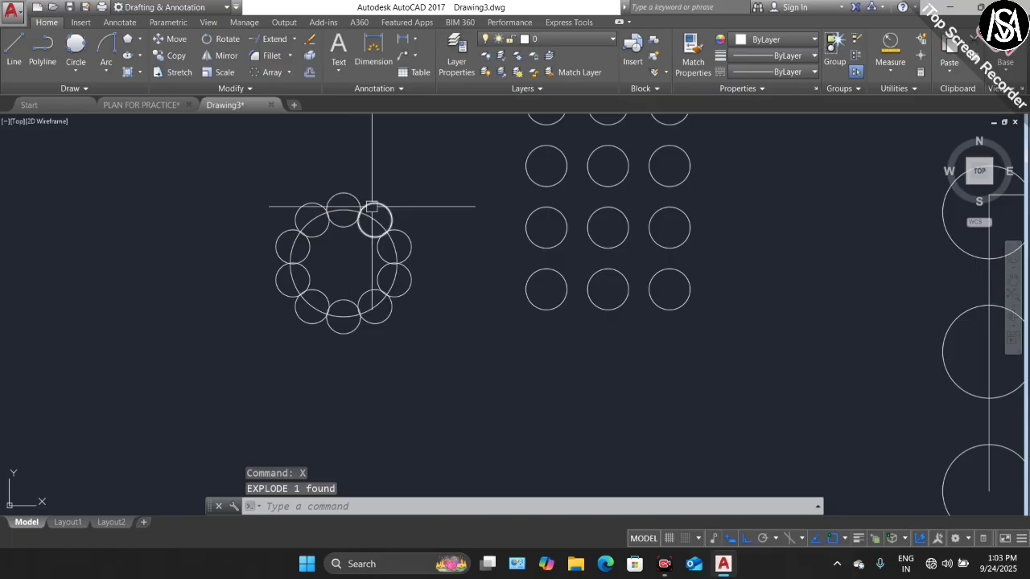
Explode the rectangular array of circles with 3 columns and 10 rows
scroll(328, 303, "down", 2)
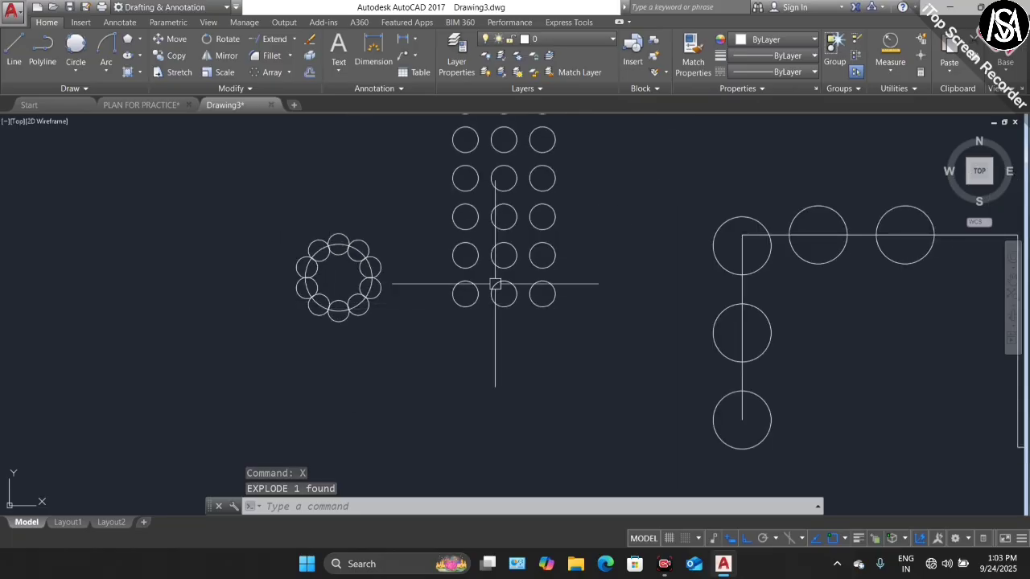
left_click(515, 243)
scroll(481, 314, "down", 2)
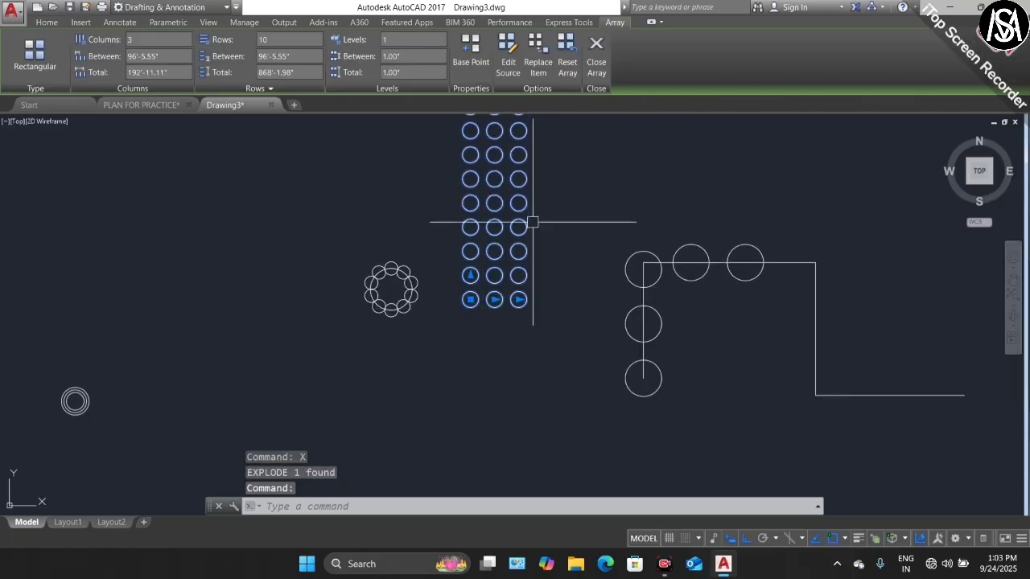
scroll(506, 271, "down", 3)
scroll(524, 207, "up", 3)
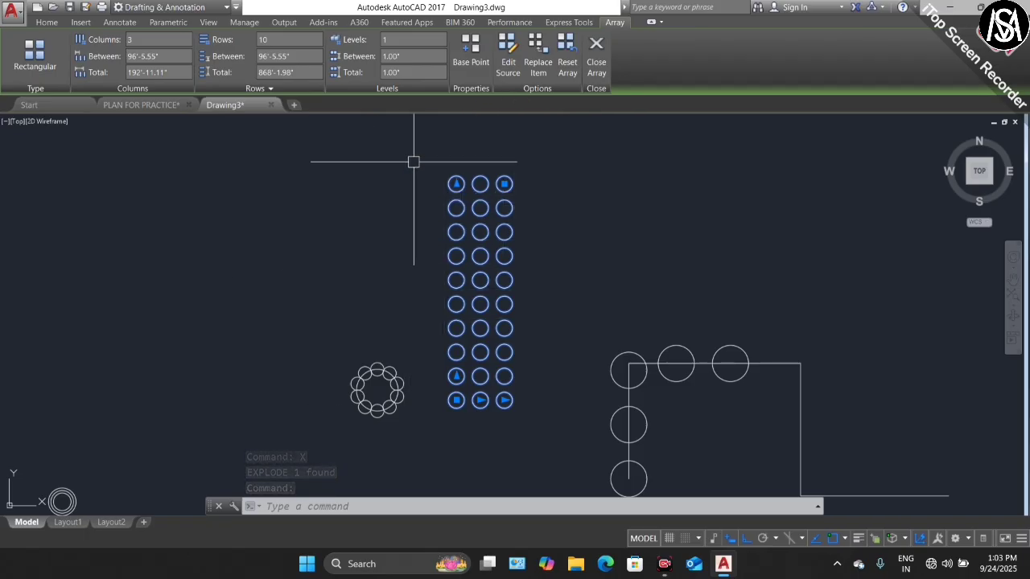
key("Return")
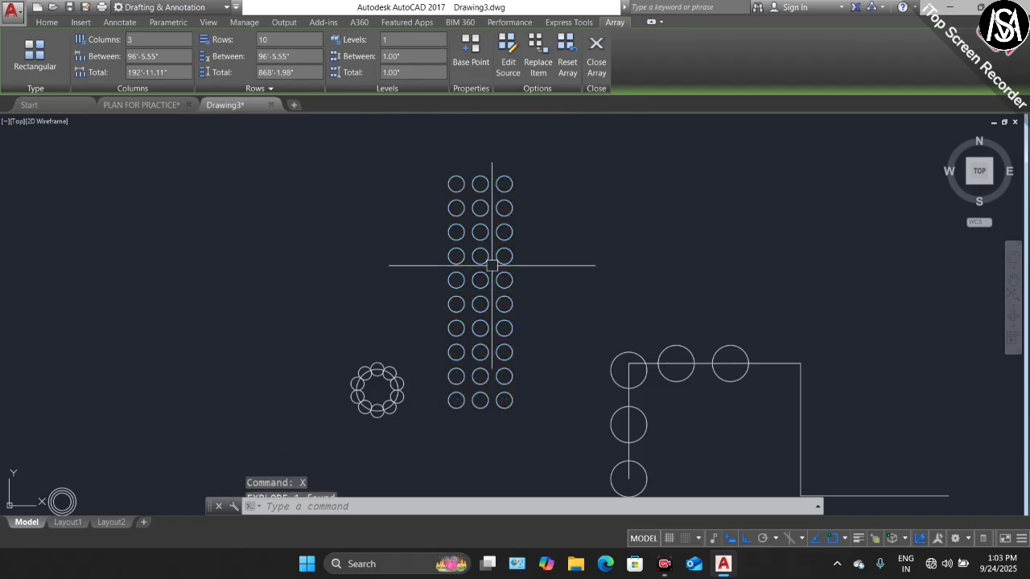
Explode the path array of circles along the stepped polyline
scroll(289, 228, "down", 2)
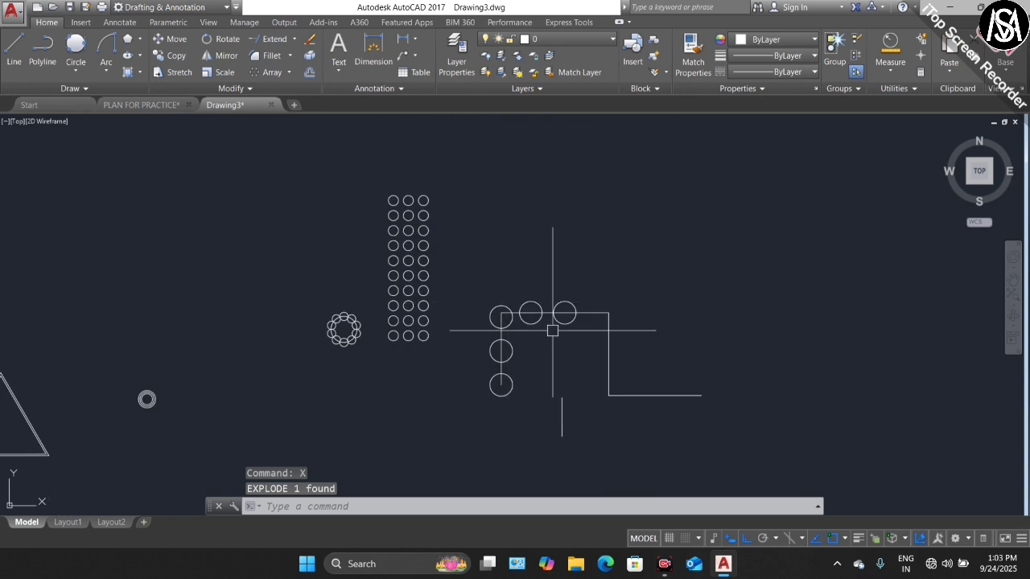
scroll(563, 314, "up", 4)
left_click(567, 281)
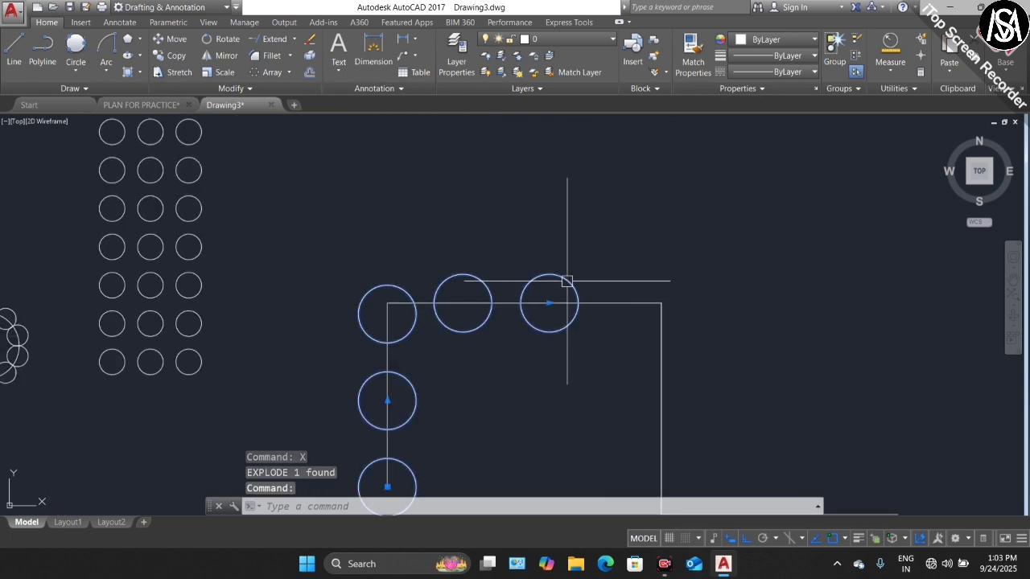
scroll(438, 242, "down", 2)
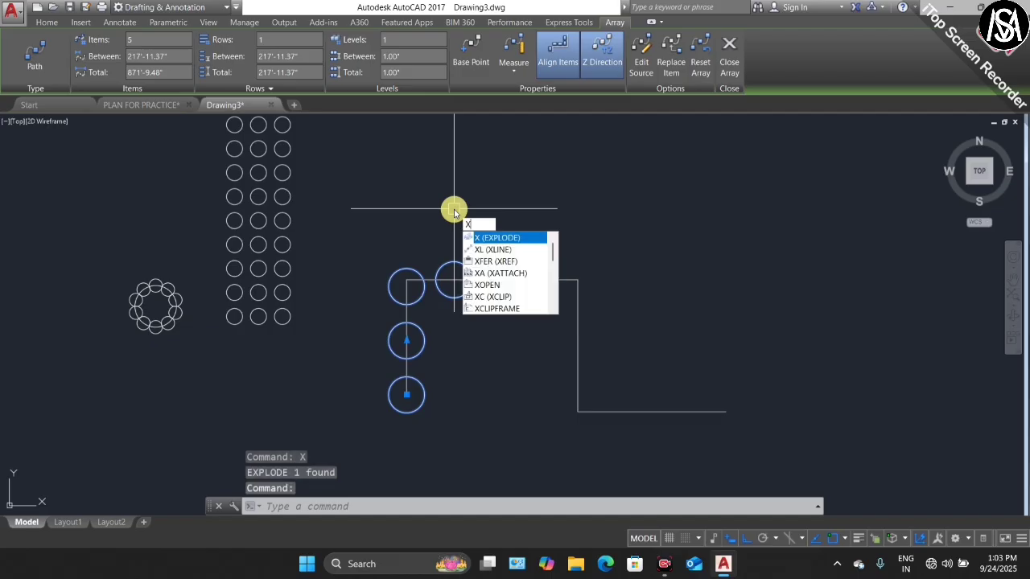
key("Return")
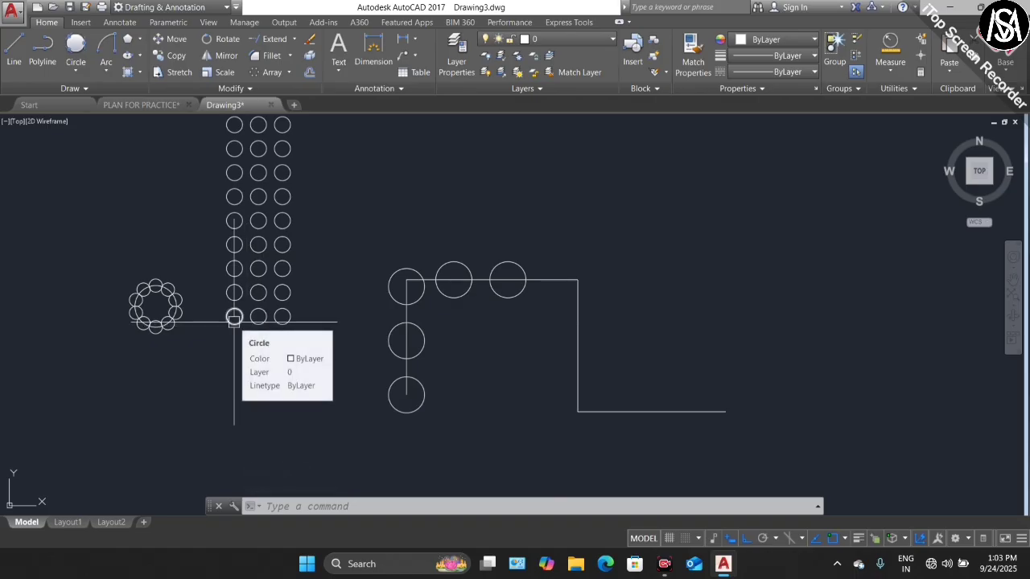
Fillet the stepped polyline's lower corner with a 50' radius, between the descending vertical segment and the final horizontal segment
scroll(333, 276, "down", 2)
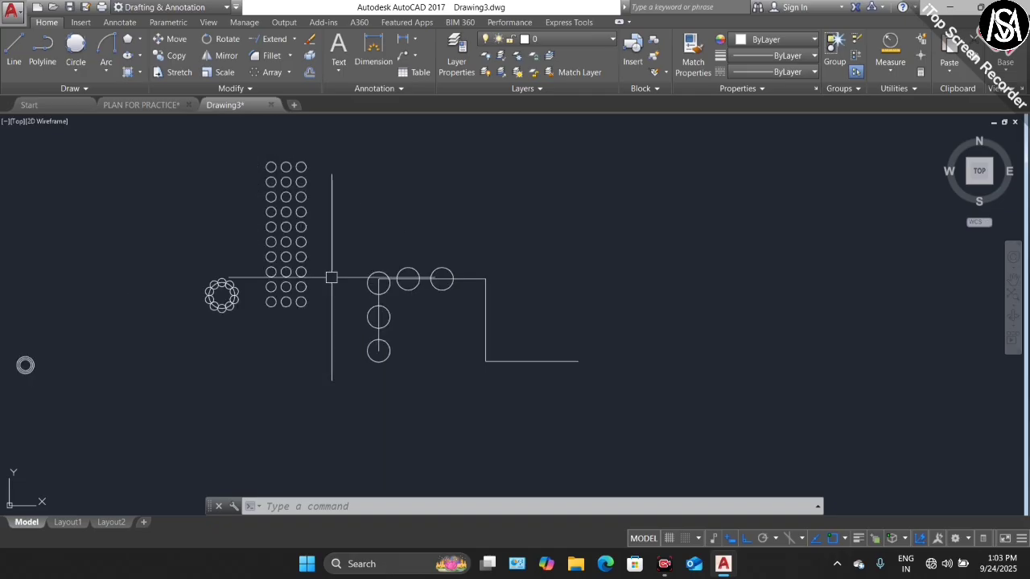
scroll(505, 375, "up", 4)
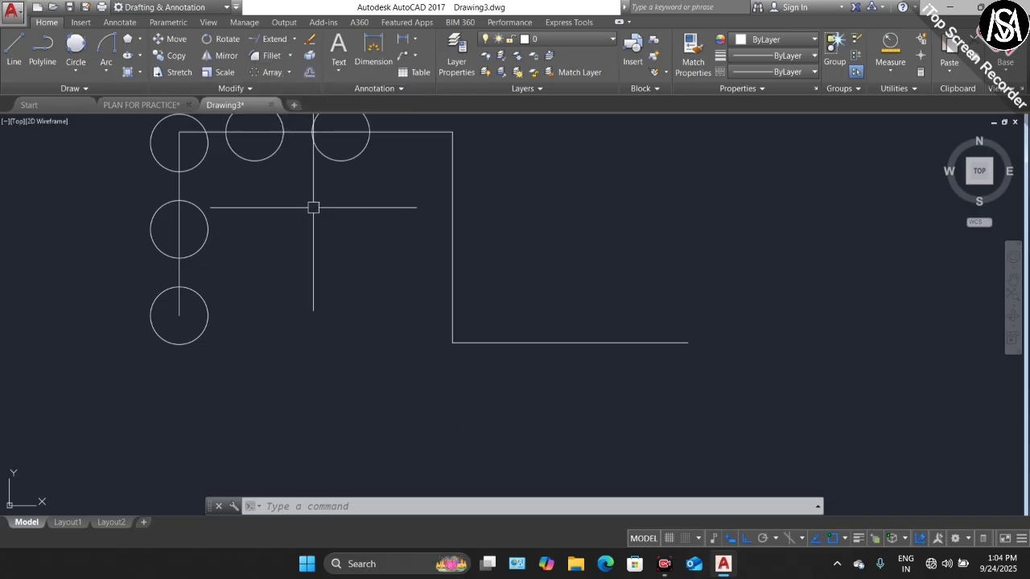
key("Return")
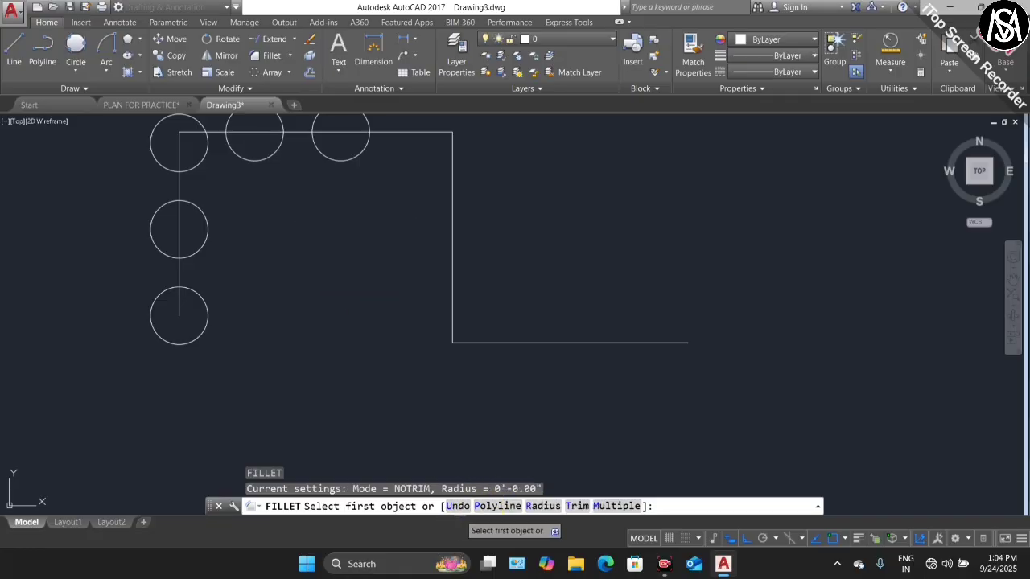
left_click(544, 506)
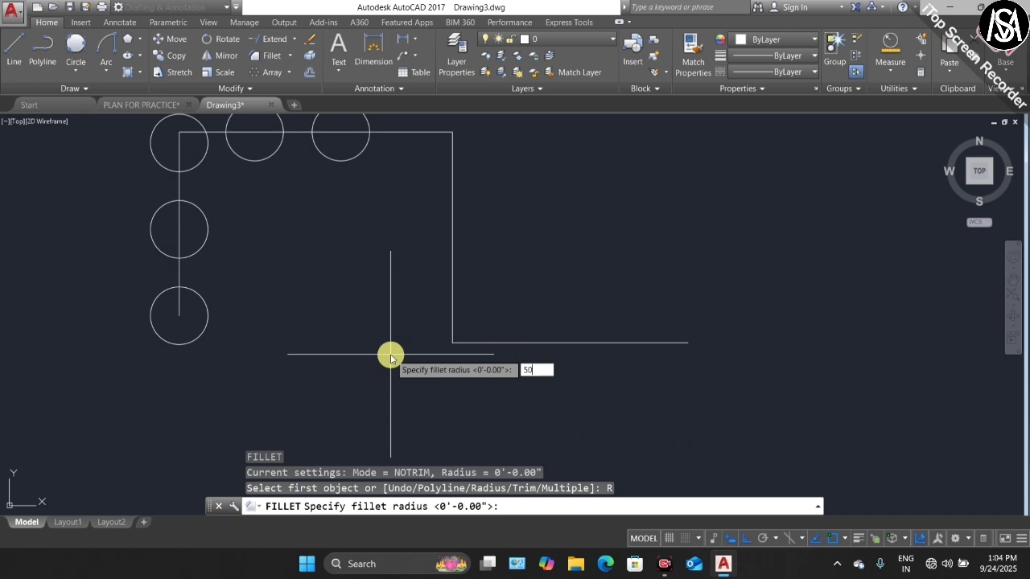
type("50'")
key("Return")
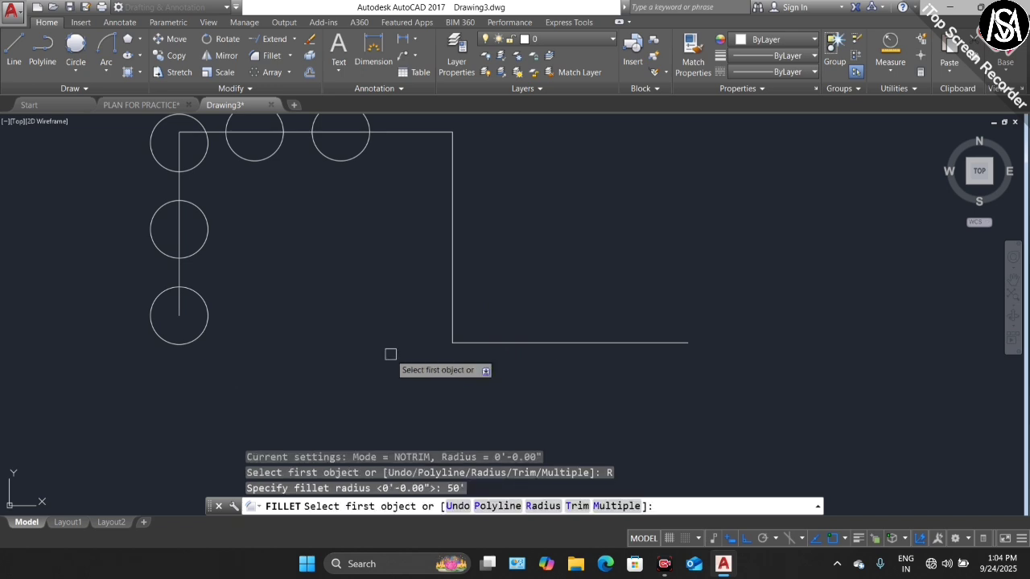
left_click(454, 288)
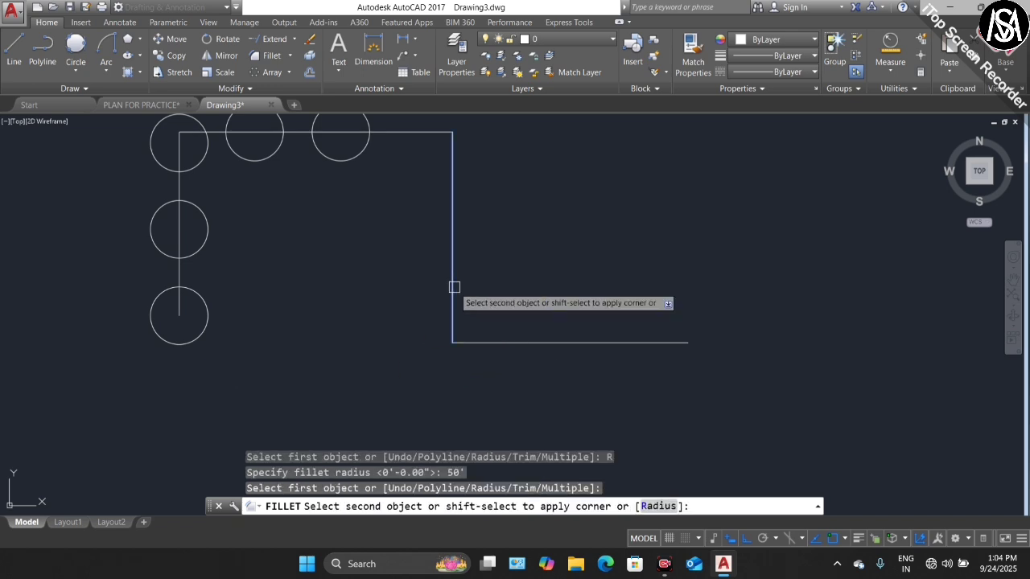
left_click(527, 342)
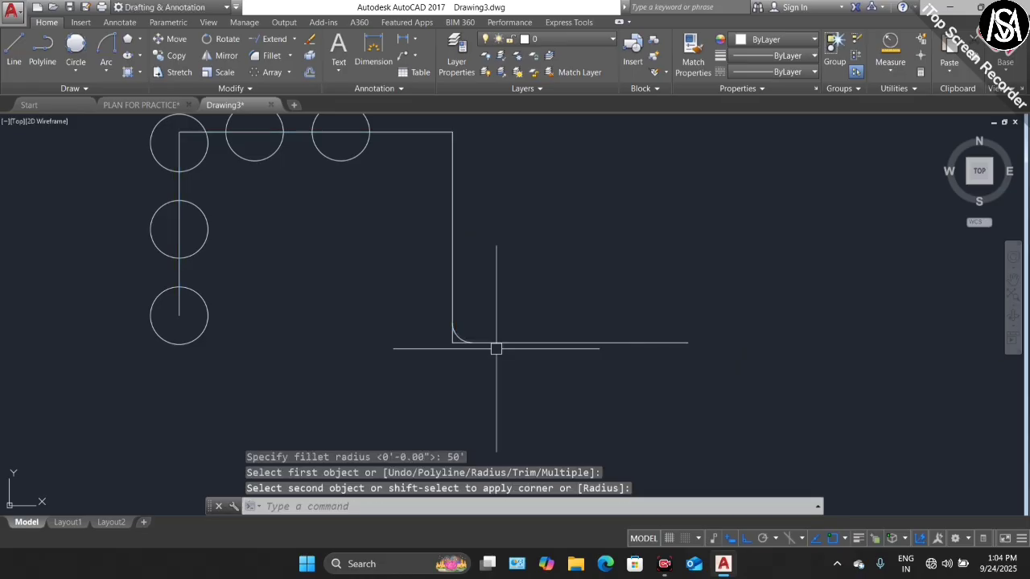
Trim the vertical and horizontal leftovers outside the fillet arc at the polyline's lower corner
scroll(453, 346, "up", 5)
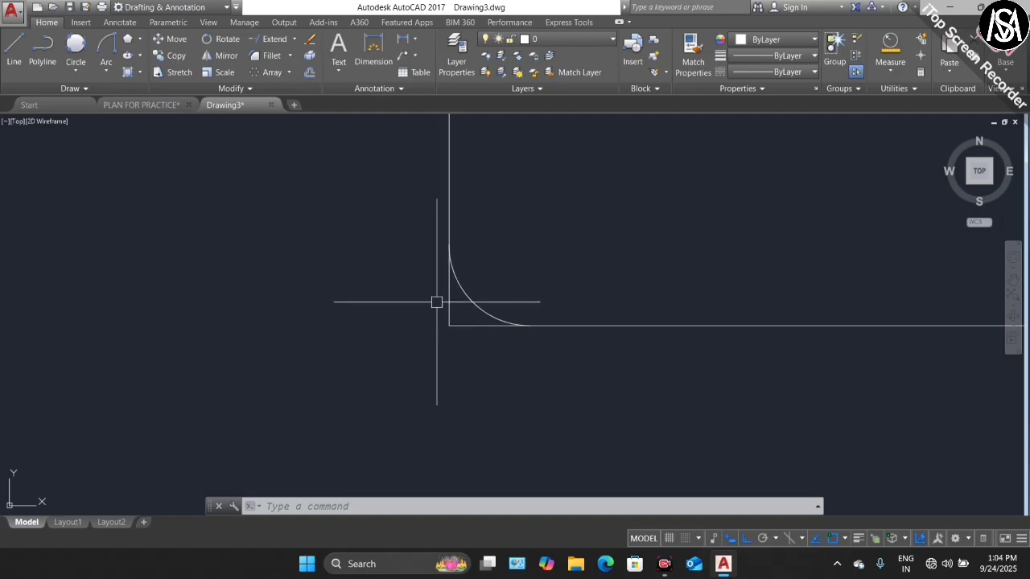
scroll(465, 322, "down", 4)
scroll(460, 319, "up", 8)
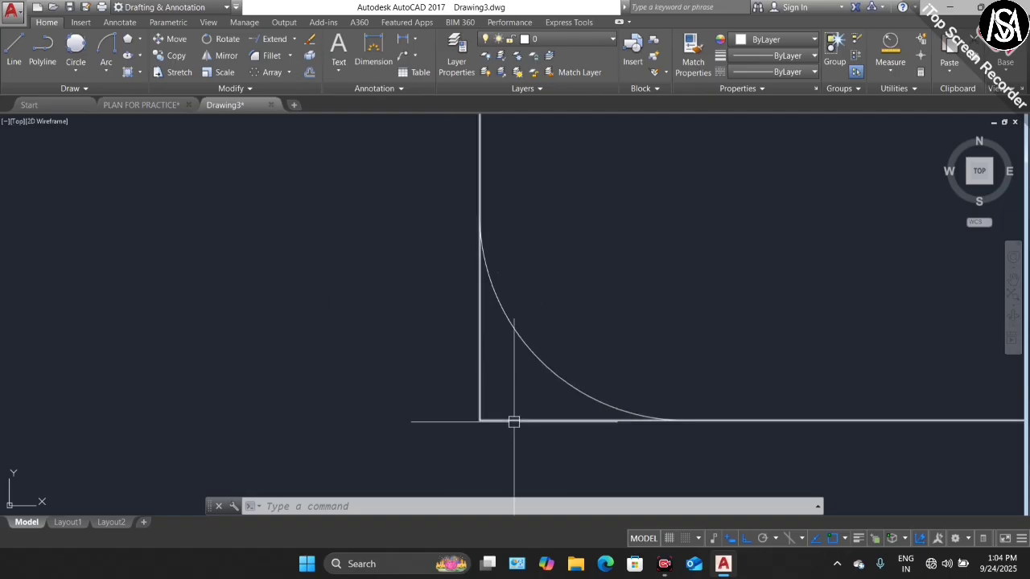
scroll(398, 322, "down", 2)
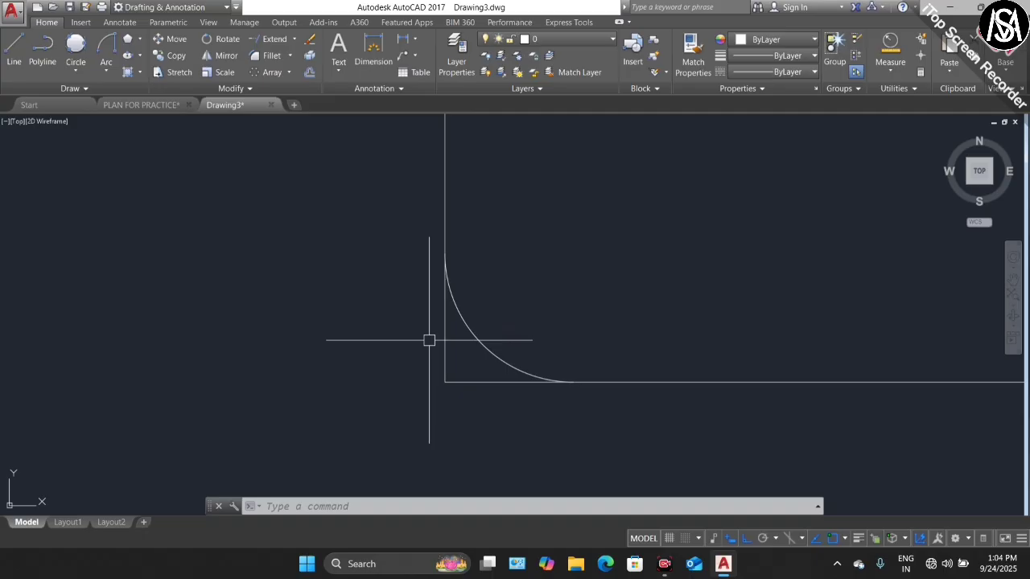
key("Return")
key("Return")
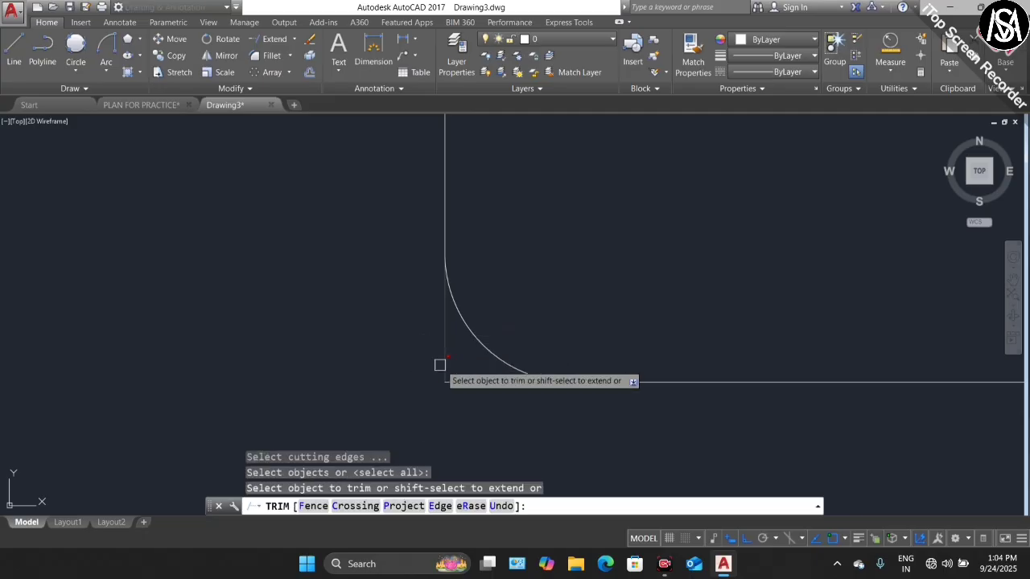
left_click(445, 362)
left_click(479, 382)
scroll(481, 402, "down", 2)
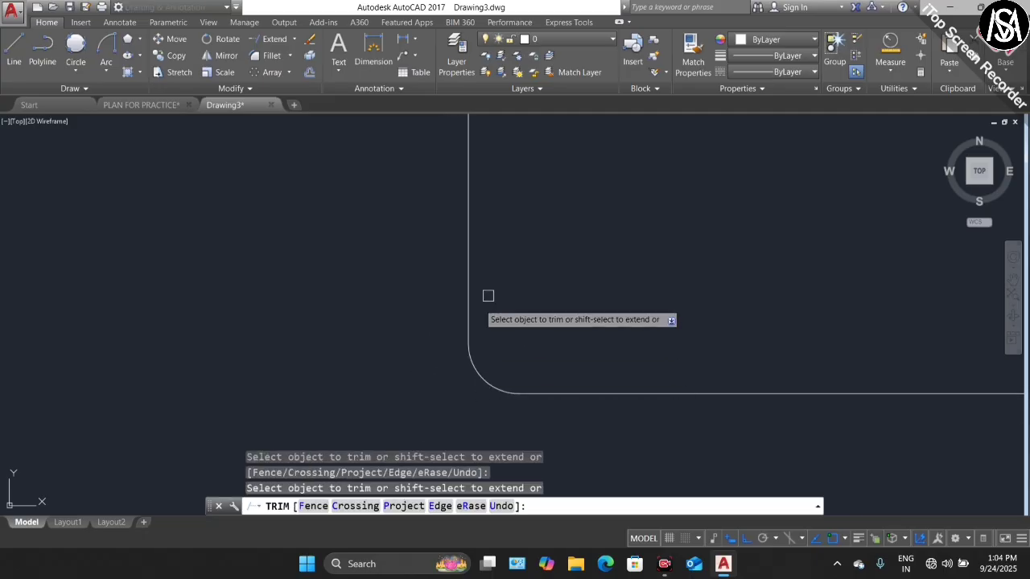
Undo the trims and the 50' fillet at the stepped polyline's lower corner
key("Escape")
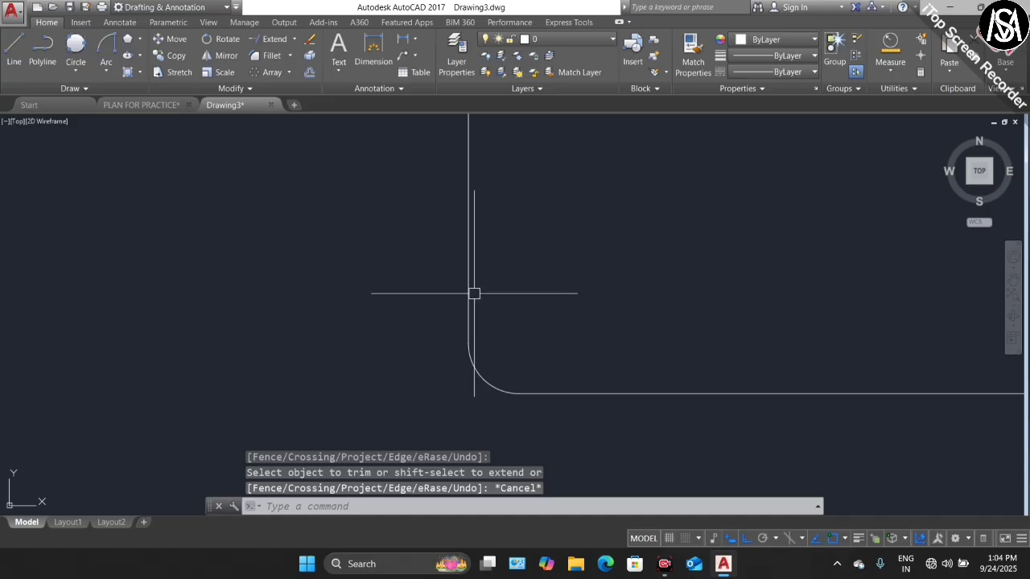
key("ctrl+z")
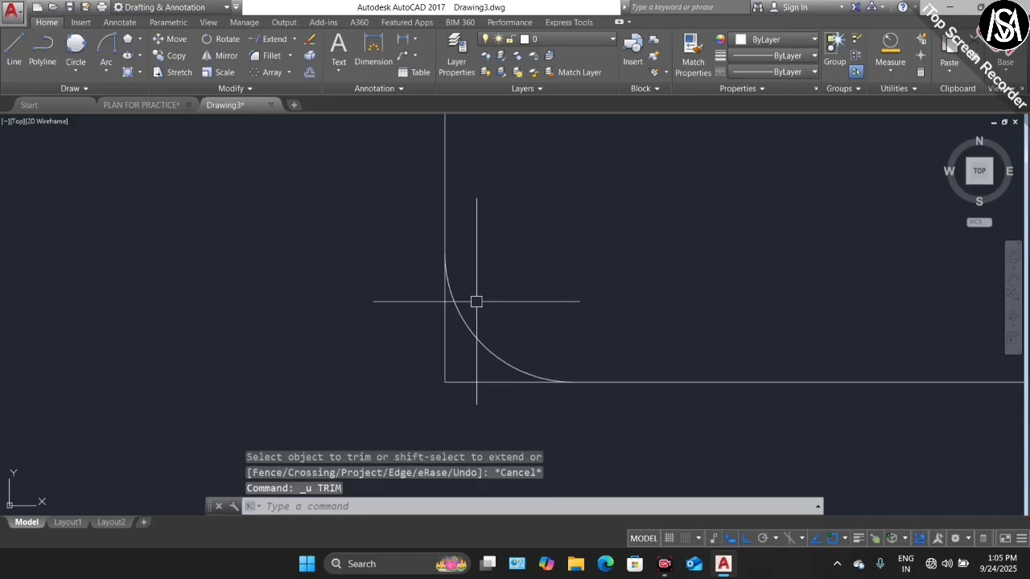
key("ctrl+z")
key("ctrl+z")
scroll(452, 299, "up", 2)
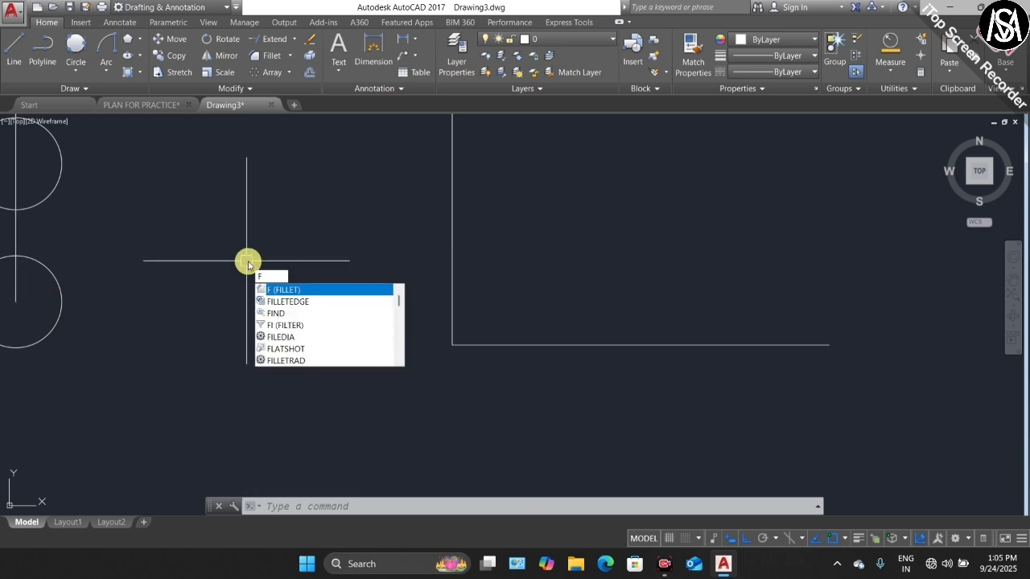
Fillet the stepped polyline's lower corner with a 70' radius, using the Trim mode option so the leftovers are cut off
key("Return")
key("Escape")
left_click(256, 56)
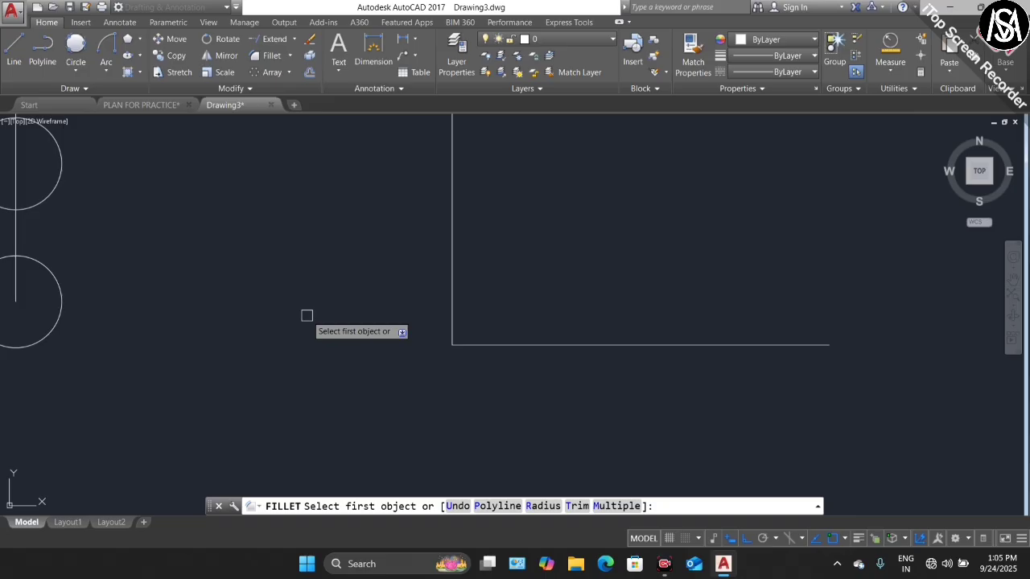
key("Return")
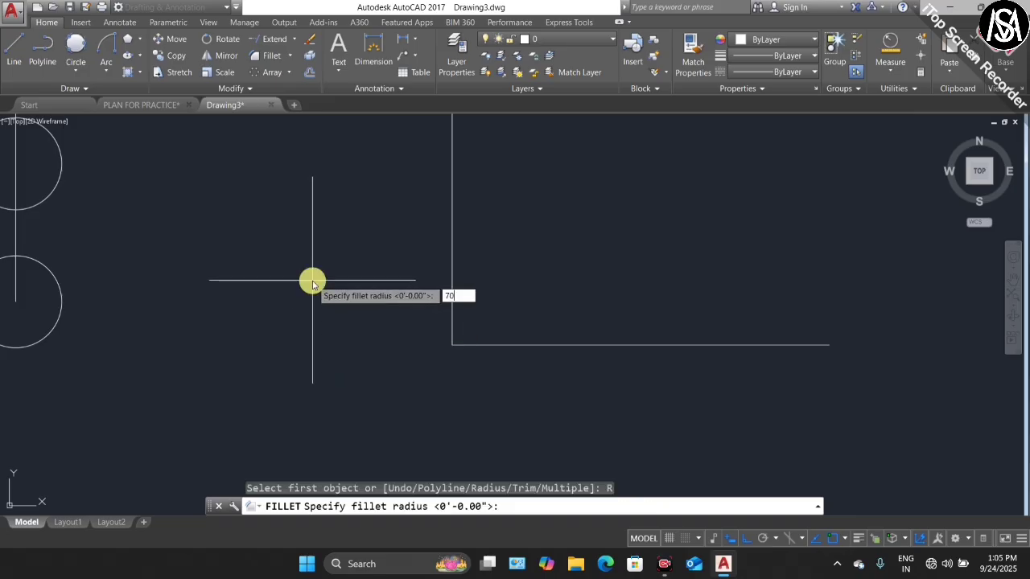
type("70'")
key("Return")
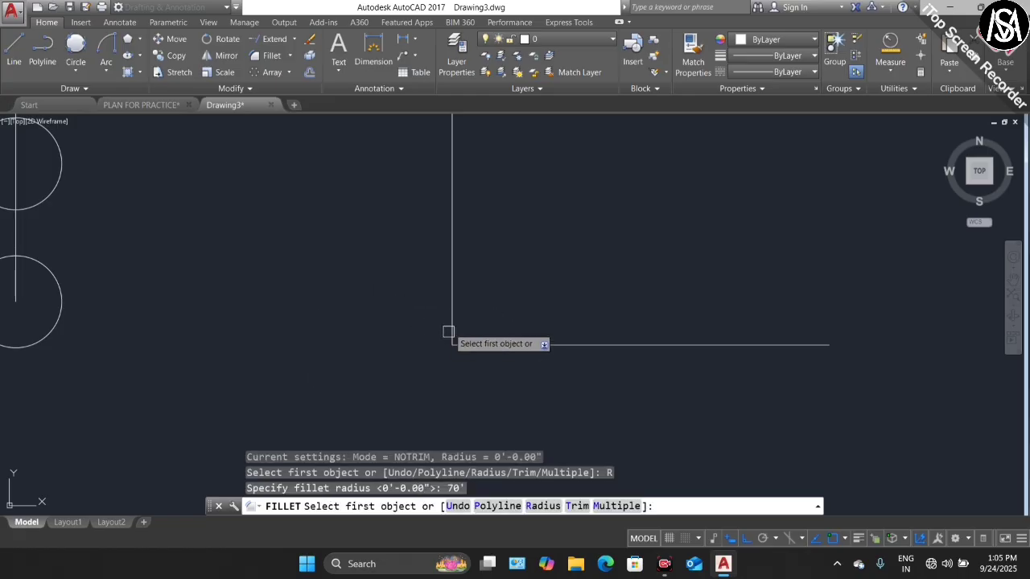
left_click(577, 507)
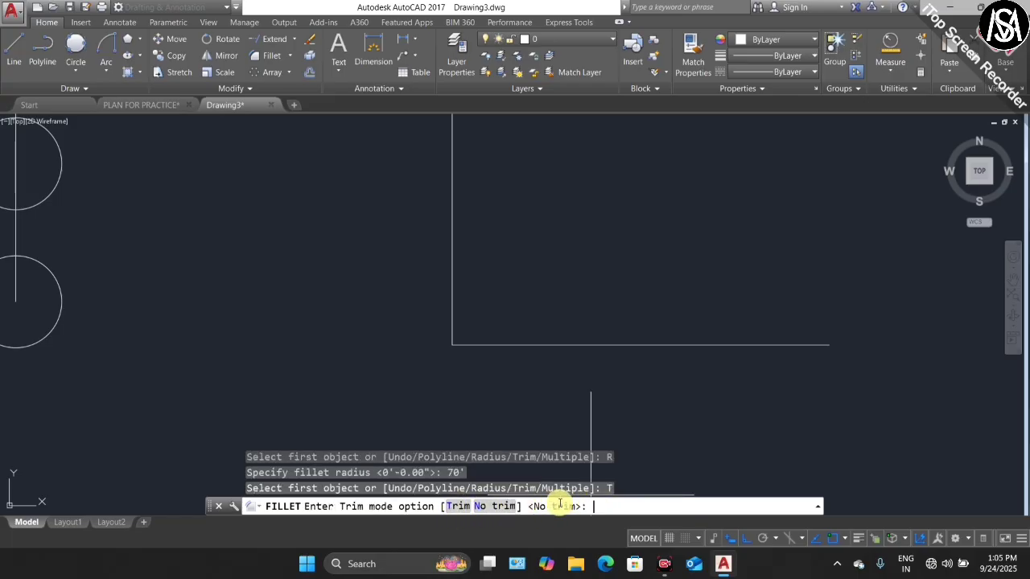
left_click(453, 507)
left_click(449, 298)
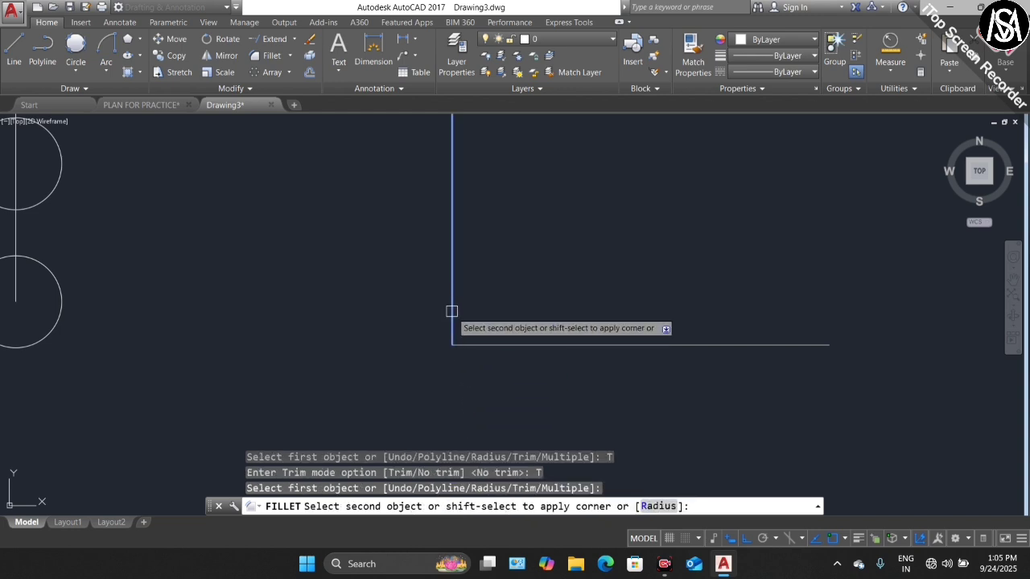
left_click(527, 344)
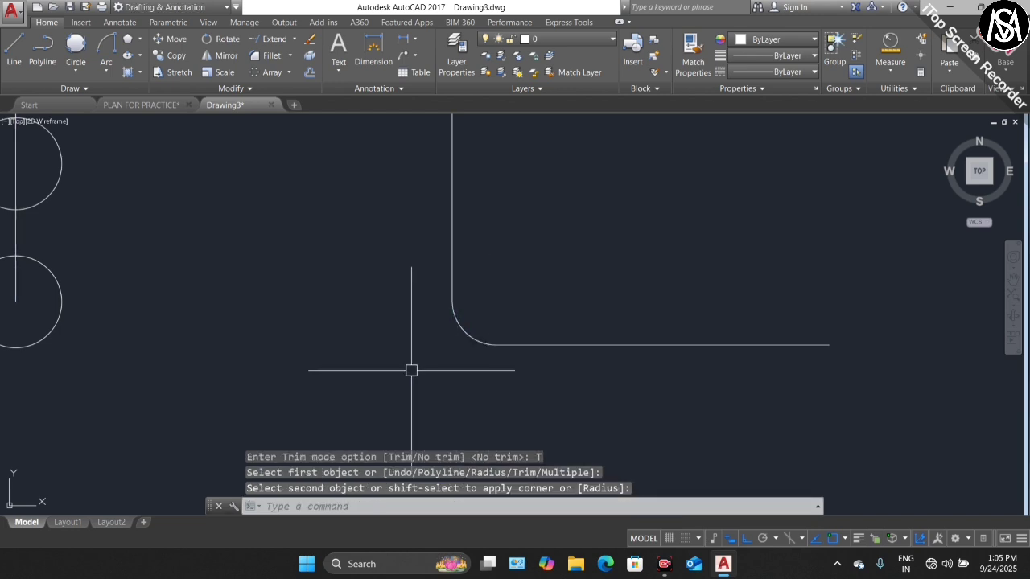
Draw a rectangle about 101' wide and 58' high in the empty area beside the stepped polyline's final horizontal segment
scroll(410, 367, "down", 4)
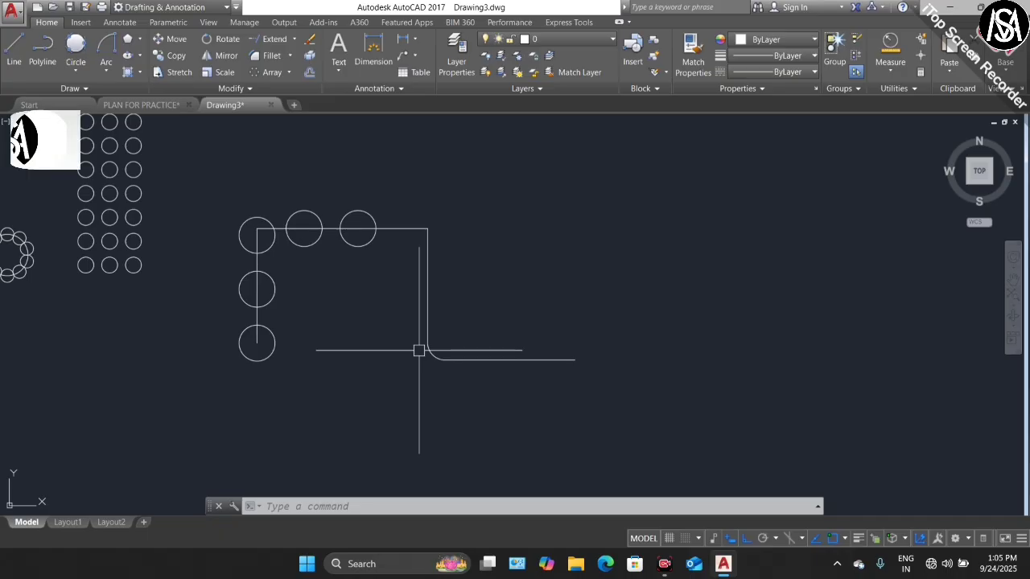
scroll(354, 338, "down", 3)
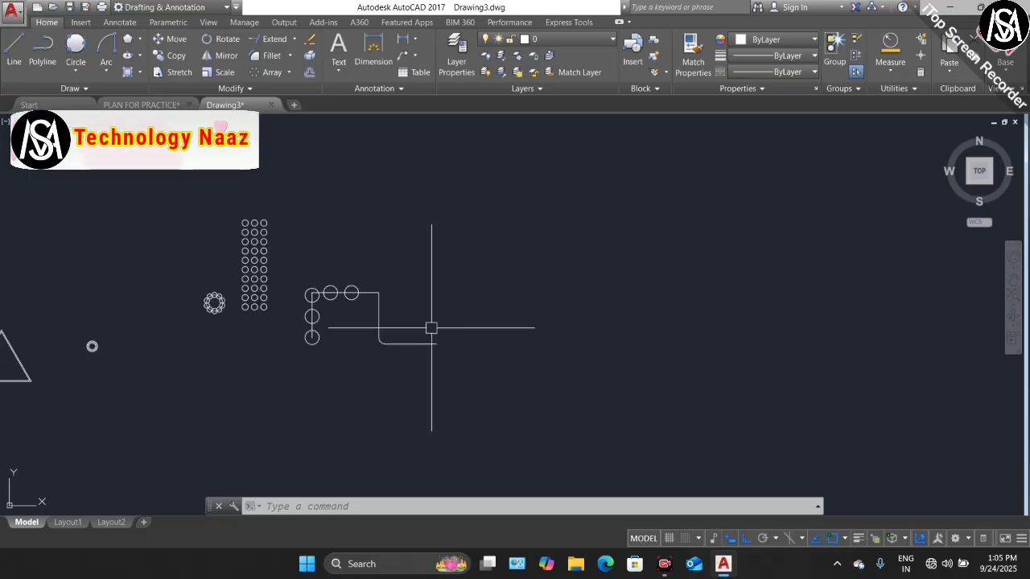
scroll(432, 327, "up", 3)
type("pl")
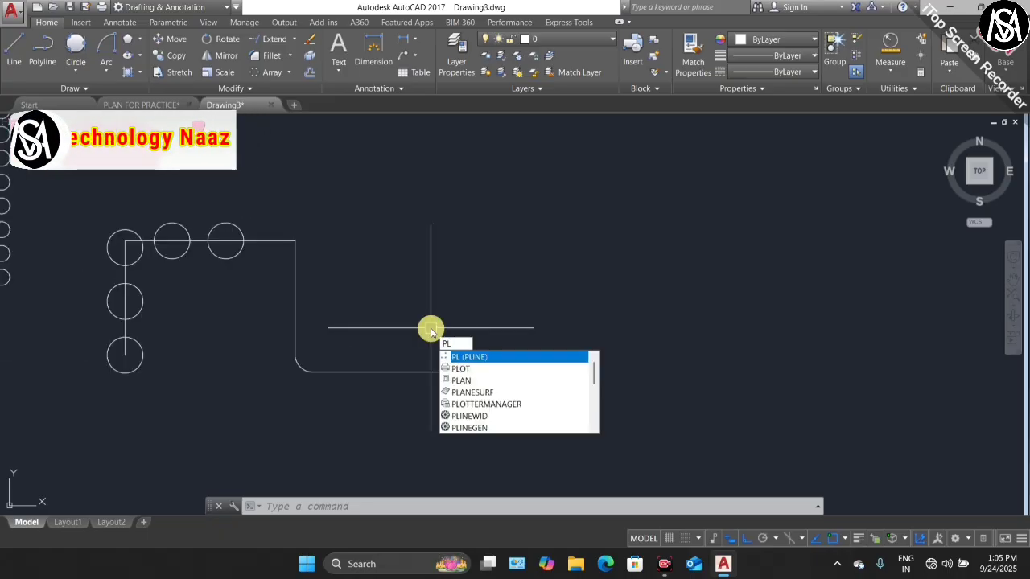
key("Escape")
type("recc")
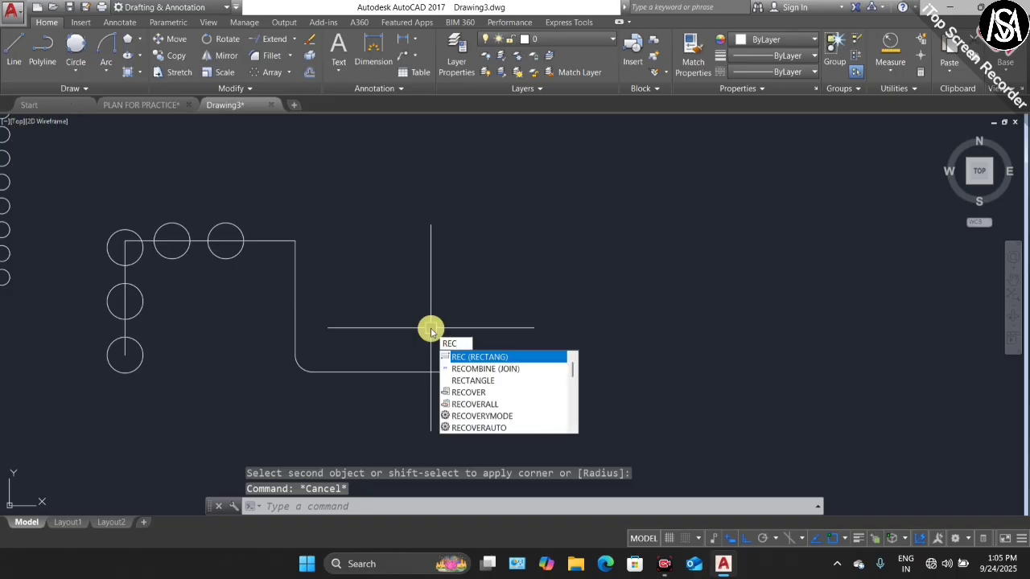
key("Return")
left_click(472, 336)
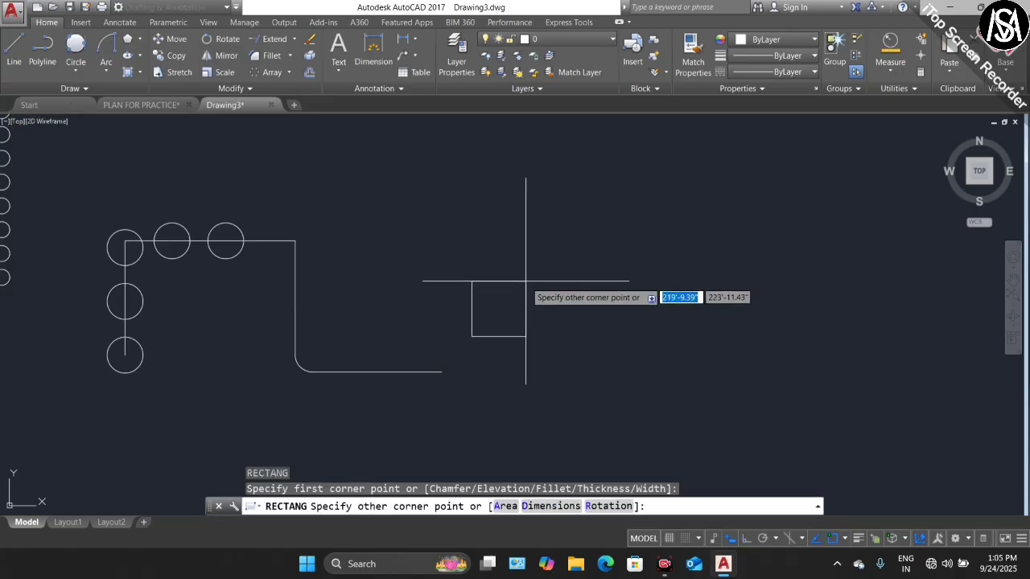
scroll(499, 322, "up", 6)
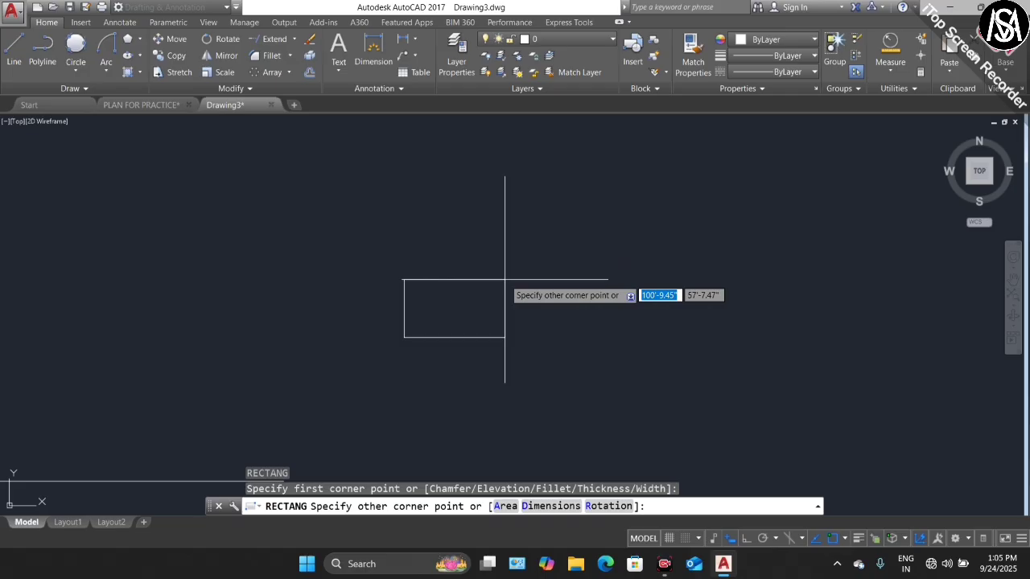
left_click(506, 280)
scroll(487, 327, "up", 4)
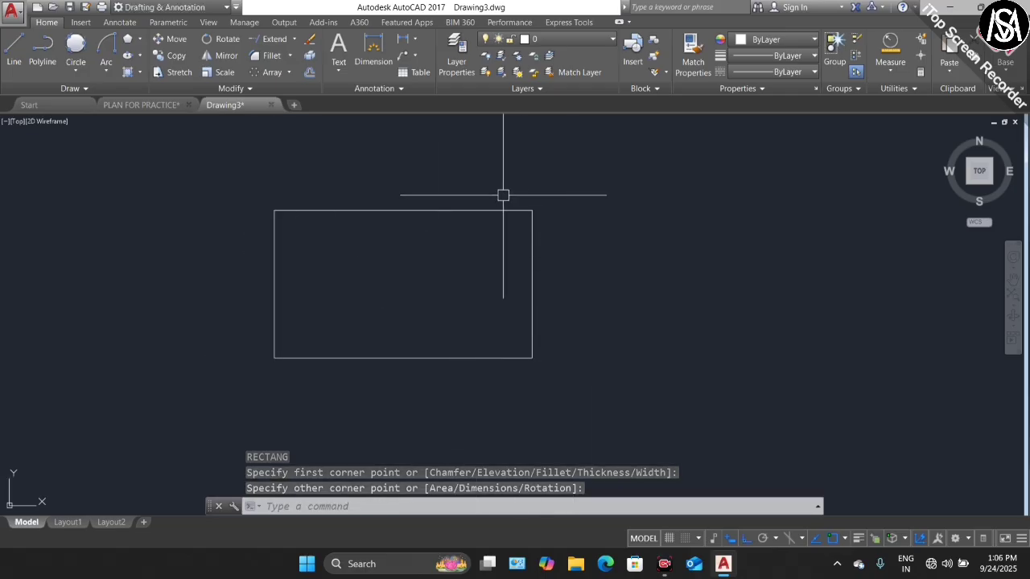
Try to fillet the rectangle's upper-left corner with a 50' radius
left_click(474, 210)
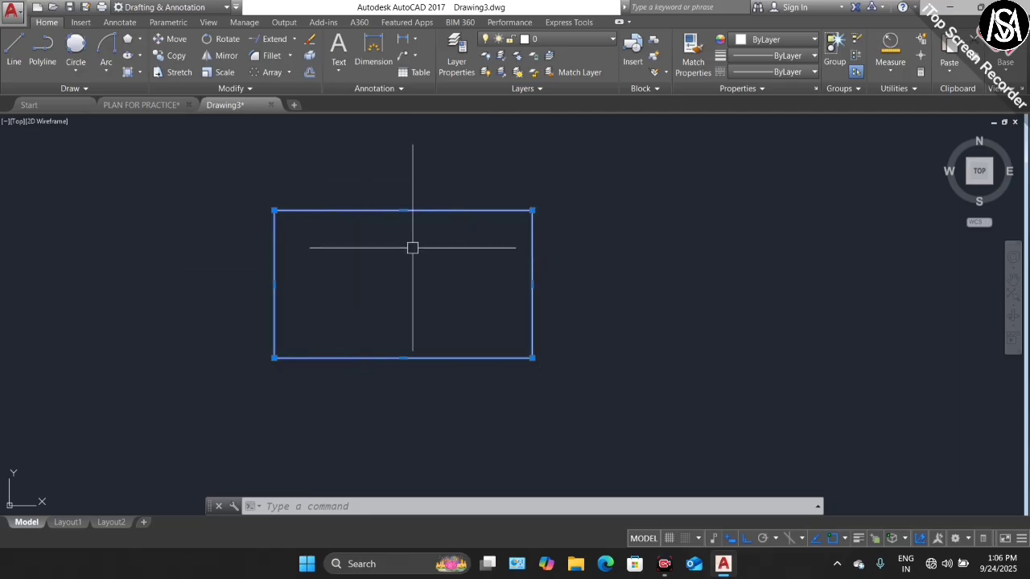
key("Escape")
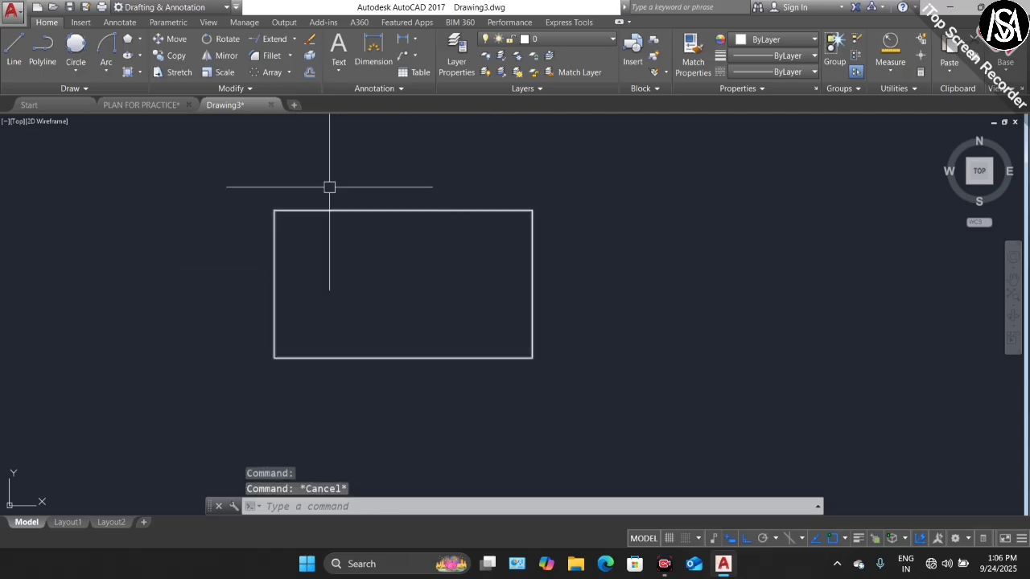
left_click(263, 57)
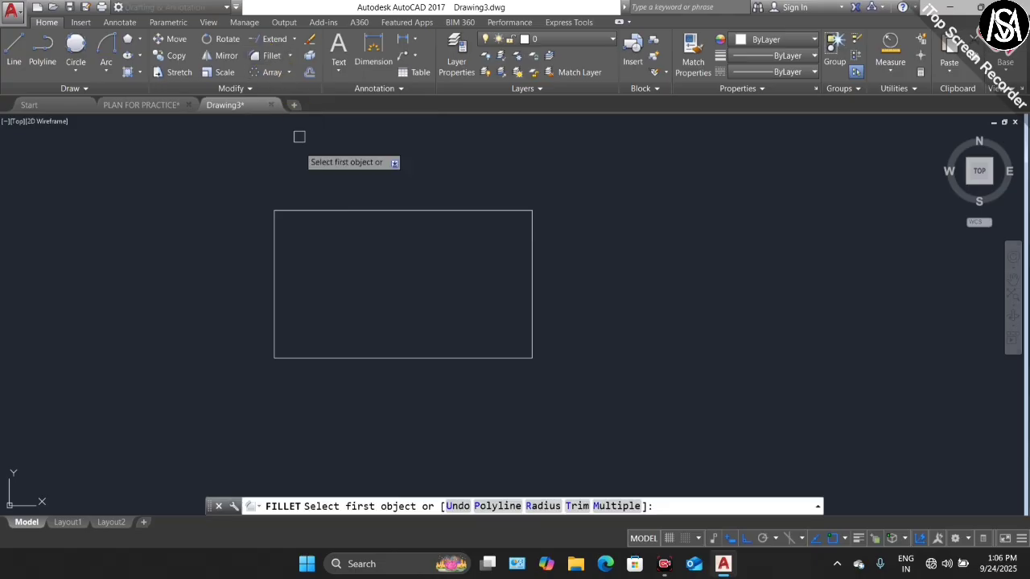
type("R")
key("Return")
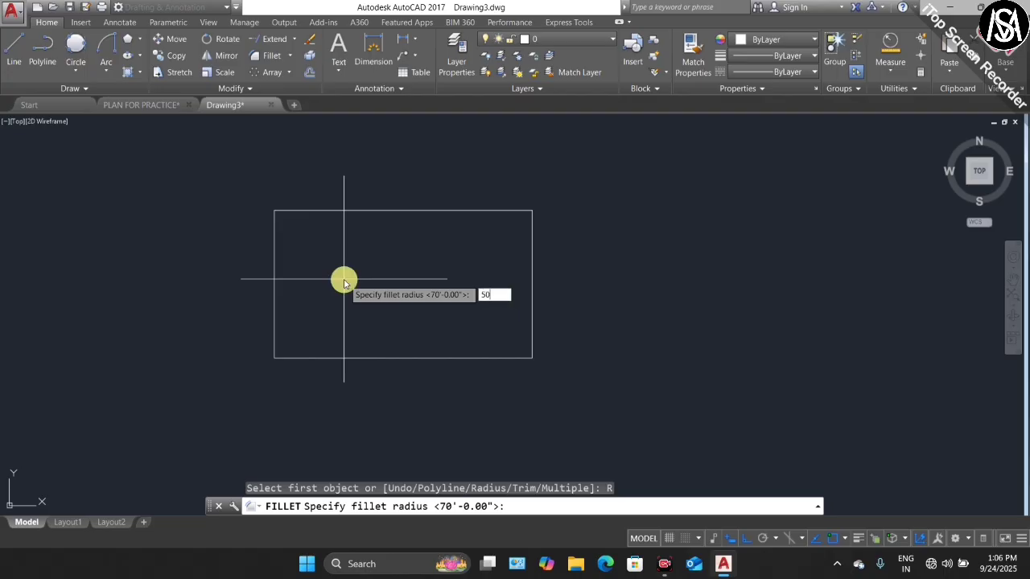
key("Return")
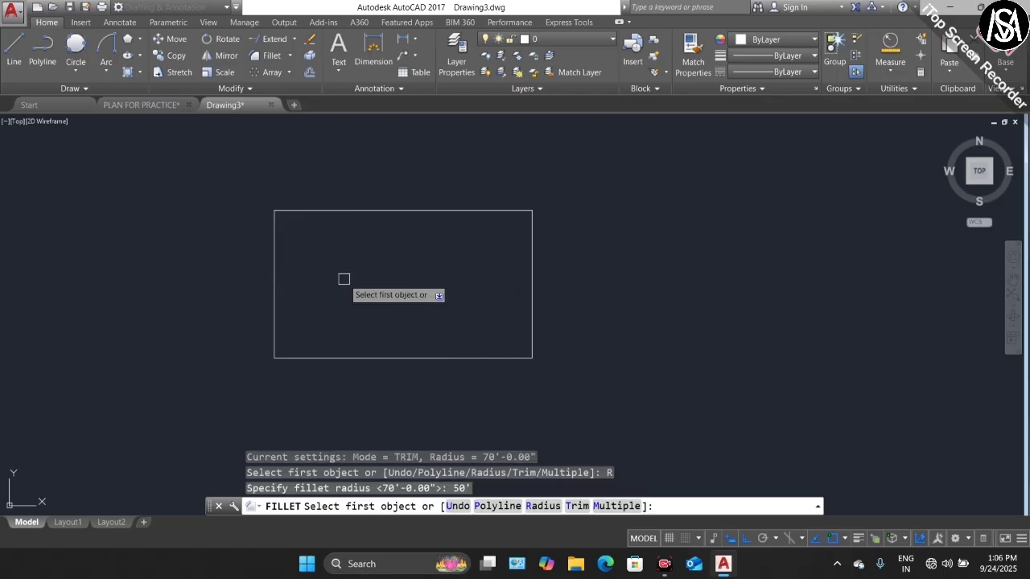
left_click(330, 207)
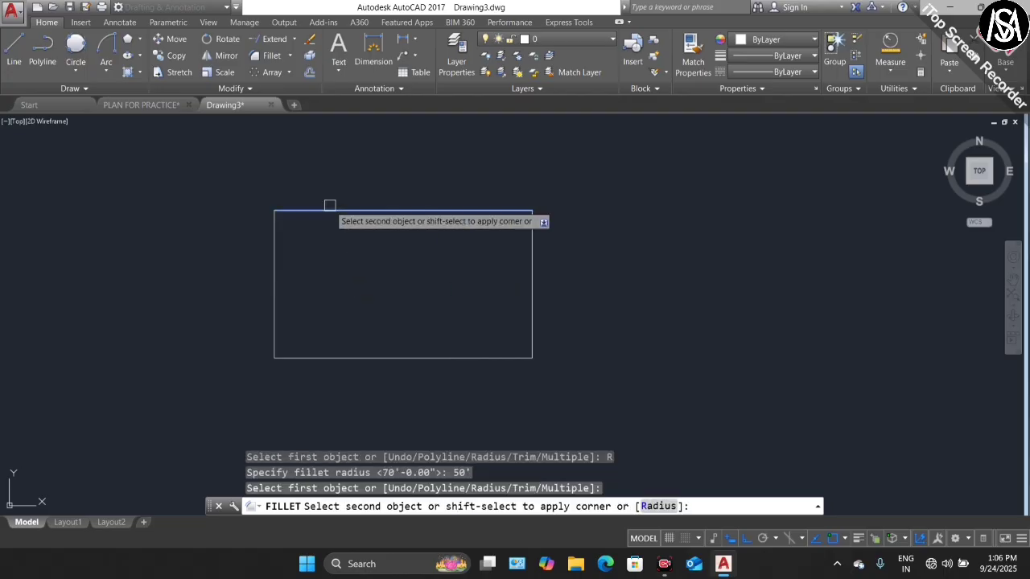
left_click(274, 267)
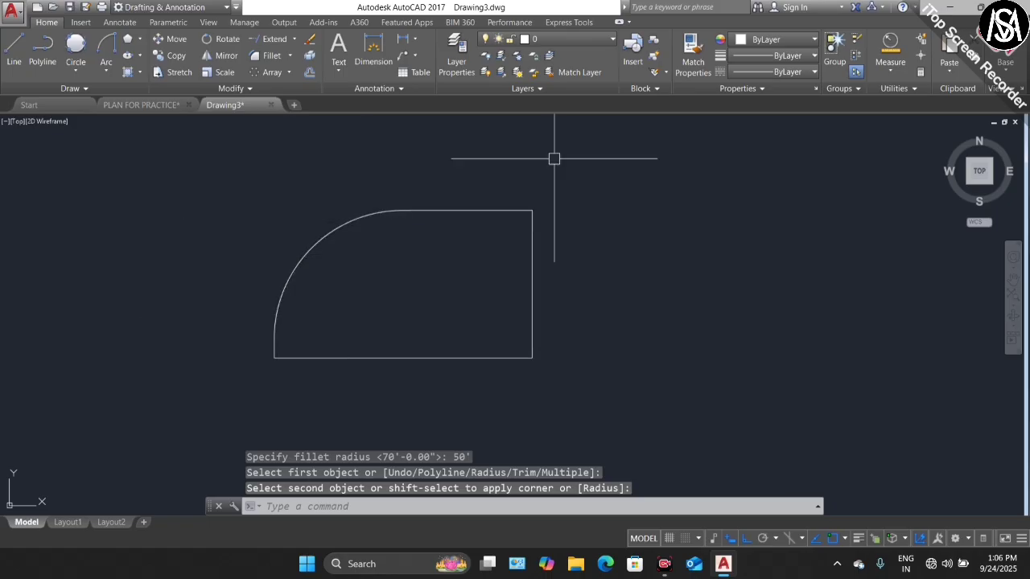
key("Escape")
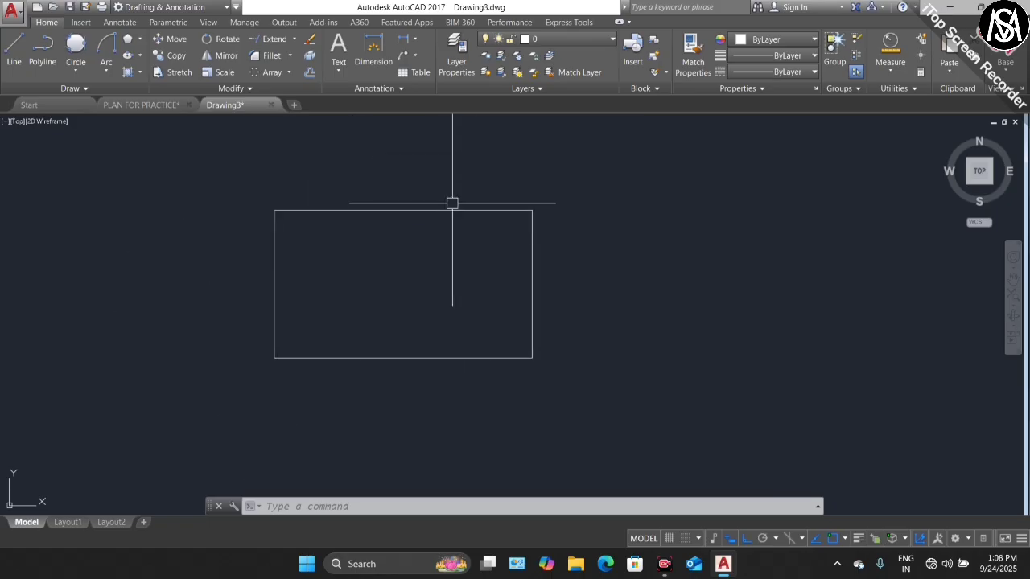
Chamfer the rectangle's upper-right corner with both chamfer distances set to 5'
left_click(290, 58)
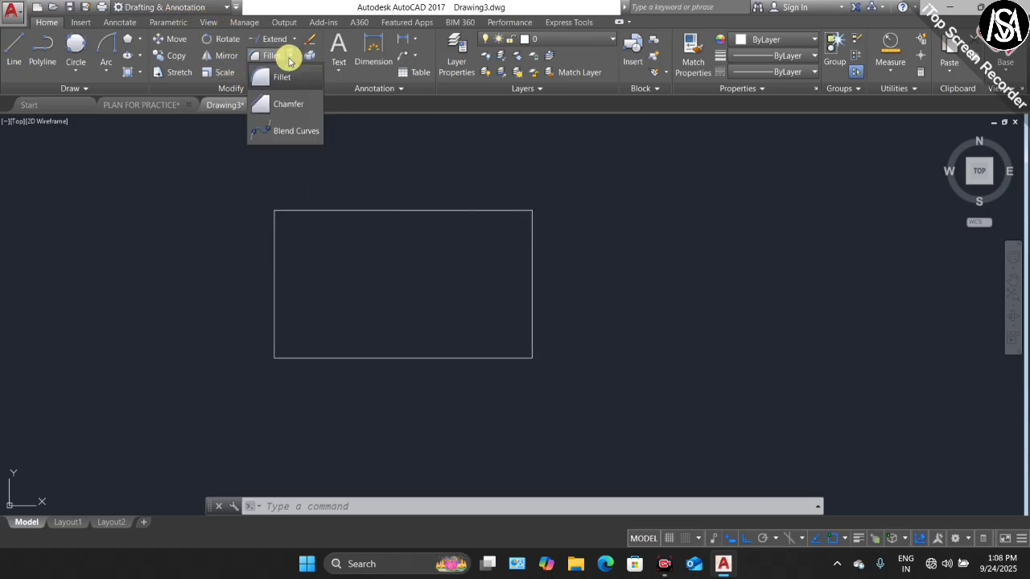
left_click(287, 105)
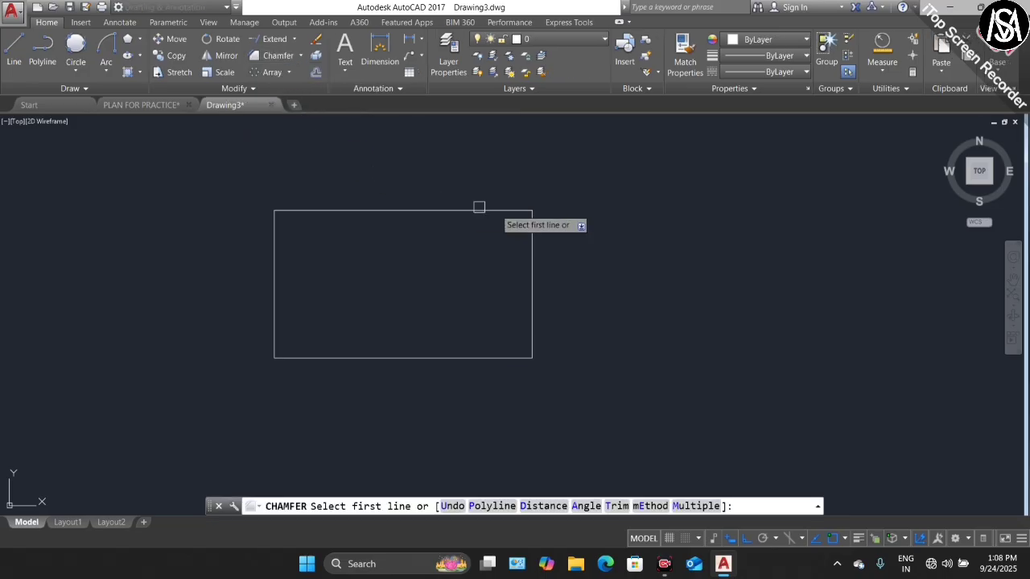
left_click(546, 506)
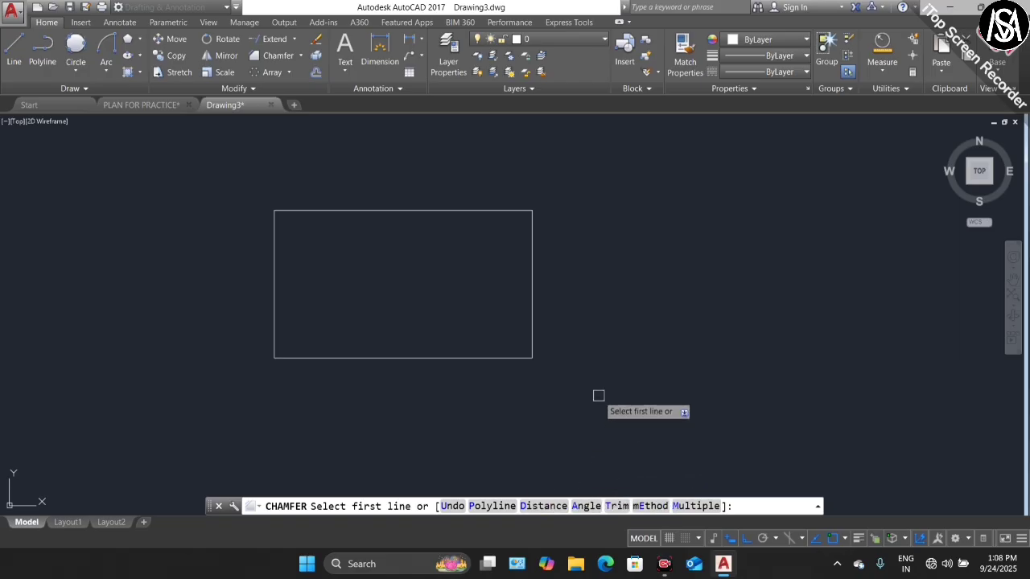
left_click(539, 506)
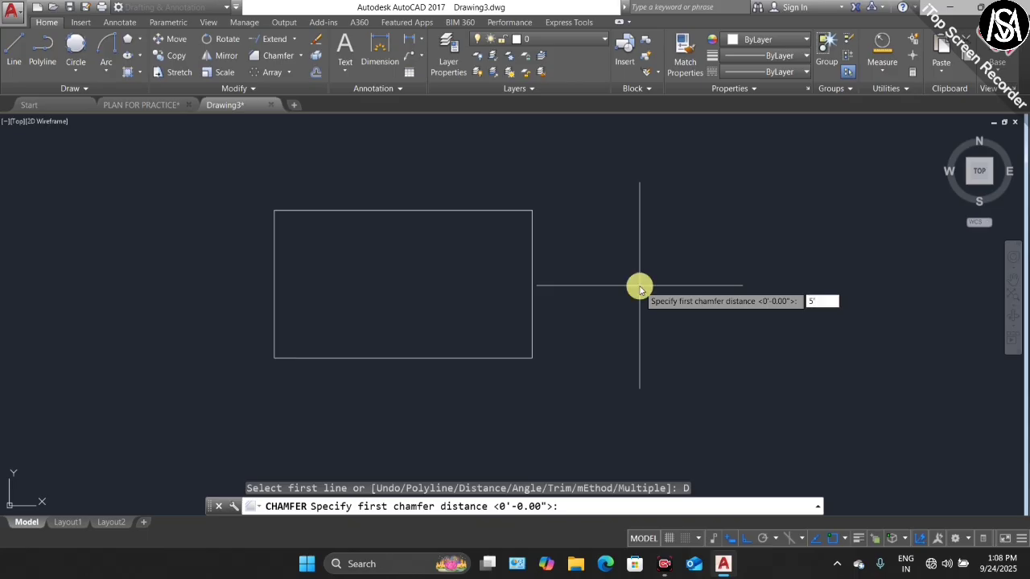
key("Return")
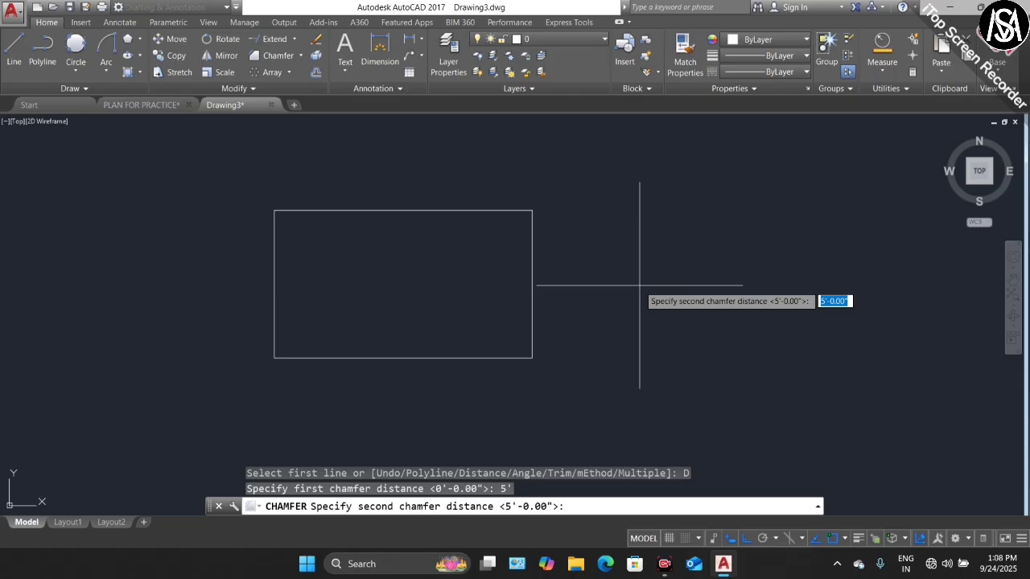
key("Return")
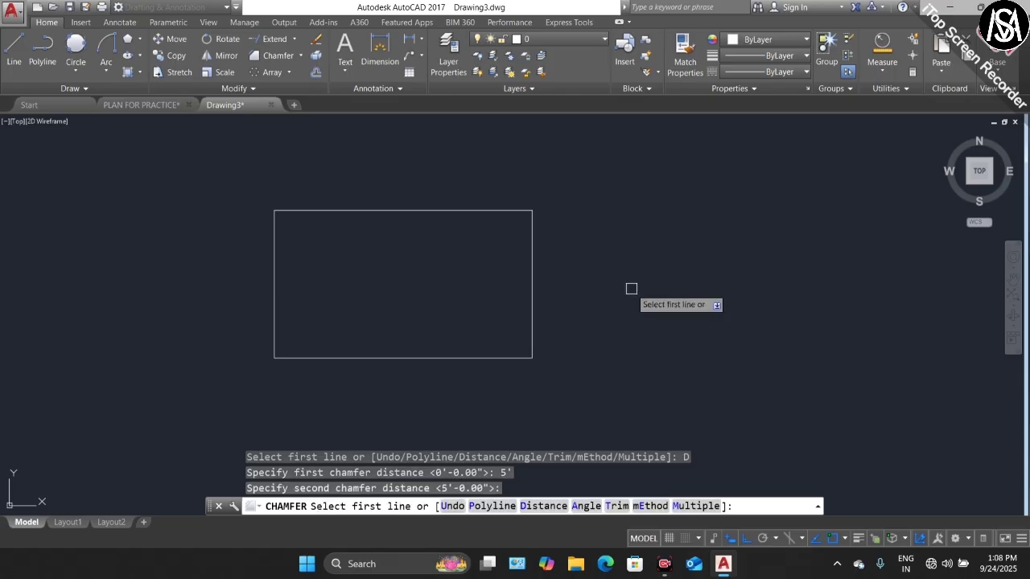
left_click(497, 211)
left_click(531, 252)
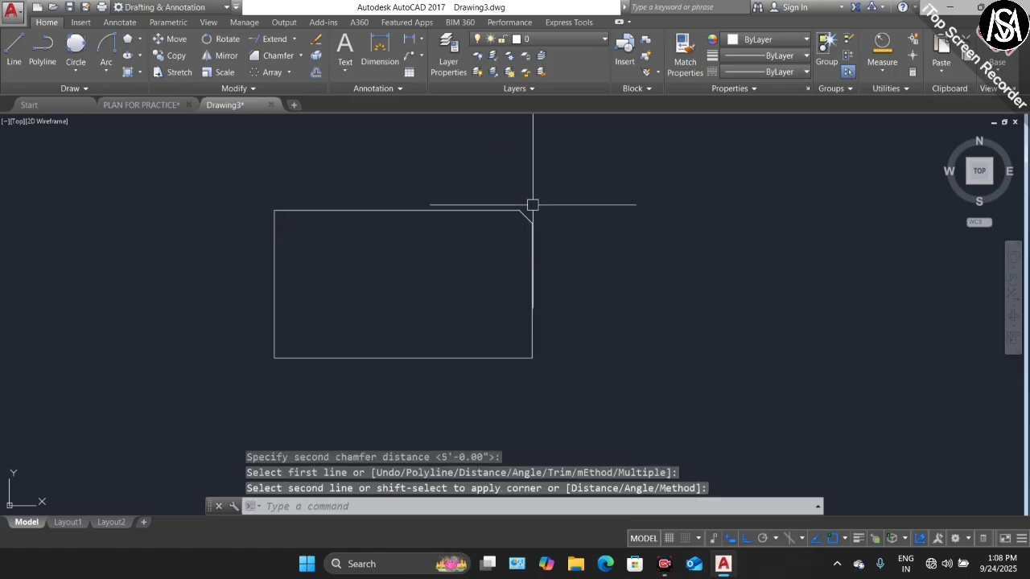
scroll(532, 208, "up", 5)
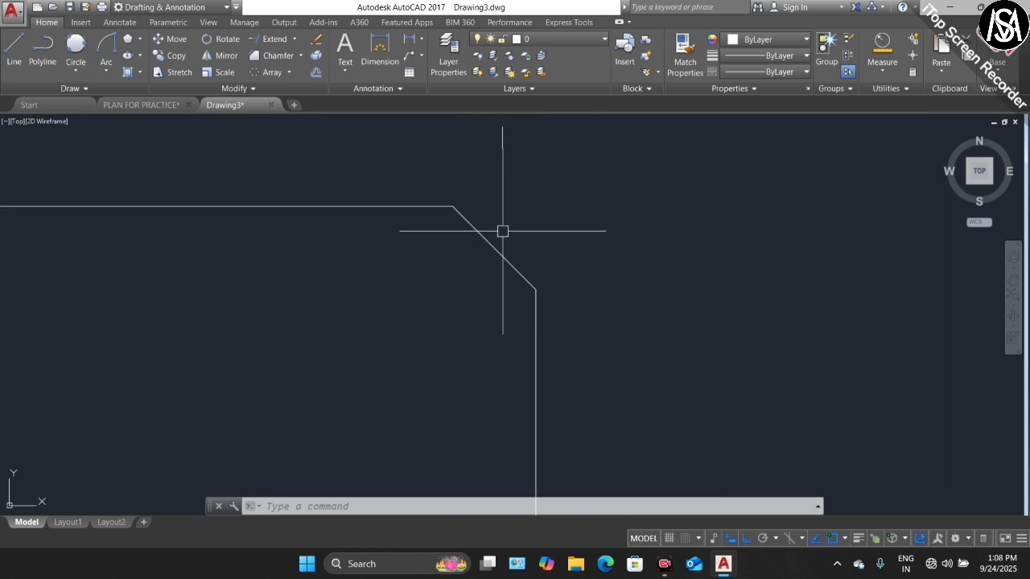
Hatch the inside of the chamfered rectangle with the ANSI31 pattern at a scale of 1.00
scroll(515, 228, "down", 4)
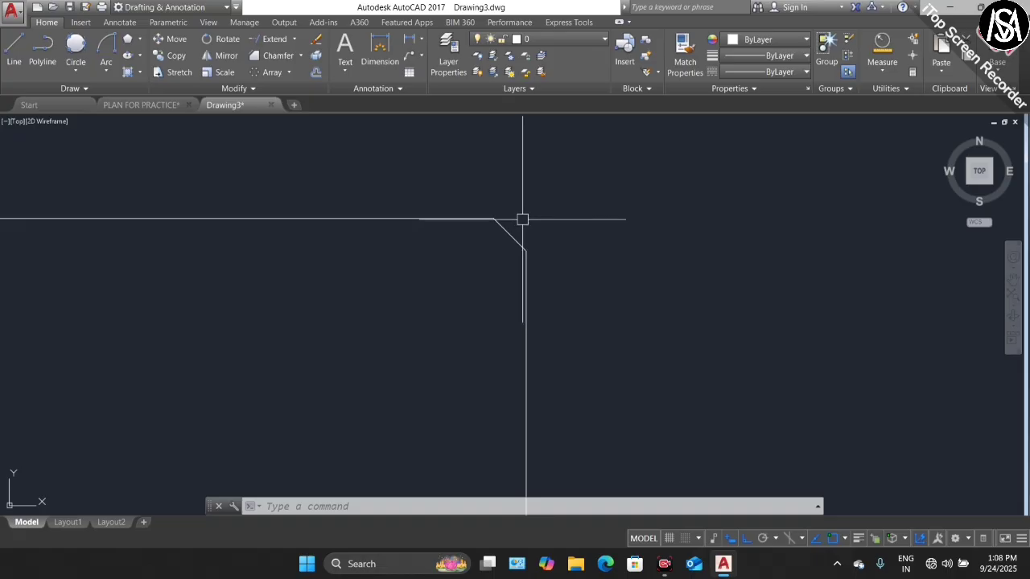
scroll(523, 219, "down", 5)
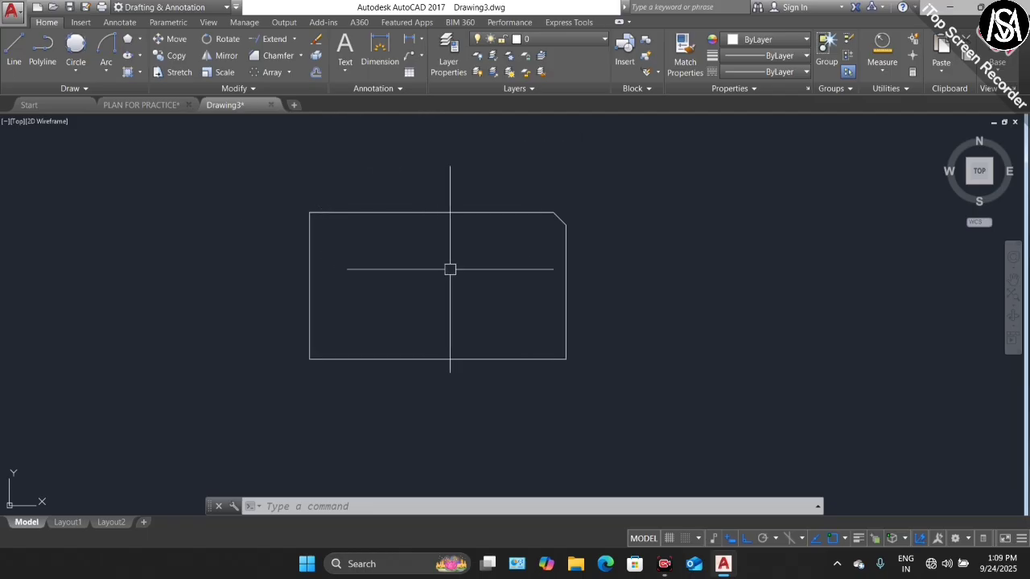
left_click(127, 74)
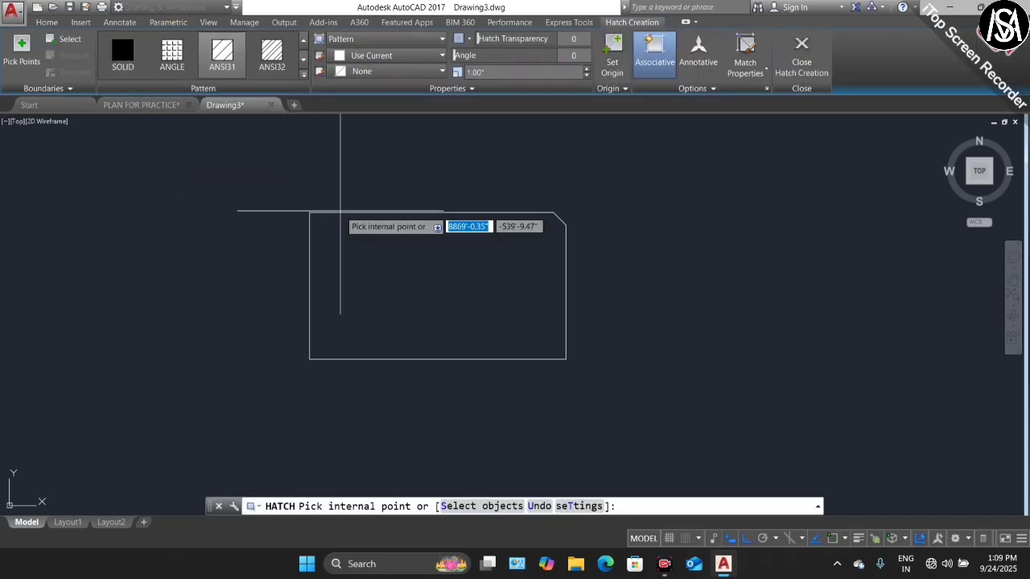
left_click(430, 252)
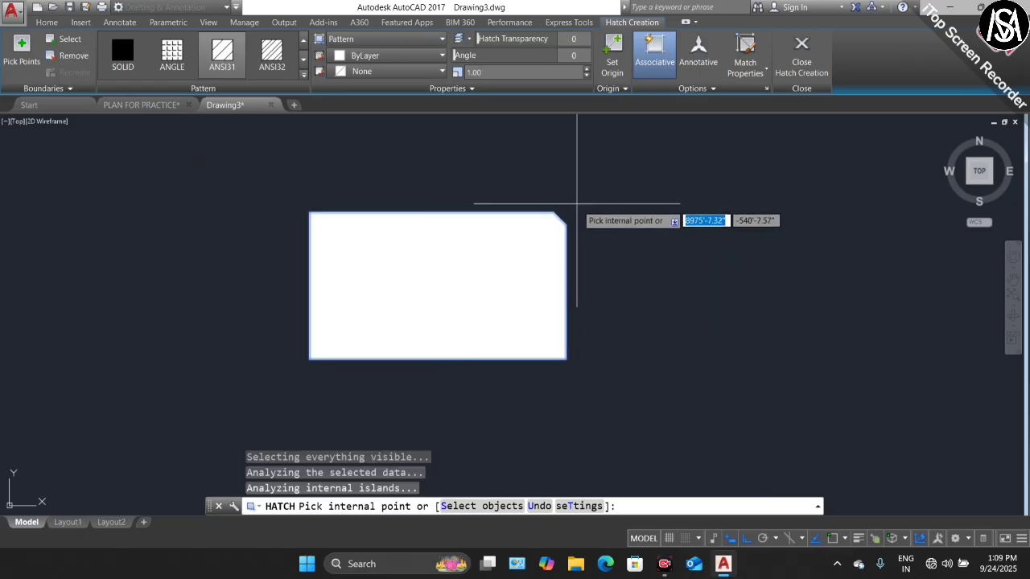
key("Escape")
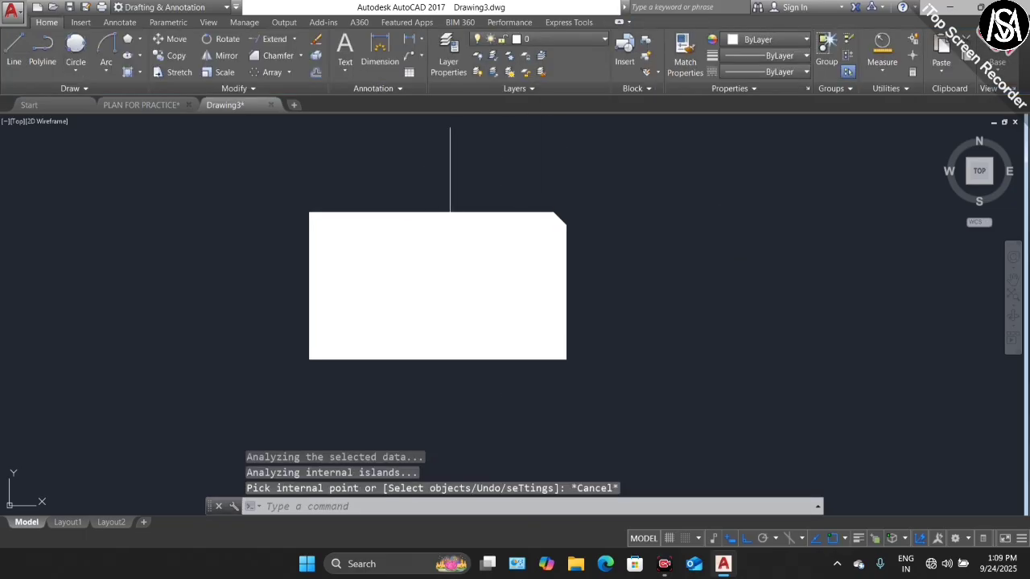
Try the SOLID and ANGLE patterns on the rectangle's hatch and return it to ANSI31
left_click(443, 266)
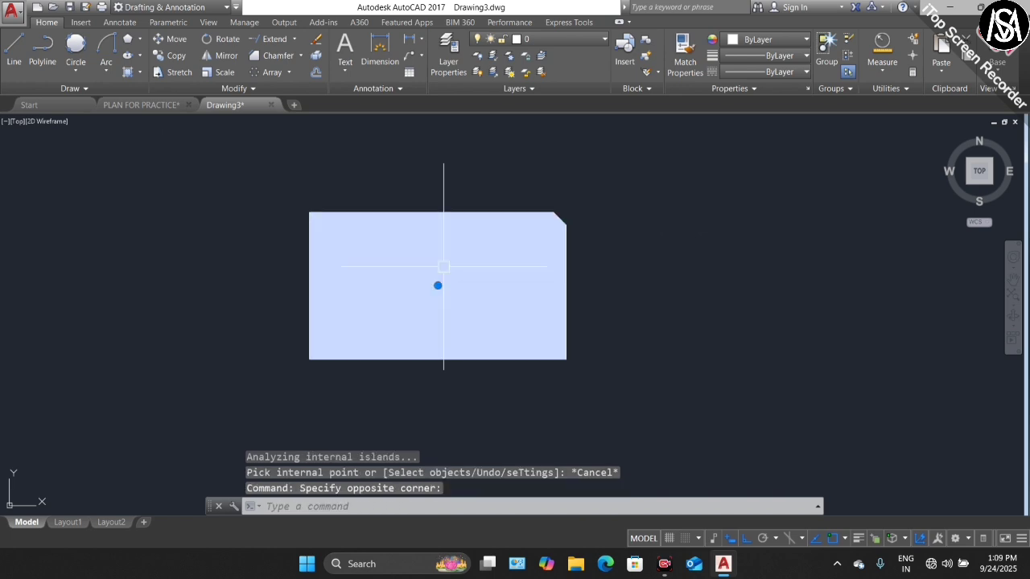
left_click(123, 58)
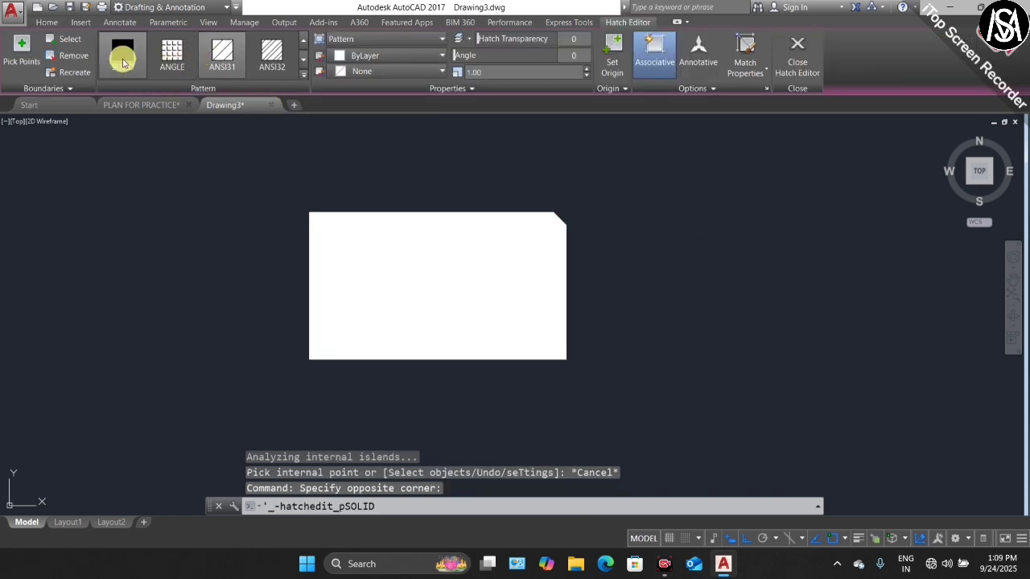
left_click(165, 57)
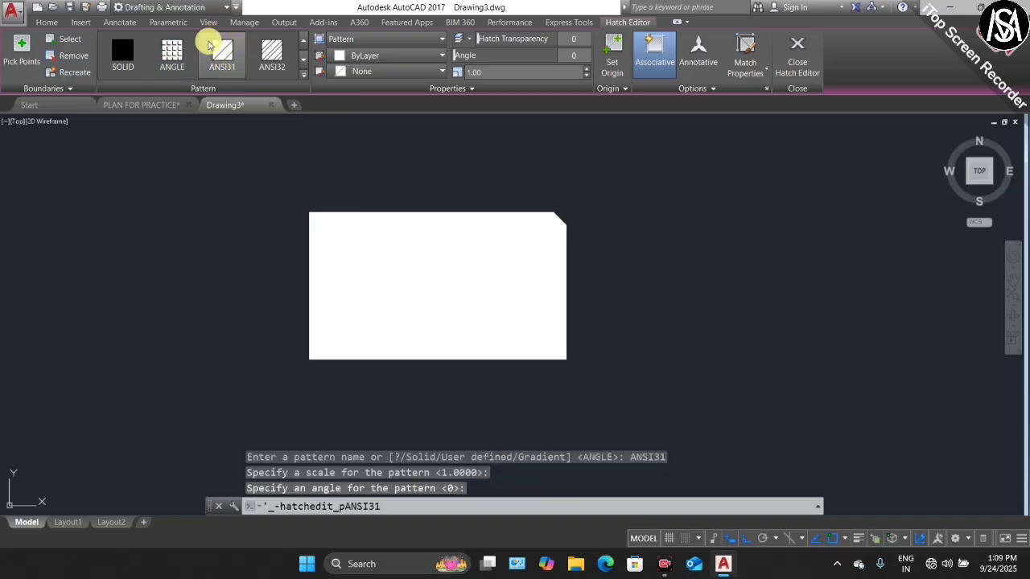
left_click(212, 52)
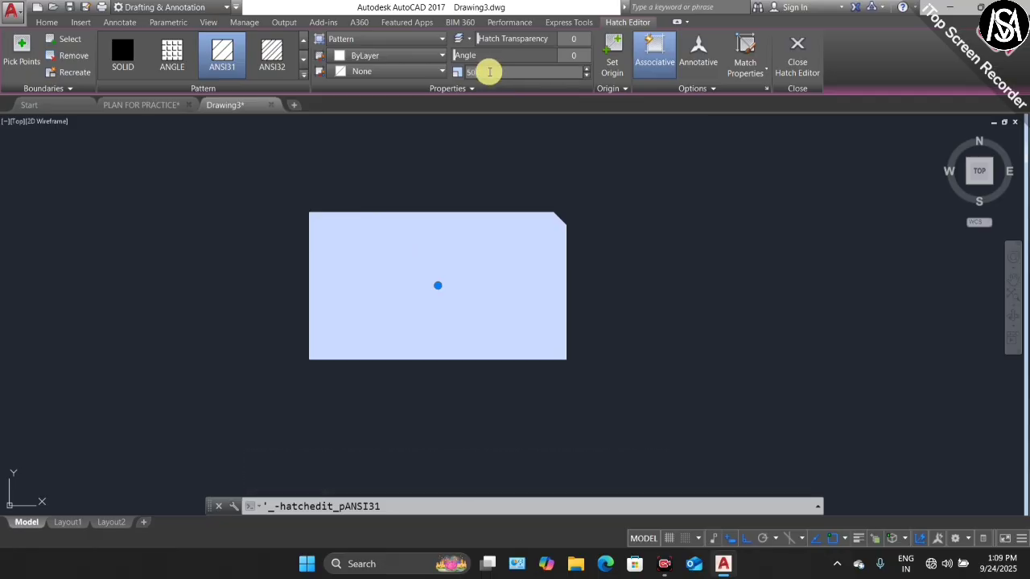
Set the scale of the rectangle's ANSI31 hatch to 50
key("Return")
scroll(459, 269, "up", 4)
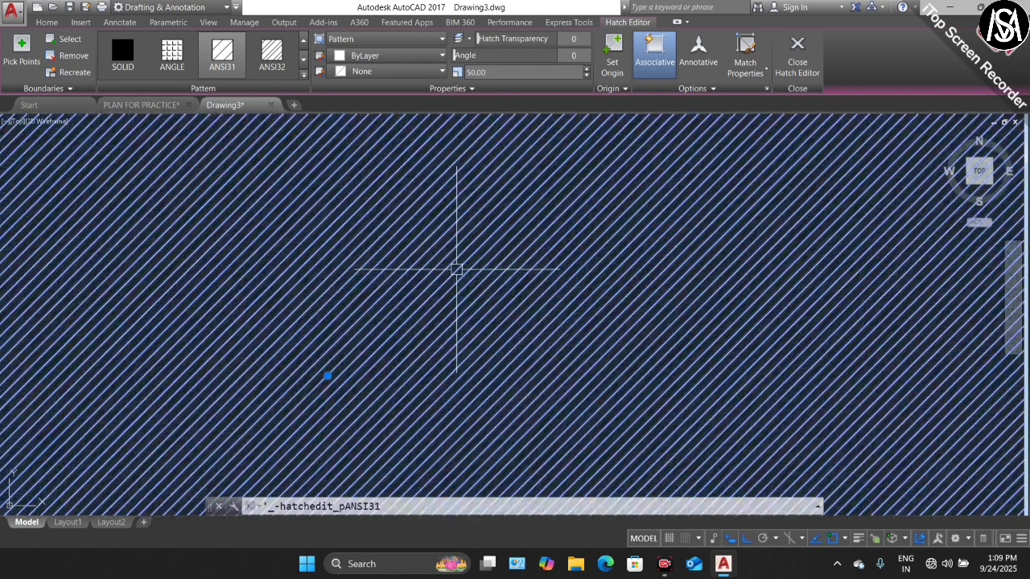
scroll(463, 286, "down", 1)
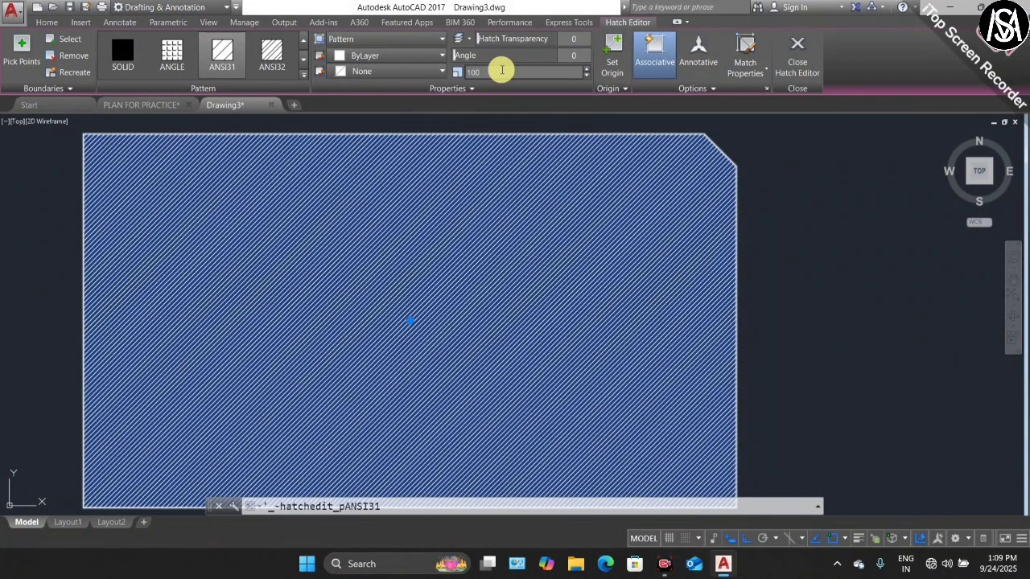
Set the scale of the rectangle's ANSI31 hatch to 100 and finish editing the hatch
key("Return")
scroll(535, 304, "down", 4)
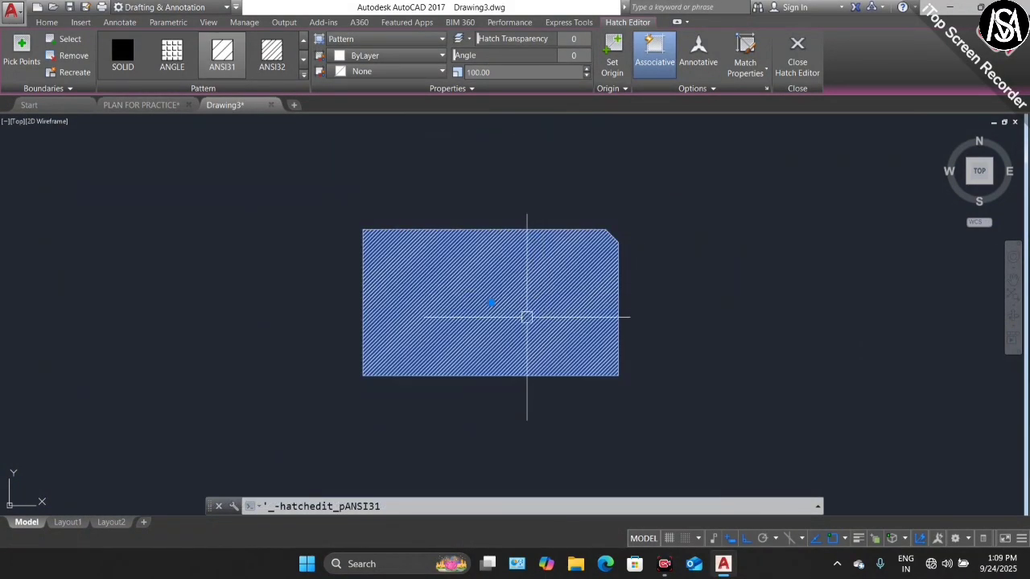
scroll(538, 322, "up", 4)
scroll(491, 286, "down", 2)
scroll(455, 213, "up", 2)
scroll(467, 211, "up", 2)
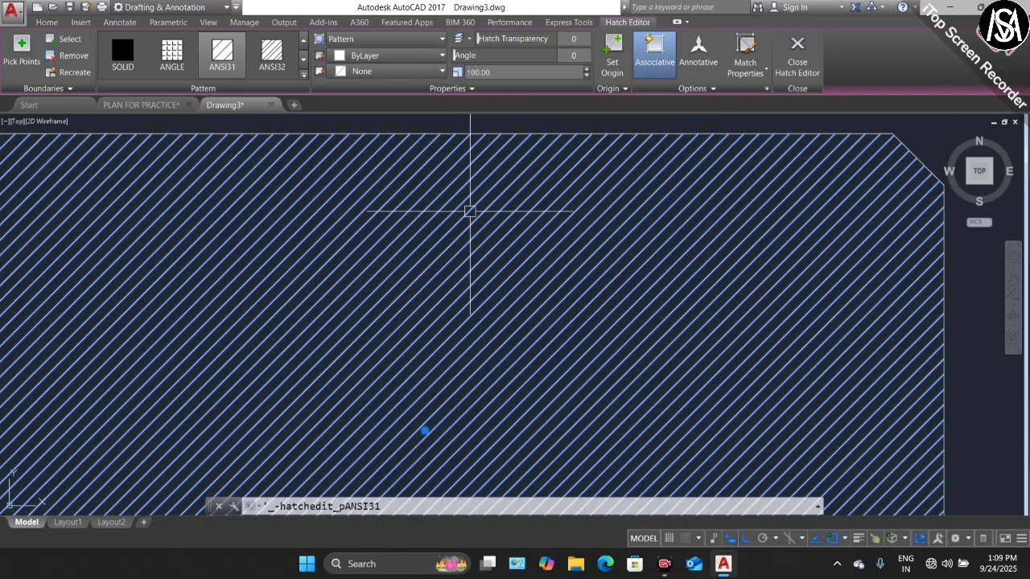
scroll(474, 221, "down", 4)
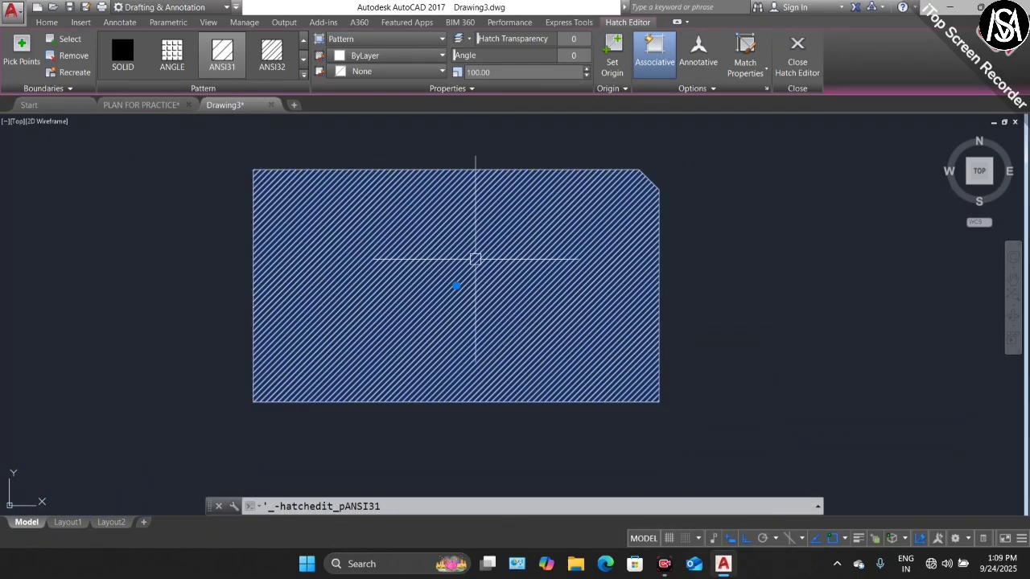
key("Escape")
scroll(386, 223, "down", 2)
scroll(336, 223, "up", 4)
scroll(336, 223, "down", 2)
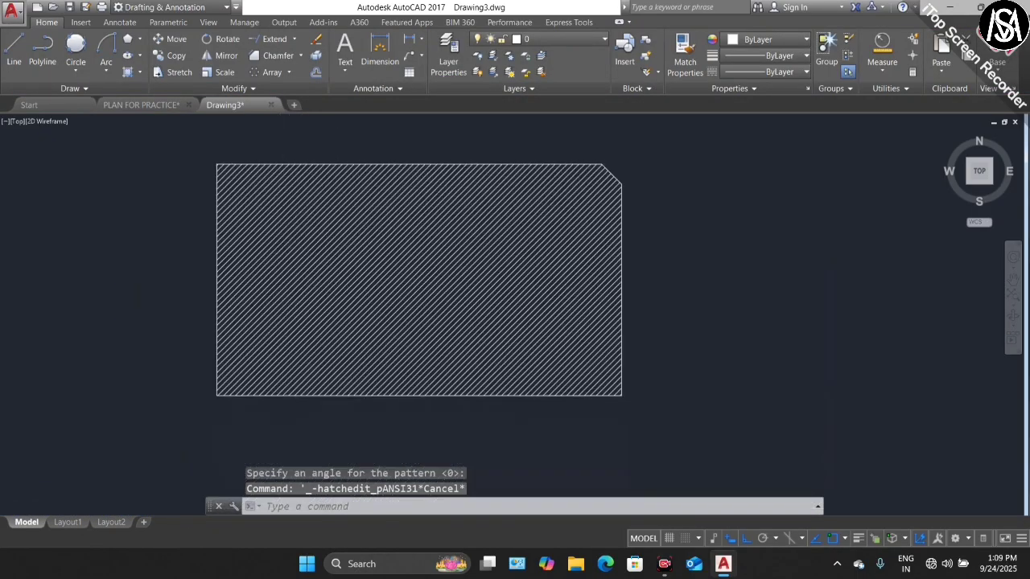
Draw a closed five-sided outline of lines beside the hatched rectangle, its upper edge about 59' long, with a short slanted upper-left edge
scroll(294, 217, "down", 2)
scroll(317, 239, "down", 2)
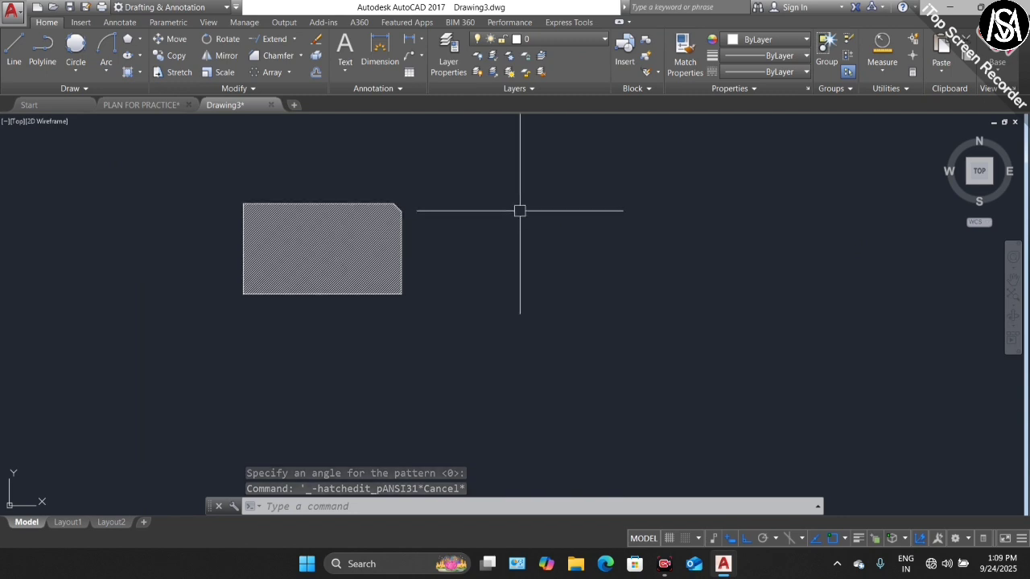
scroll(520, 211, "up", 2)
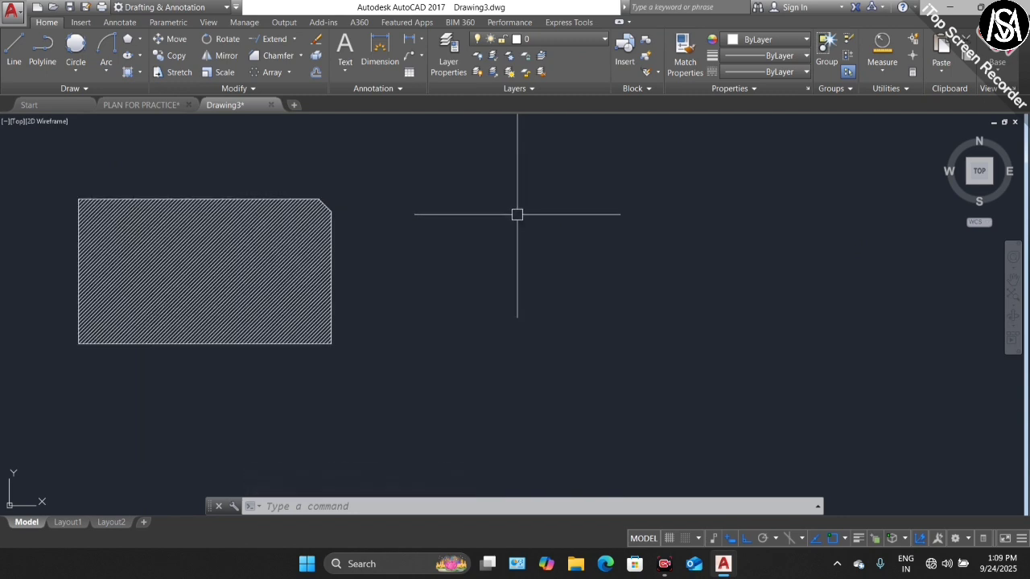
key("l")
key("Return")
left_click(510, 236)
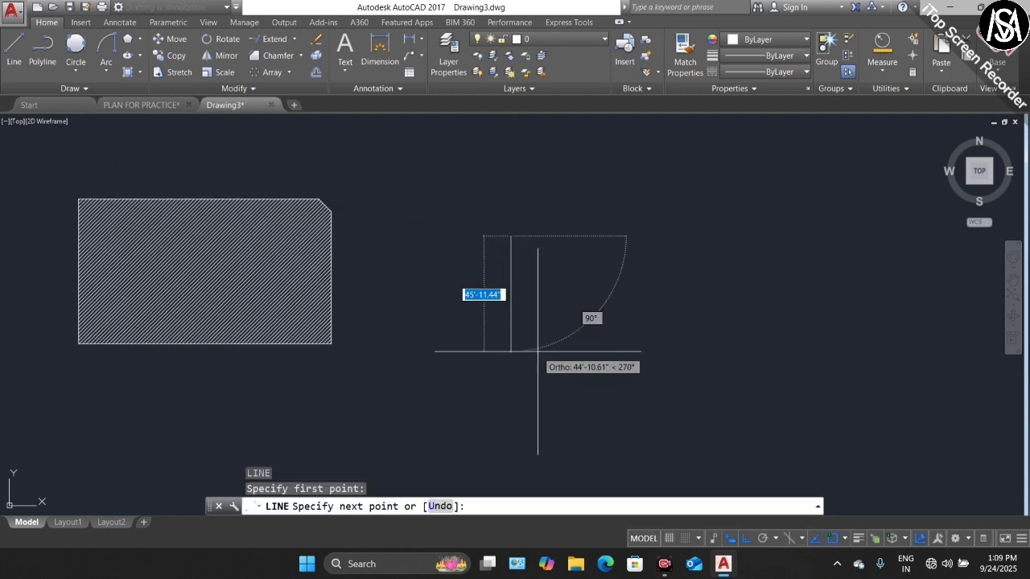
left_click(511, 351)
left_click(661, 351)
left_click(661, 204)
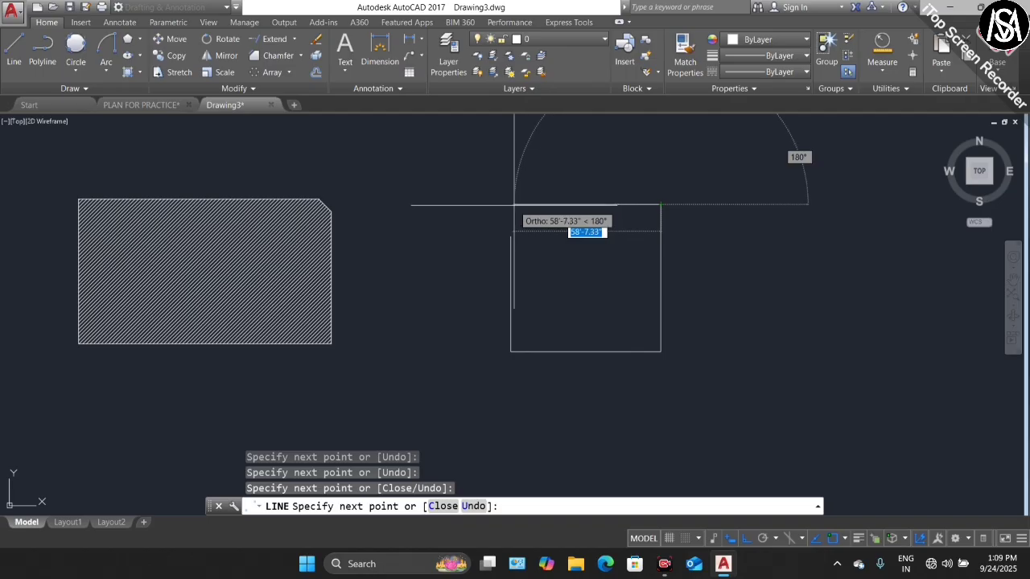
left_click(513, 205)
left_click(510, 236)
key("Escape")
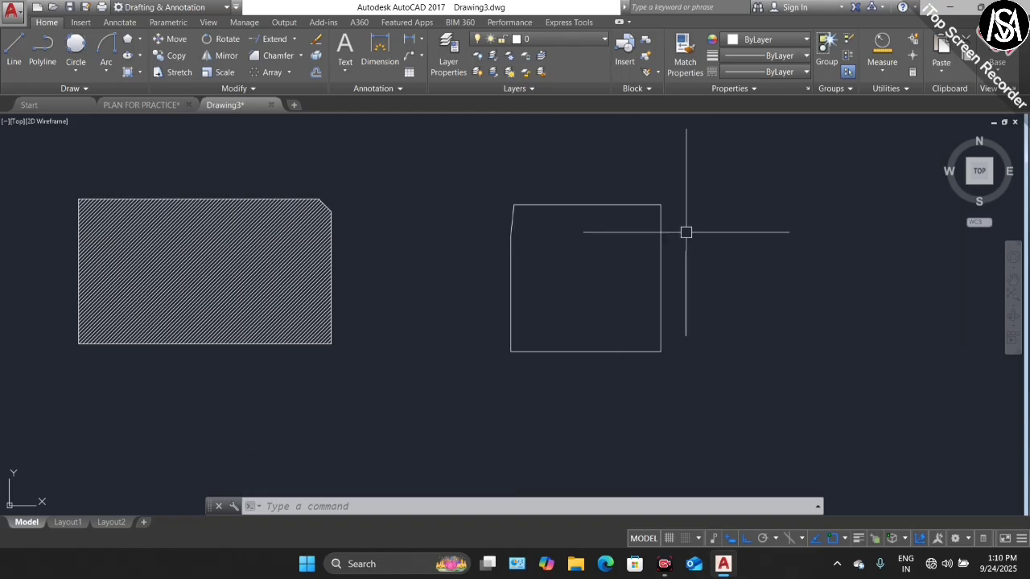
Hatch the inside of the five-sided outline with the ANSI32 pattern, using an enlarged pattern scale
left_click(127, 56)
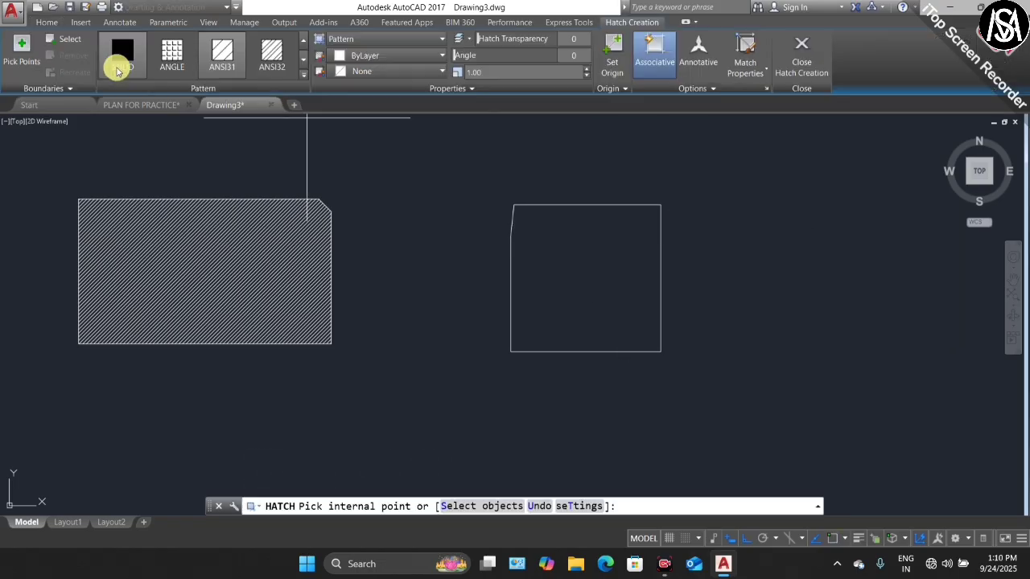
left_click(272, 53)
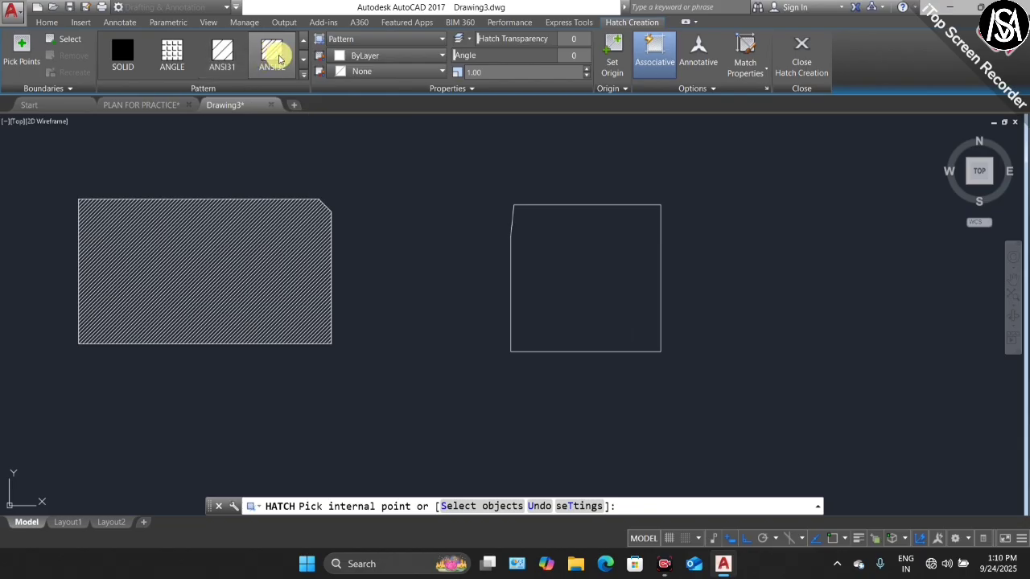
left_click(593, 272)
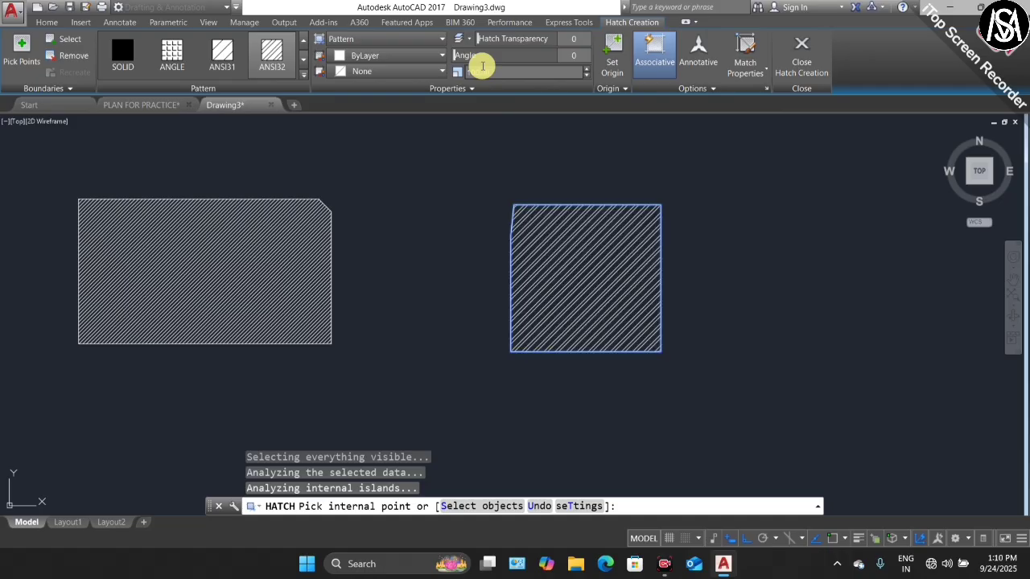
key("Escape")
scroll(607, 223, "up", 4)
scroll(456, 205, "down", 2)
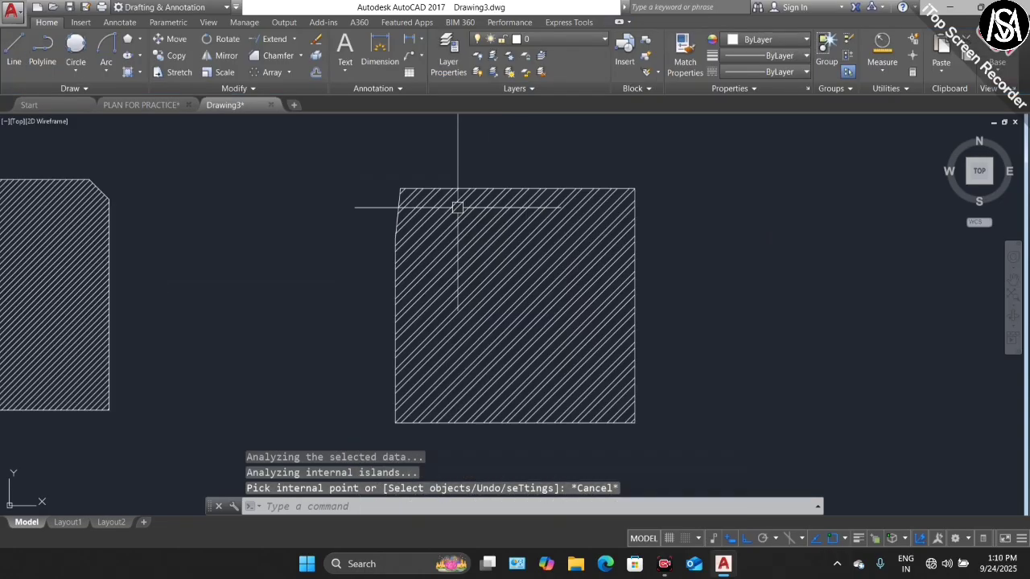